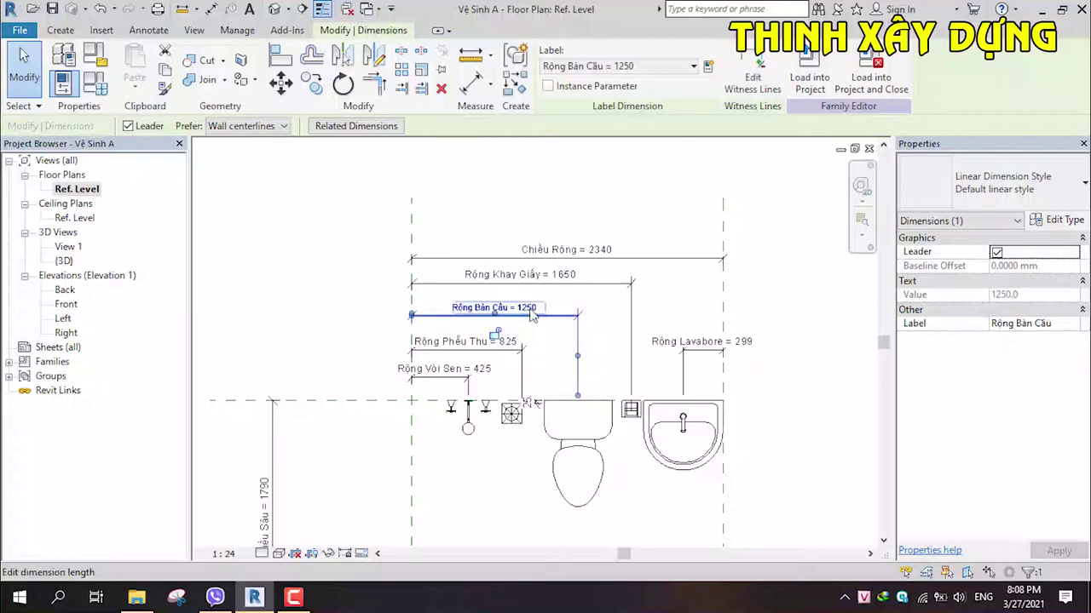
Step: Try Rộng Bàn Cầu at 1500, then undo back to 1250
text(1500)
key(Return)
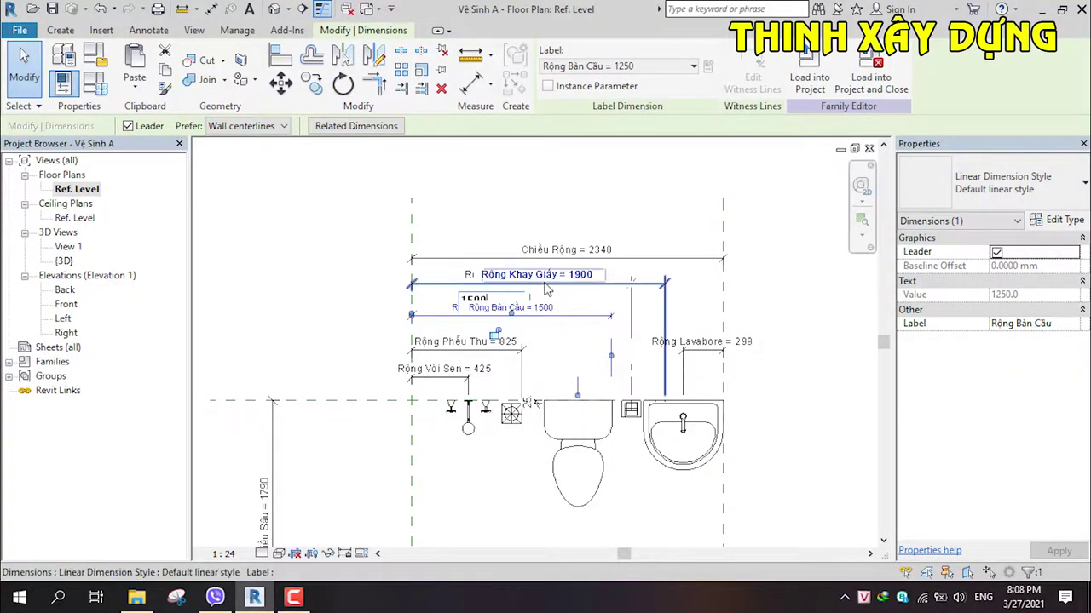
mouse_move(595, 357)
middle_down()
mouse_move(560, 328)
mouse_move(570, 331)
middle_up()
key(ctrl+z)
Step: Try moving the toilet down and to the right, then undo the move
scroll(554, 345, down, 2)
scroll(548, 361, up, 2)
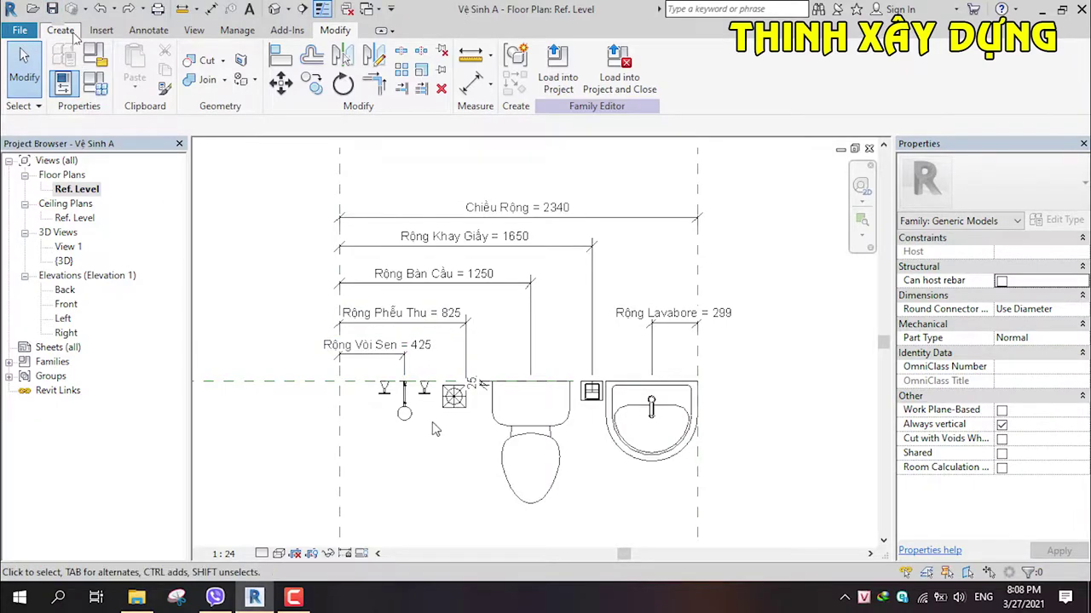
scroll(483, 434, down, 3)
drag(487, 373, 532, 453)
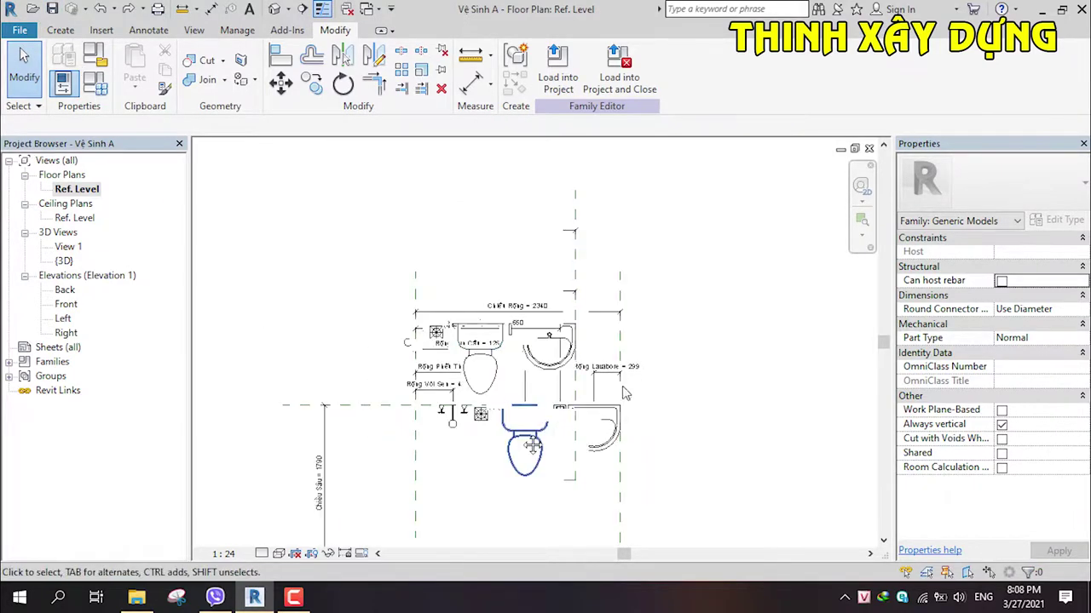
key(ctrl+z)
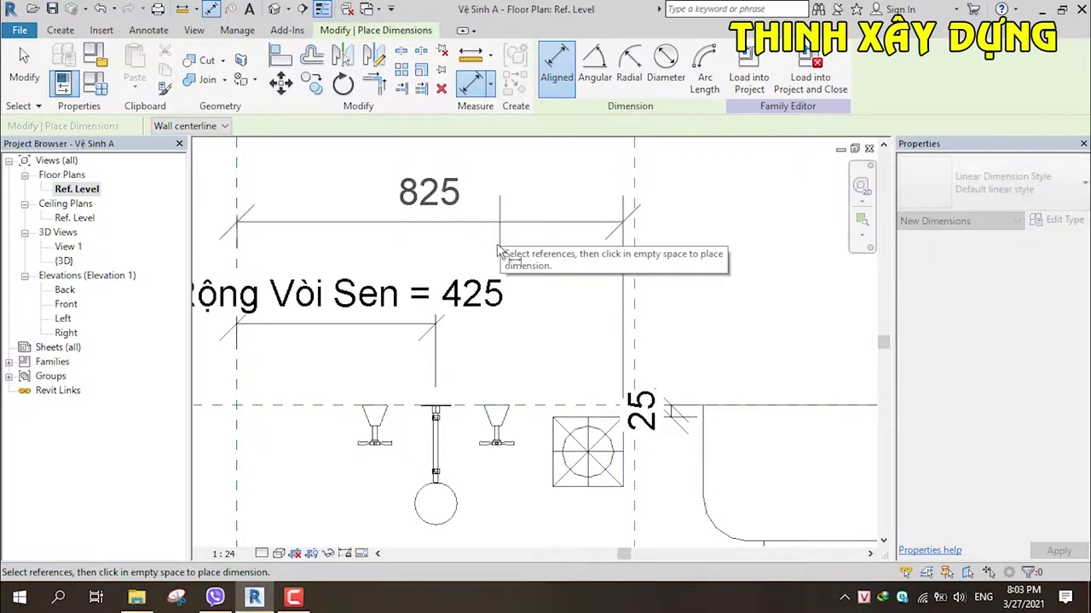
Step: Place the 825 dimension above the shower, label it Rộng Phễu Thu (750), and open Family Types
click(473, 235)
key(Escape)
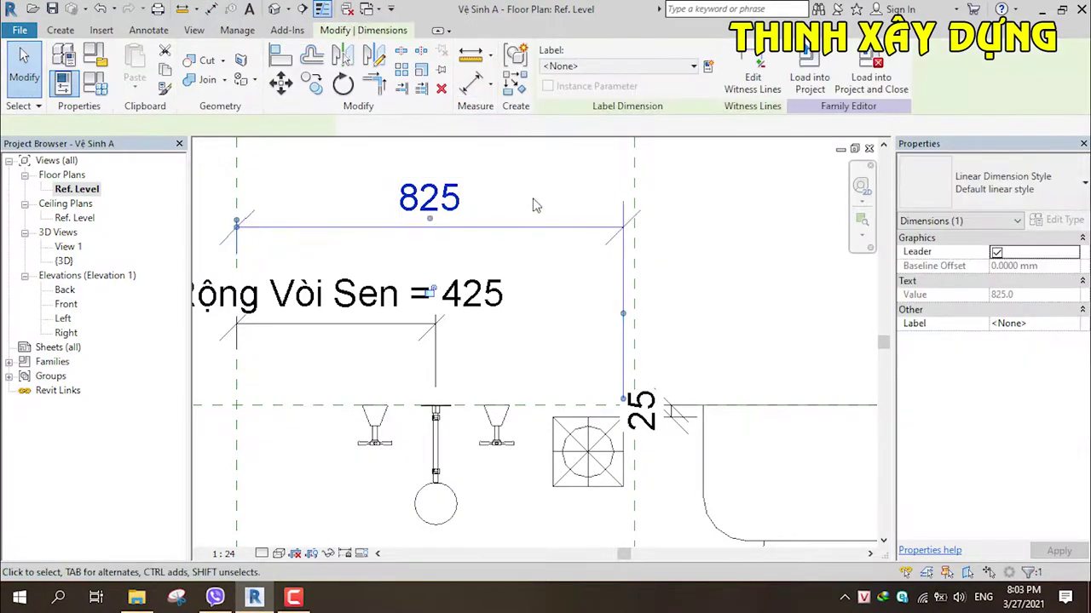
click(647, 66)
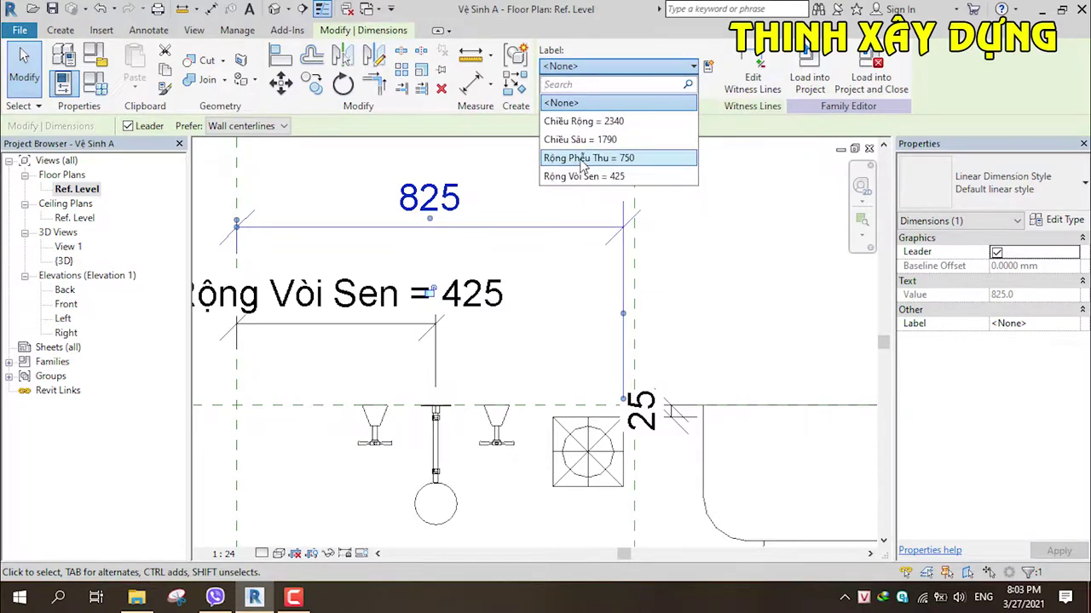
click(582, 159)
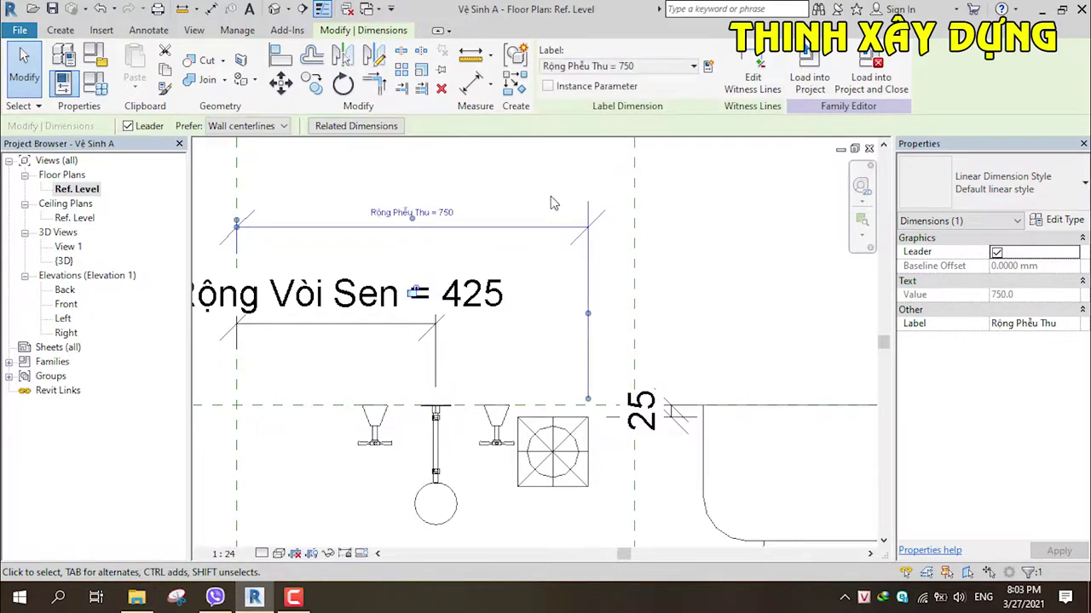
key(Escape)
click(62, 83)
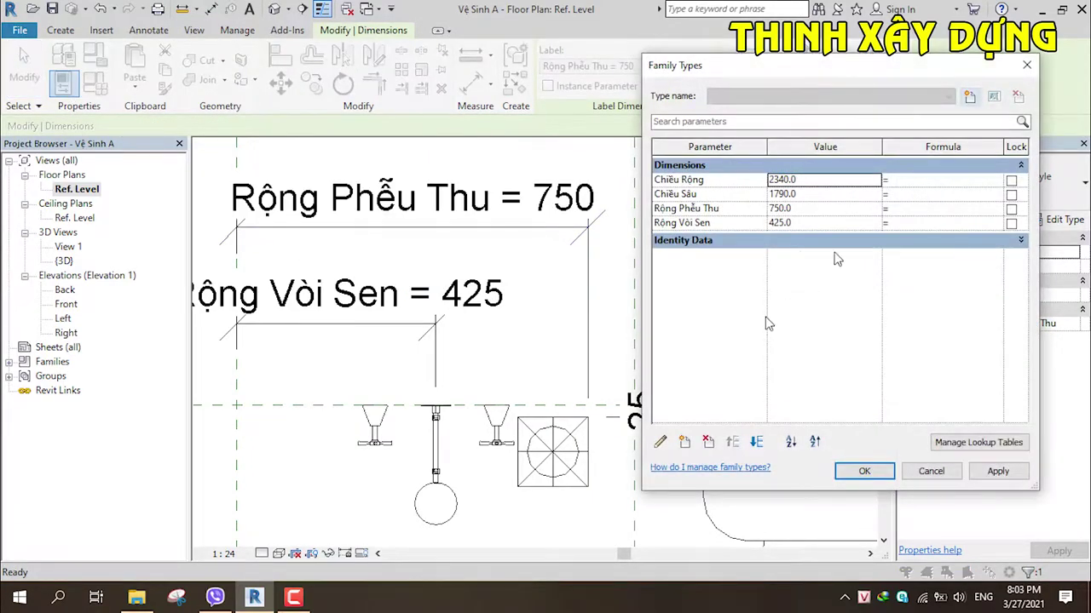
Step: Give Rộng Phễu Thu the formula Rộng Vòi Sen*2-25 in Family Types, making it 825
click(721, 211)
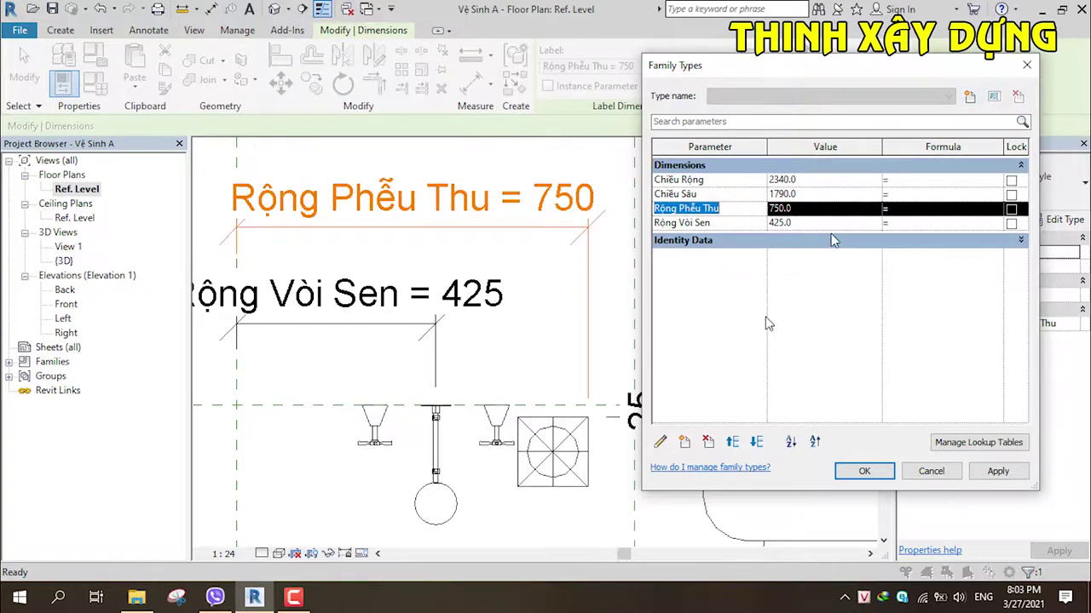
click(727, 225)
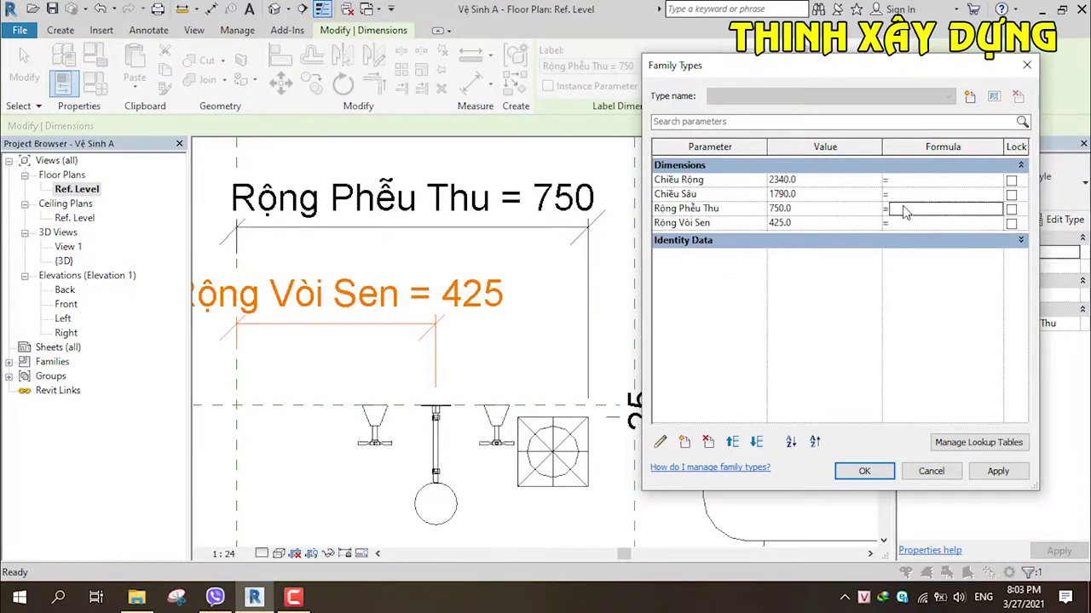
click(716, 209)
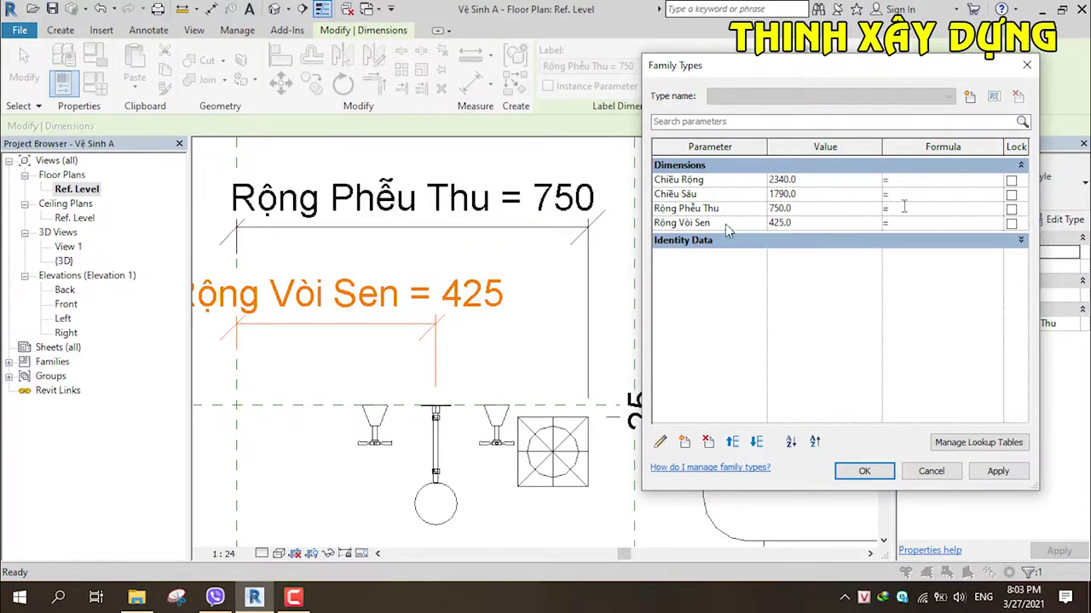
click(714, 225)
drag(714, 223, 638, 220)
key(ctrl+c)
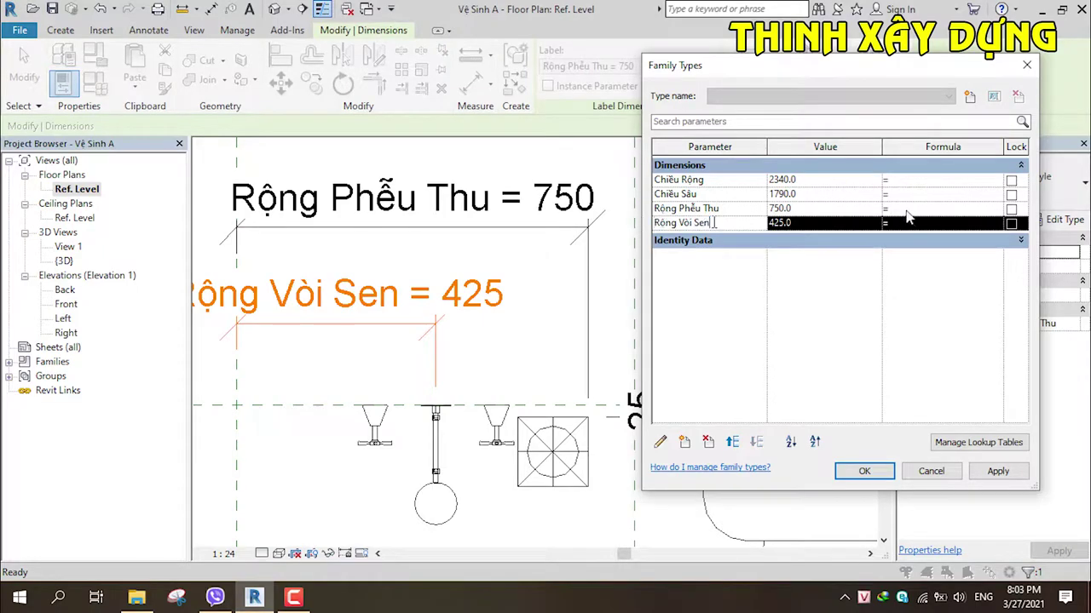
click(907, 210)
key(ctrl+v)
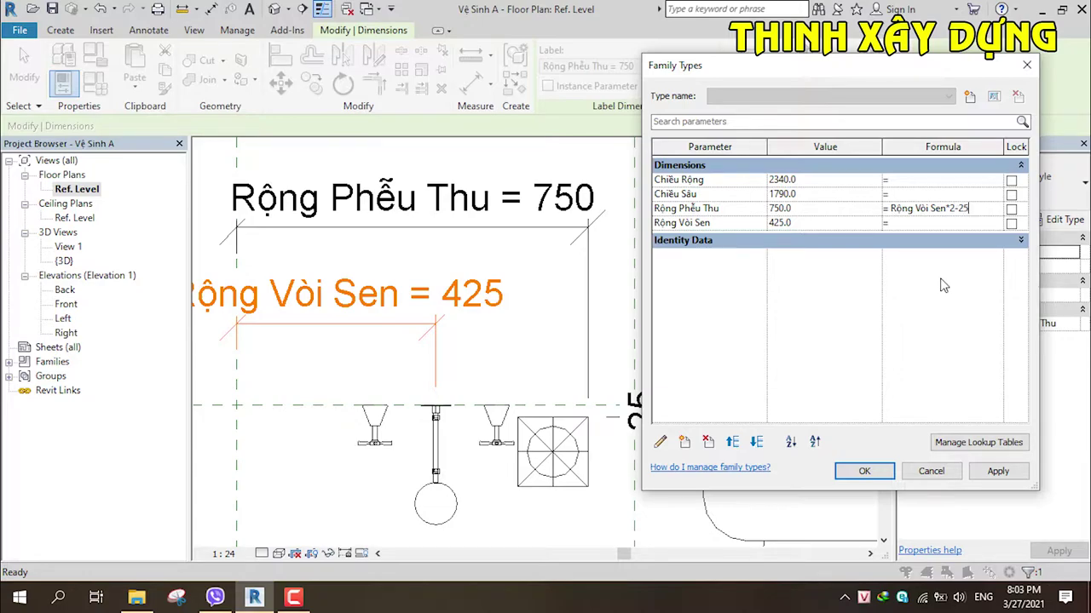
click(998, 471)
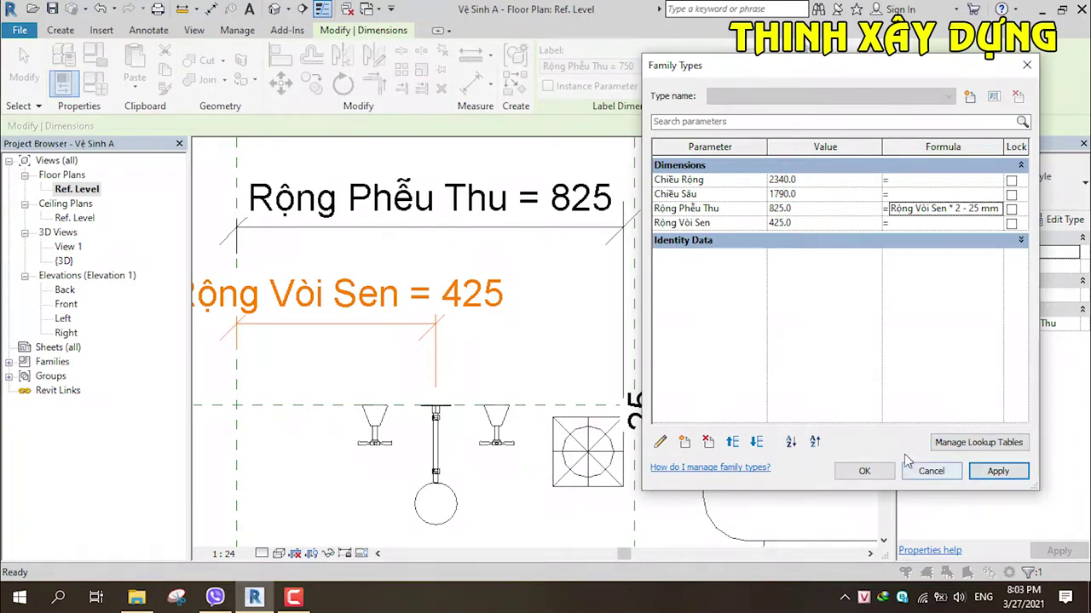
click(864, 472)
Step: Bring the shower dimensions into view and select the Rộng Vòi Sen dimension
scroll(767, 436, down, 2)
mouse_move(726, 423)
middle_down()
mouse_move(714, 419)
mouse_move(749, 420)
middle_up()
scroll(714, 420, down, 1)
click(460, 332)
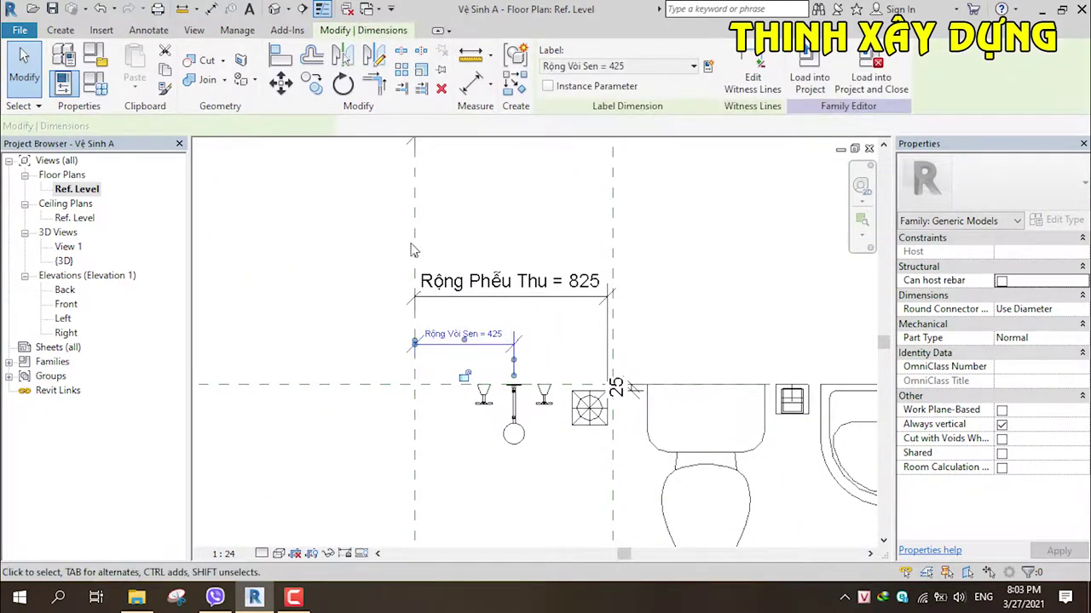
Step: Change the Rộng Vòi Sen dimension to 500 so Rộng Phễu Thu becomes 975
click(491, 339)
text(500)
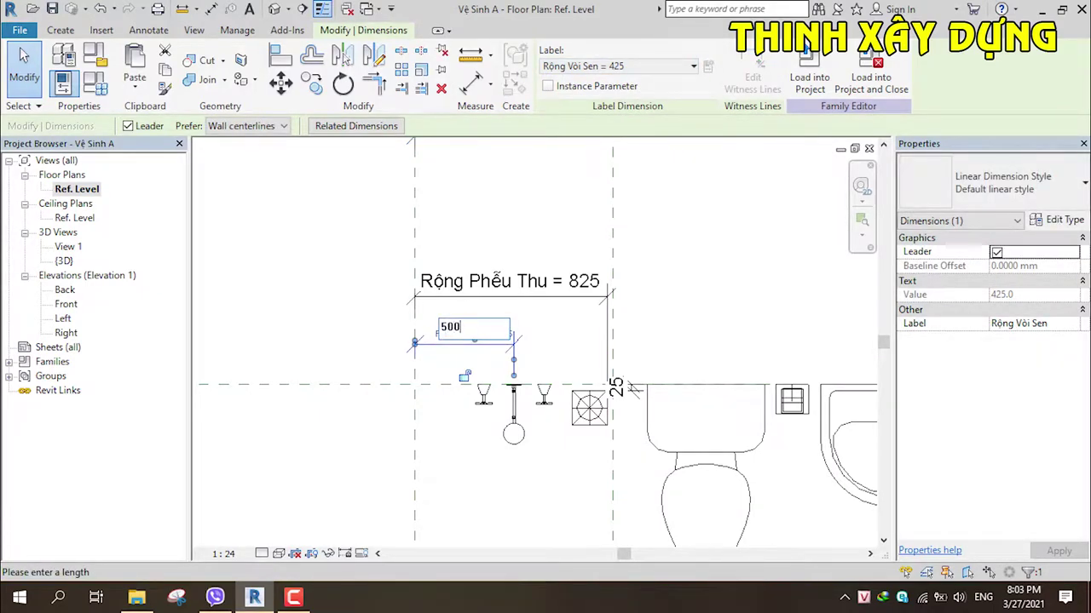
key(Return)
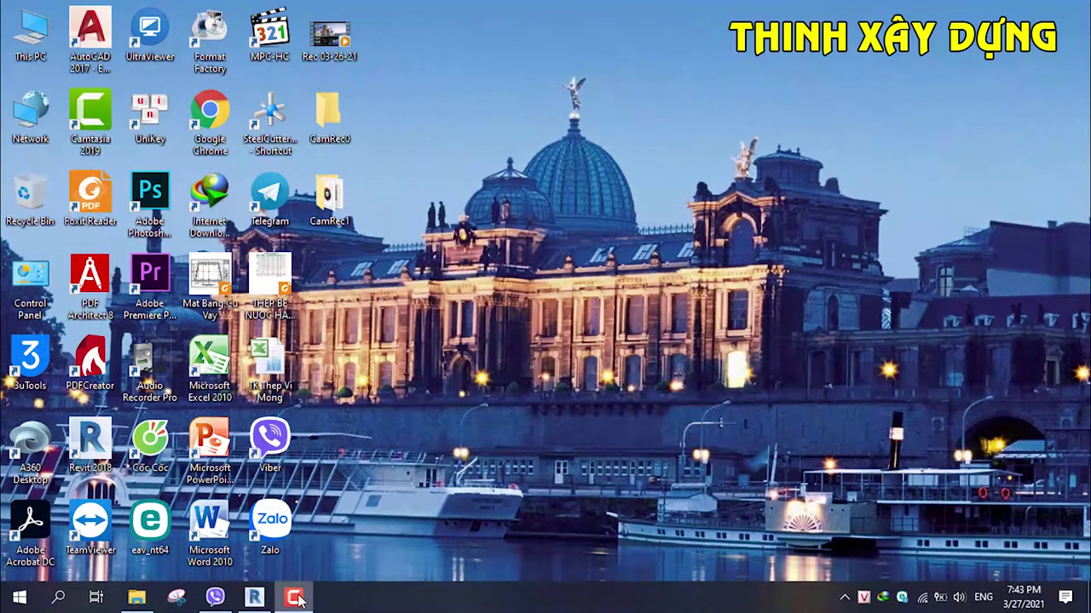
Step: Refresh the desktop a few times and open File Explorer on the project's REVIT folder
right_click(449, 108)
click(496, 153)
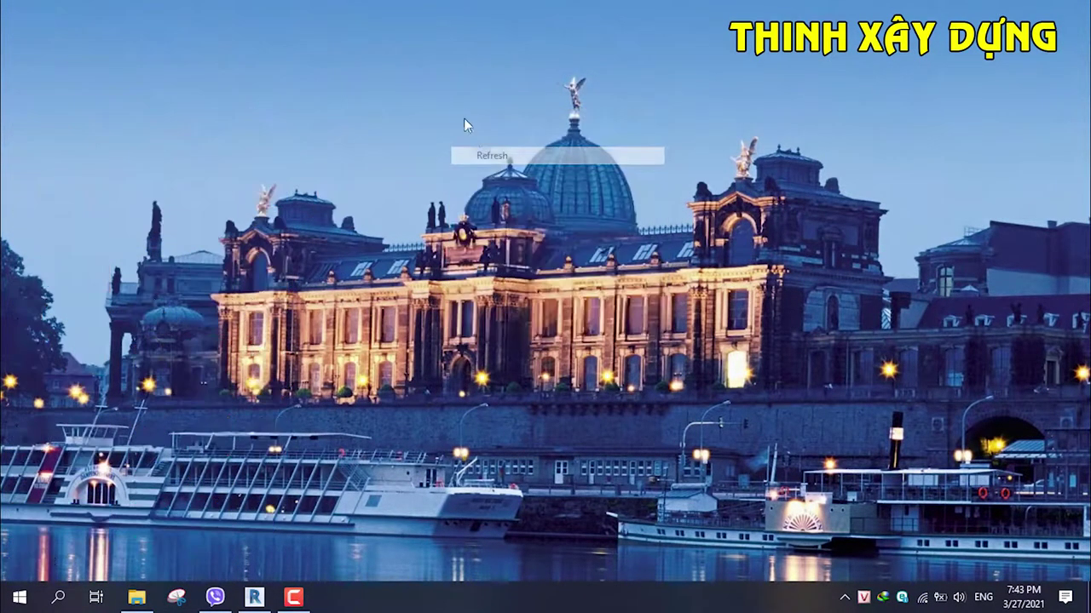
right_click(455, 99)
click(496, 146)
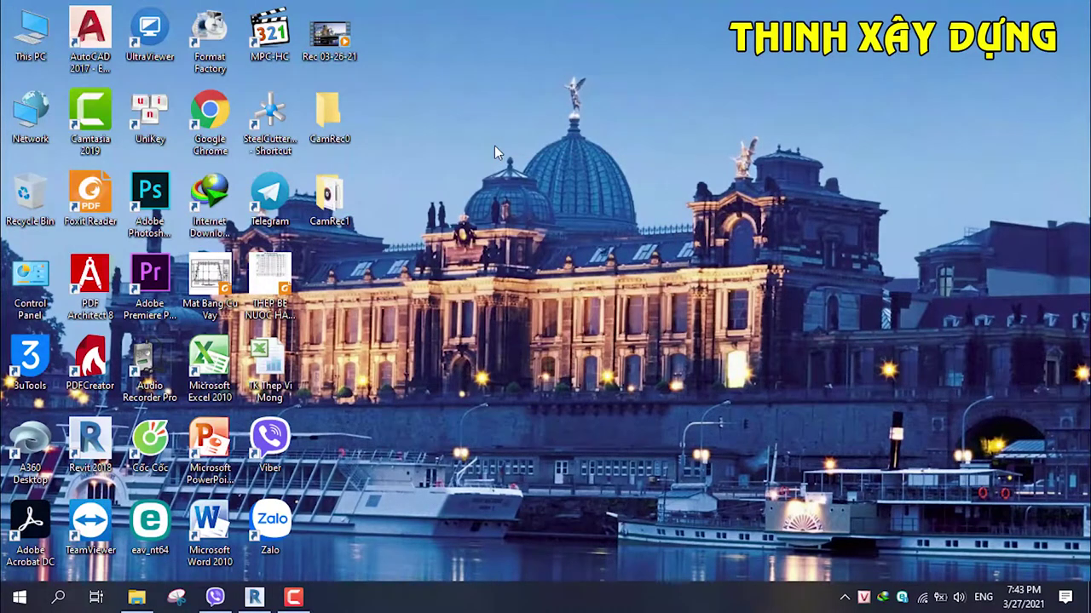
right_click(456, 100)
click(495, 146)
click(136, 598)
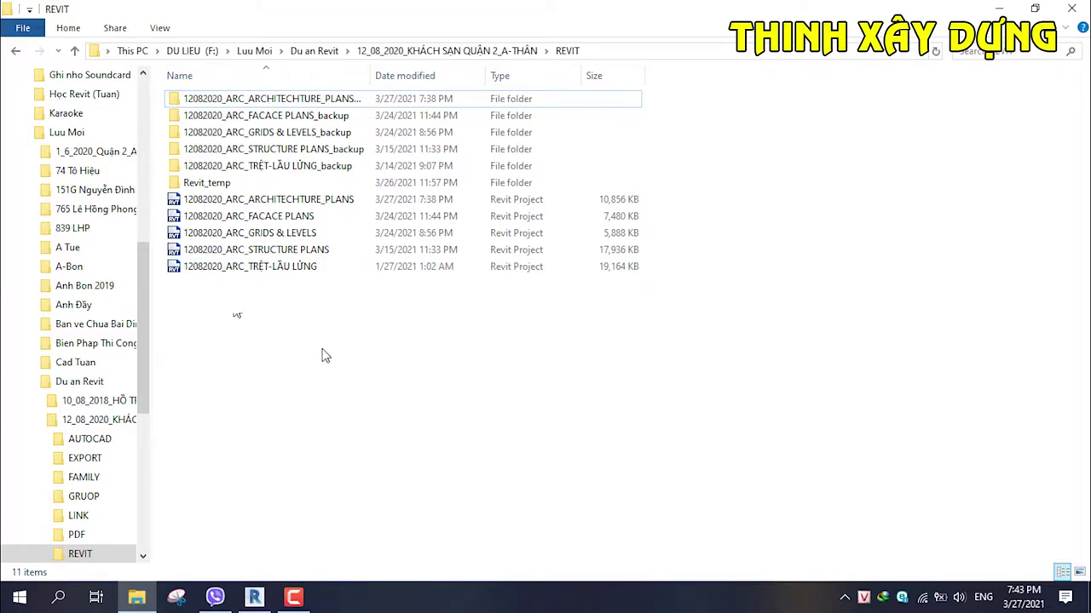
click(289, 200)
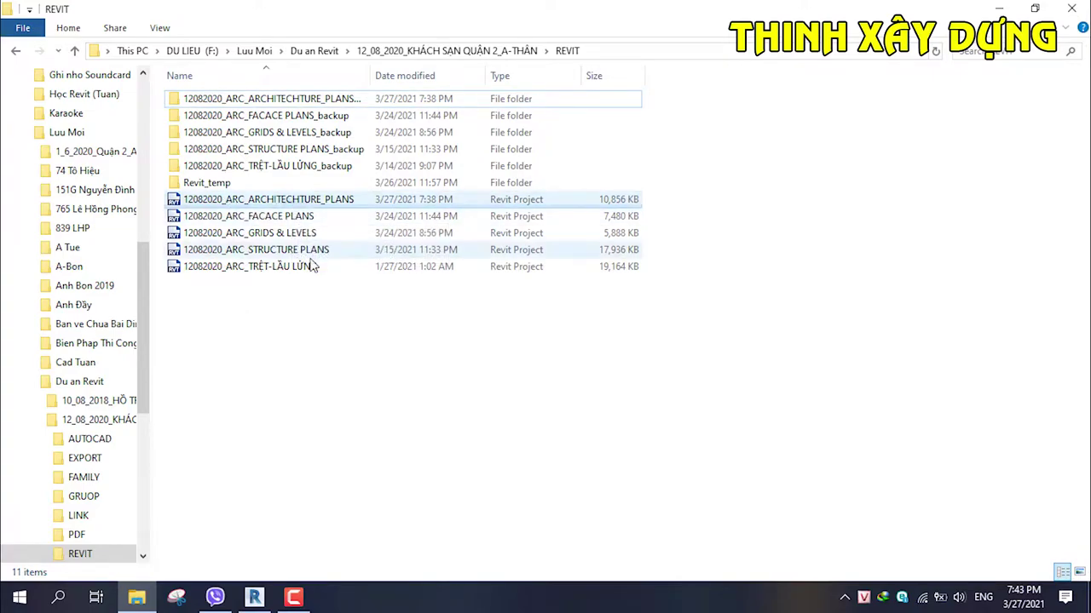
click(280, 200)
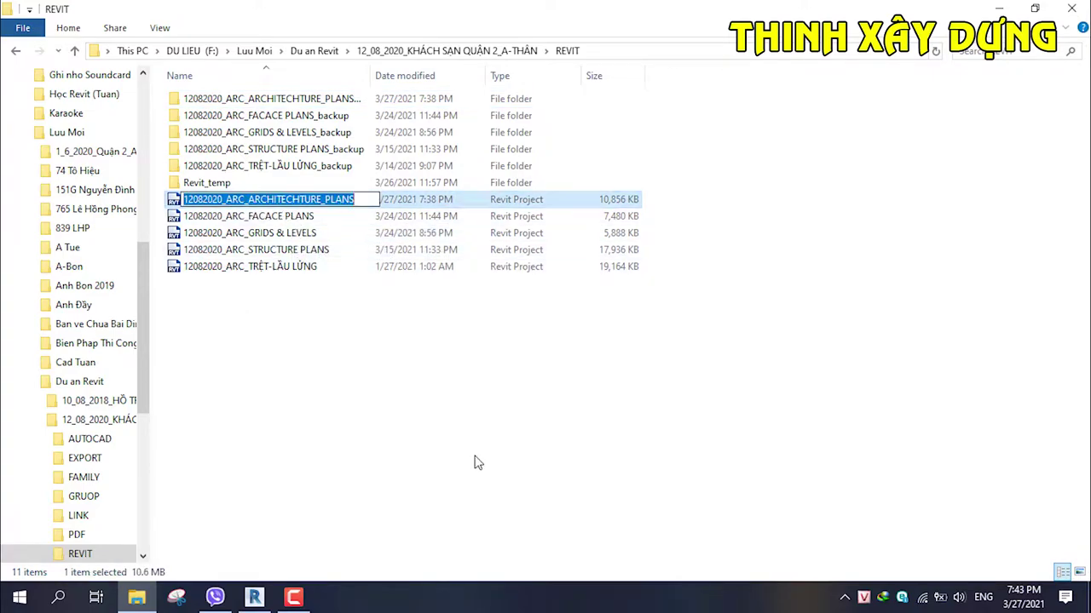
click(348, 199)
click(271, 275)
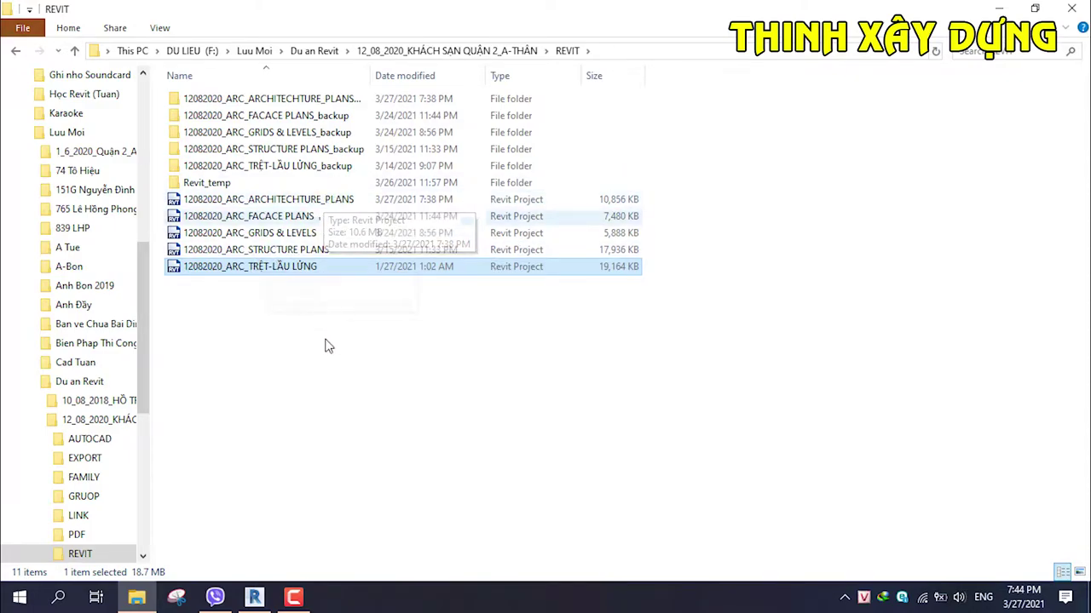
click(256, 598)
Step: Orbit the building model, then switch to the MB LẦU 1 floor plan view
scroll(340, 445, down, 3)
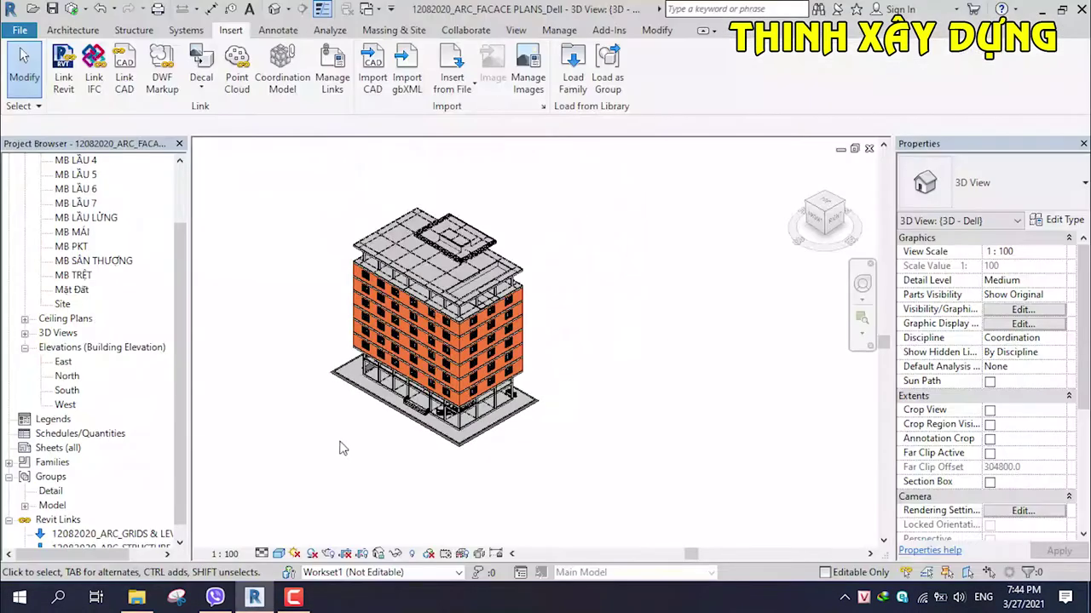
shift+middle_drag(375, 375, 339, 442)
click(391, 9)
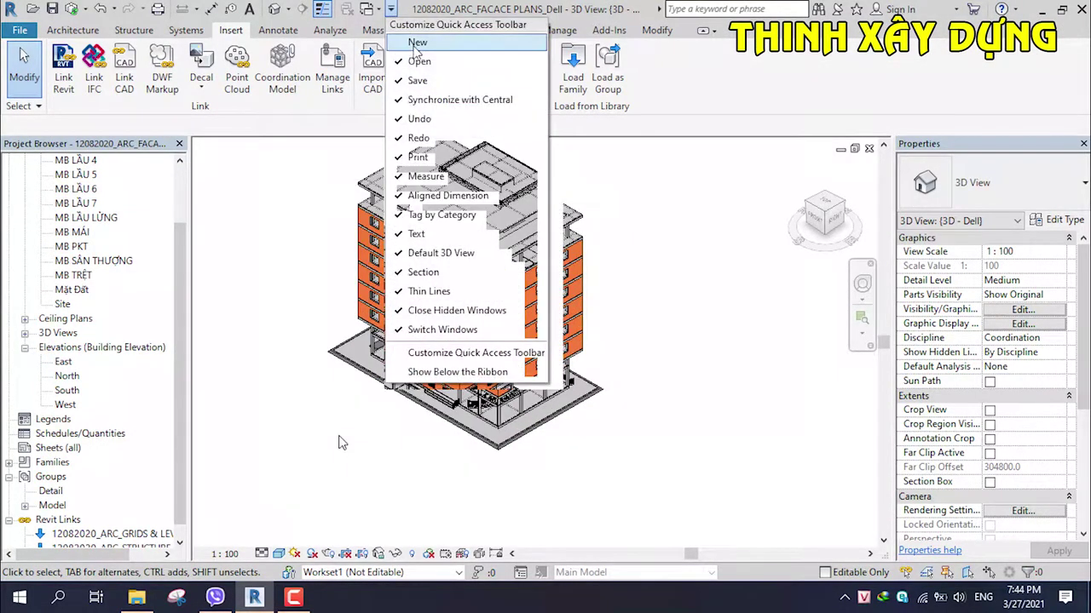
click(380, 11)
click(412, 48)
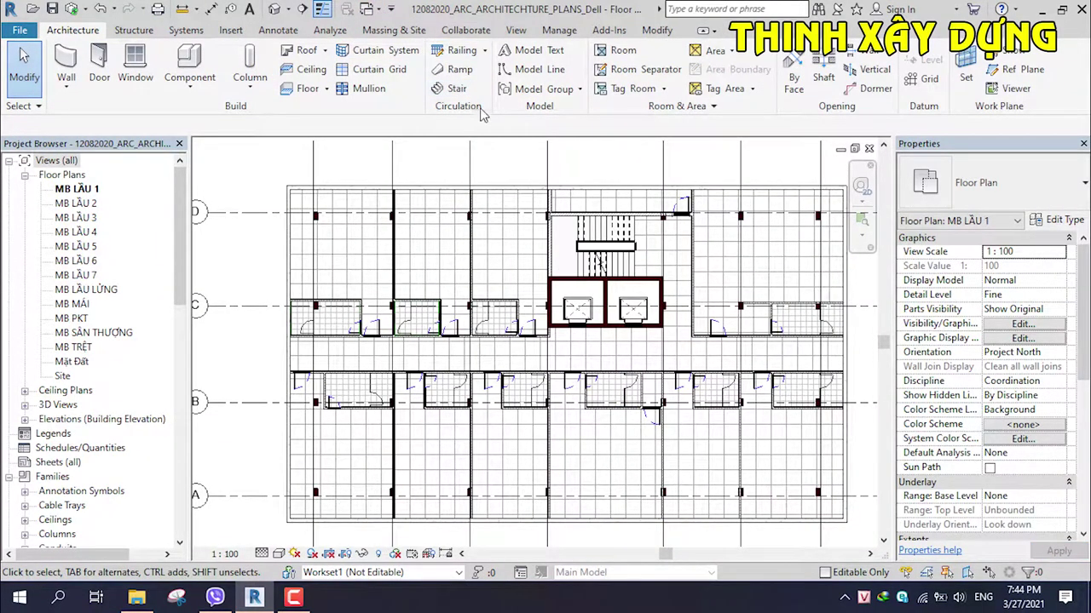
Step: Switch to the 3D view and orbit and zoom the section-boxed floor
scroll(504, 309, down, 2)
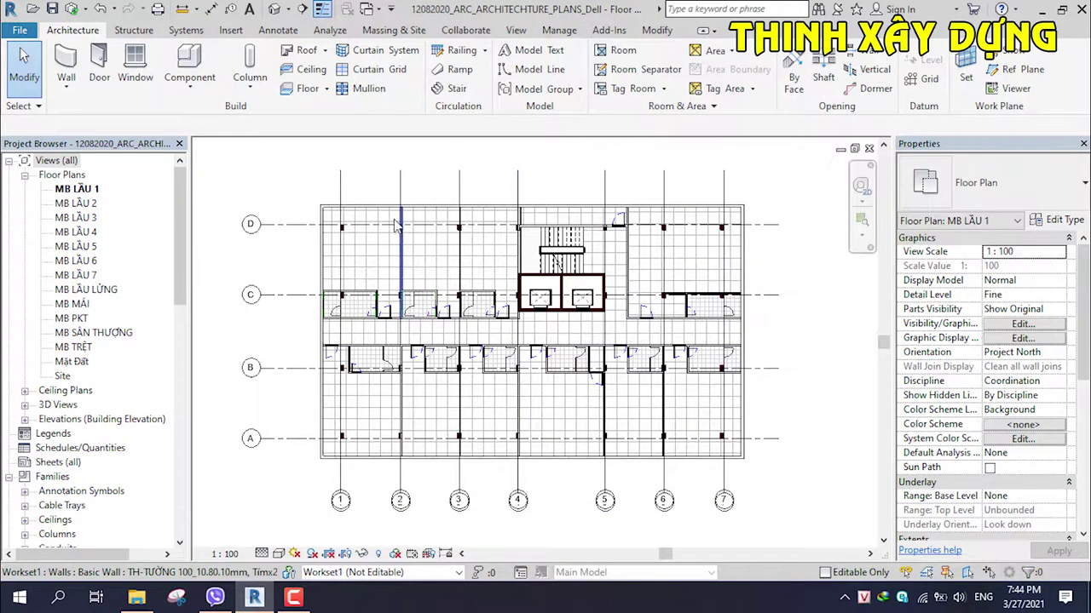
click(381, 8)
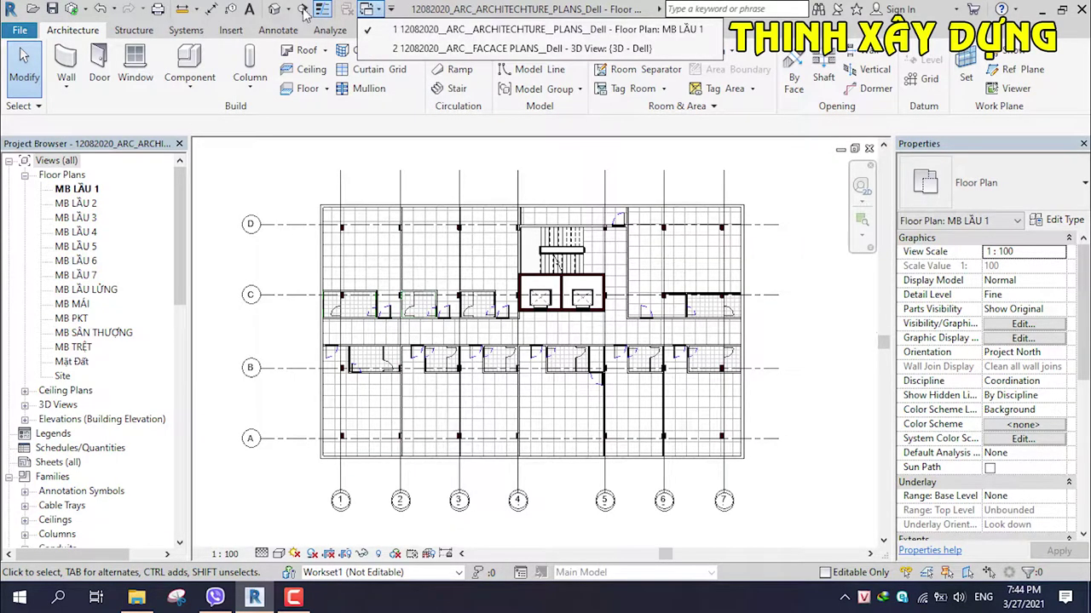
click(522, 48)
drag(822, 218, 793, 243)
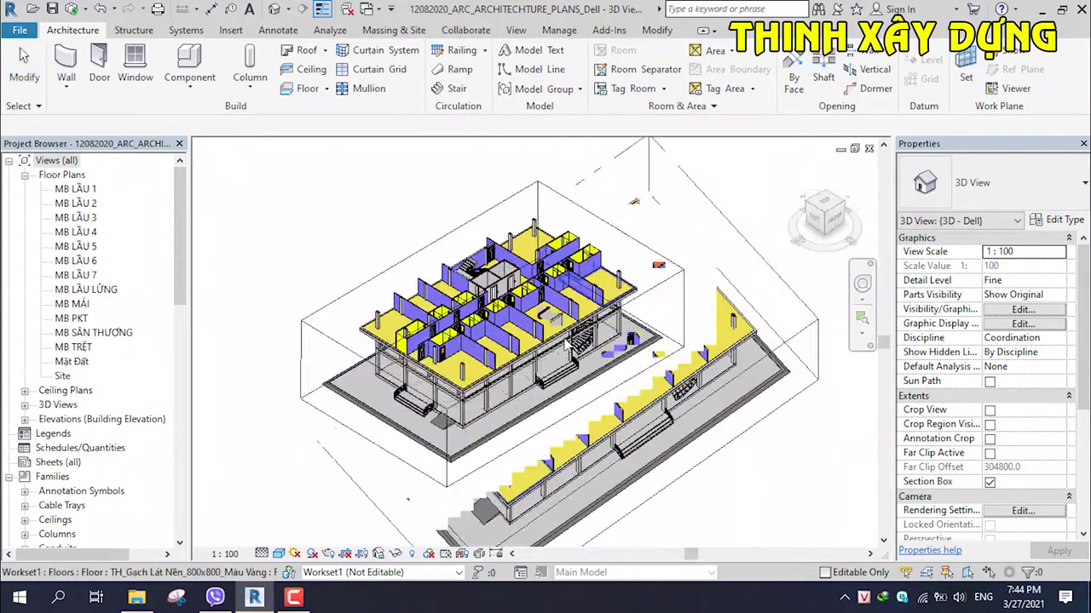
scroll(546, 362, up, 3)
scroll(545, 362, up, 2)
scroll(495, 316, up, 3)
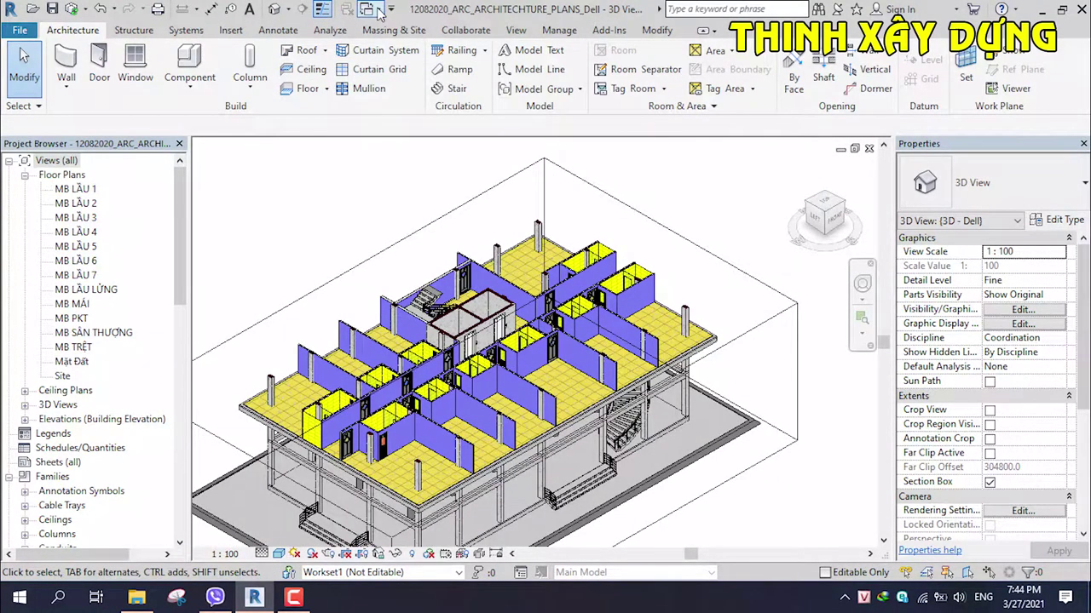
Step: Switch to the FACACE PLANS 3D view and zoom in on the orange-clad building
click(378, 11)
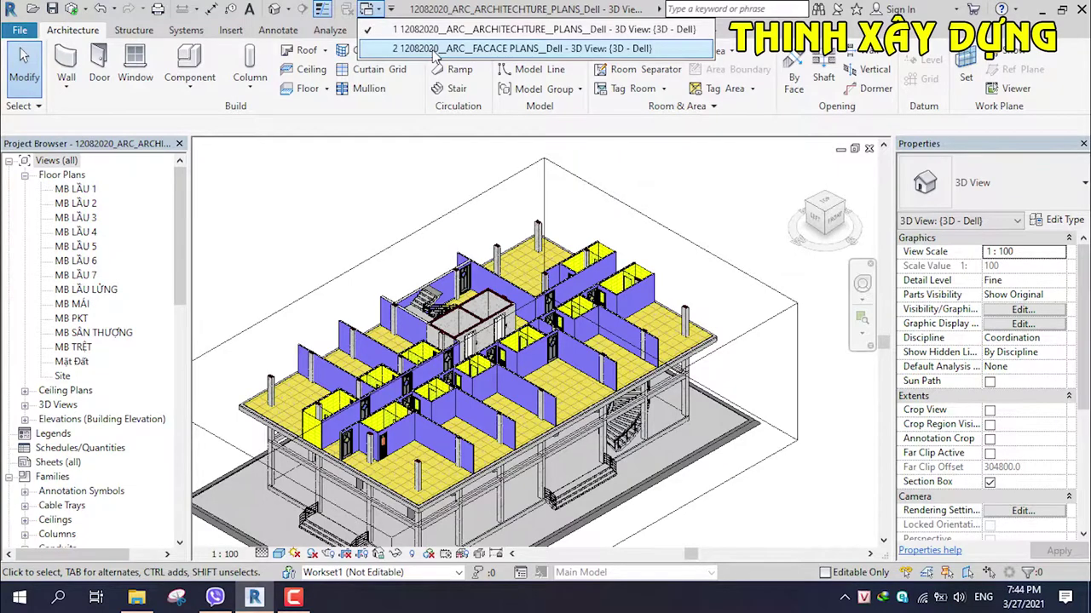
click(436, 48)
scroll(458, 374, up, 2)
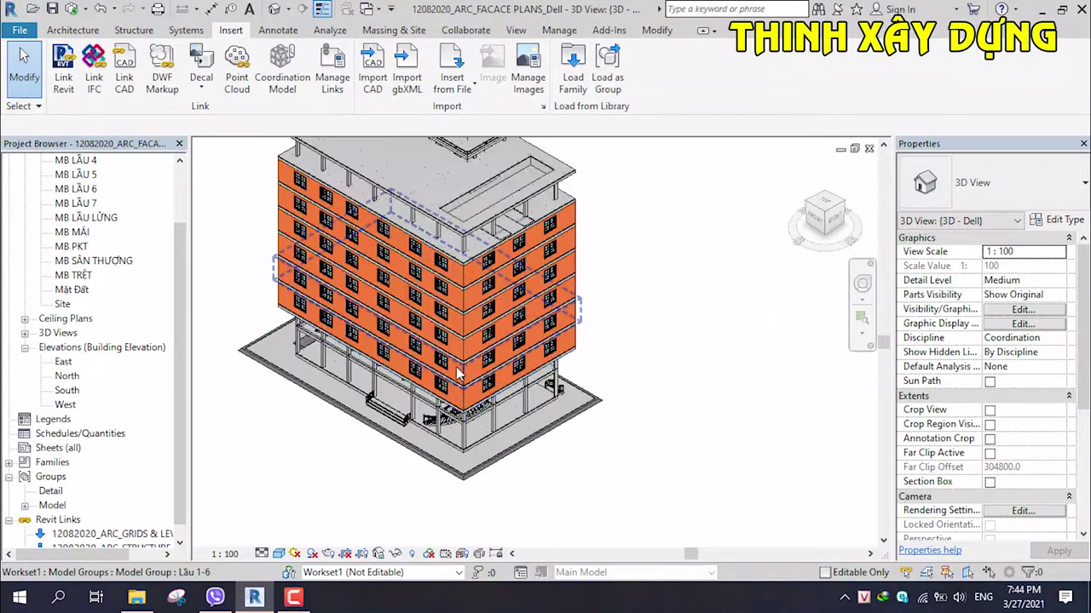
scroll(458, 375, up, 1)
scroll(481, 413, up, 1)
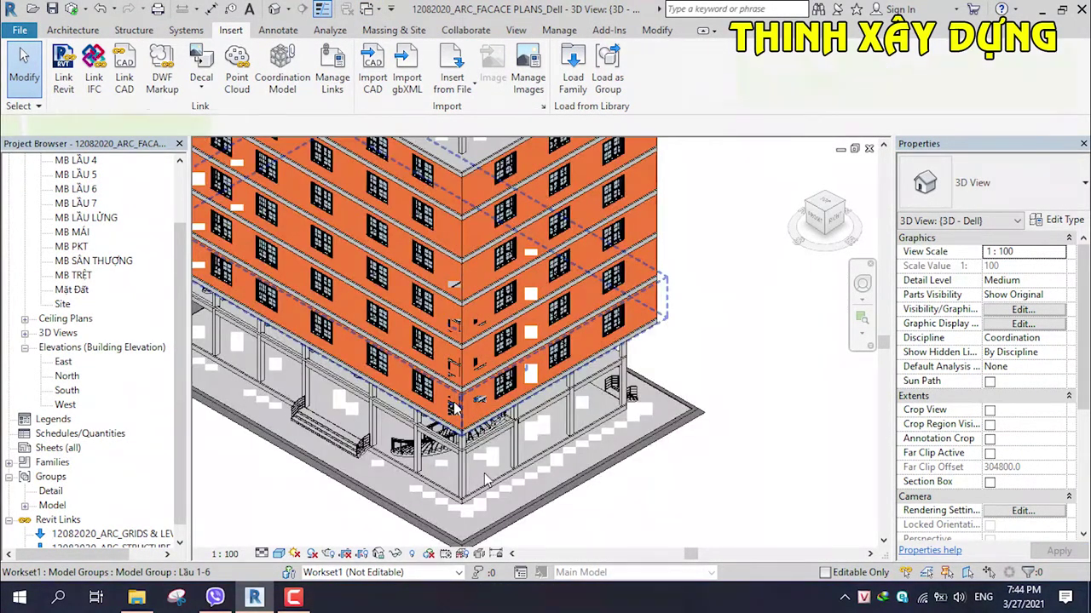
Step: Select the floor group on the facade and zoom around it
click(500, 446)
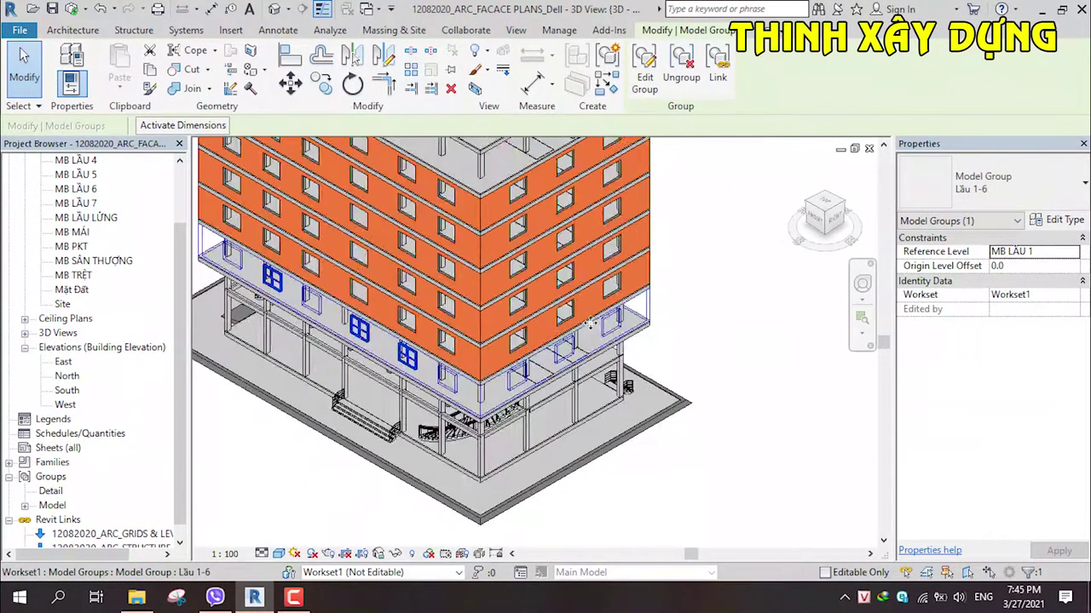
scroll(590, 323, down, 1)
scroll(620, 321, down, 1)
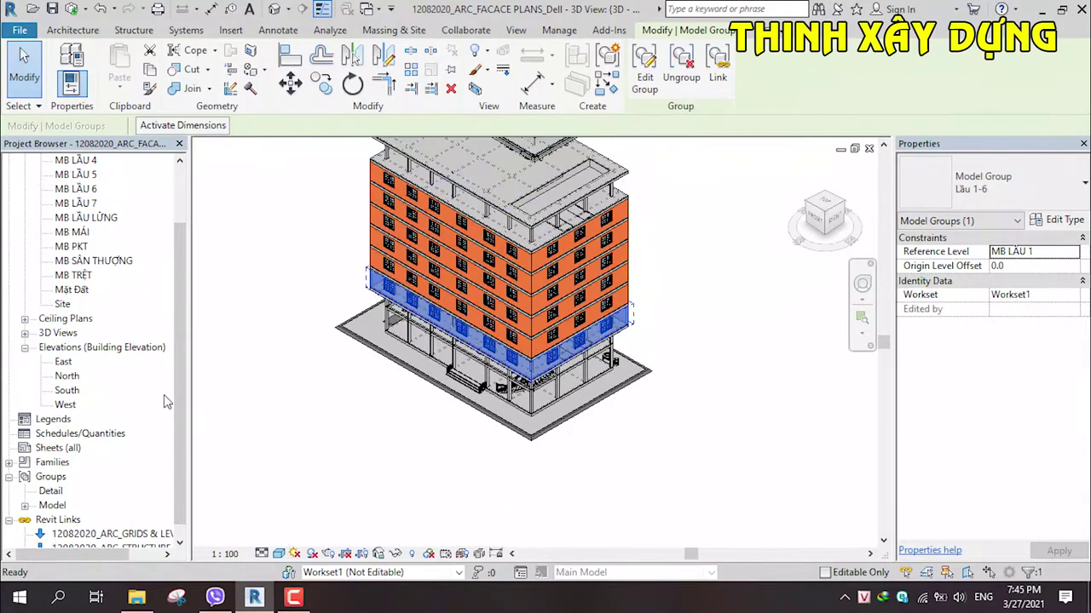
drag(180, 369, 179, 376)
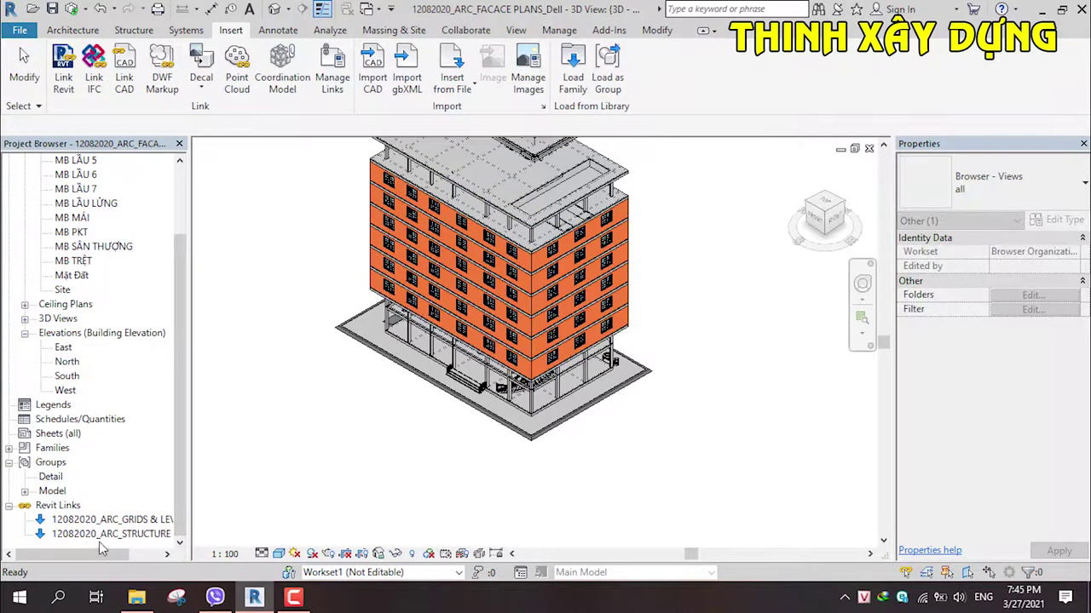
scroll(552, 298, up, 1)
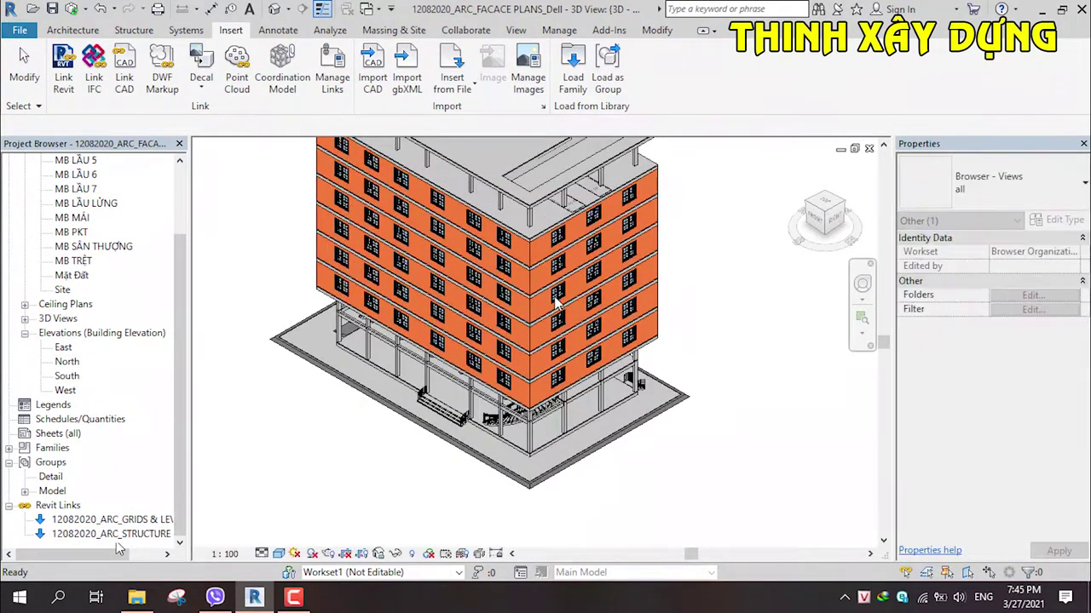
Step: Select the Lầu 1-6 model group, pan to the upper floors, then clear the selection
click(562, 230)
scroll(563, 230, up, 1)
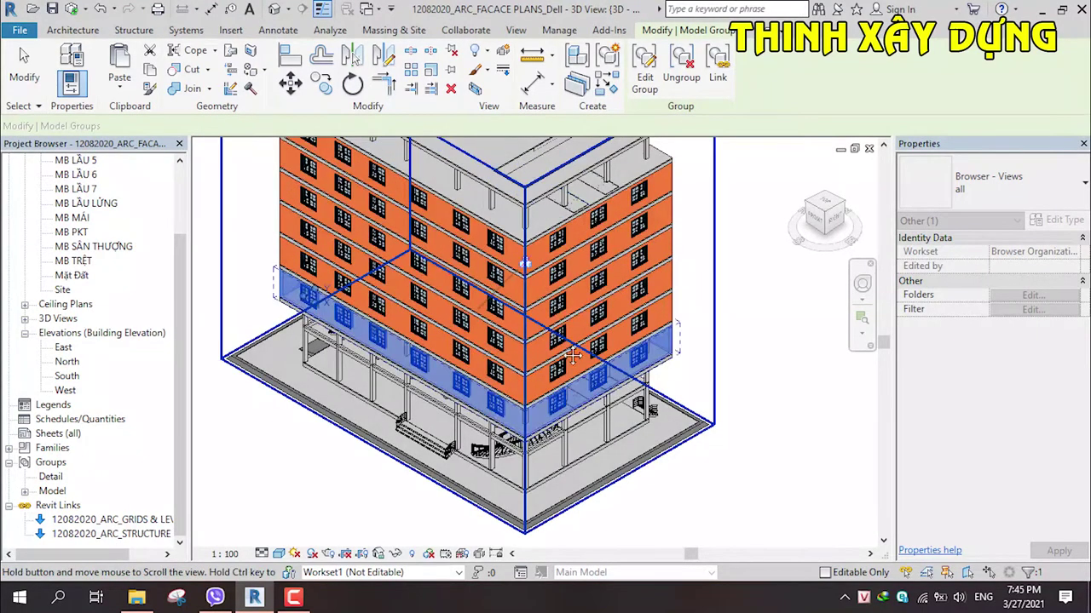
middle_drag(562, 230, 610, 334)
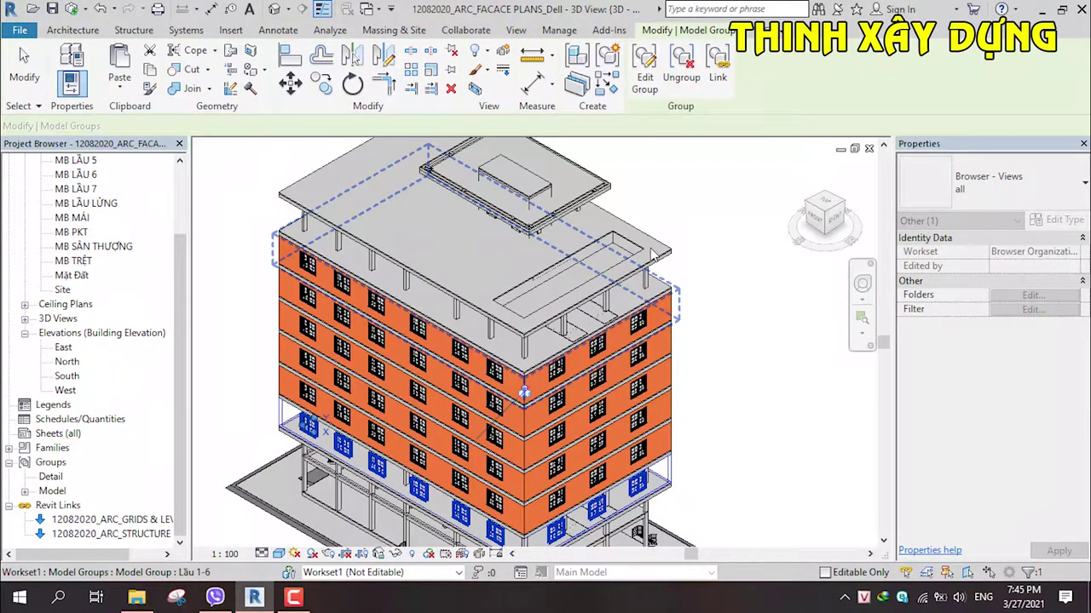
click(660, 221)
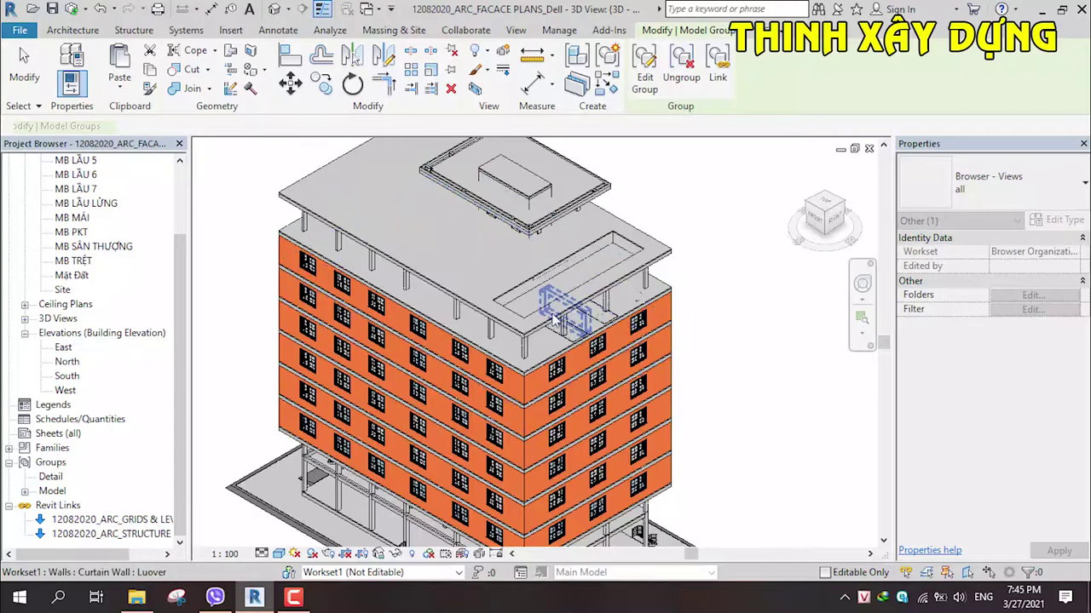
key(Escape)
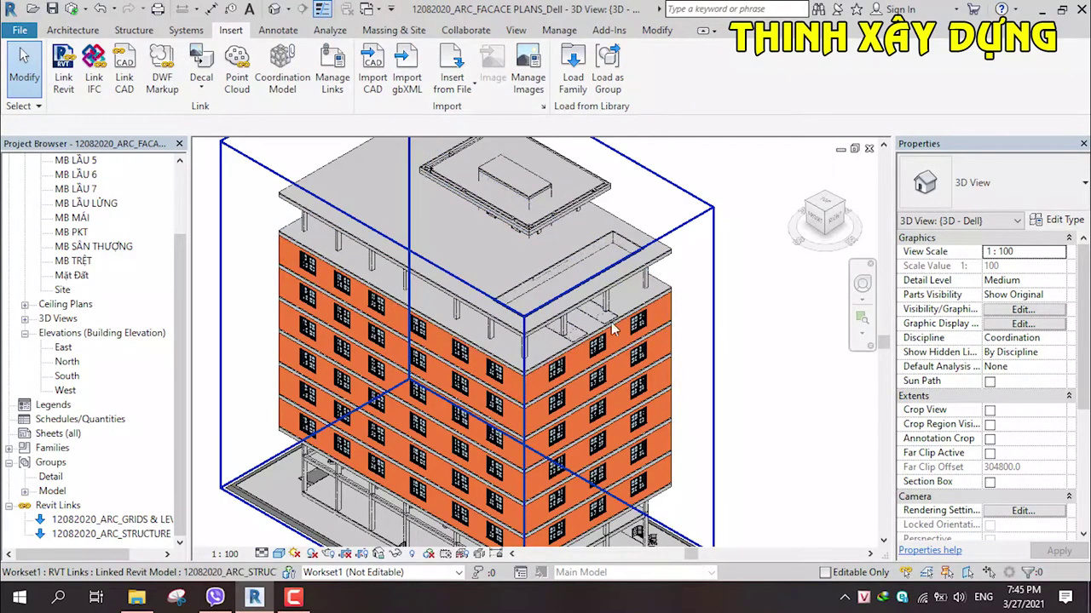
scroll(702, 296, down, 2)
scroll(733, 377, up, 2)
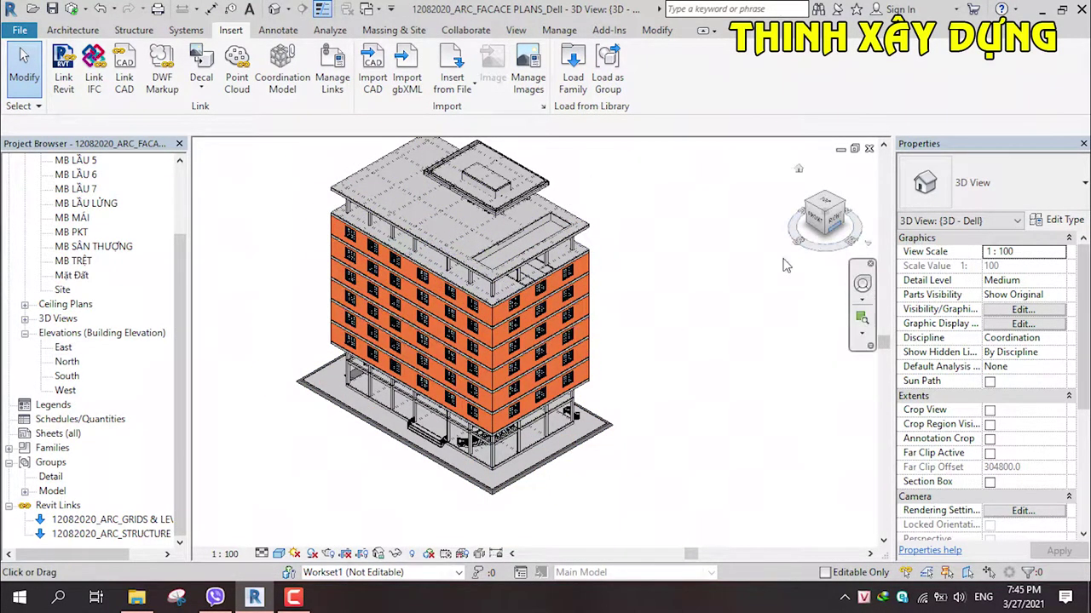
Step: Switch back to the ARCHITECHTURE_PLANS 3D view
click(391, 9)
click(367, 8)
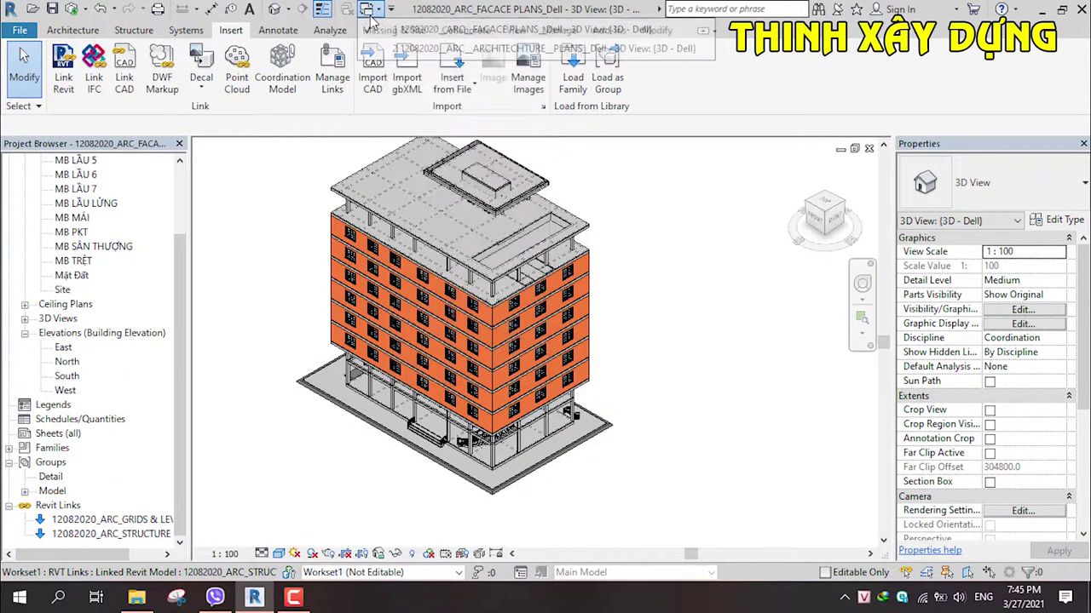
click(511, 48)
Step: Orbit to a top-down look at the floor and zoom in on the toilet rooms
scroll(506, 391, down, 2)
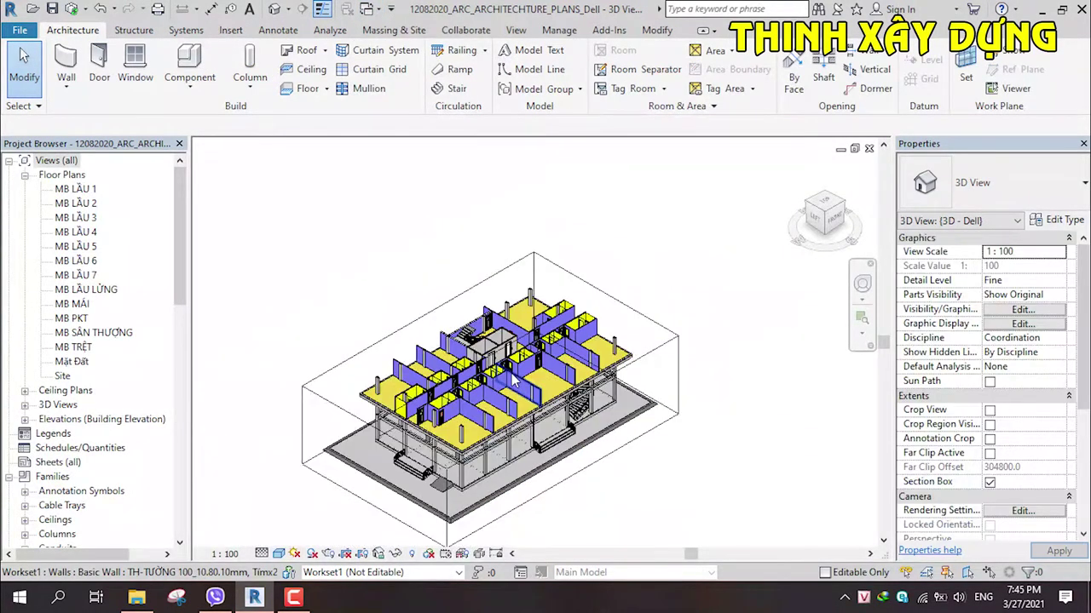
scroll(537, 375, down, 1)
shift+middle_drag(546, 414, 455, 406)
scroll(550, 412, up, 5)
scroll(508, 385, up, 2)
scroll(467, 382, down, 2)
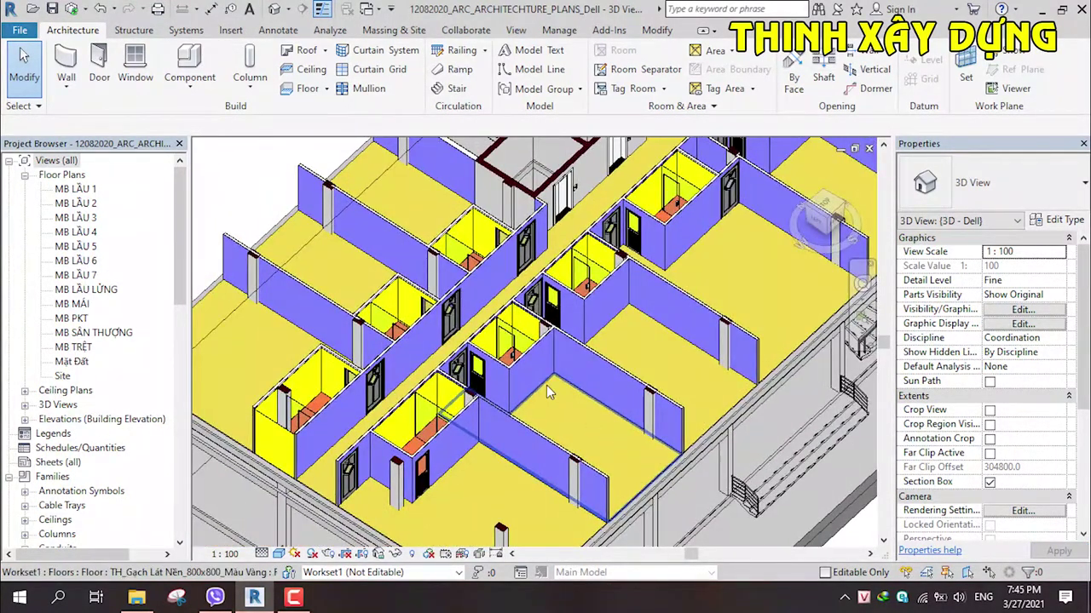
scroll(511, 389, up, 2)
scroll(482, 392, down, 2)
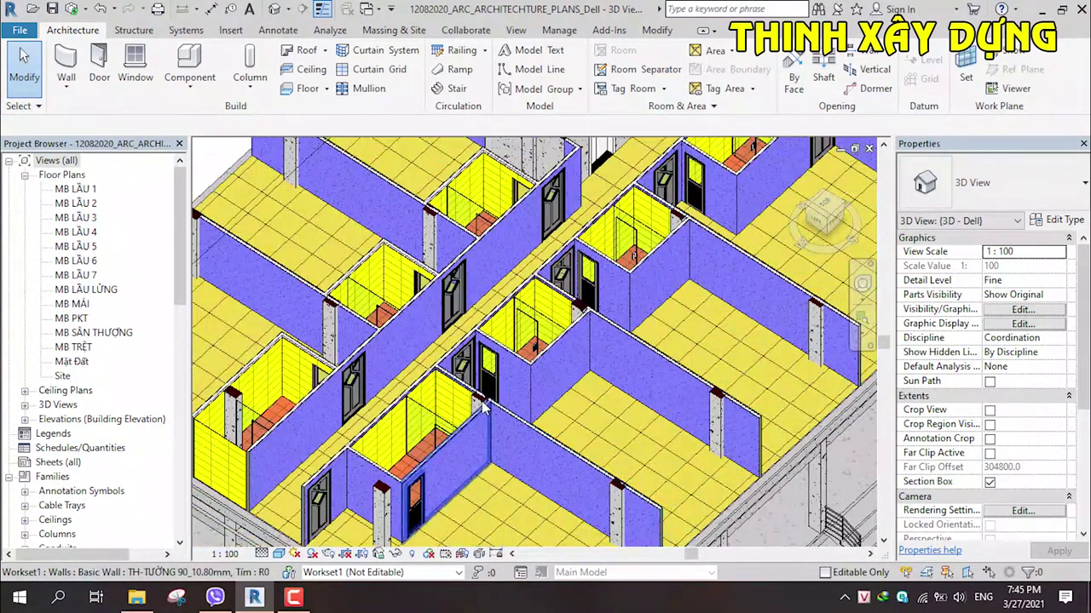
scroll(482, 405, up, 2)
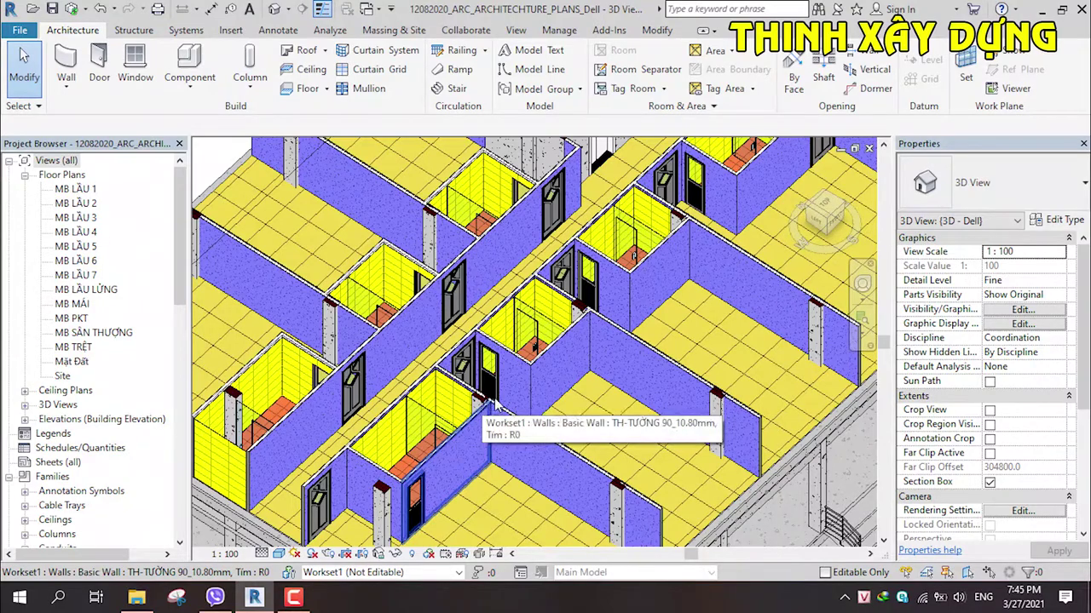
Step: Pan around the toilet rooms, then open the MB LẦU 1 floor plan
scroll(512, 375, up, 1)
scroll(530, 339, up, 2)
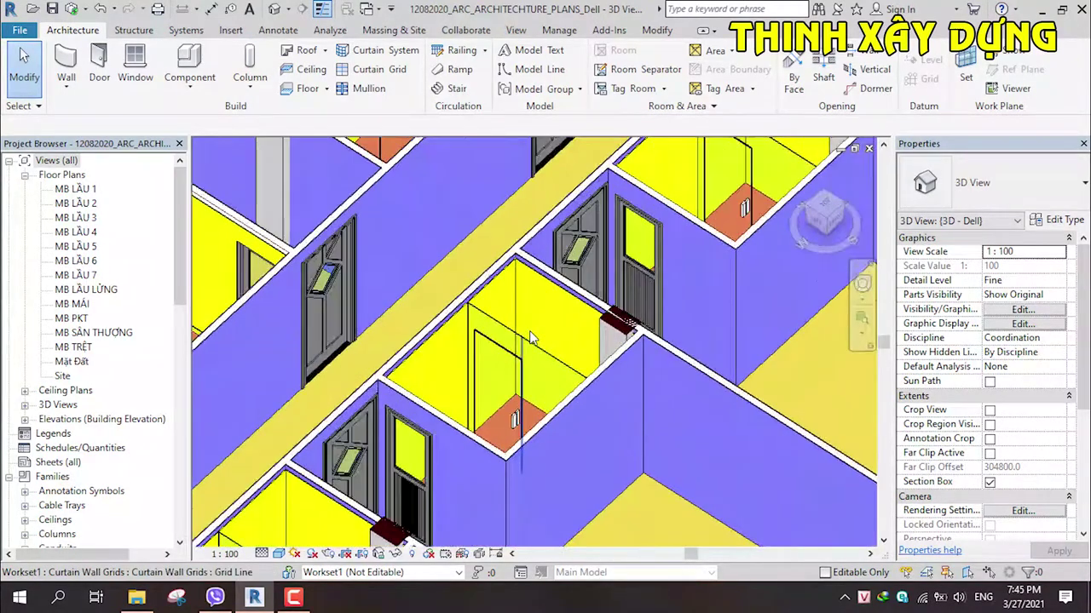
scroll(528, 345, down, 3)
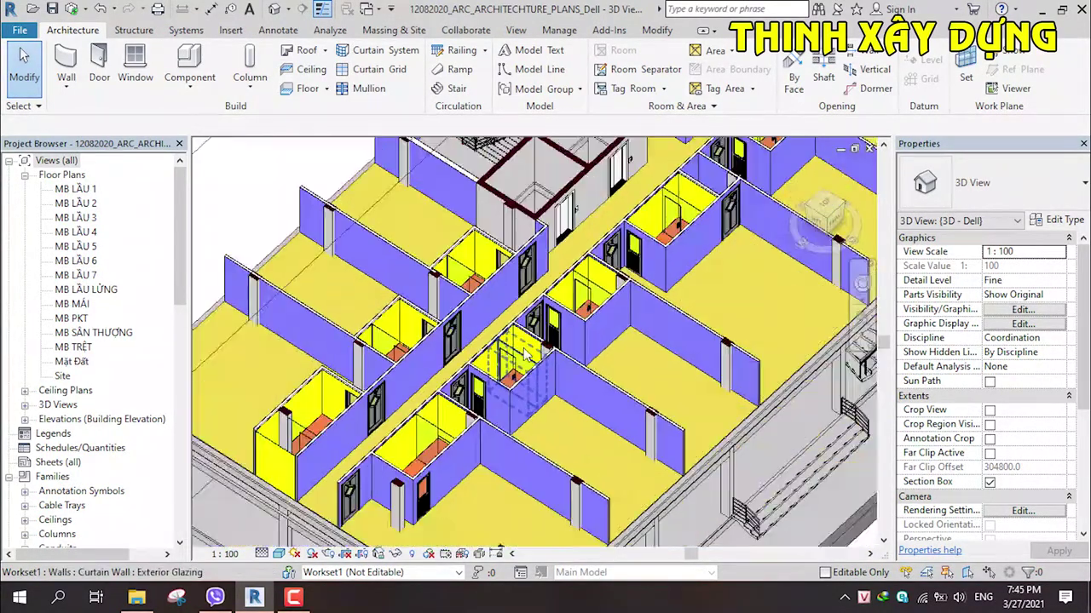
middle_drag(524, 351, 476, 385)
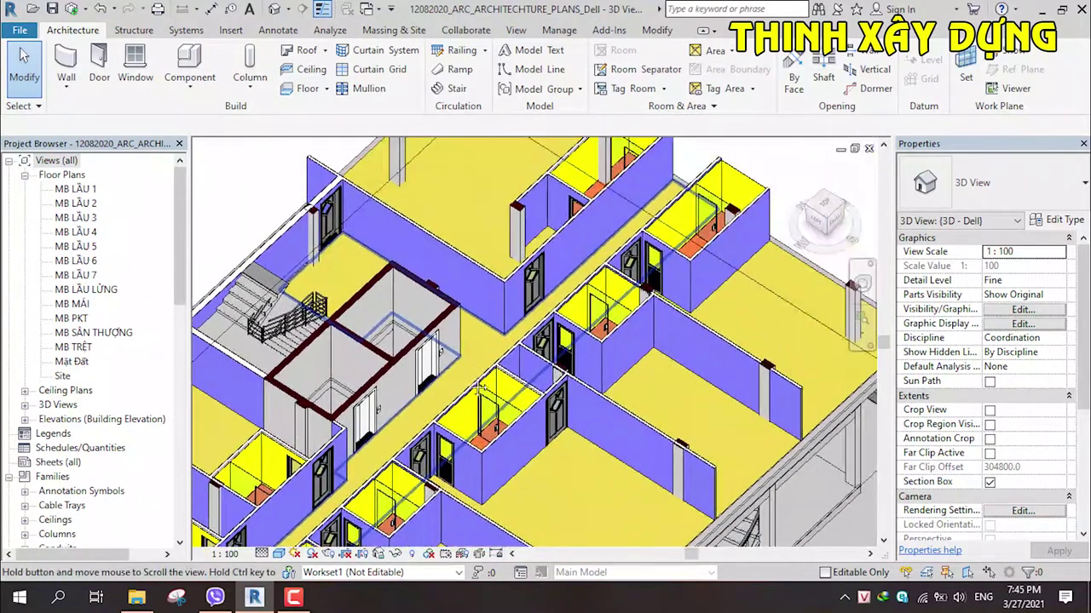
scroll(490, 394, down, 4)
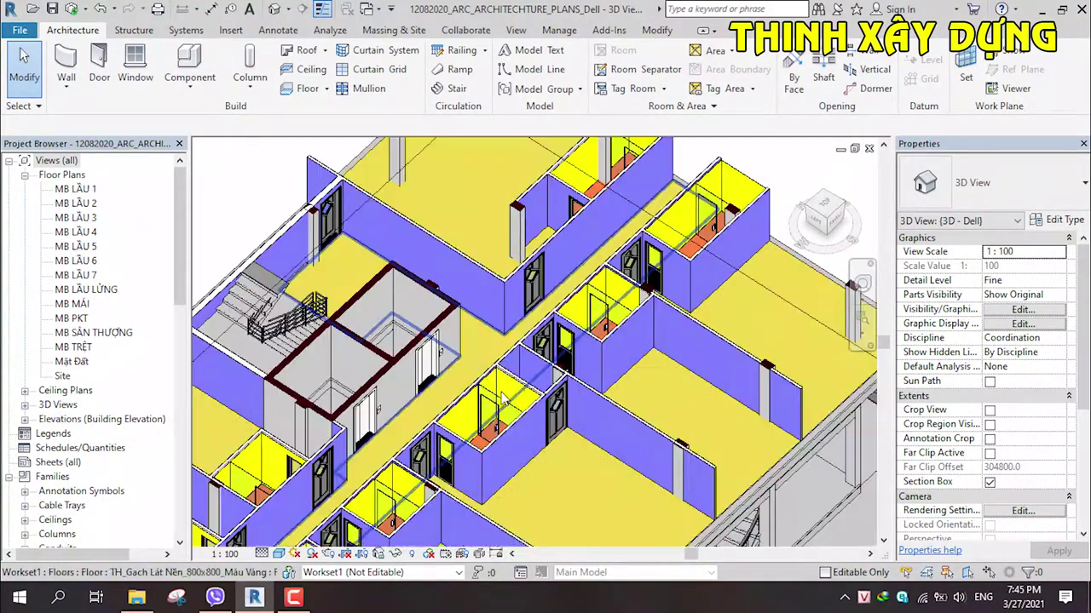
double_click(75, 189)
Step: Zoom and pan the MB LẦU 1 plan to show grid lines A–D and 1–6
scroll(515, 358, up, 3)
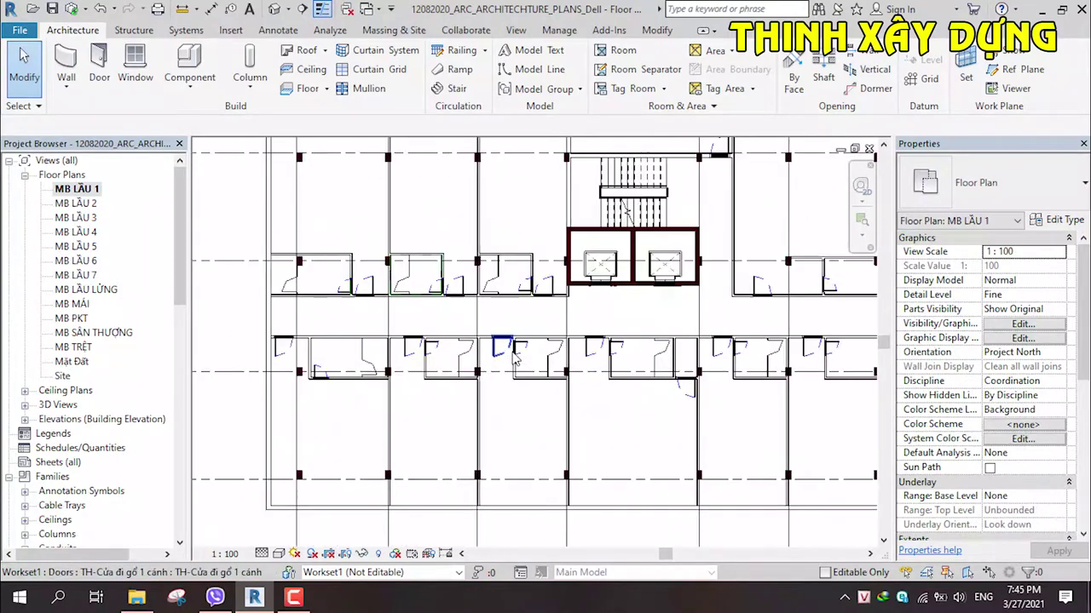
scroll(497, 377, down, 3)
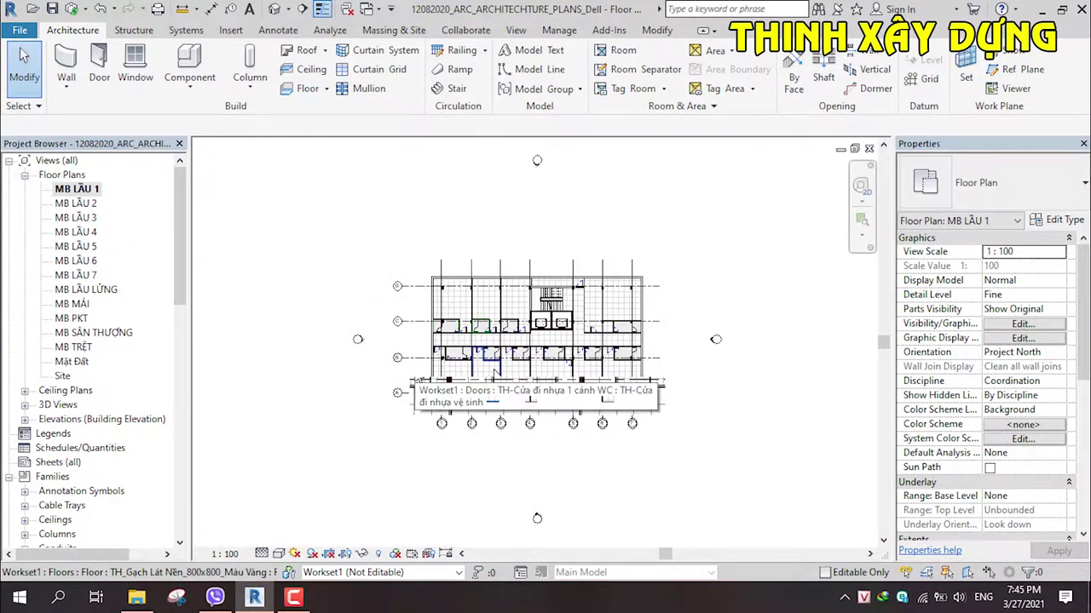
scroll(417, 375, up, 5)
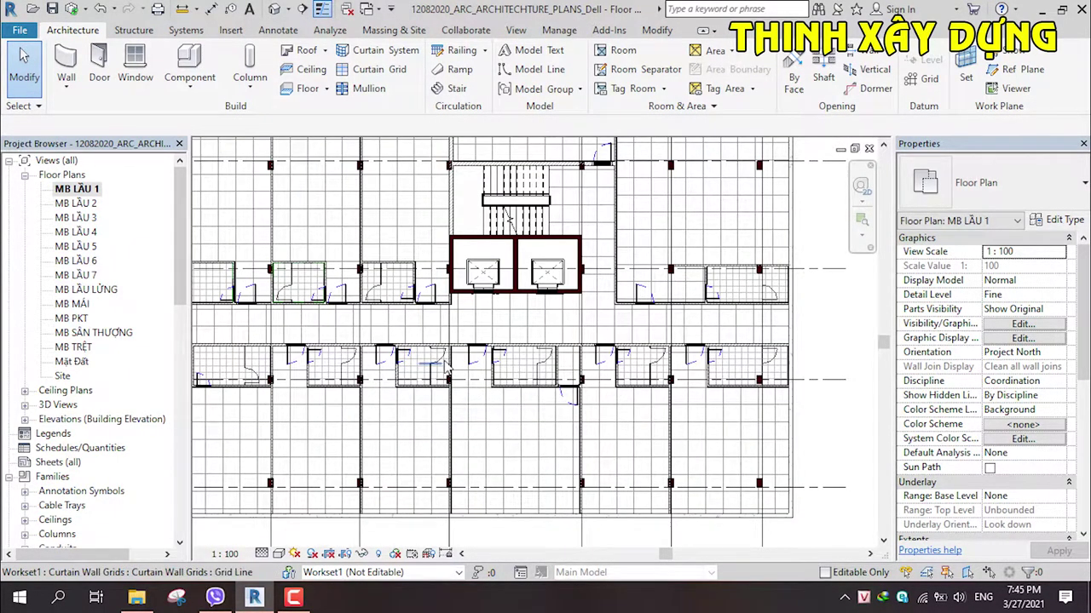
scroll(417, 375, down, 3)
middle_drag(430, 271, 643, 284)
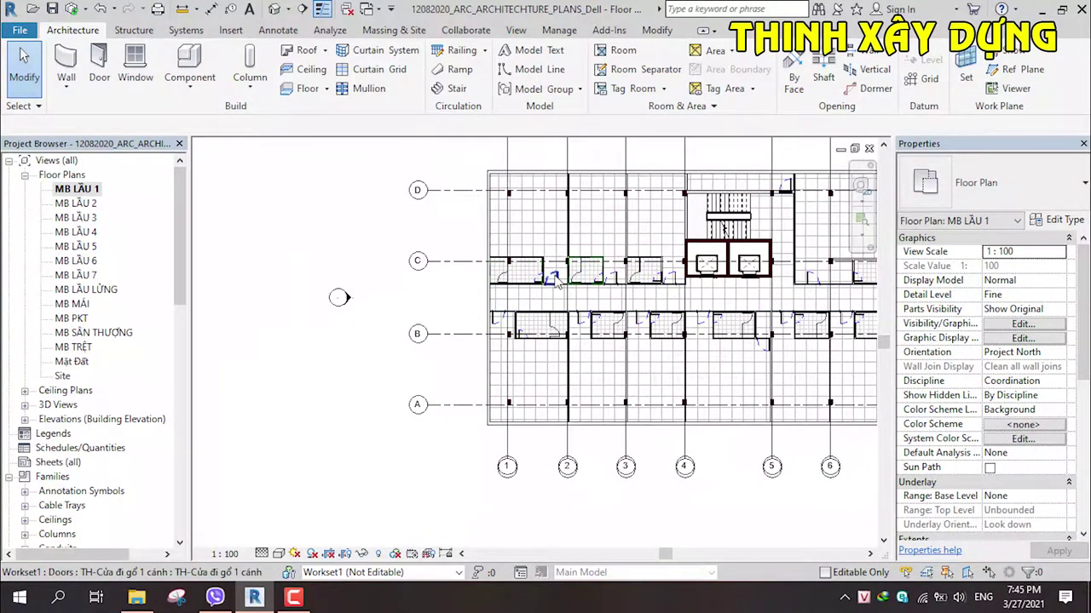
Step: Recentre on the corridor toilet rooms and turn off Thin Lines to show real line weights
scroll(554, 281, up, 3)
scroll(545, 285, down, 4)
scroll(477, 298, up, 3)
middle_drag(449, 315, 467, 304)
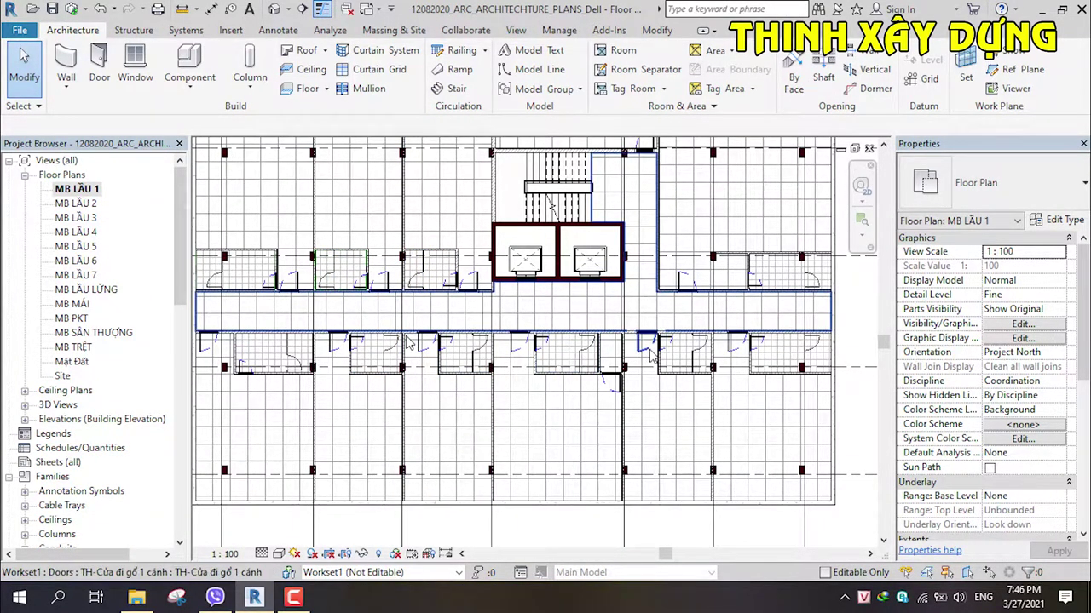
scroll(542, 327, down, 1)
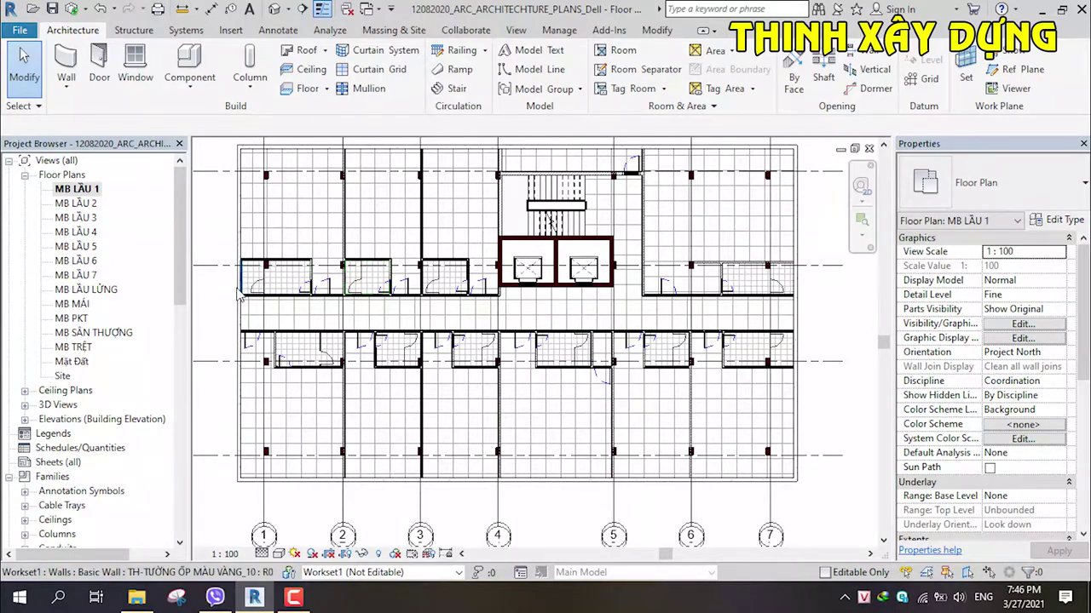
scroll(567, 282, up, 3)
scroll(565, 279, up, 2)
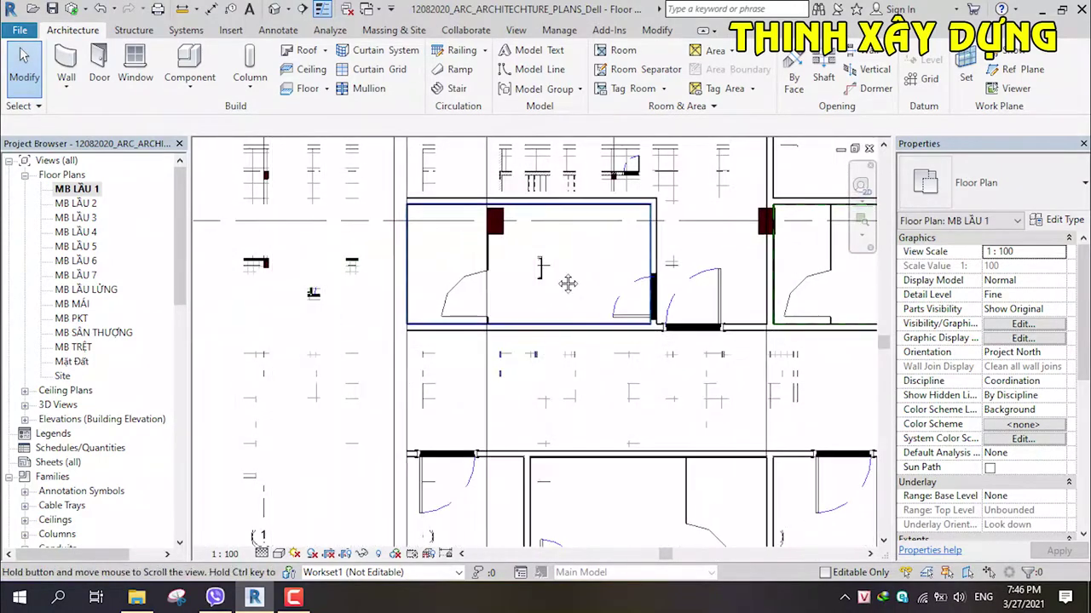
click(347, 9)
Step: Start an aligned dimension and pick the toilet stall's wall as the first reference
click(665, 30)
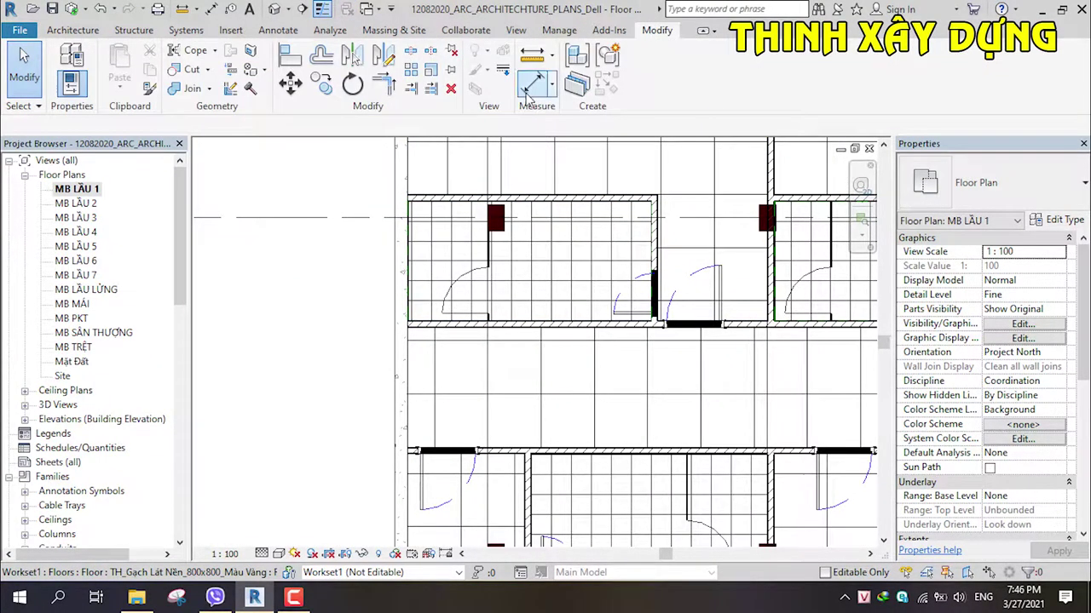
click(527, 92)
scroll(397, 281, up, 4)
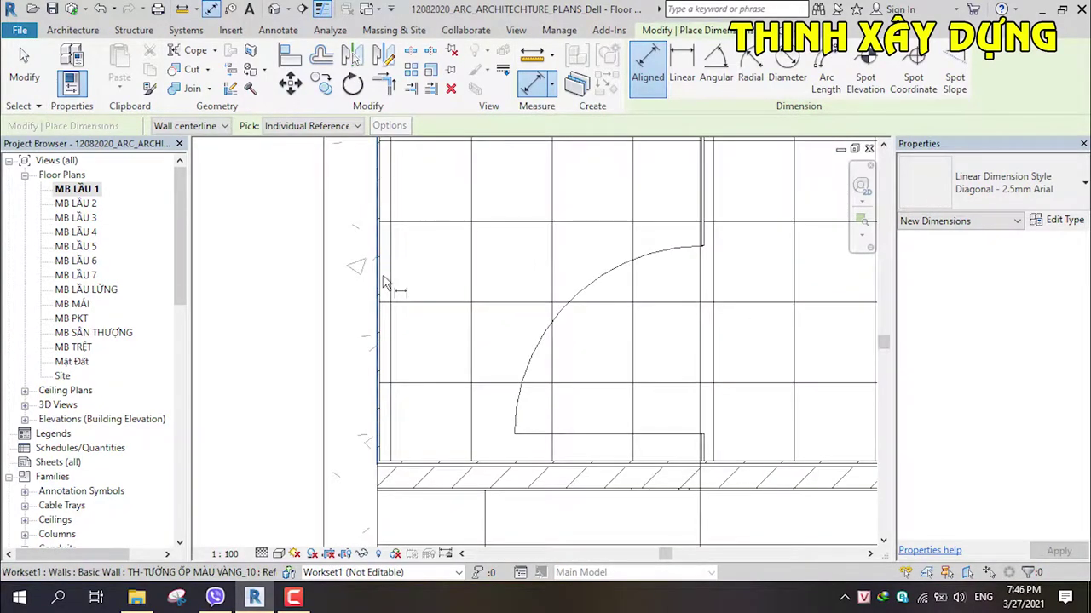
click(384, 284)
Step: Zoom around the stall's curtain-wall references, then exit the dimension tool
scroll(603, 259, down, 2)
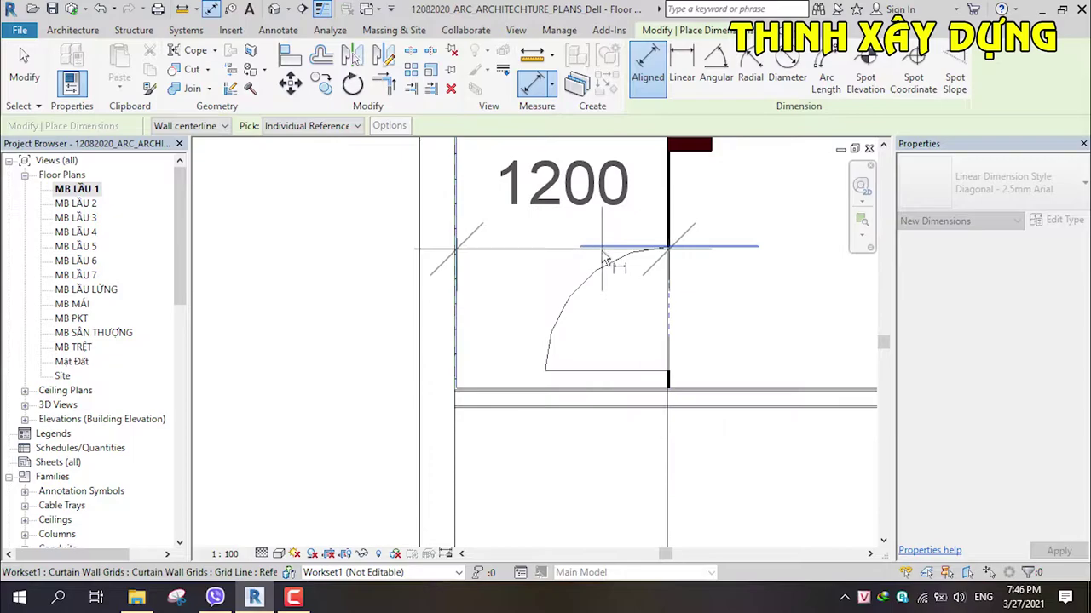
scroll(621, 280, down, 3)
scroll(733, 332, down, 2)
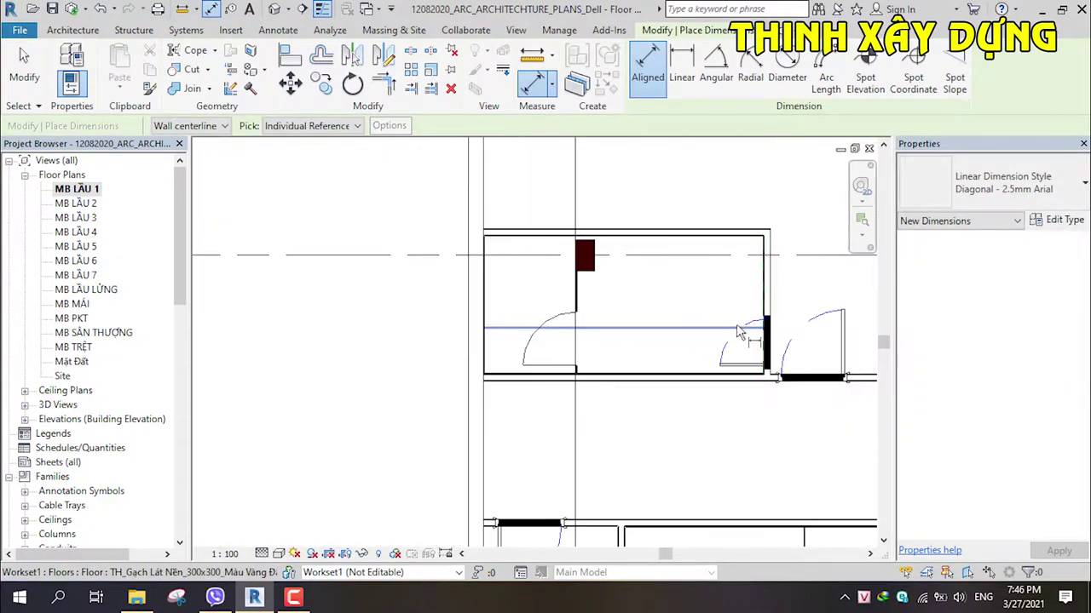
scroll(740, 333, down, 2)
scroll(555, 316, up, 2)
scroll(557, 304, up, 1)
scroll(549, 317, down, 3)
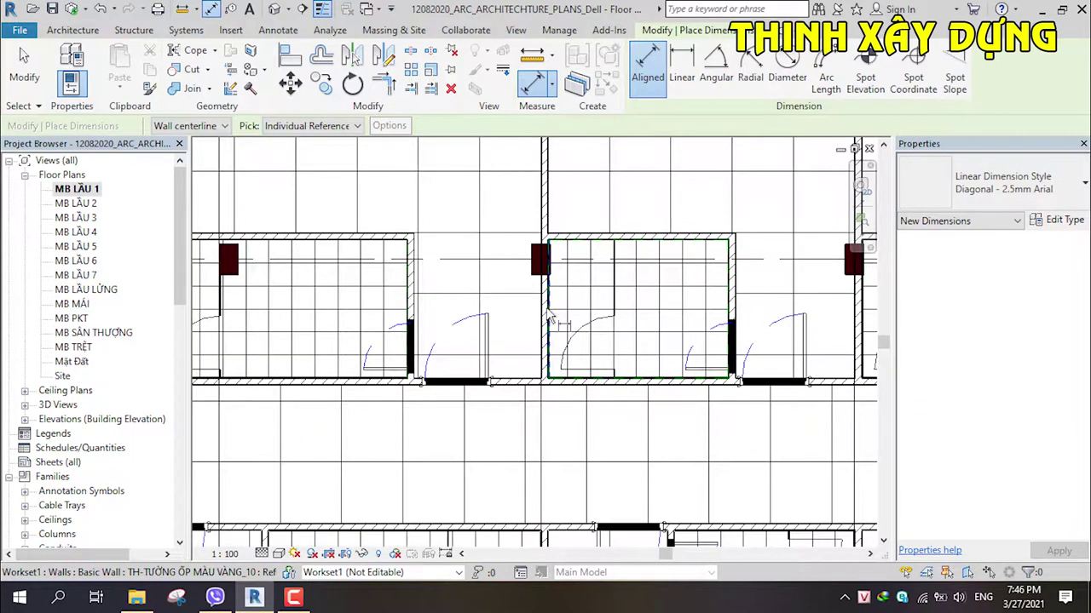
scroll(555, 296, up, 2)
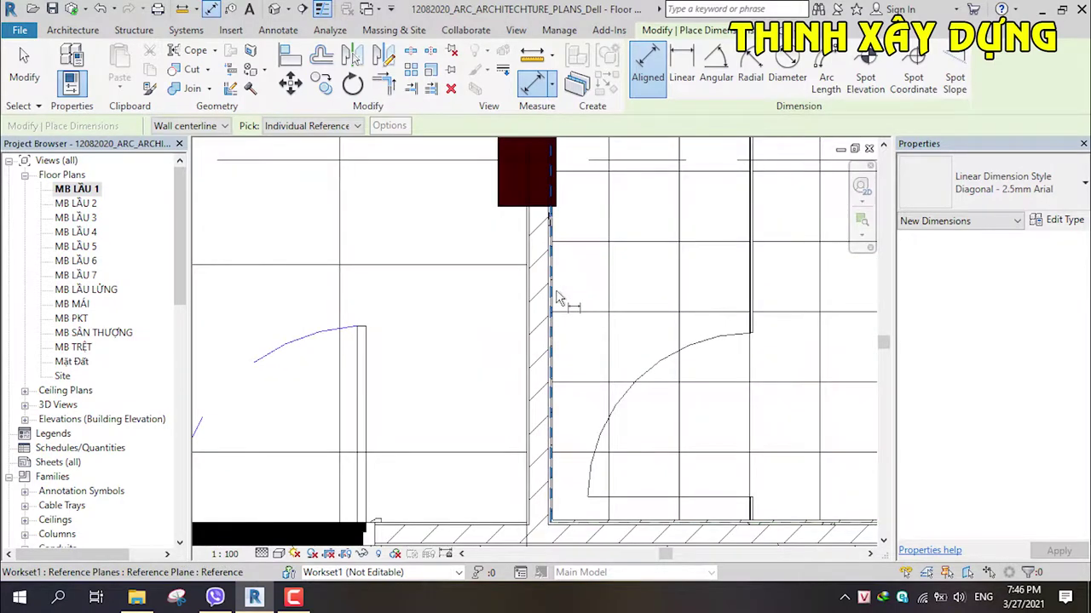
scroll(555, 296, up, 1)
scroll(556, 295, down, 1)
scroll(558, 294, down, 1)
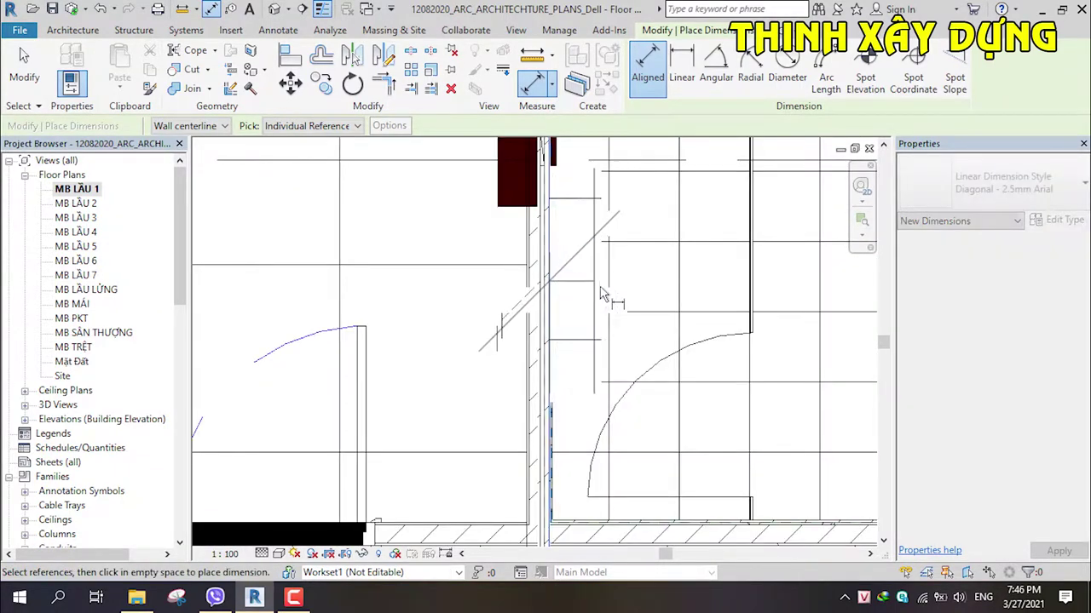
scroll(647, 298, down, 1)
scroll(733, 305, up, 2)
scroll(687, 312, up, 1)
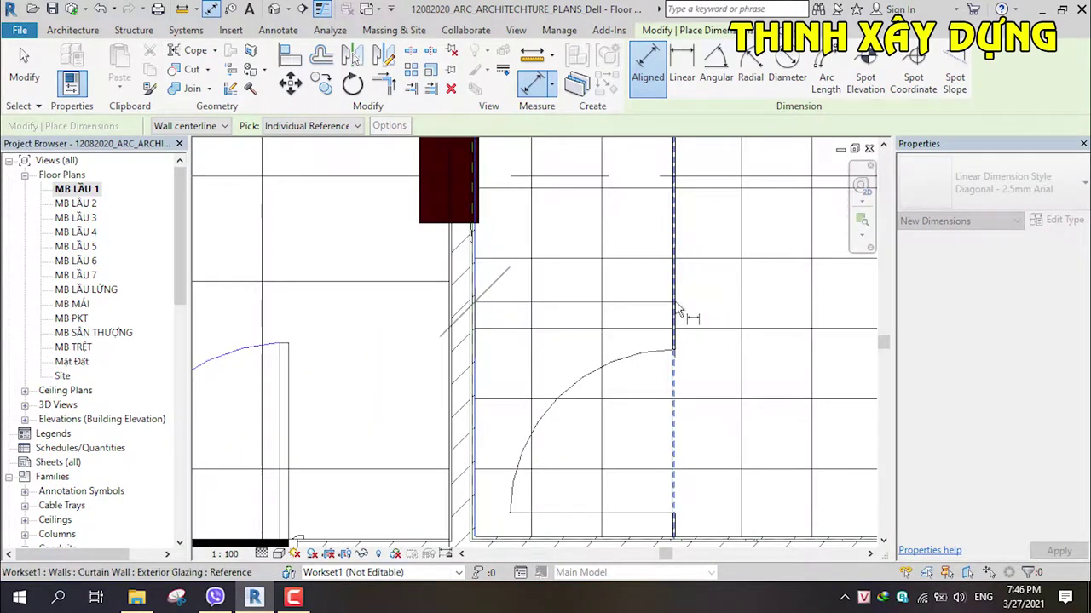
key(Escape)
scroll(718, 338, down, 3)
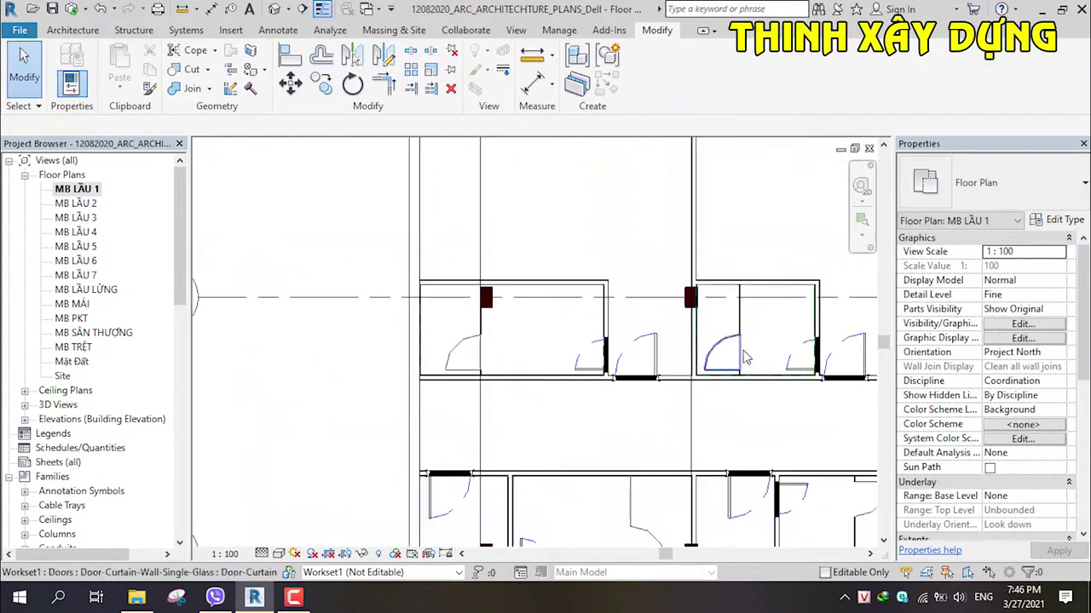
Step: Synchronize the ARCHITECHTURE_PLANS project with central, saving the local file before and after
scroll(652, 358, up, 1)
scroll(641, 409, up, 1)
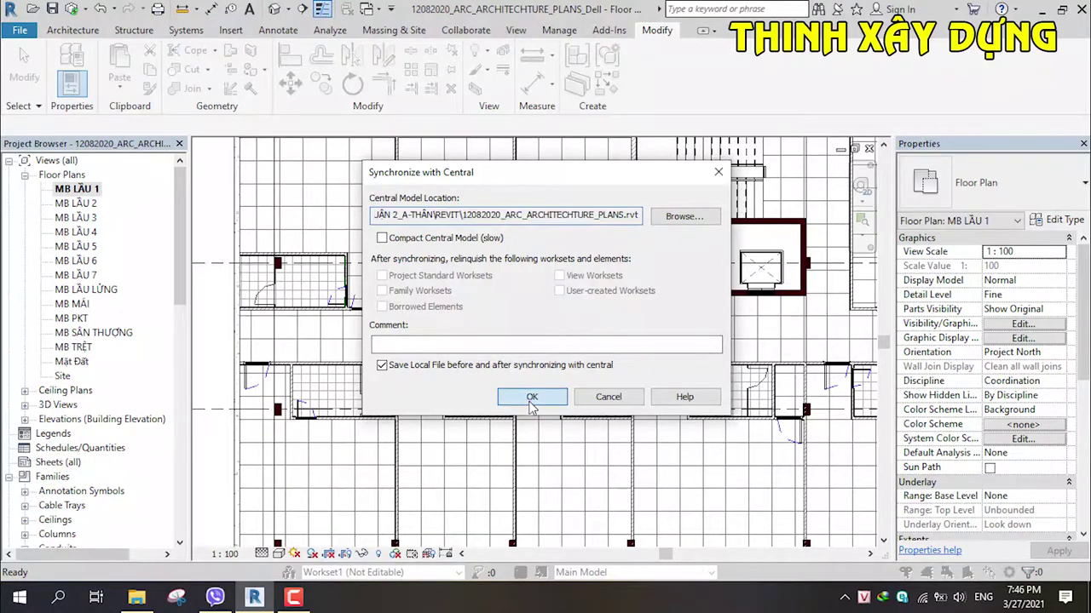
click(532, 402)
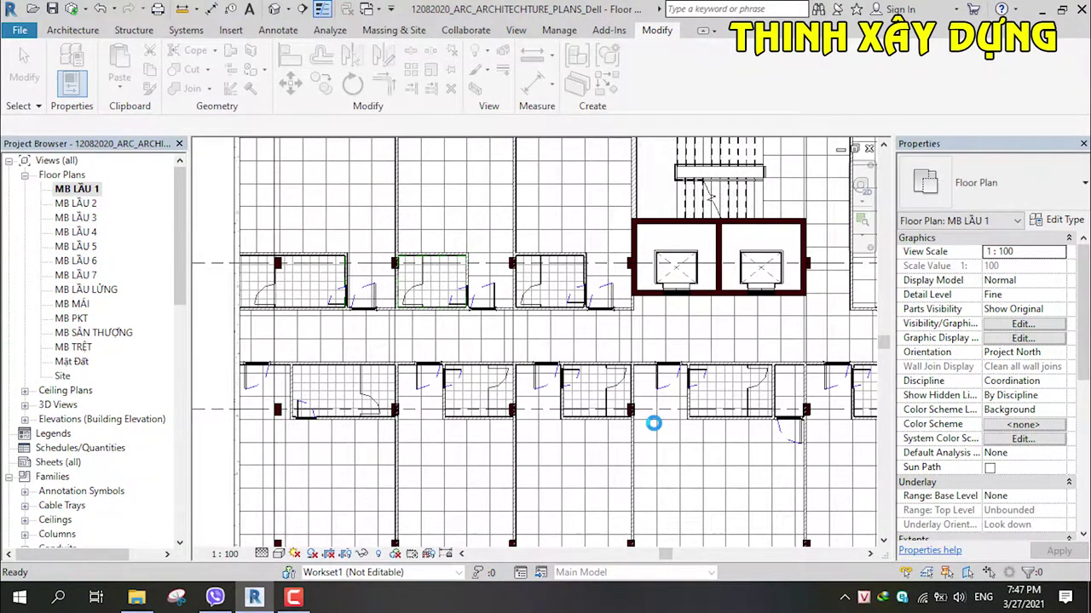
scroll(653, 423, down, 3)
scroll(653, 424, down, 2)
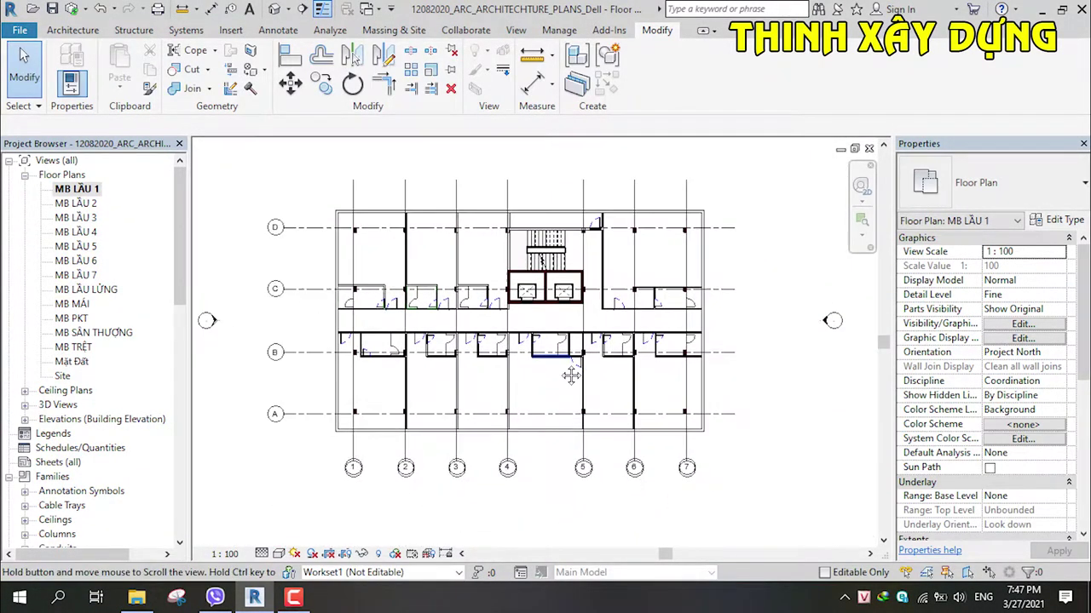
middle_drag(570, 376, 583, 384)
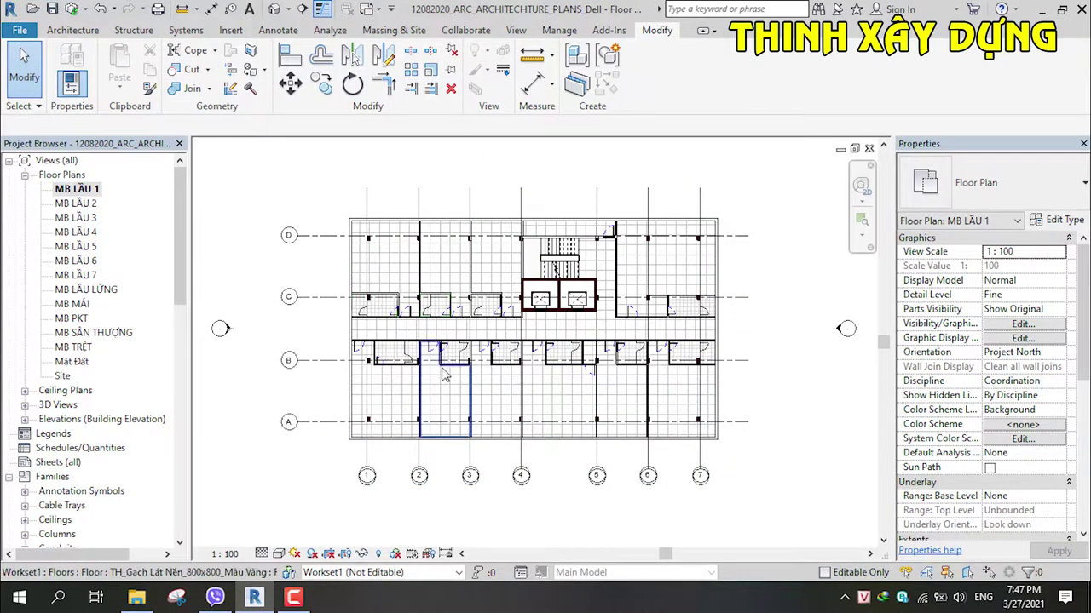
scroll(568, 402, up, 4)
scroll(569, 402, down, 3)
mouse_move(569, 402)
middle_down()
mouse_move(539, 395)
mouse_move(592, 422)
middle_up()
scroll(571, 414, up, 1)
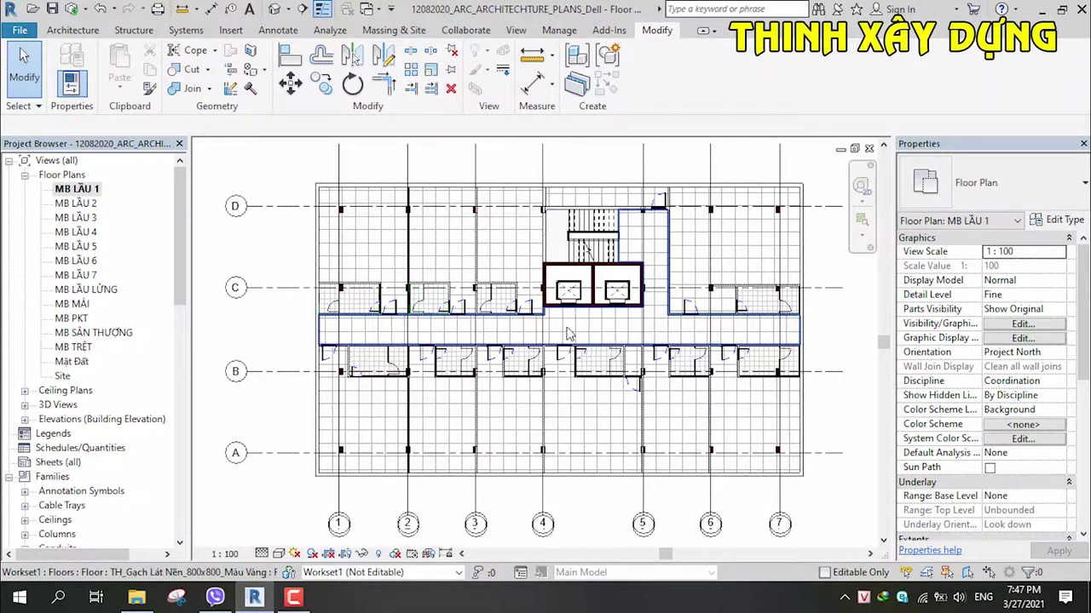
scroll(502, 339, up, 2)
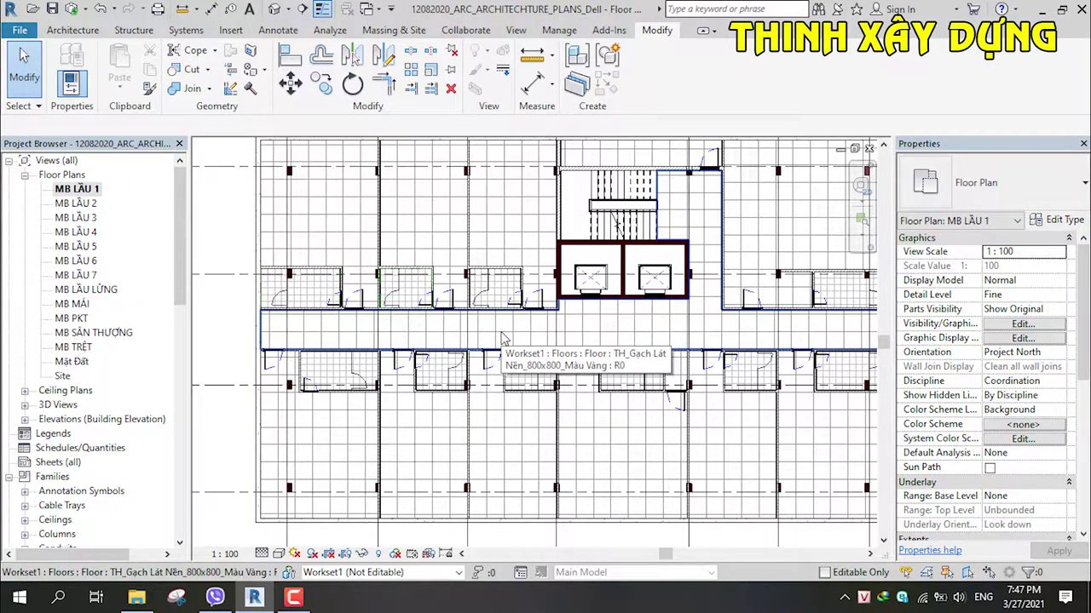
scroll(588, 294, up, 3)
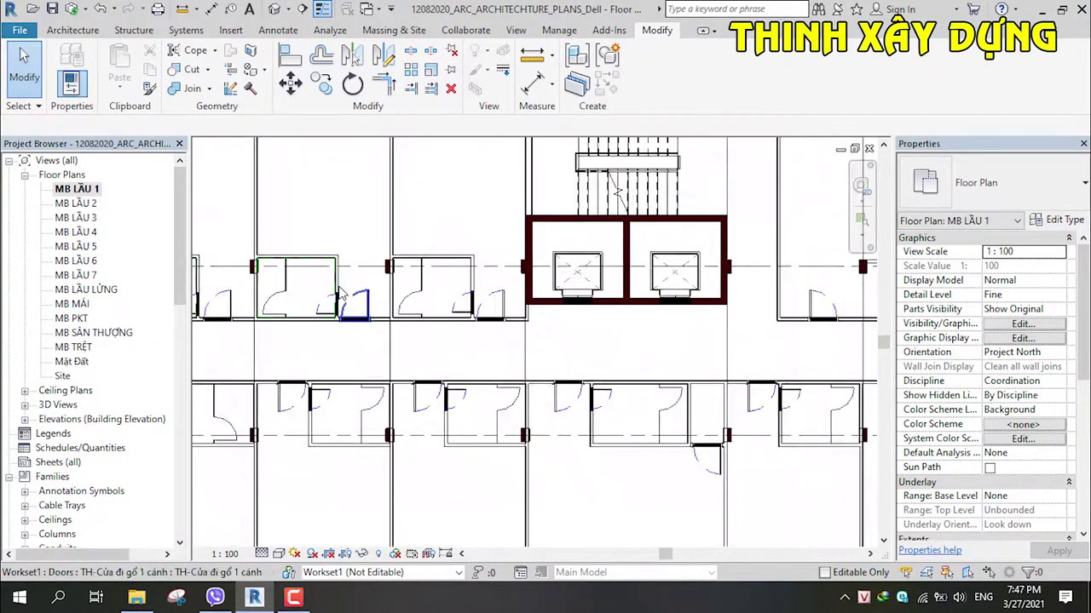
scroll(341, 294, down, 2)
middle_drag(622, 298, 385, 295)
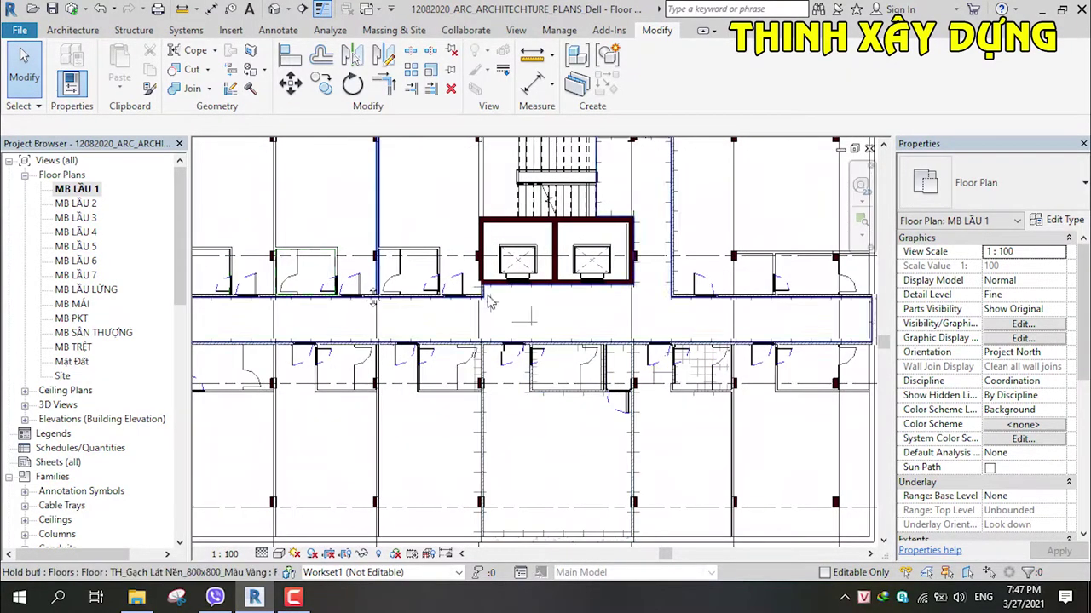
scroll(523, 312, up, 1)
middle_drag(523, 311, 766, 307)
scroll(410, 292, up, 2)
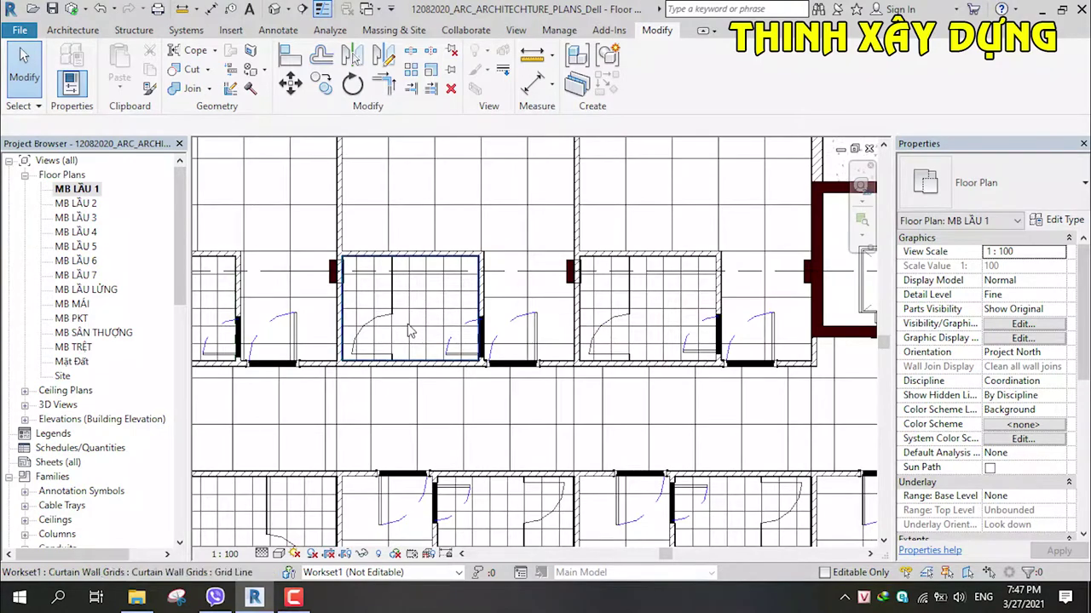
scroll(409, 294, up, 1)
scroll(369, 235, up, 1)
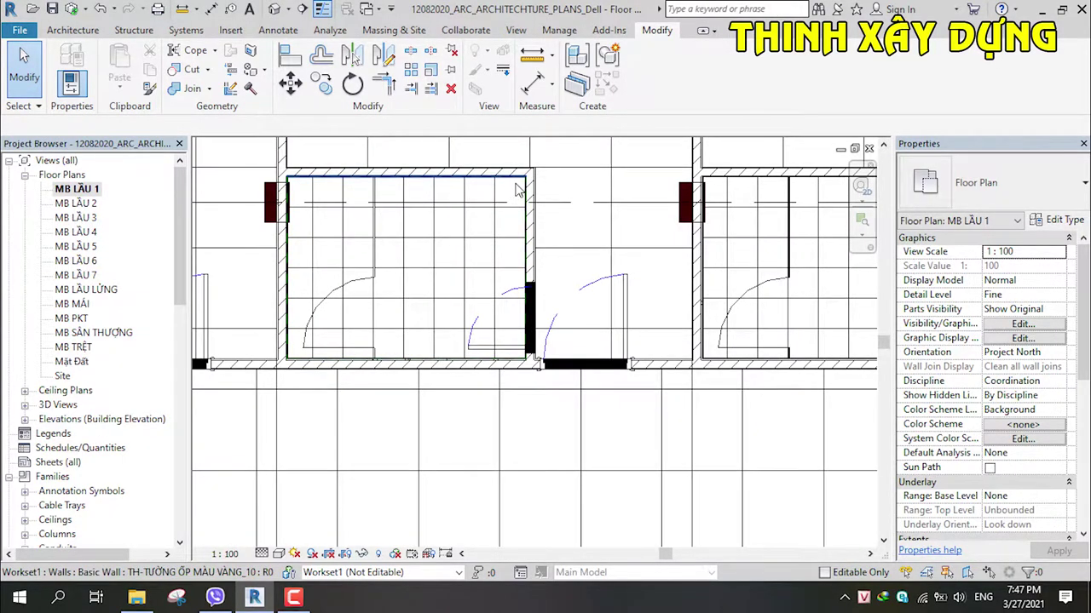
scroll(515, 189, down, 3)
middle_drag(478, 239, 463, 248)
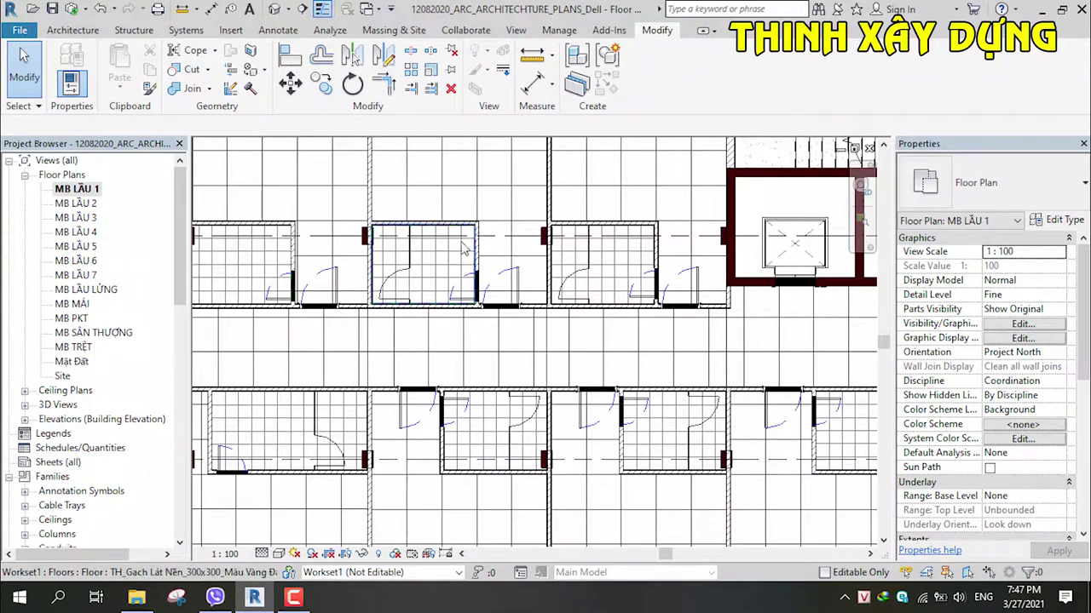
scroll(482, 294, down, 2)
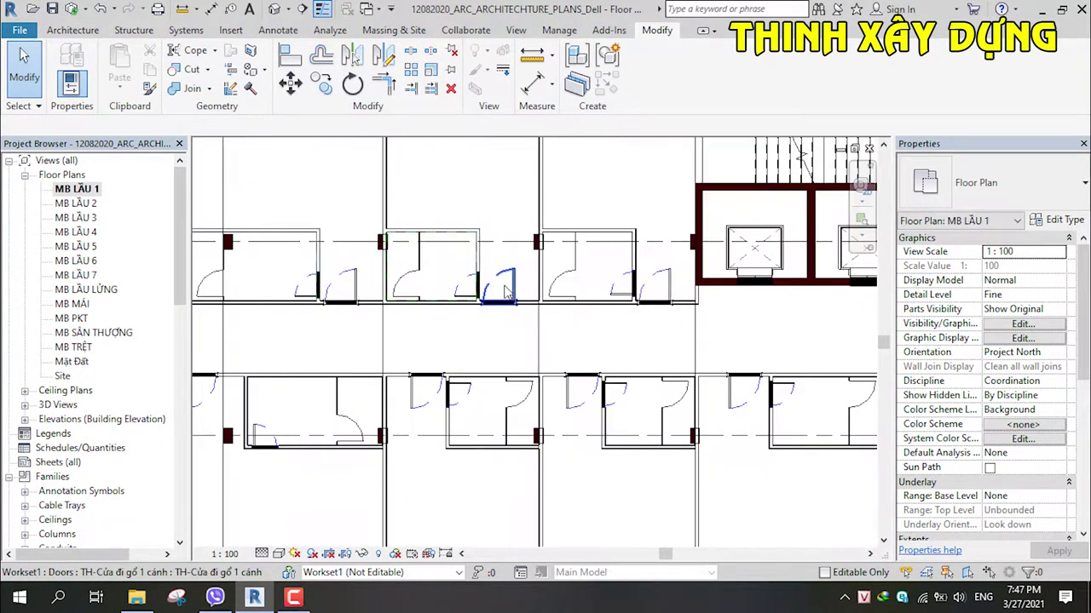
middle_drag(562, 324, 582, 327)
scroll(607, 298, down, 1)
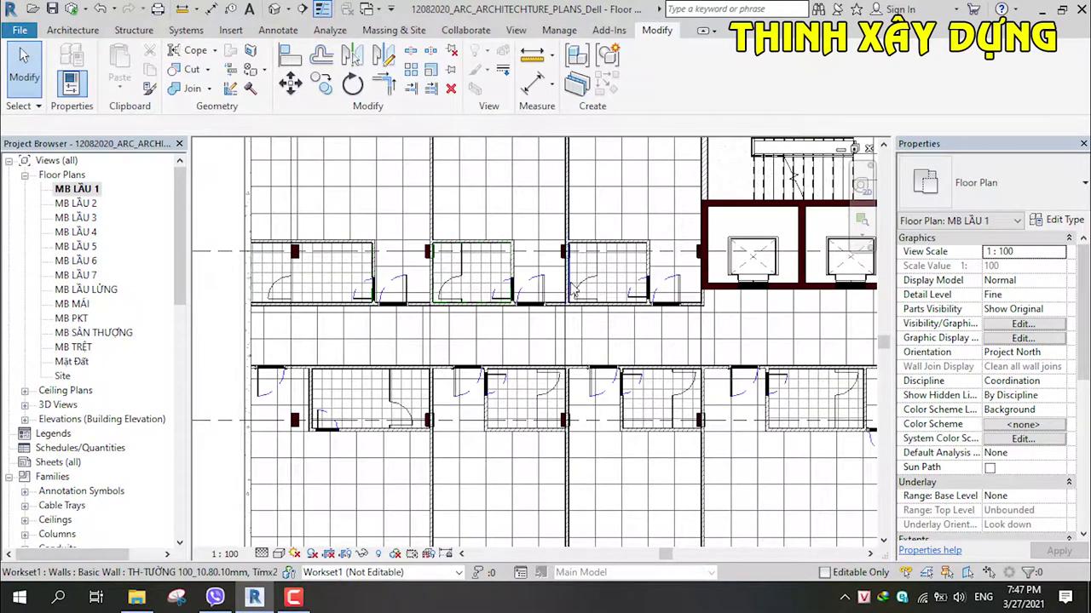
mouse_move(618, 299)
middle_down()
mouse_move(761, 368)
mouse_move(450, 291)
middle_up()
scroll(761, 368, up, 2)
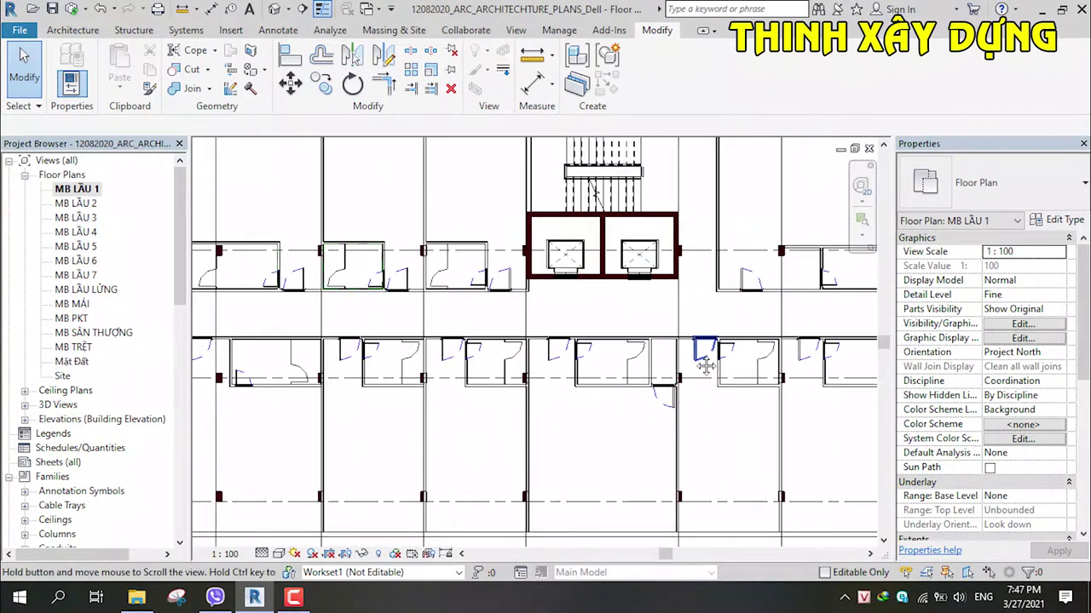
scroll(392, 271, up, 2)
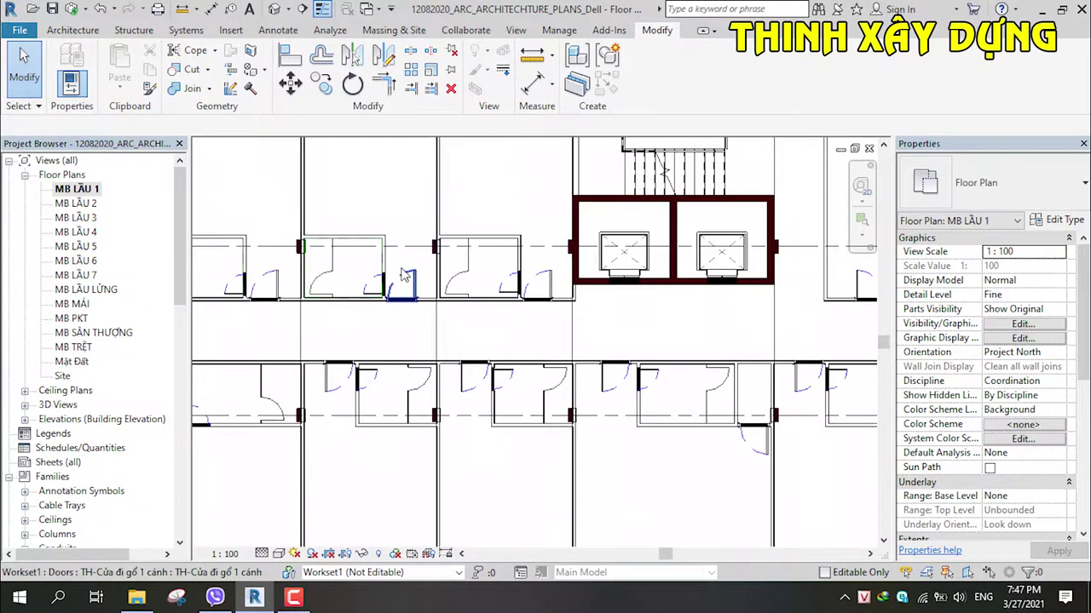
middle_drag(444, 280, 538, 298)
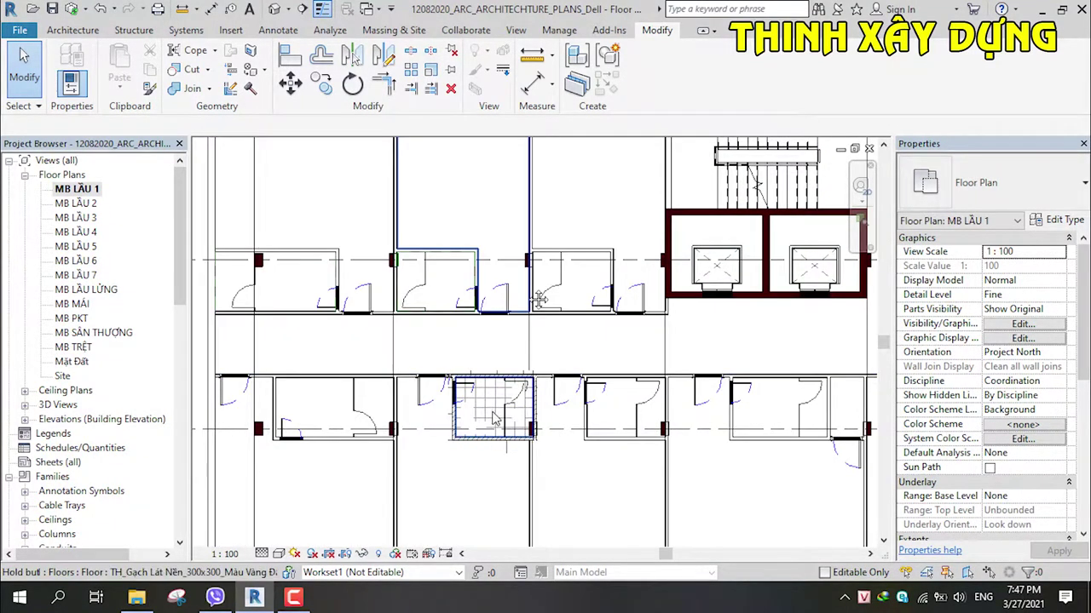
scroll(494, 418, down, 2)
middle_drag(494, 417, 464, 385)
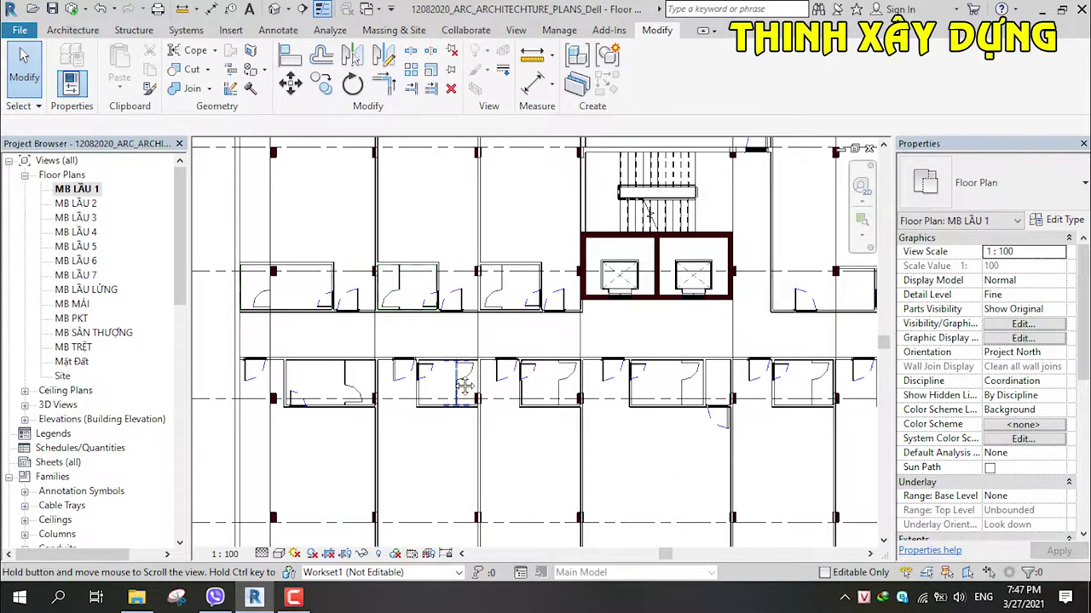
scroll(426, 320, up, 2)
scroll(426, 328, down, 3)
scroll(428, 324, up, 2)
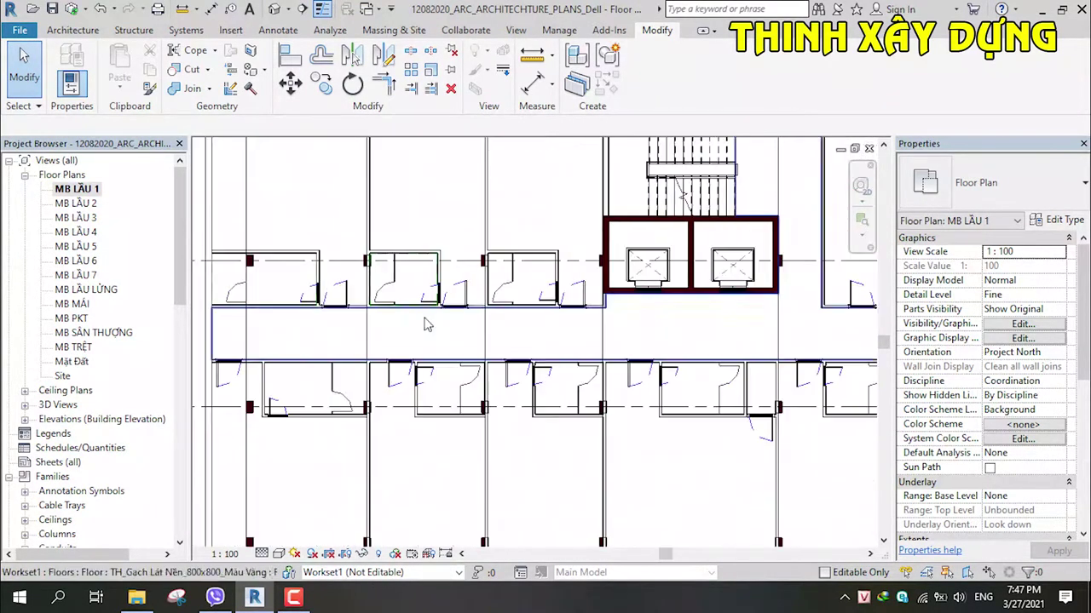
middle_drag(442, 325, 444, 315)
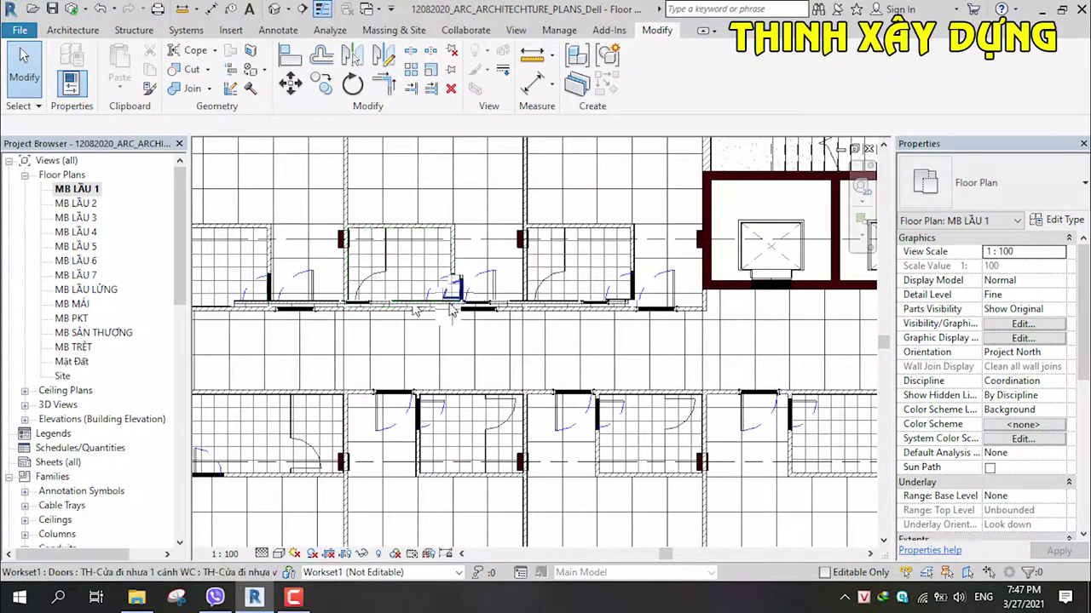
scroll(414, 305, down, 2)
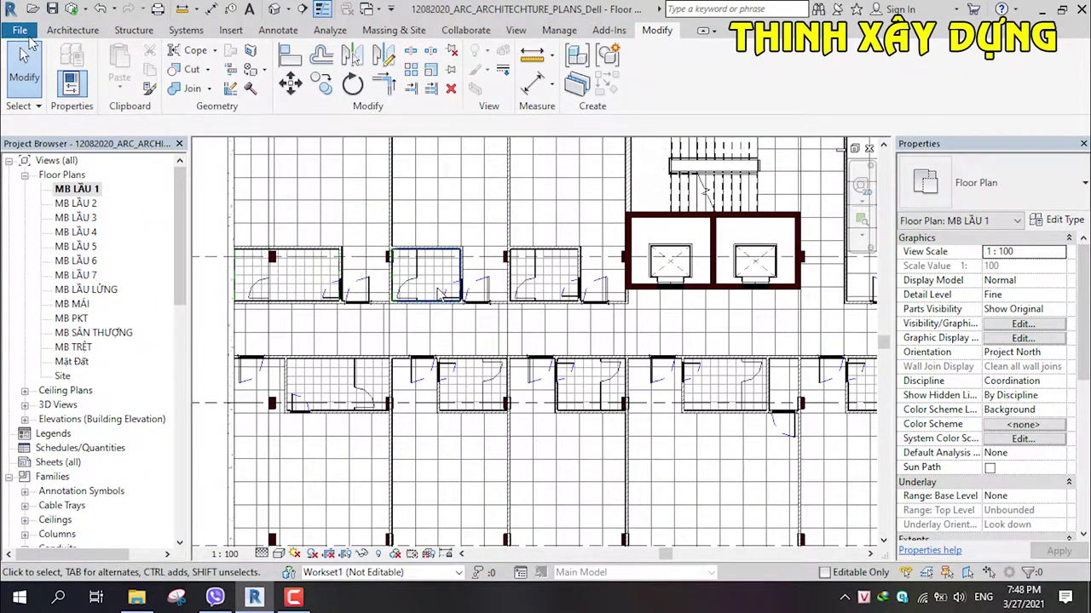
Step: Create a new family from the Generic Model template
click(19, 30)
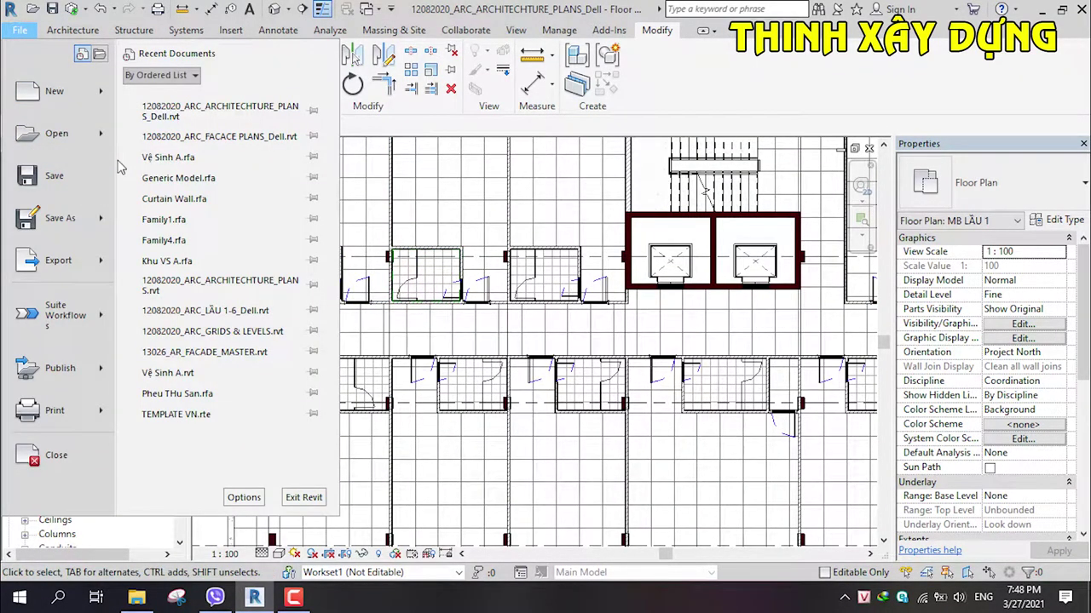
mouse_move(54, 91)
click(230, 134)
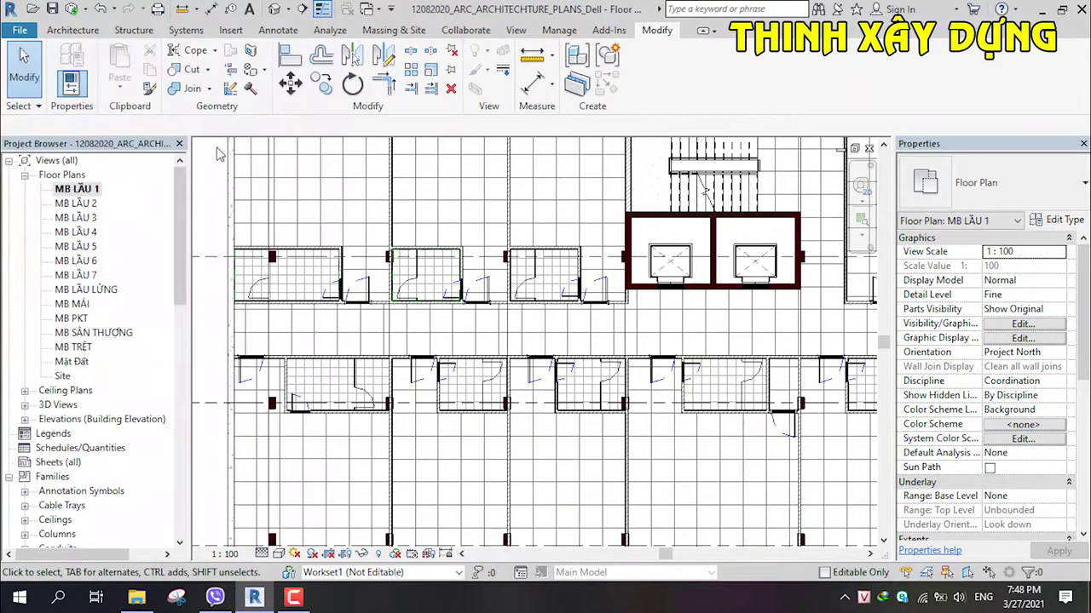
scroll(451, 220, down, 5)
scroll(451, 247, down, 4)
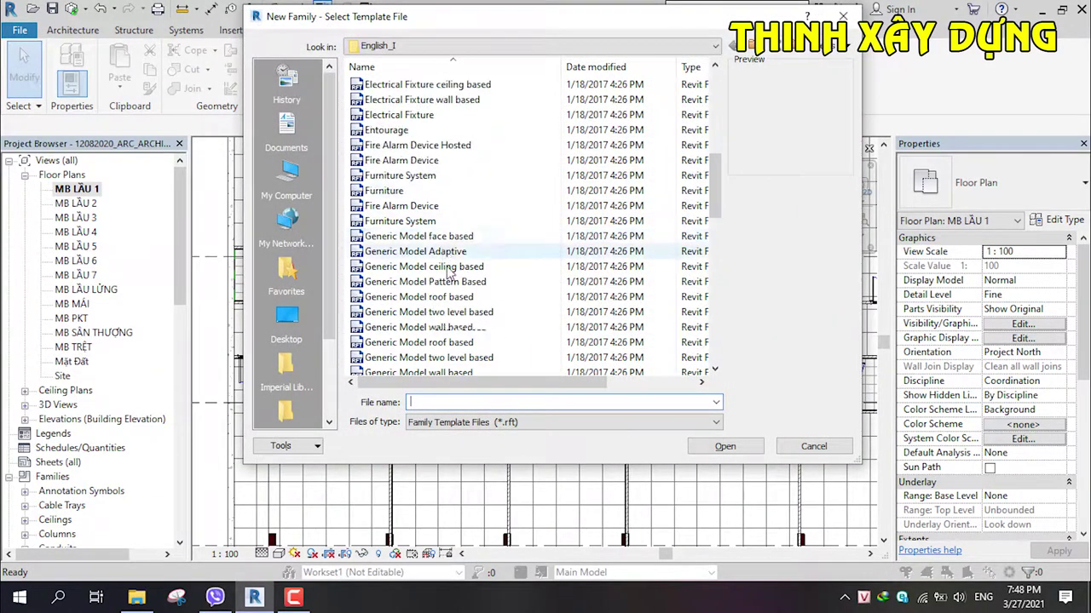
scroll(452, 277, down, 3)
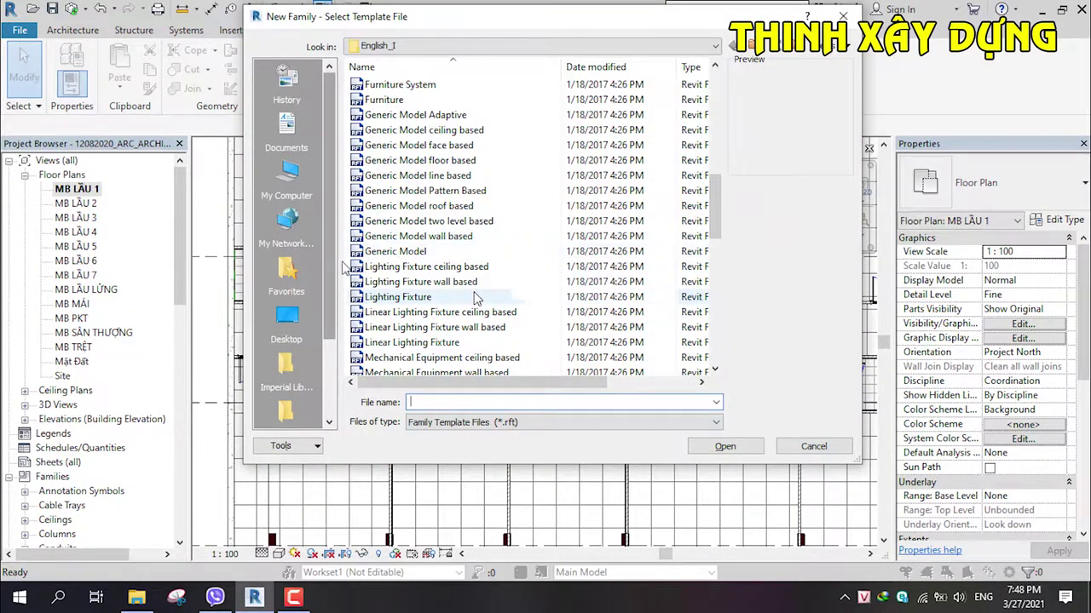
click(386, 256)
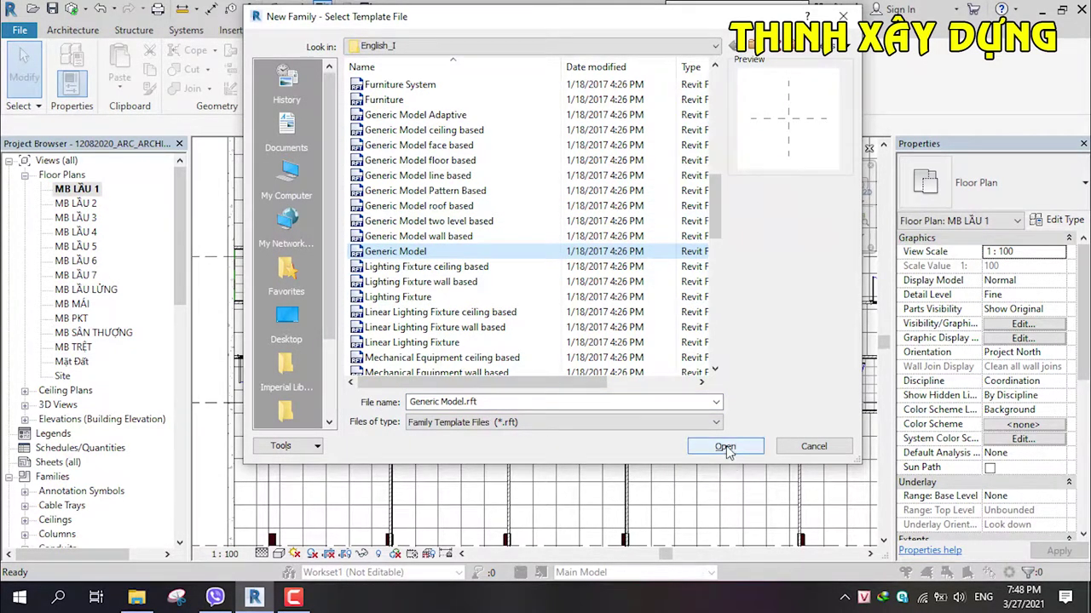
click(725, 447)
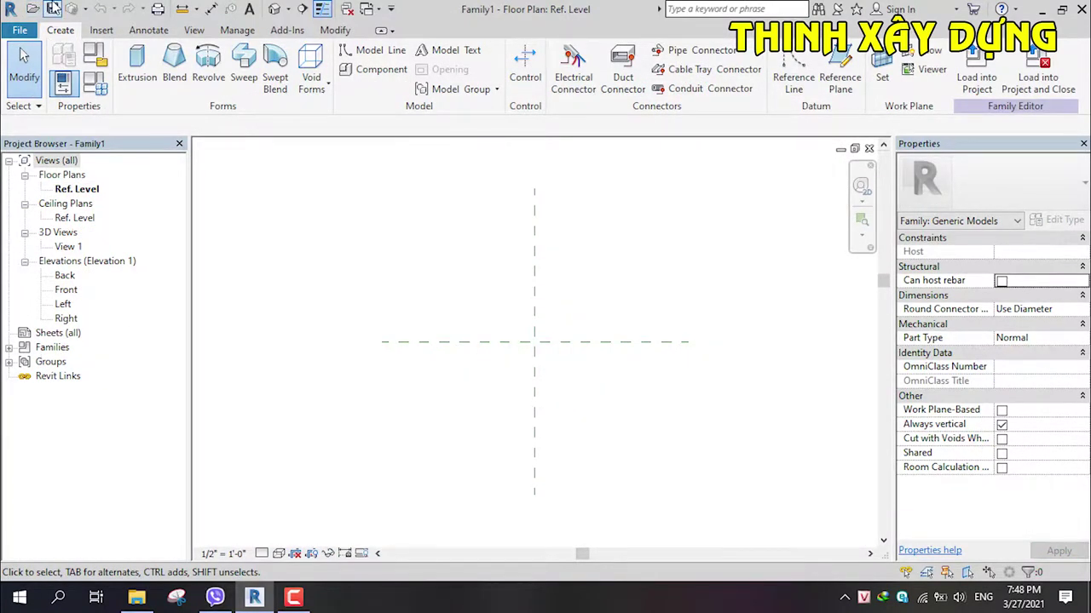
Step: Save the family as 'Vệ Sinh A' in the hotel project's FAMILY folder
click(53, 9)
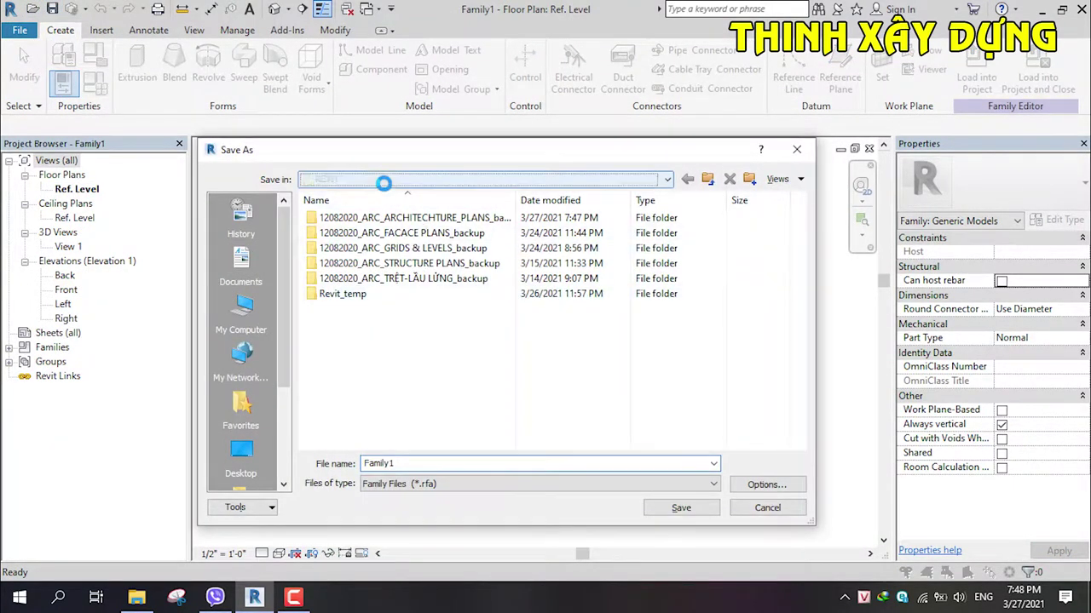
click(404, 275)
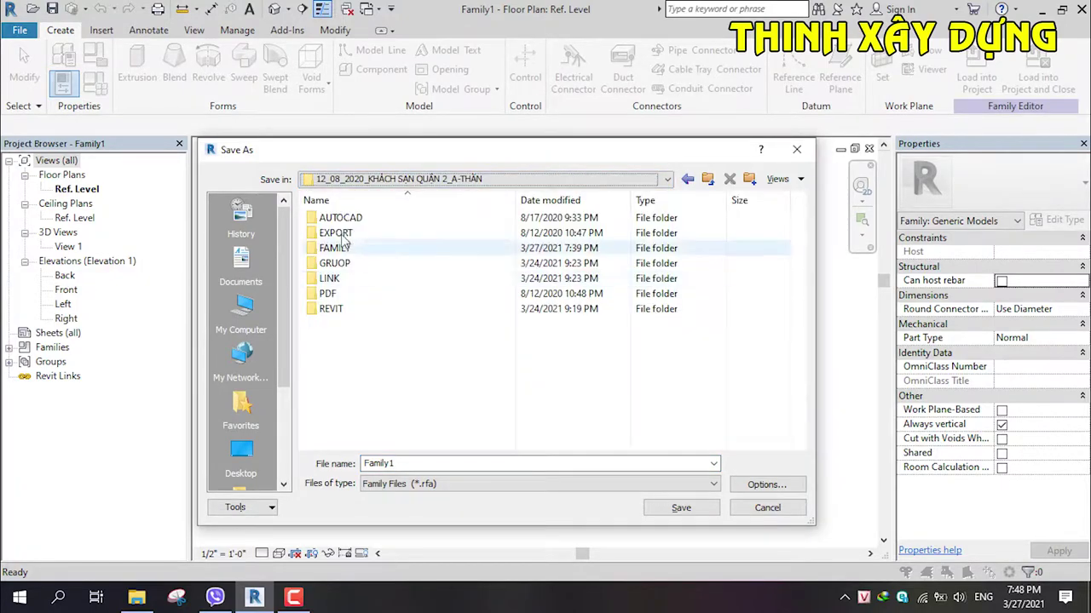
click(337, 248)
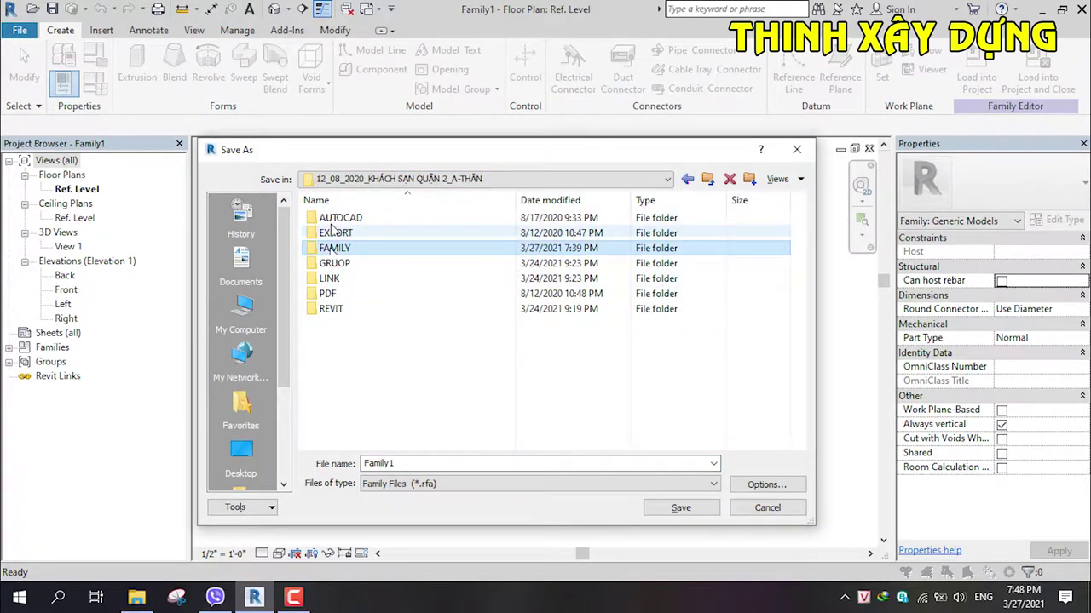
double_click(332, 251)
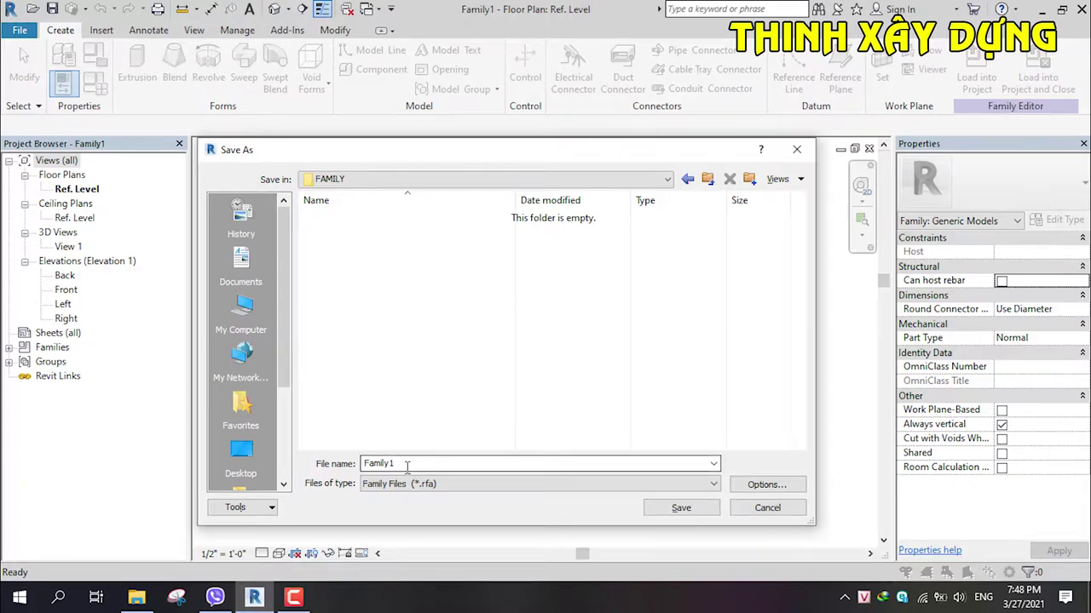
key(BackSpace)
double_click(330, 247)
text(Vệ Sinh A)
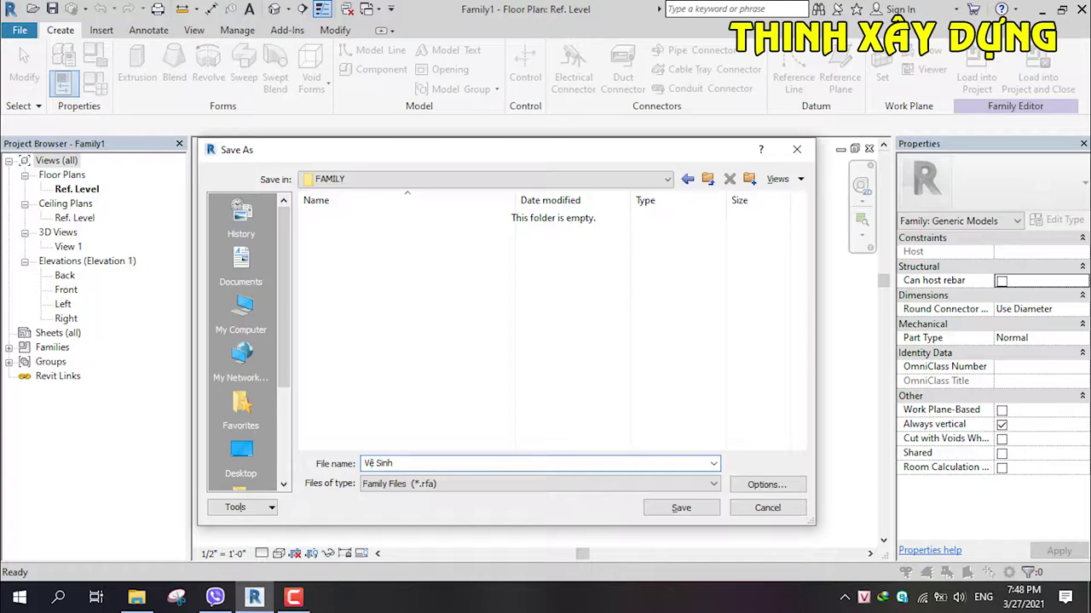
click(681, 508)
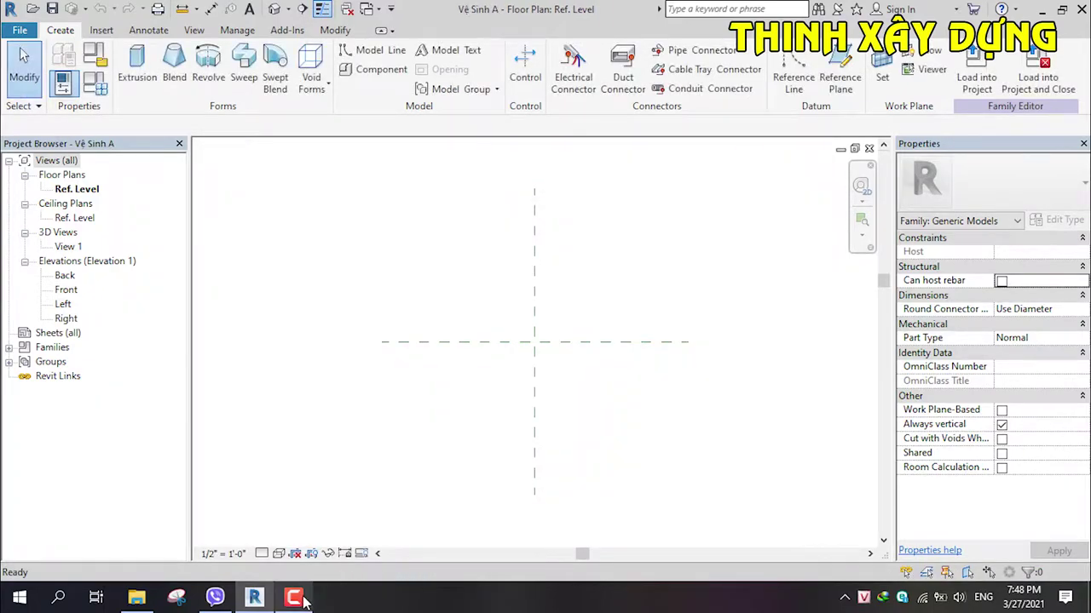
Step: Set the family's project length units to millimetres
click(294, 599)
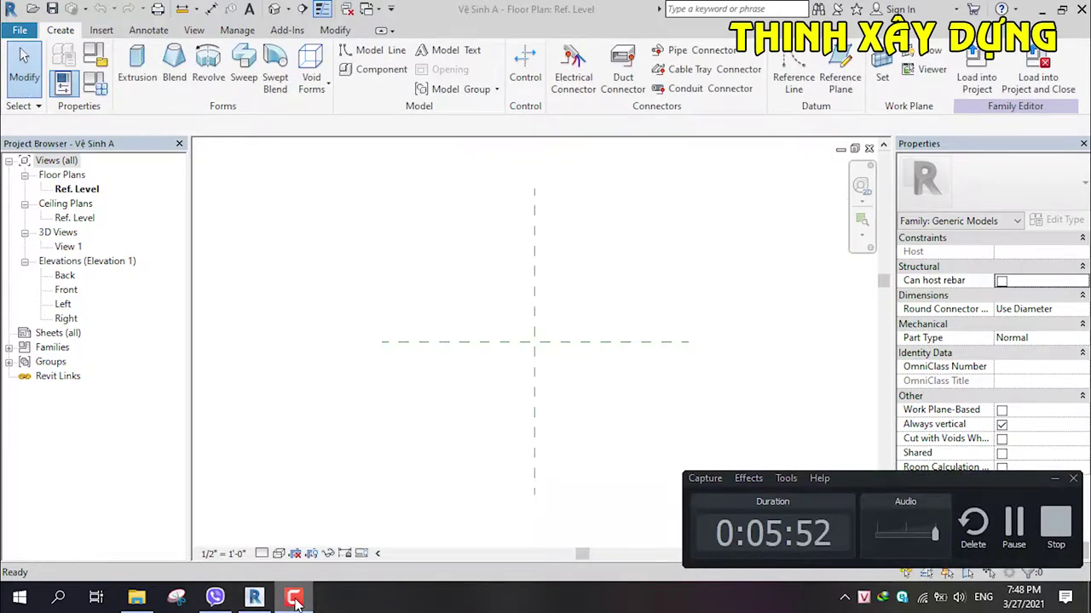
click(294, 599)
click(294, 599)
click(294, 599)
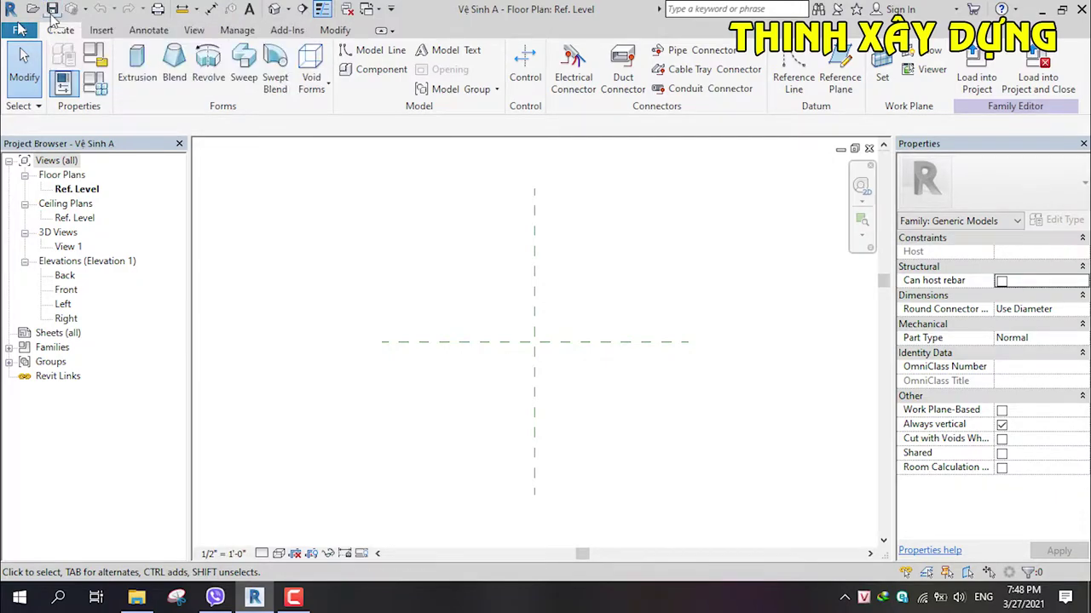
click(245, 31)
click(341, 68)
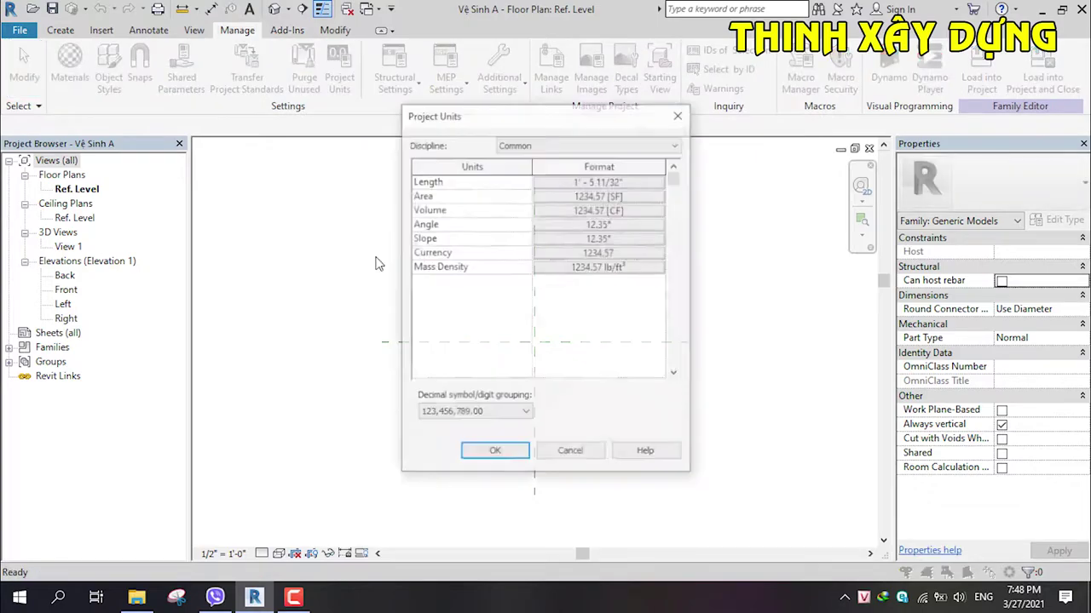
click(599, 182)
click(526, 173)
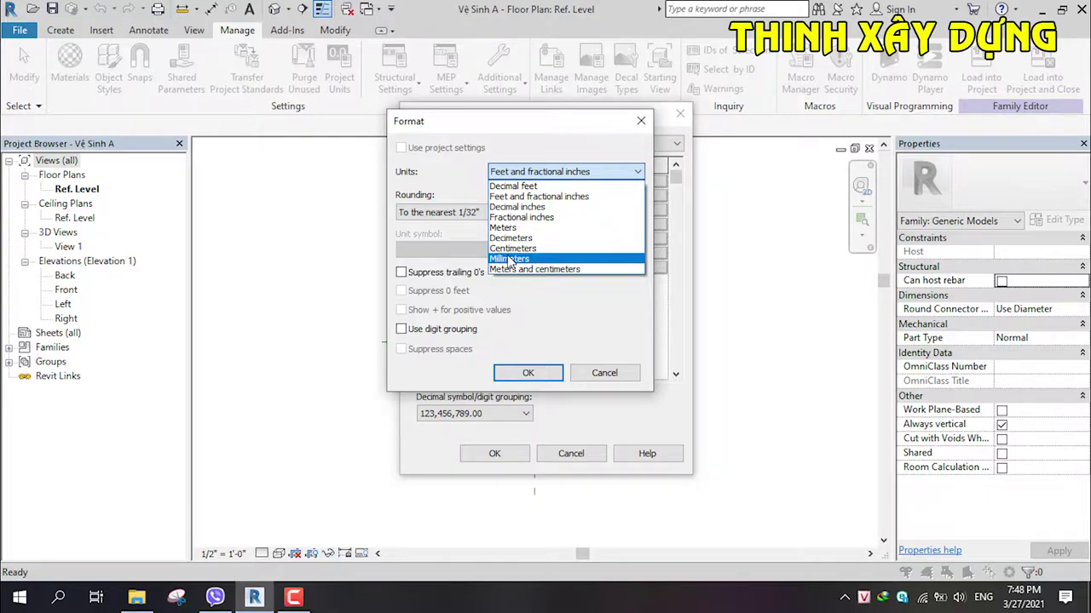
click(510, 259)
click(528, 374)
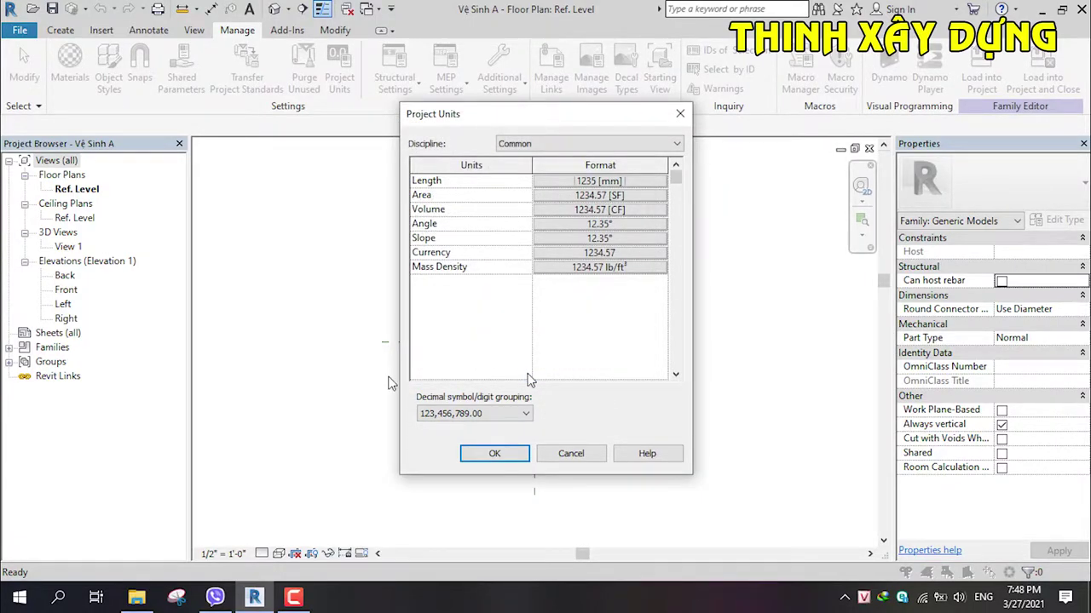
click(492, 454)
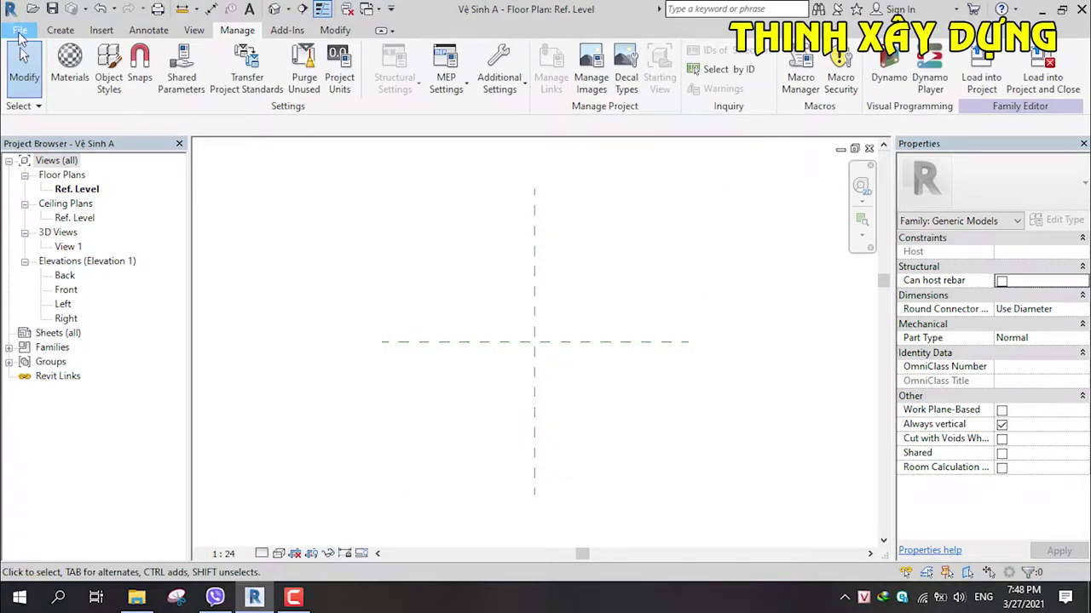
Step: Resave Vệ Sinh A as a family with maximum backups 1 and Compact File enabled
click(19, 30)
key(Escape)
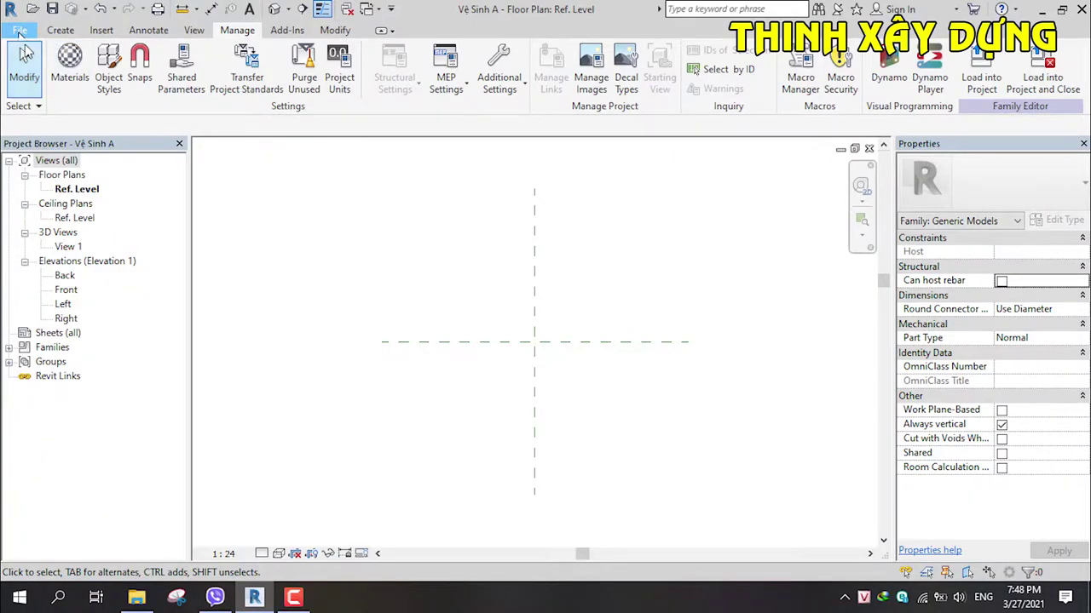
click(19, 30)
mouse_move(60, 218)
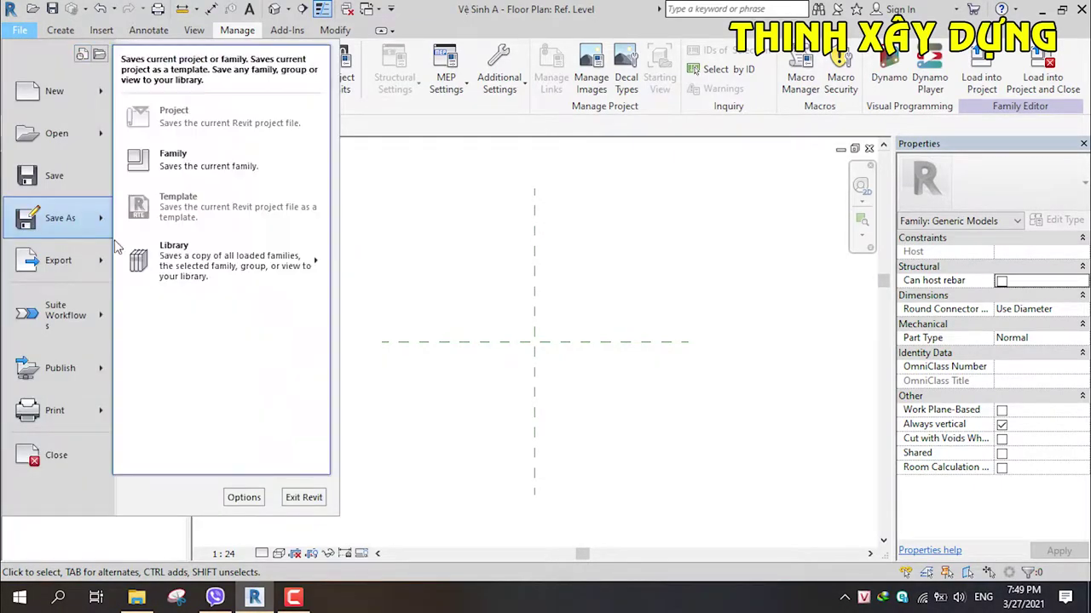
click(213, 156)
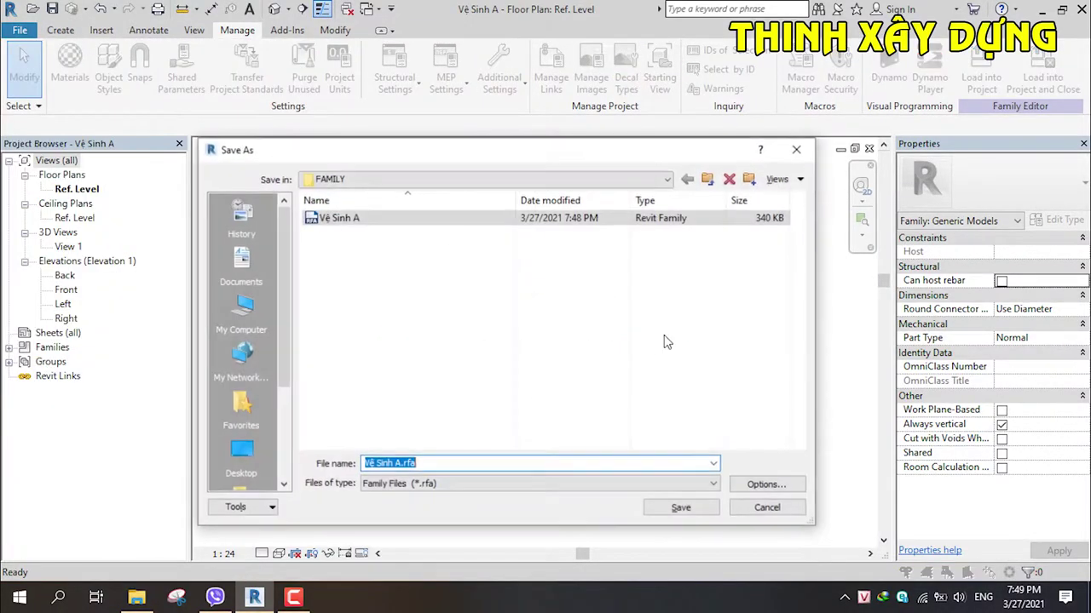
click(764, 486)
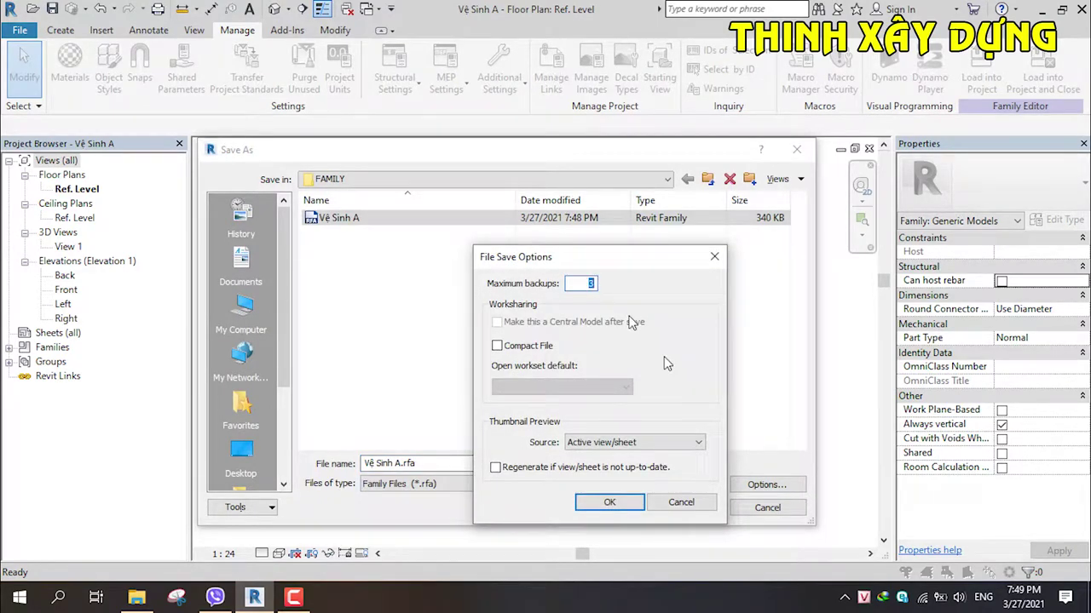
text(1)
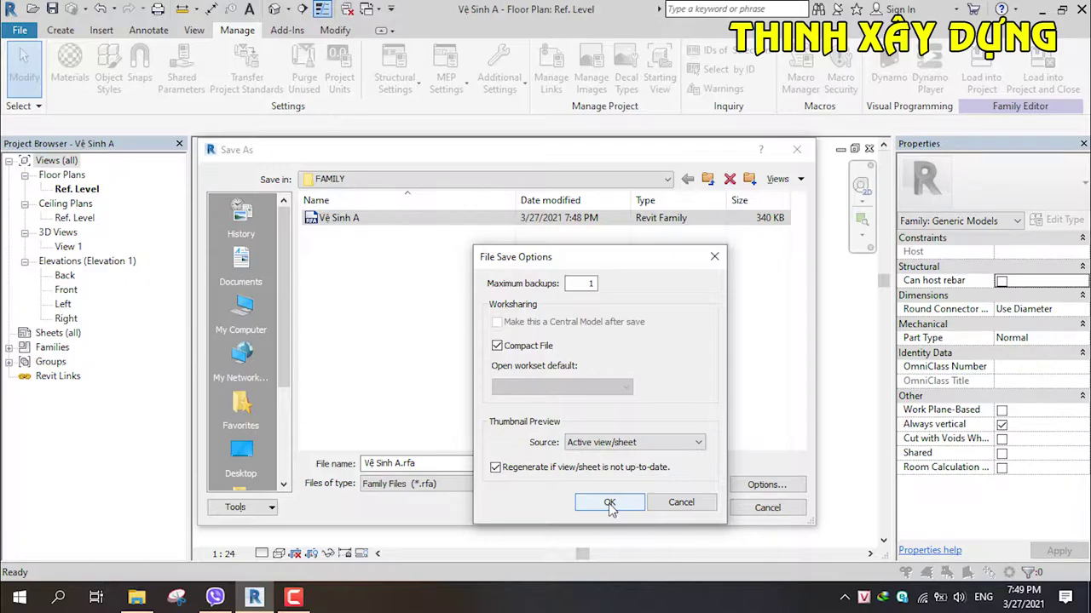
click(610, 503)
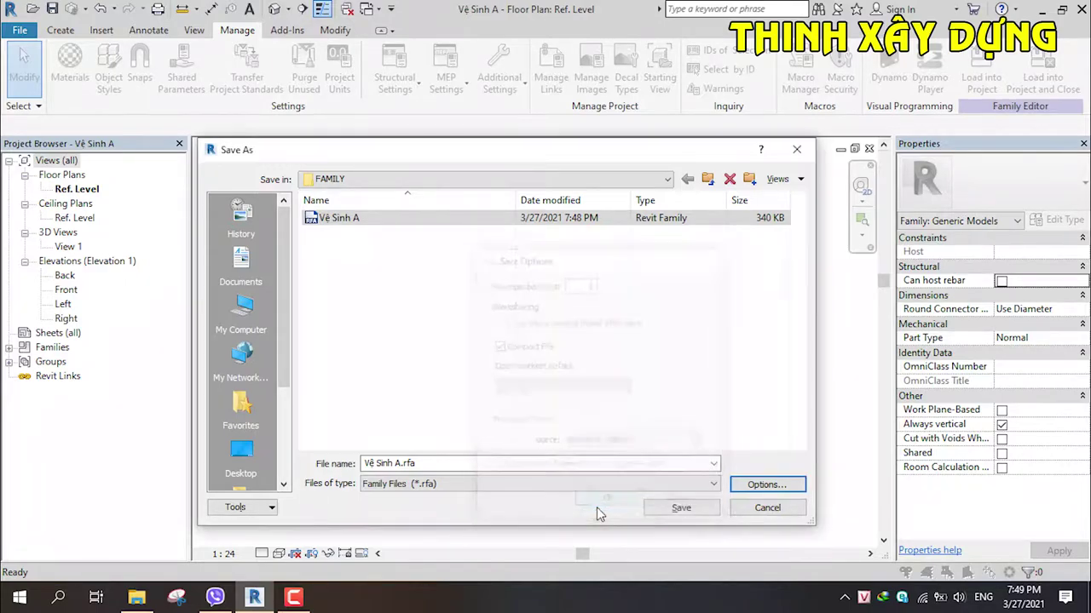
click(686, 508)
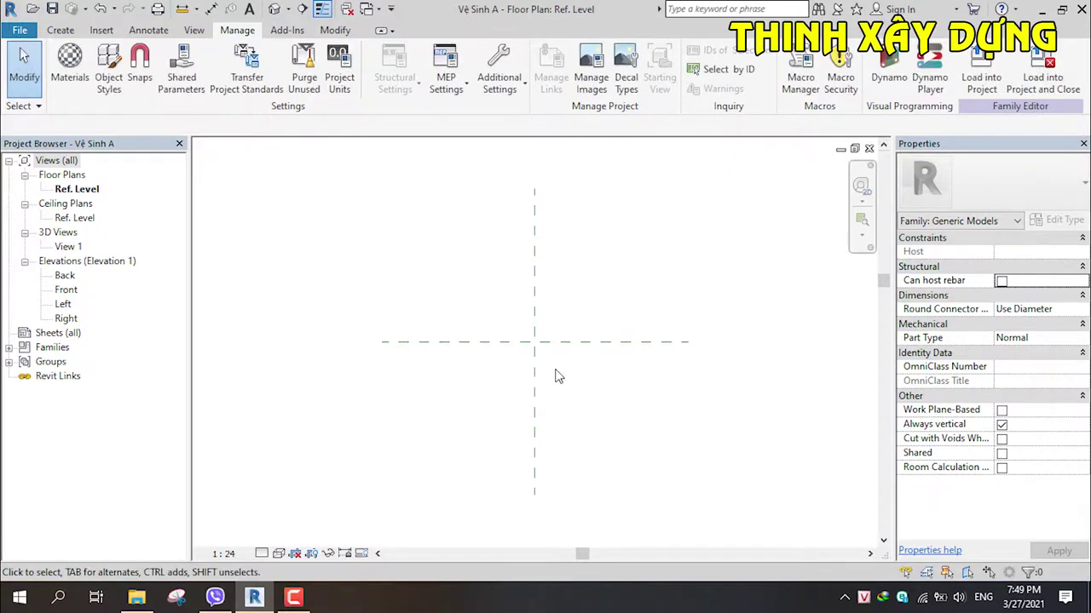
middle_drag(585, 373, 416, 358)
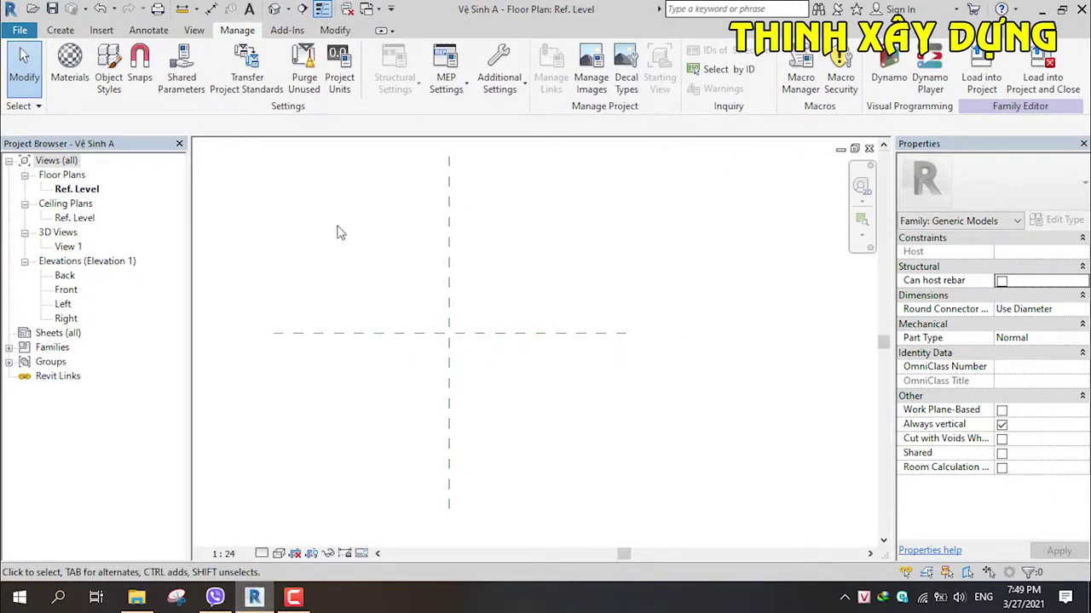
Step: Close the FACACE PLANS facade model after synchronizing it with central and saving the local file
click(348, 12)
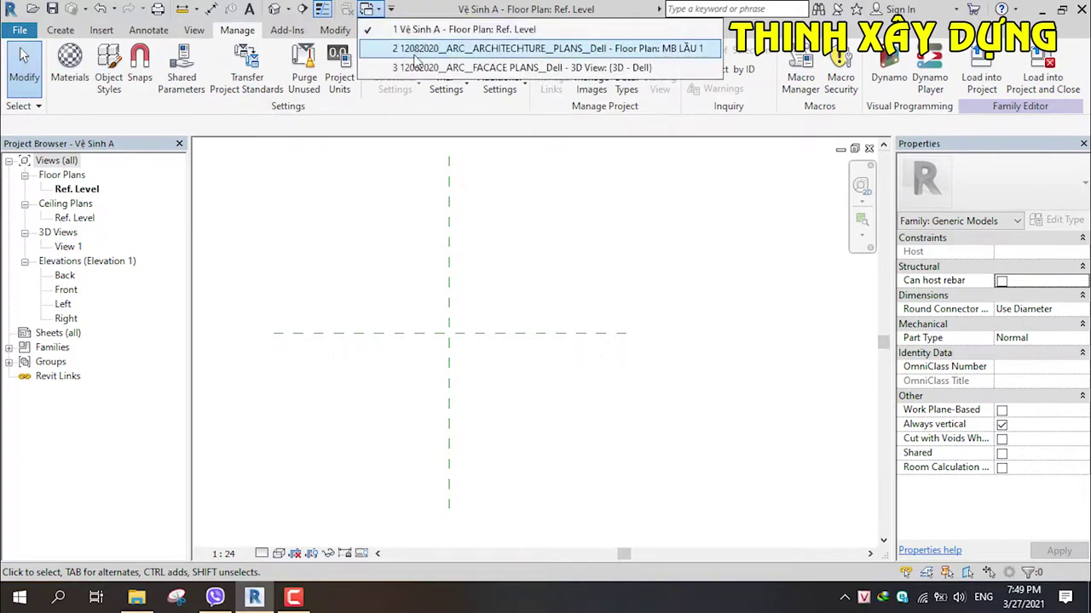
click(348, 12)
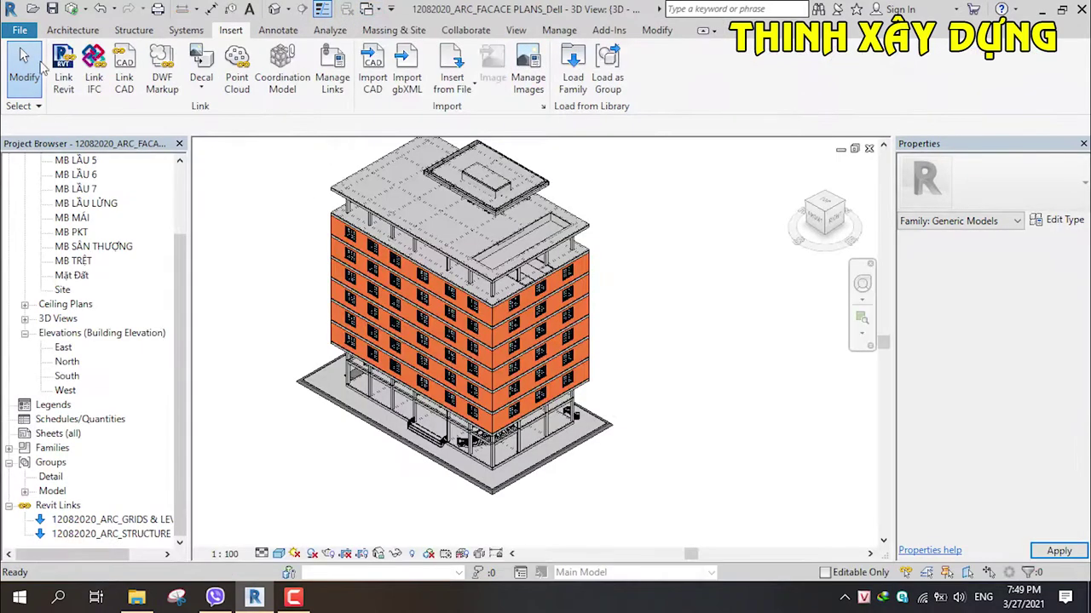
click(19, 30)
click(45, 455)
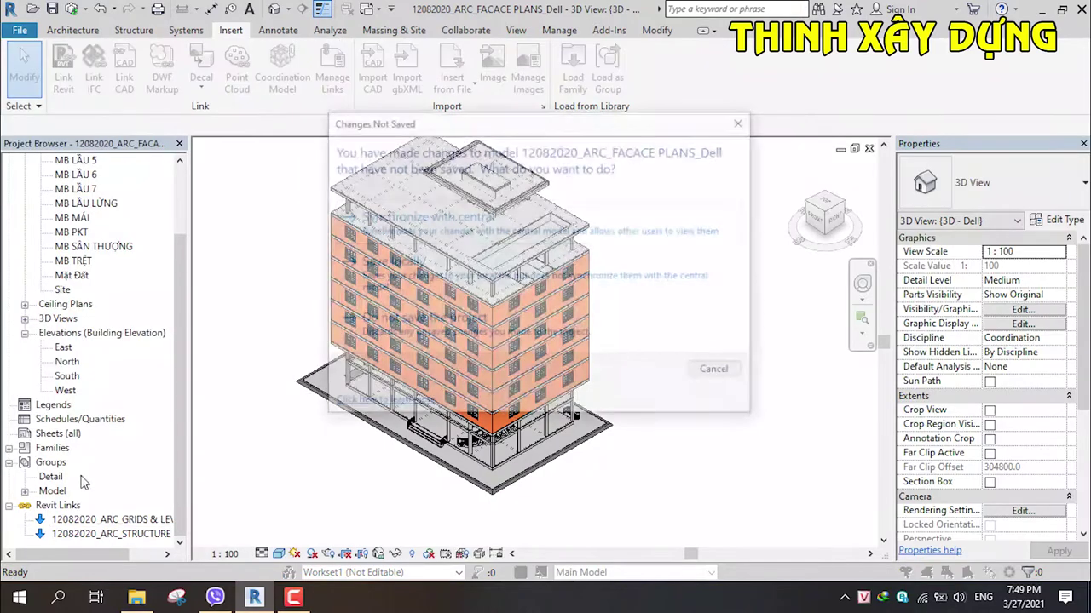
click(430, 215)
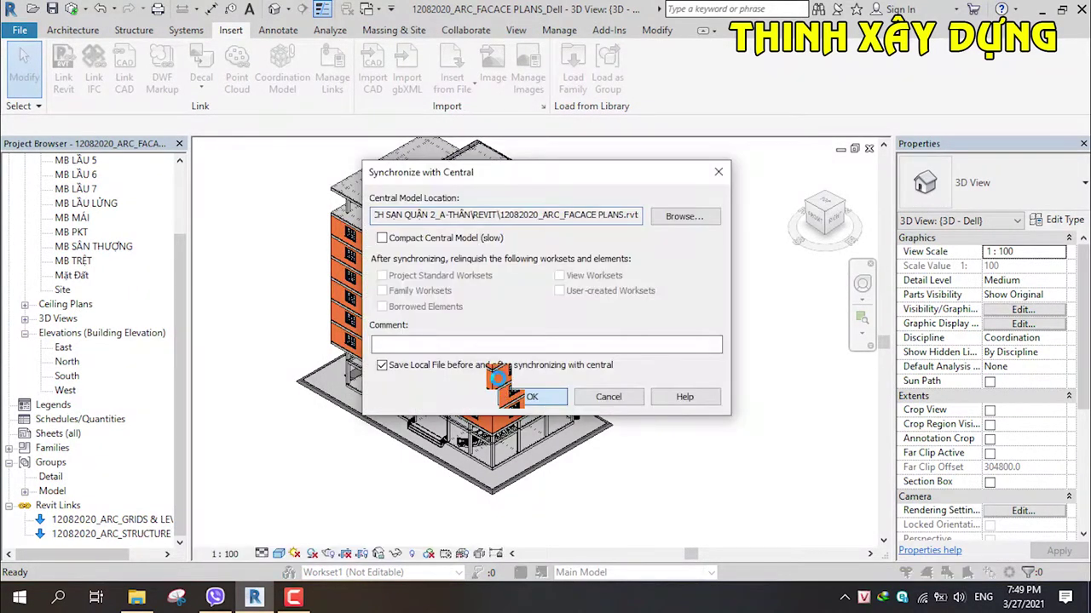
click(516, 397)
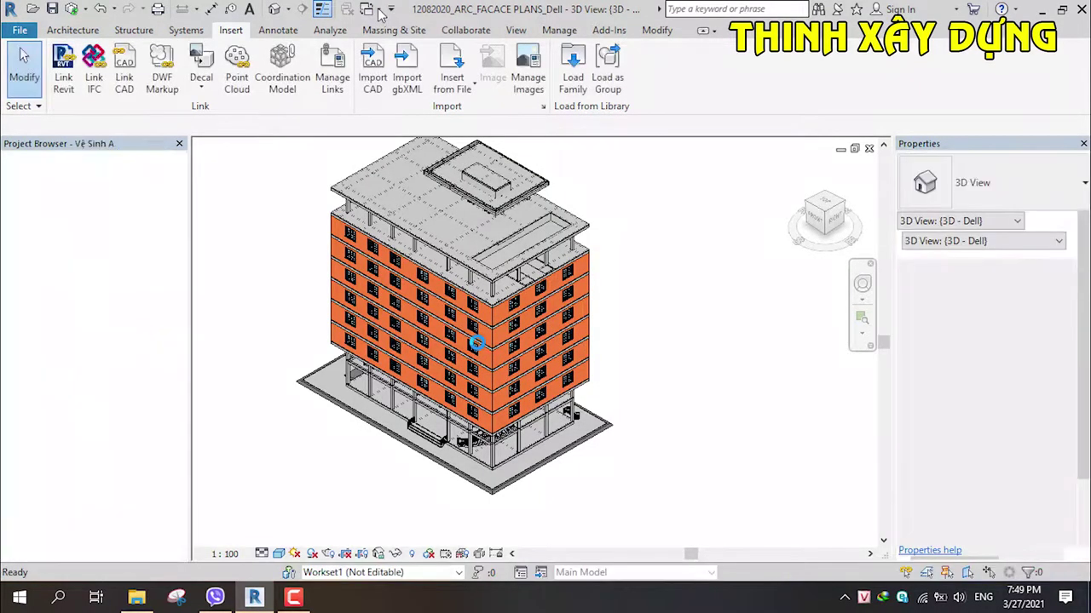
click(381, 12)
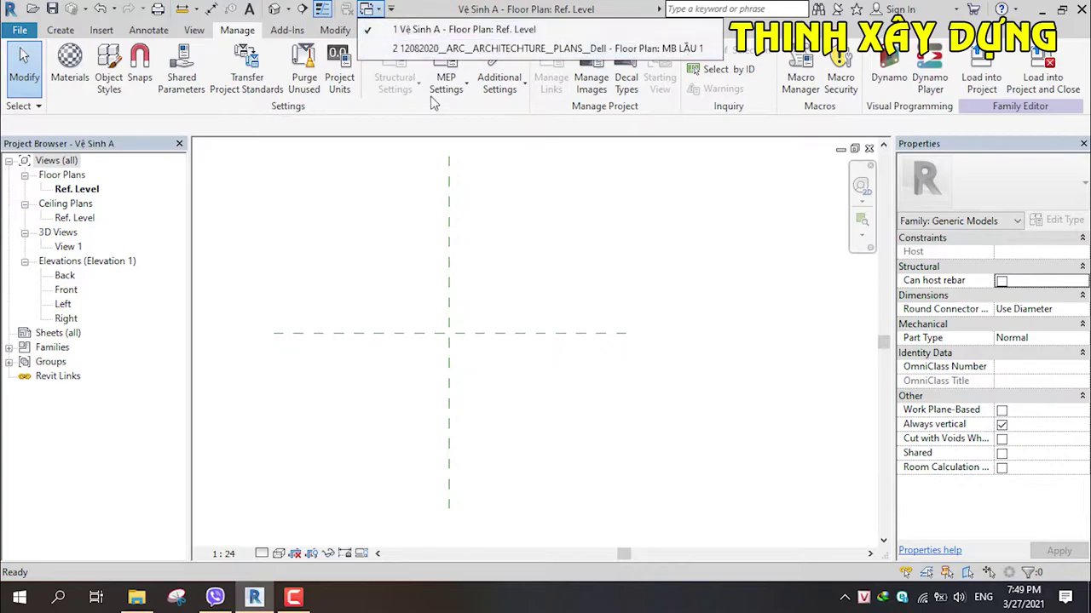
Step: In the architecture plans project, place a 2340 aligned width dimension above the toilet stall
click(511, 46)
middle_drag(553, 340, 449, 341)
scroll(404, 286, up, 1)
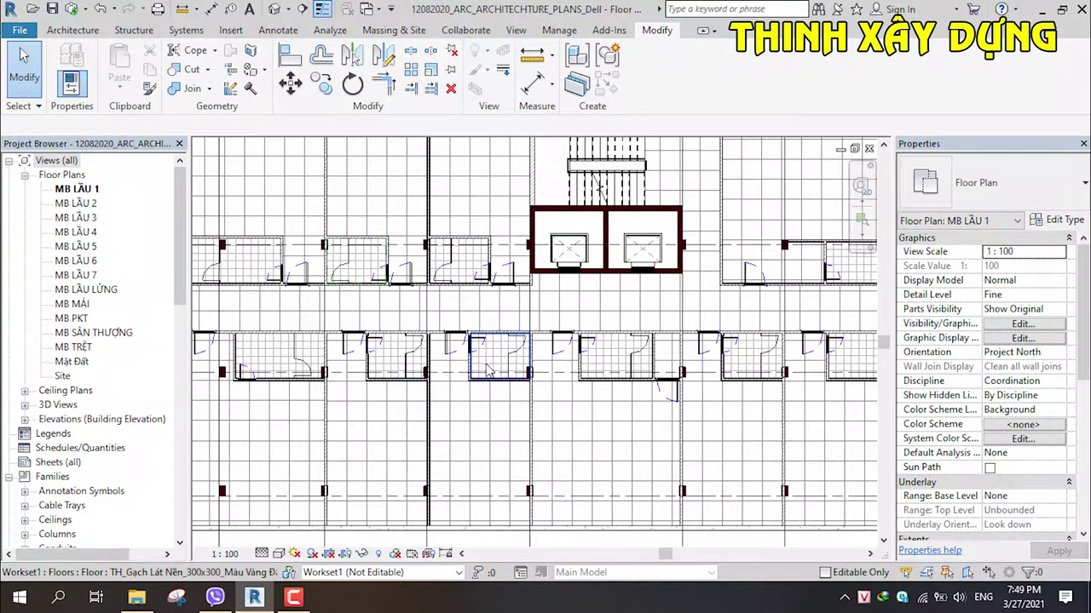
scroll(388, 277, up, 1)
scroll(428, 307, up, 1)
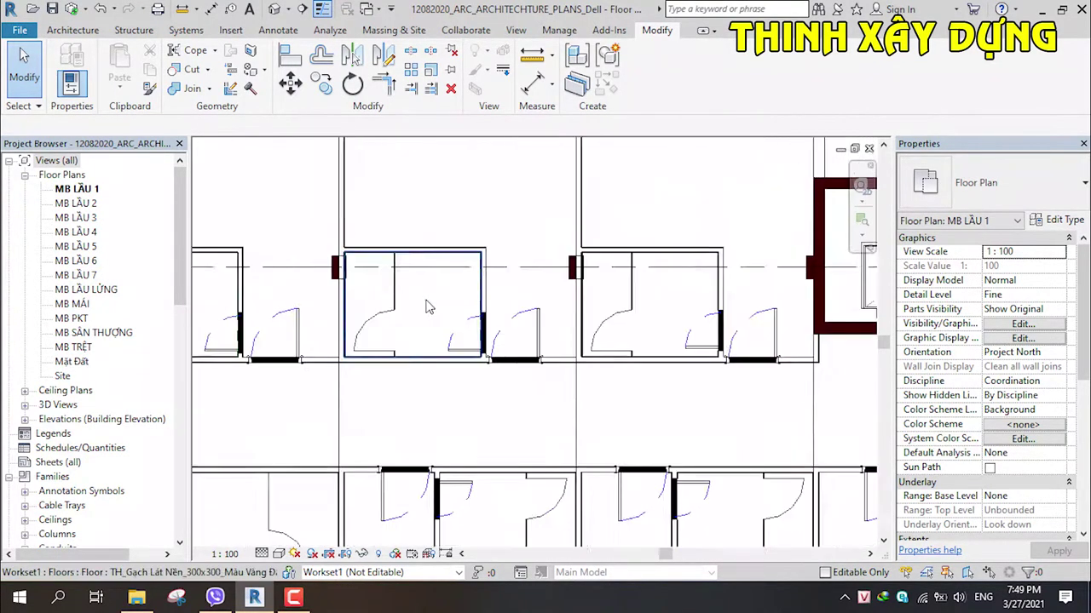
scroll(428, 306, up, 1)
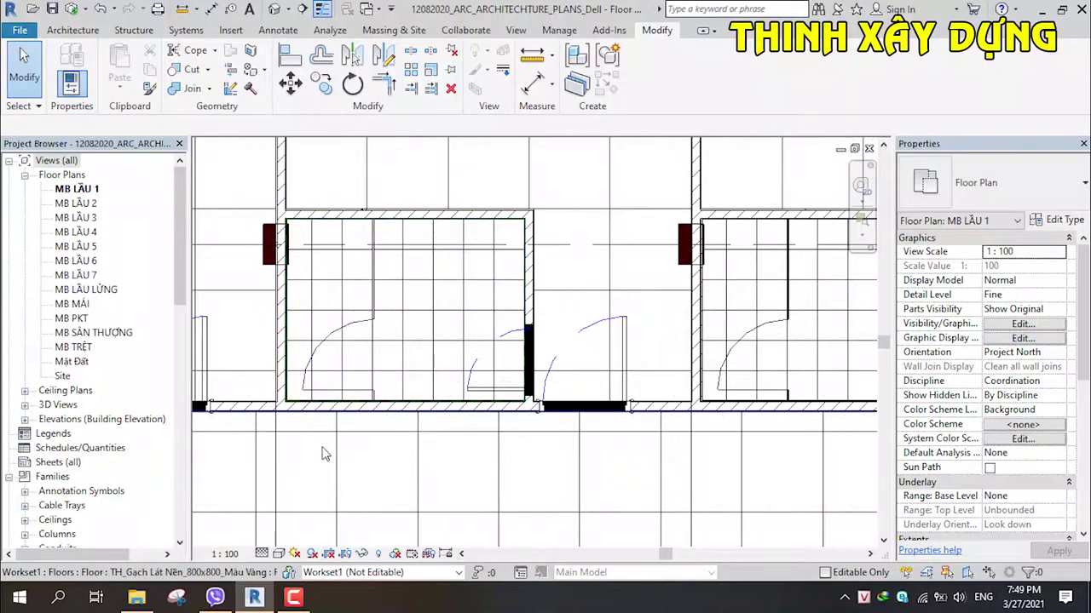
click(531, 83)
scroll(300, 253, up, 1)
scroll(280, 360, up, 1)
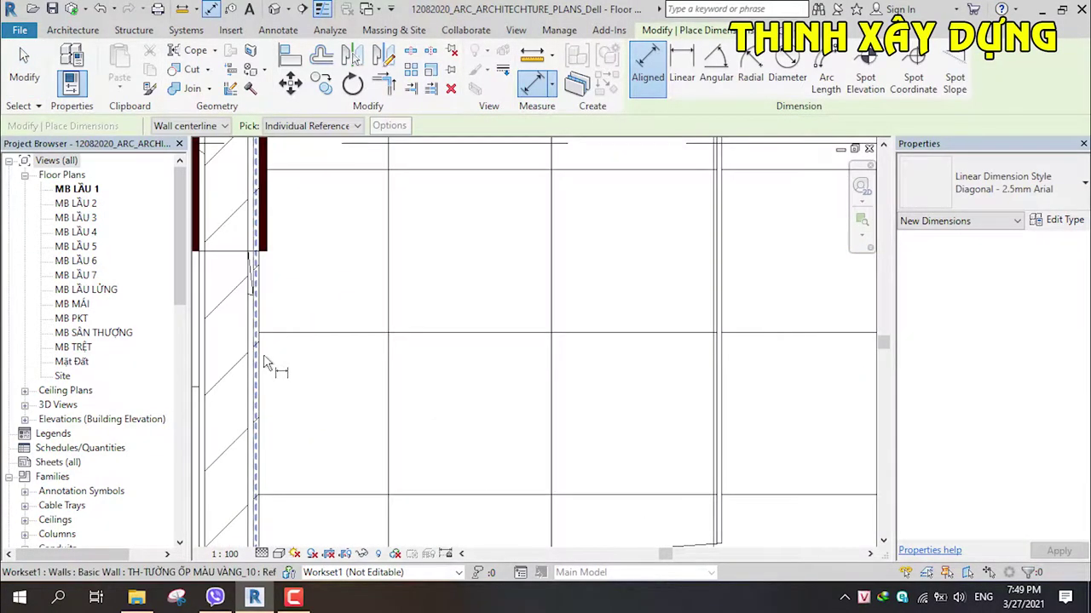
scroll(267, 361, down, 2)
mouse_move(485, 310)
middle_down()
mouse_move(580, 359)
mouse_move(638, 340)
middle_up()
scroll(682, 337, up, 1)
scroll(712, 334, up, 1)
scroll(718, 332, up, 1)
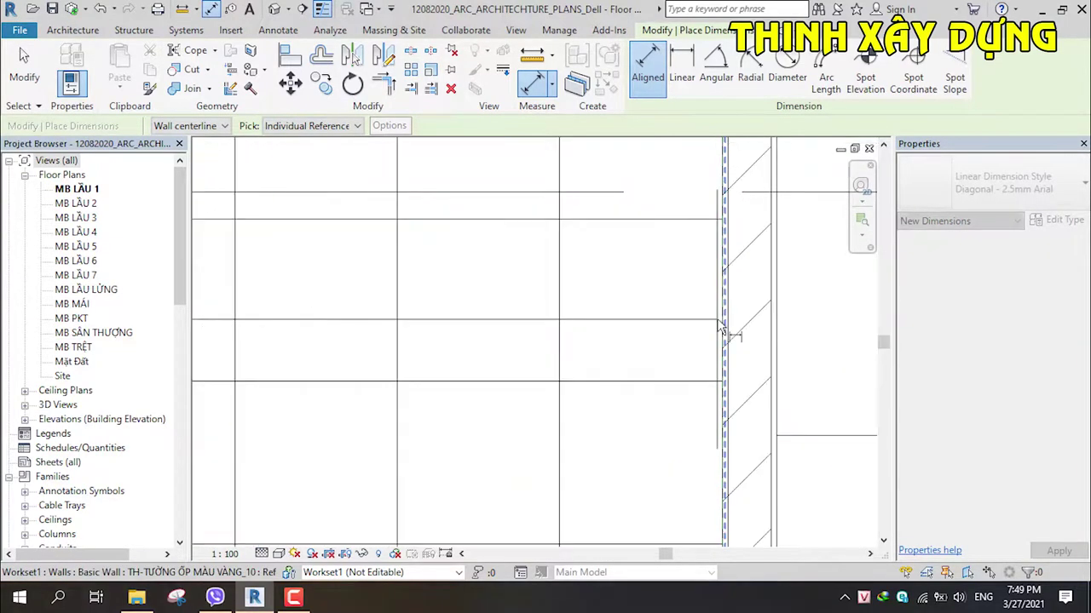
scroll(723, 330, down, 3)
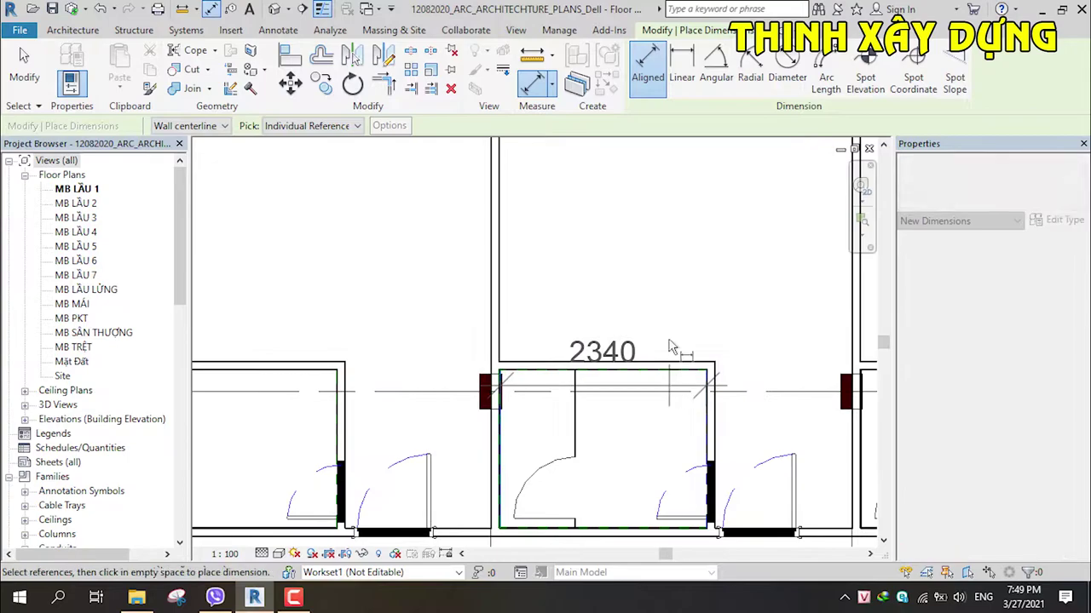
click(670, 305)
Step: Add the stall's 1790 depth dimension beside the door and return to the Vệ Sinh A family
scroll(626, 332, up, 1)
scroll(631, 326, up, 2)
scroll(634, 320, up, 2)
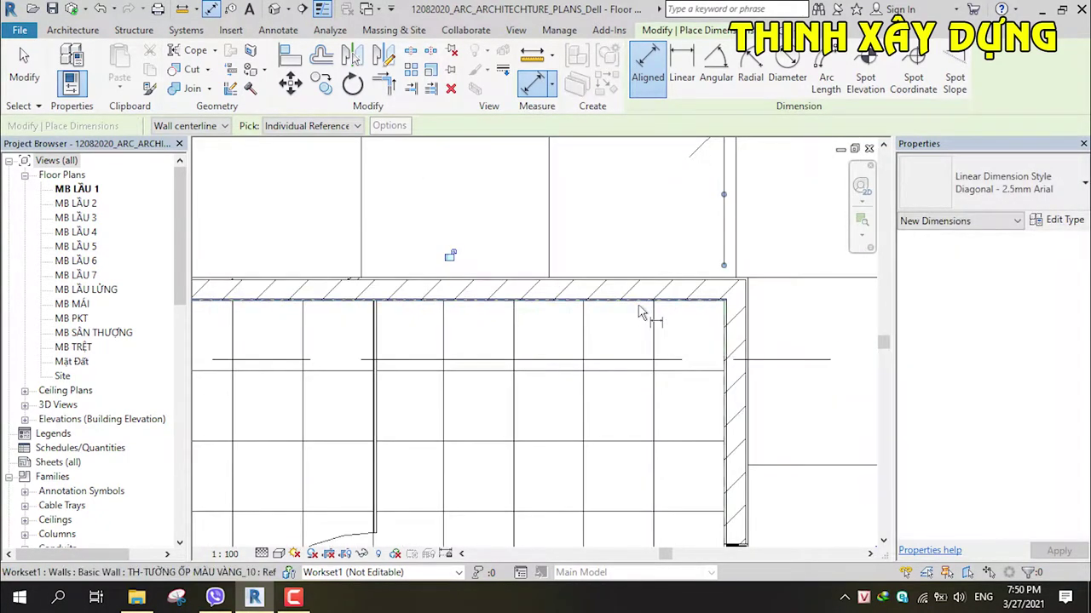
scroll(643, 337, down, 3)
scroll(588, 426, up, 3)
scroll(582, 440, down, 2)
click(582, 444)
scroll(656, 332, down, 3)
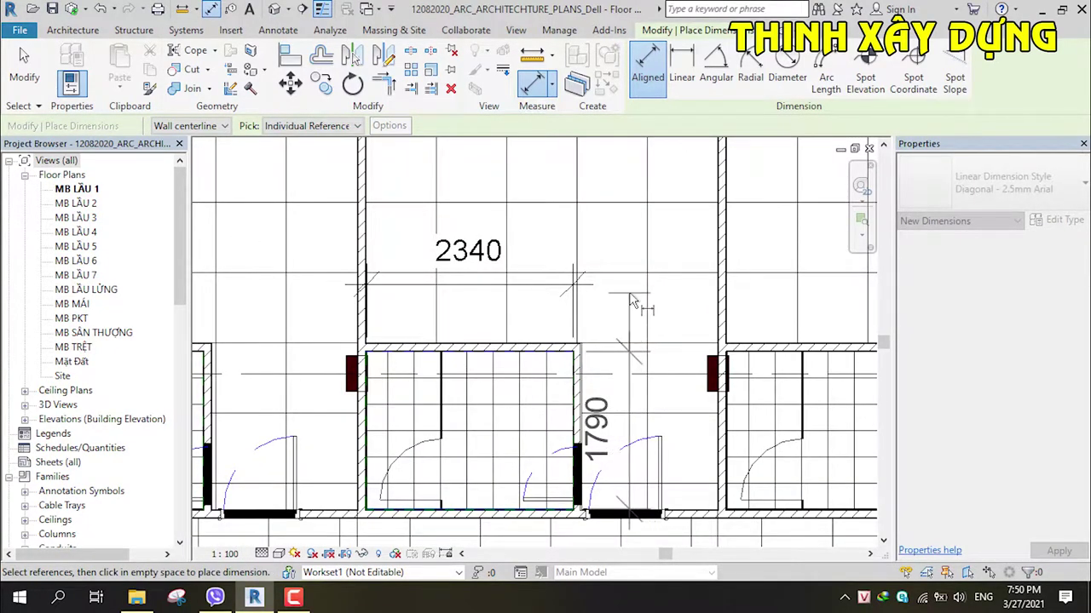
scroll(631, 300, up, 1)
middle_drag(631, 300, 589, 223)
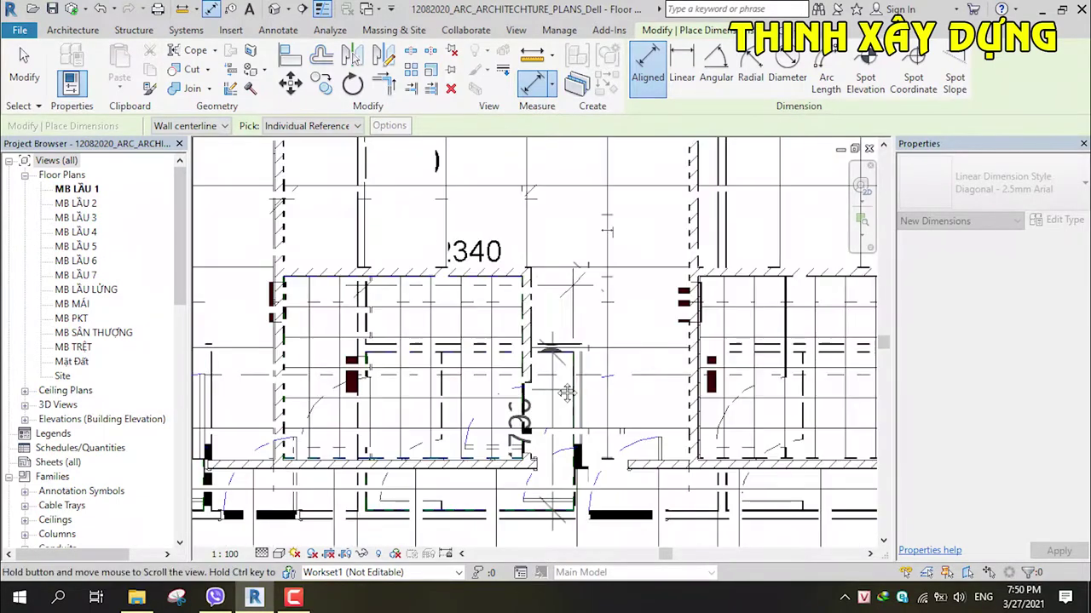
click(592, 224)
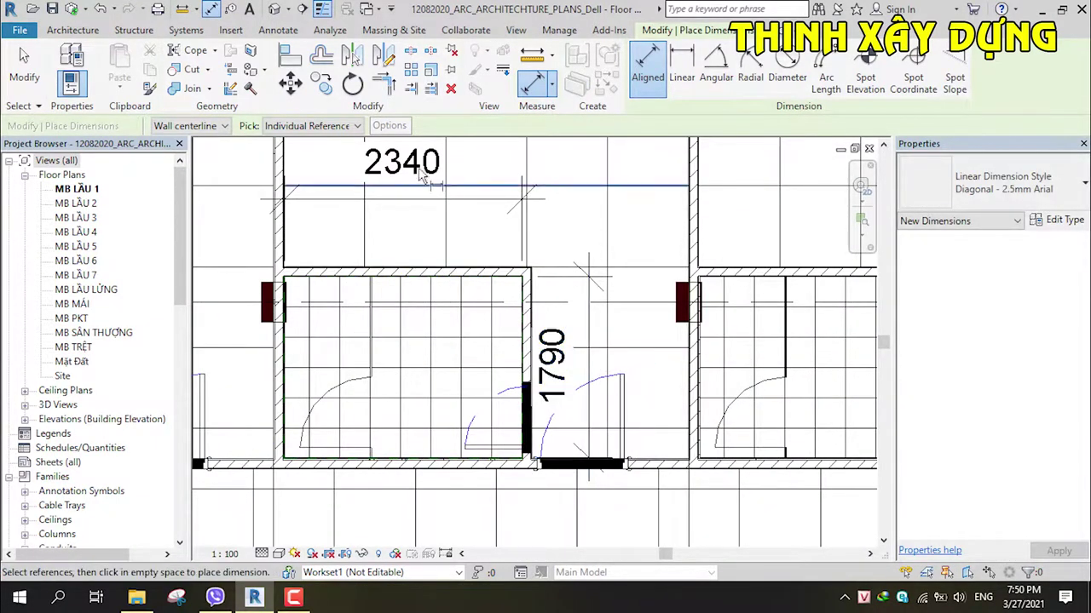
click(368, 9)
click(401, 50)
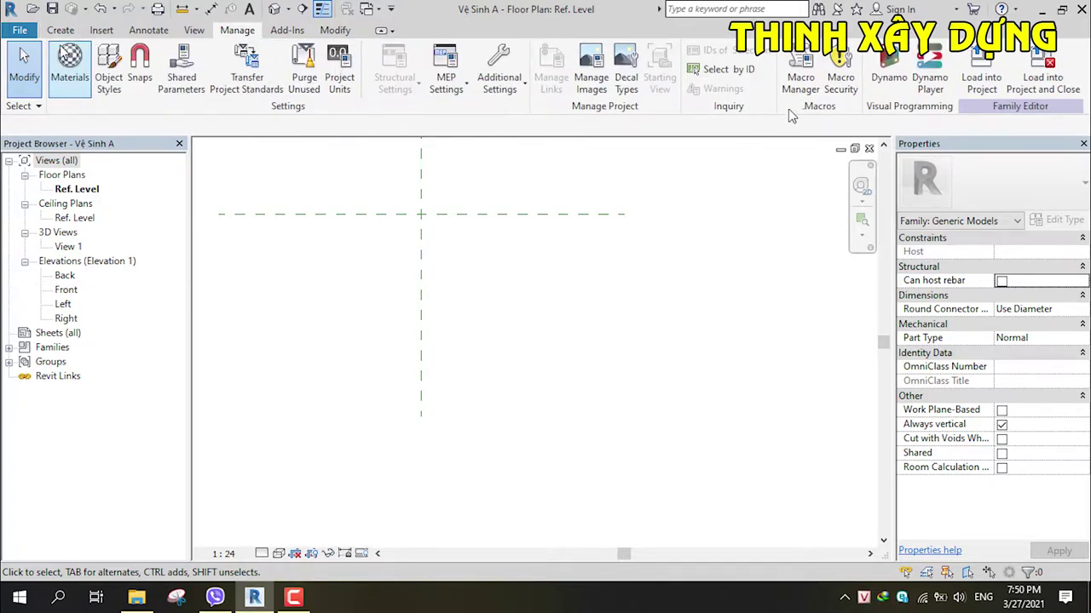
Step: Pick-line reference planes offset 2340 from the vertical centre plane and 1930 below the horizontal one
scroll(818, 94, up, 4)
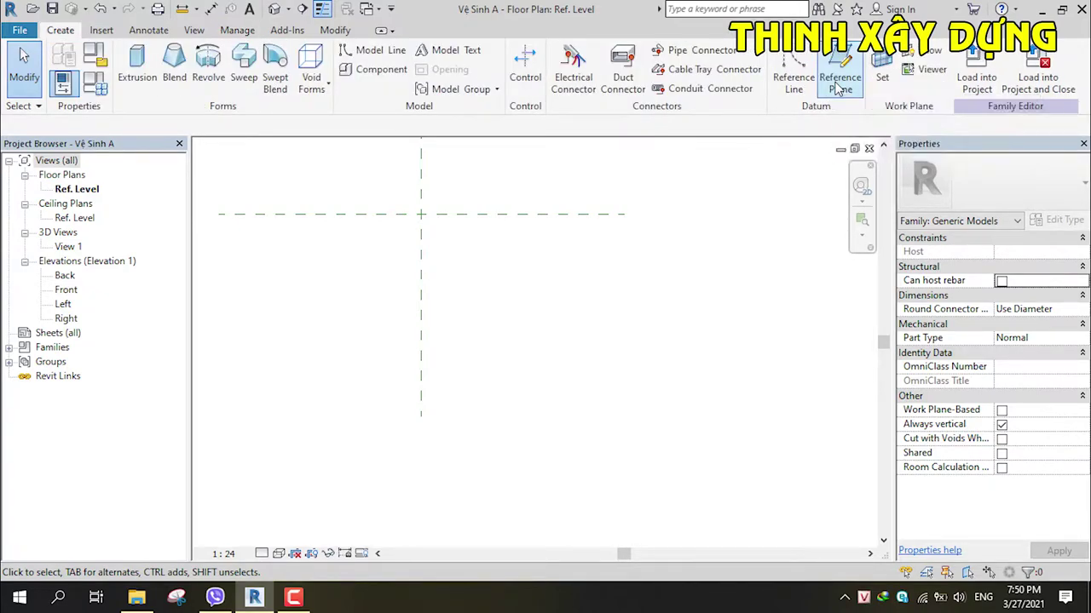
click(839, 85)
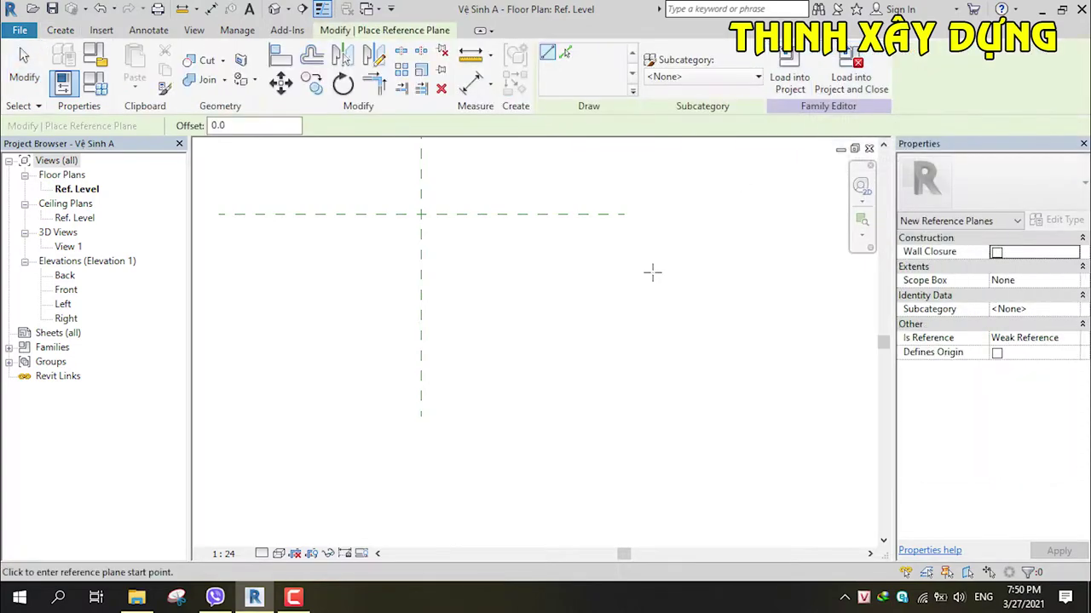
click(565, 53)
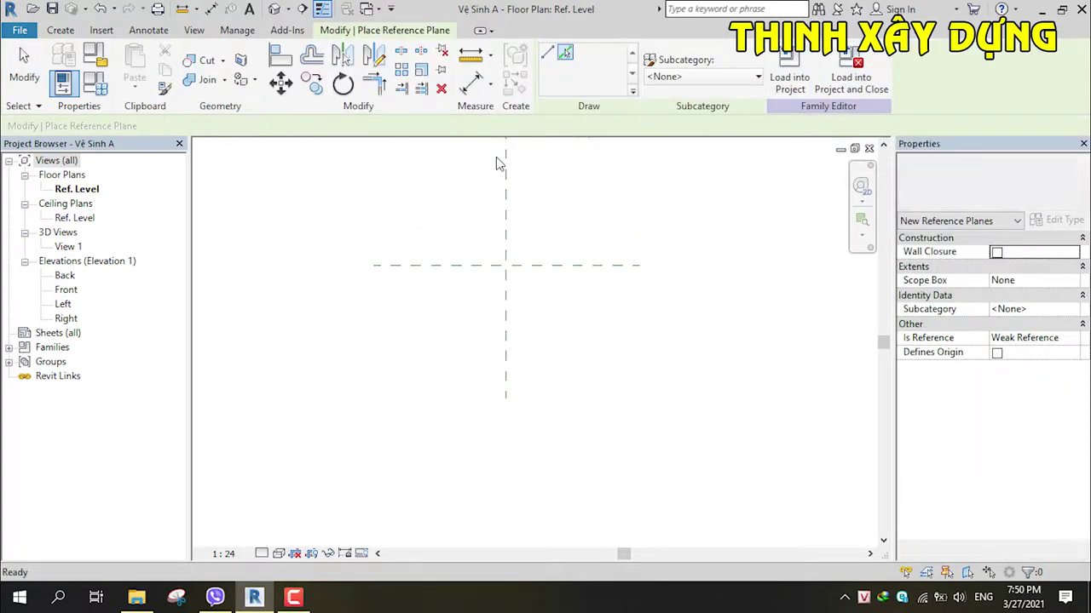
double_click(240, 128)
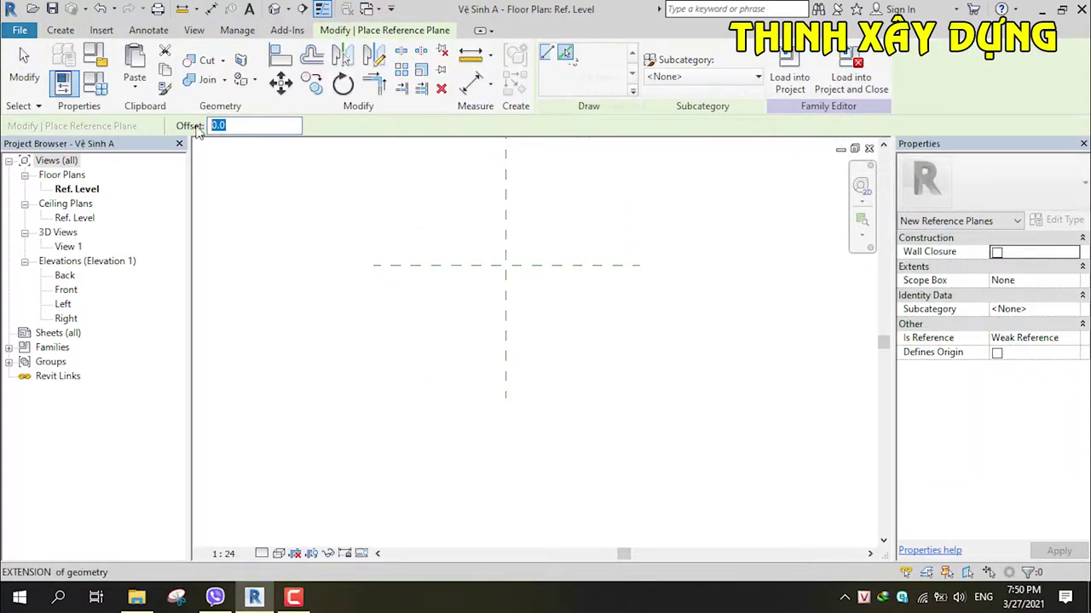
text(23)
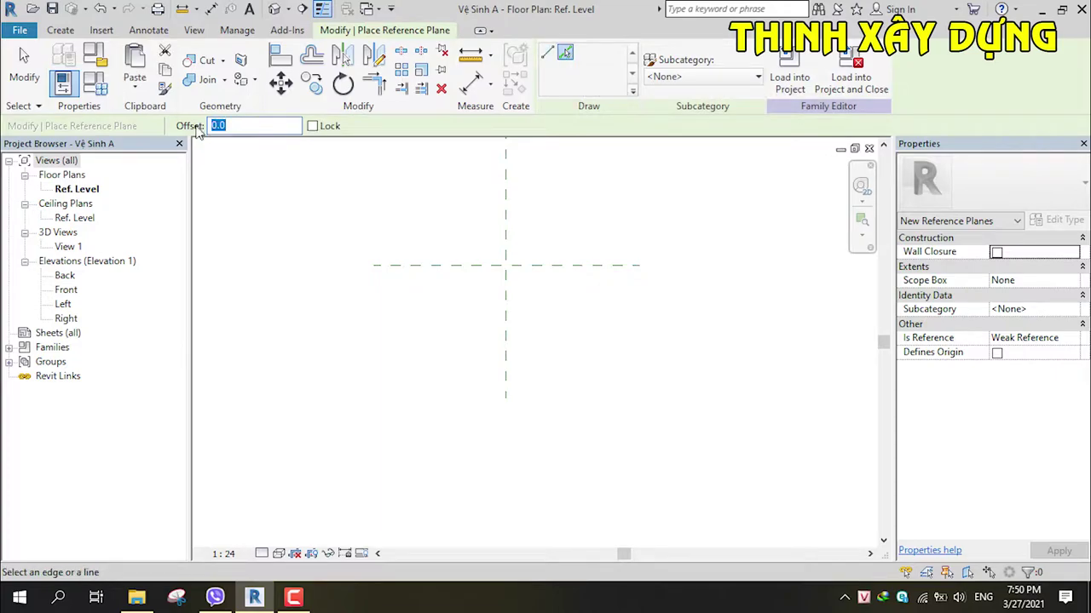
text(40)
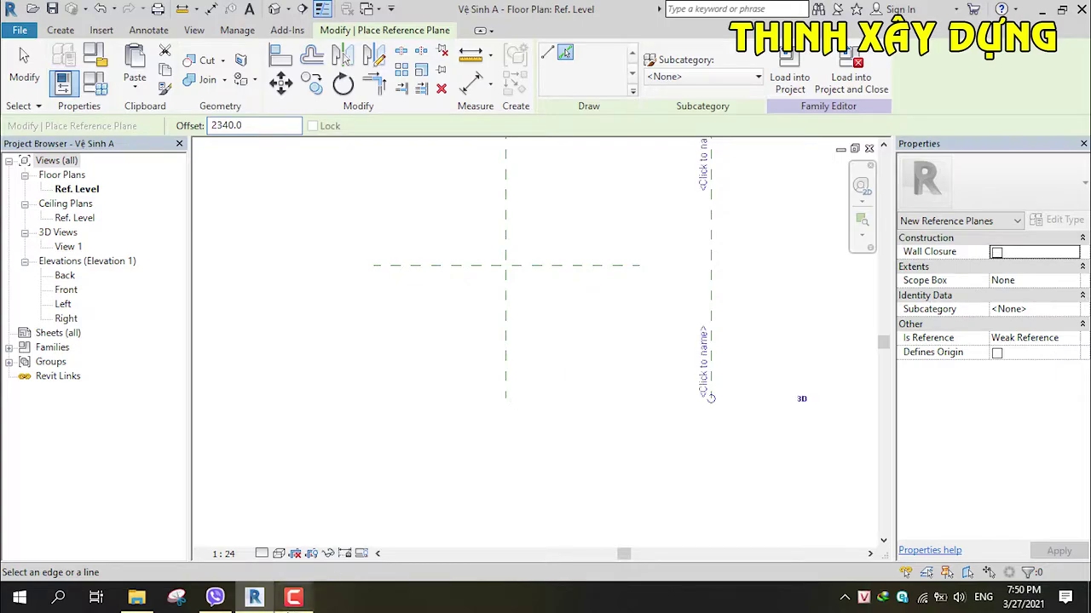
click(256, 599)
click(255, 599)
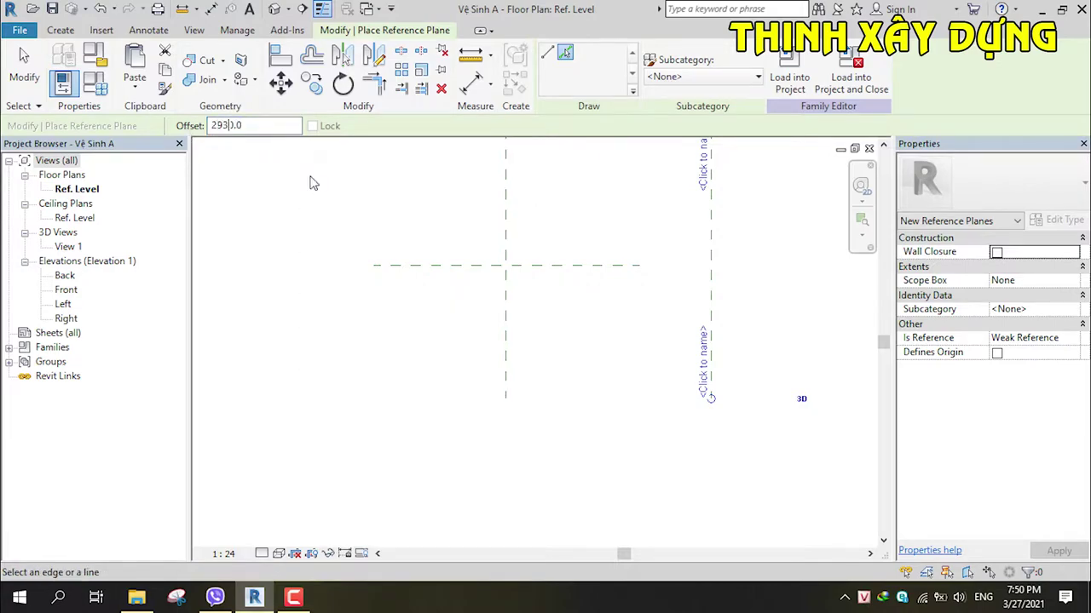
click(585, 268)
scroll(605, 353, down, 2)
mouse_move(606, 353)
middle_down()
mouse_move(567, 393)
mouse_move(510, 398)
middle_up()
scroll(511, 399, up, 1)
key(Escape)
key(Escape)
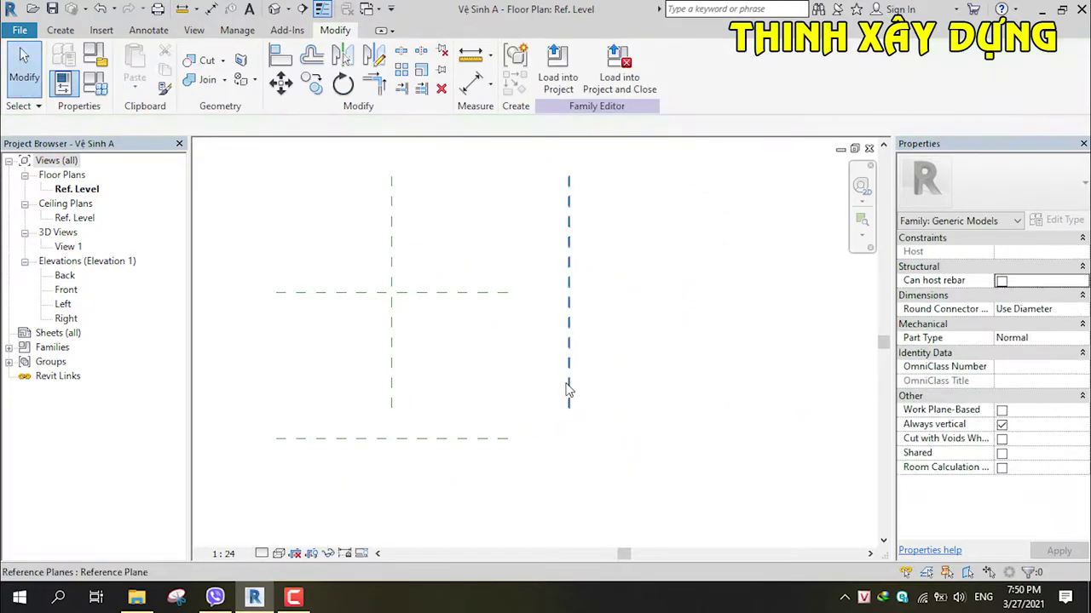
Step: Drag the bottom plane's end right and the right plane's end down until they intersect
click(568, 390)
click(512, 440)
drag(508, 439, 572, 447)
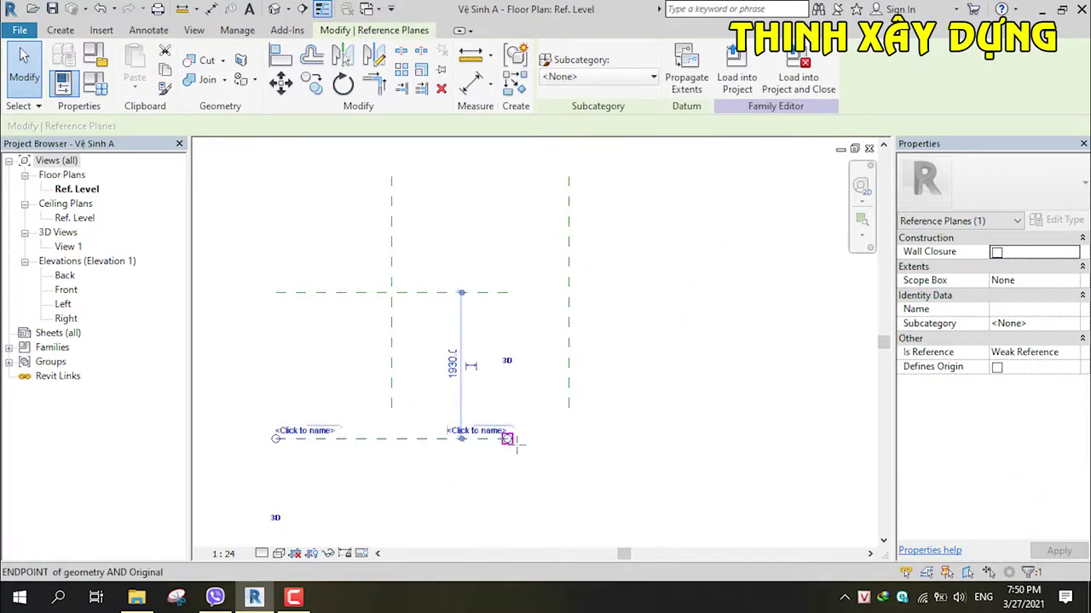
click(569, 405)
drag(570, 407, 569, 430)
click(484, 438)
Step: Recentre the view on the reference planes and inspect the Center (Front/Back) plane
scroll(485, 438, down, 1)
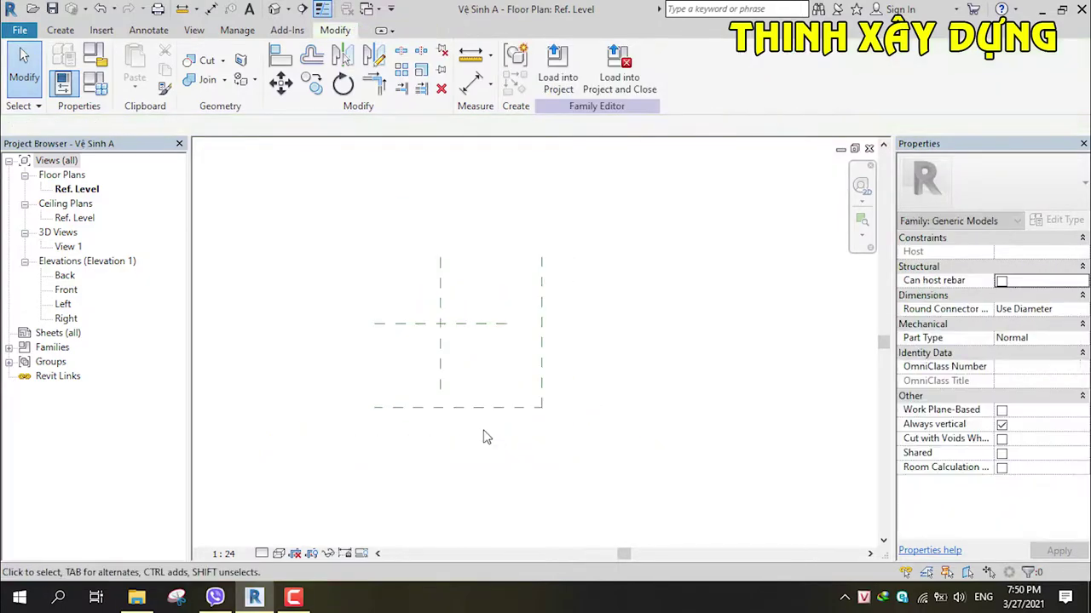
middle_drag(503, 406, 592, 336)
scroll(559, 335, down, 1)
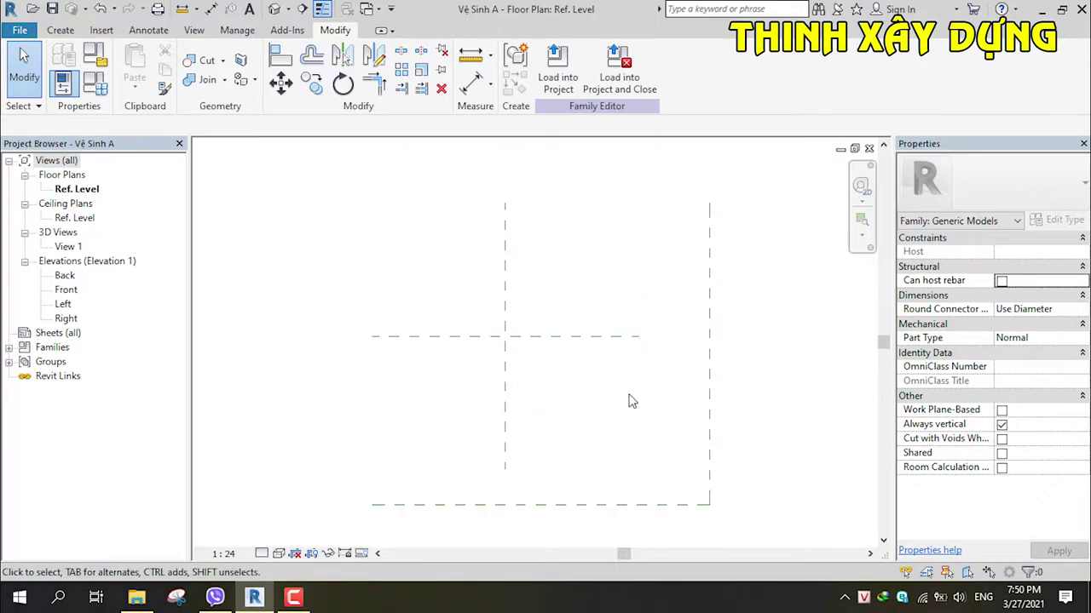
middle_drag(631, 401, 627, 400)
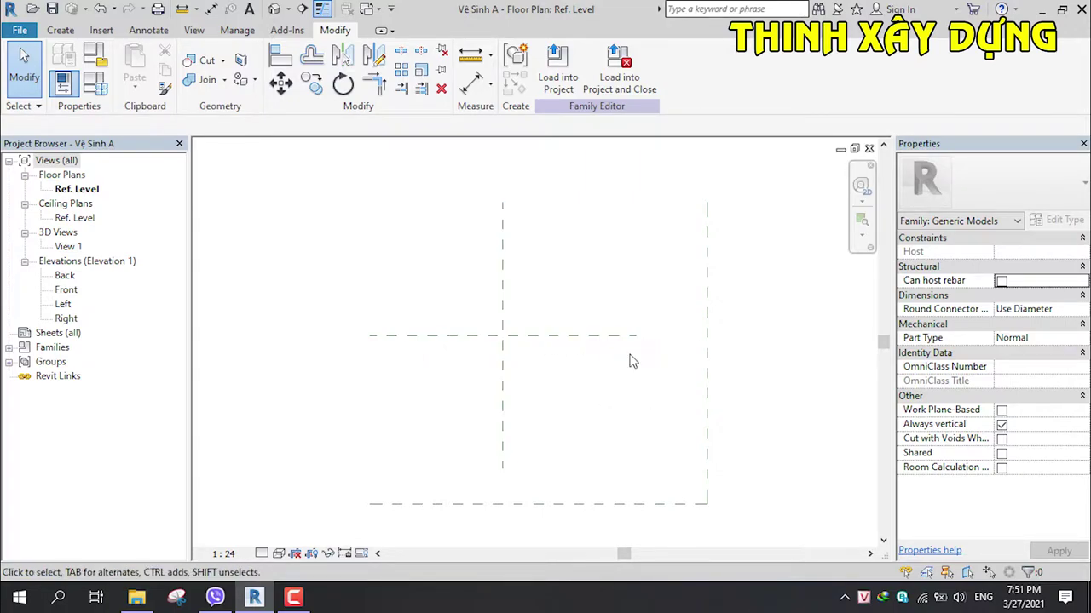
middle_drag(630, 375, 573, 281)
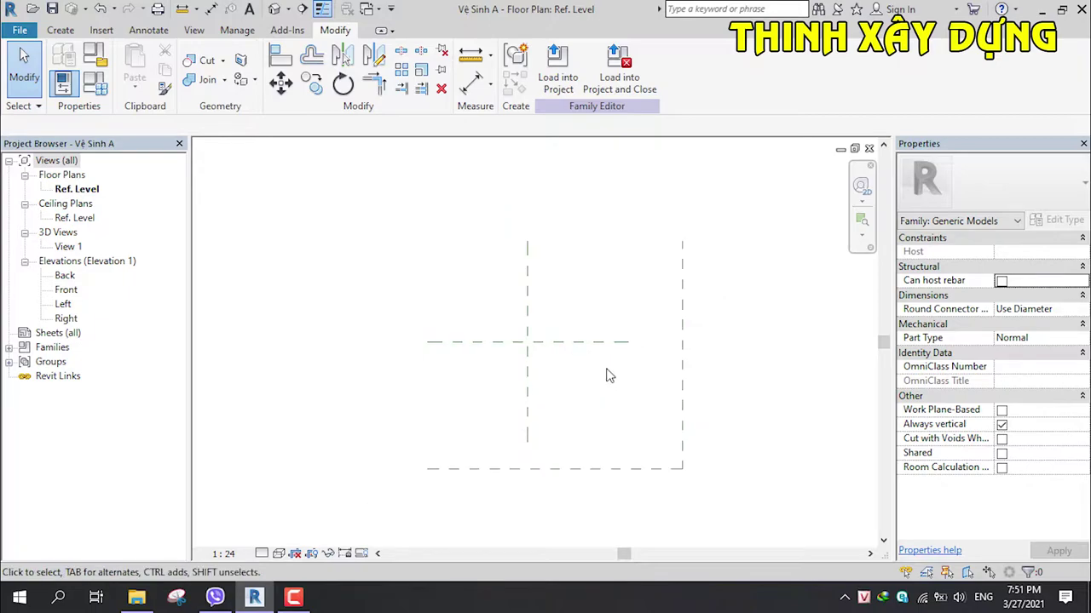
click(582, 272)
scroll(558, 294, down, 1)
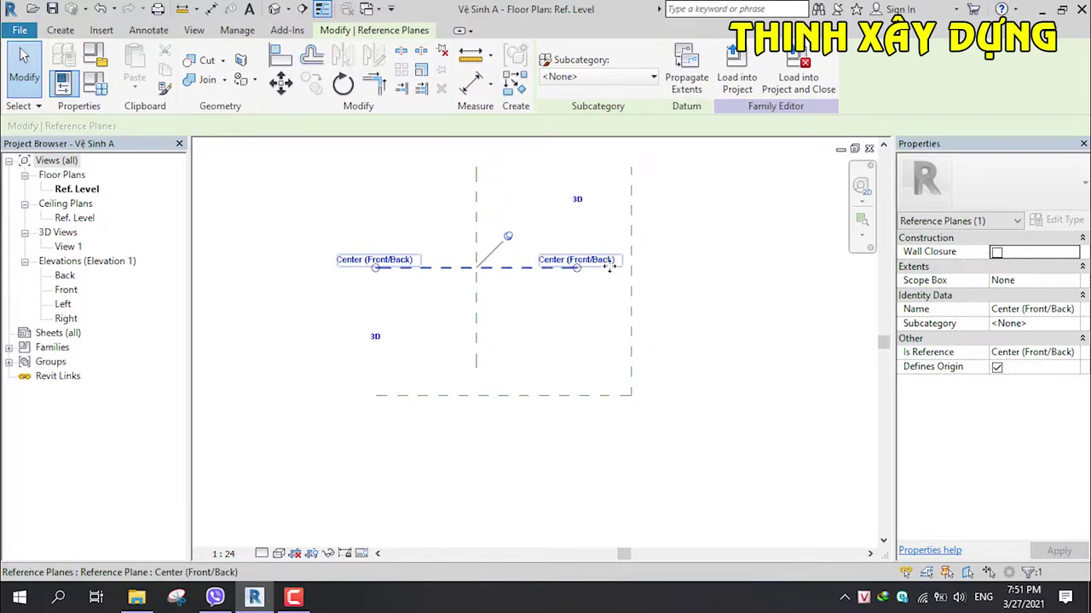
click(570, 282)
scroll(570, 282, down, 2)
middle_drag(570, 282, 618, 295)
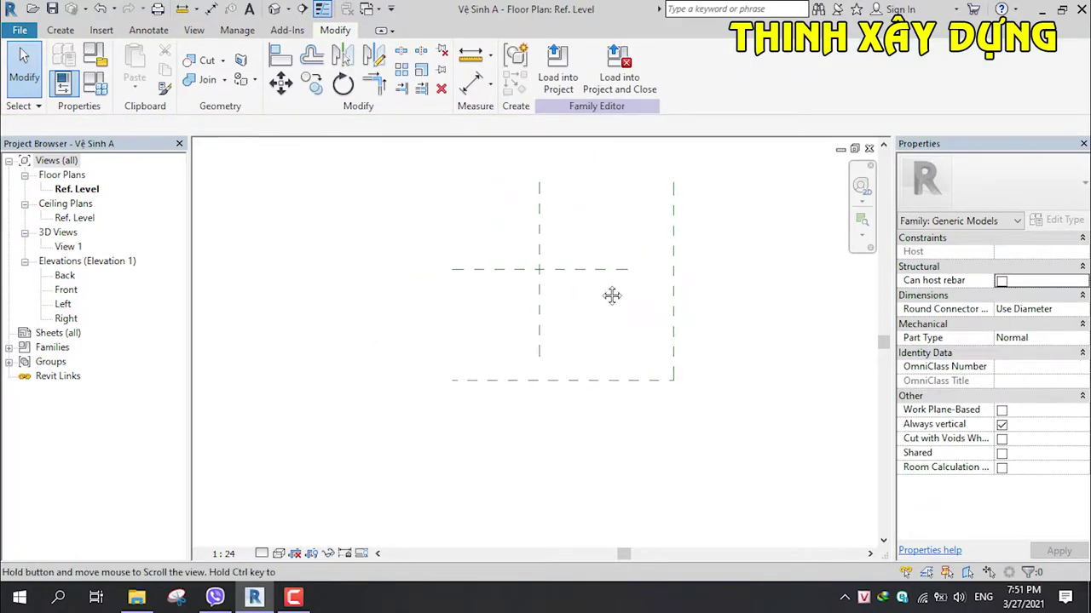
scroll(555, 309, up, 2)
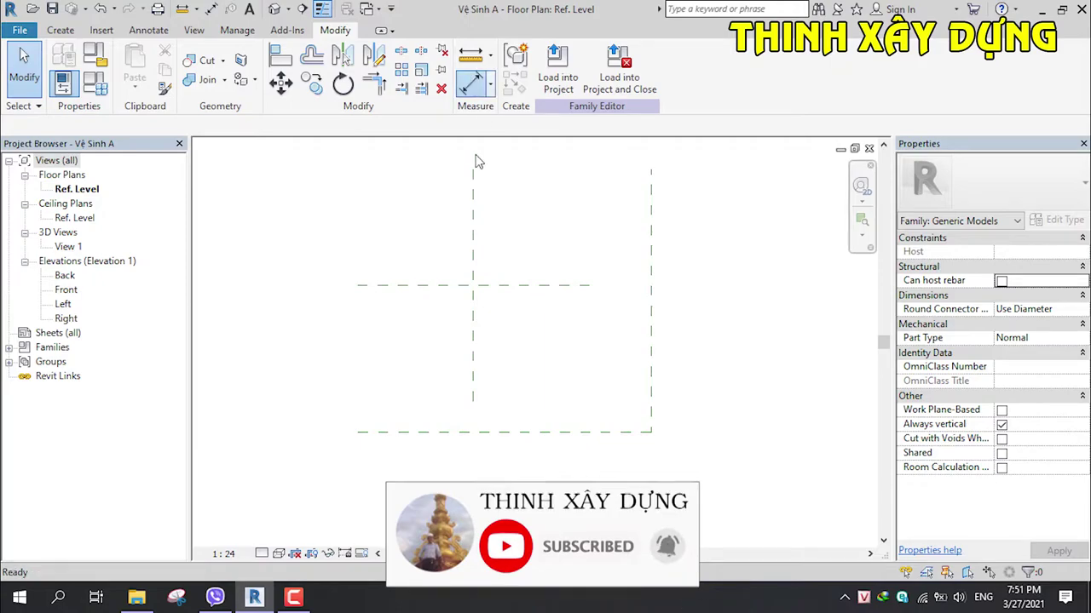
Step: Dimension the 2340 width between the two vertical reference planes, placed above them
click(474, 90)
click(473, 249)
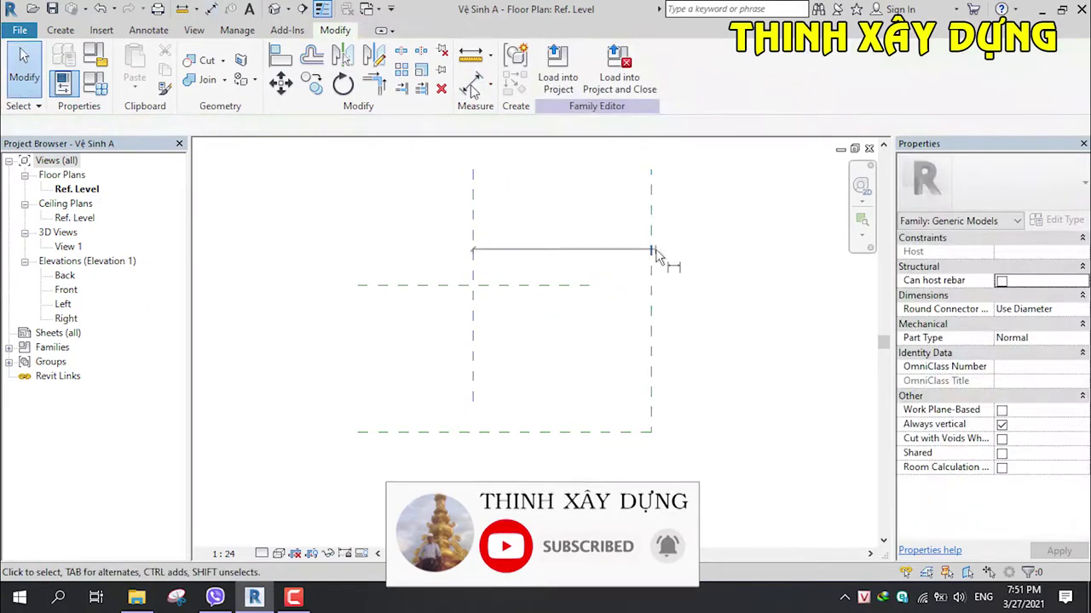
click(653, 251)
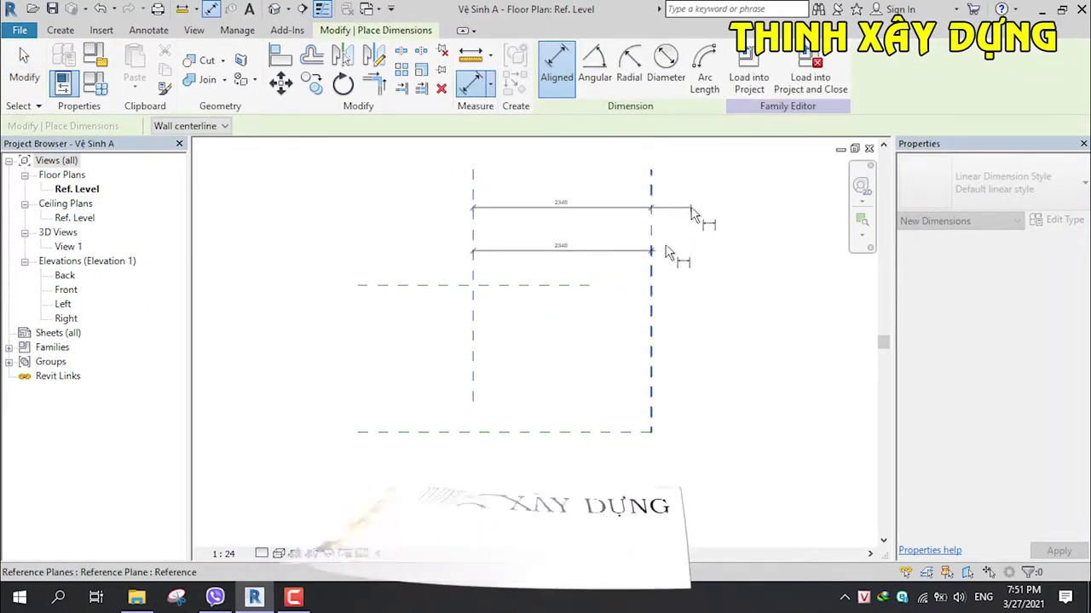
click(694, 204)
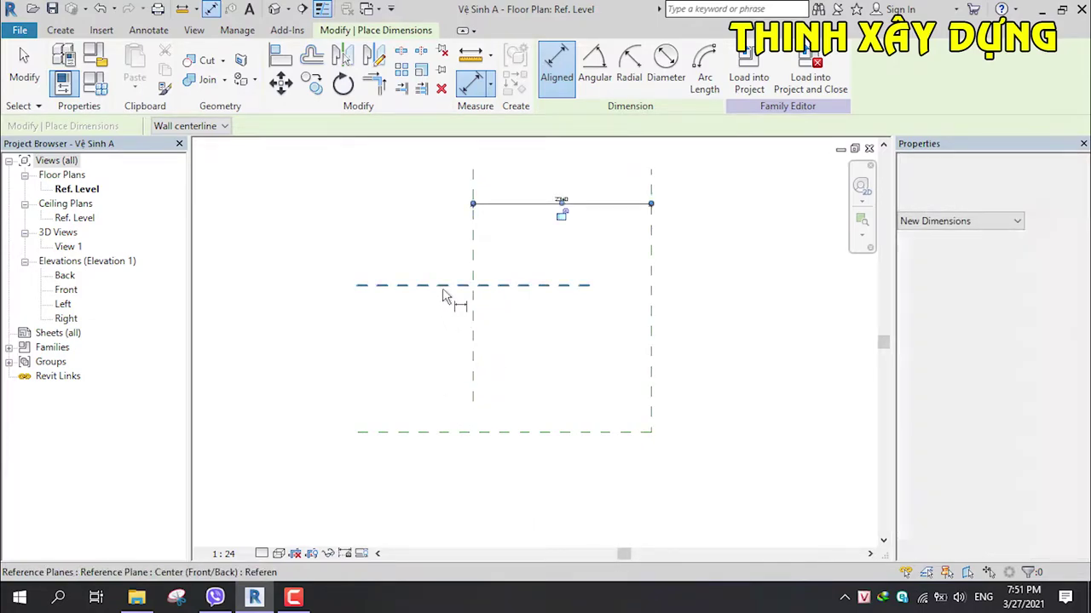
Step: Dimension the 1930 depth between the centre and bottom horizontal planes, placed on the left
click(445, 288)
click(450, 435)
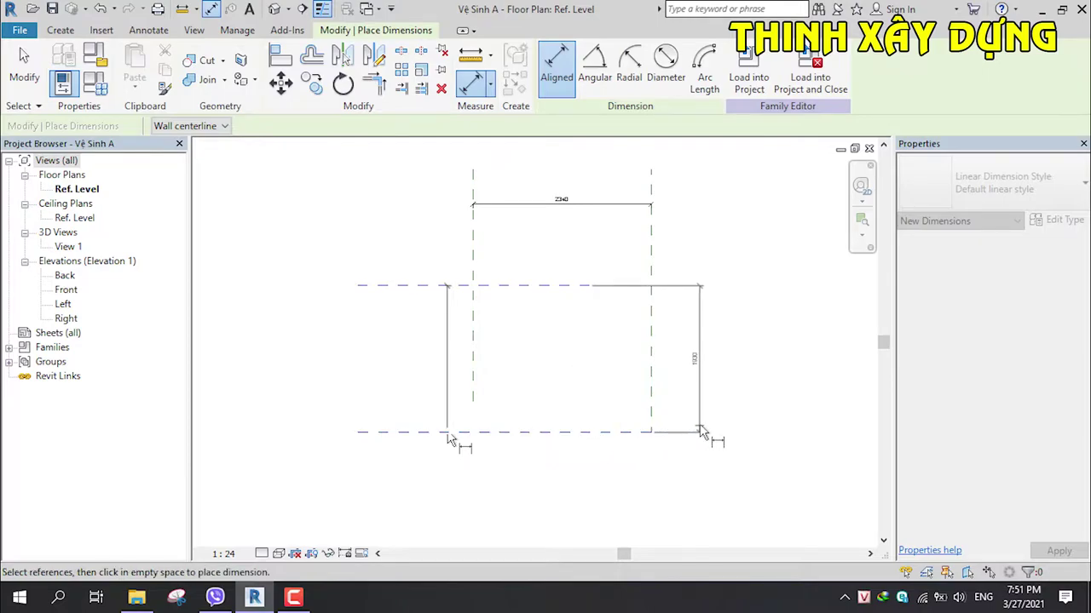
key(Escape)
key(Escape)
key(d)
key(i)
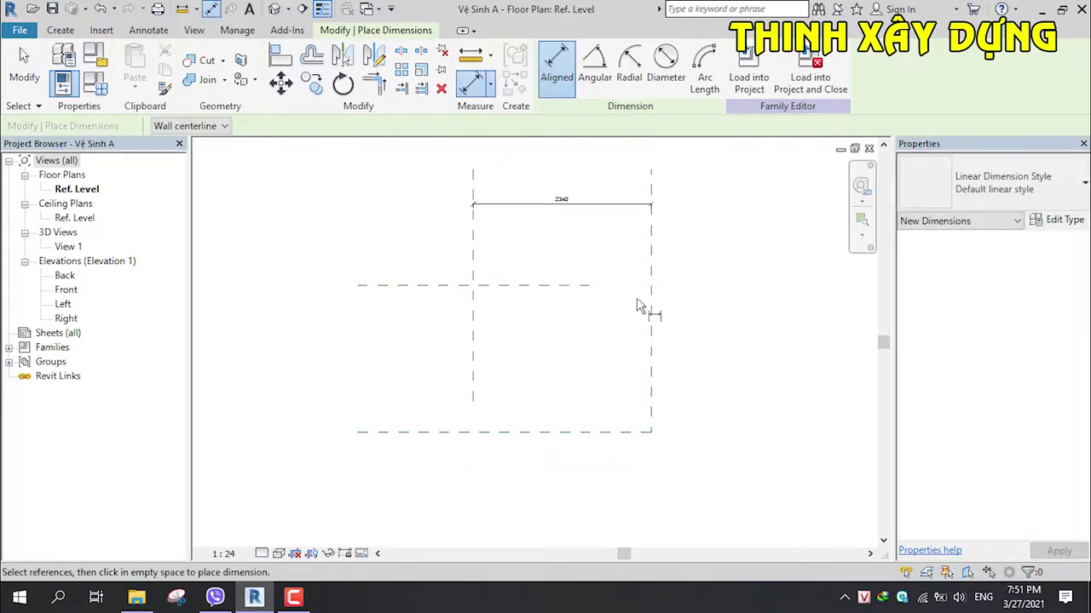
click(497, 292)
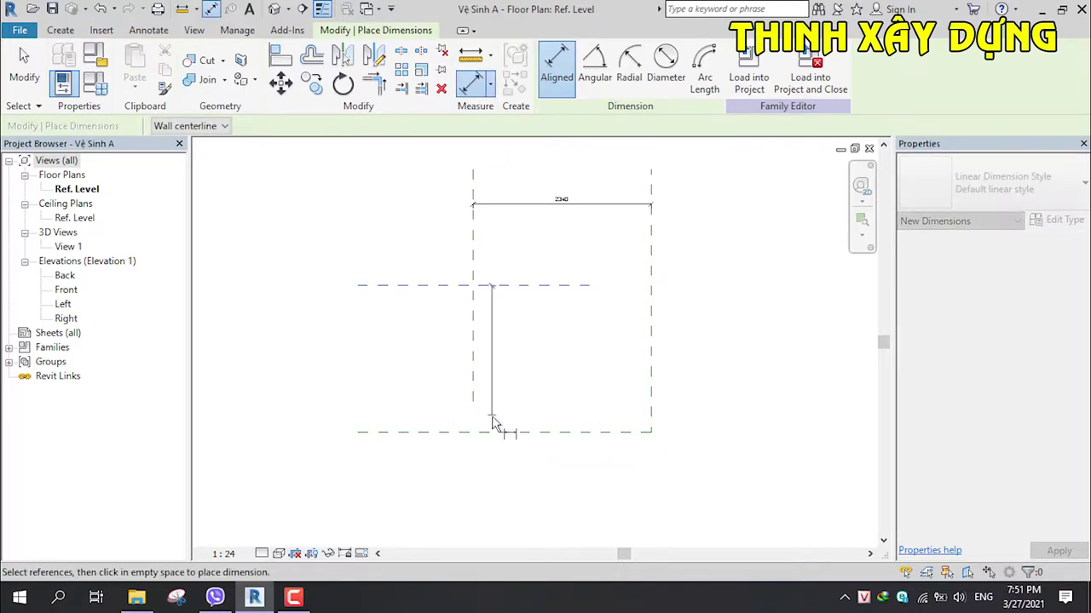
click(496, 432)
click(396, 391)
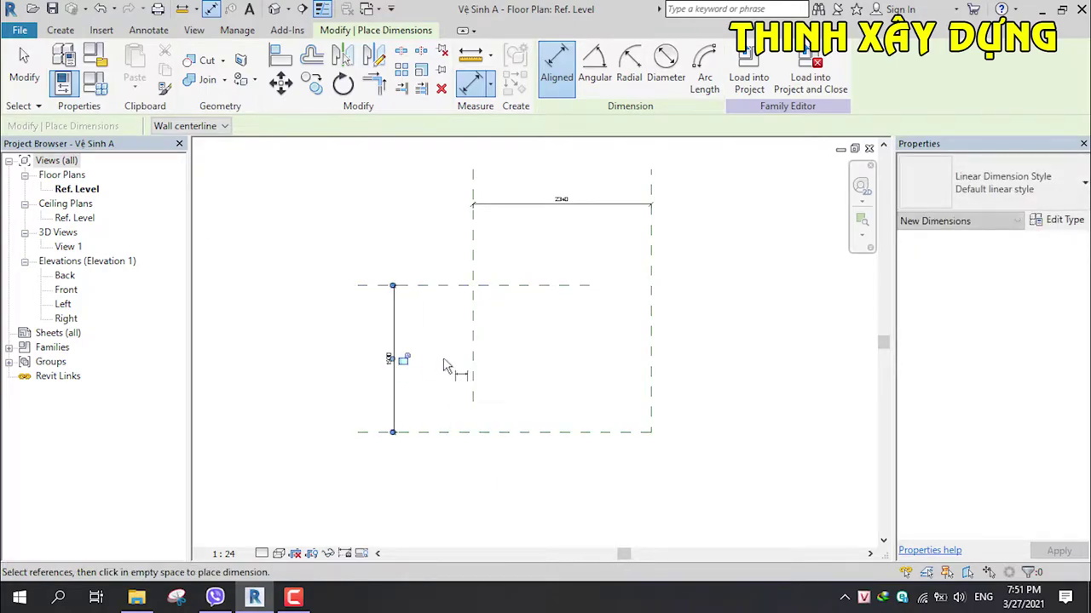
key(Escape)
click(571, 213)
click(571, 213)
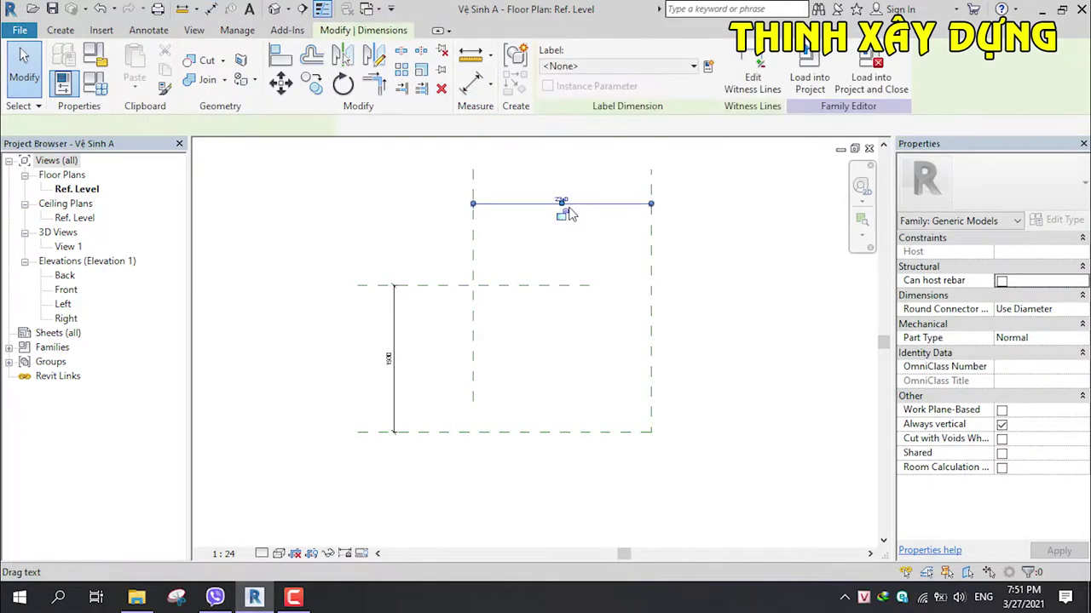
Step: Label the width dimension with a new parameter named Chiều Rộng
click(708, 68)
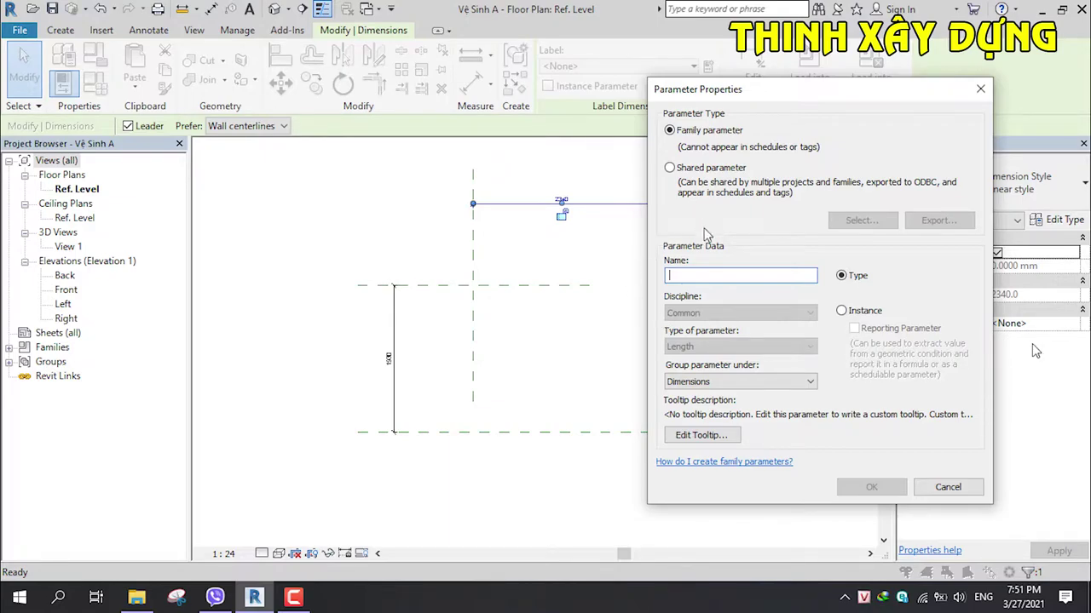
click(565, 328)
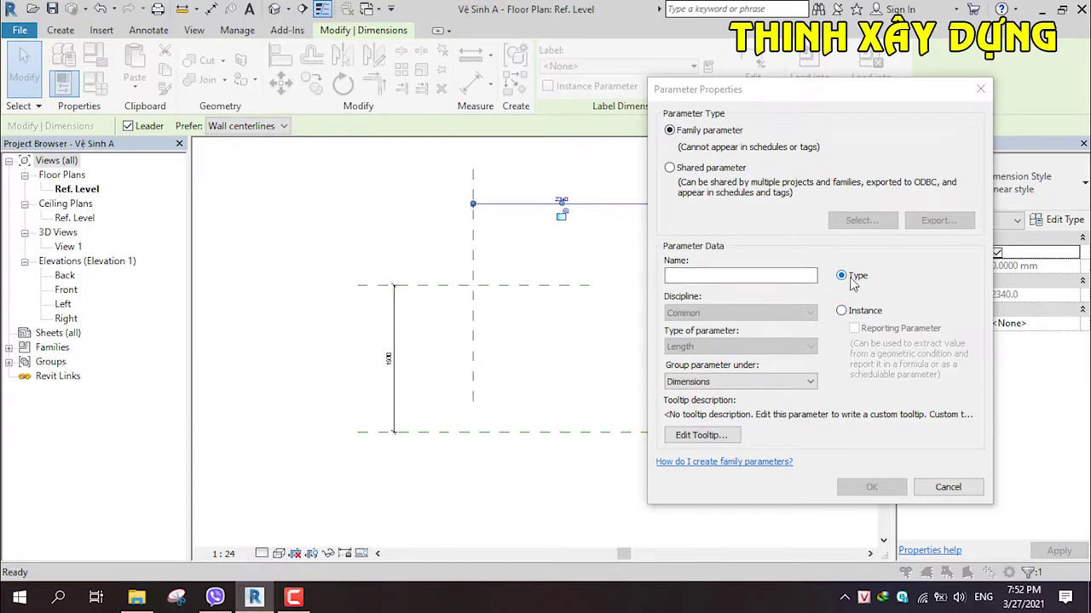
click(674, 277)
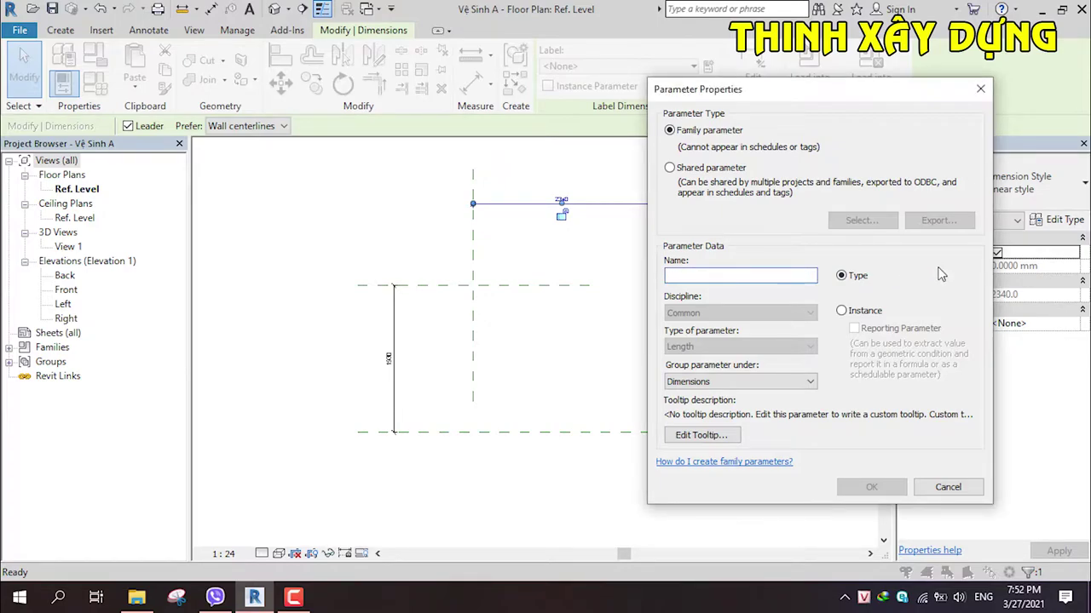
text(Chiề)
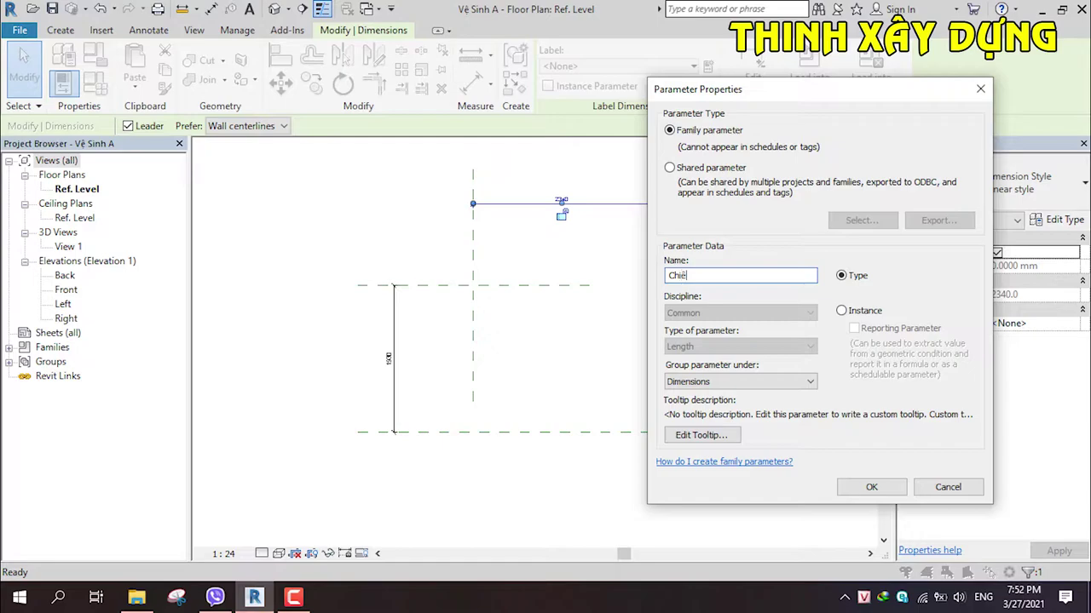
key(BackSpace)
key(BackSpace)
key(BackSpace)
text(Chiều)
click(870, 486)
click(414, 389)
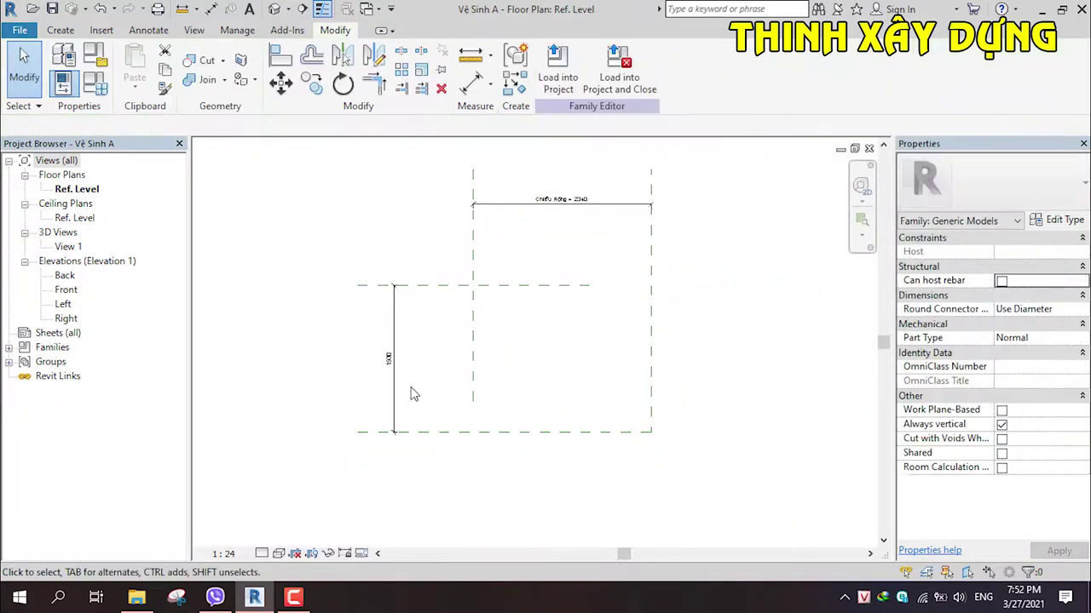
Step: Label the depth dimension with a new parameter named Chiều Sâu
click(537, 206)
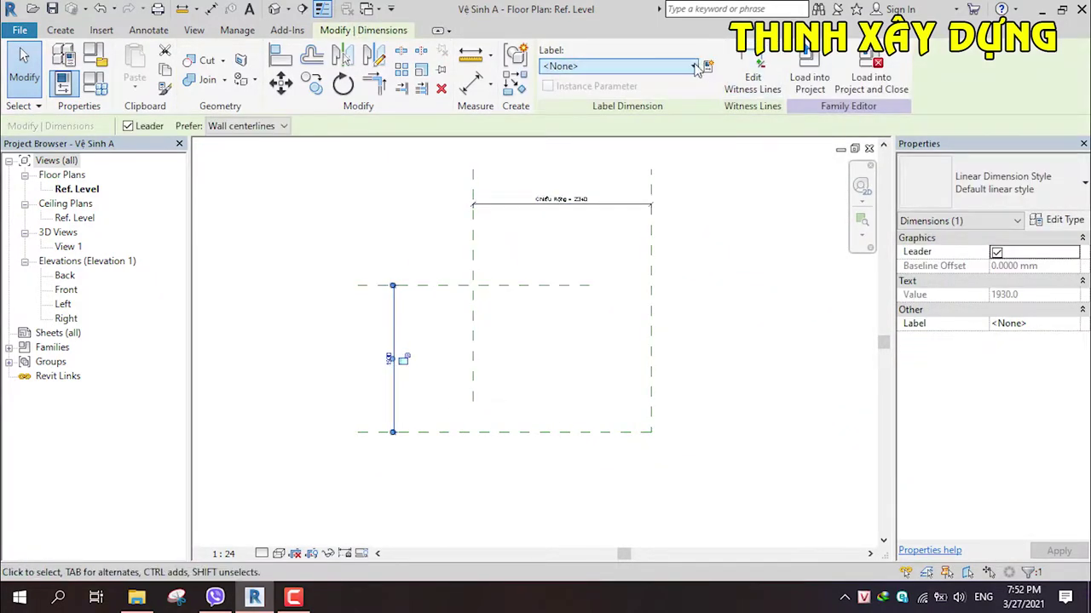
key(Escape)
click(387, 378)
click(403, 358)
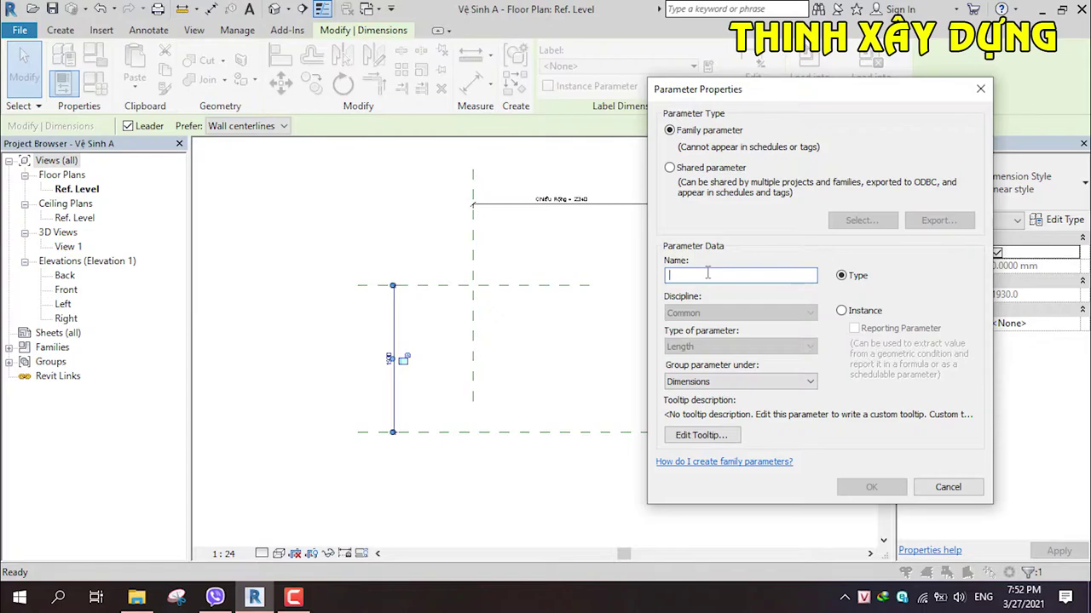
text(Chi)
text(ều A)
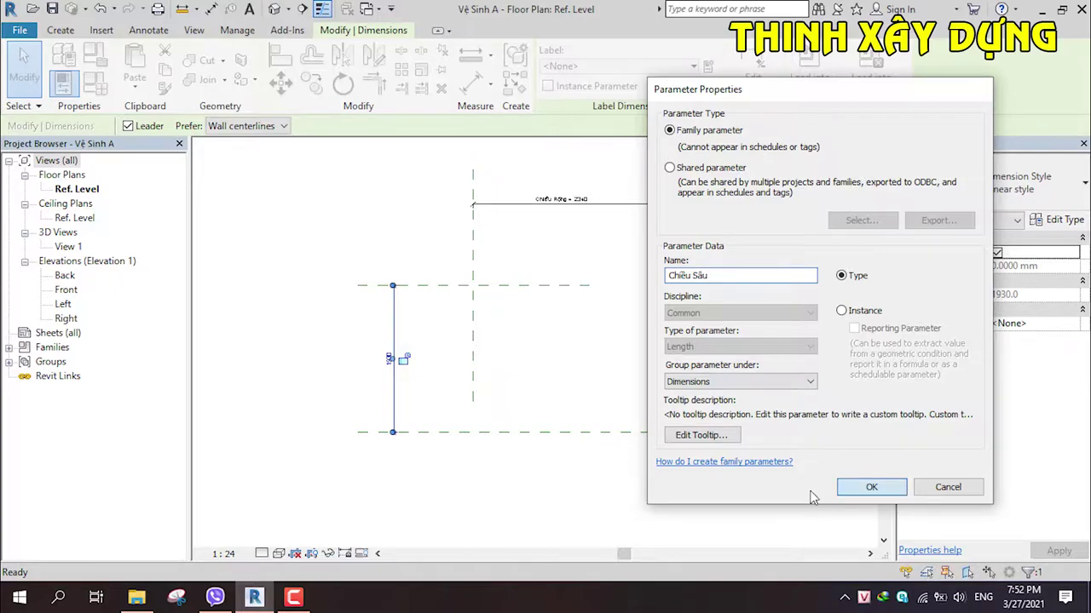
click(856, 494)
click(655, 417)
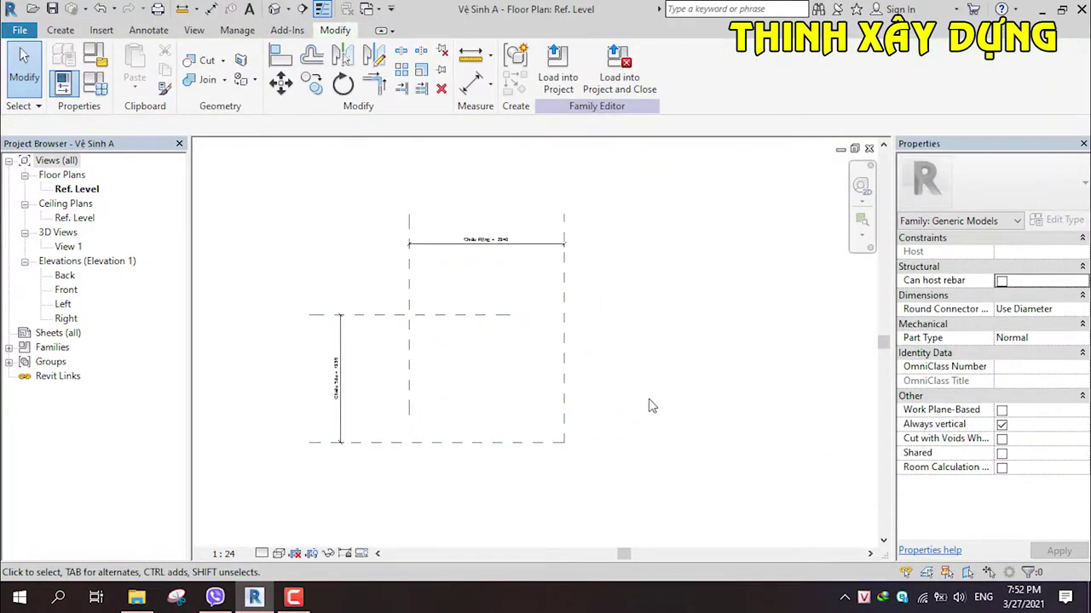
Step: Change the Chiều Rộng width dimension value to 3500
scroll(426, 230, up, 3)
click(586, 257)
click(586, 253)
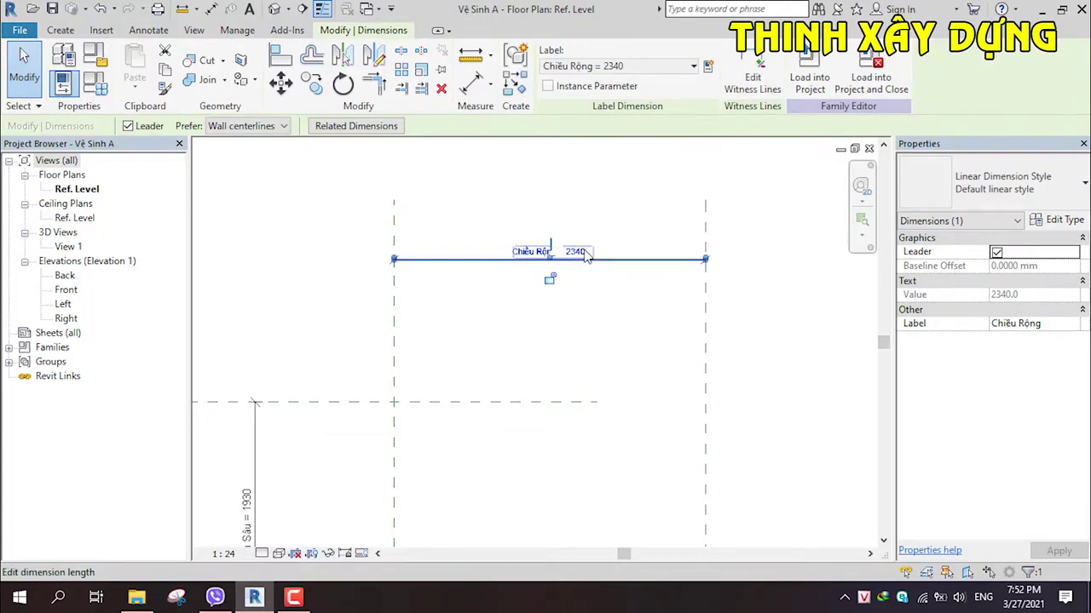
click(586, 252)
text(3500.0)
key(Return)
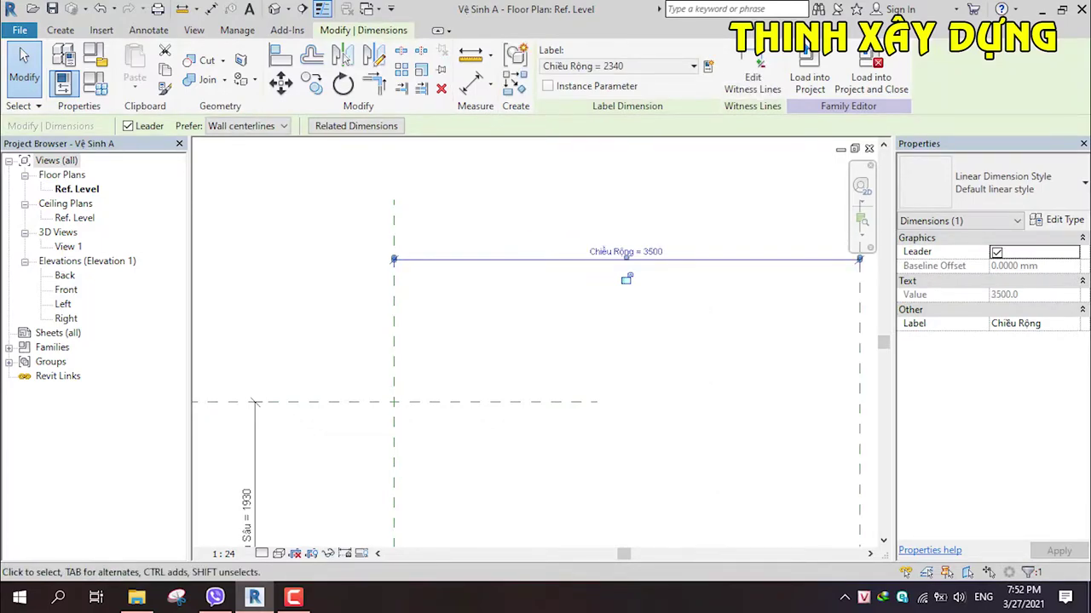
Step: Restore the width to 2340 and check the bathroom size in the MB LẦU 1 plan
key(ctrl+z)
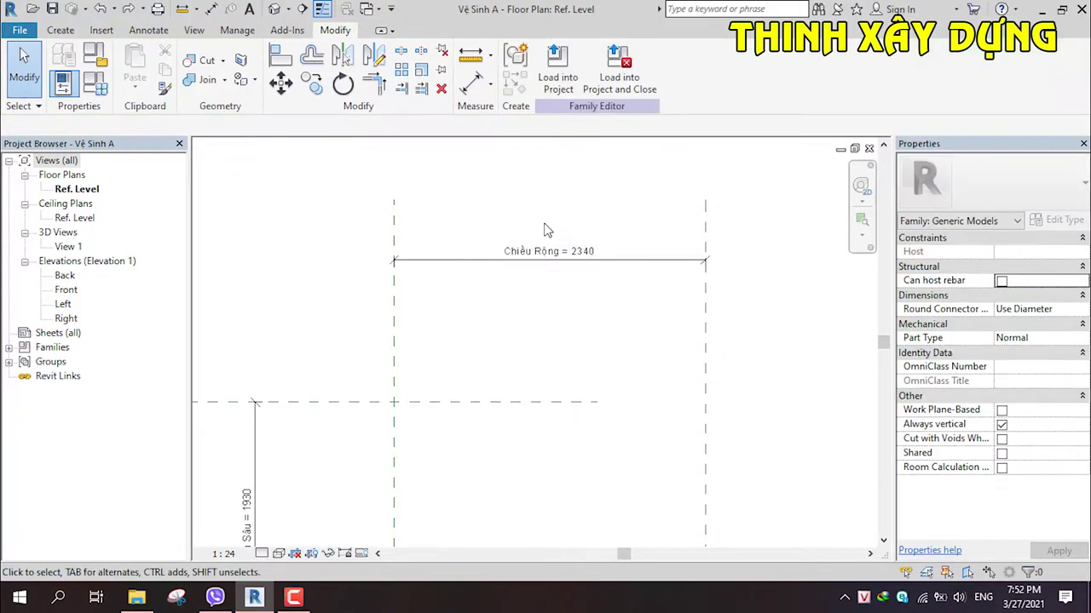
scroll(416, 346, down, 2)
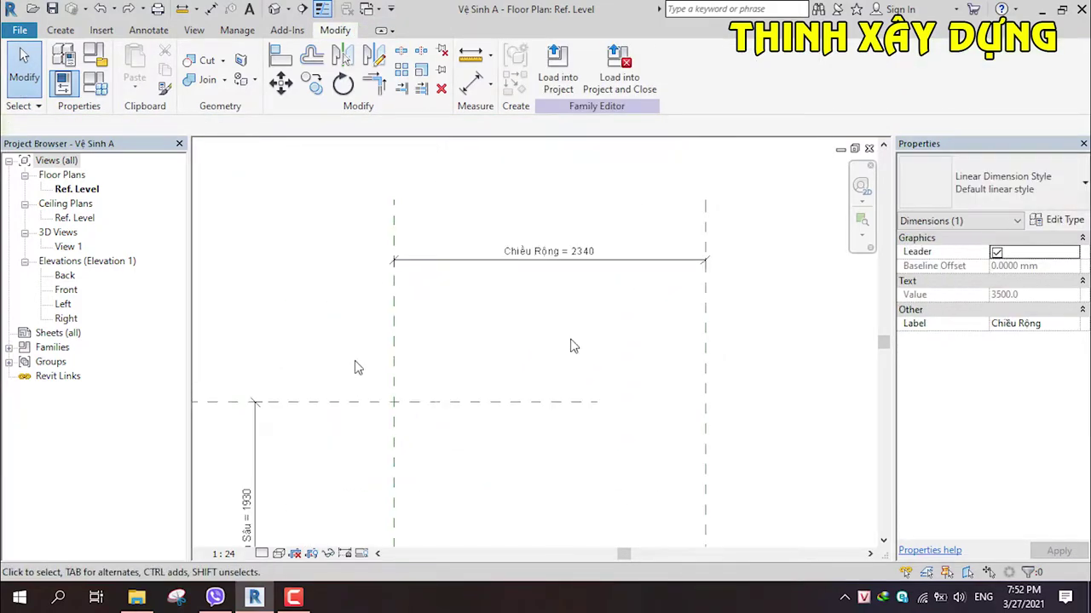
click(377, 10)
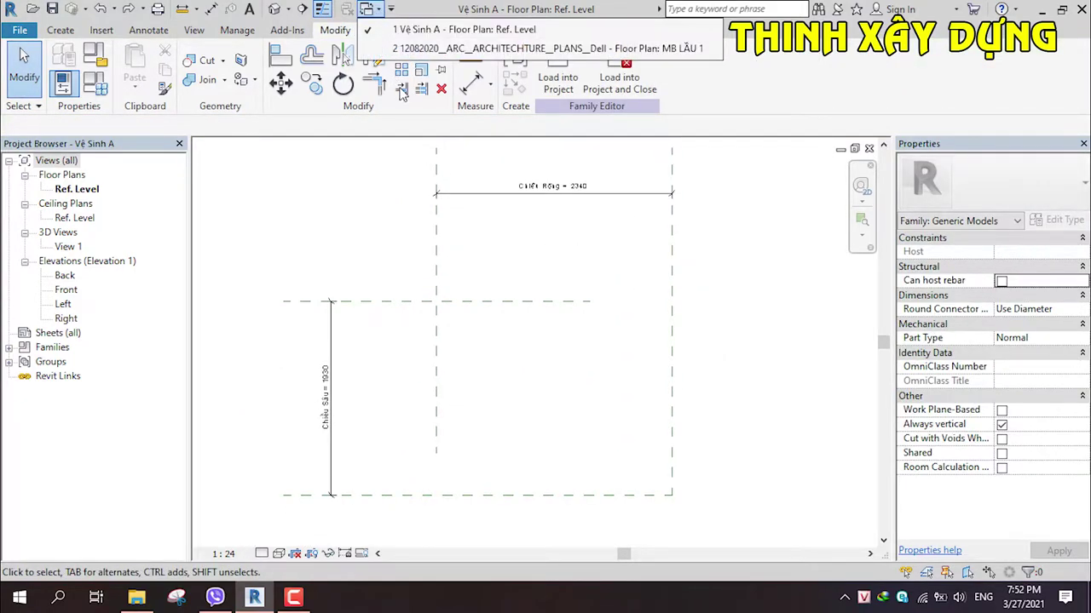
click(436, 51)
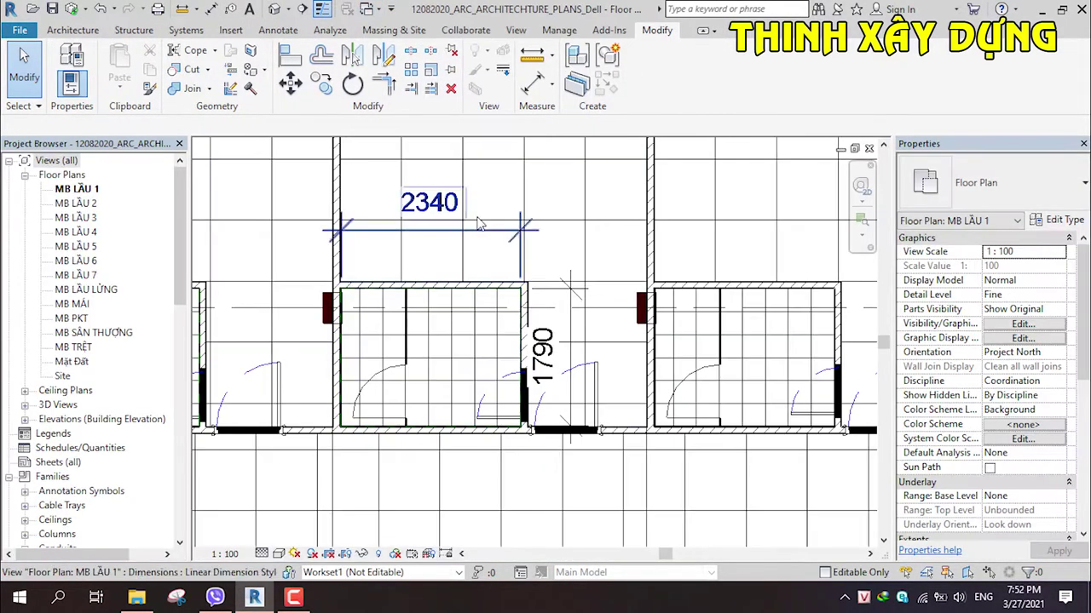
click(368, 9)
click(405, 47)
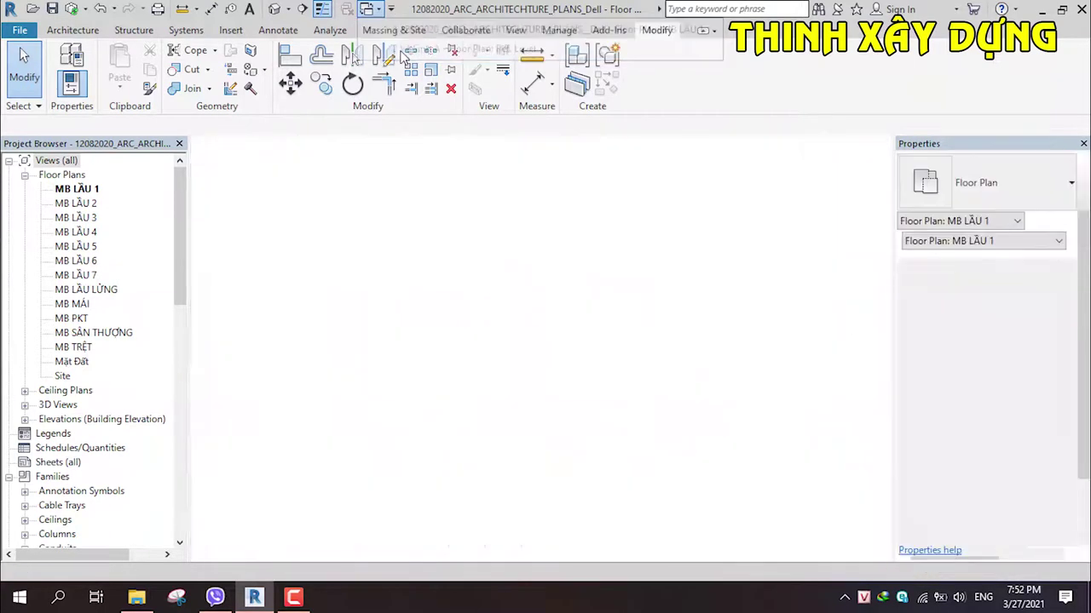
Step: Set the Chiều Sâu depth dimension to 1790
click(388, 394)
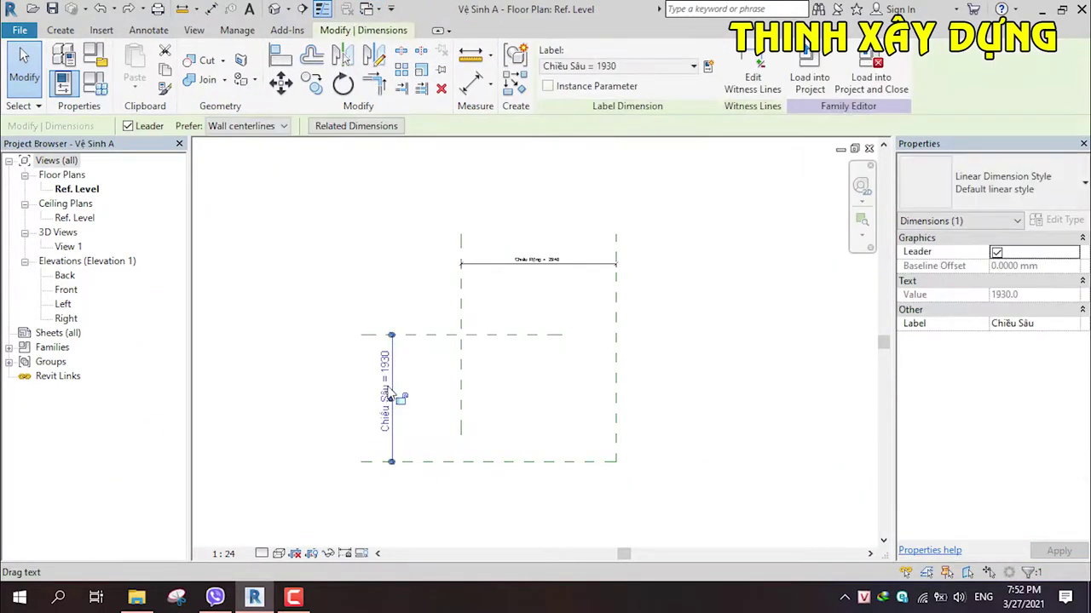
click(390, 392)
text(1790)
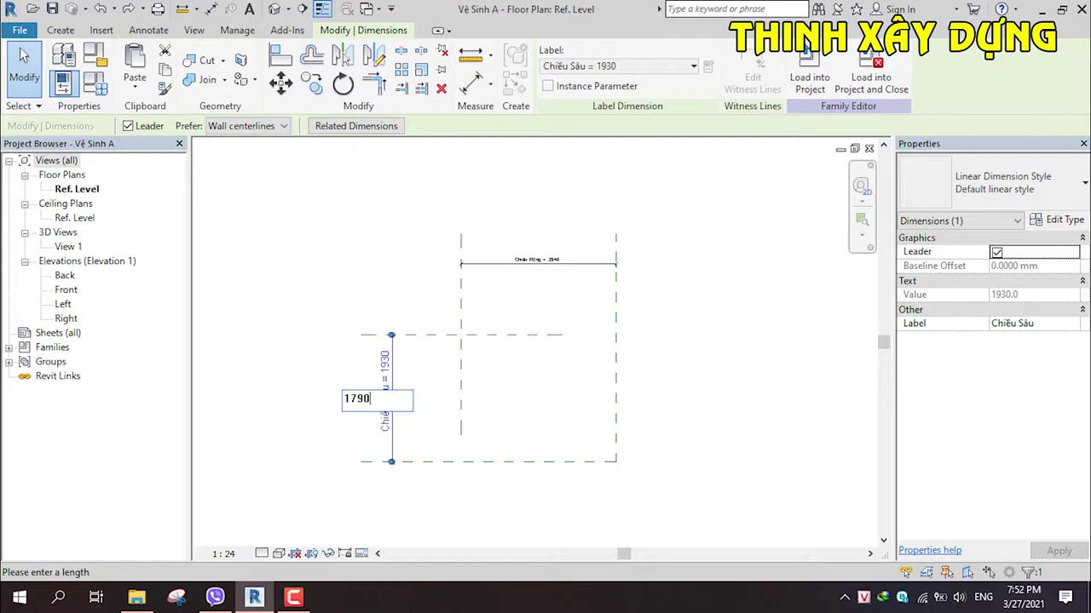
key(Return)
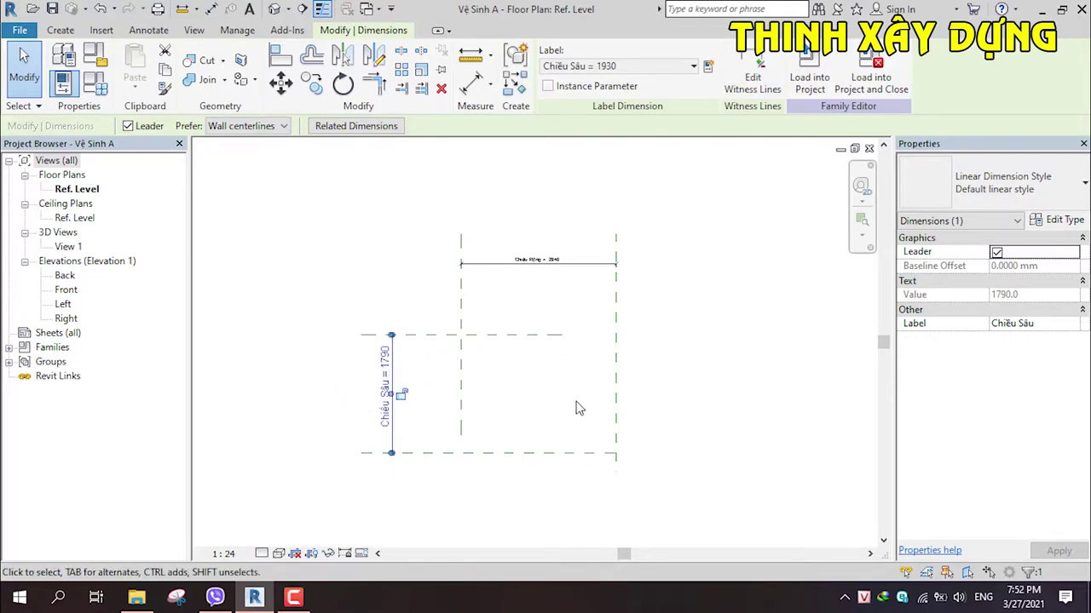
click(577, 406)
scroll(619, 460, up, 2)
click(614, 470)
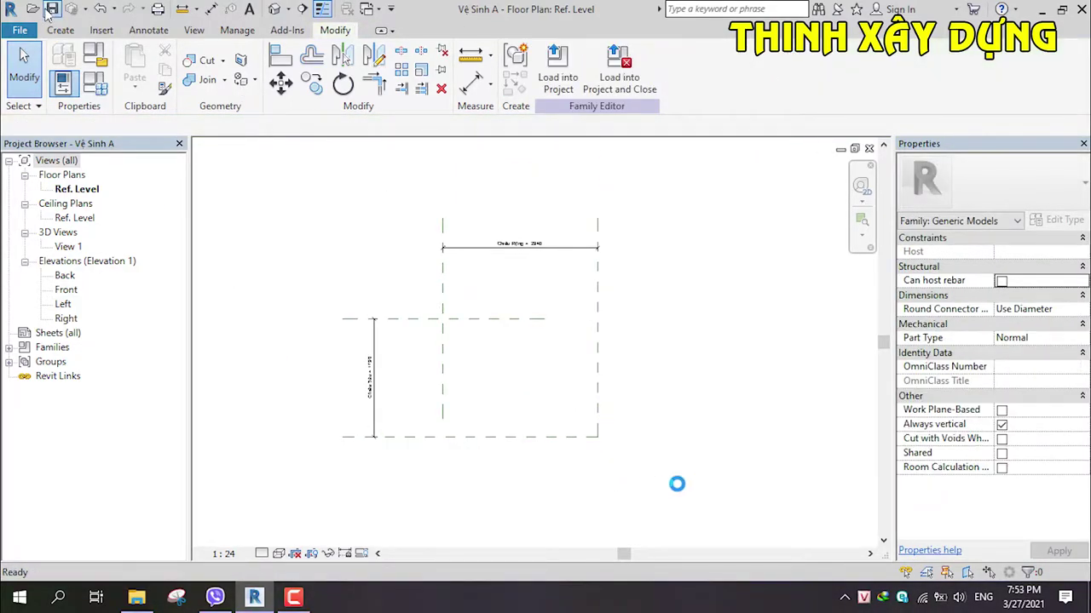
Step: Start a new reference plane with an offset of 850
scroll(511, 332, up, 2)
scroll(498, 328, up, 1)
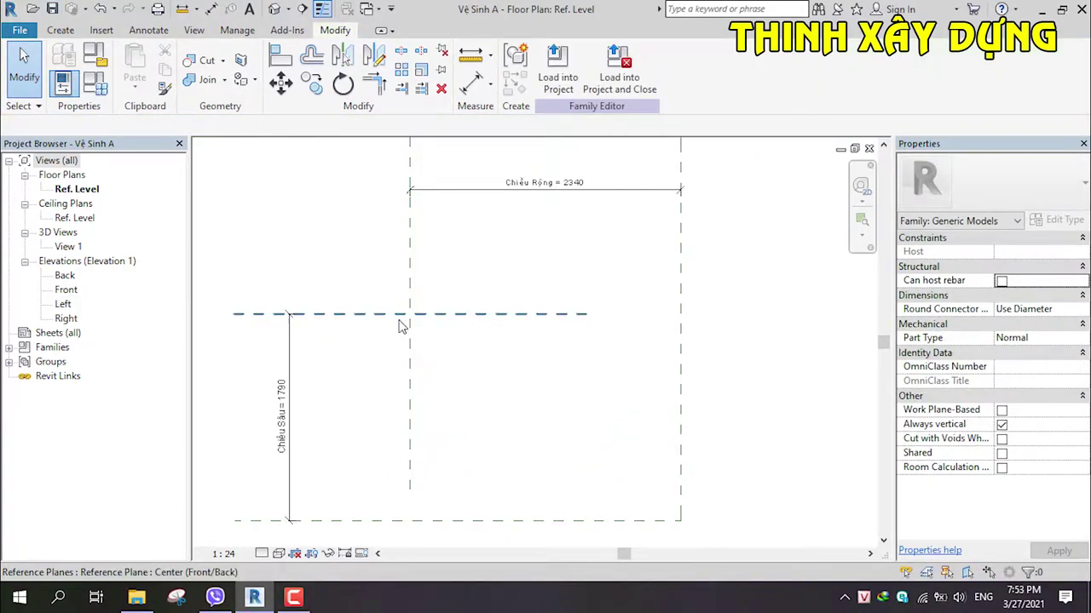
scroll(494, 326, up, 1)
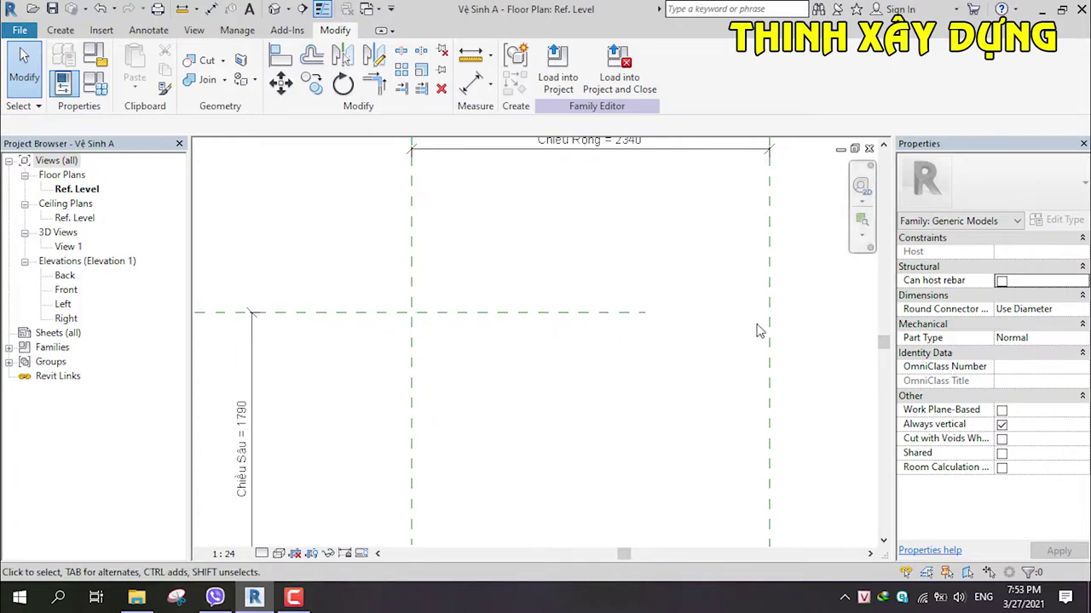
scroll(722, 353, down, 2)
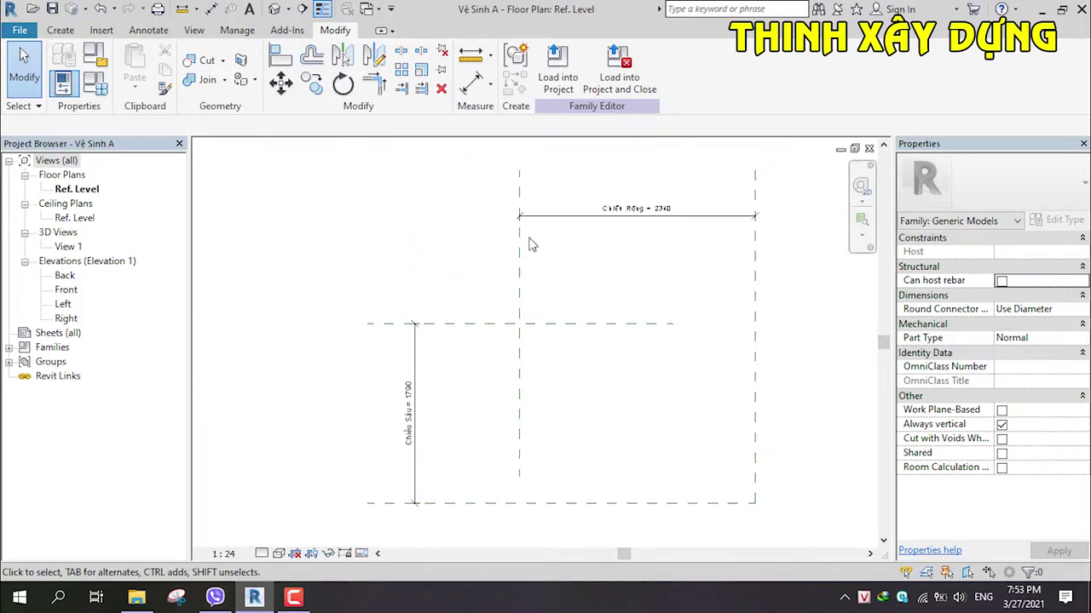
click(58, 32)
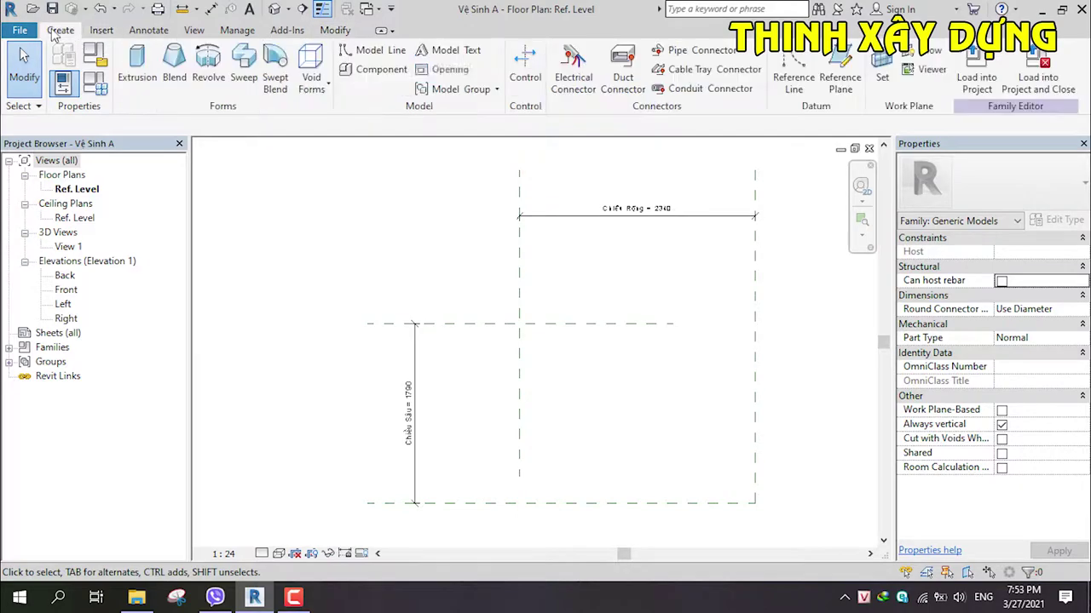
click(839, 77)
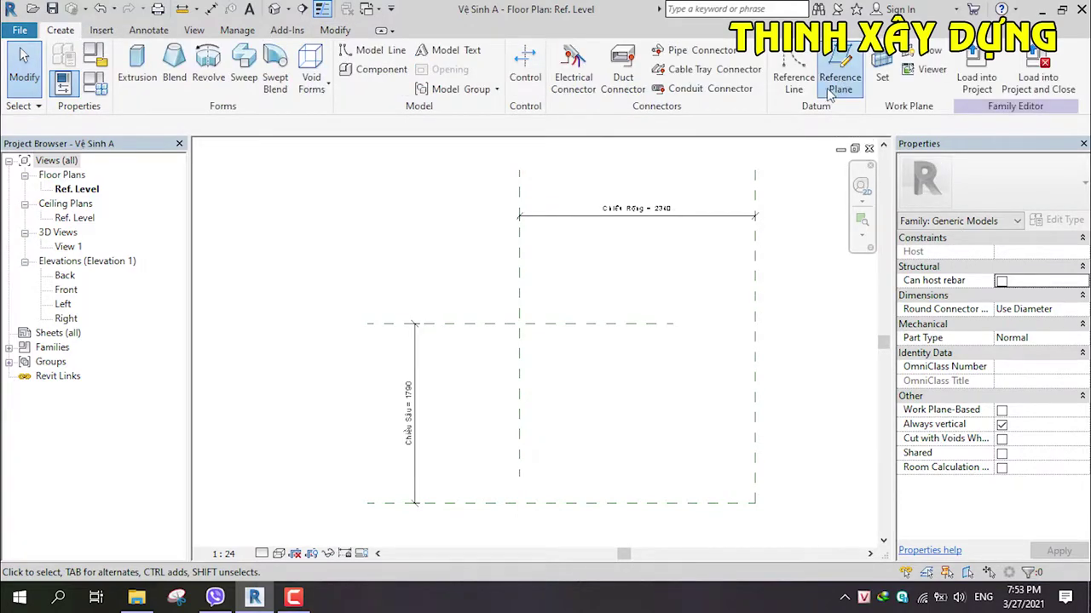
key(Escape)
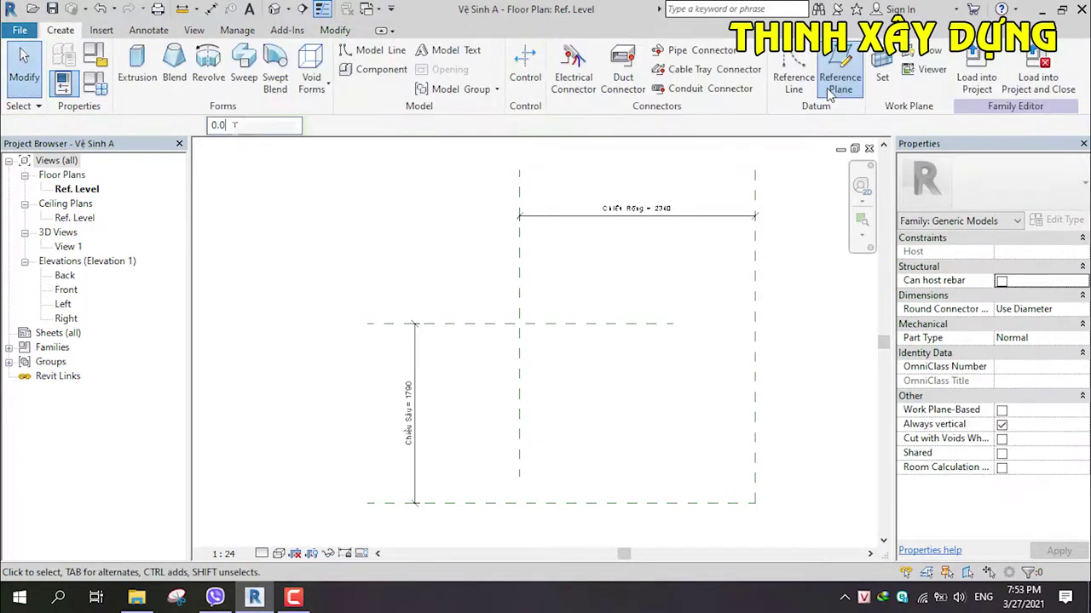
click(831, 89)
text(8)
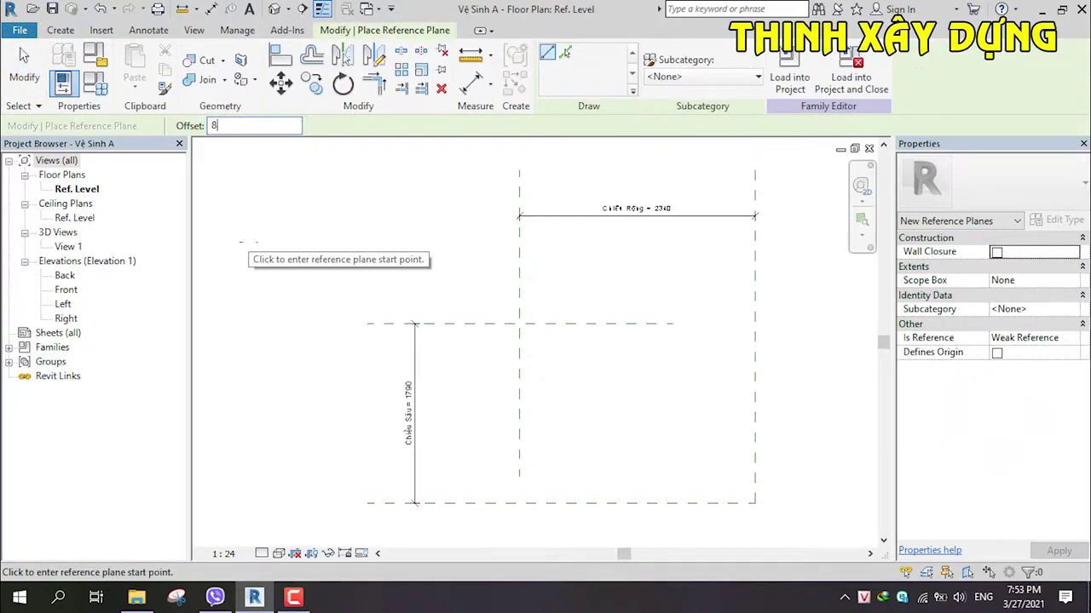
text(5)
key(Return)
key(BackSpace)
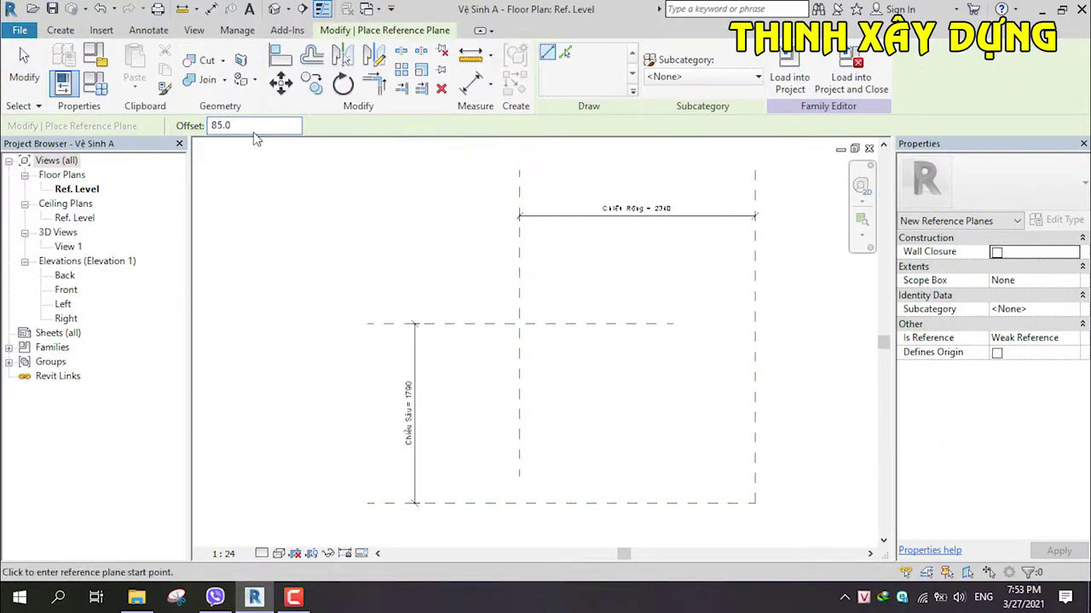
text(50)
key(Return)
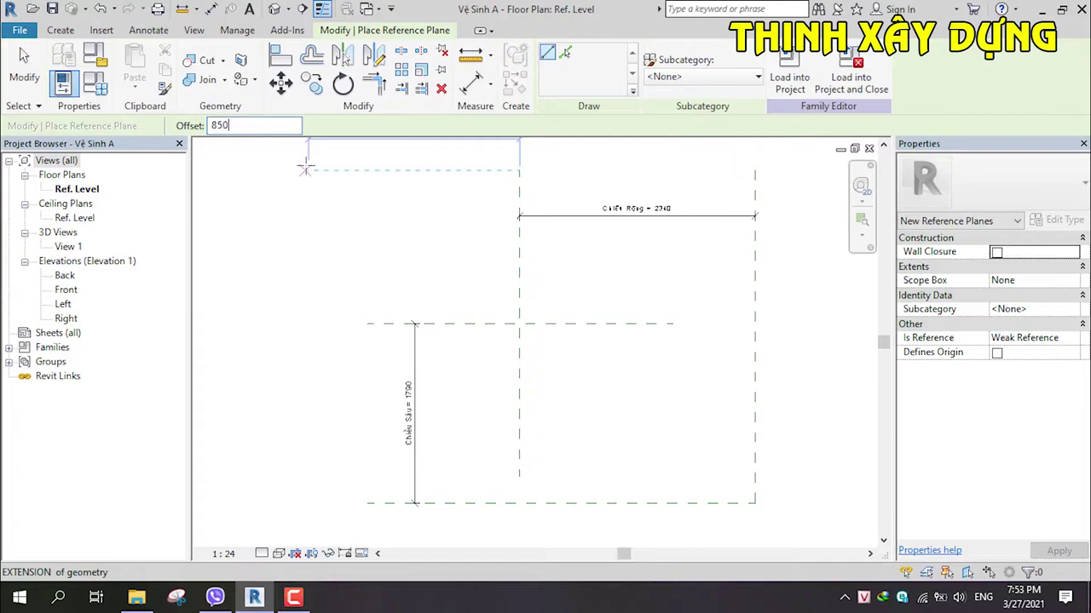
Step: Pick the Center (Left/Right) plane to add a reference plane 850 to its right
click(571, 55)
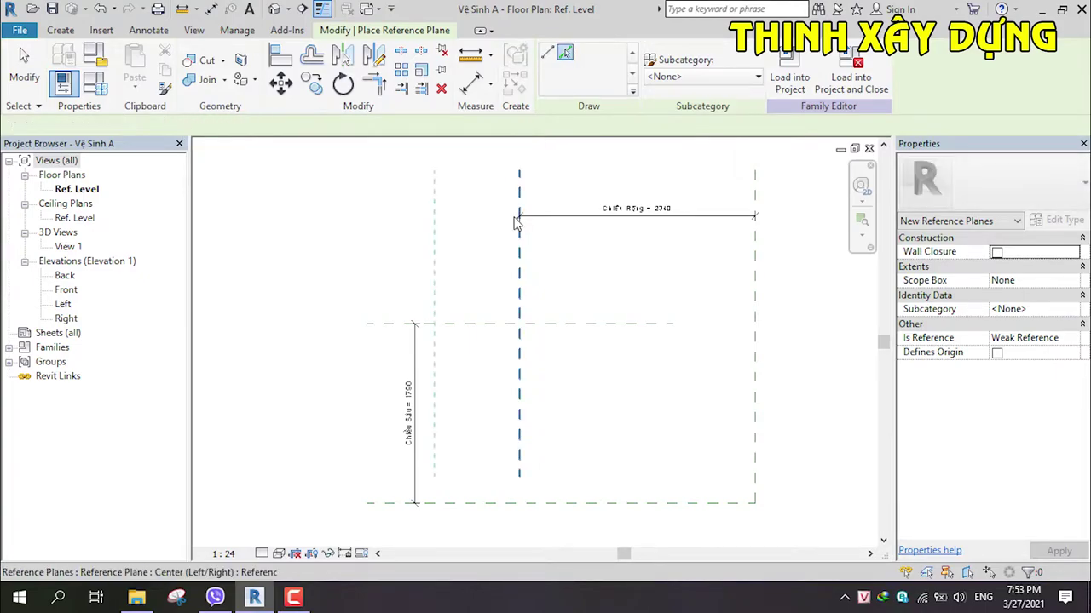
click(521, 361)
key(Escape)
key(Escape)
scroll(585, 361, up, 2)
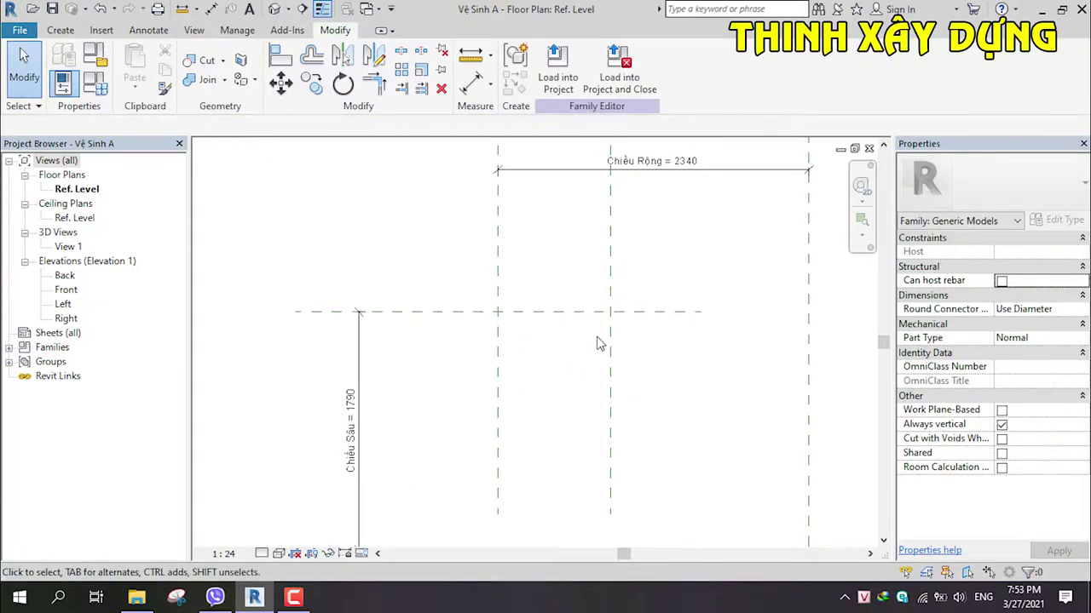
scroll(575, 368, down, 1)
scroll(584, 370, up, 1)
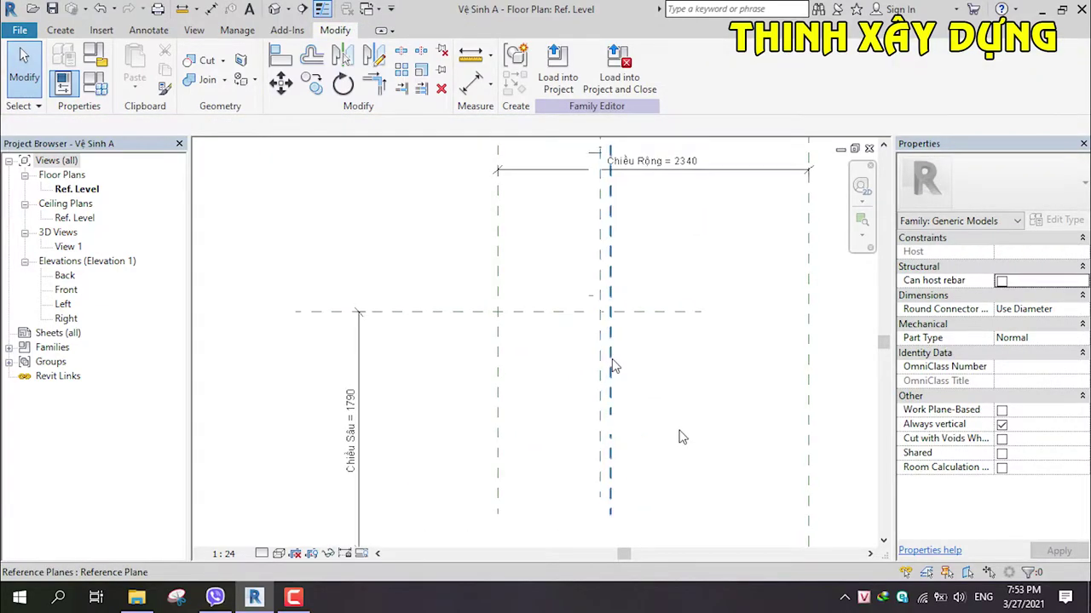
click(59, 34)
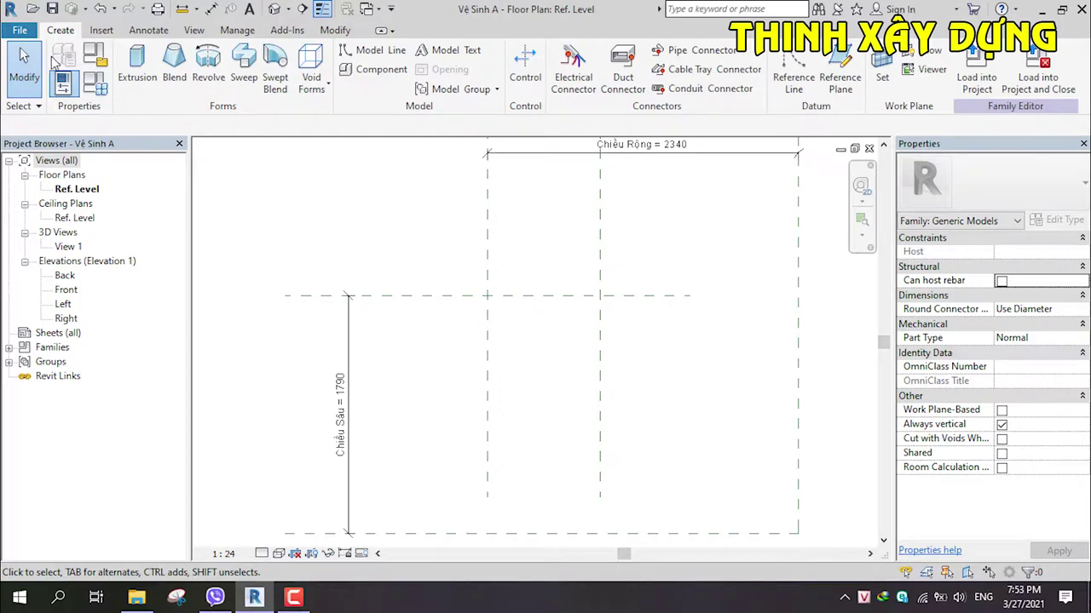
Step: Begin loading a family and browse to Plumbing > Architectural > Fixtures > Water Closets
click(367, 74)
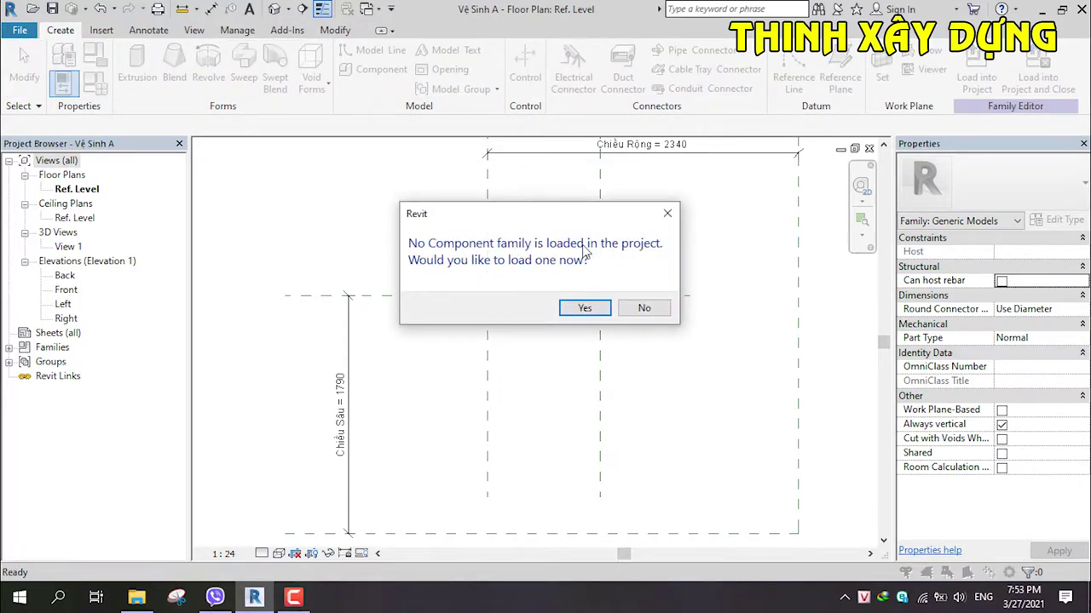
click(585, 309)
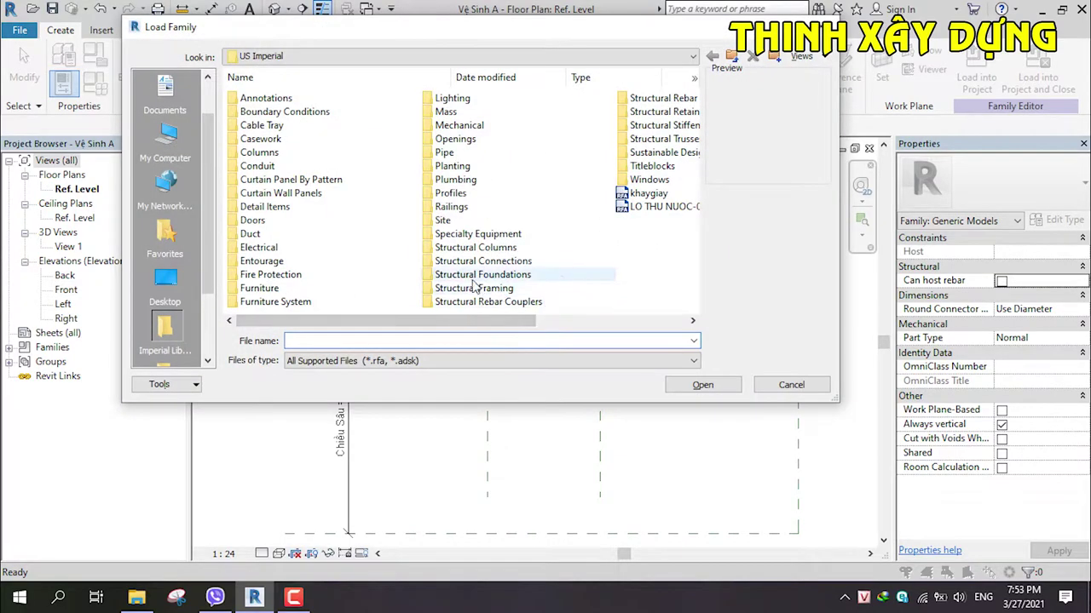
double_click(454, 179)
double_click(266, 99)
double_click(256, 113)
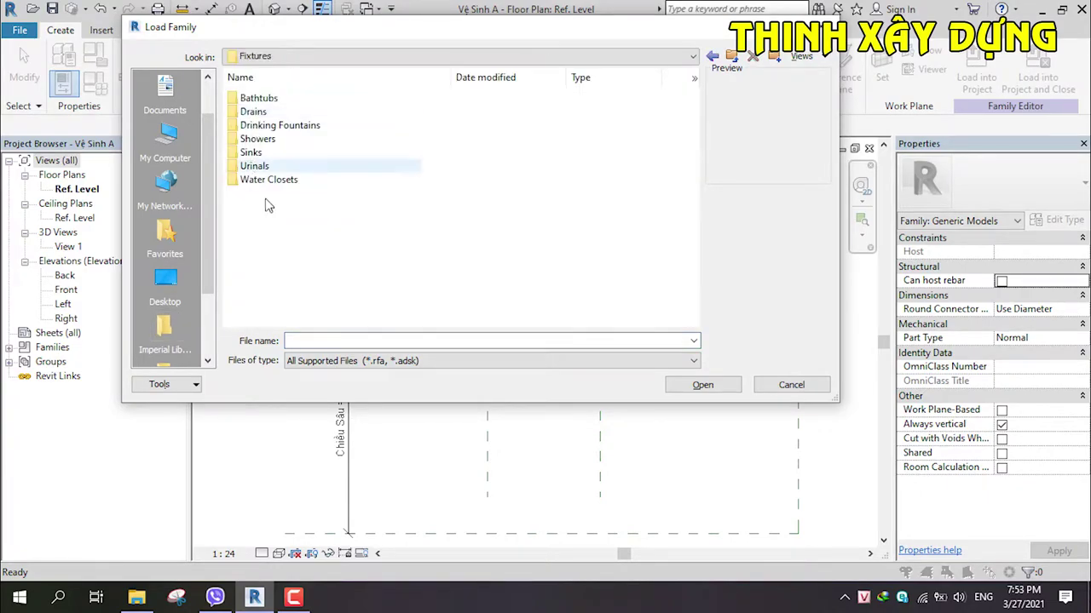
double_click(265, 179)
Step: Load Toilet-Domestic-3D and place the toilet against the top reference plane
click(256, 99)
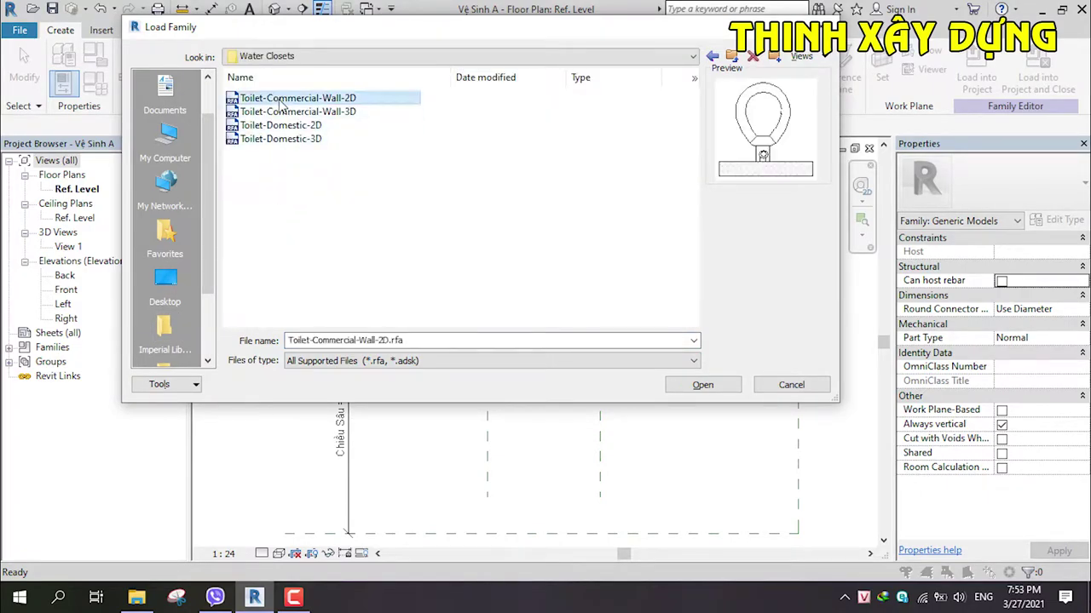
click(256, 111)
click(281, 140)
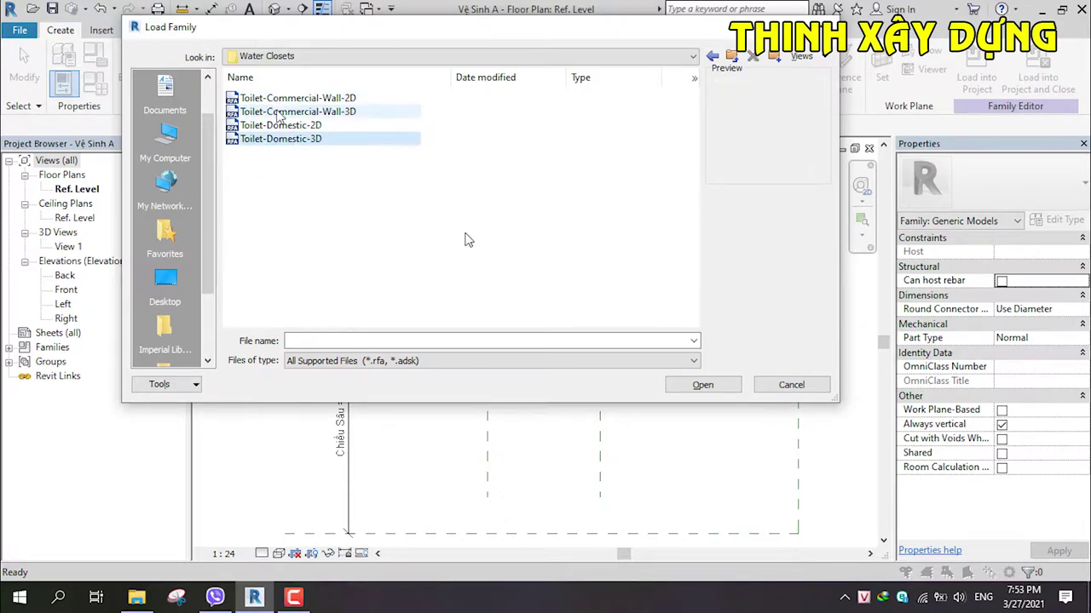
click(305, 126)
click(334, 139)
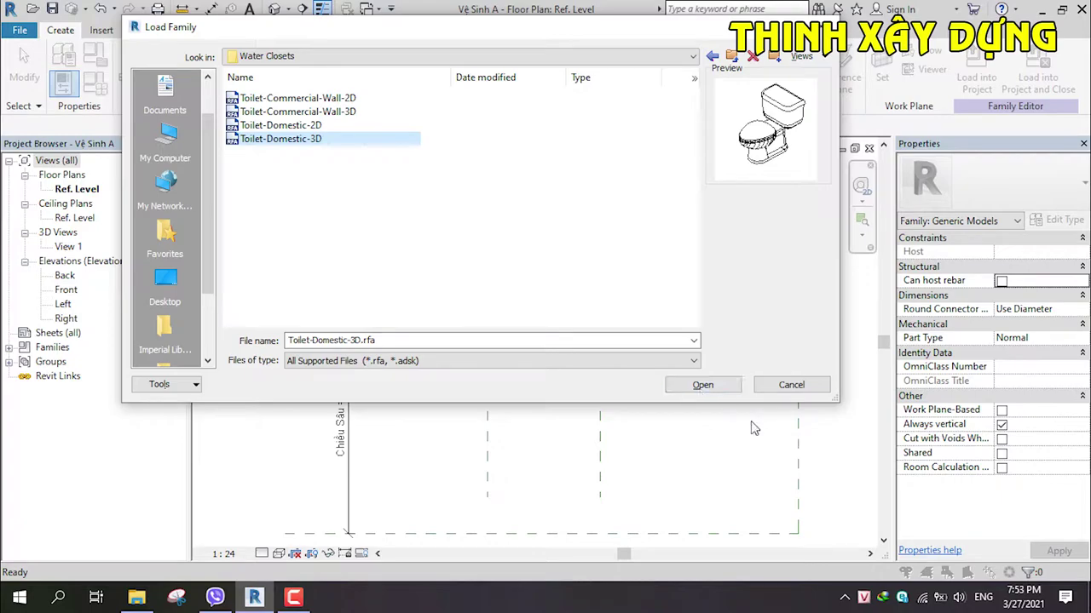
click(702, 388)
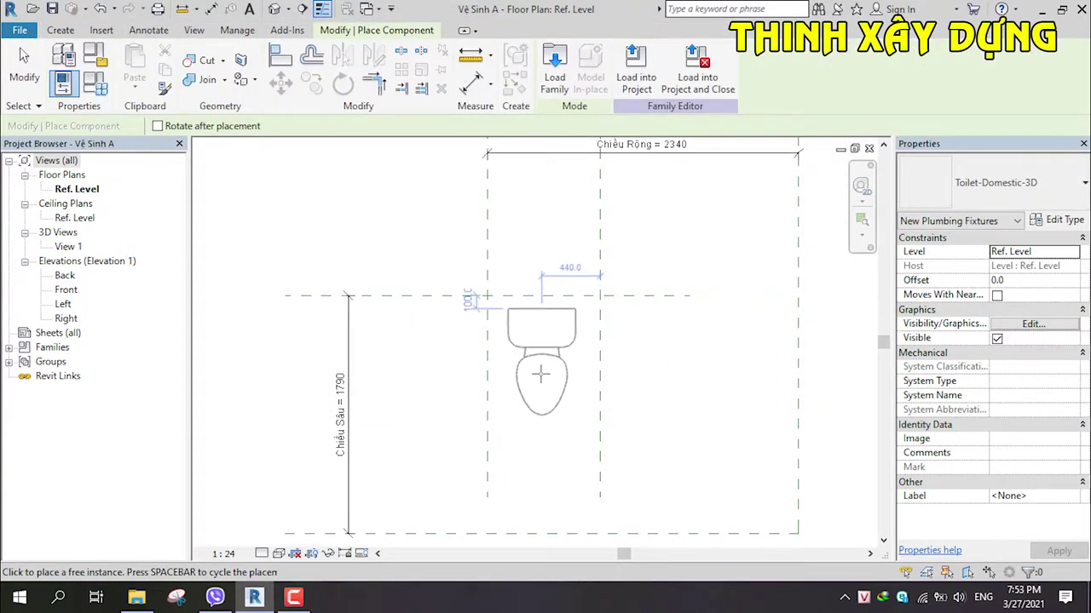
click(667, 366)
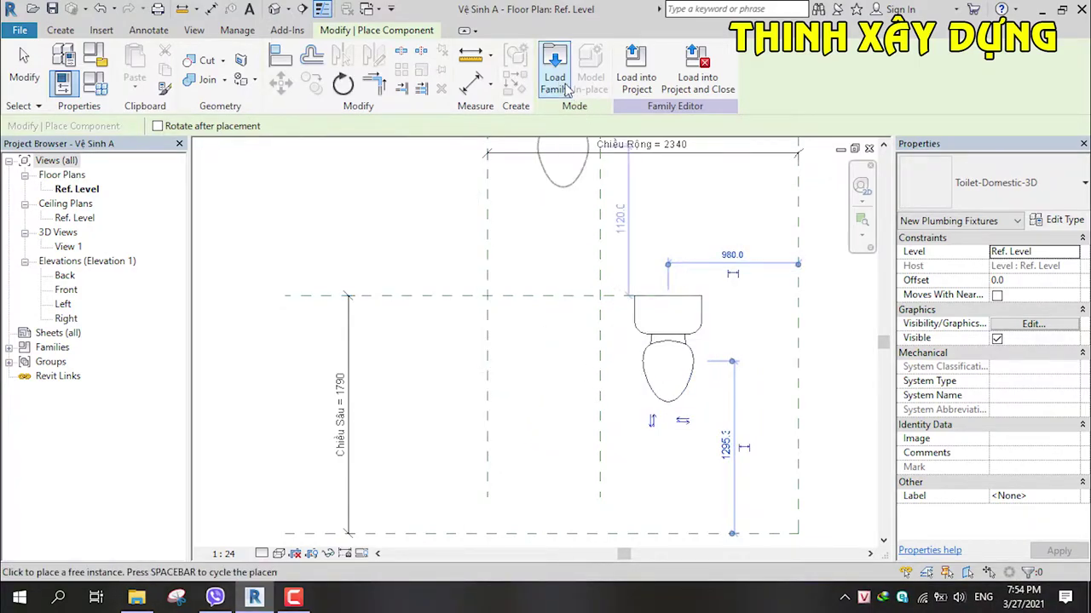
key(Escape)
key(Escape)
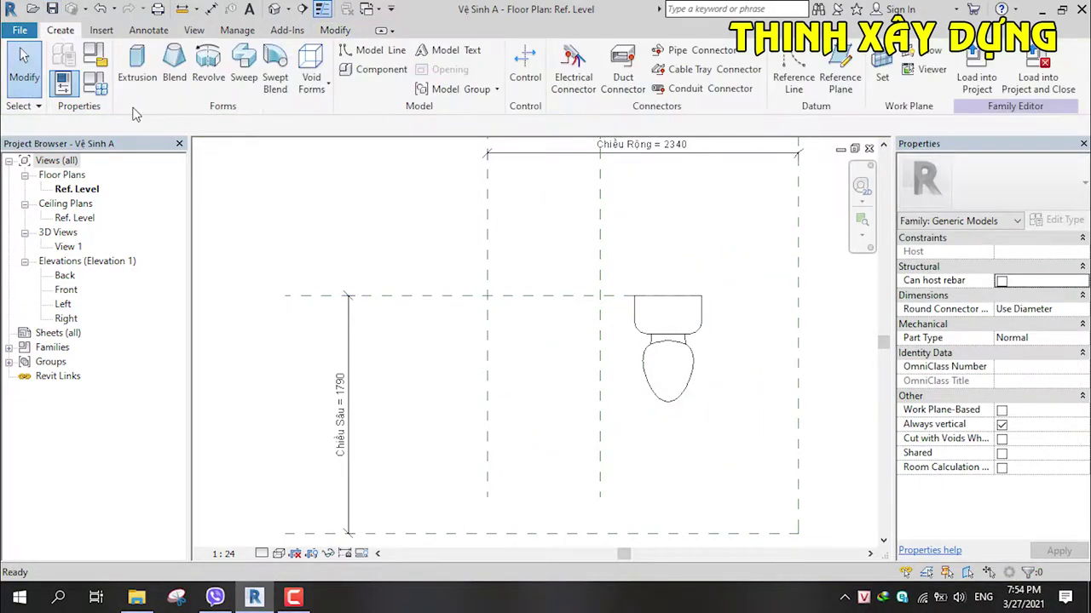
click(378, 75)
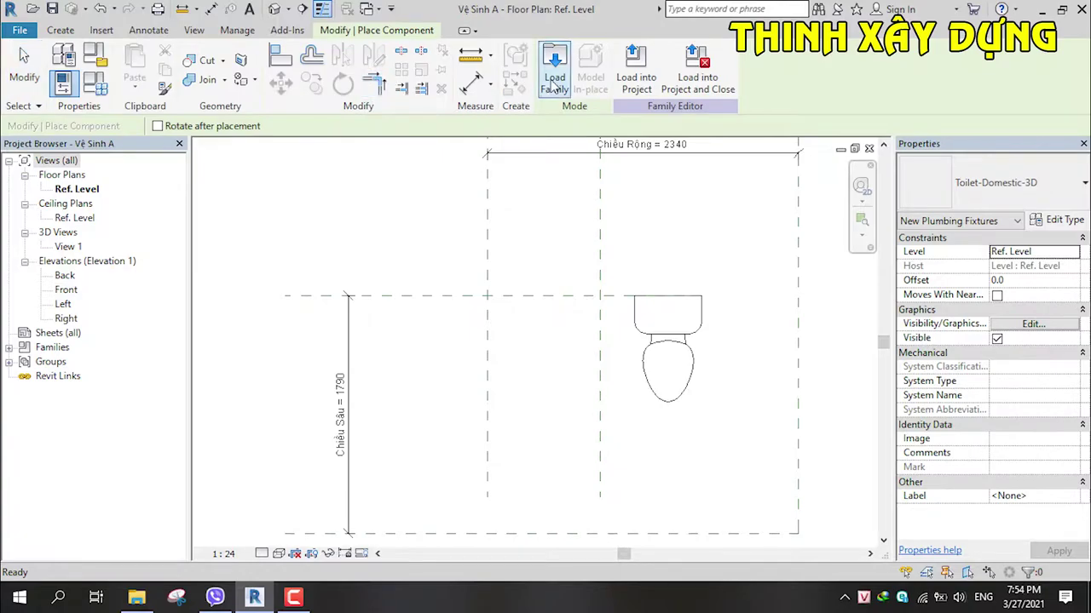
Step: Browse the DU LIEU (F:) drive to the Tu lieu Revit folder in Load Family
click(554, 72)
click(280, 55)
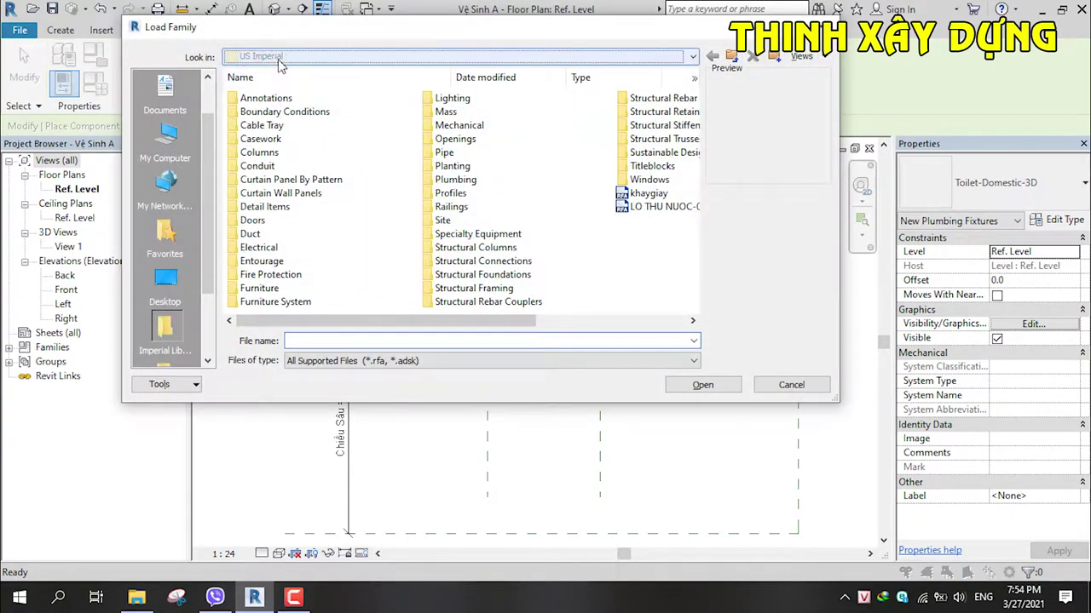
click(298, 174)
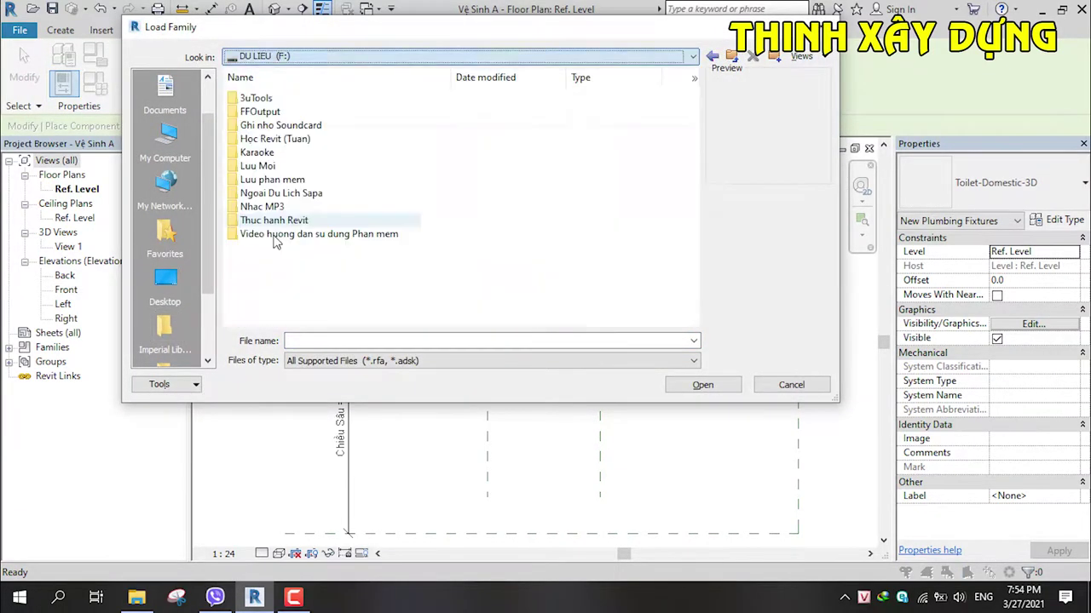
double_click(265, 168)
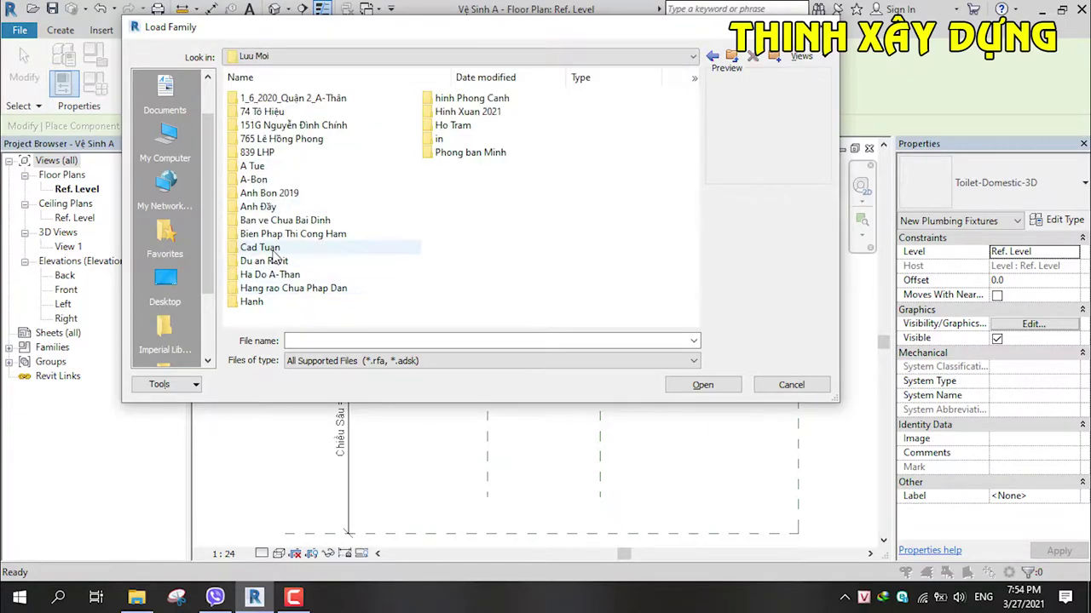
double_click(271, 265)
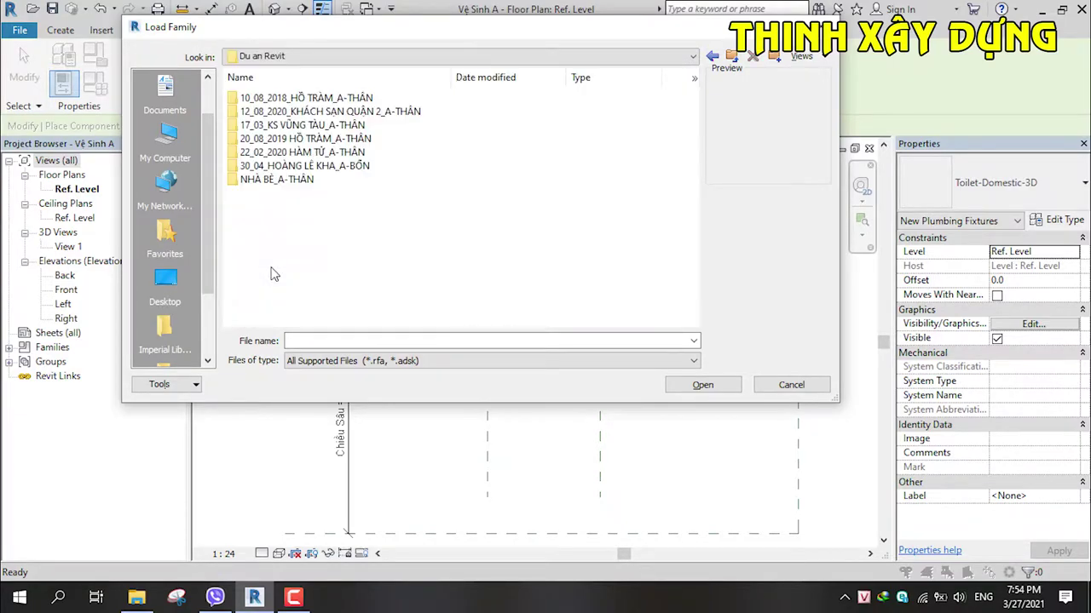
click(711, 56)
double_click(454, 141)
double_click(261, 100)
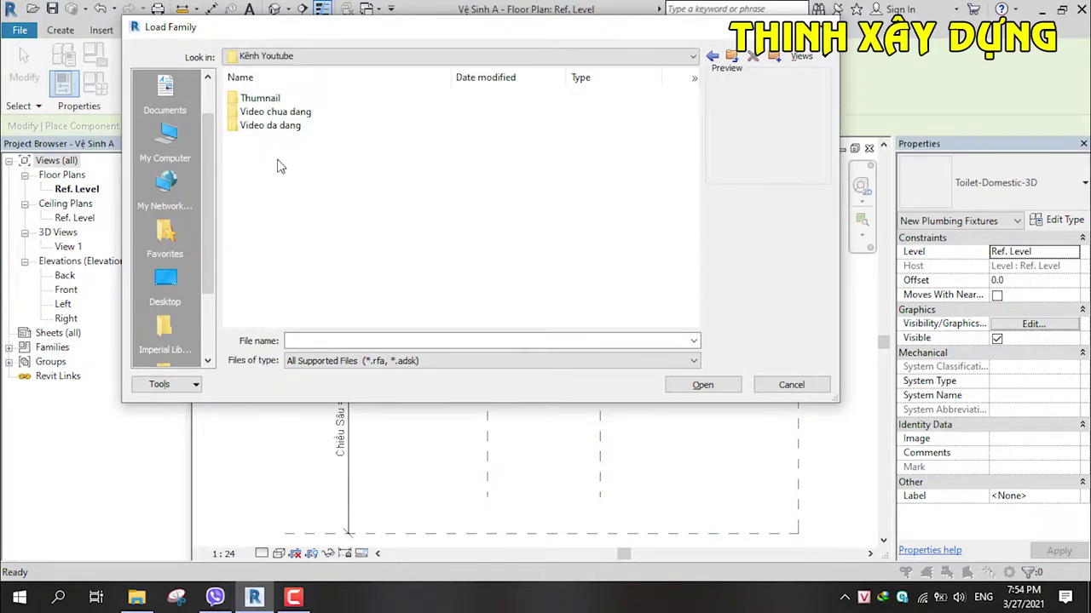
double_click(272, 111)
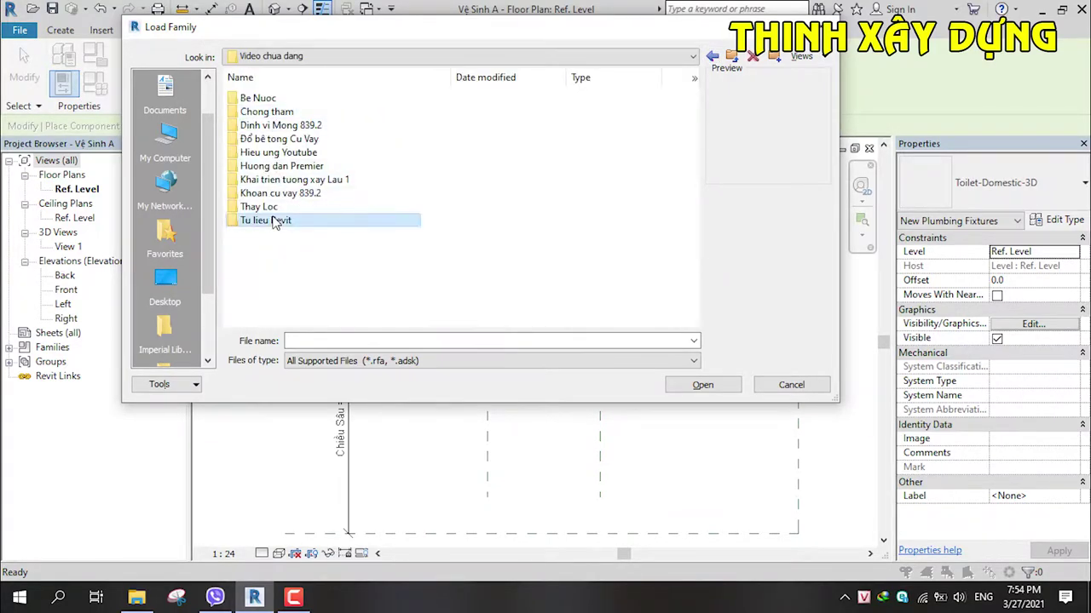
double_click(281, 222)
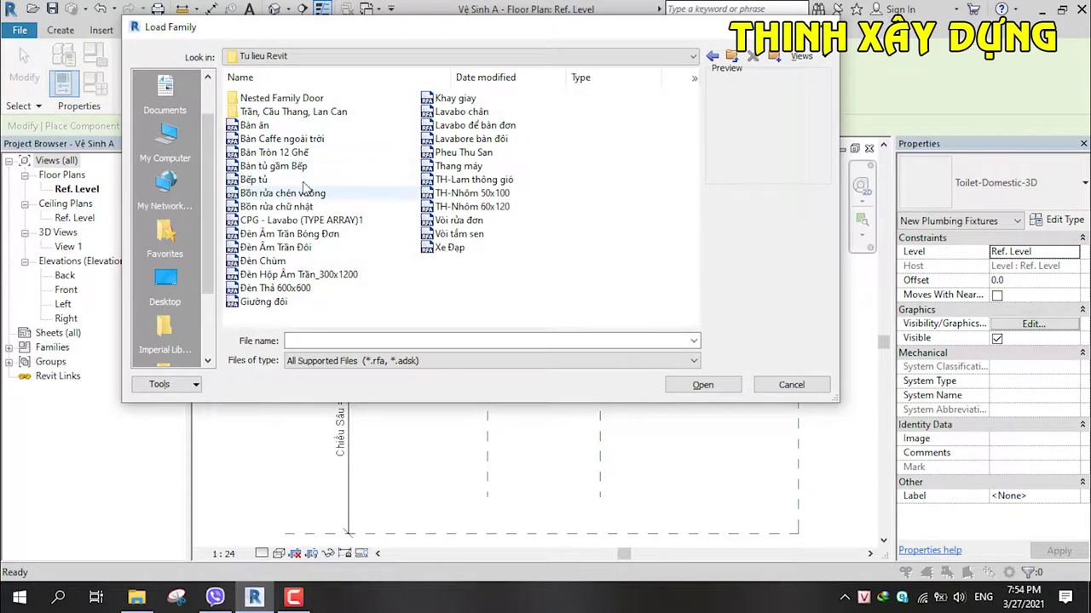
Step: Select Khay giay, Lavabo chân, Pheu Thu San and Vòi tắm sen and load them
click(452, 112)
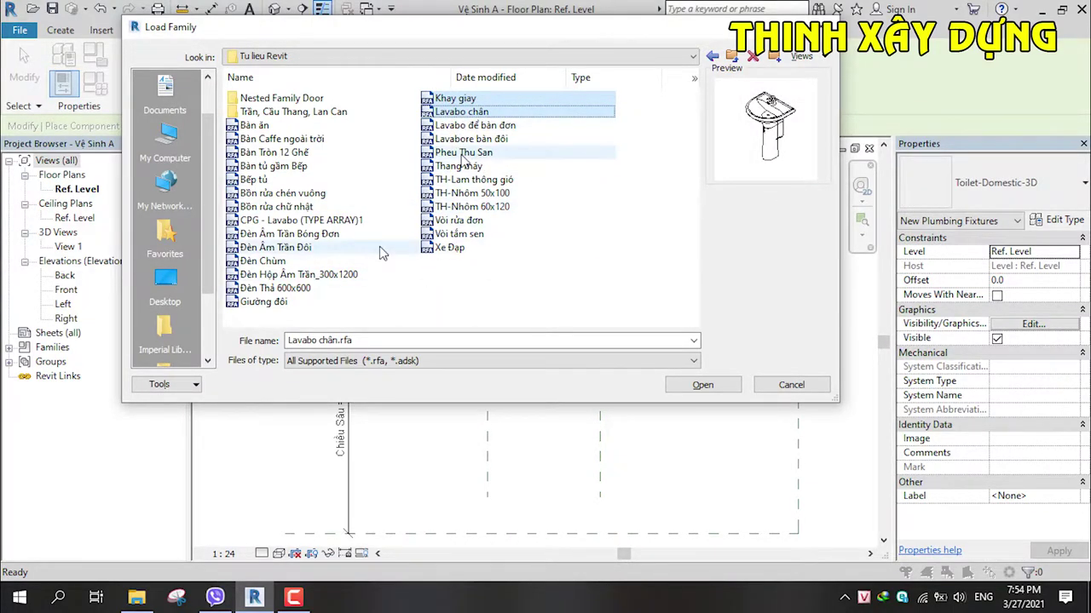
click(462, 155)
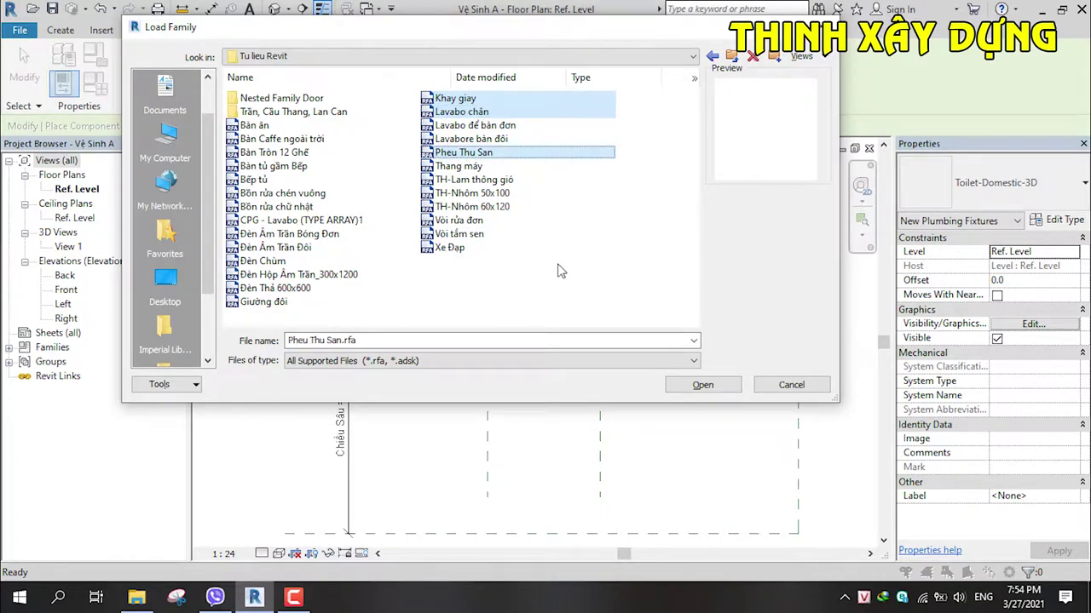
click(471, 235)
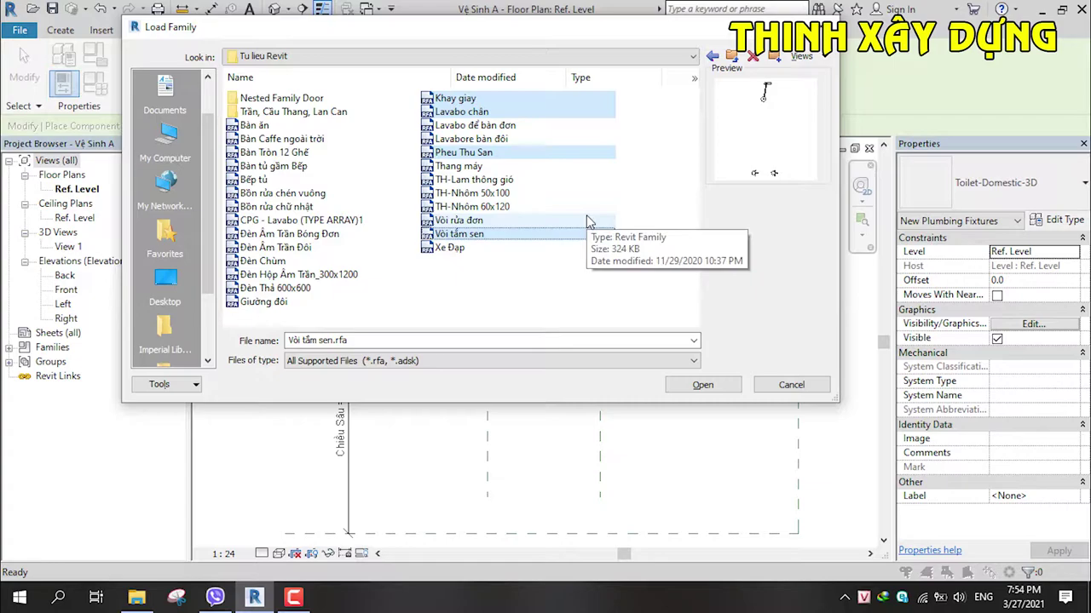
click(699, 384)
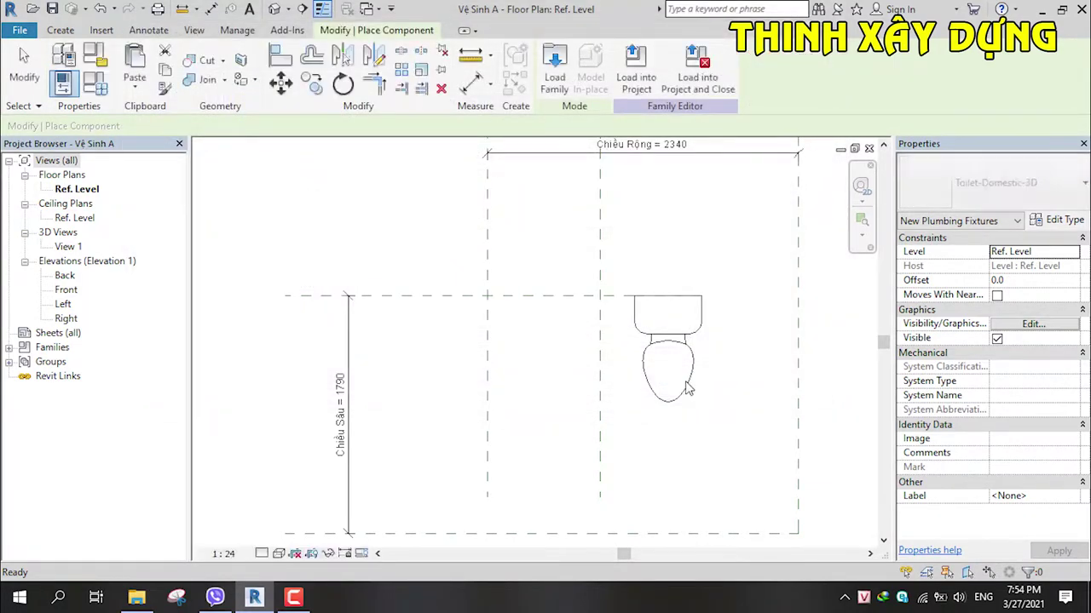
Step: Start placing a component and choose the Handle_shower type
key(Escape)
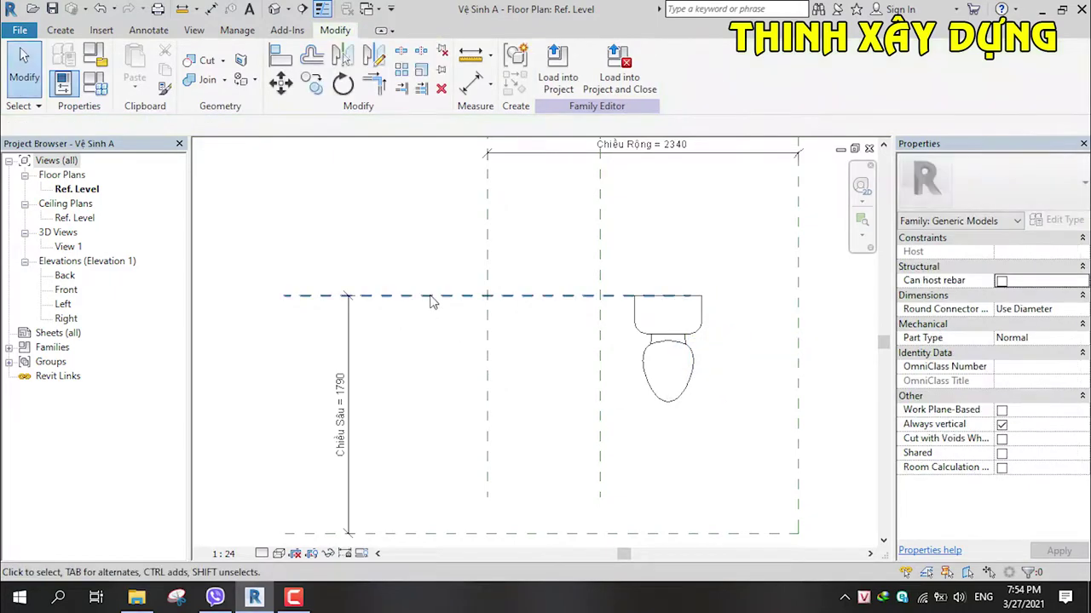
click(65, 31)
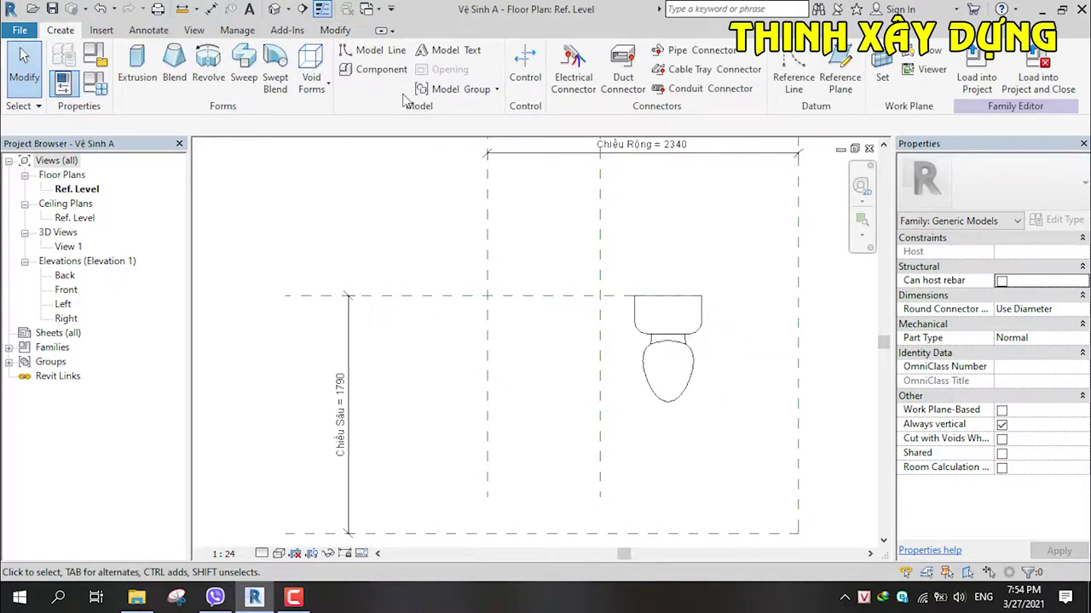
click(385, 78)
click(1018, 177)
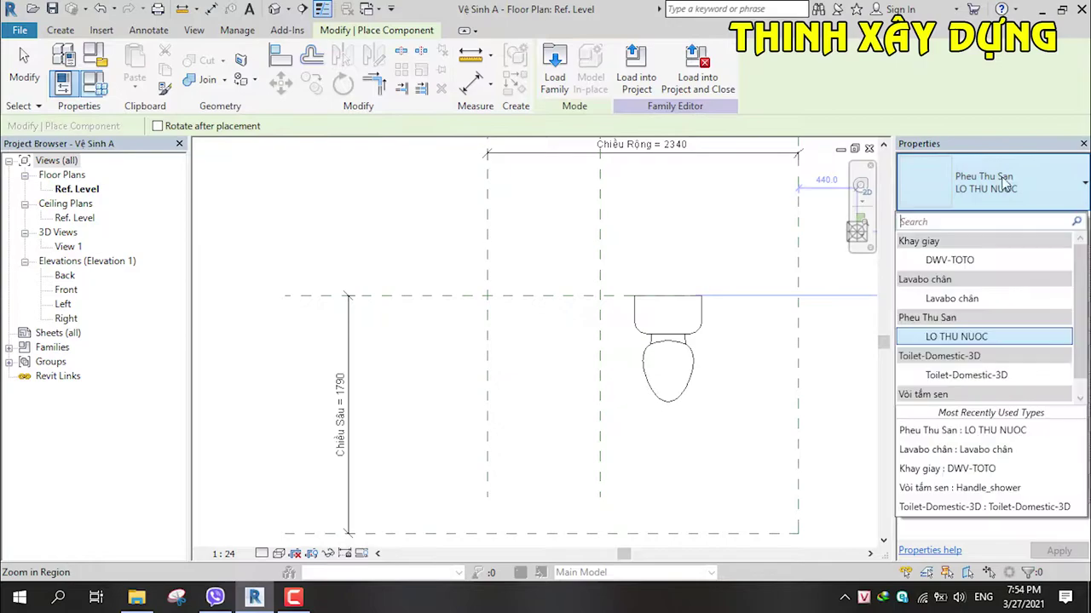
scroll(960, 358, down, 1)
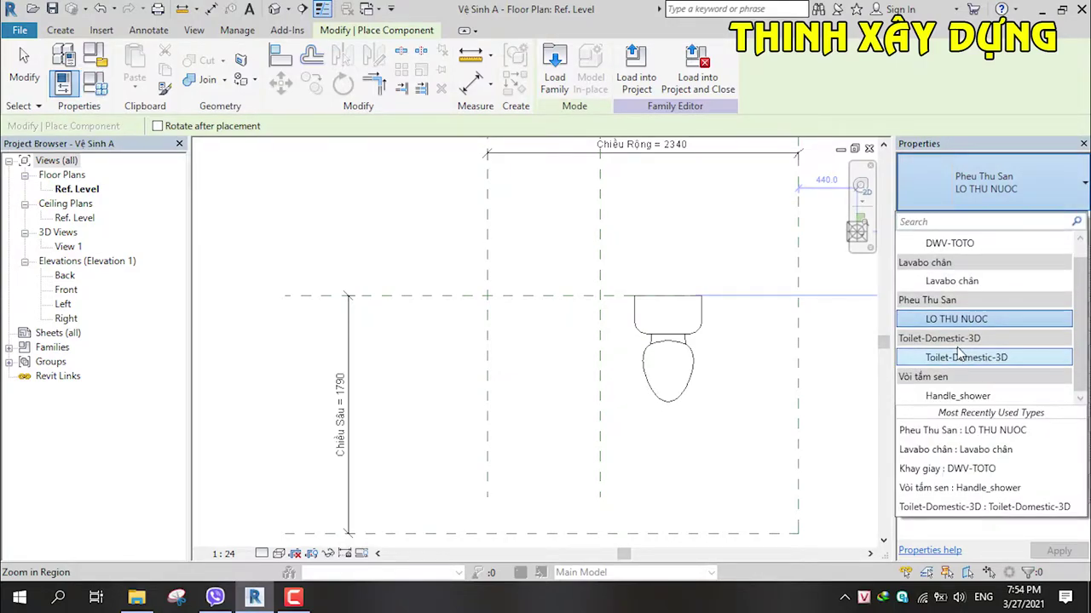
drag(957, 349, 964, 381)
click(967, 403)
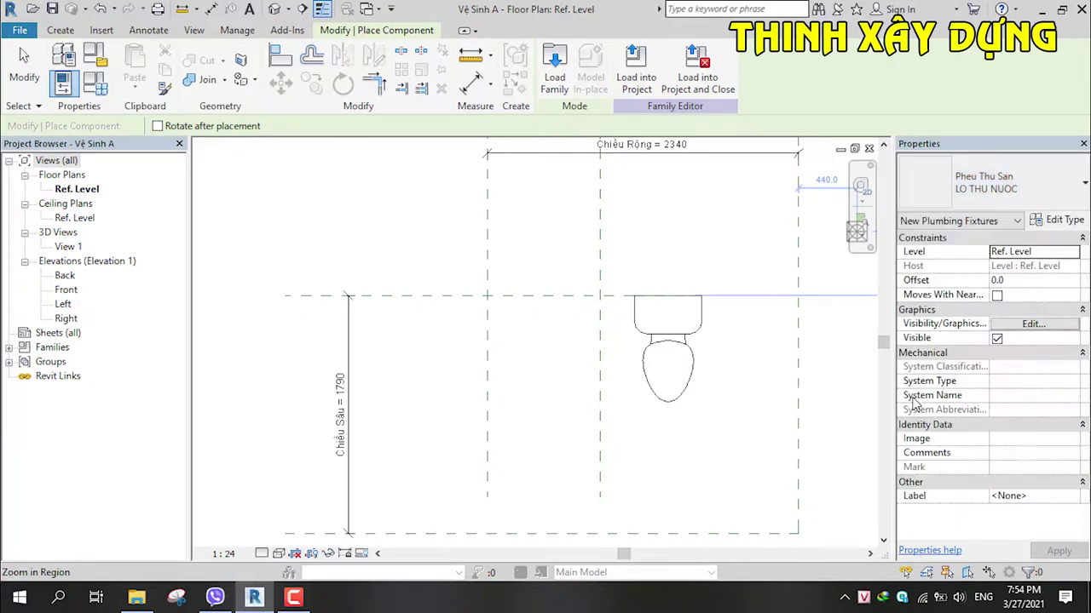
Step: Rotate the shower faucet and place it on the top reference plane
scroll(505, 323, up, 1)
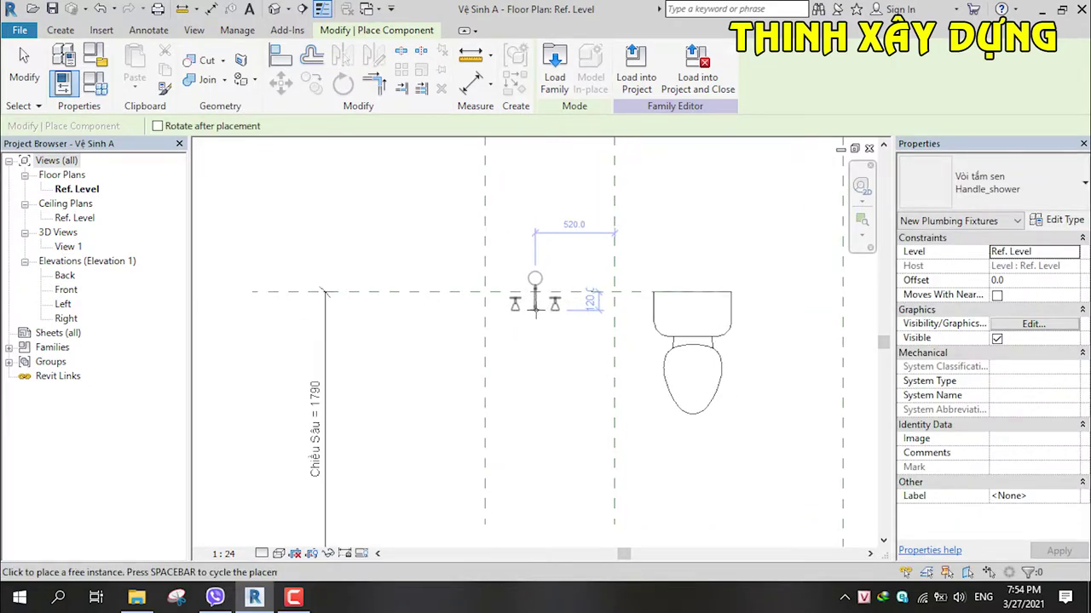
scroll(511, 324, down, 1)
key(space)
scroll(535, 310, up, 1)
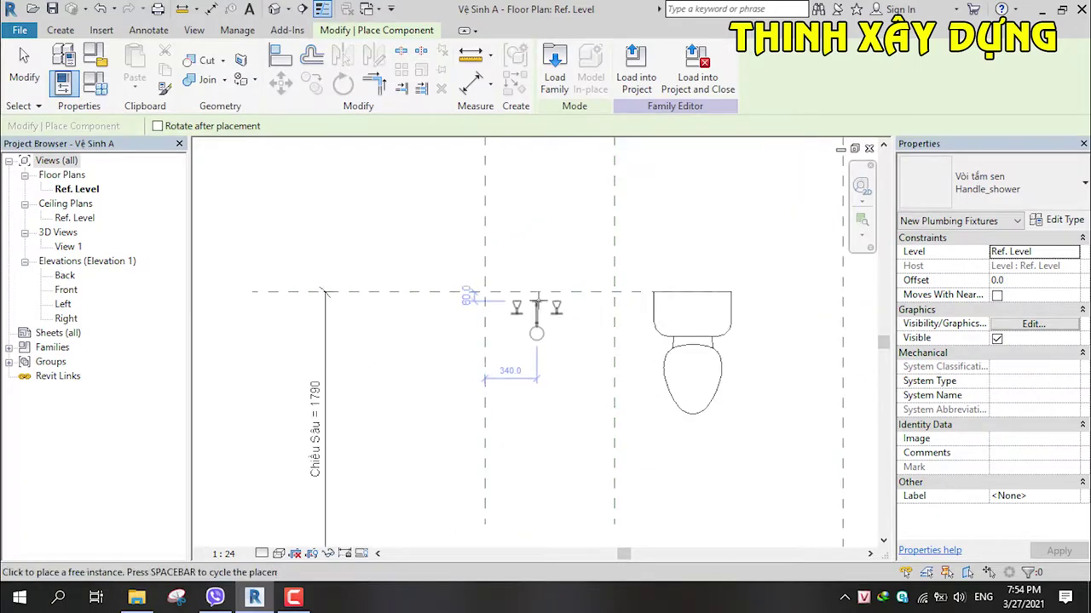
click(543, 294)
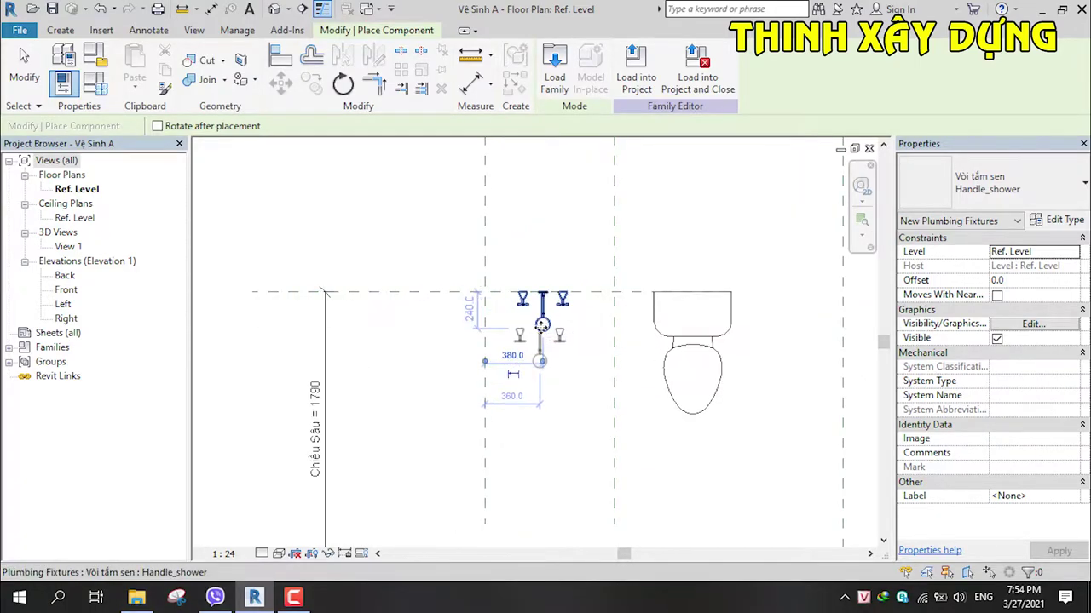
key(Escape)
key(Escape)
scroll(601, 290, down, 1)
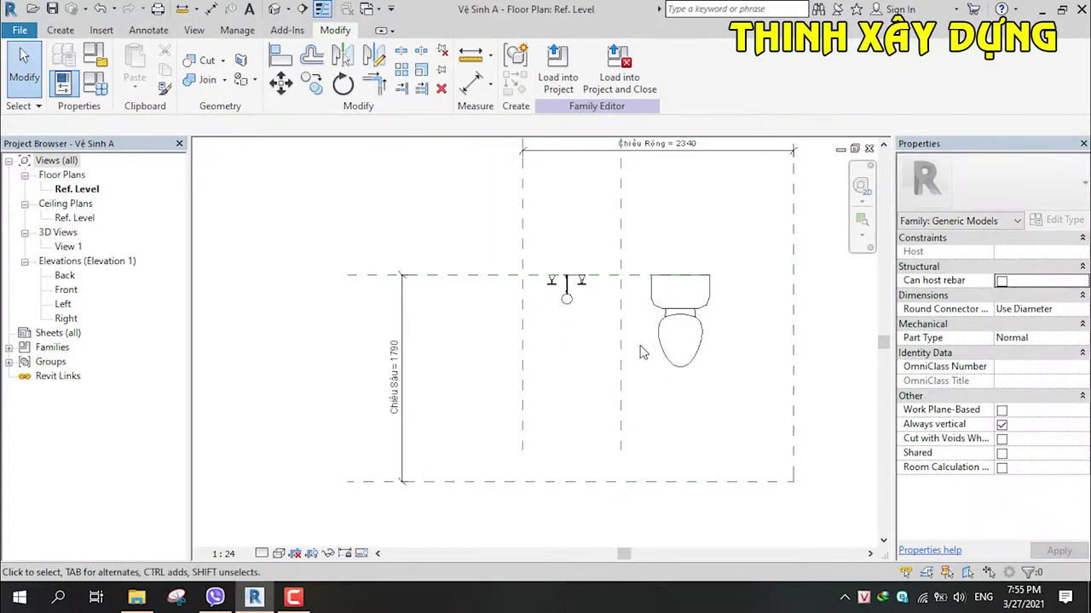
Step: Use CM to place a component and choose the LO THU NUOC floor drain type
key(c)
key(m)
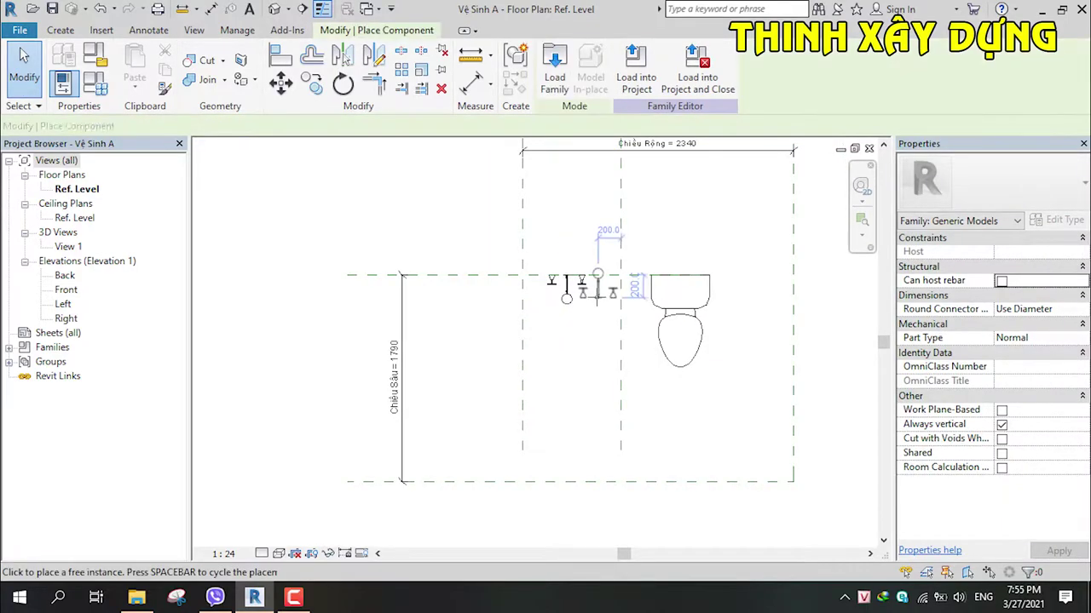
click(1006, 186)
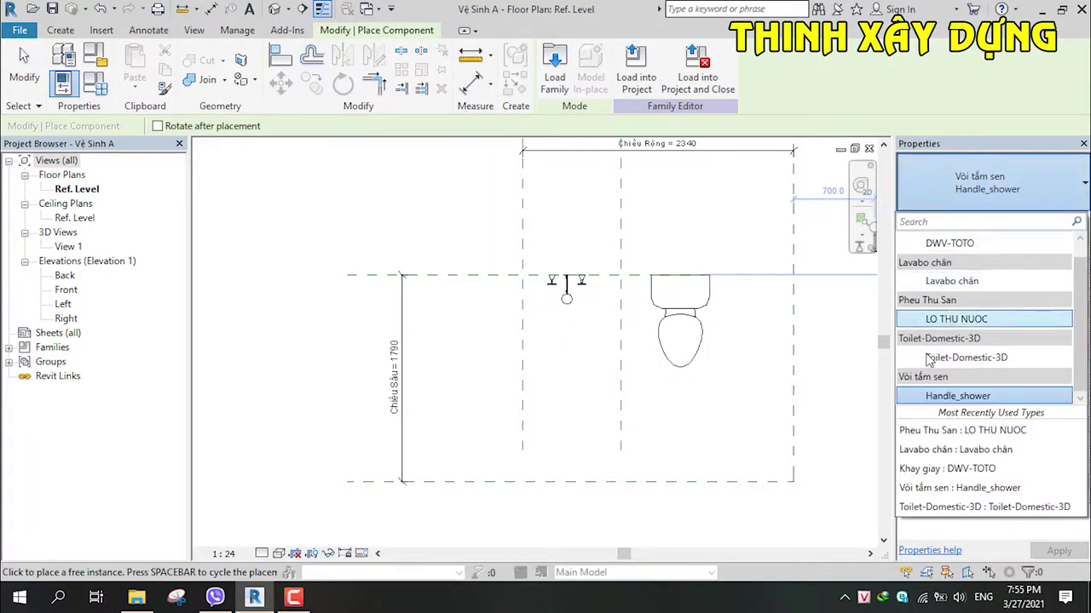
scroll(953, 358, up, 1)
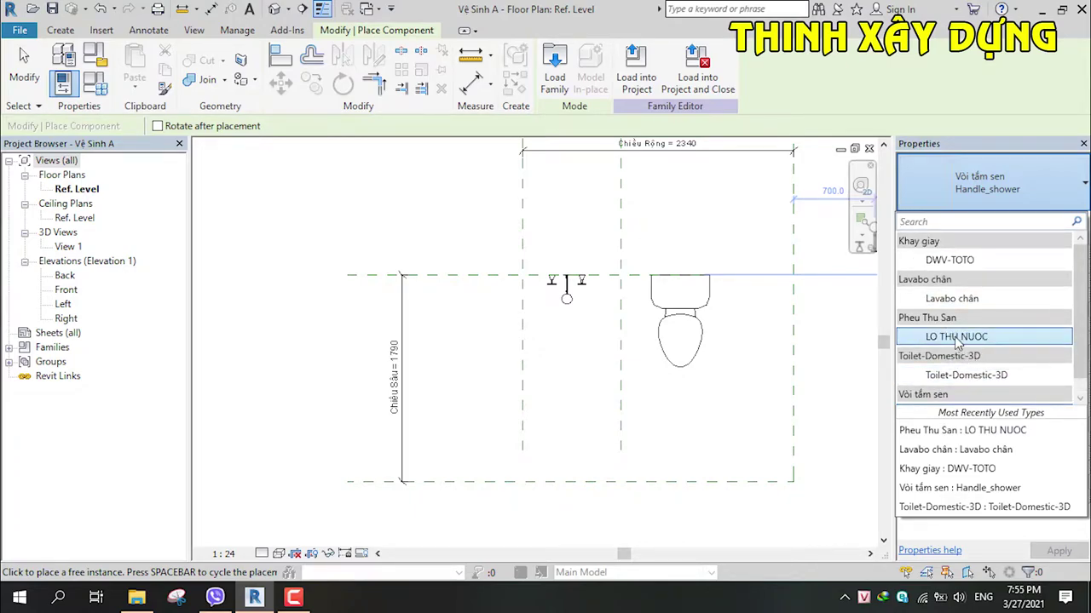
click(956, 338)
Step: Place the LO THU NUOC floor drain beside the shower faucet
scroll(605, 289, up, 2)
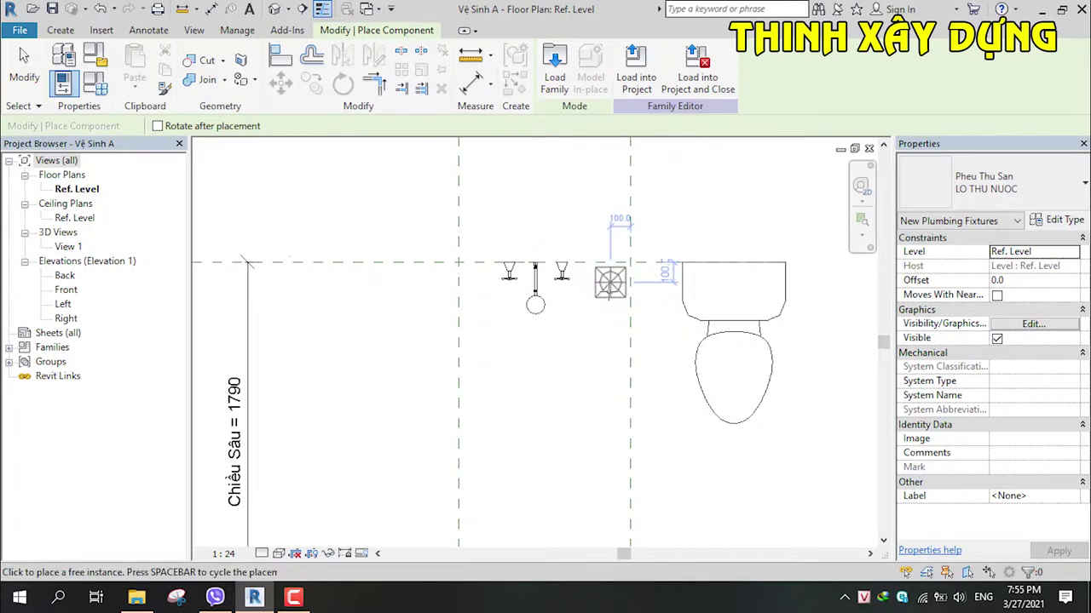
click(606, 277)
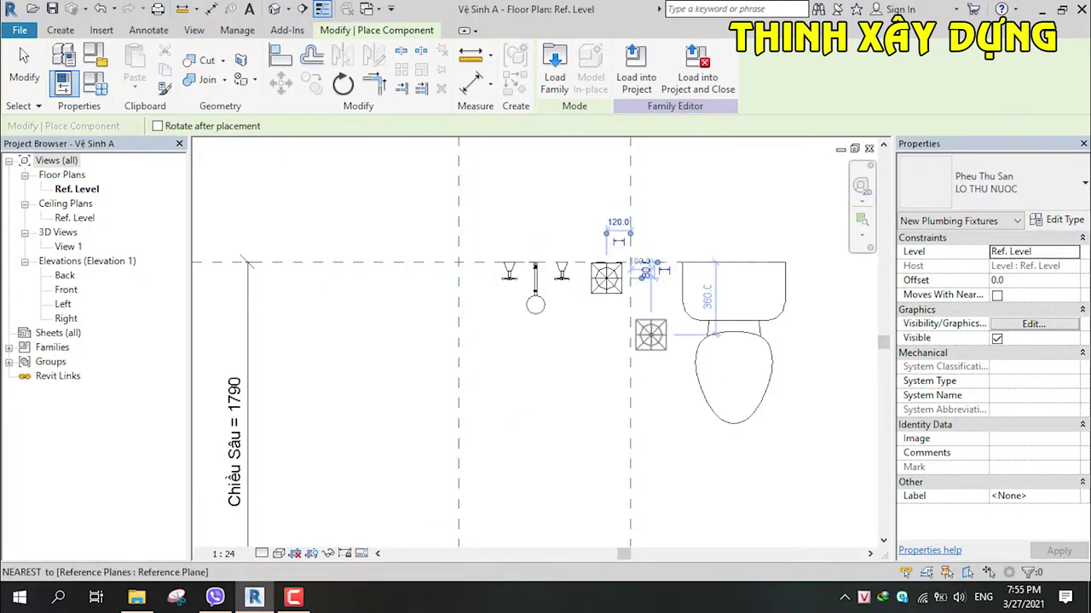
scroll(807, 322, down, 1)
Step: Place a rotated Lavabo chân basin to the right of the toilet
click(986, 182)
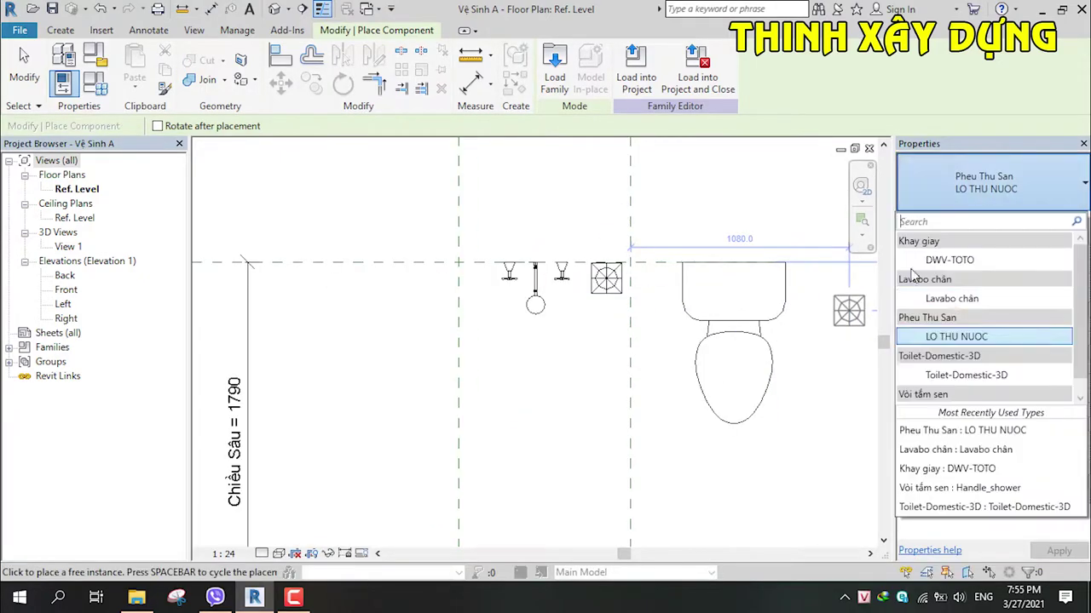
middle_drag(808, 315, 743, 323)
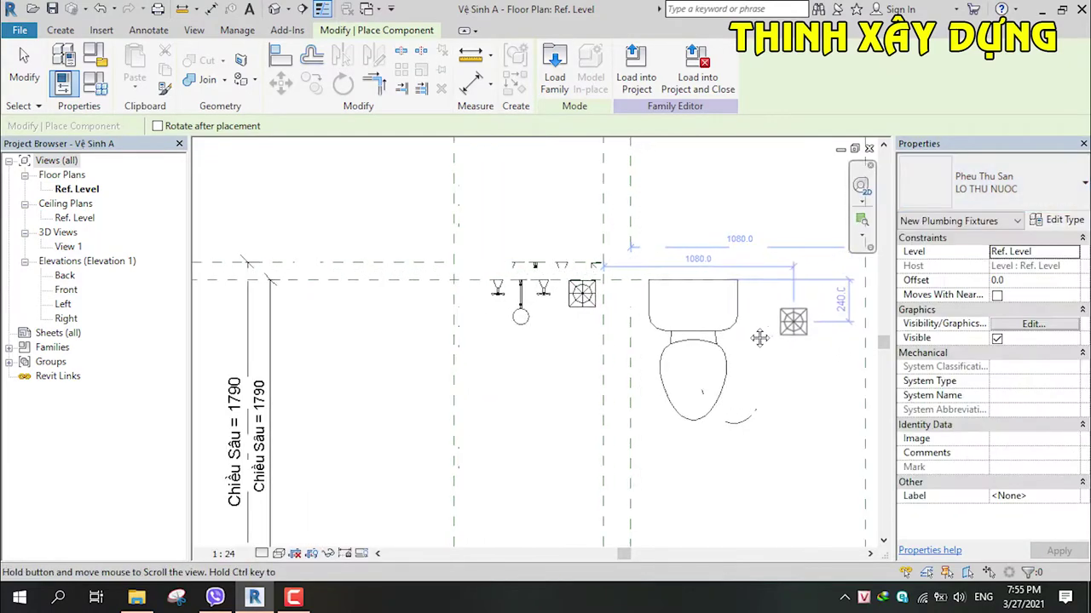
click(986, 182)
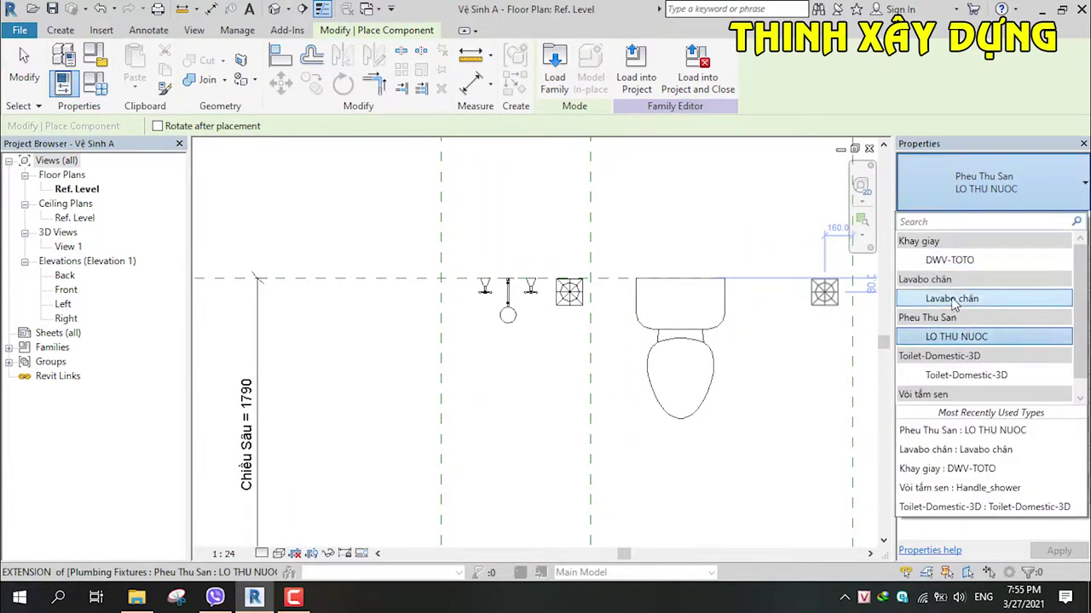
click(950, 300)
middle_drag(795, 302, 722, 358)
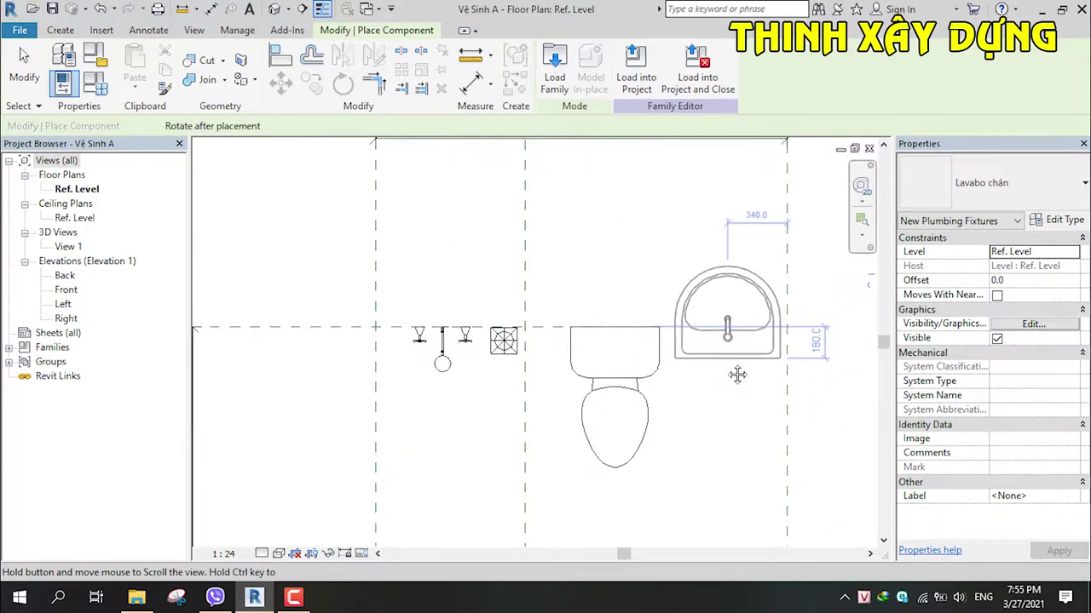
key(space)
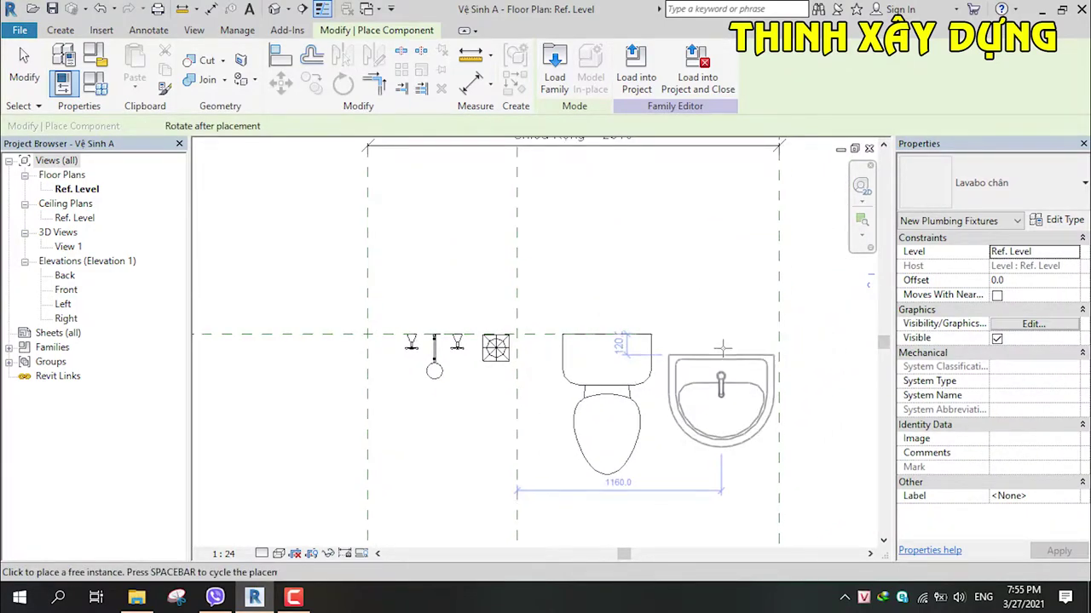
click(722, 358)
Step: Switch the component type to the DWV-TOTO paper holder
click(980, 183)
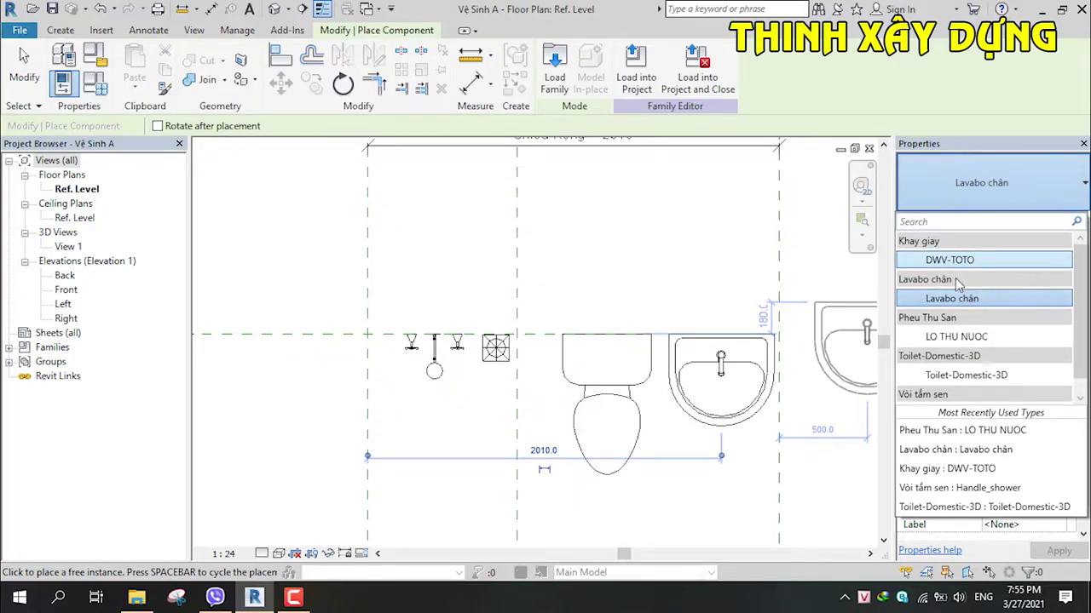
click(942, 261)
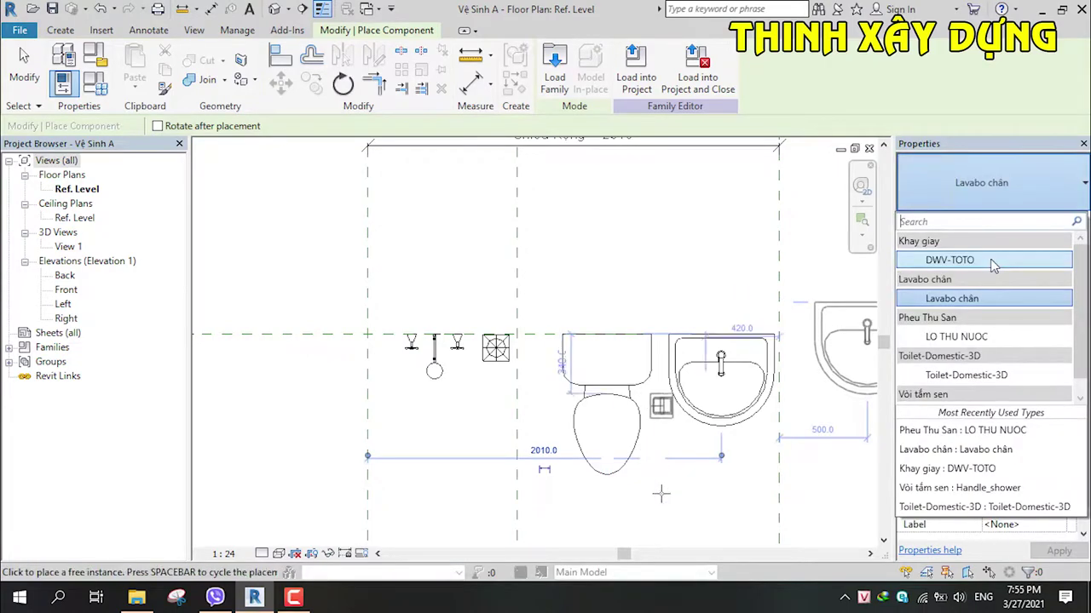
scroll(616, 370, up, 2)
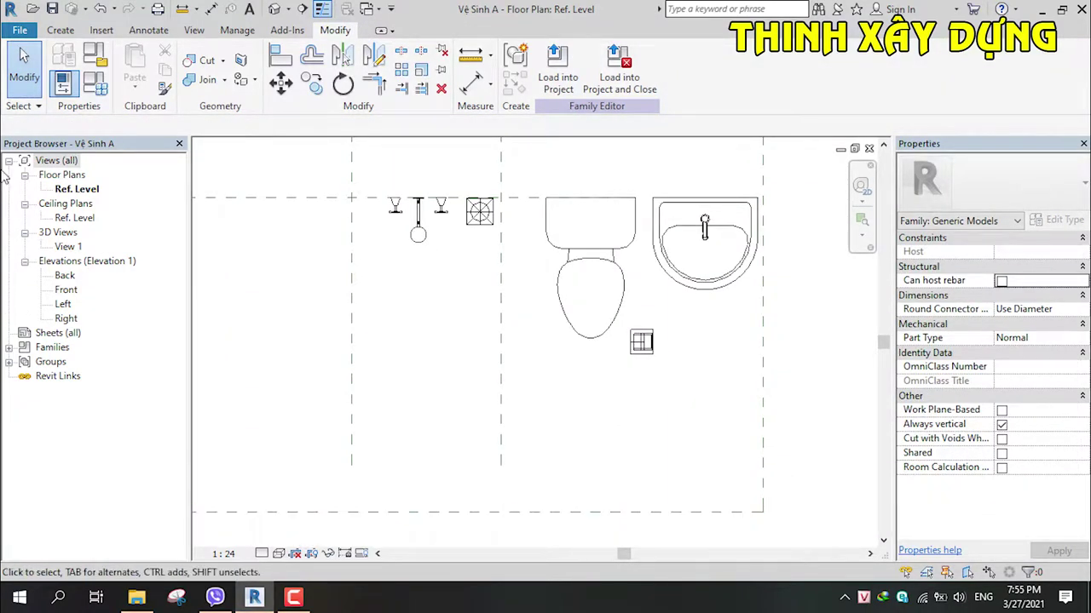
Step: Save the family and bring the shower faucet area into view
click(54, 12)
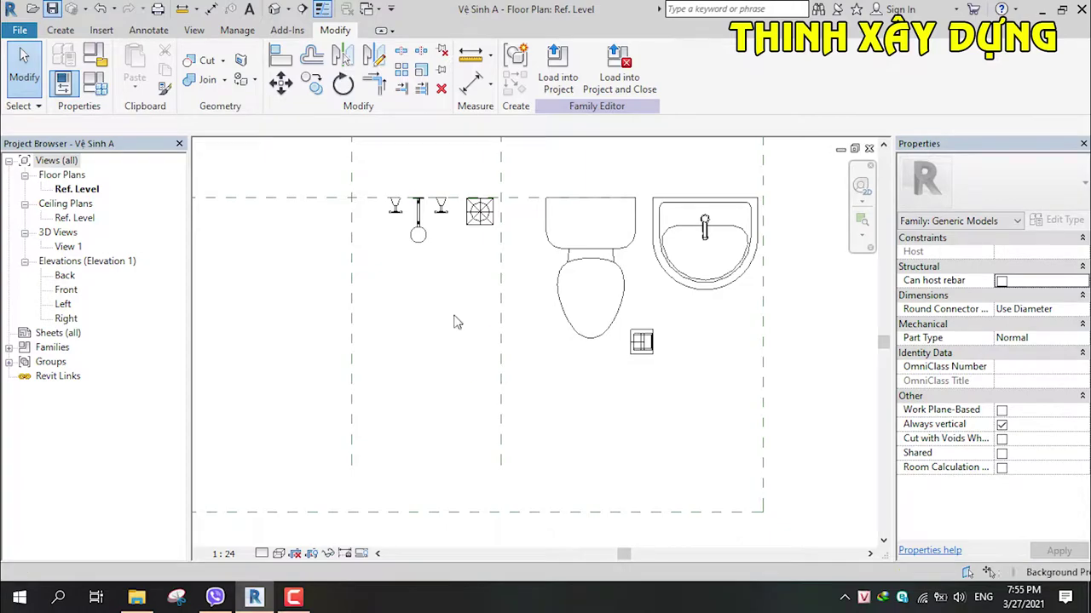
click(418, 218)
scroll(418, 230, up, 3)
ctrl+drag(439, 261, 489, 356)
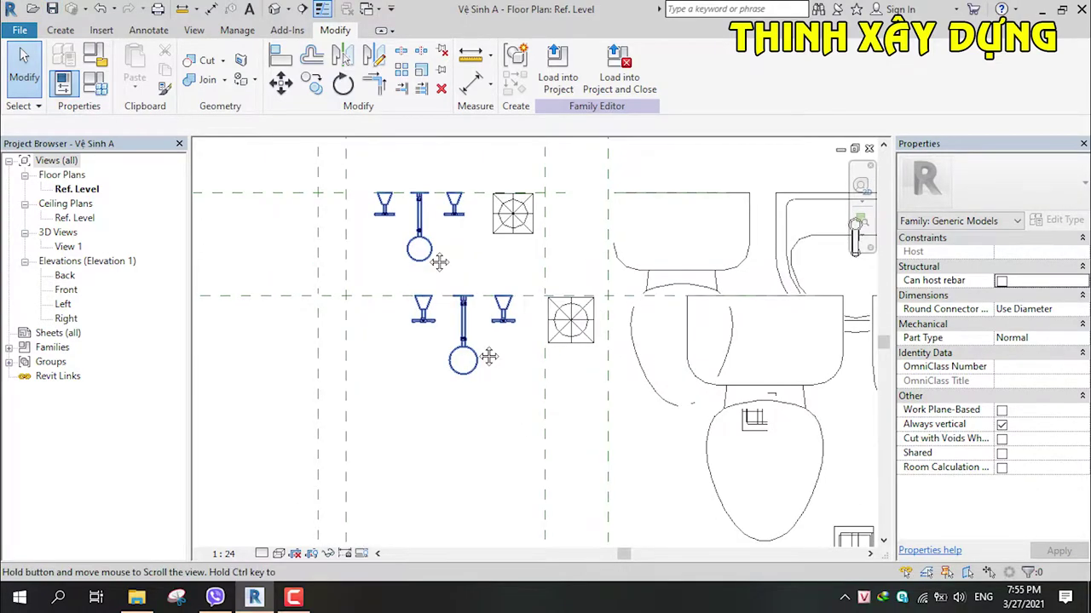
middle_drag(488, 356, 470, 136)
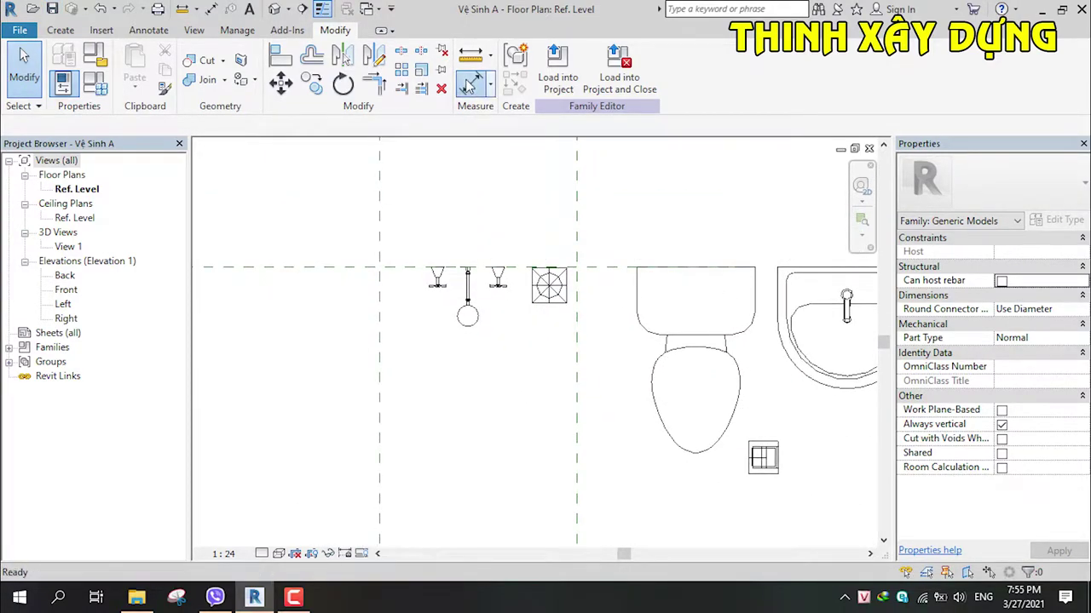
Step: Centre the shower faucet between the reference planes with an EQ dimension, then delete it
click(467, 85)
click(467, 295)
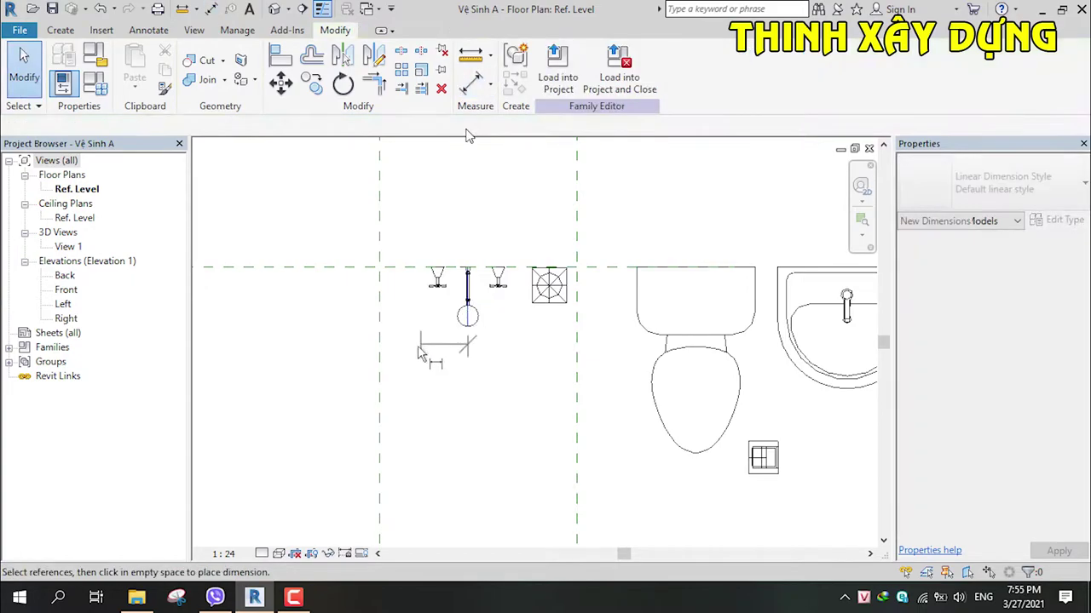
click(379, 368)
click(577, 371)
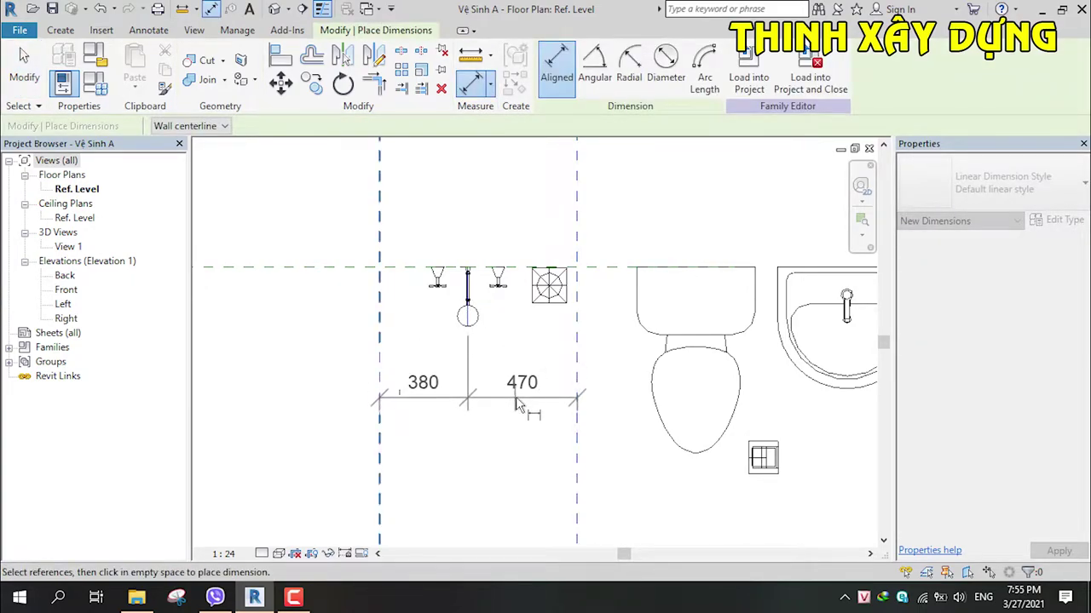
click(520, 400)
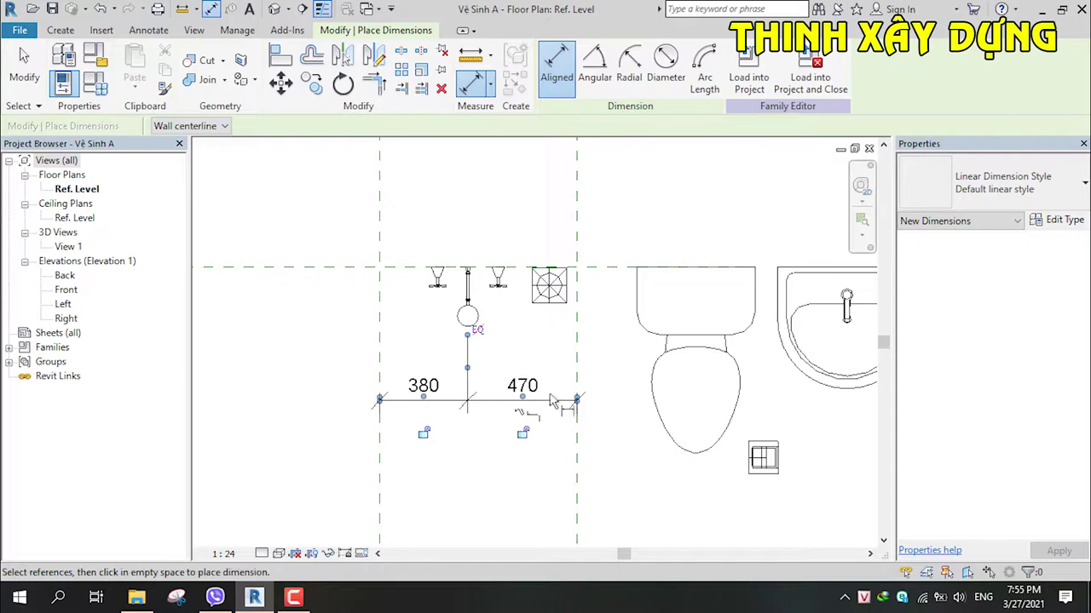
click(478, 333)
key(Escape)
key(Escape)
click(524, 397)
key(Delete)
Step: Add a 425 aligned dimension from the left reference plane to the shower faucet
scroll(523, 346, down, 1)
middle_drag(512, 328, 509, 362)
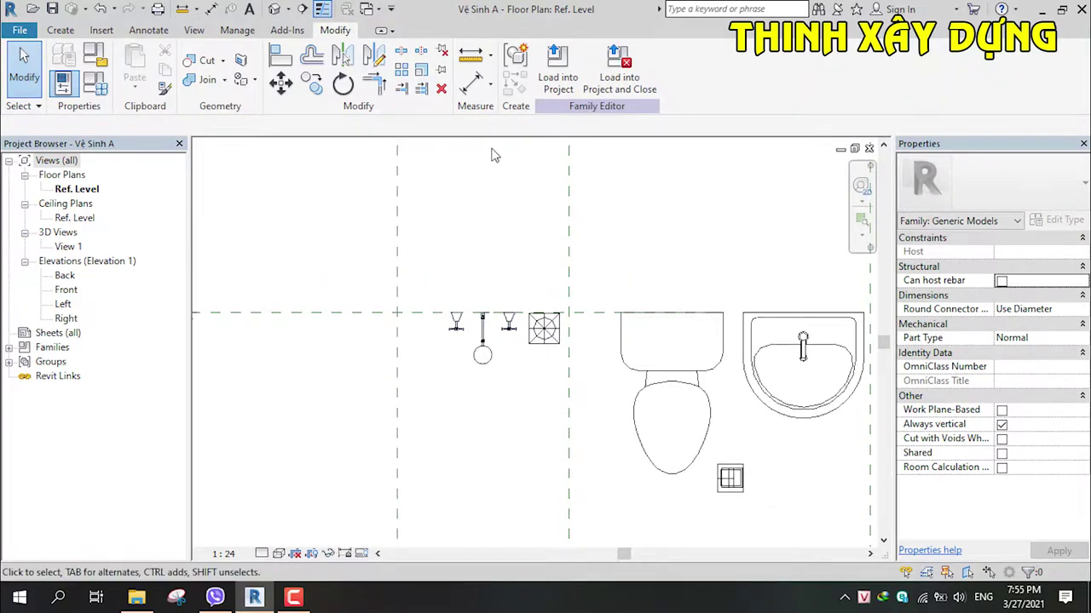
click(466, 87)
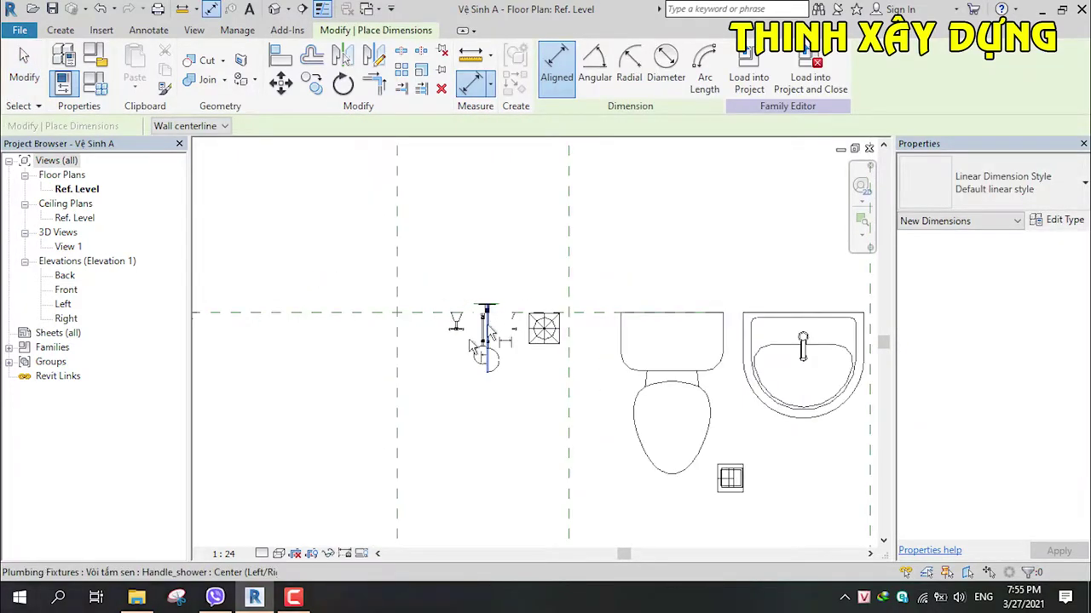
click(470, 343)
scroll(401, 255, down, 1)
scroll(389, 324, up, 2)
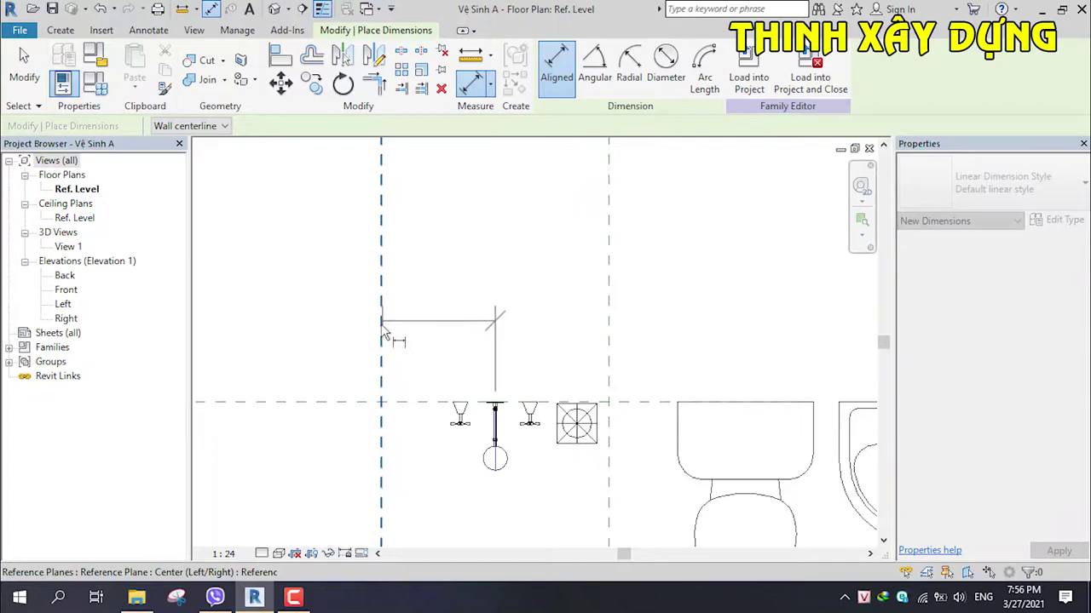
click(381, 366)
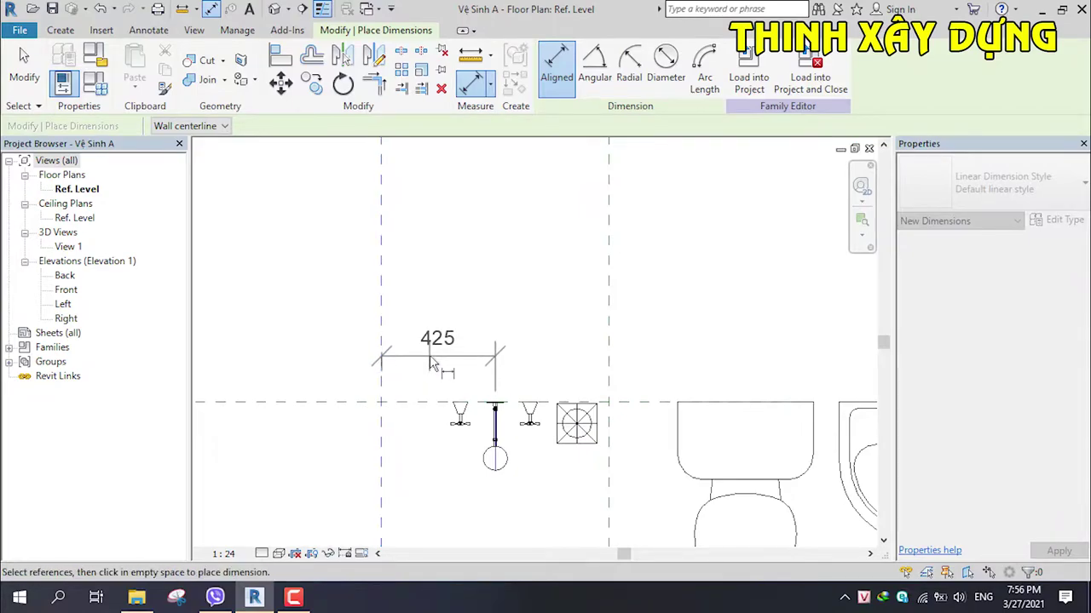
click(463, 365)
key(Escape)
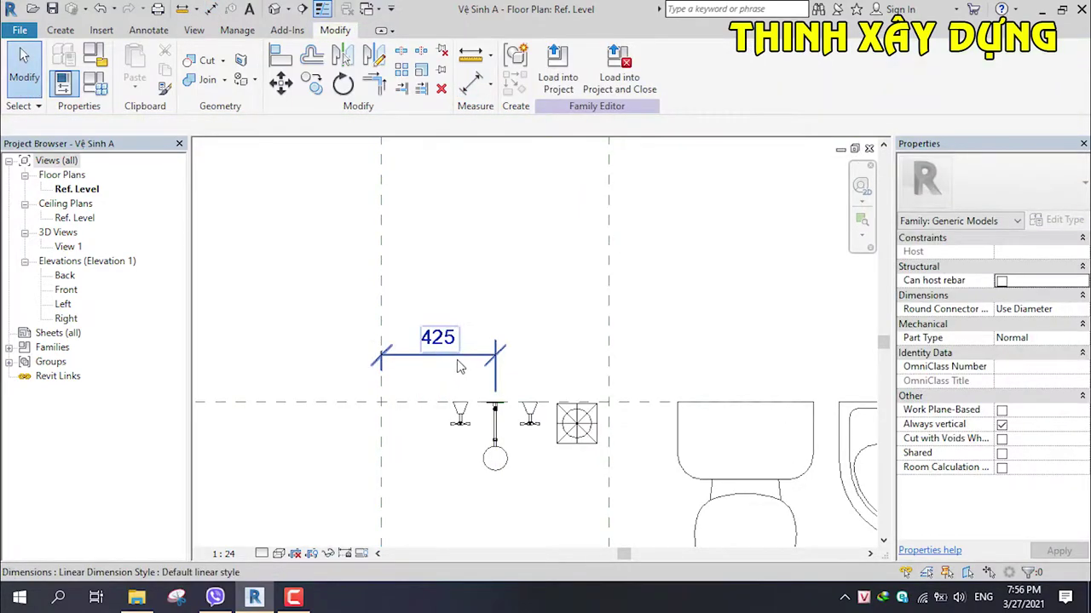
click(707, 66)
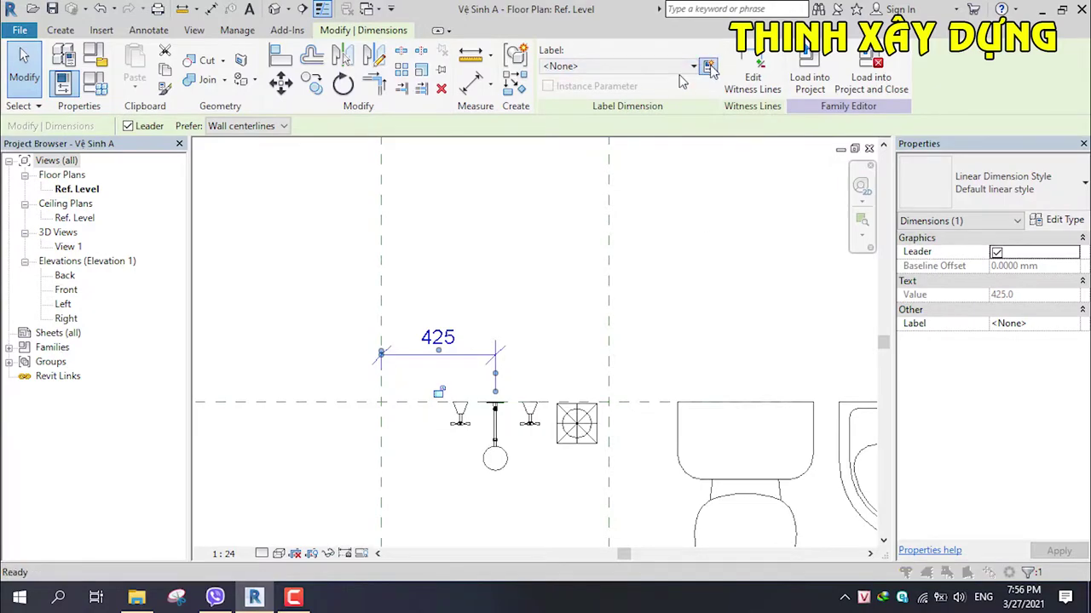
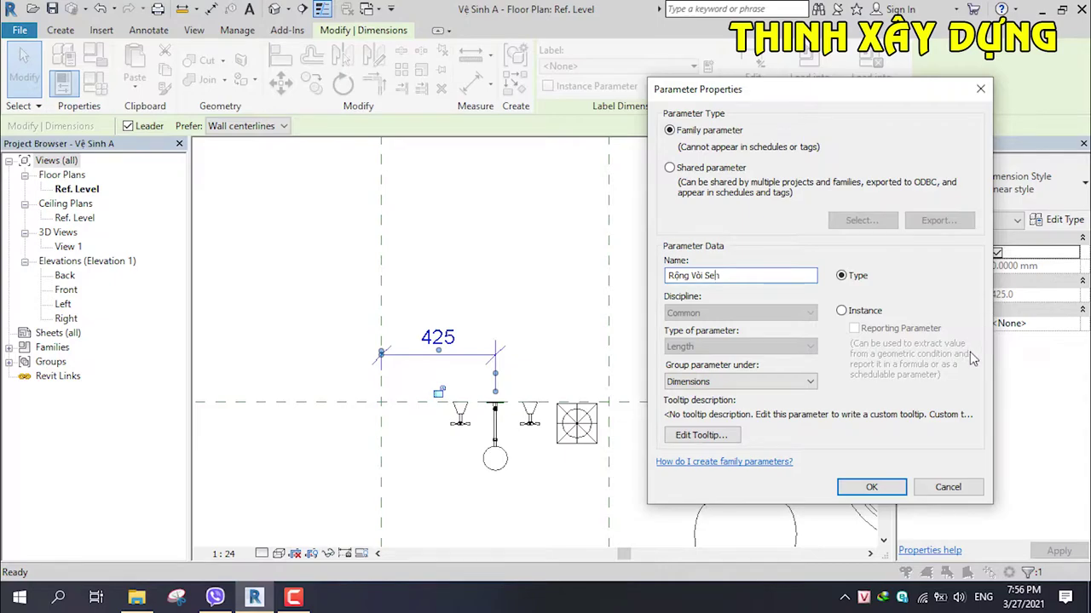
Step: Confirm the new Rộng Vòi Sen type parameter and select the floor drain
click(868, 485)
middle_drag(548, 459, 551, 399)
click(551, 400)
scroll(558, 409, up, 1)
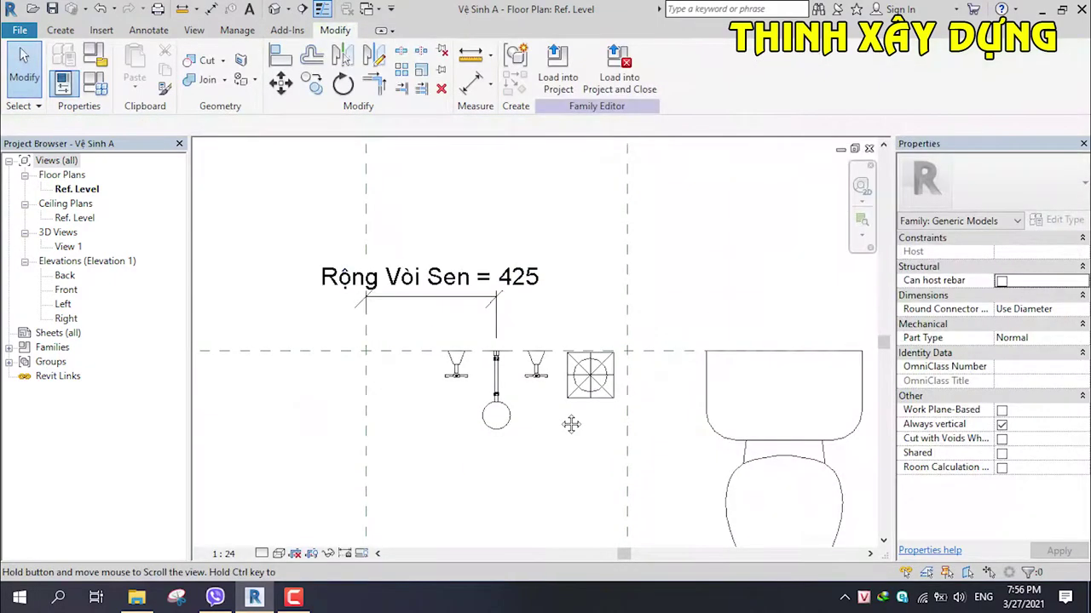
middle_drag(564, 421, 584, 384)
scroll(595, 360, up, 1)
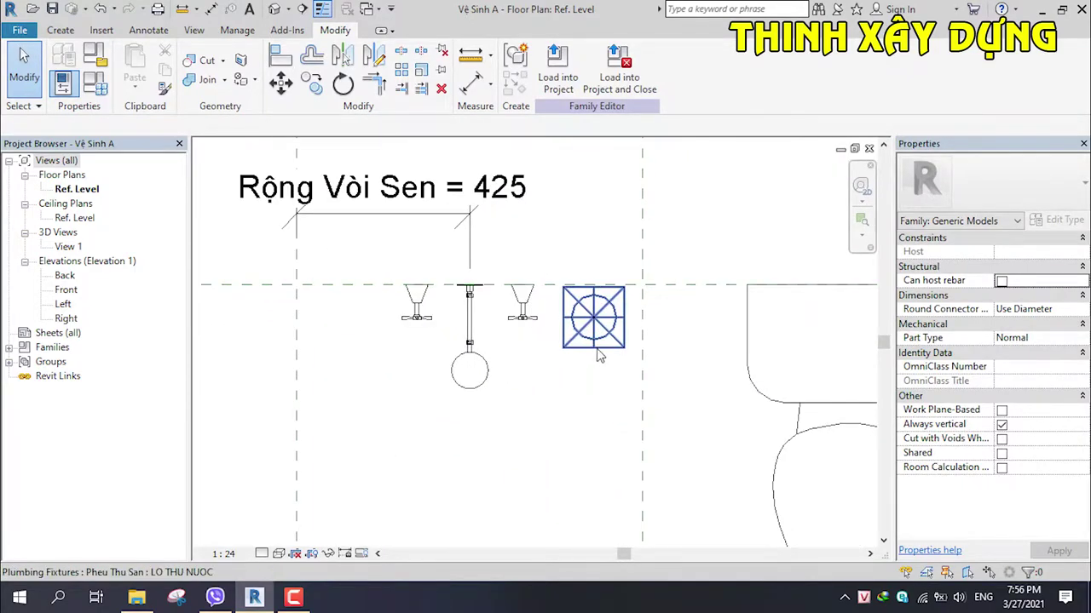
click(598, 355)
scroll(601, 367, up, 2)
mouse_move(604, 382)
middle_down()
mouse_move(601, 401)
mouse_move(599, 357)
mouse_move(601, 402)
middle_up()
scroll(601, 402, down, 2)
scroll(599, 356, up, 2)
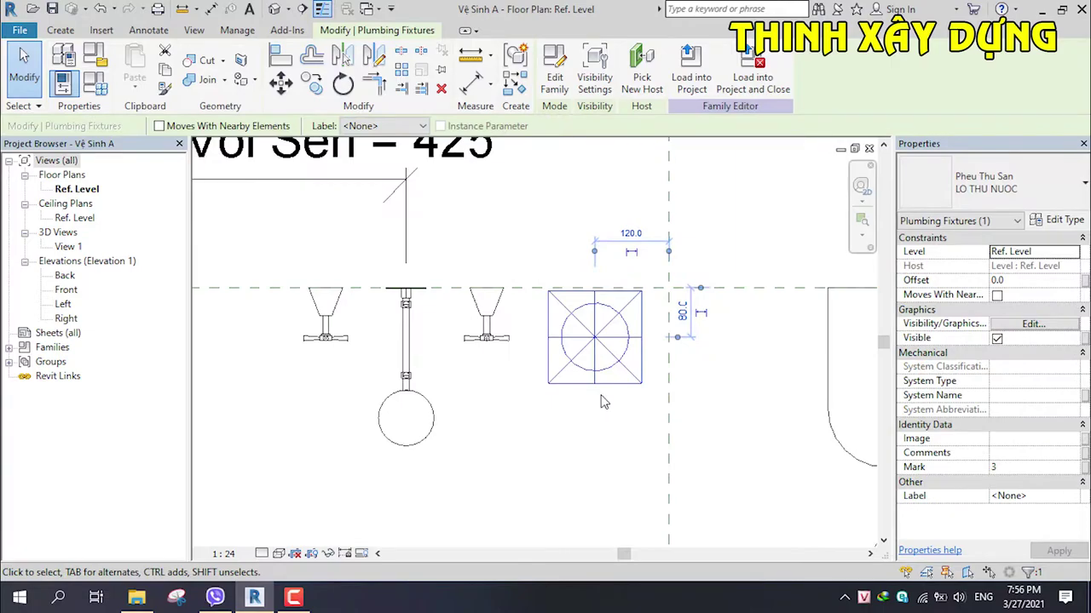
middle_drag(672, 383, 676, 389)
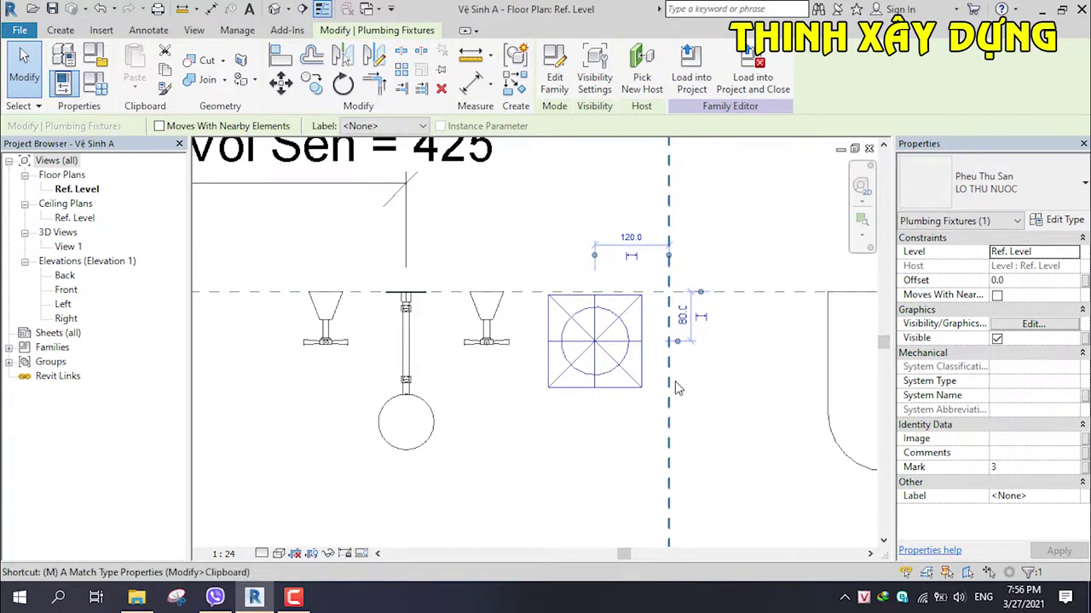
scroll(676, 389, up, 2)
Step: Move the floor drain with MV, snapping its corner to the reference-plane intersection
key(m)
key(v)
click(614, 281)
click(667, 273)
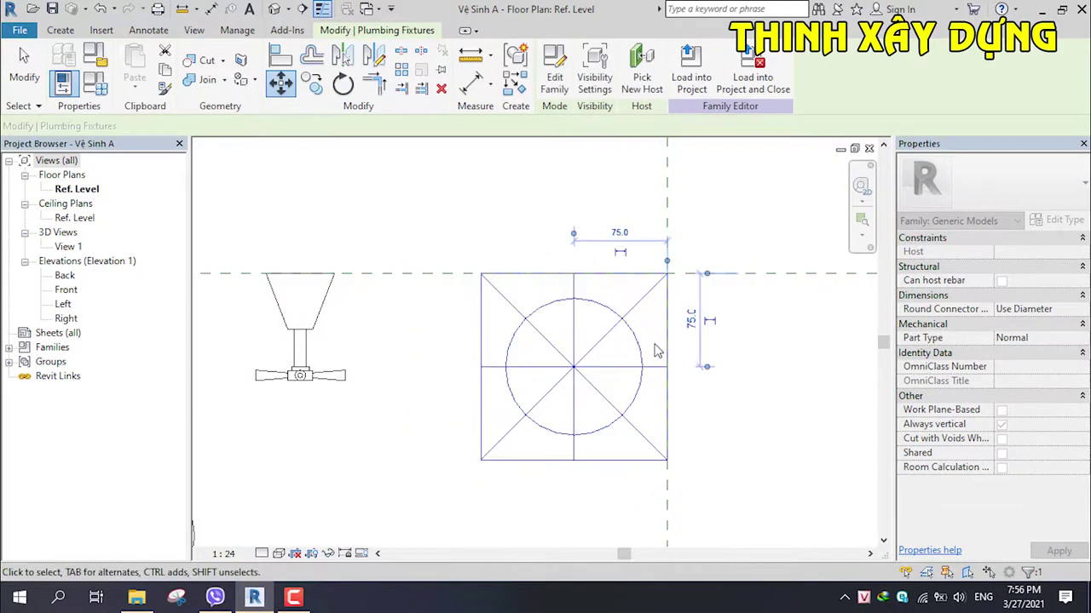
Step: Set the drain's vertical and horizontal offsets to 100 from the reference planes
click(706, 368)
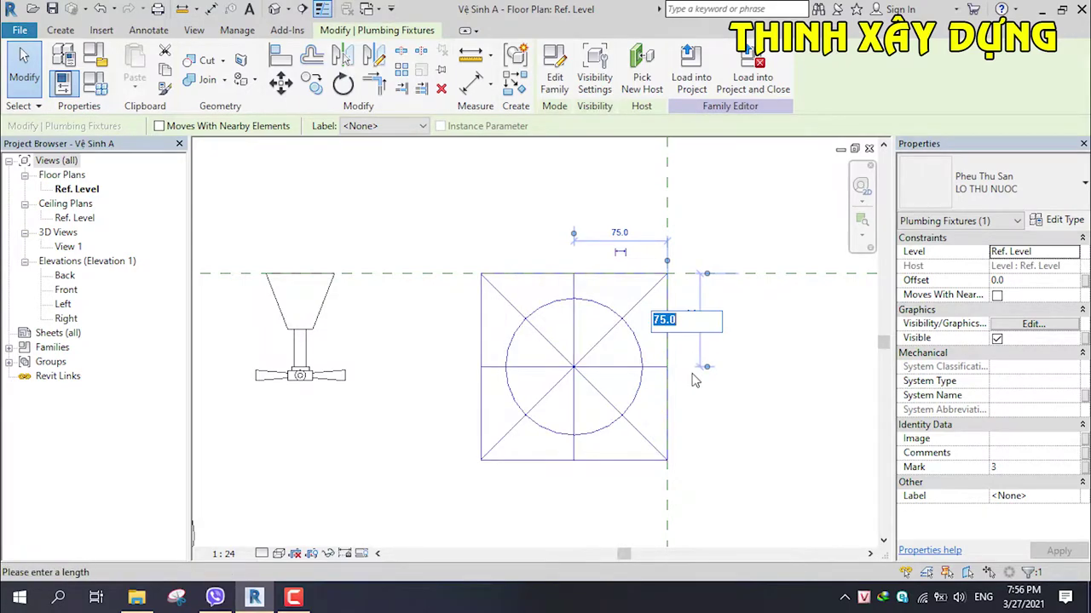
text(0)
key(Return)
click(682, 322)
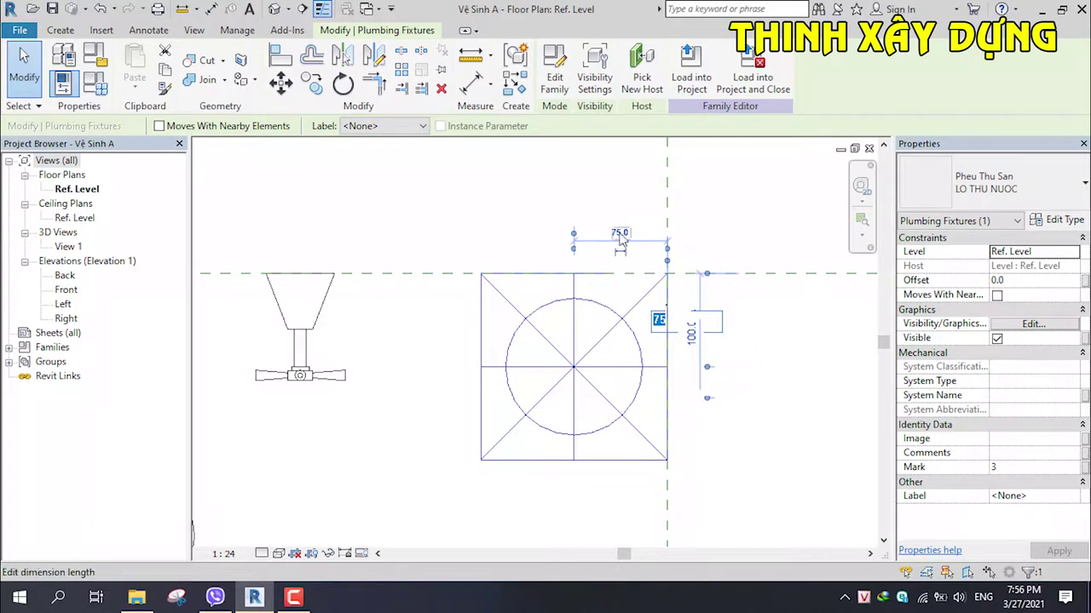
key(Return)
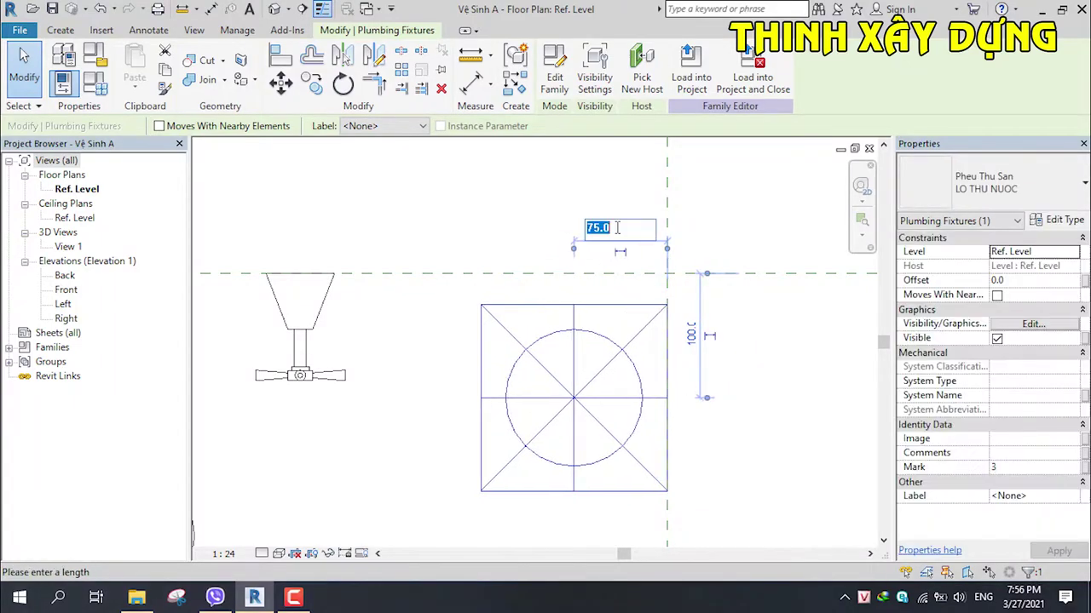
text(100)
key(Return)
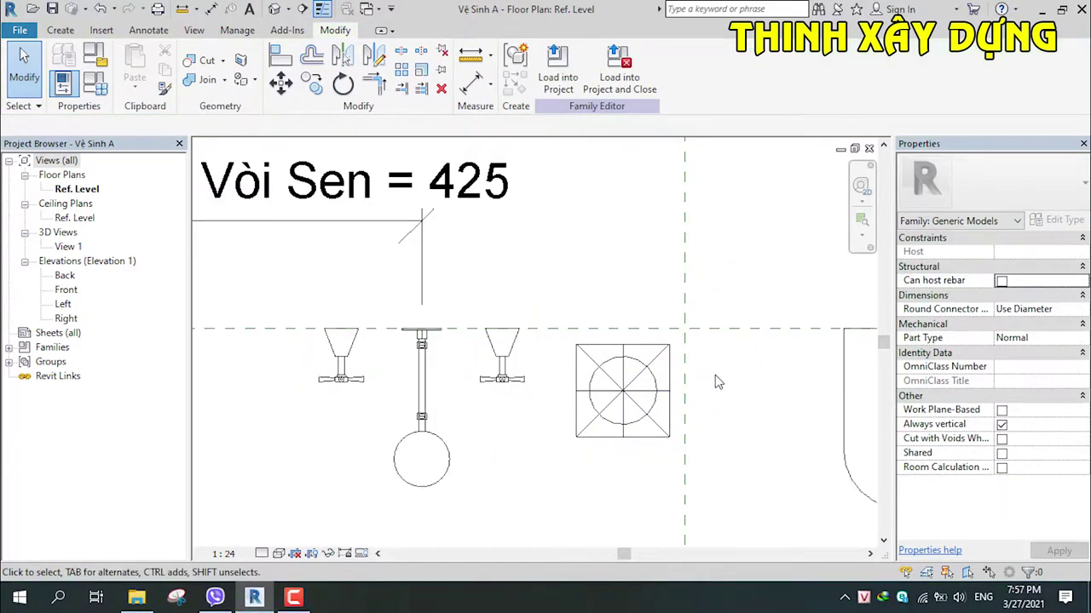
scroll(768, 386, up, 2)
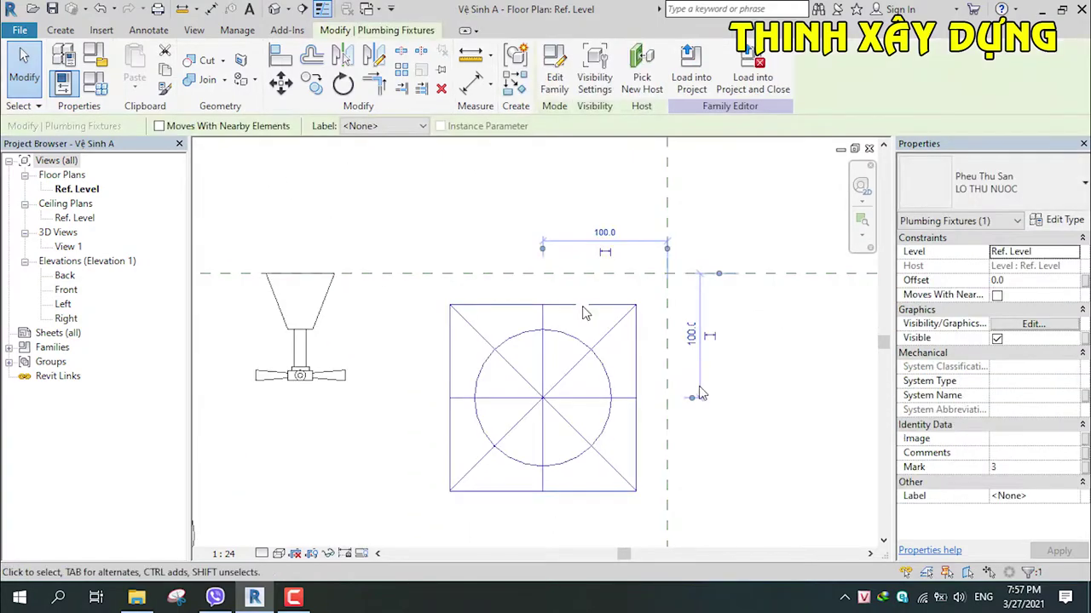
click(471, 81)
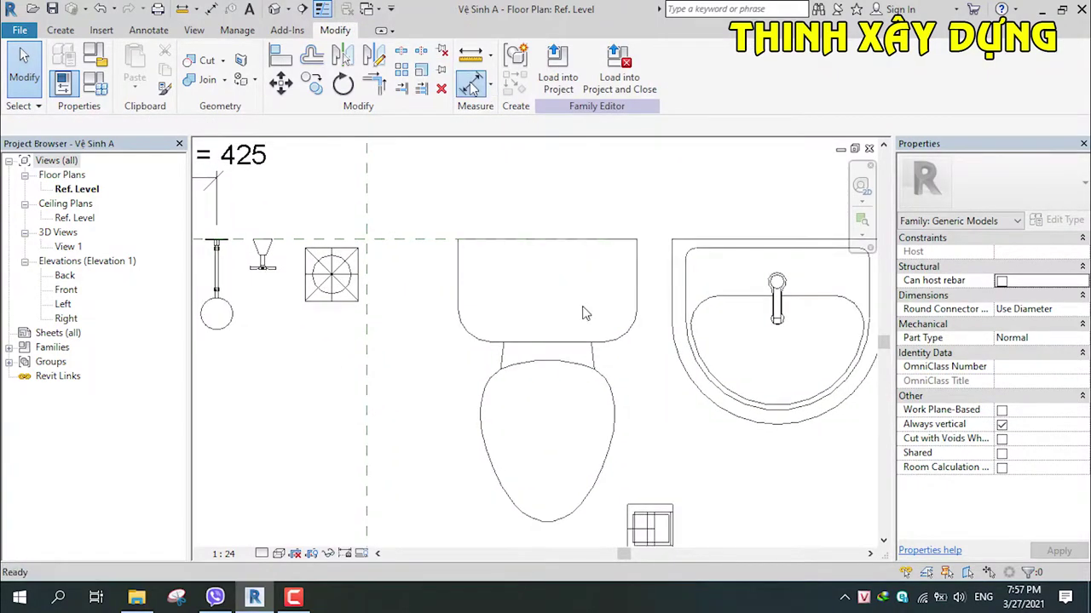
Step: Place a 510 aligned dimension from the reference plane to the toilet centreline
click(571, 313)
scroll(567, 201, down, 2)
scroll(558, 322, up, 1)
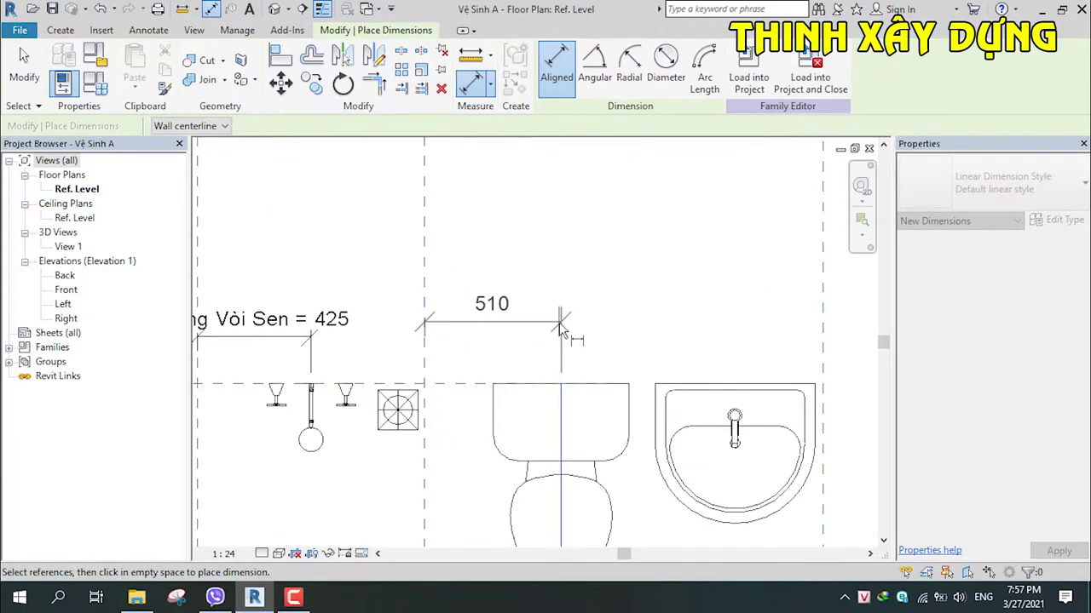
click(489, 338)
key(Escape)
key(Escape)
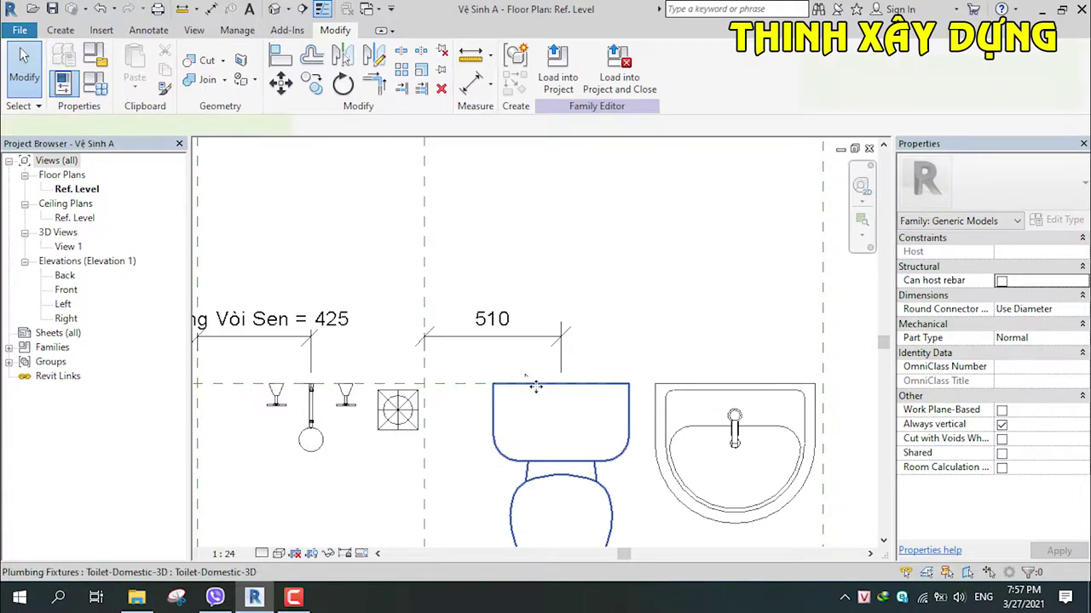
Step: Change the toilet's dimension from 510 to 400 from the reference plane
click(539, 394)
click(492, 326)
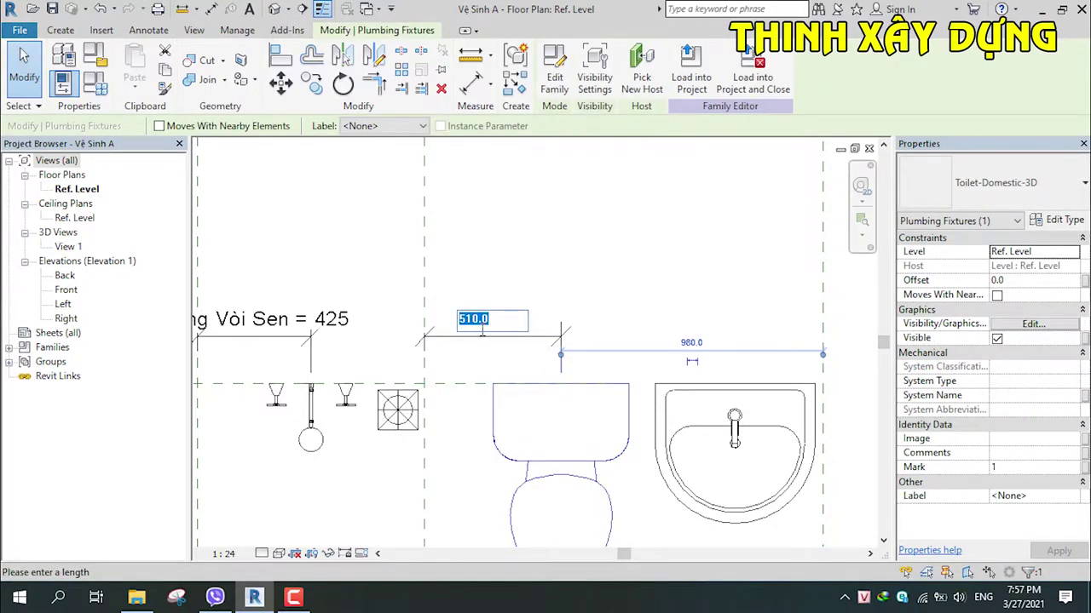
key(Escape)
click(493, 328)
text(400)
key(Return)
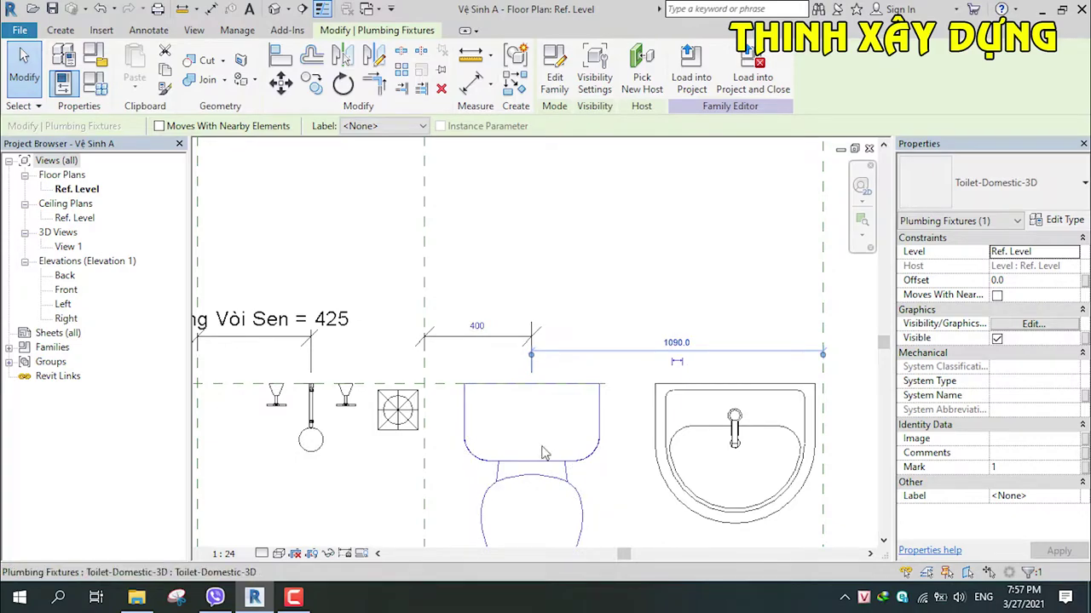
key(Escape)
click(518, 339)
key(Escape)
Step: Move the sink with MV so its corner snaps to the reference-plane intersection
middle_drag(740, 431, 620, 409)
scroll(669, 387, up, 1)
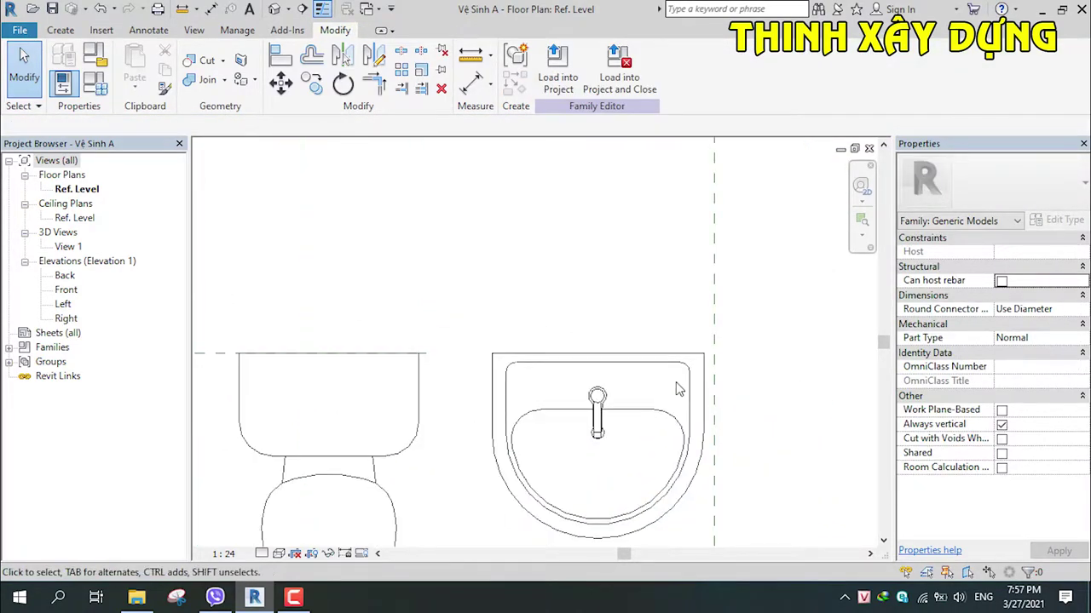
click(665, 370)
scroll(706, 379, up, 1)
key(m)
key(v)
scroll(709, 366, up, 1)
click(697, 344)
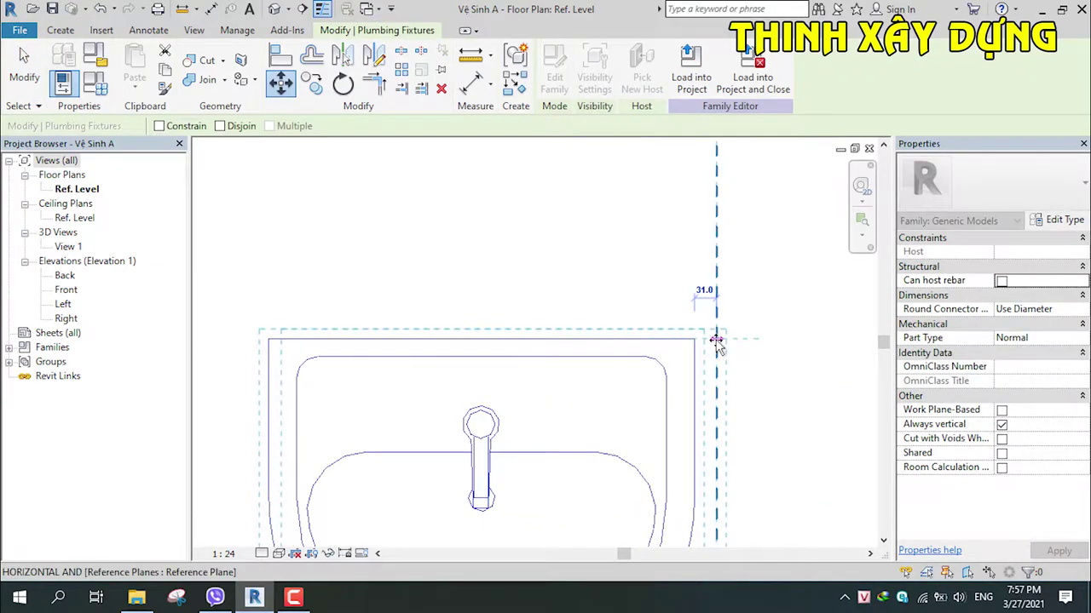
click(717, 339)
scroll(597, 401, down, 3)
click(546, 440)
Step: Rotate the toilet-paper holder 90° with RO
scroll(600, 390, up, 1)
scroll(630, 452, up, 1)
scroll(635, 404, up, 1)
click(633, 405)
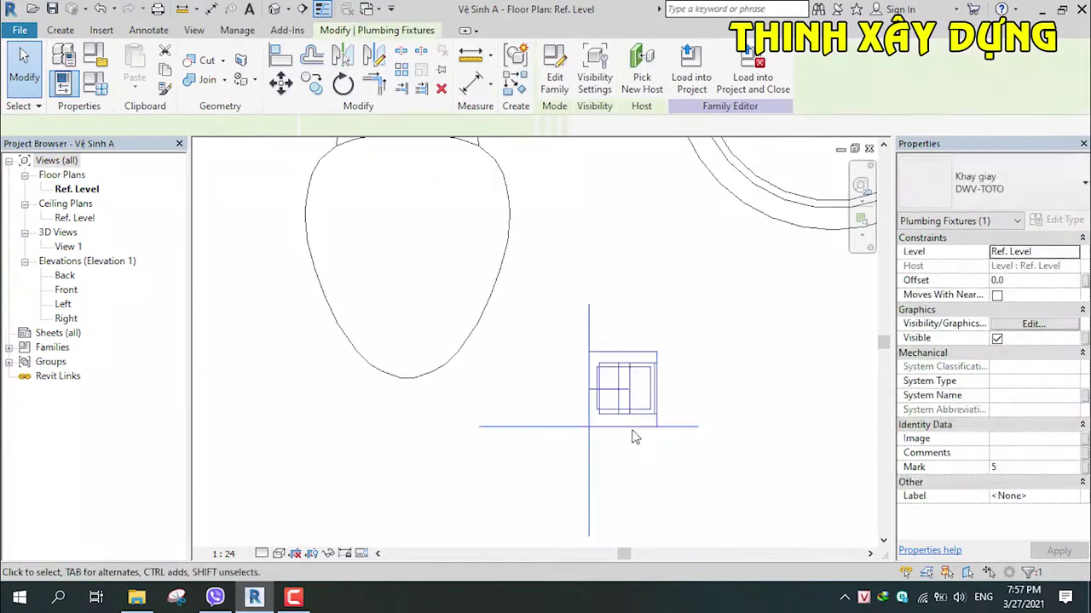
key(r)
key(o)
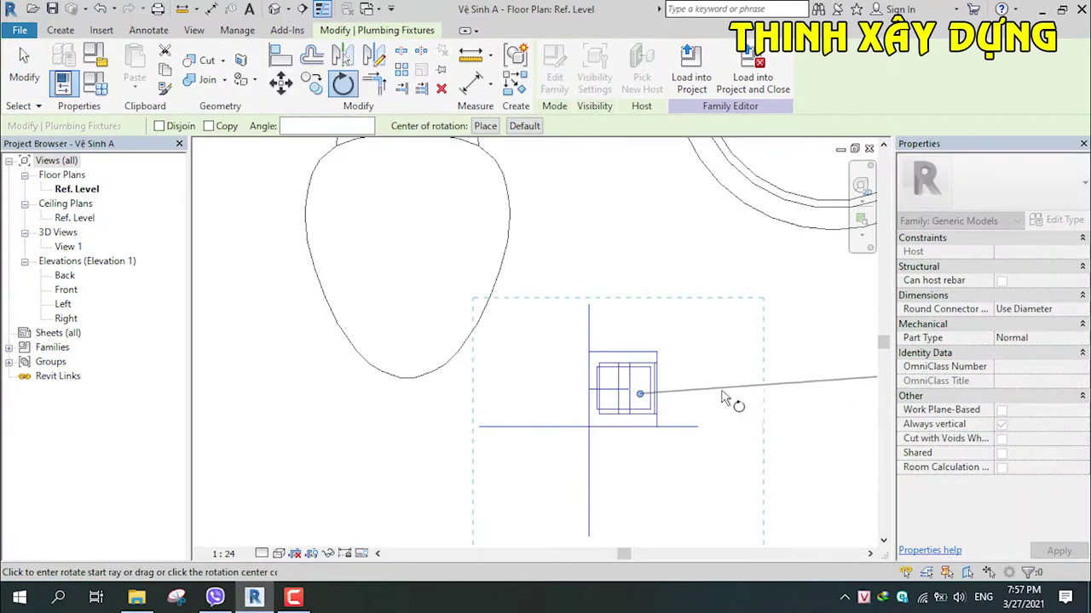
click(753, 394)
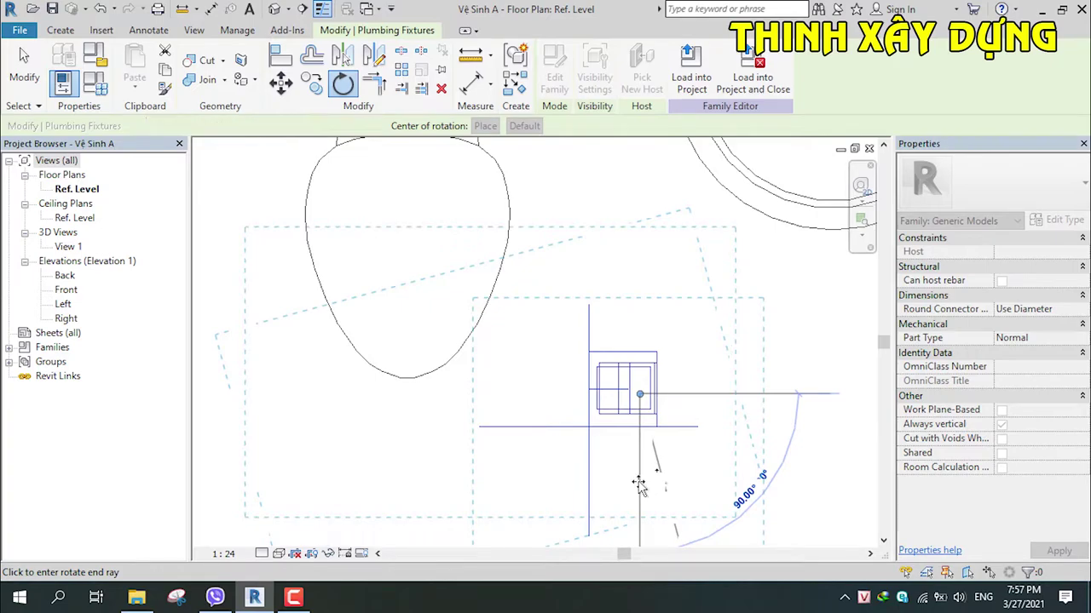
click(638, 484)
key(Escape)
Step: Inspect the placed fixtures in the default 3D view
middle_drag(657, 455, 414, 370)
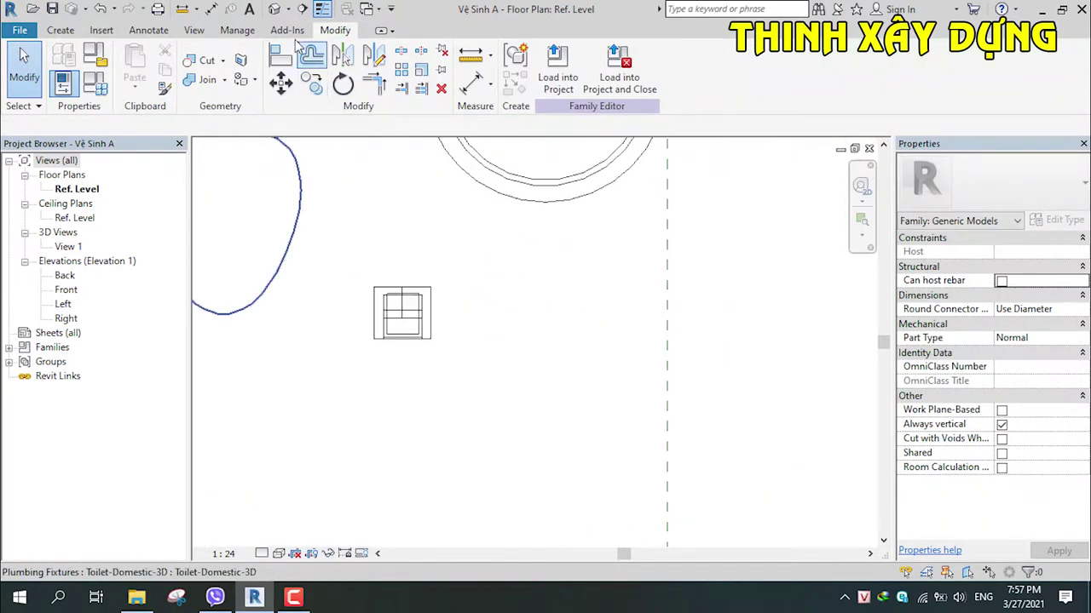
click(275, 8)
click(637, 488)
scroll(550, 504, up, 1)
scroll(551, 505, down, 3)
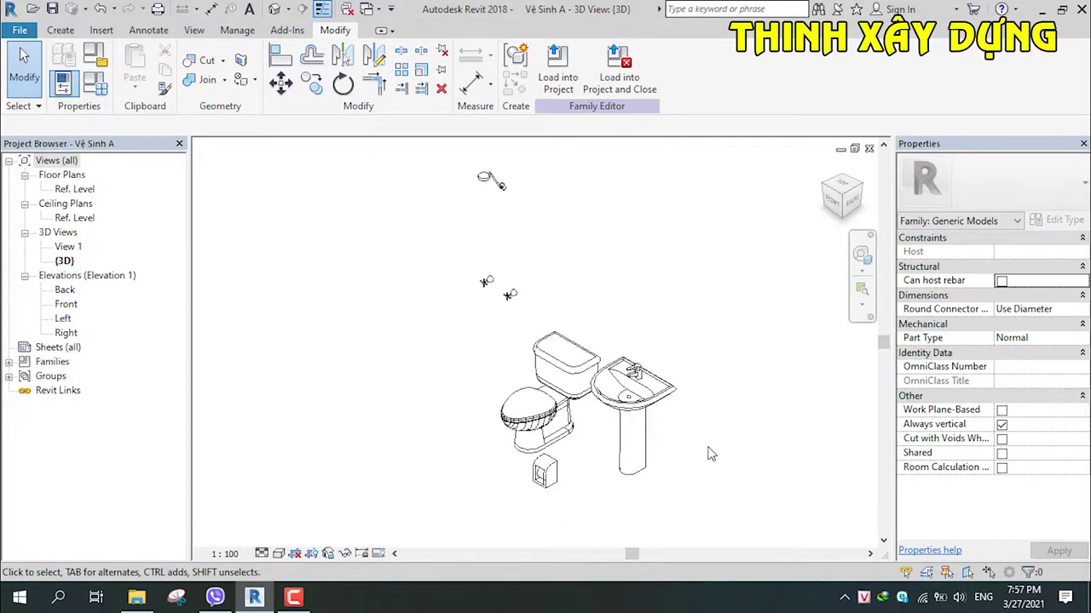
Step: Return to the Ref. Level floor plan
double_click(75, 190)
key(ctrl+Tab)
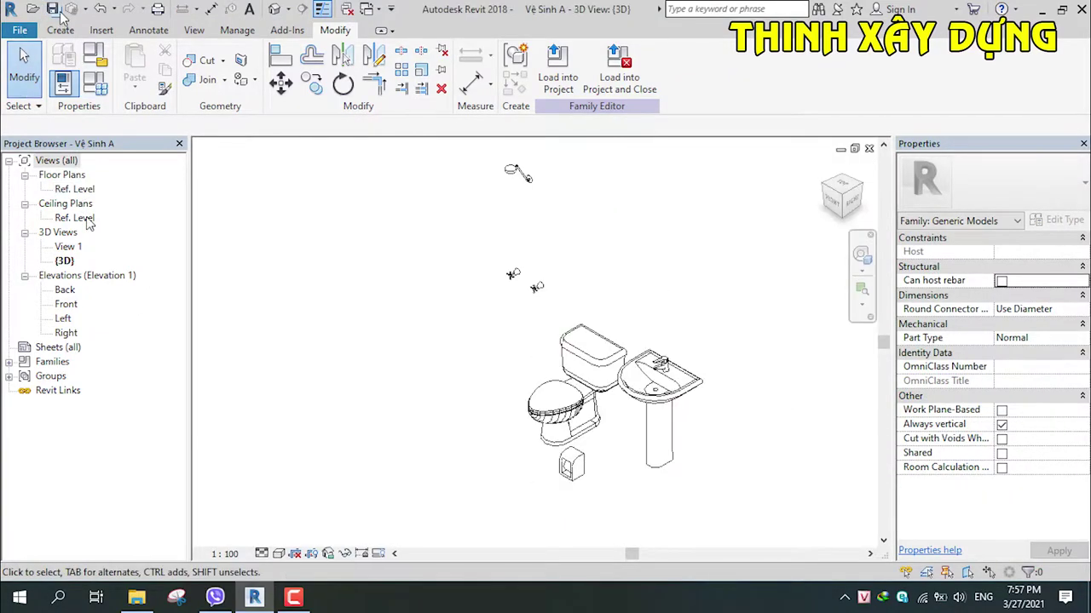
key(ctrl+Tab)
scroll(561, 433, down, 3)
scroll(561, 404, down, 2)
scroll(561, 404, up, 1)
scroll(623, 397, up, 1)
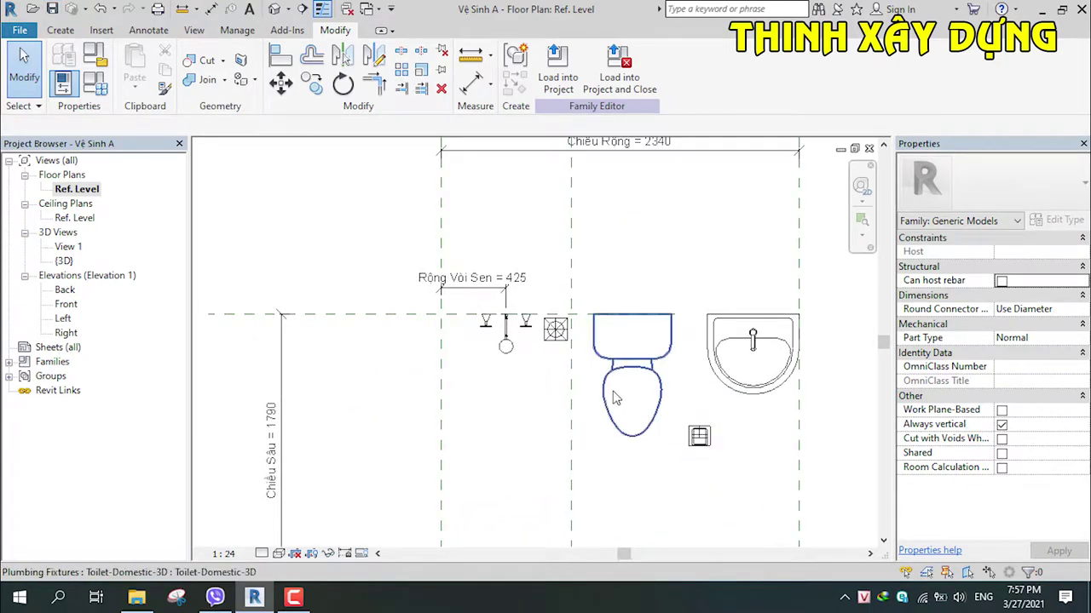
Step: Start an AL alignment, picking the left and horizontal reference planes
key(a)
key(l)
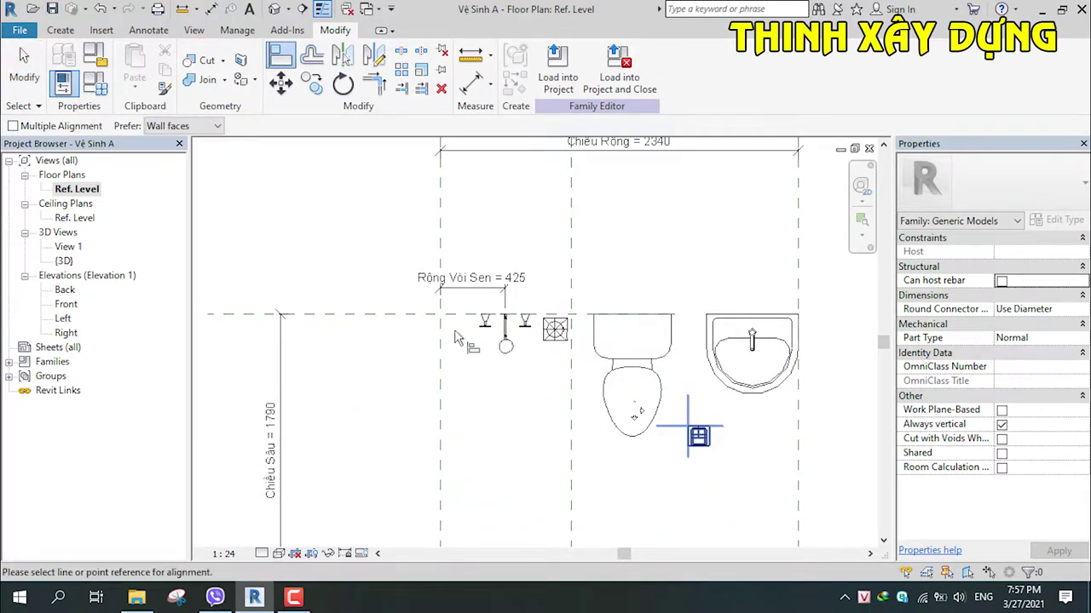
scroll(490, 315, up, 1)
click(434, 326)
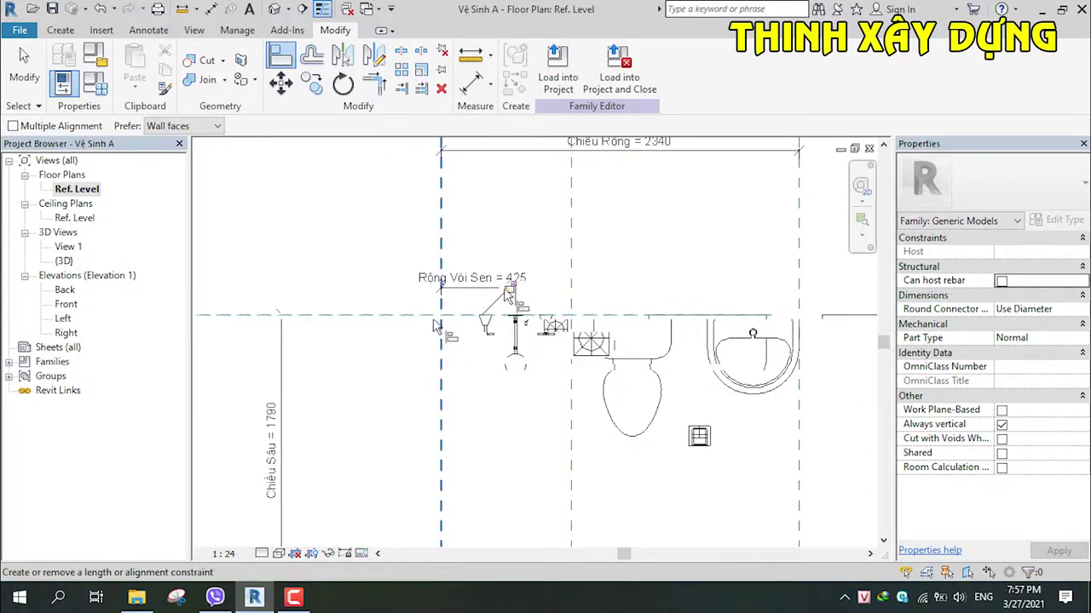
scroll(488, 315, up, 2)
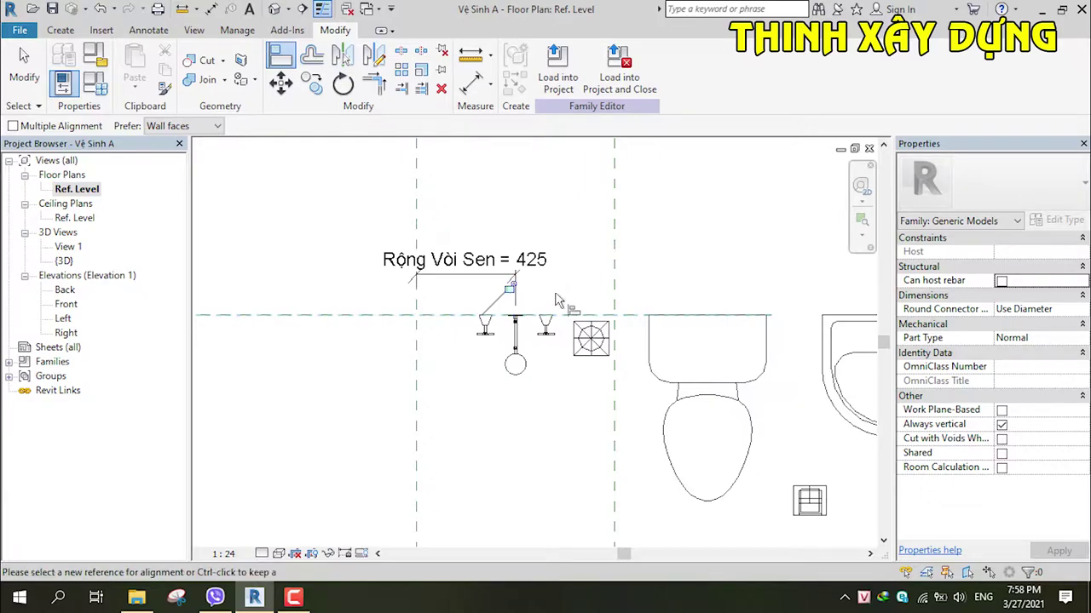
scroll(555, 300, down, 2)
scroll(554, 341, up, 1)
scroll(550, 324, up, 1)
click(550, 322)
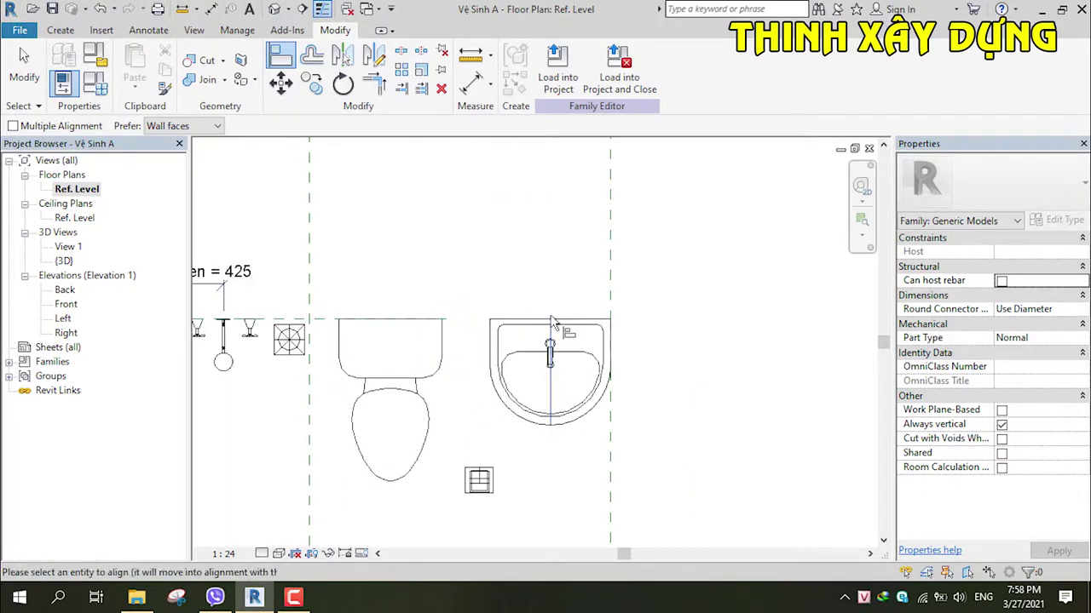
Step: Align the toilet tank's back edge to the horizontal reference plane
key(Escape)
key(a)
key(l)
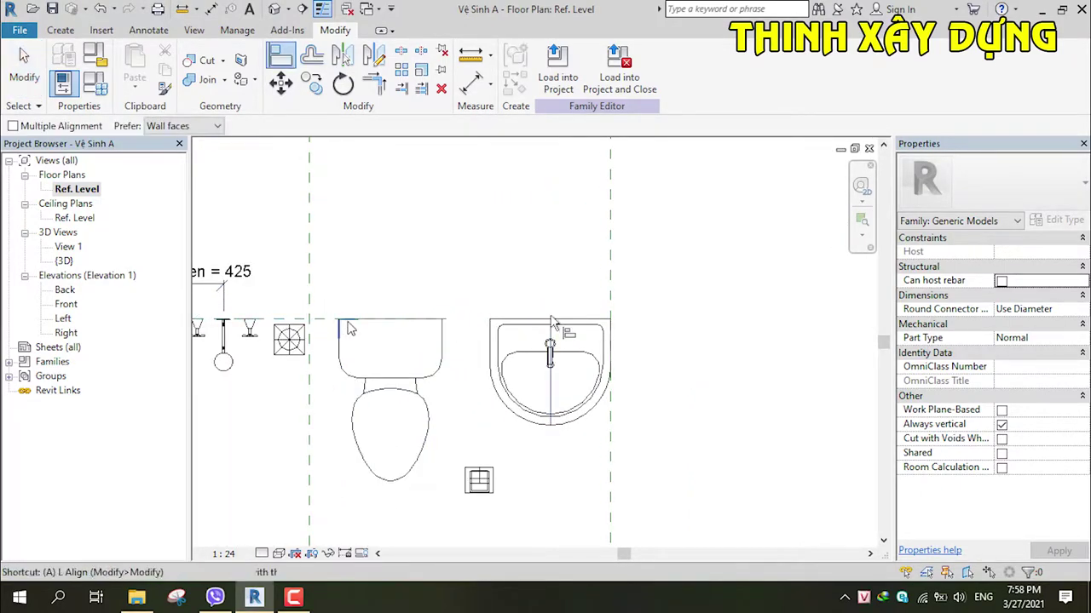
click(341, 322)
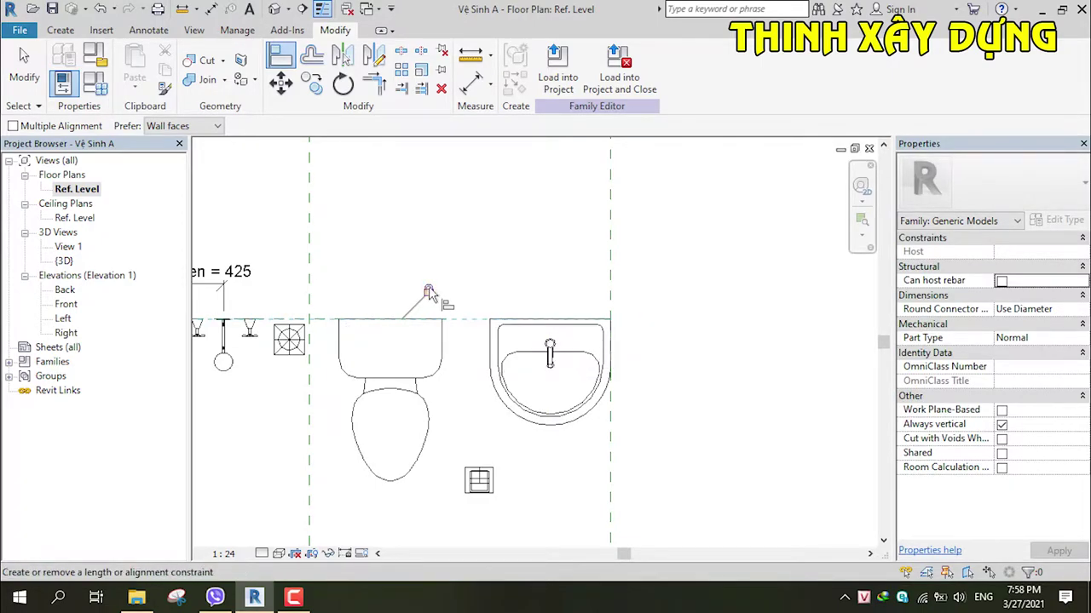
key(Escape)
middle_drag(458, 385, 733, 374)
click(741, 393)
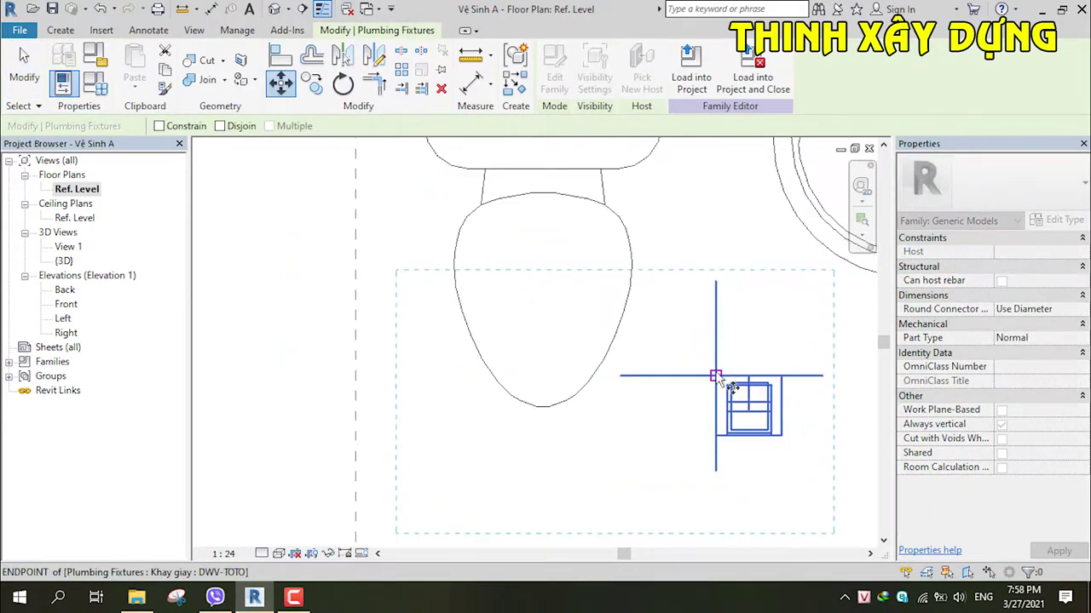
Step: Move the paper holder onto the reference plane
middle_drag(706, 290, 686, 291)
key(m)
key(v)
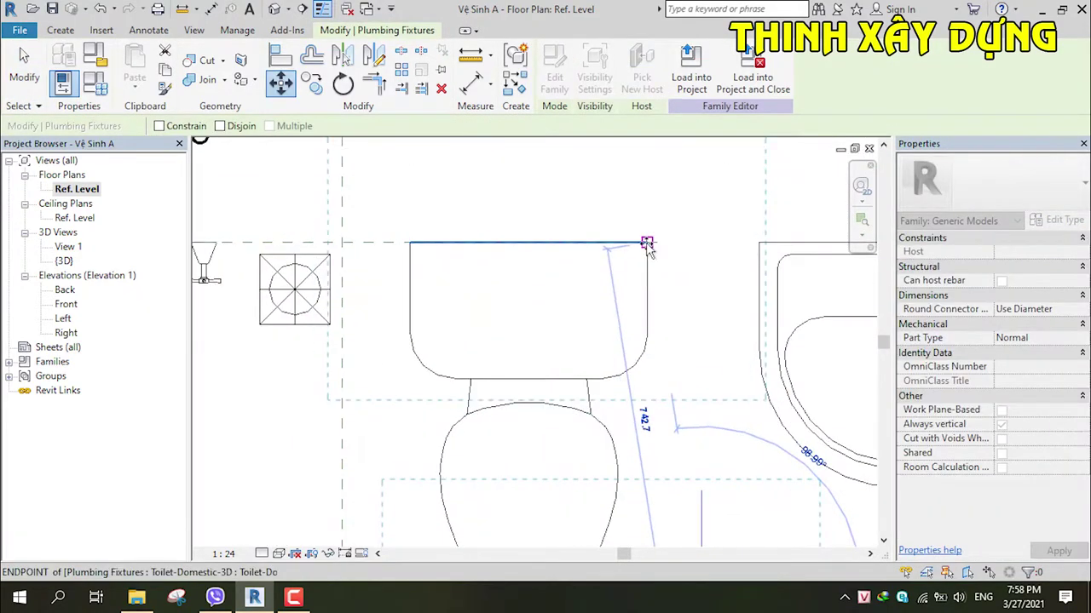
scroll(528, 245, up, 2)
click(528, 245)
scroll(622, 334, up, 2)
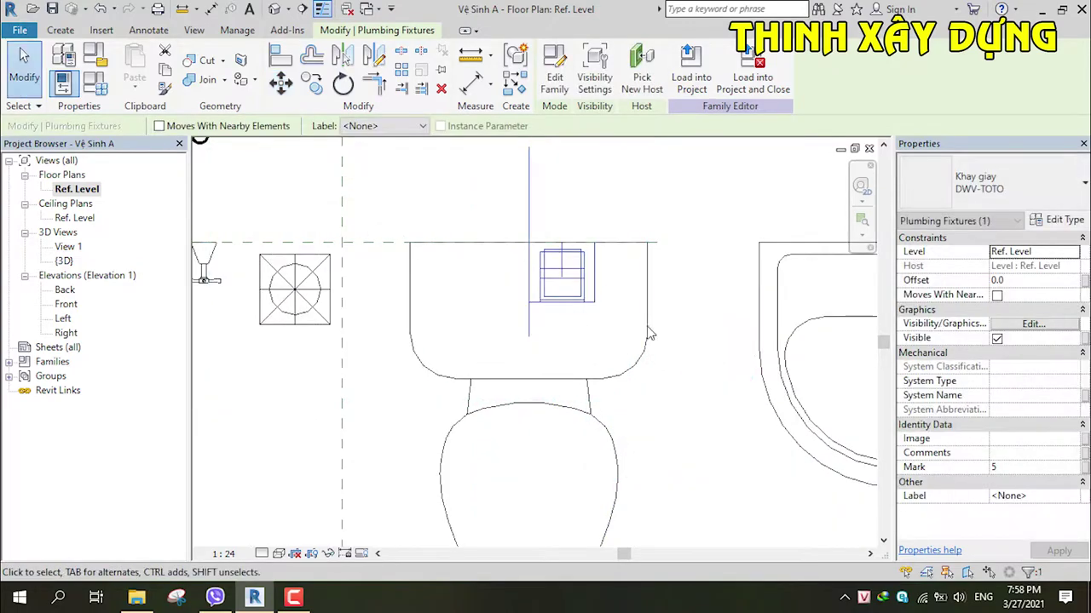
Step: Move the paper holder 350 toward the gap between toilet and basin
key(m)
key(v)
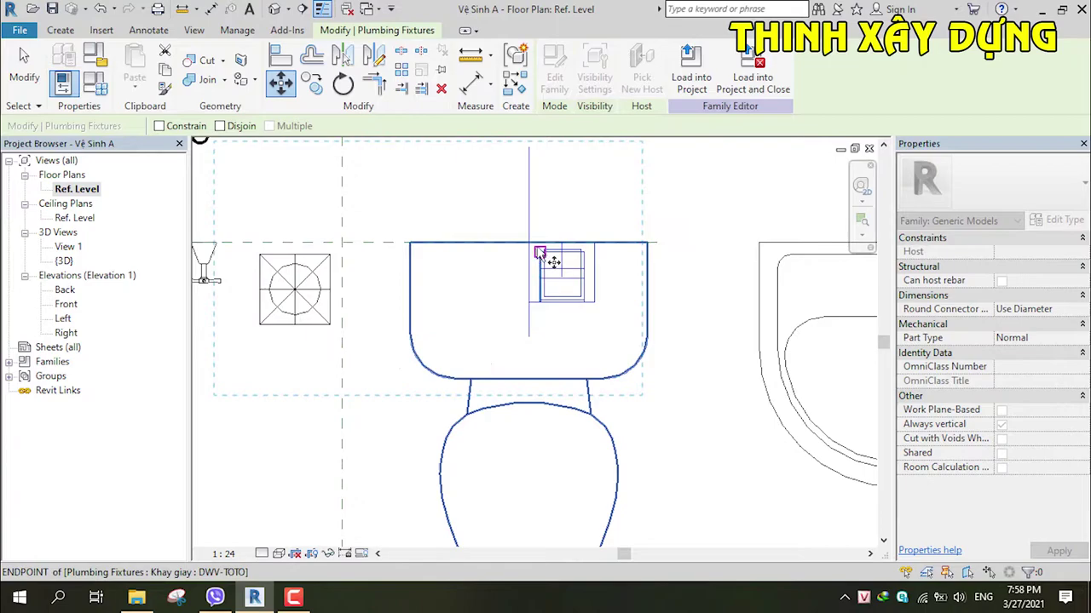
click(528, 243)
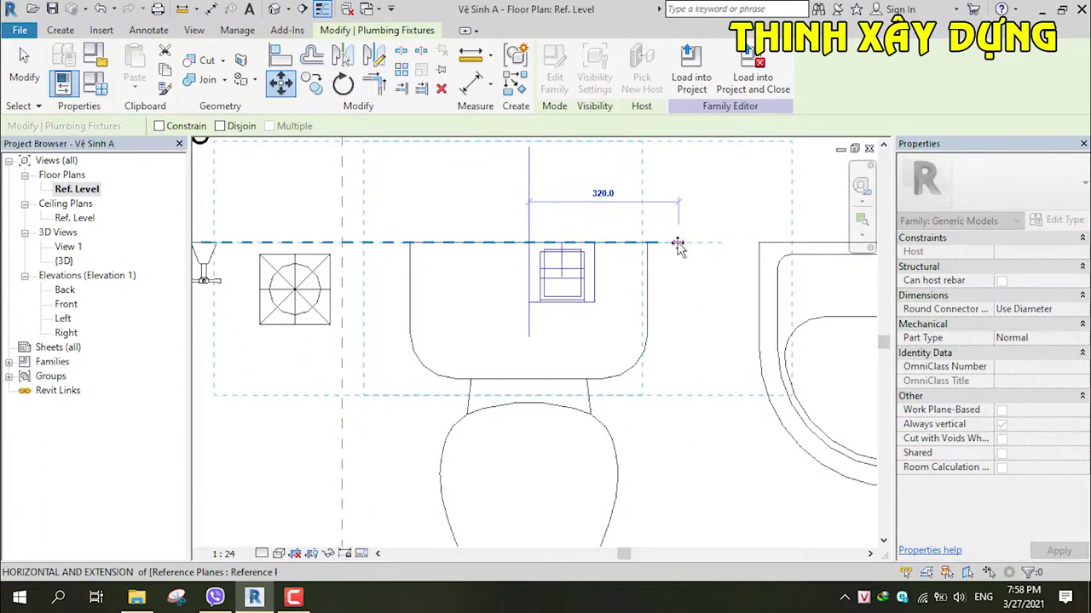
text(350)
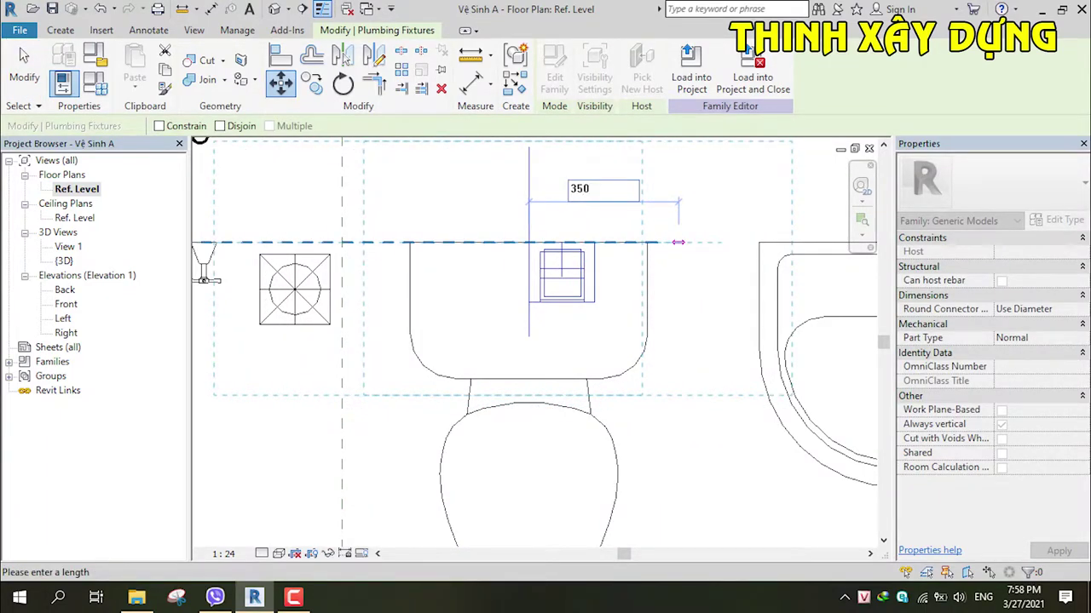
key(Return)
scroll(678, 242, down, 2)
mouse_move(597, 341)
middle_down()
mouse_move(722, 364)
mouse_move(648, 398)
middle_up()
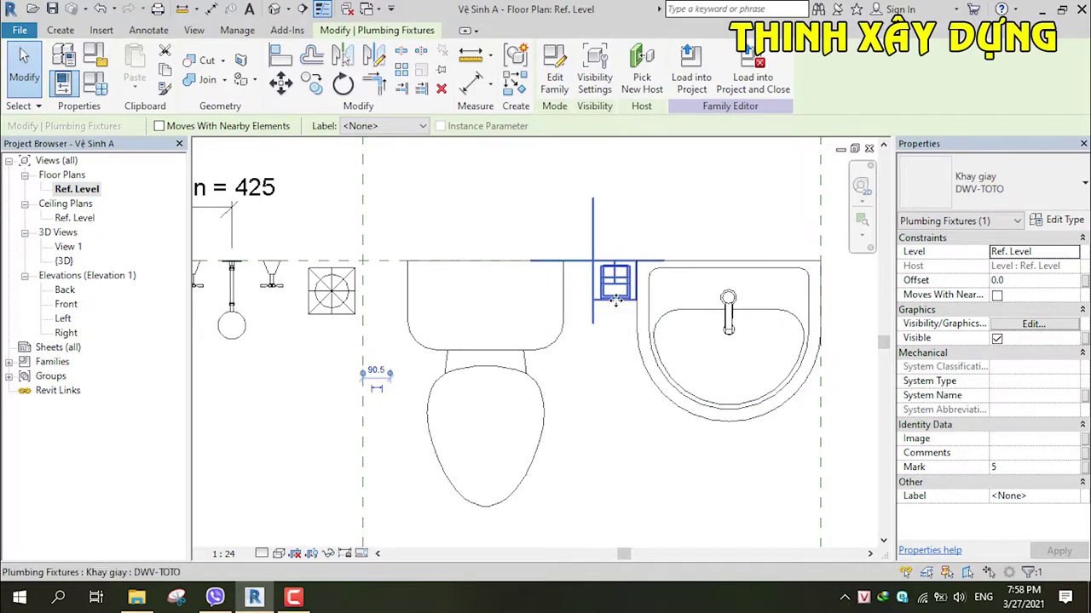
scroll(574, 296, down, 2)
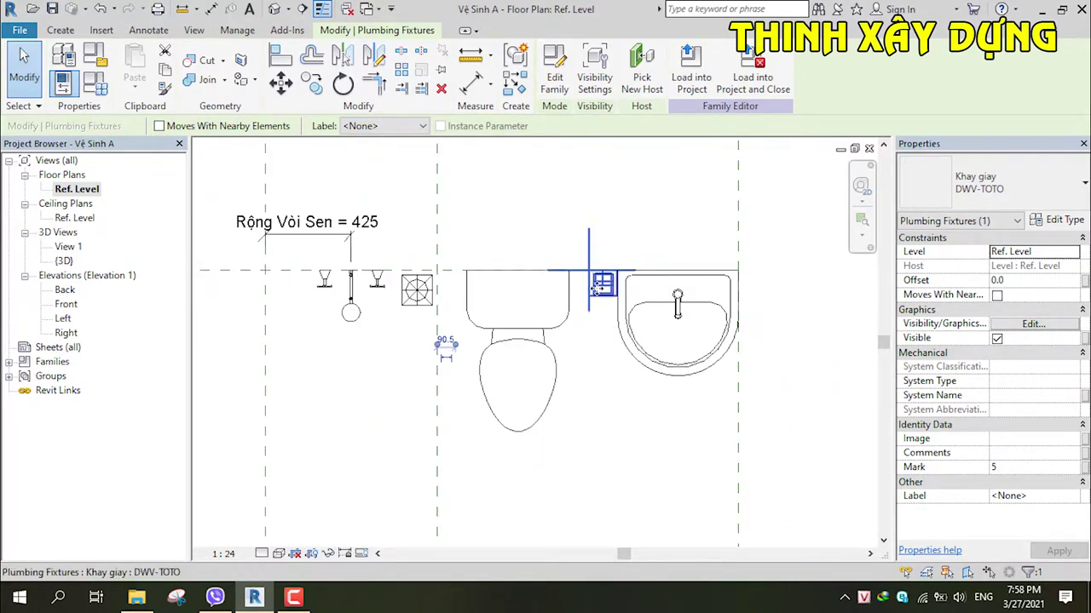
Step: Nudge the paper holder a further 50 to the left
key(m)
key(v)
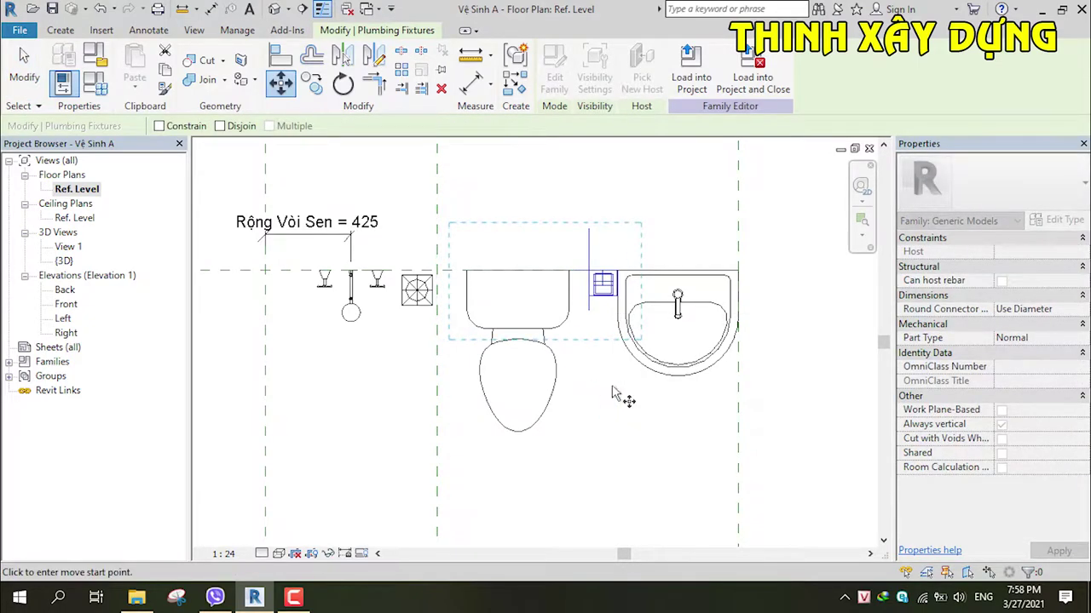
click(601, 389)
text(50)
key(Return)
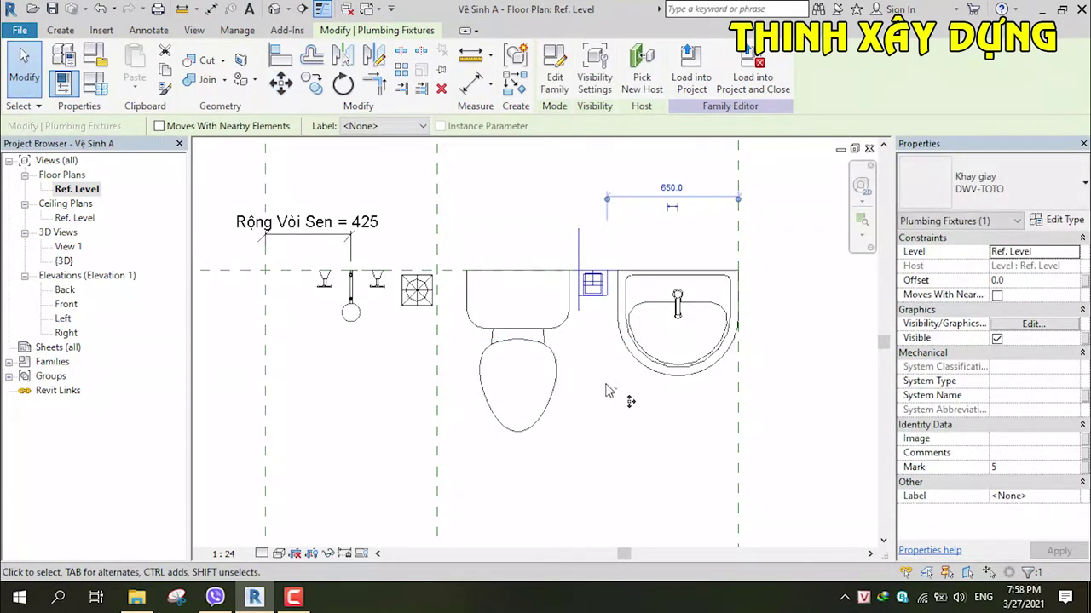
click(626, 394)
scroll(670, 414, down, 3)
scroll(662, 412, up, 2)
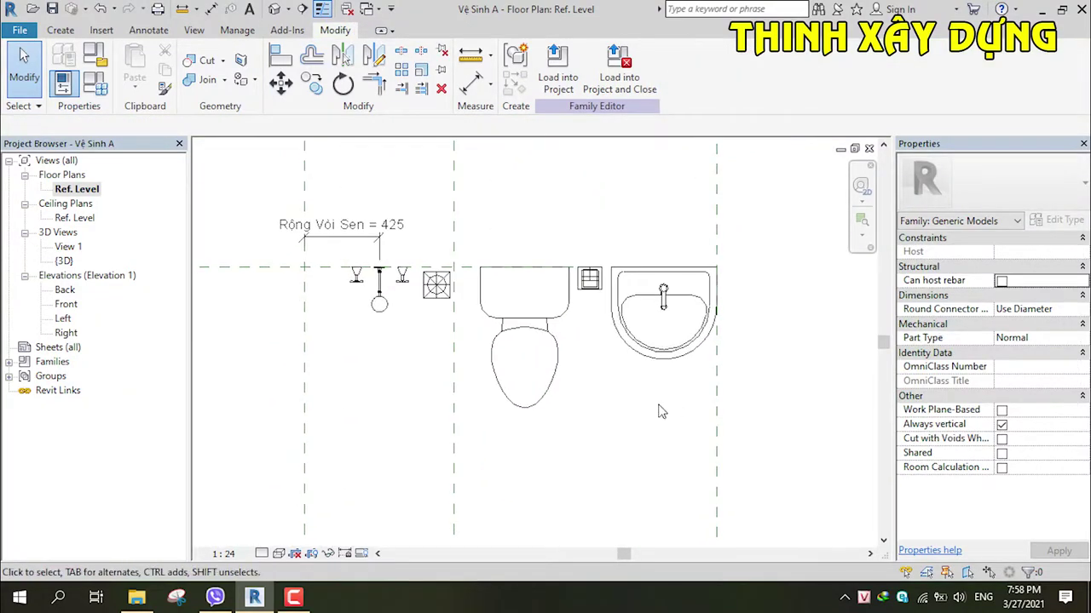
Step: Align the paper holder's edge to the horizontal back-wall reference plane
key(a)
key(l)
scroll(454, 271, up, 1)
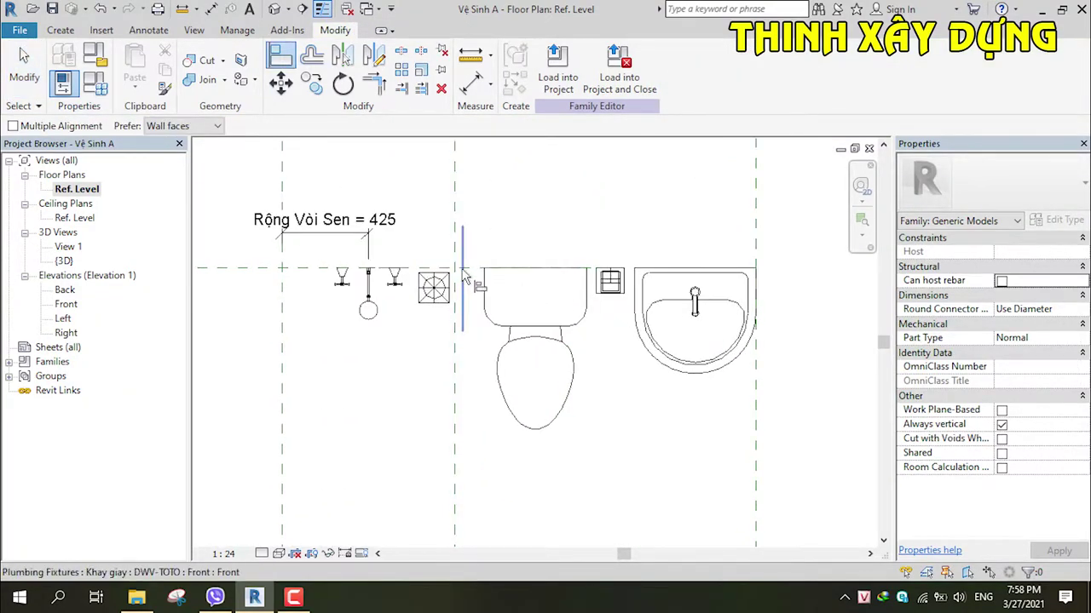
click(475, 269)
click(624, 269)
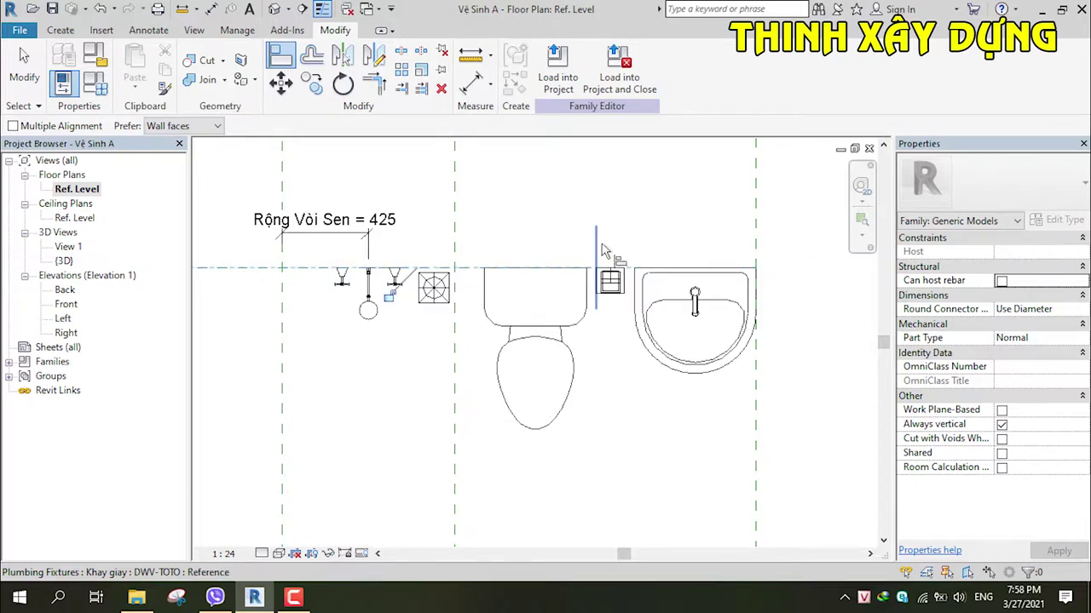
scroll(535, 388, down, 2)
scroll(535, 388, up, 2)
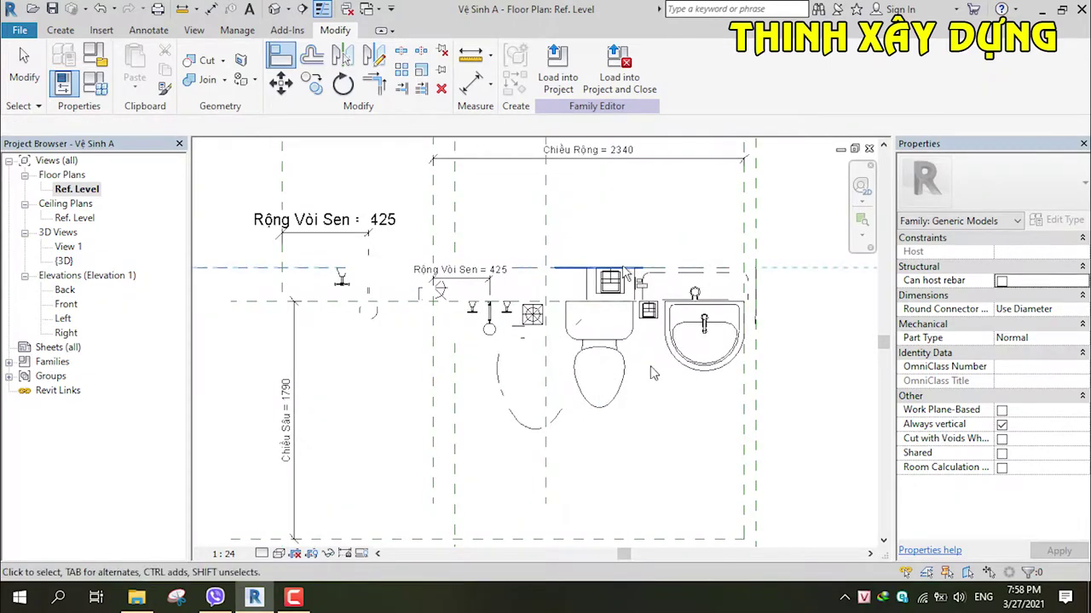
key(Escape)
key(Escape)
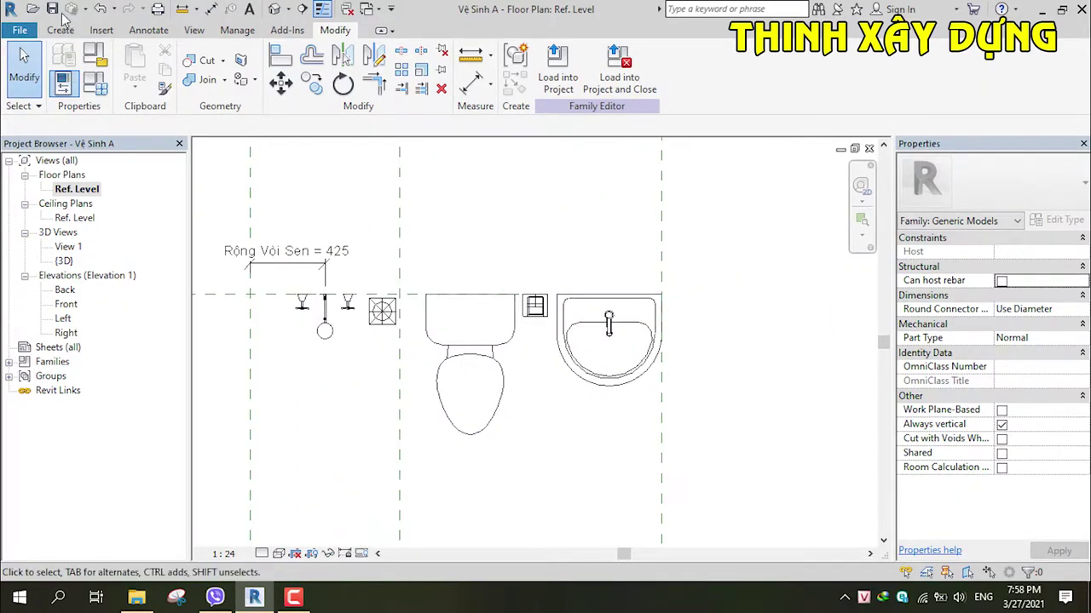
scroll(477, 408, down, 2)
scroll(487, 379, up, 1)
scroll(481, 377, up, 1)
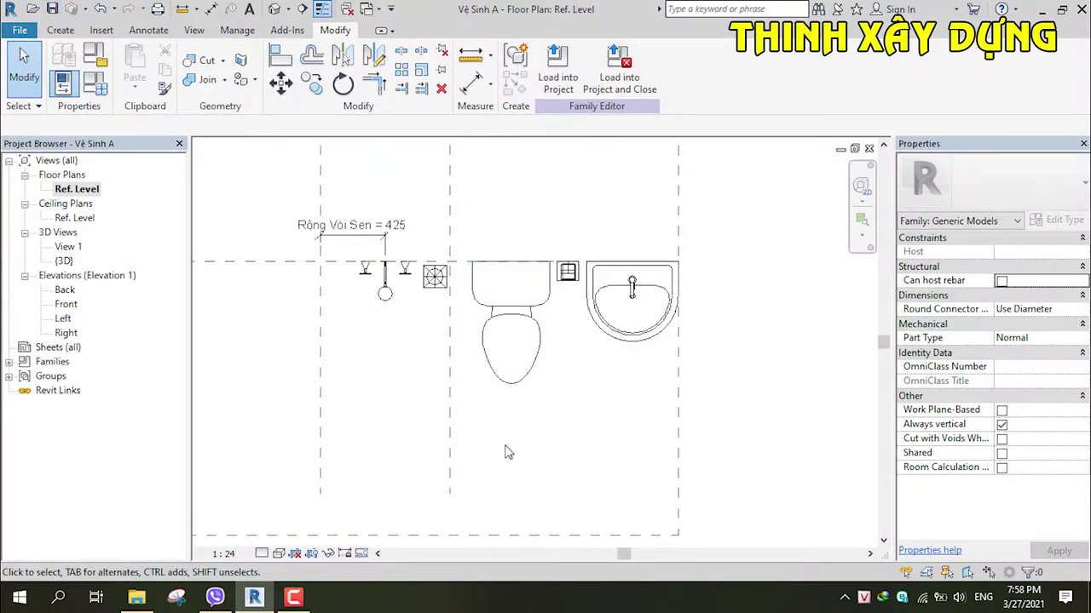
Step: View the fixtures in the {3D} view from the FRONT
click(399, 309)
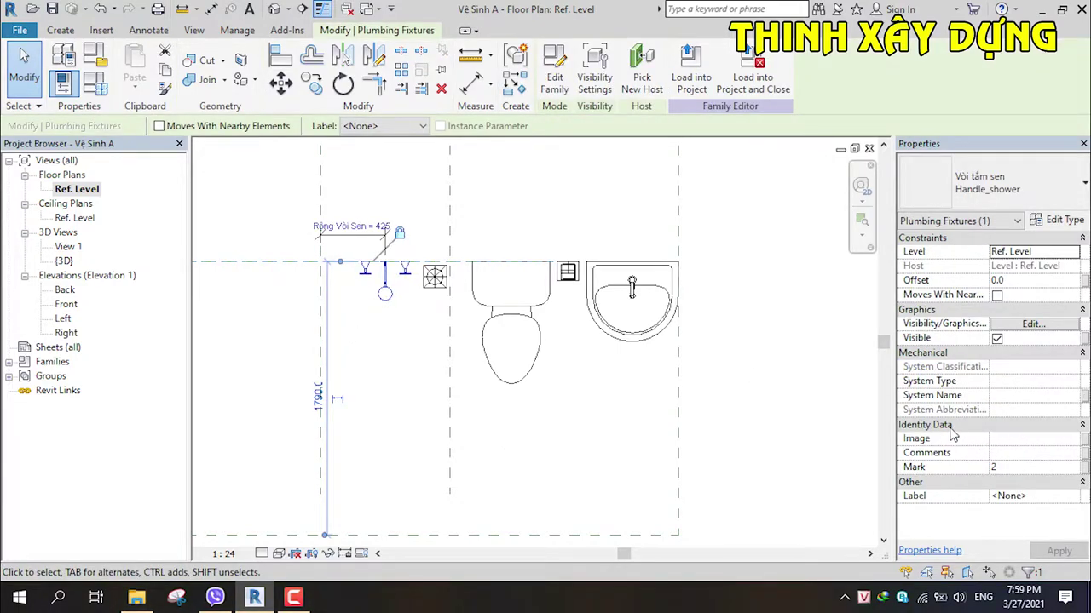
click(275, 8)
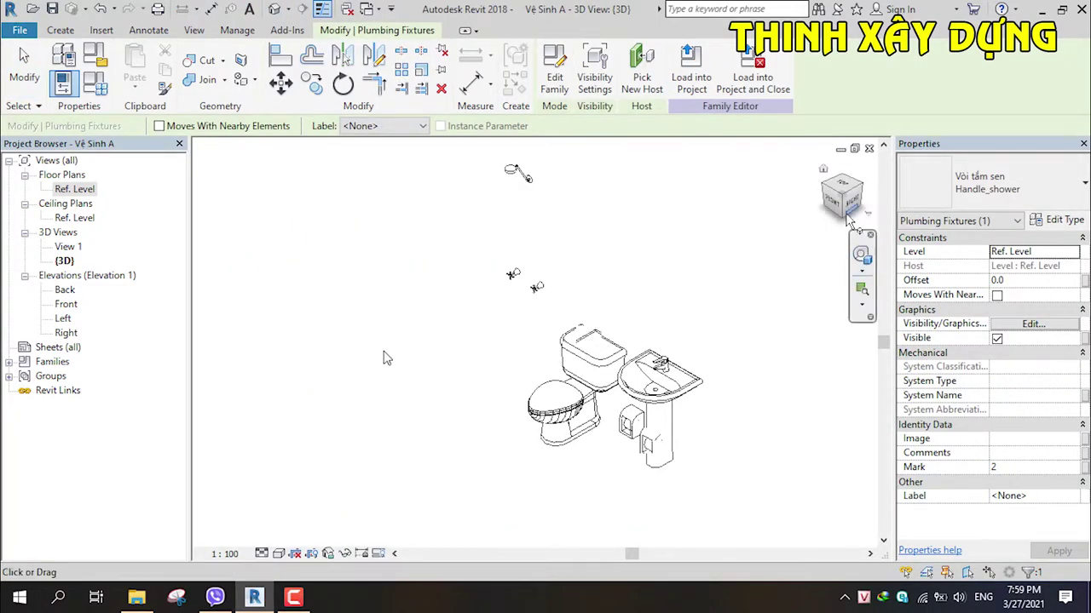
click(831, 203)
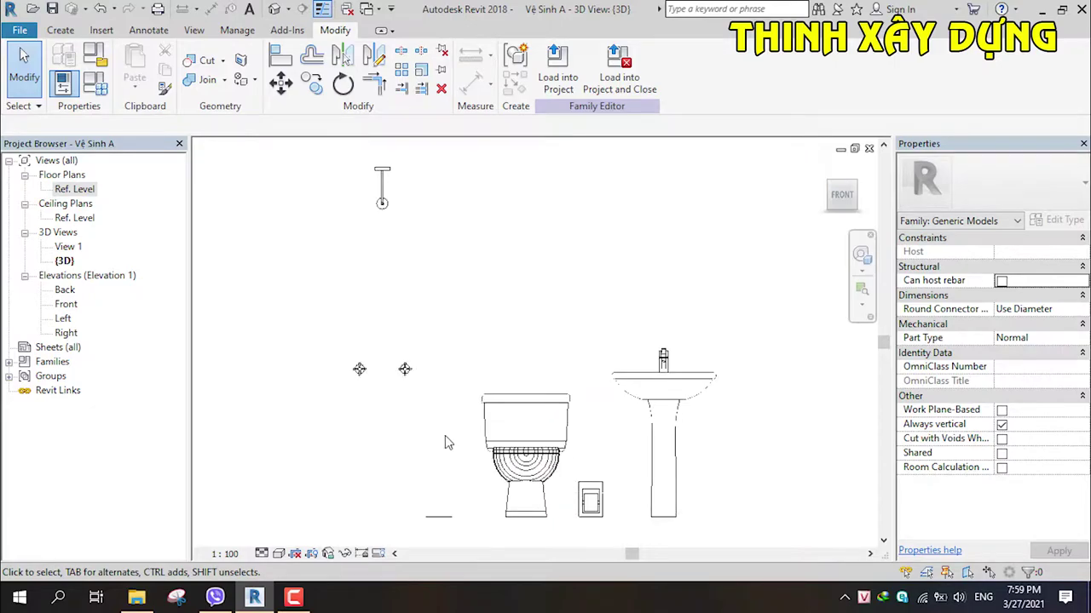
Step: Set the floor drain's and the toilet's Offset to -30
middle_drag(449, 436, 459, 325)
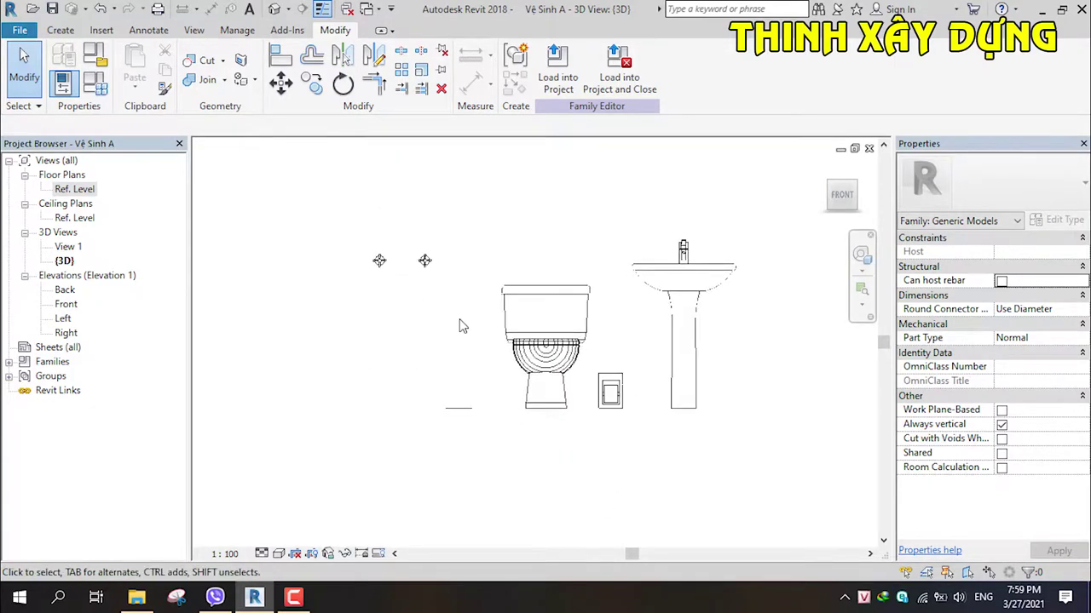
click(458, 408)
click(1019, 280)
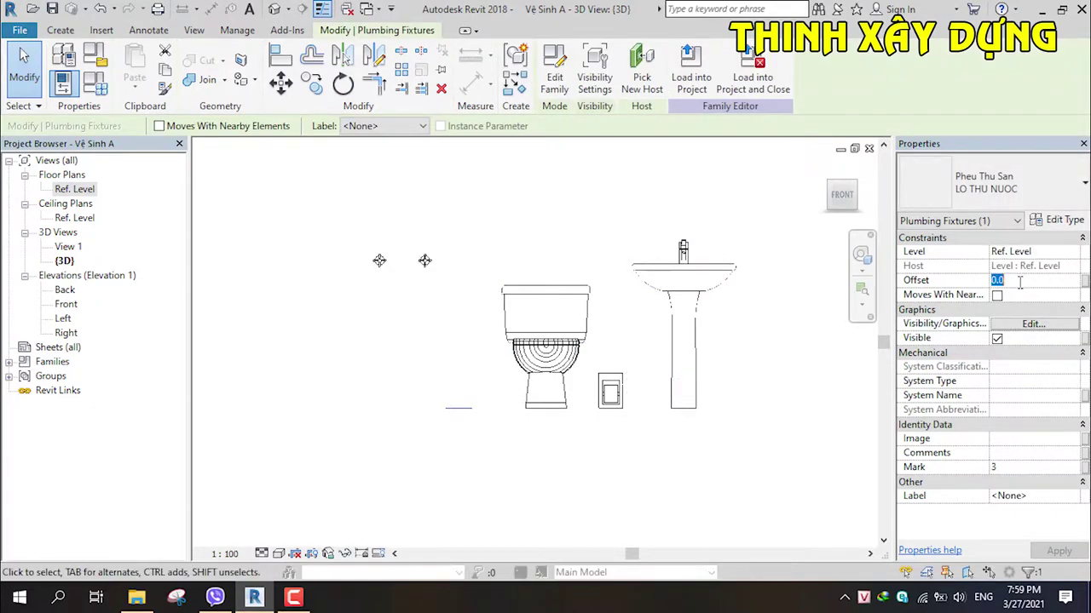
text(0)
key(Return)
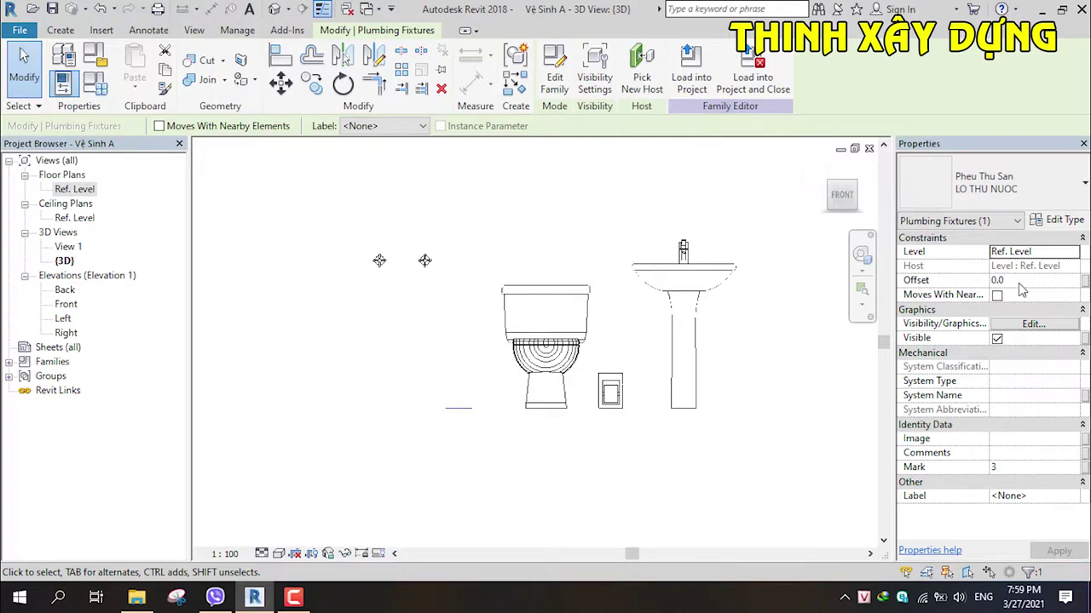
click(1073, 552)
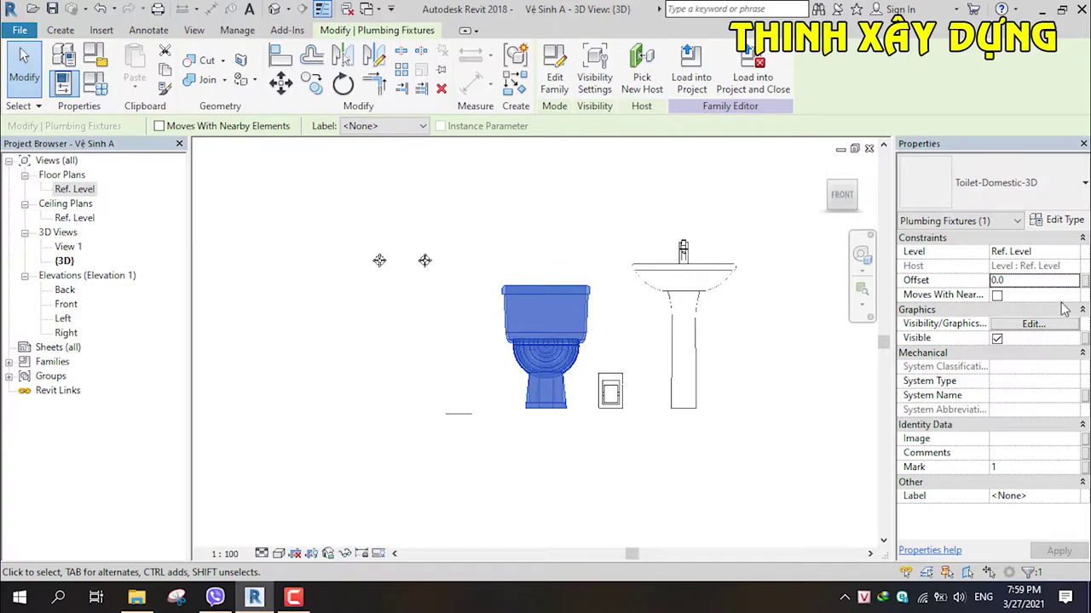
click(1036, 281)
click(566, 356)
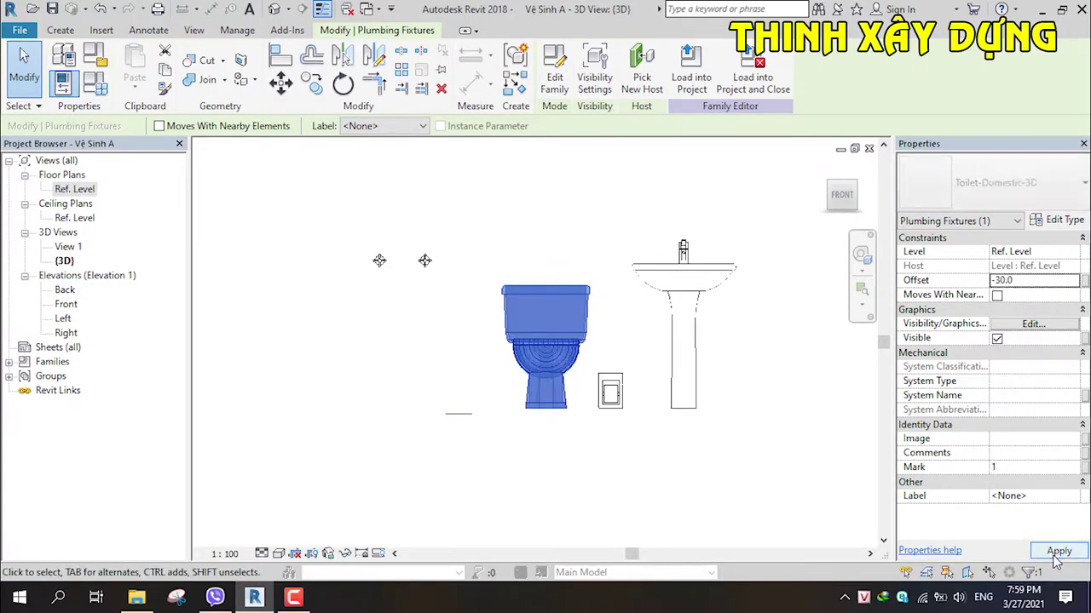
click(1059, 552)
Step: Change the paper holder's offset, trying 700 and 600 before settling on 500
click(612, 402)
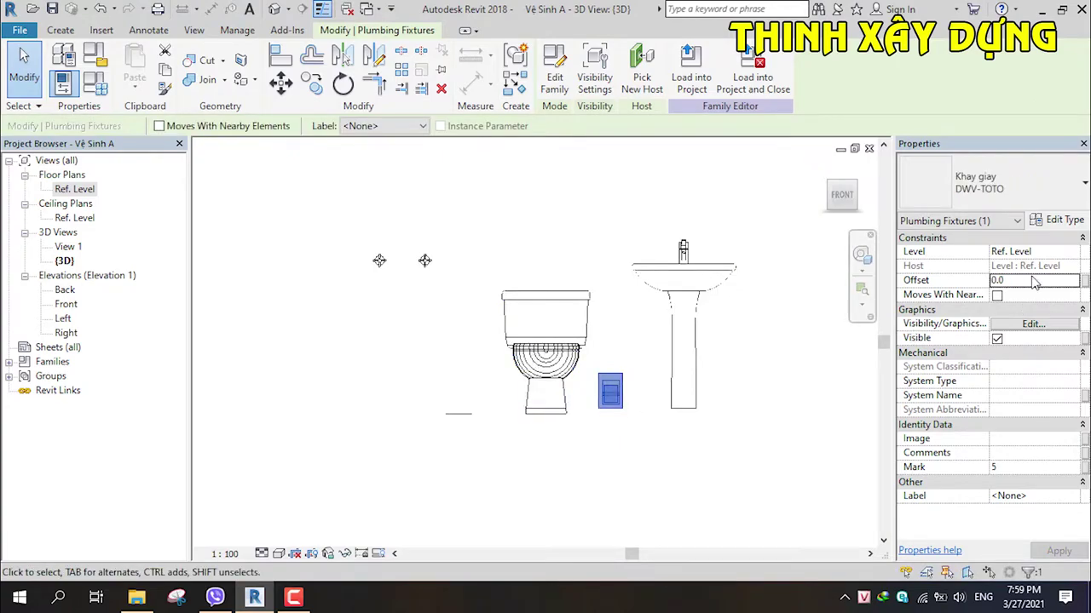
click(1033, 282)
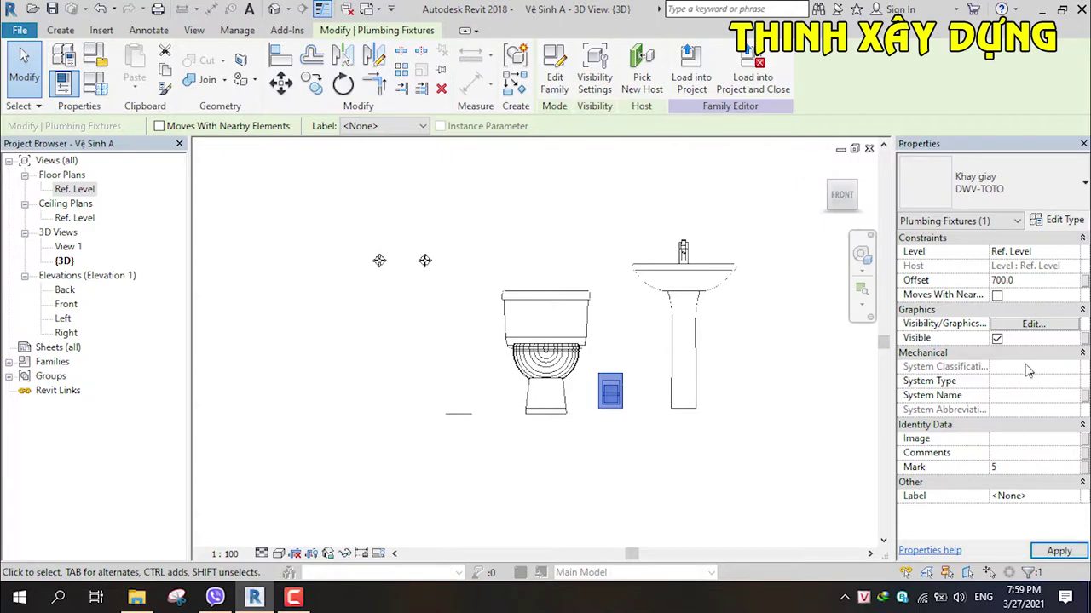
click(1058, 552)
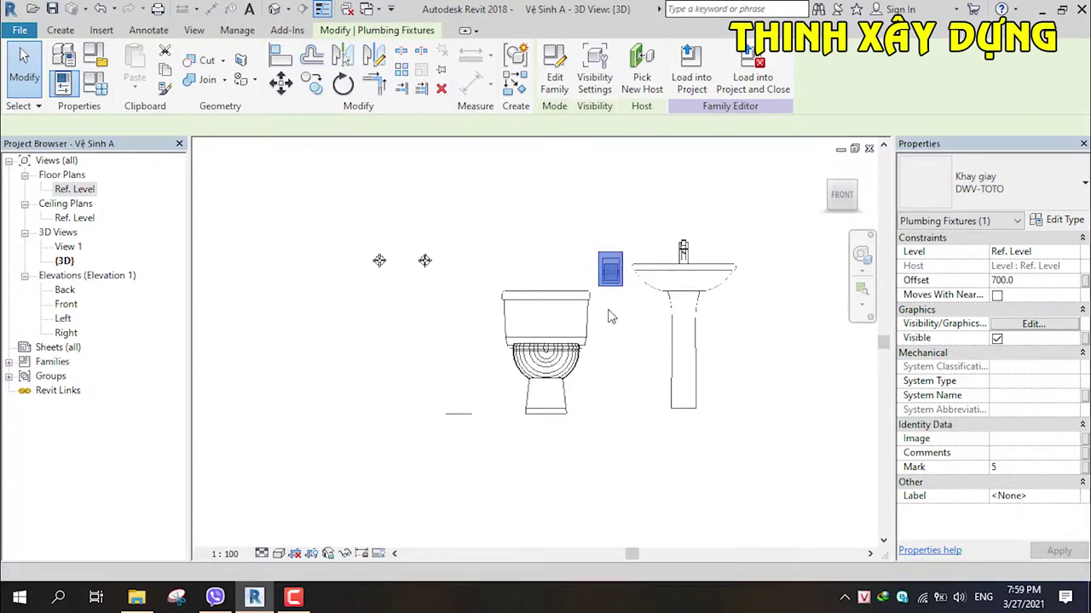
click(1010, 280)
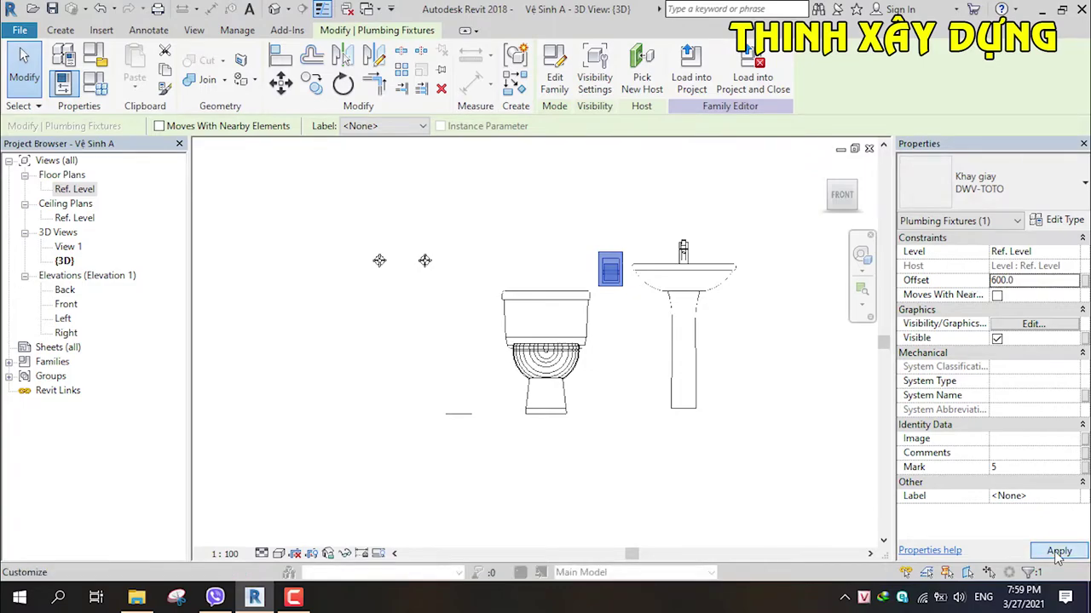
click(1058, 552)
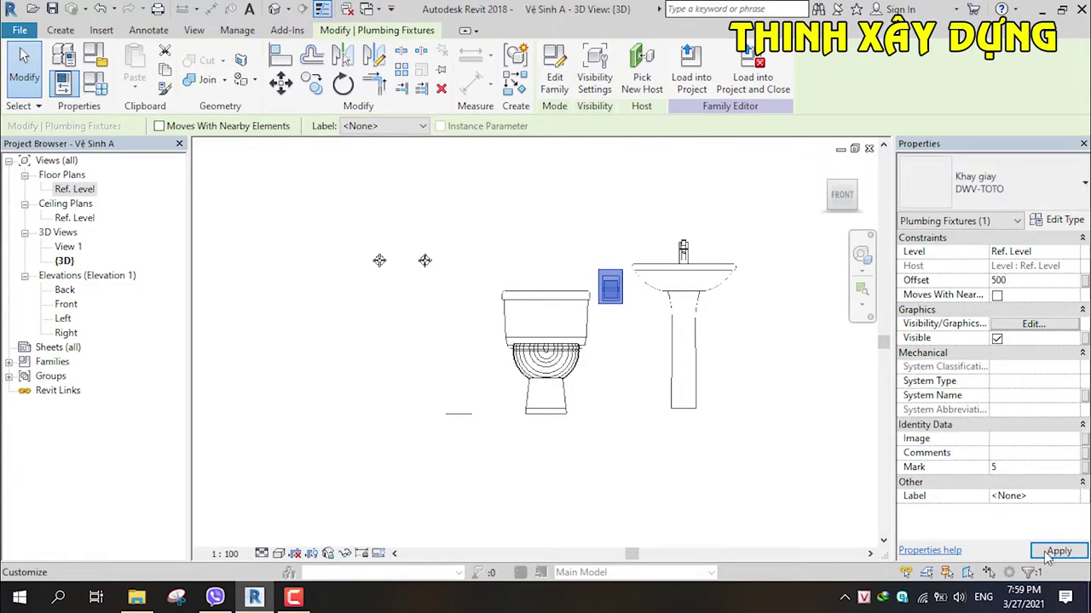
click(1044, 551)
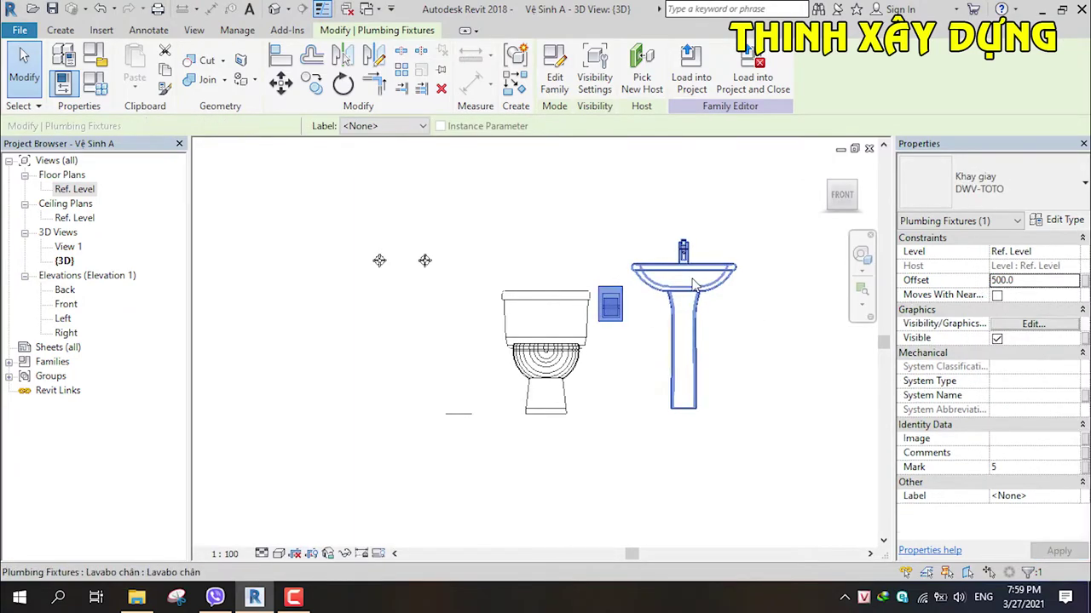
Step: Set the pedestal basin's Offset to -30, then deselect it
click(1017, 284)
click(694, 286)
click(1017, 280)
text(-30)
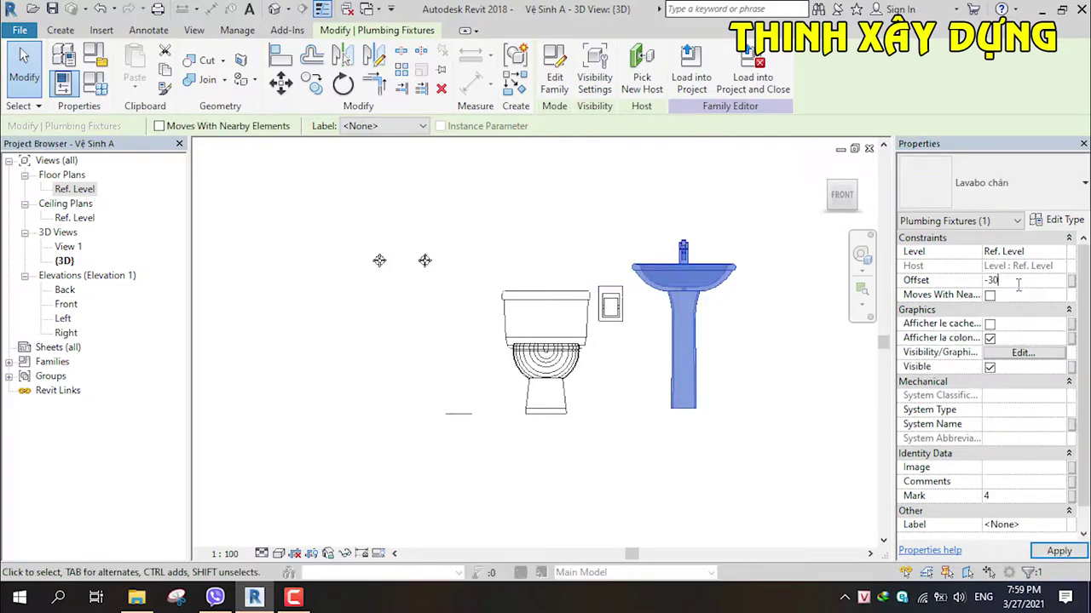
click(1059, 552)
scroll(700, 461, down, 2)
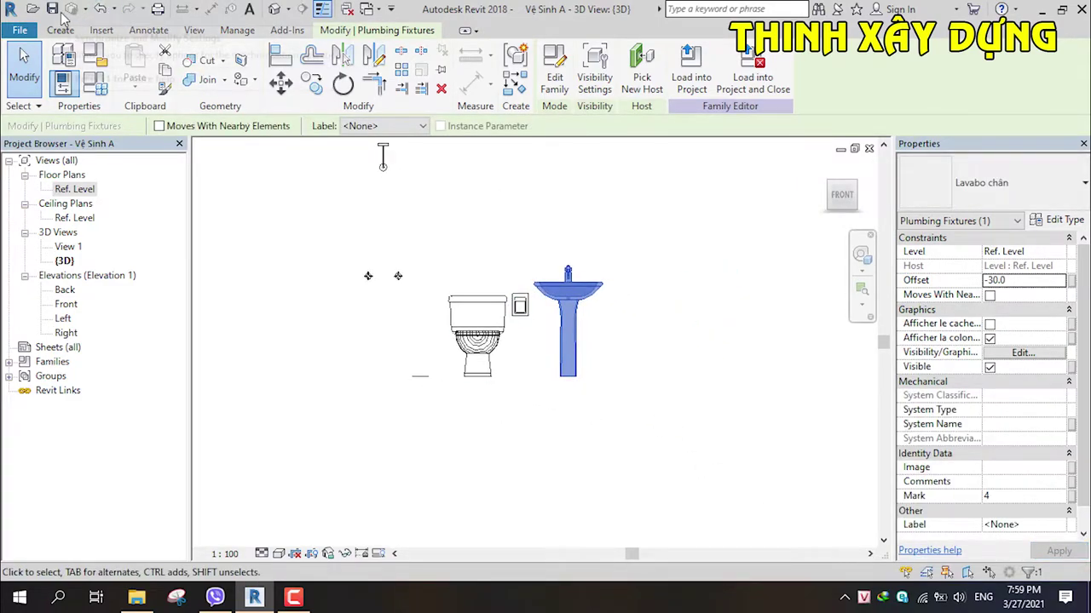
click(315, 252)
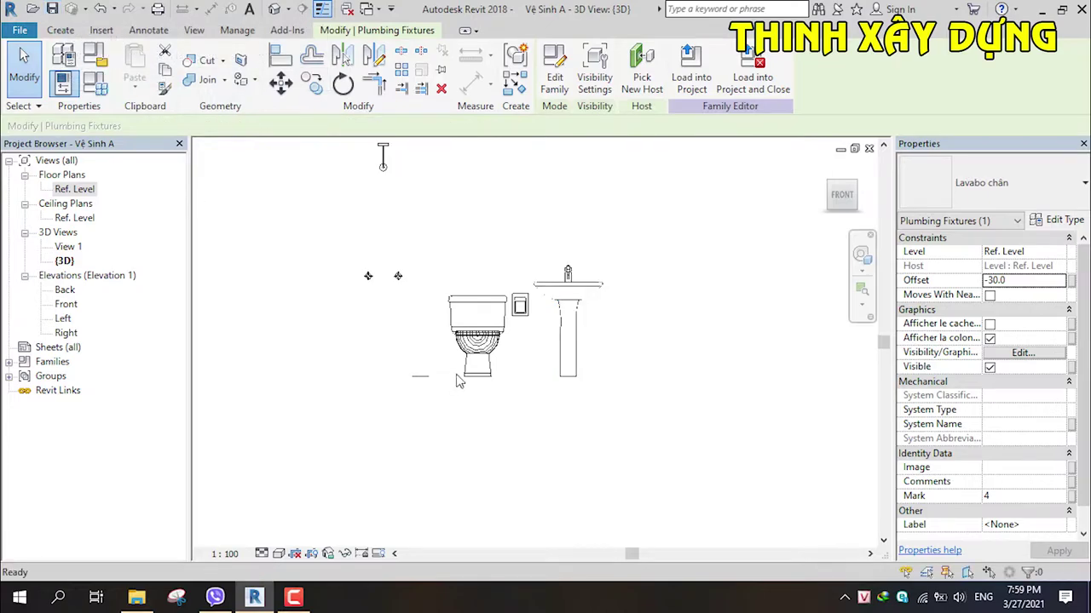
double_click(74, 188)
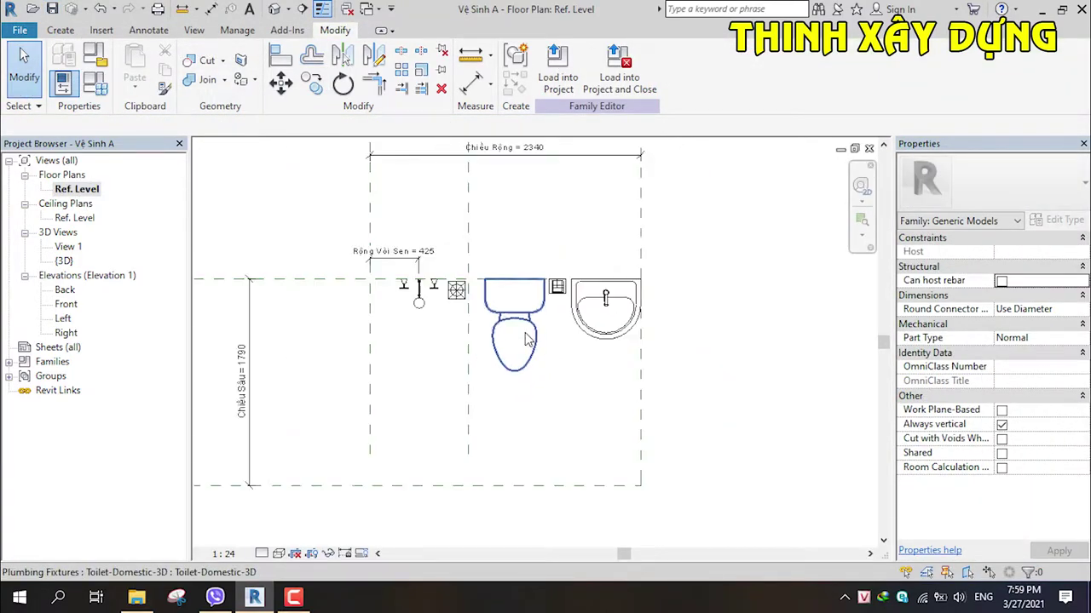
middle_drag(526, 339, 536, 379)
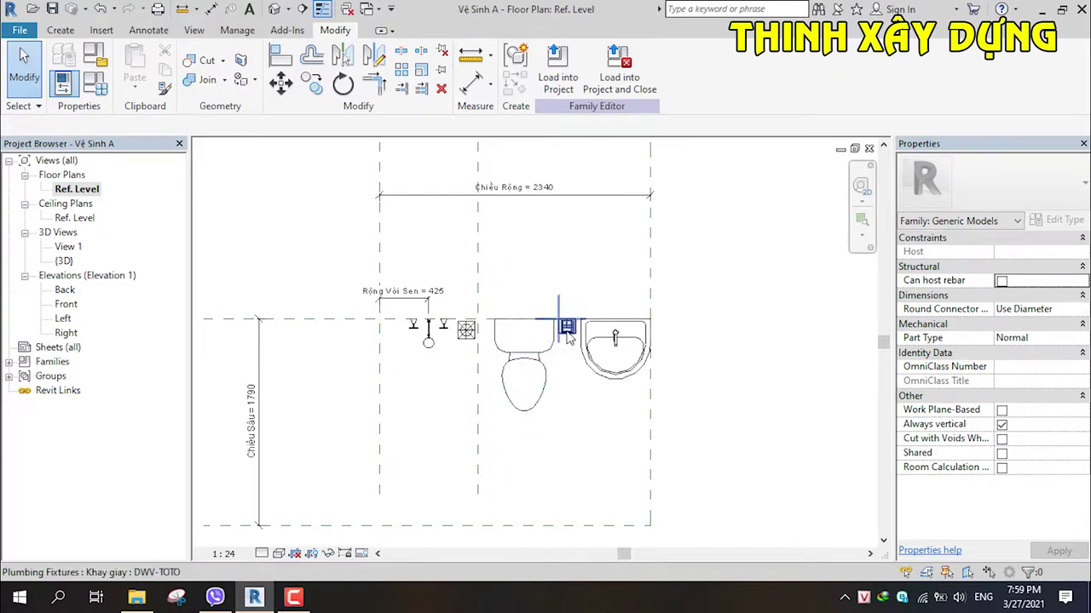
scroll(567, 332, down, 2)
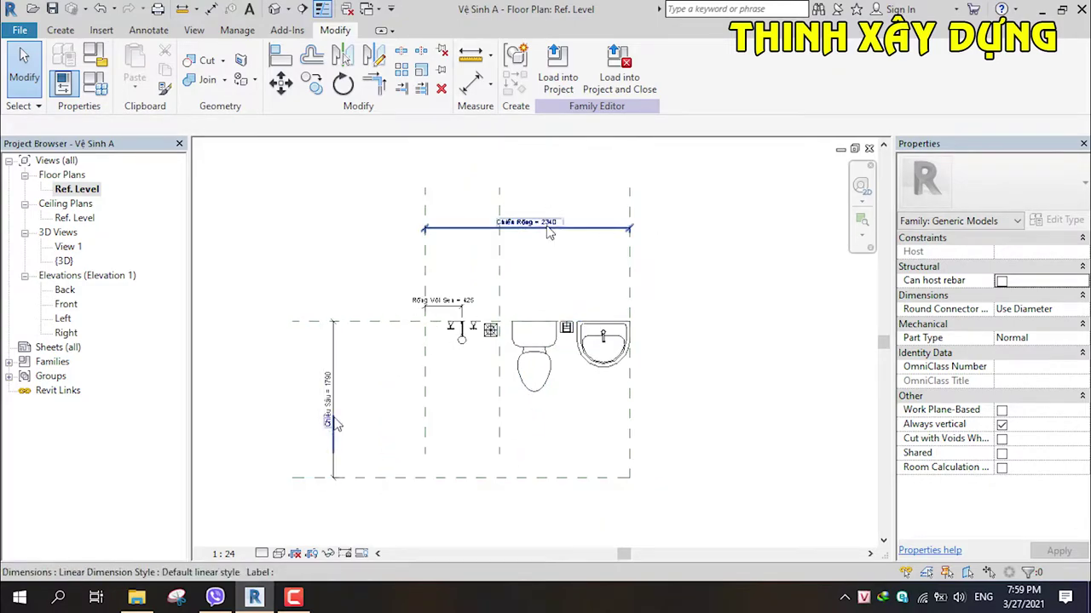
scroll(333, 405, up, 2)
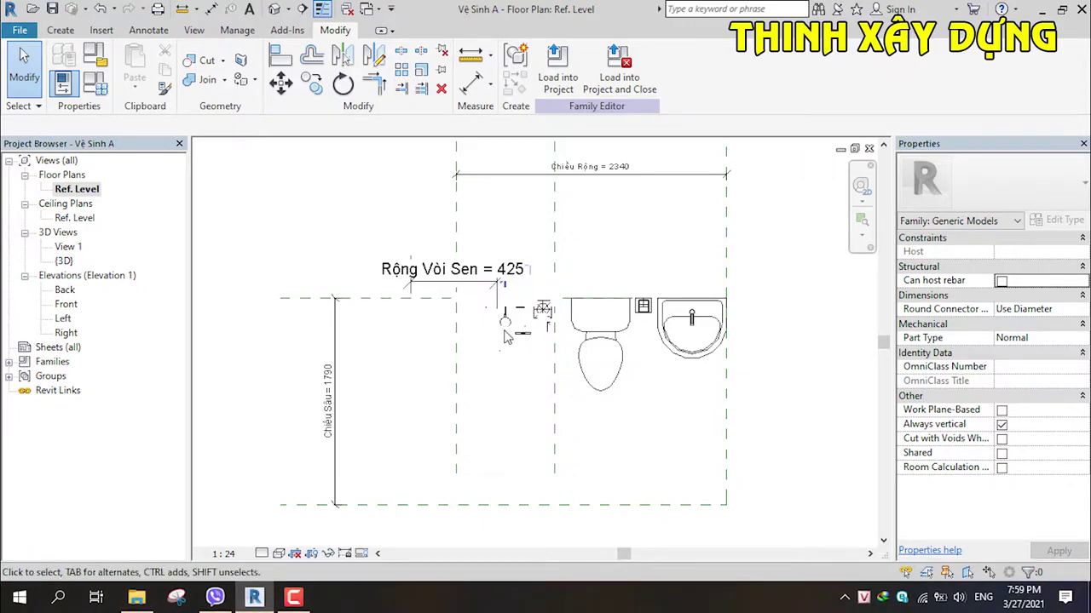
scroll(510, 282, up, 2)
mouse_move(503, 313)
middle_down()
mouse_move(502, 281)
mouse_move(522, 294)
middle_up()
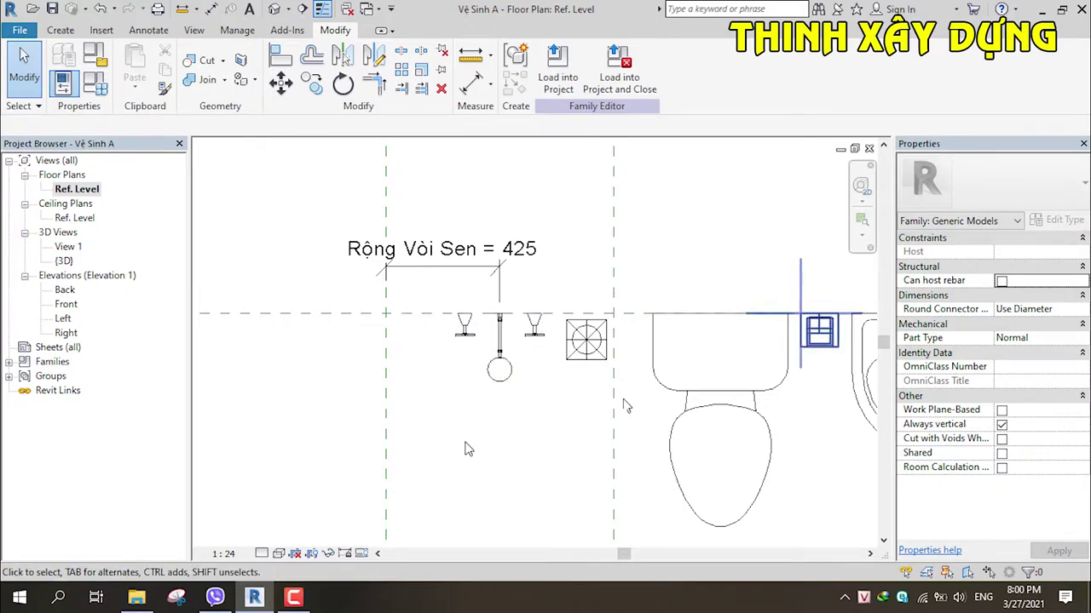
middle_drag(509, 418, 420, 429)
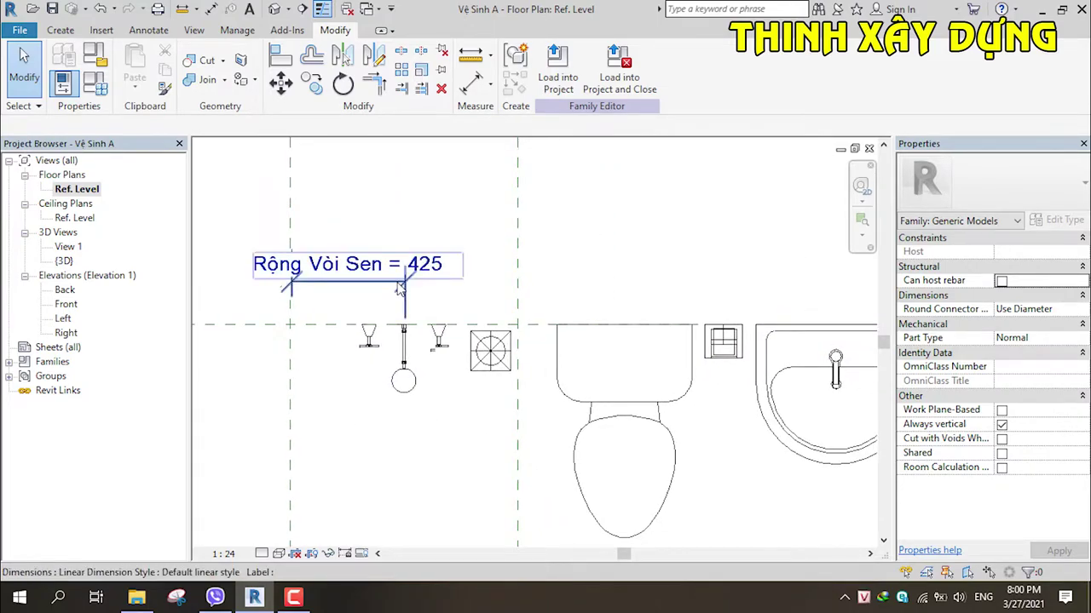
middle_drag(420, 430, 422, 433)
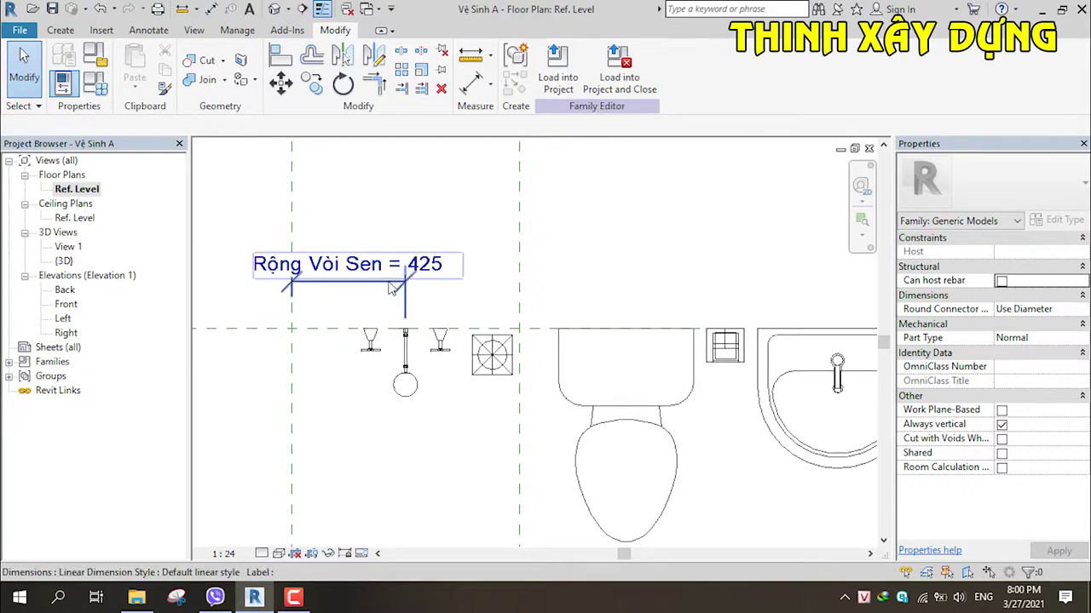
click(347, 281)
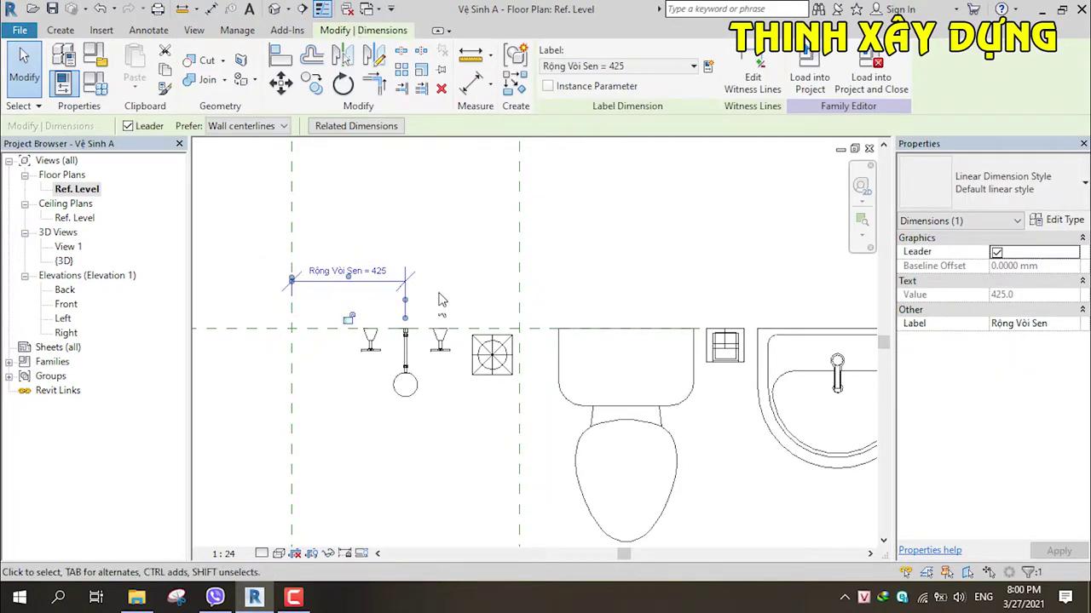
scroll(600, 358, up, 2)
key(Escape)
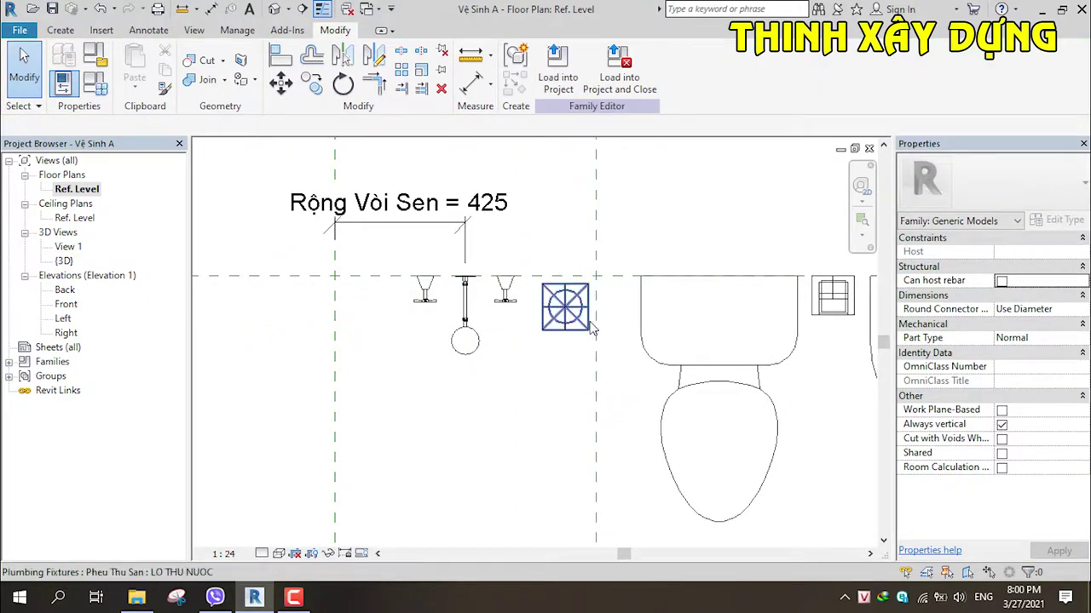
scroll(602, 324, up, 2)
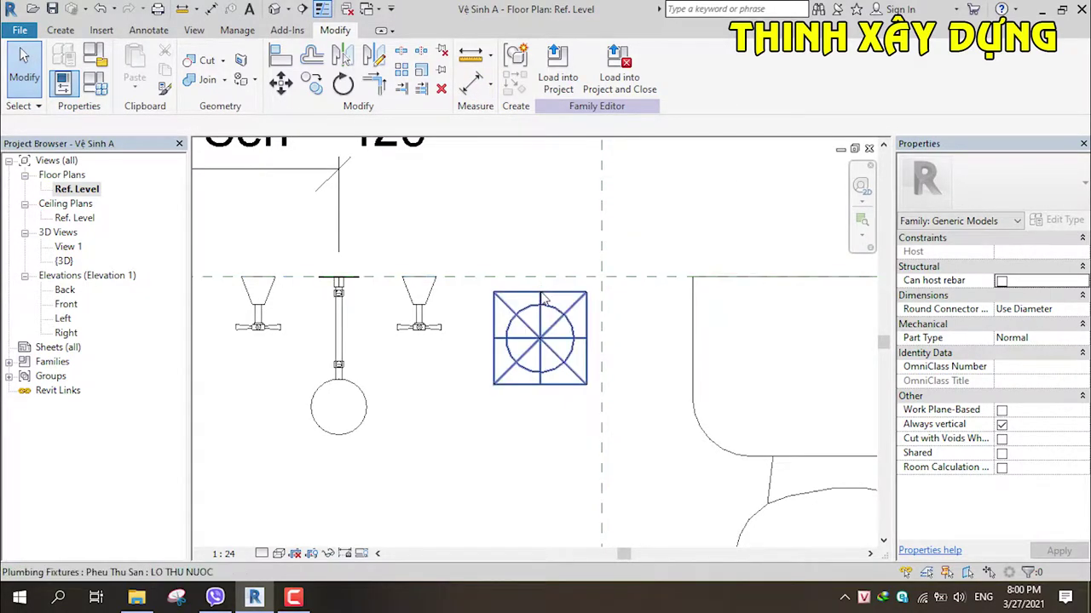
click(467, 88)
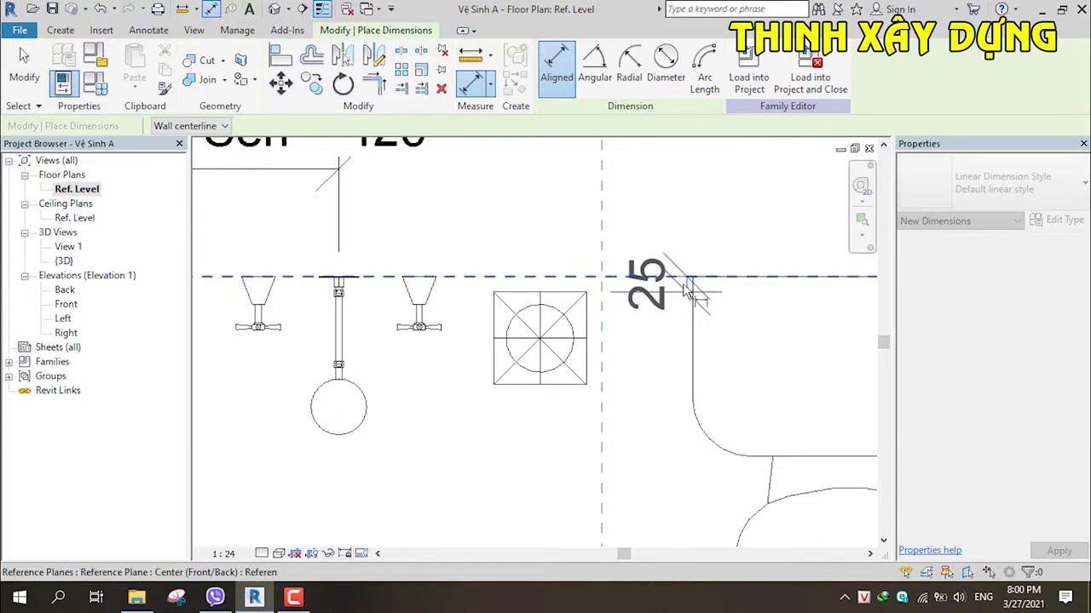
Step: Place the 25 dimension beside the floor drain and exit the dimension tool
click(655, 298)
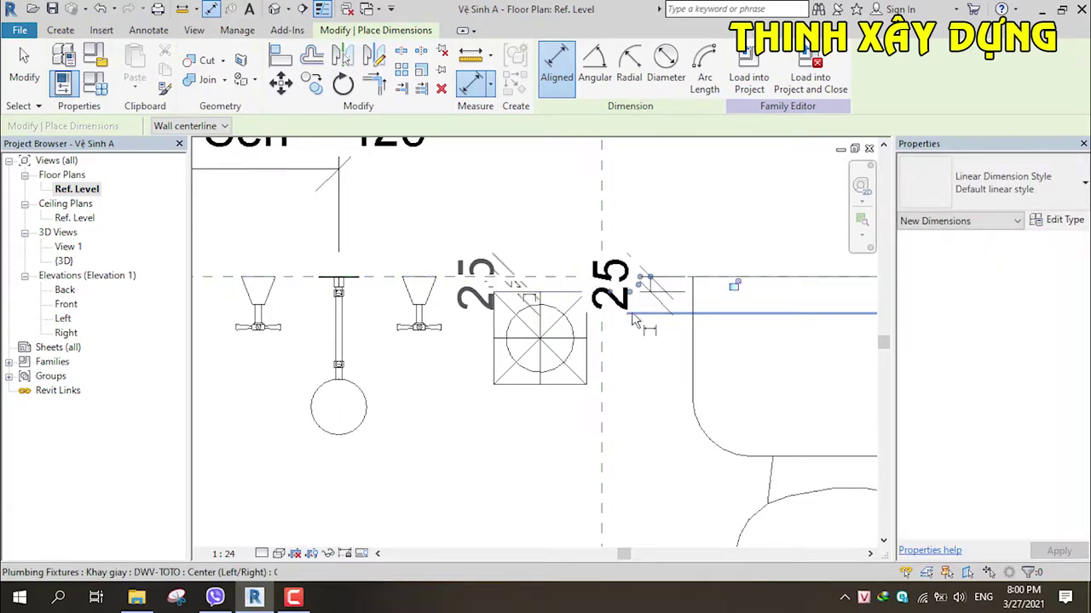
scroll(607, 311, down, 3)
middle_drag(600, 337, 545, 356)
key(Escape)
key(Escape)
scroll(545, 358, down, 2)
middle_drag(401, 353, 400, 268)
scroll(383, 268, down, 1)
key(d)
key(i)
key(Escape)
key(Escape)
scroll(528, 345, up, 2)
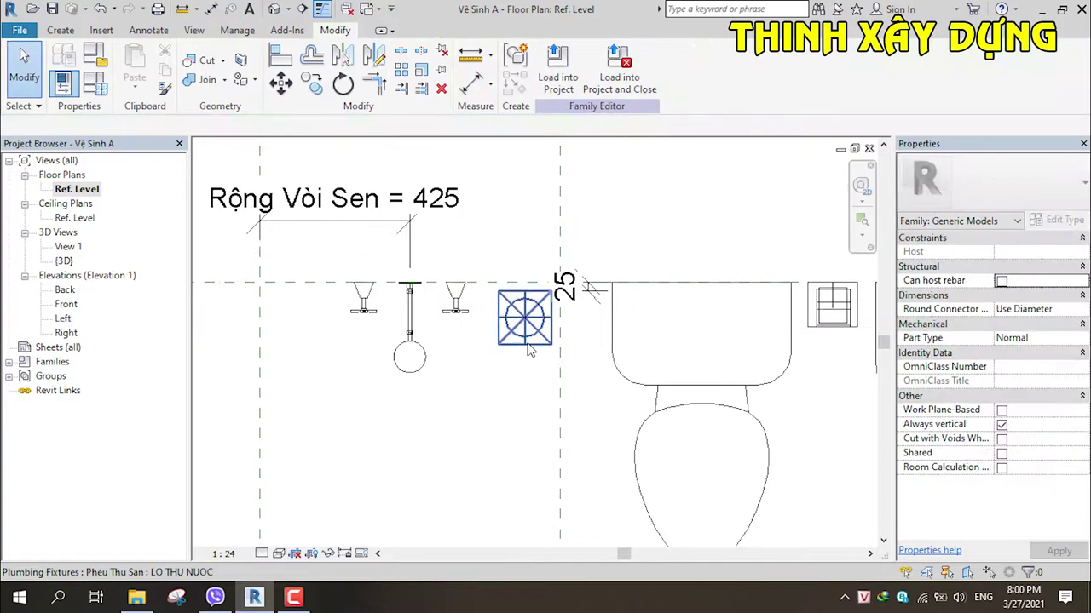
scroll(528, 368, down, 1)
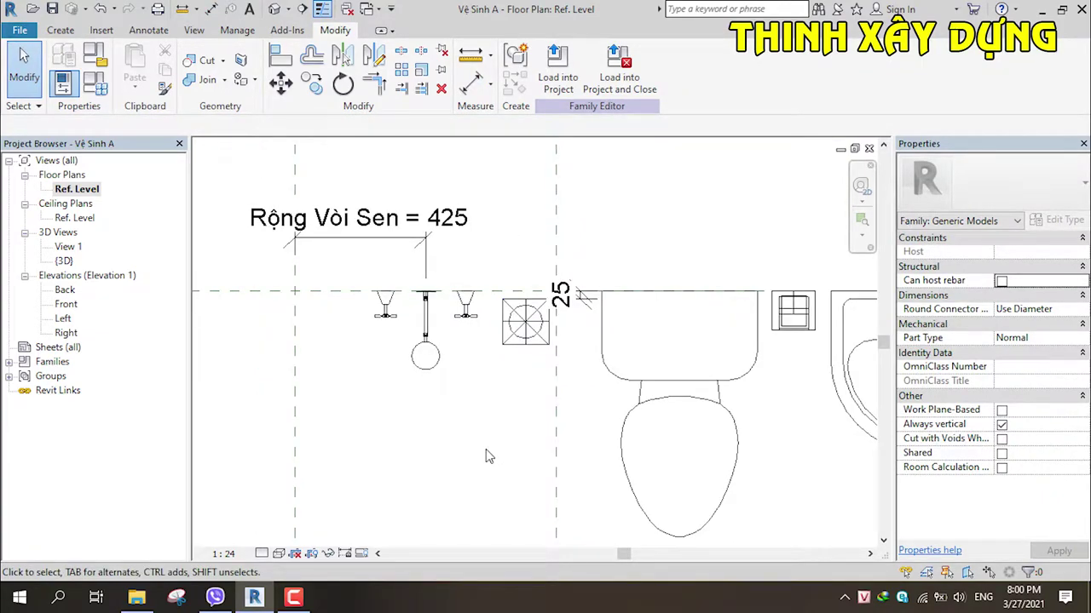
click(471, 85)
key(Escape)
key(Escape)
Step: Add a 750 aligned dimension from the left reference plane to the floor drain
key(d)
key(i)
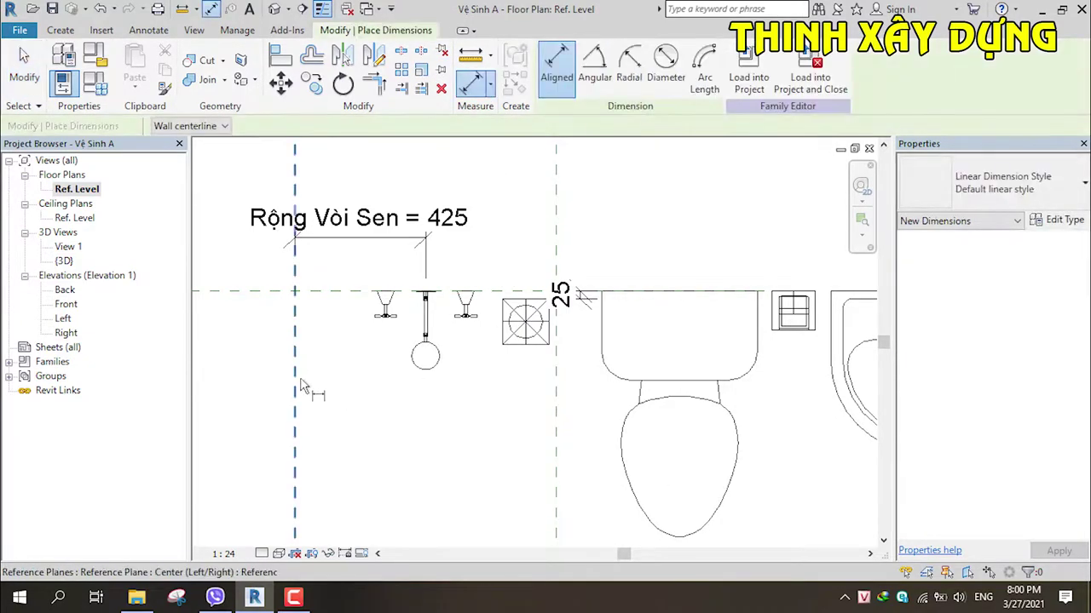
click(295, 388)
click(516, 320)
scroll(507, 264, down, 2)
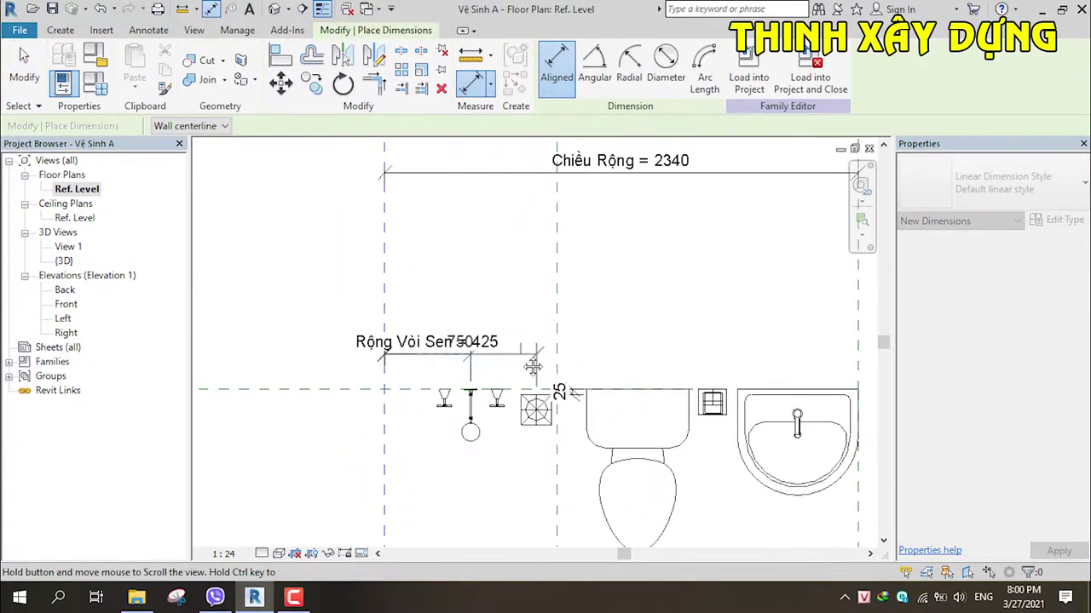
click(527, 298)
key(Escape)
scroll(511, 299, up, 1)
click(502, 300)
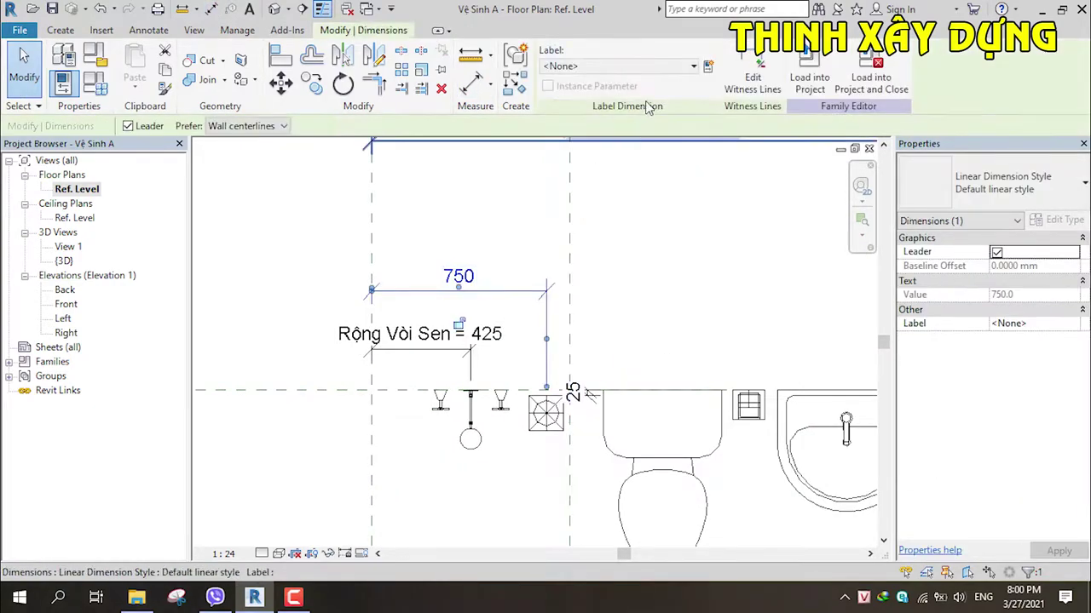
Step: Label the 750 drain dimension with a new type parameter 'Rộng Phễu Thu'
click(711, 68)
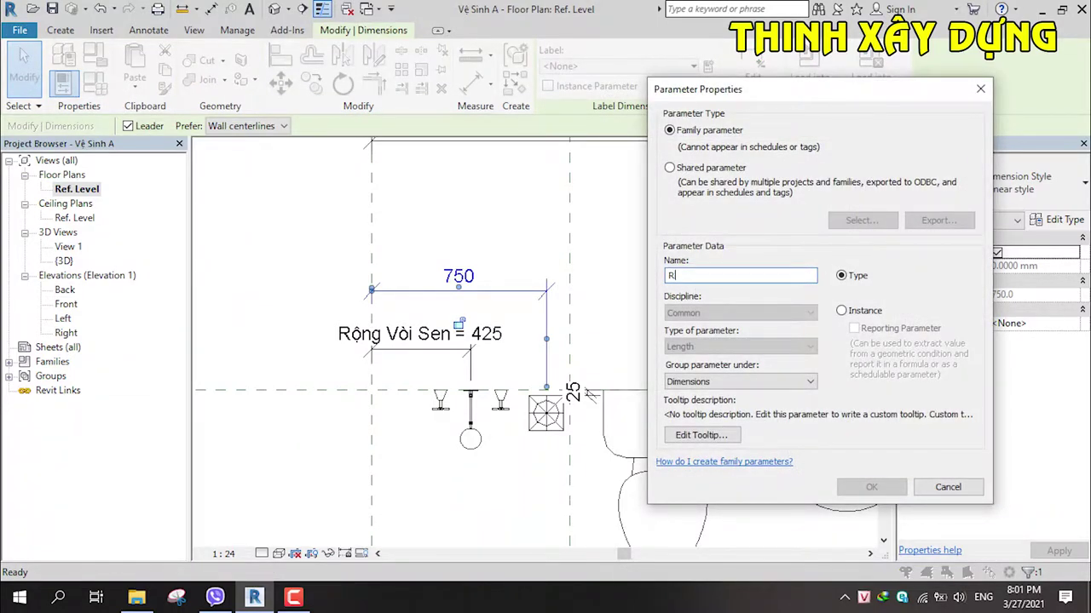
text(o)
text(ng Phê)
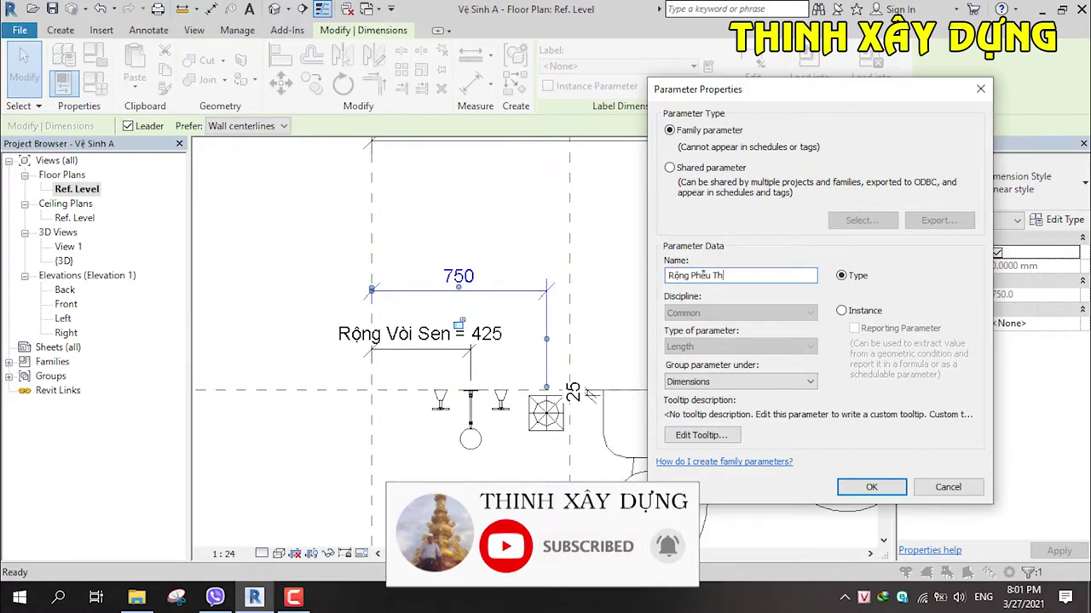
text(u)
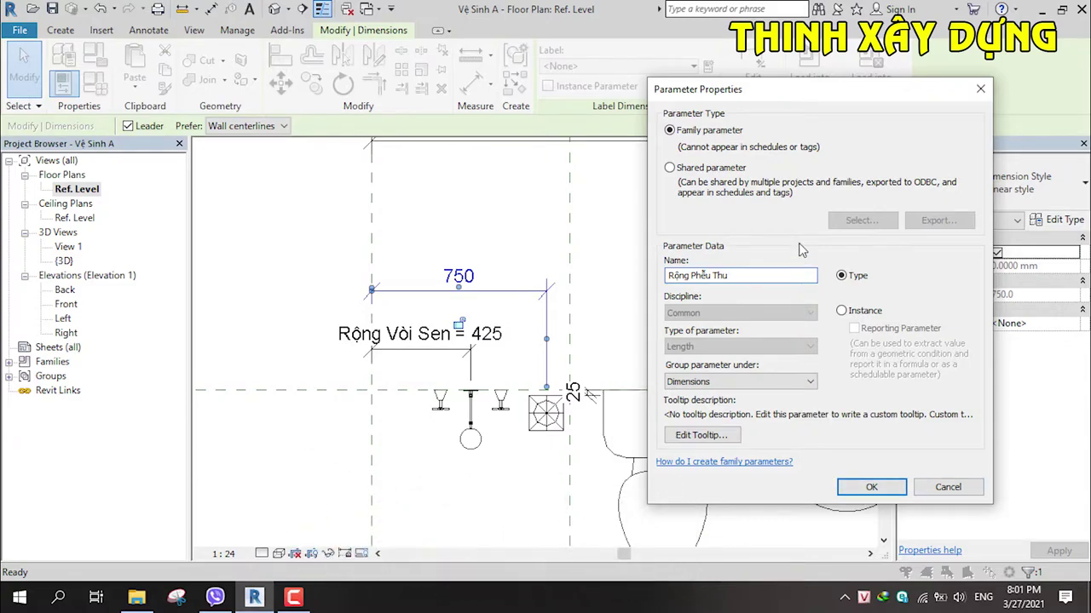
click(872, 490)
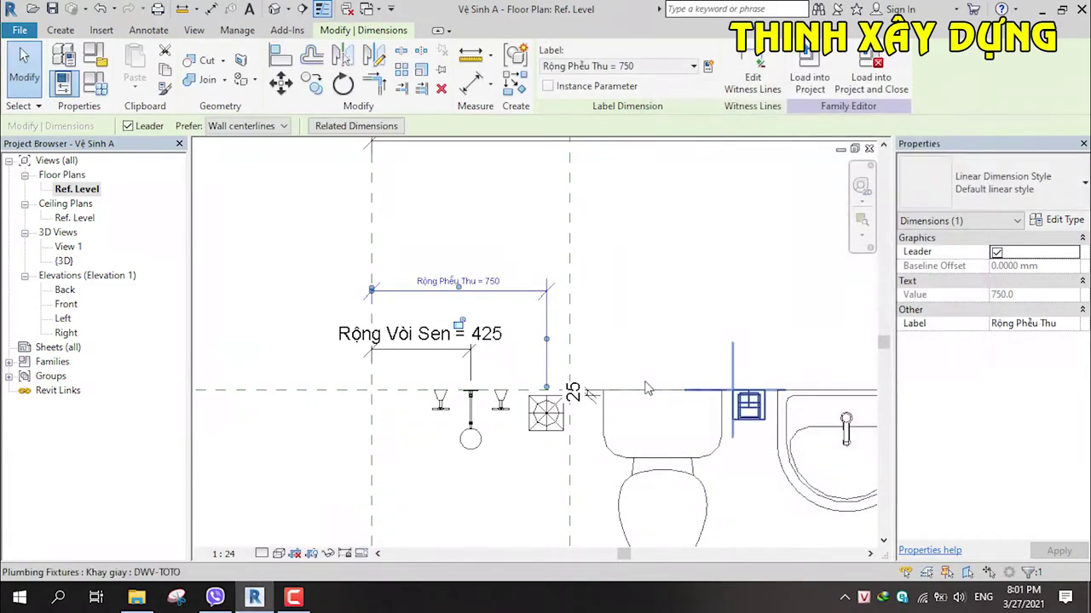
scroll(504, 349, down, 2)
key(Escape)
scroll(504, 349, up, 1)
middle_drag(539, 366, 538, 391)
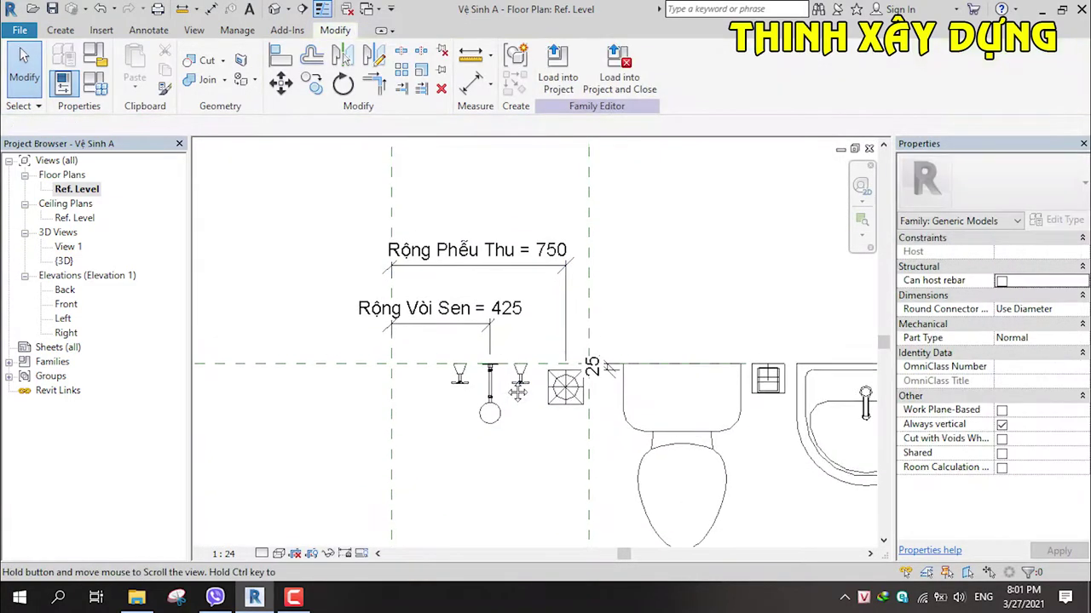
click(96, 87)
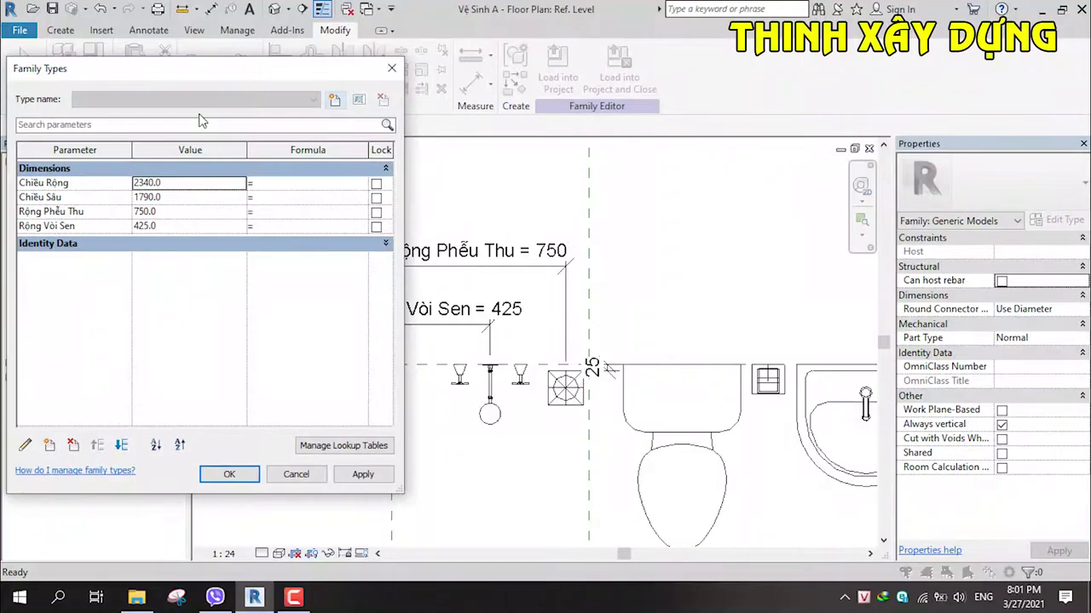
Step: Move the Family Types dialog aside so the plan stays visible
drag(156, 67, 612, 68)
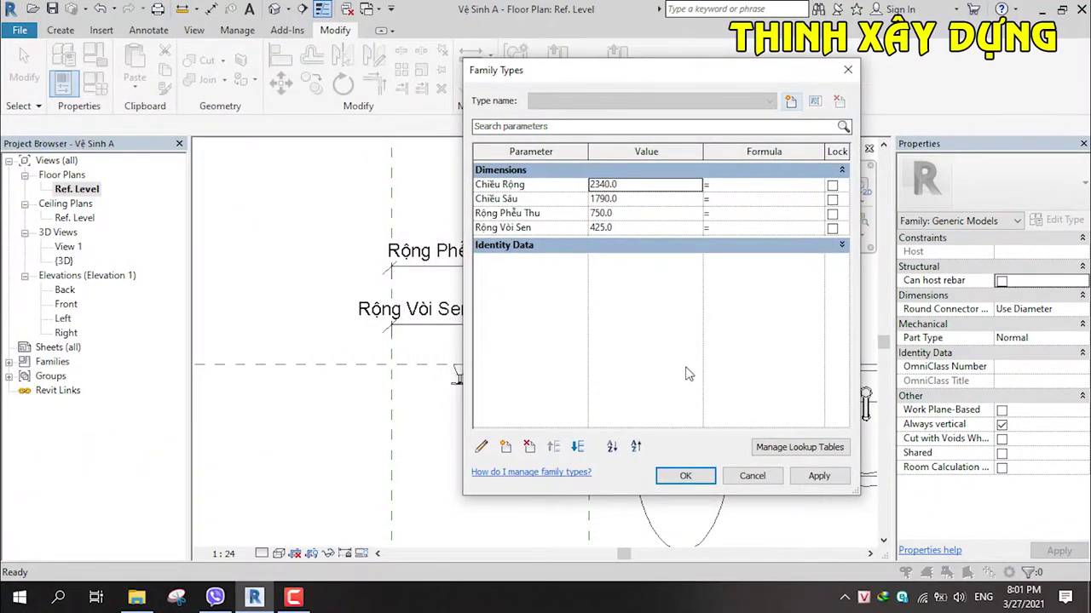
mouse_move(513, 191)
mouse_down()
mouse_move(492, 194)
mouse_move(521, 225)
mouse_move(591, 259)
mouse_up()
drag(572, 77, 752, 77)
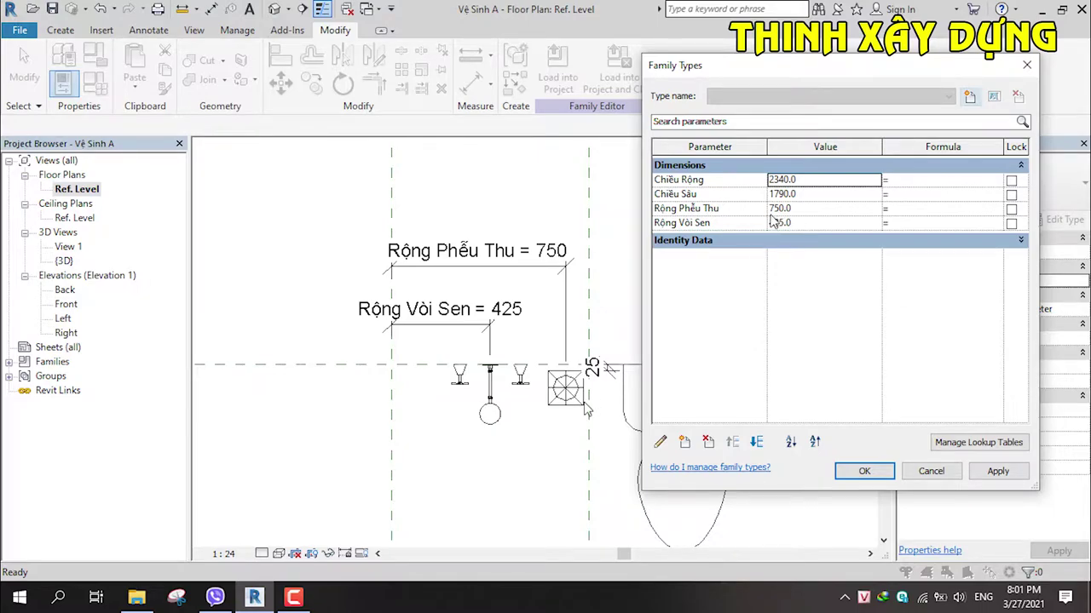
drag(708, 227, 726, 222)
Step: Try the formula Rộng Vòi Sen * 2 - 25 for Rộng Phễu Thu (825), then cancel
click(896, 211)
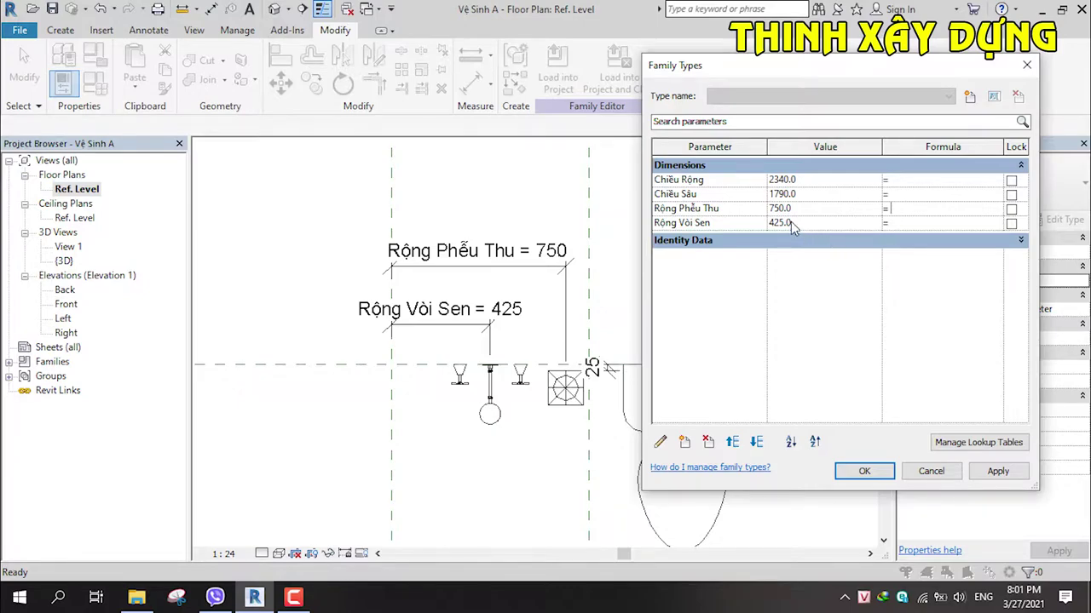
click(691, 224)
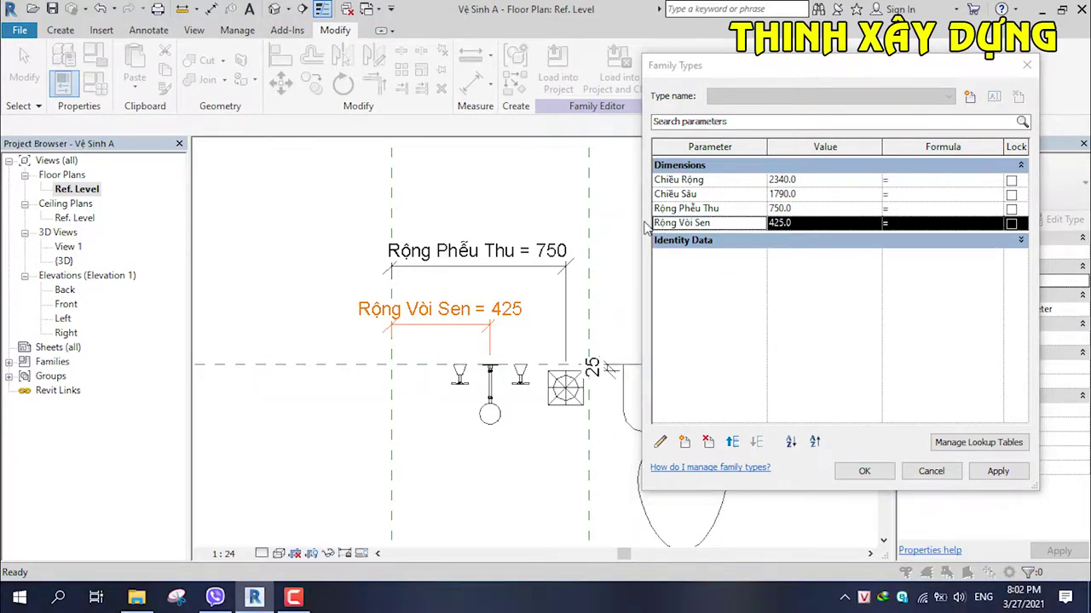
click(891, 209)
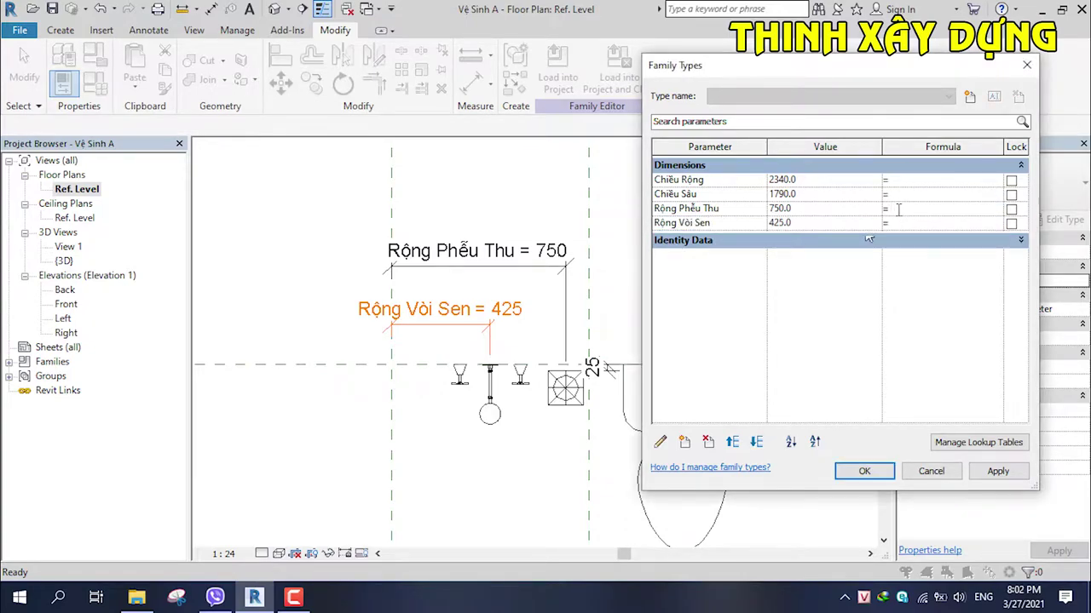
click(898, 208)
click(721, 223)
drag(712, 223, 657, 223)
key(ctrl+c)
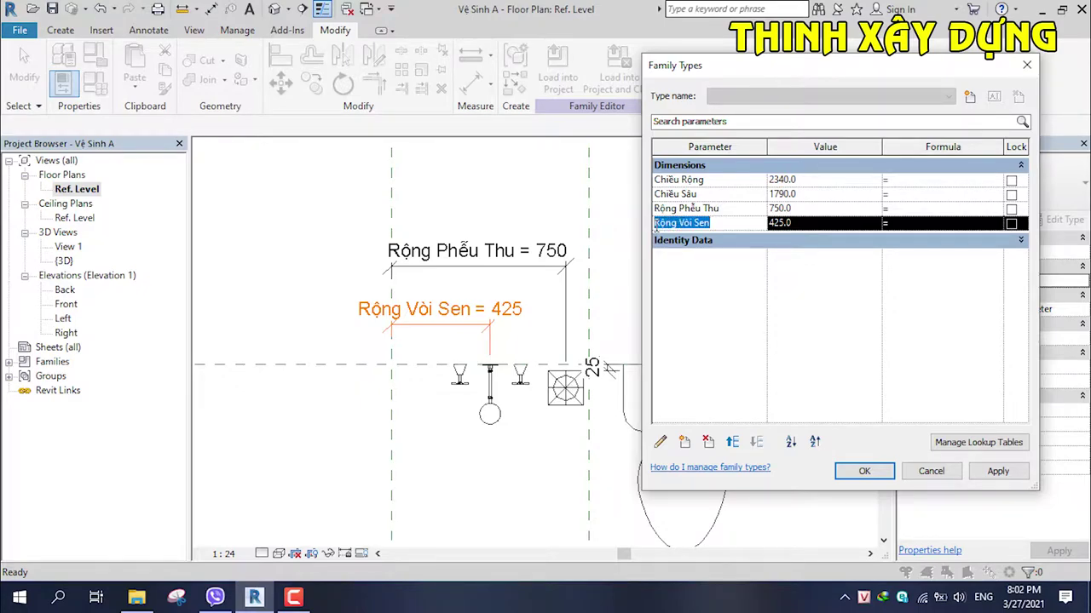
click(910, 218)
click(899, 208)
key(ctrl+v)
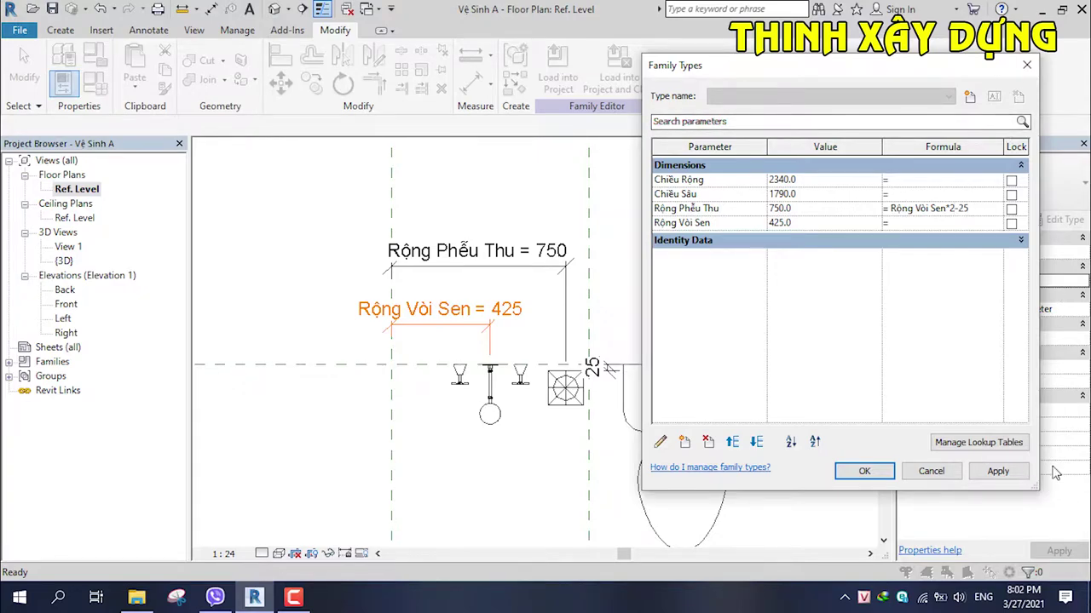
click(1005, 474)
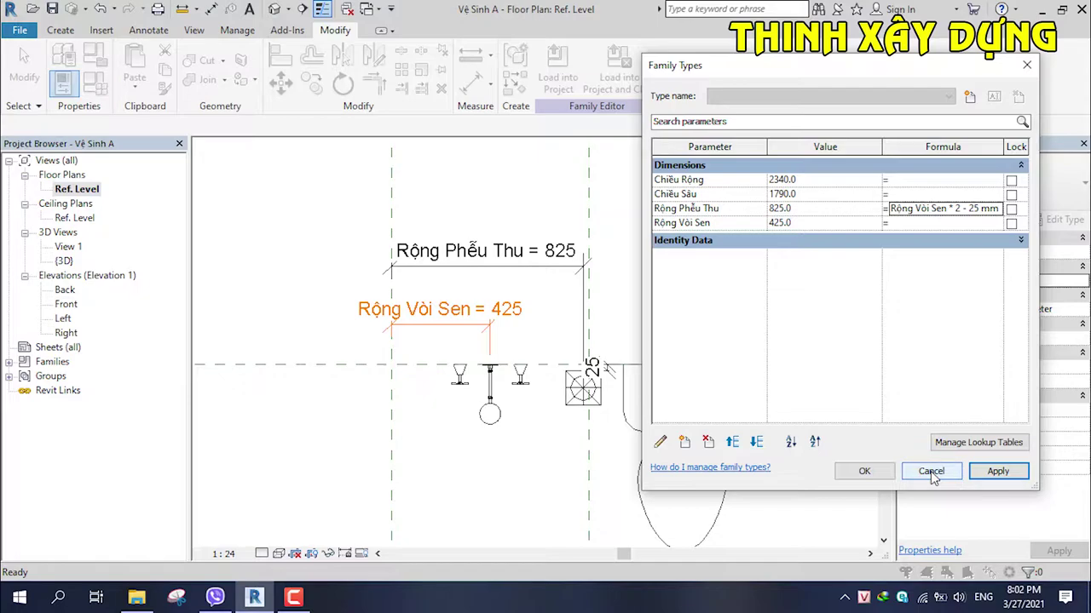
click(931, 474)
Step: Drag the Rộng Phễu Thu dimension's witness line away from the drain, then delete that dimension
scroll(571, 429, up, 2)
middle_drag(571, 429, 600, 497)
click(599, 411)
scroll(599, 434, up, 1)
scroll(599, 429, up, 1)
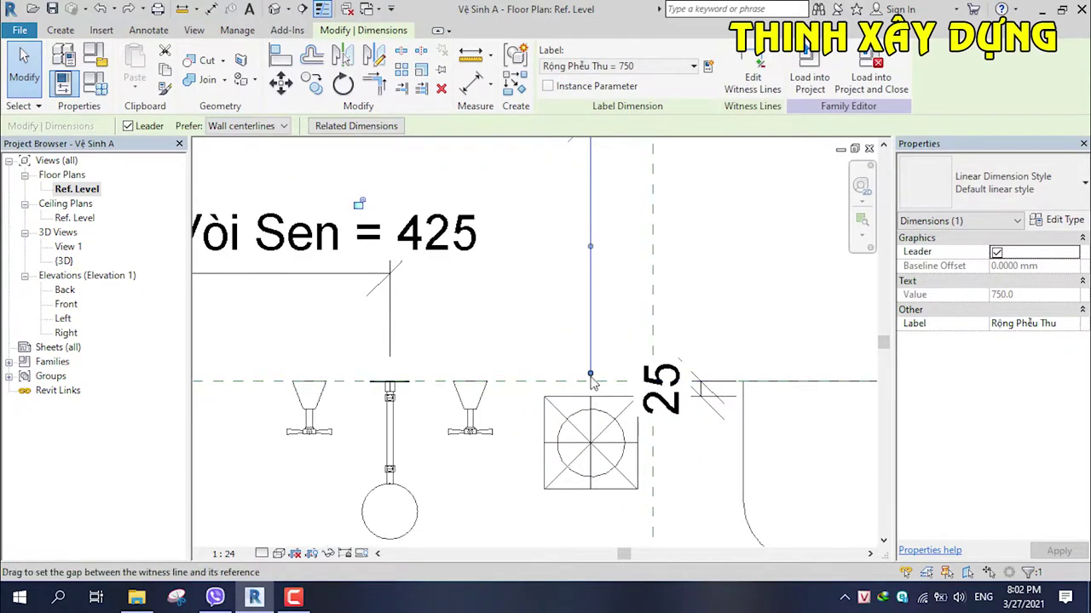
drag(593, 381, 628, 358)
scroll(608, 367, down, 1)
middle_drag(766, 320, 785, 349)
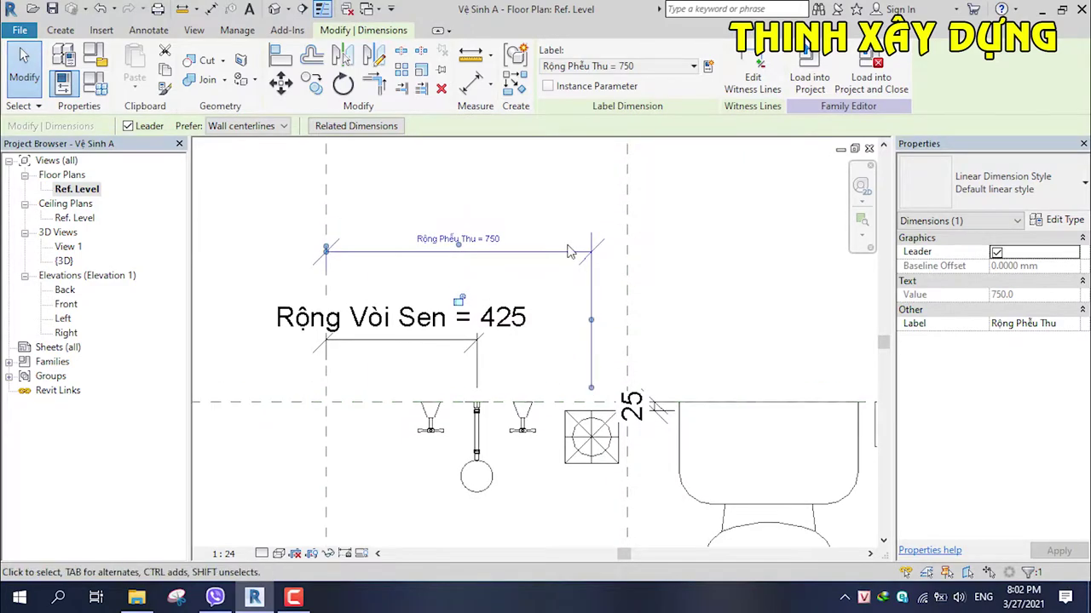
key(Delete)
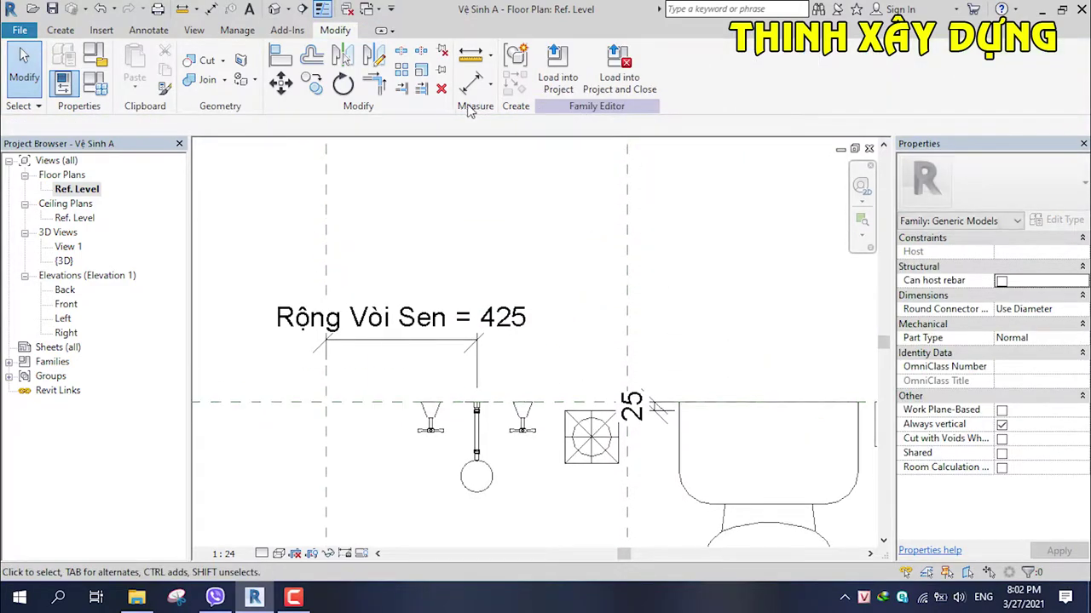
Step: Dimension from the left reference line to the drain box and label it Rộng Phễu Thu
click(471, 82)
scroll(606, 391, up, 1)
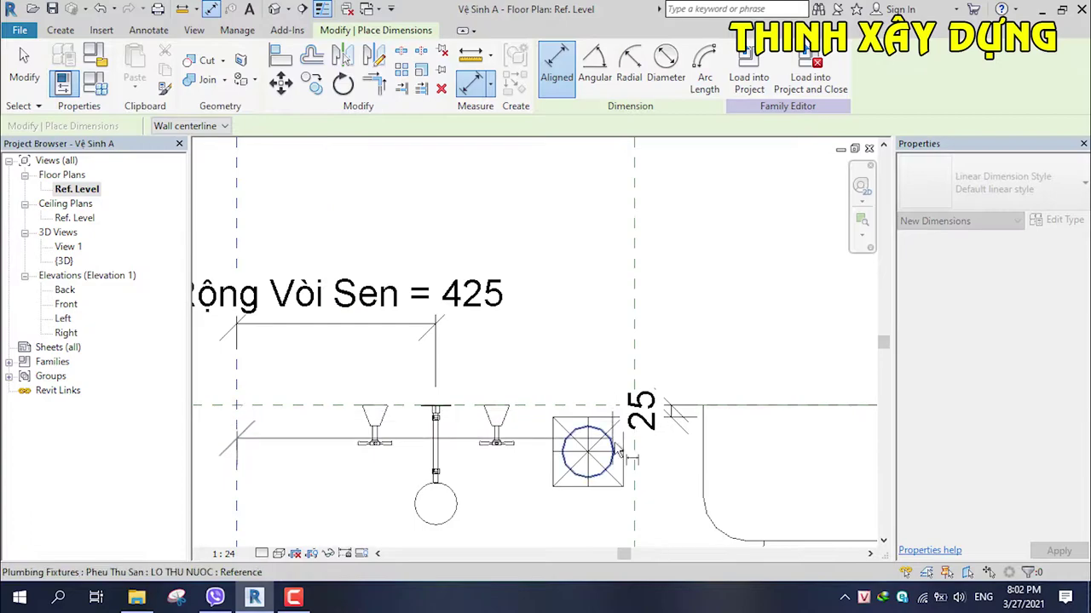
click(621, 458)
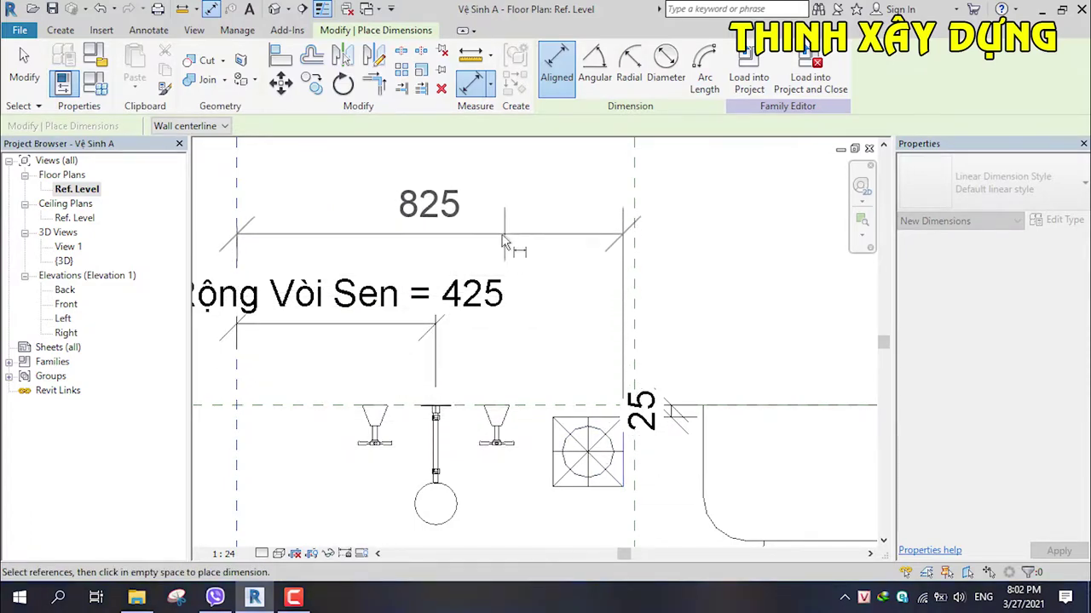
click(501, 229)
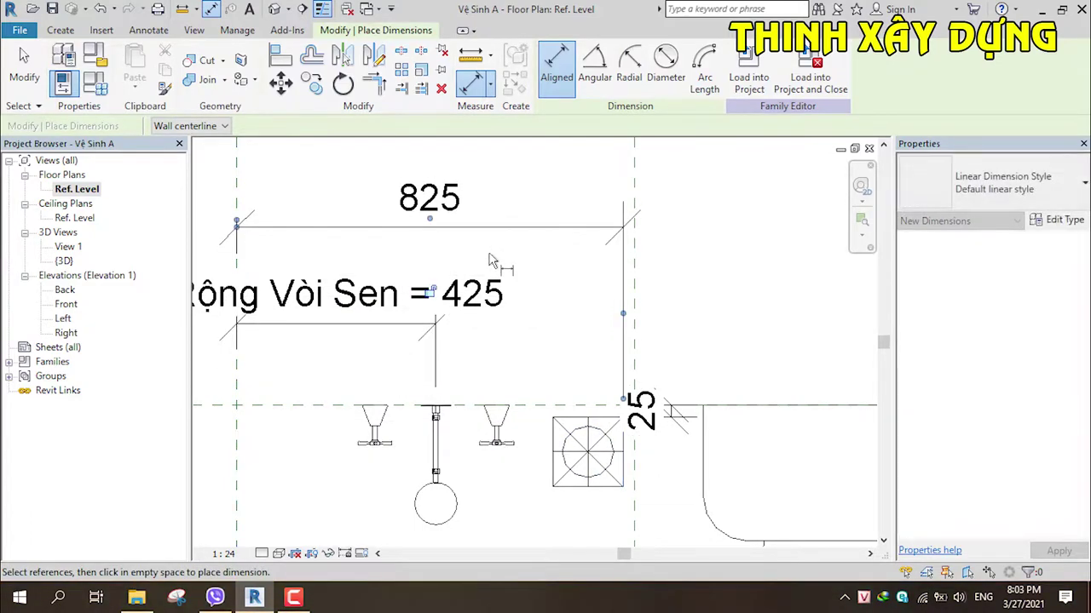
key(Escape)
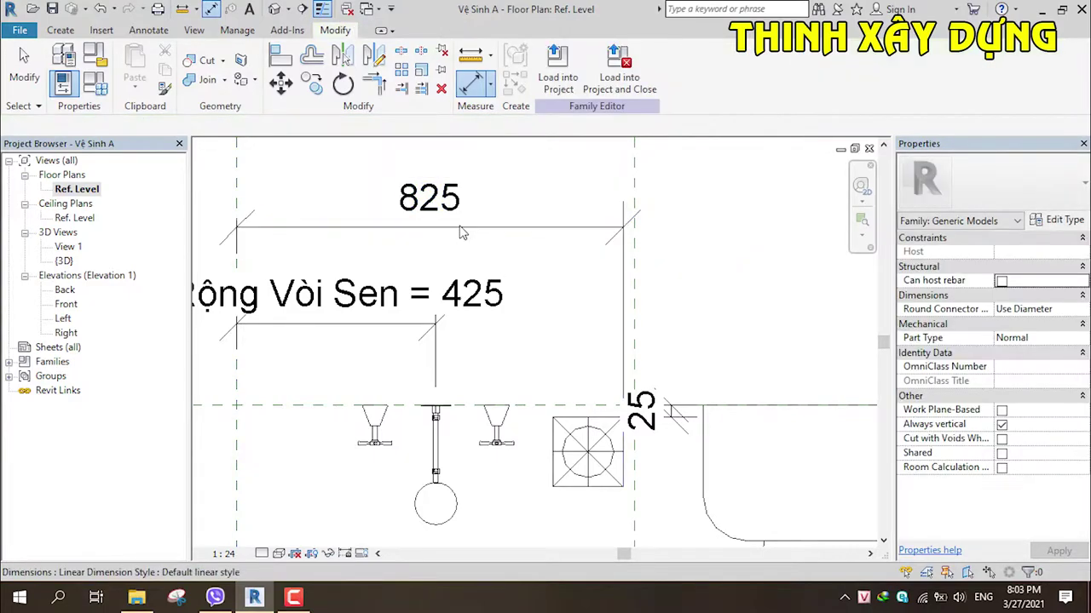
click(461, 228)
click(630, 65)
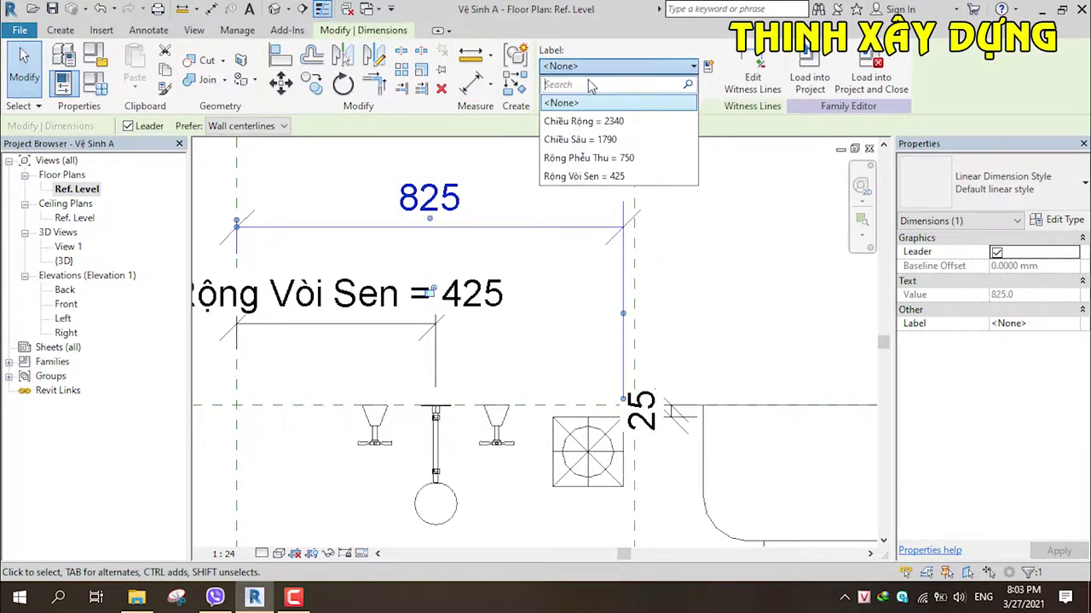
click(582, 160)
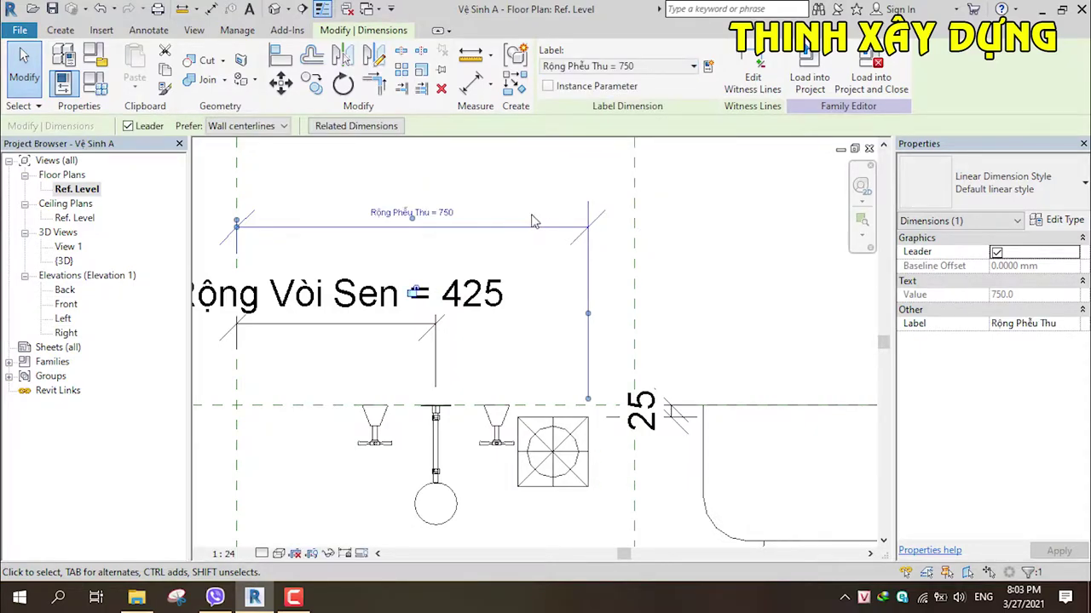
click(94, 92)
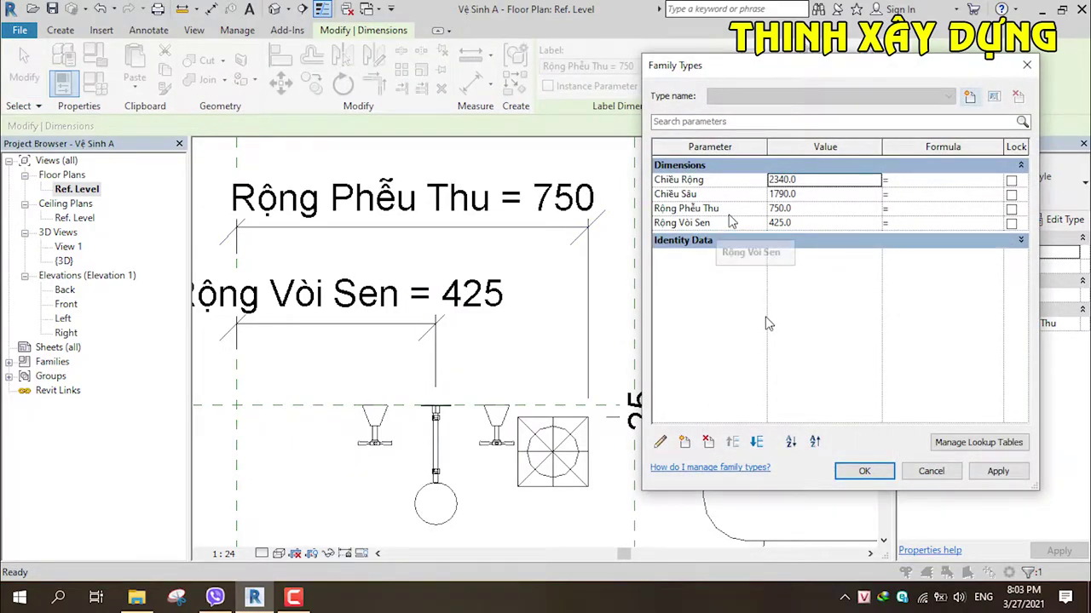
Step: Enter Rộng Vòi Sen*2-25 as Rộng Phễu Thu's formula and apply it, giving 825
click(715, 210)
click(726, 225)
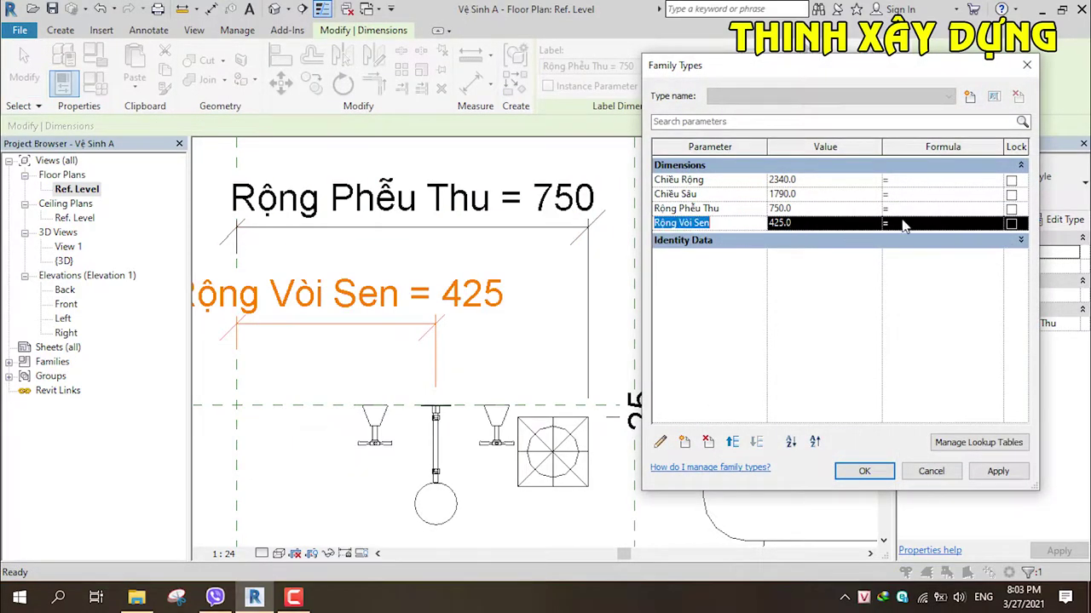
click(904, 208)
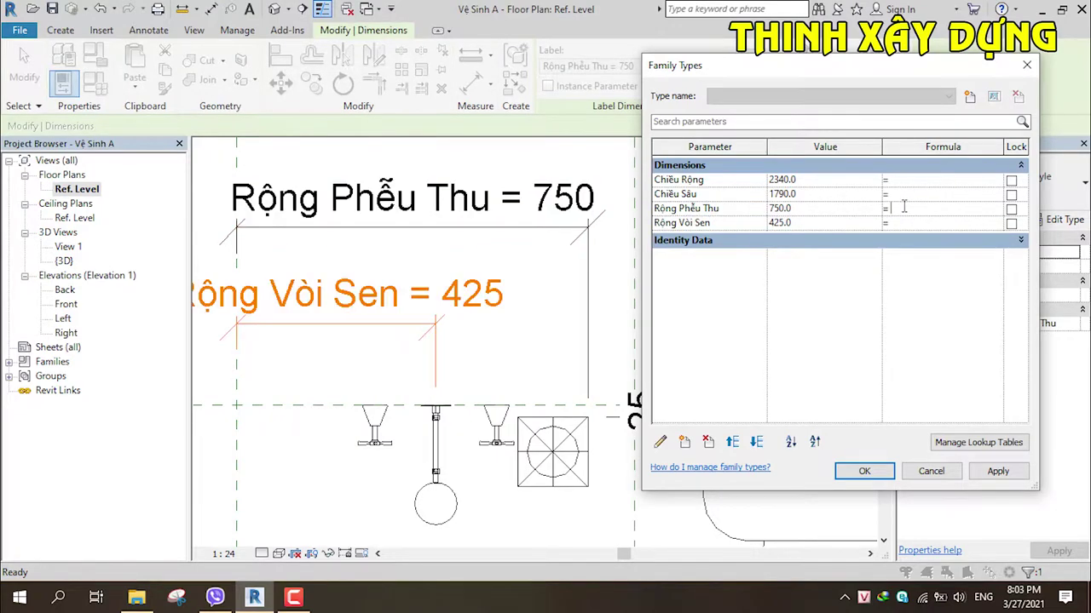
click(714, 223)
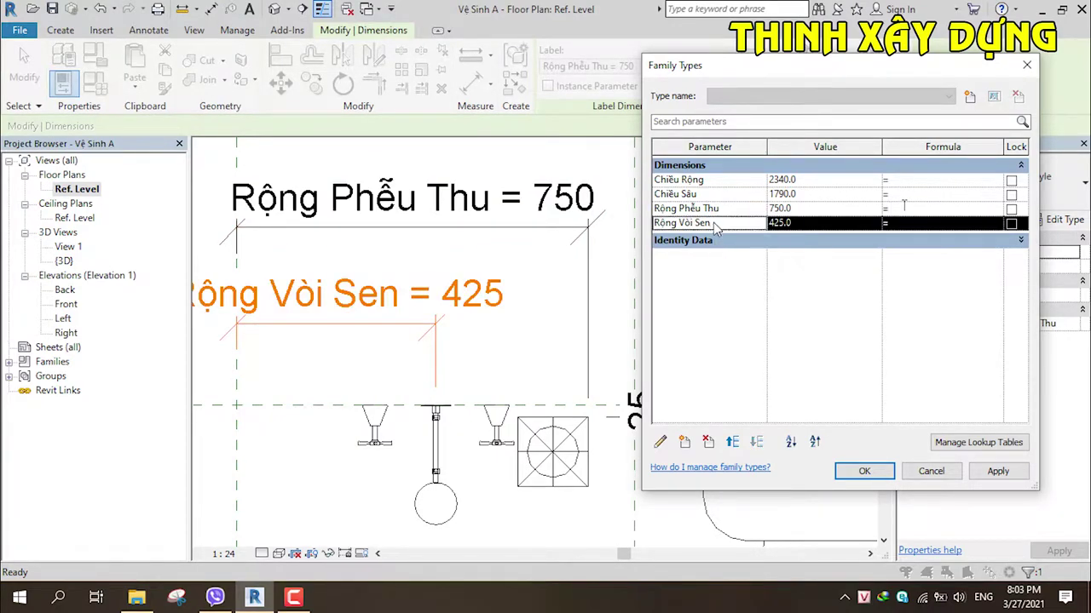
drag(714, 223, 654, 223)
key(ctrl+c)
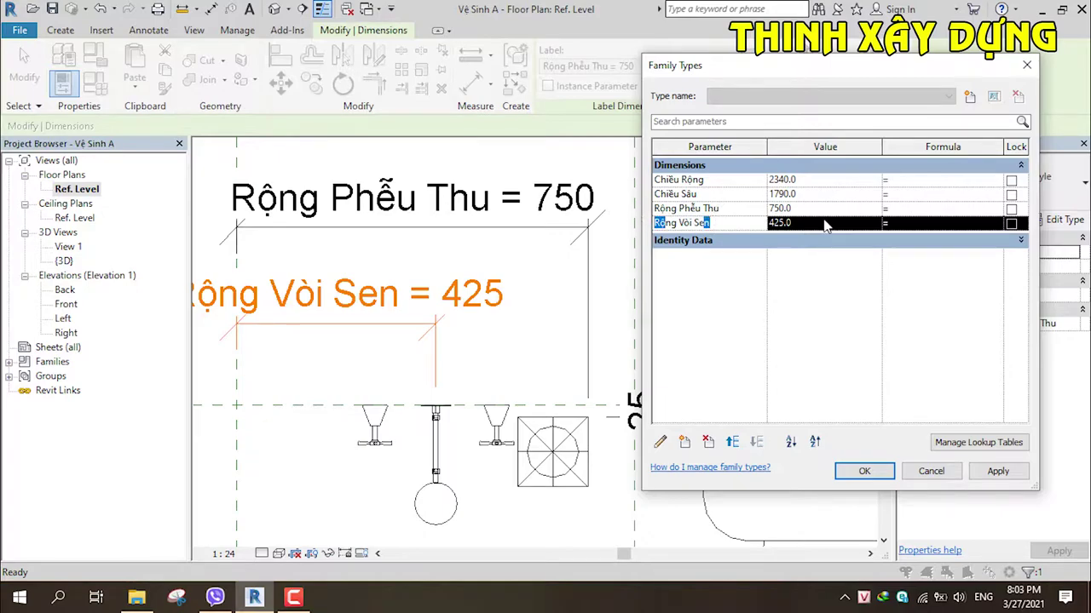
click(907, 209)
key(ctrl+v)
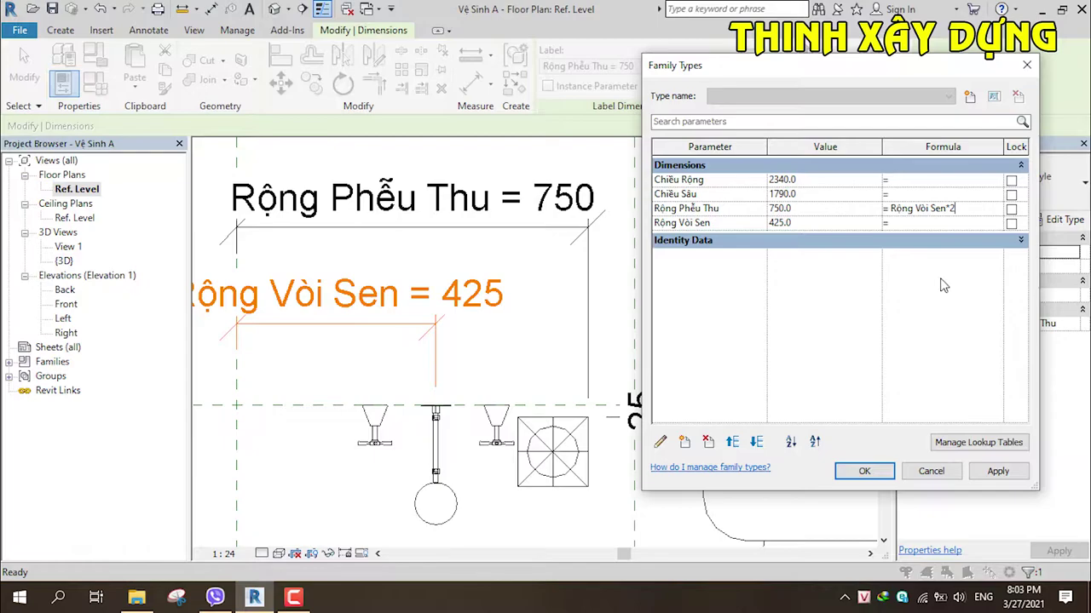
click(995, 473)
click(864, 471)
scroll(645, 406, down, 3)
middle_drag(645, 406, 686, 403)
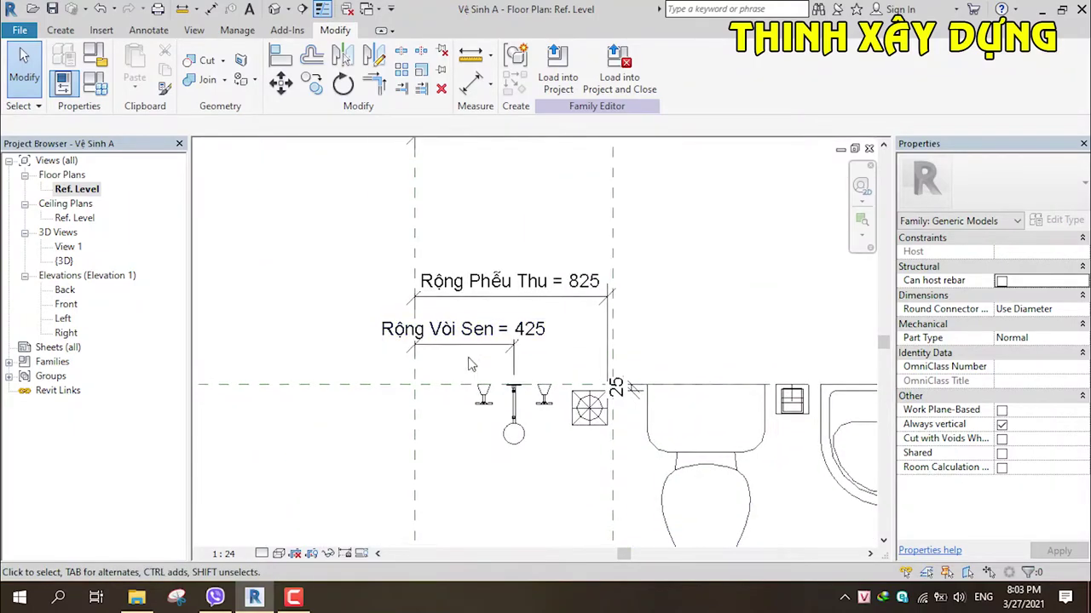
click(532, 334)
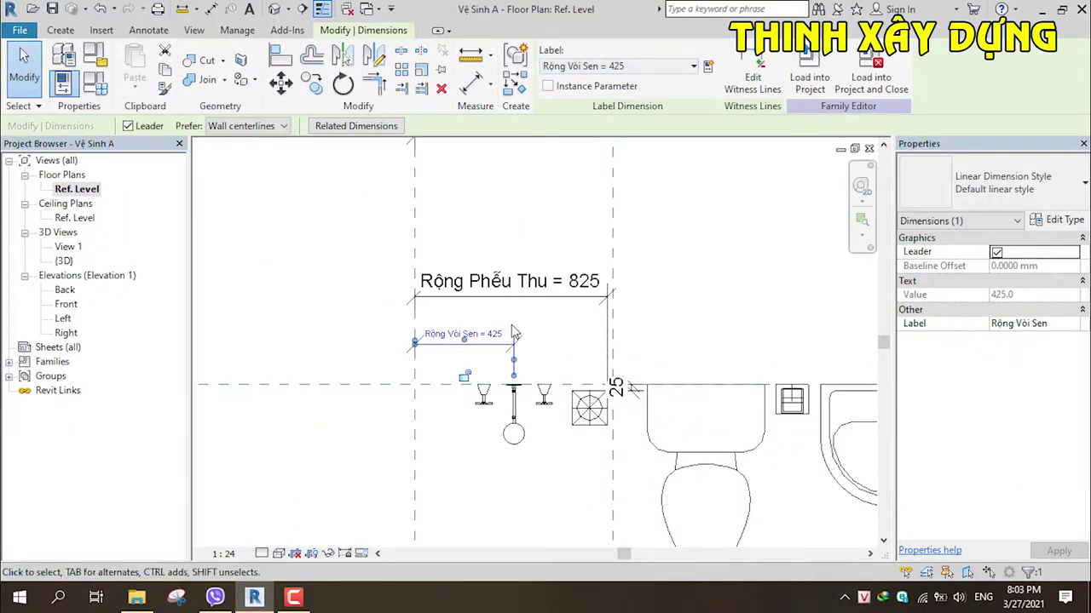
drag(500, 338, 510, 339)
click(509, 337)
text(500)
key(Return)
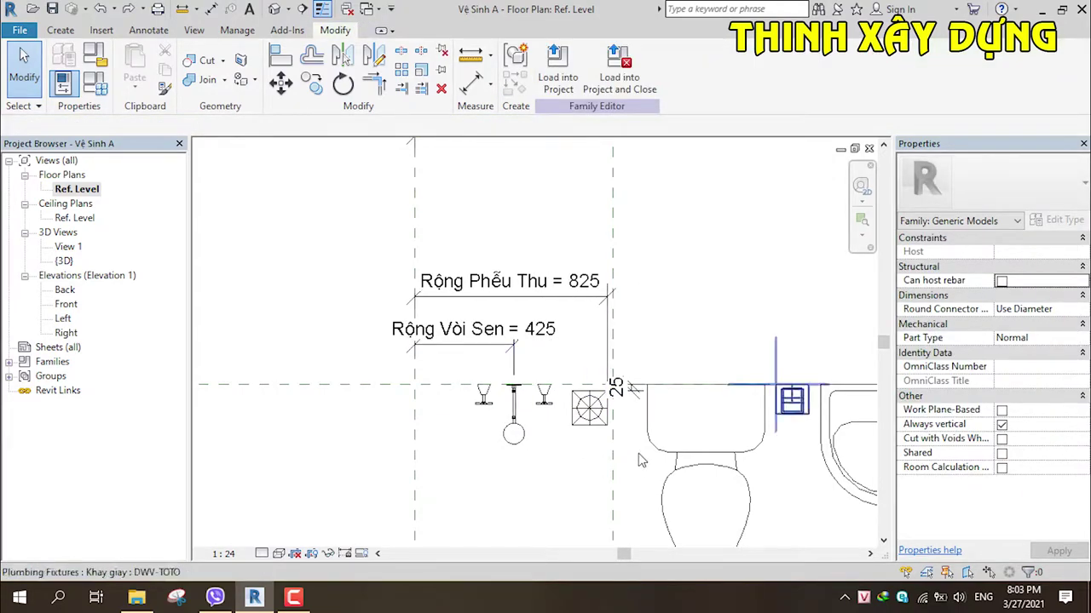
scroll(673, 477, down, 2)
scroll(478, 317, up, 1)
middle_drag(478, 317, 503, 380)
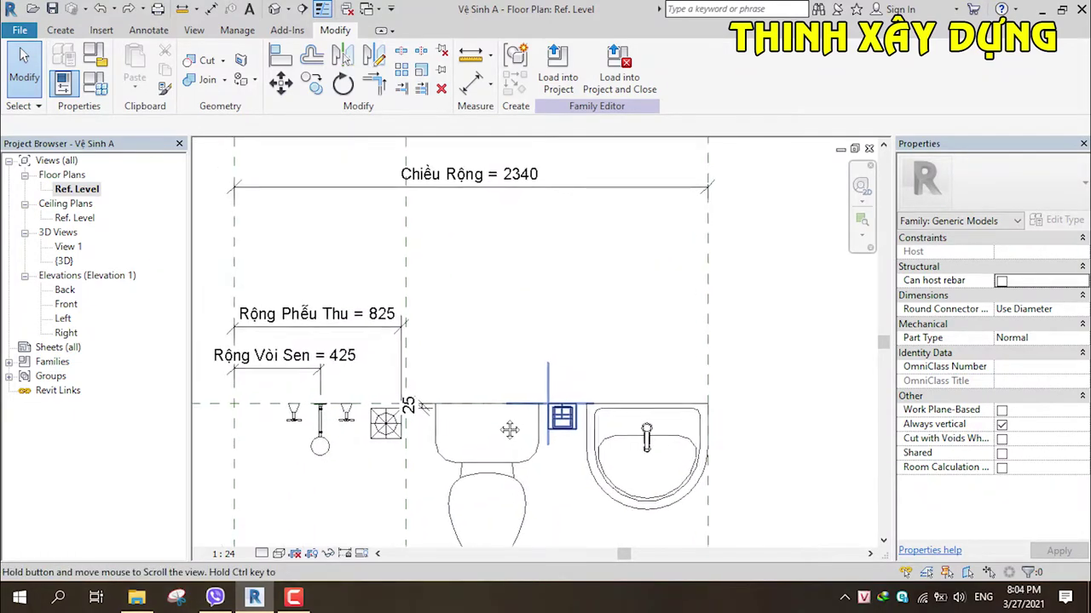
click(418, 239)
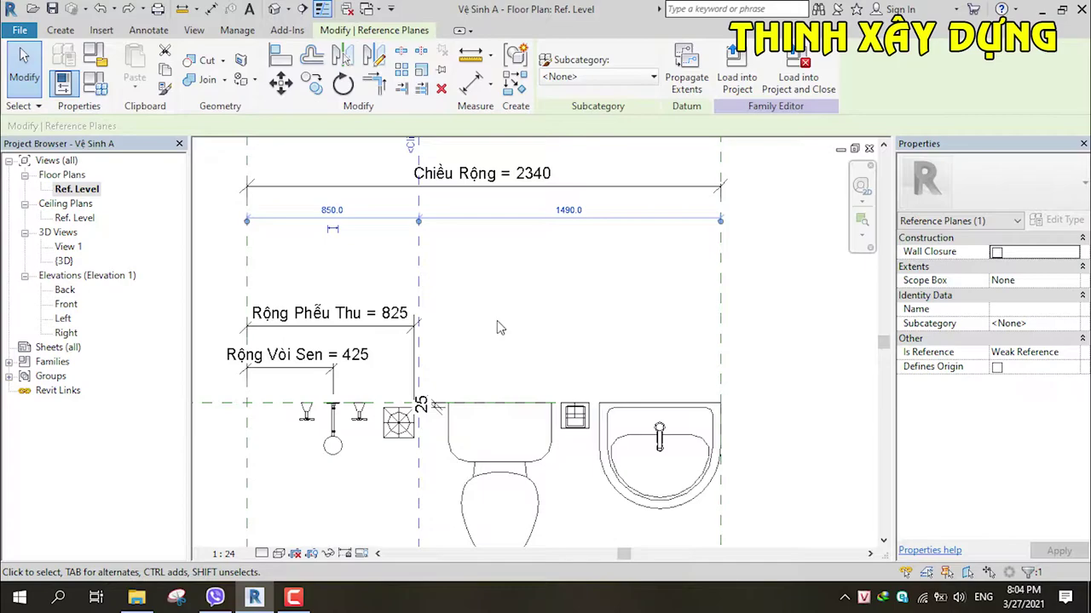
click(673, 368)
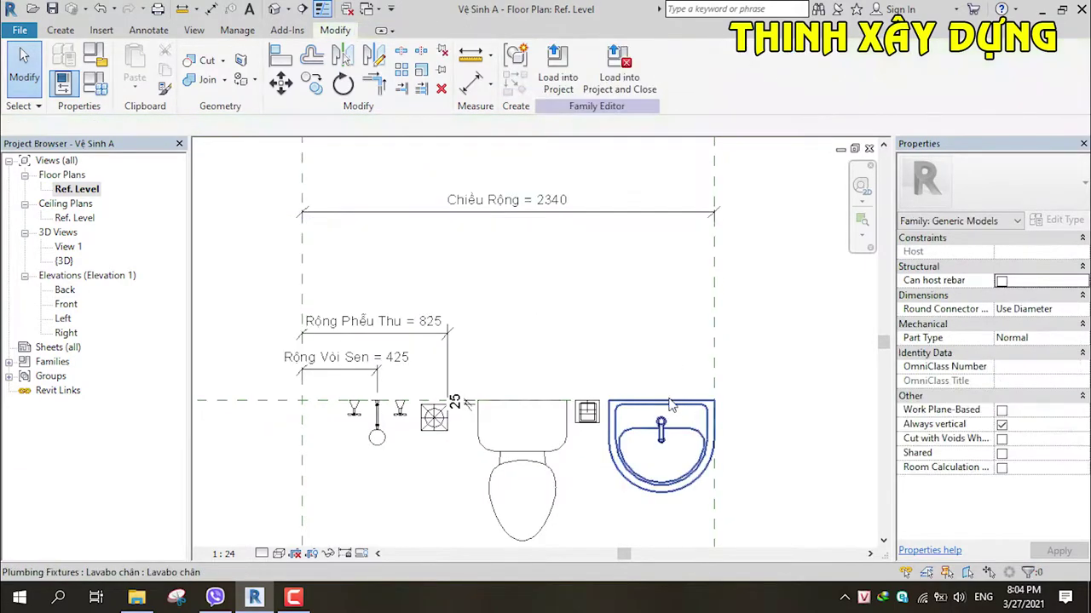
scroll(673, 375, down, 1)
mouse_move(647, 400)
middle_down()
mouse_move(608, 409)
mouse_move(598, 473)
middle_up()
mouse_move(509, 367)
middle_down()
mouse_move(516, 301)
mouse_move(464, 330)
mouse_move(472, 350)
middle_up()
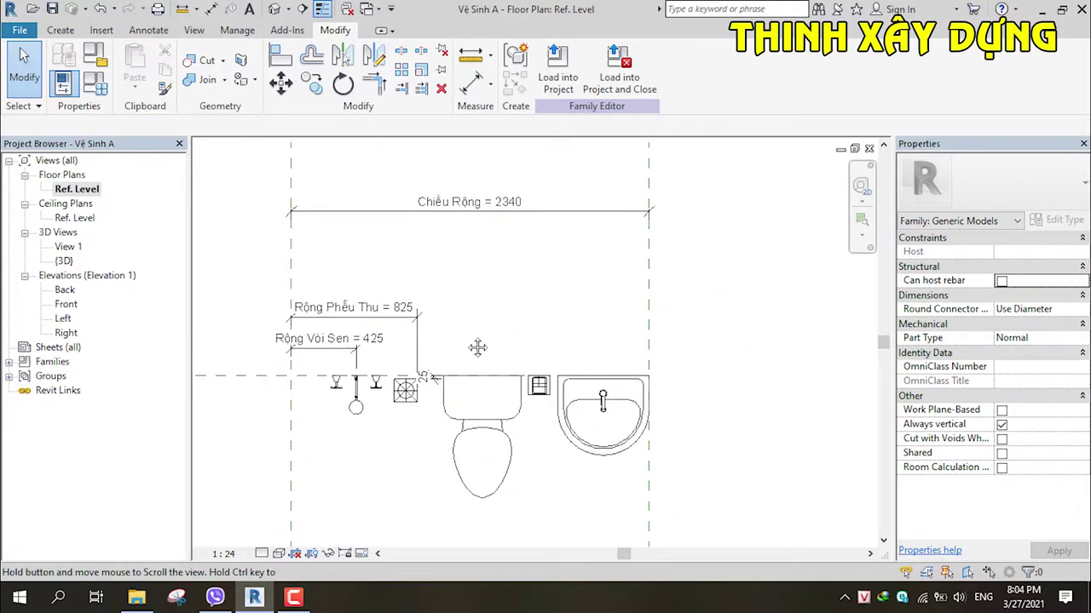
scroll(499, 347, up, 1)
scroll(670, 409, up, 1)
middle_drag(670, 409, 623, 335)
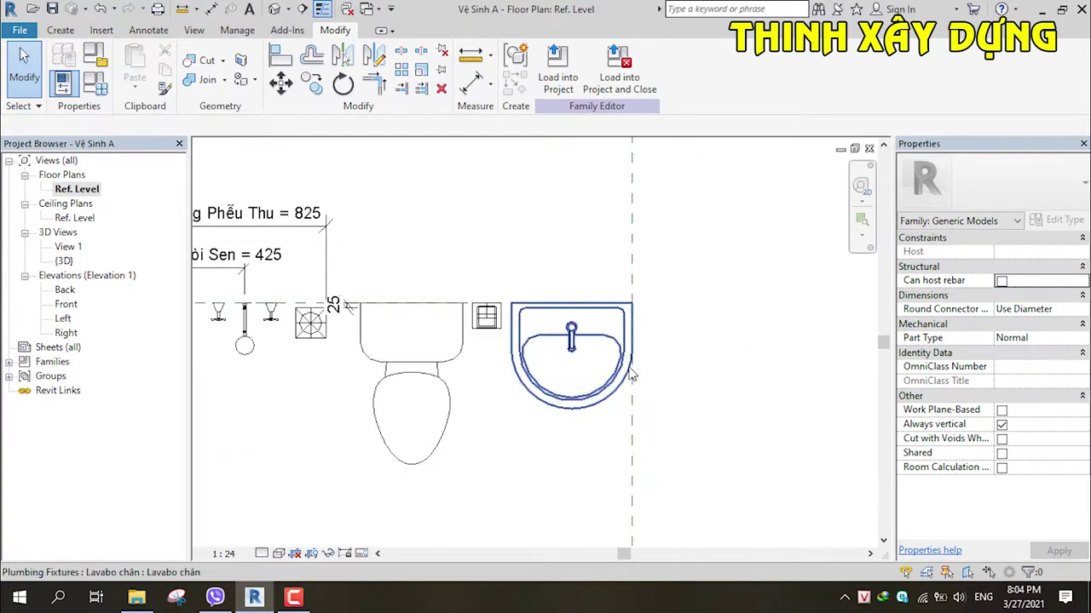
key(a)
key(l)
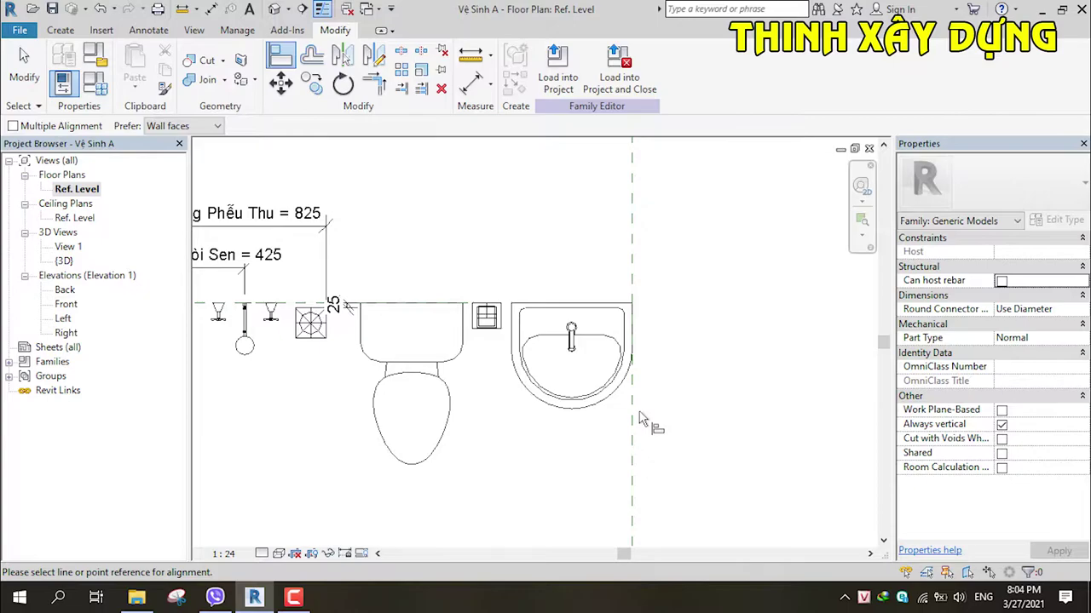
Step: Align the Lavabo chân basin to the right reference plane
click(633, 418)
key(Escape)
key(Escape)
key(l)
click(632, 290)
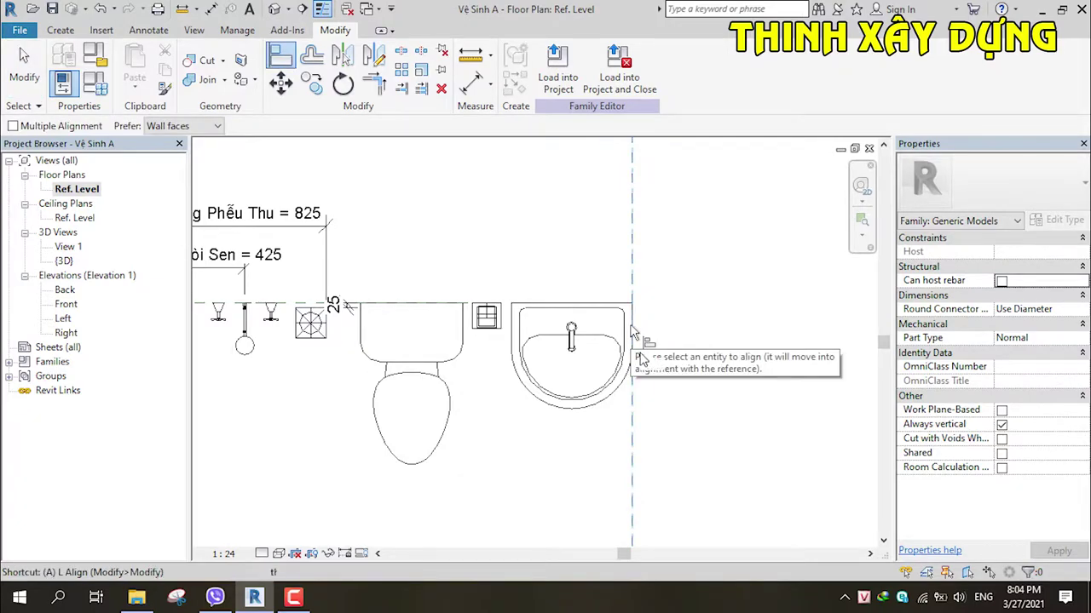
click(630, 329)
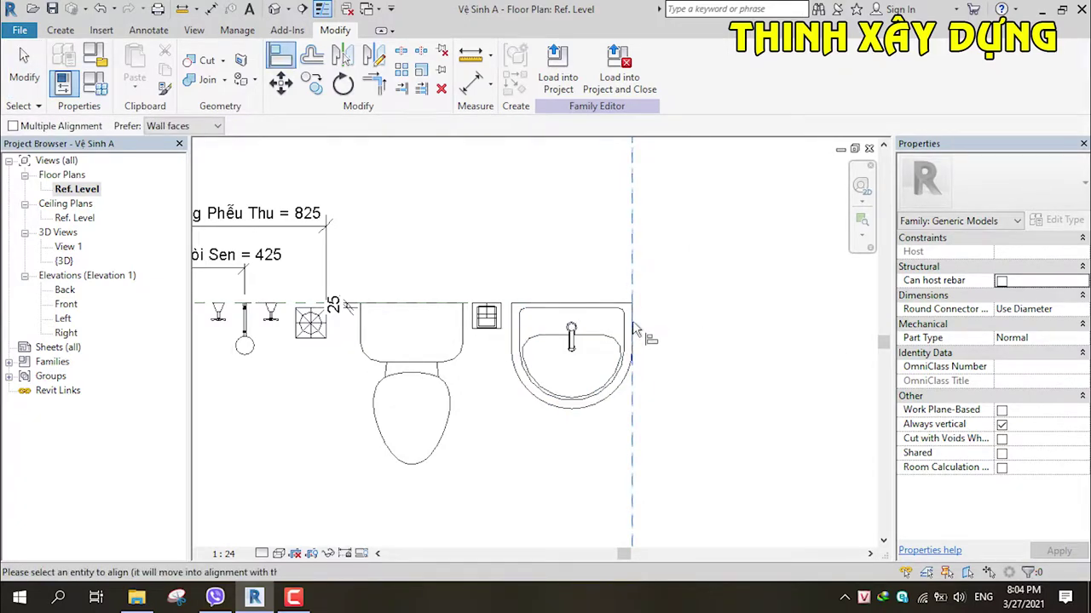
scroll(637, 336, down, 2)
key(Escape)
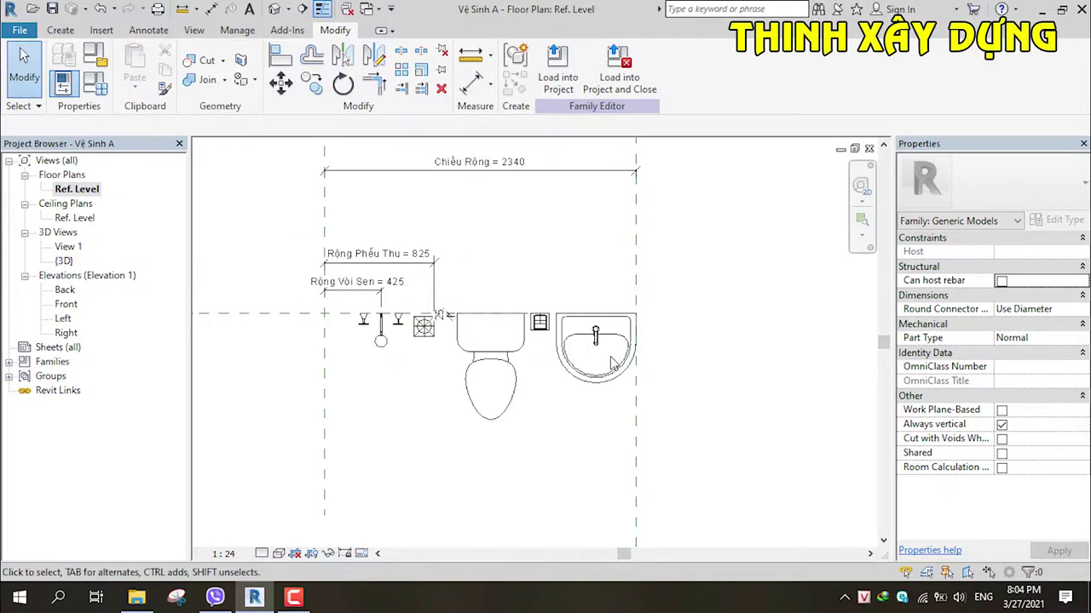
scroll(635, 358, up, 2)
click(610, 339)
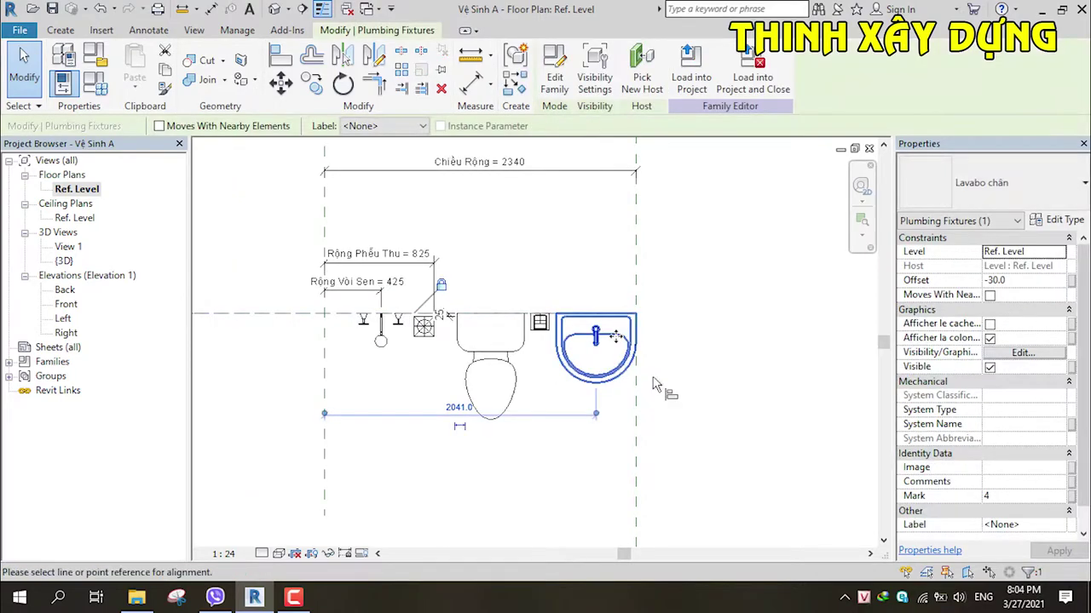
Step: Snap the basin's right edge flush onto the right reference plane and check its position
key(a)
key(l)
scroll(652, 382, up, 1)
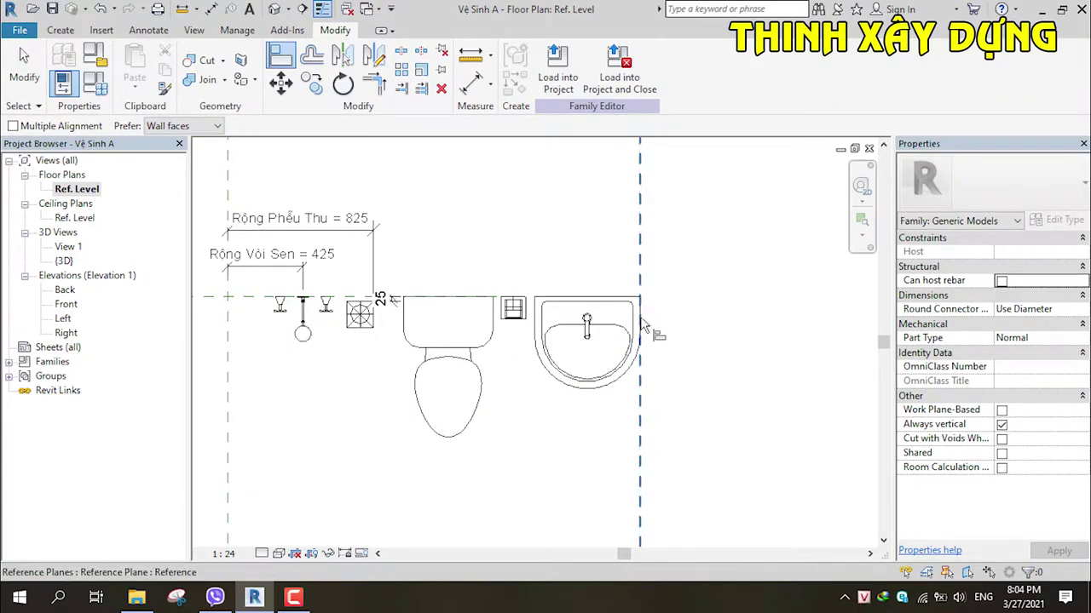
click(643, 324)
click(635, 337)
scroll(635, 340, down, 1)
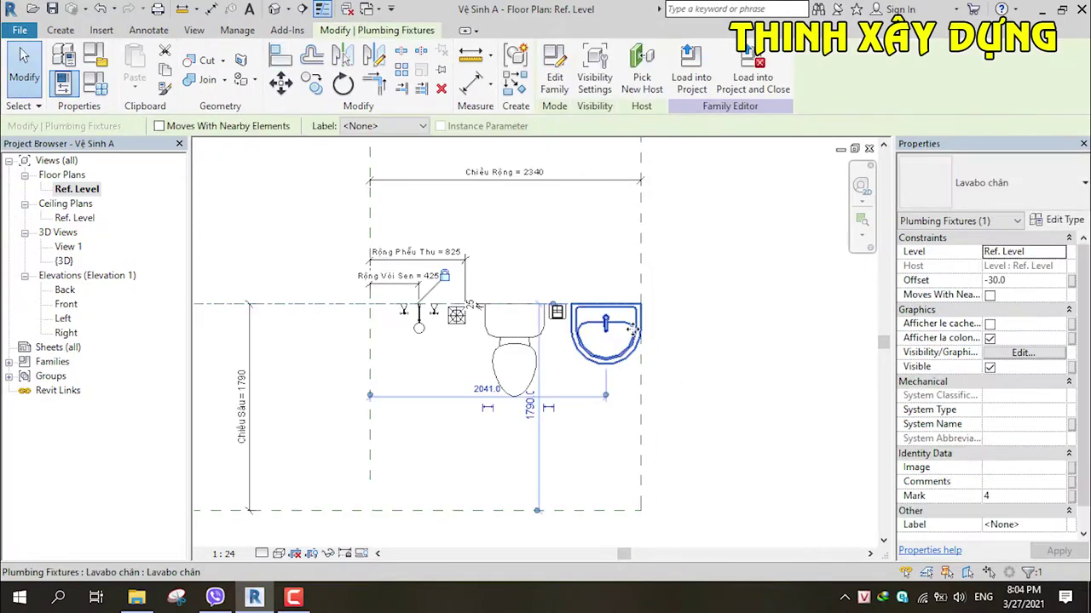
click(617, 329)
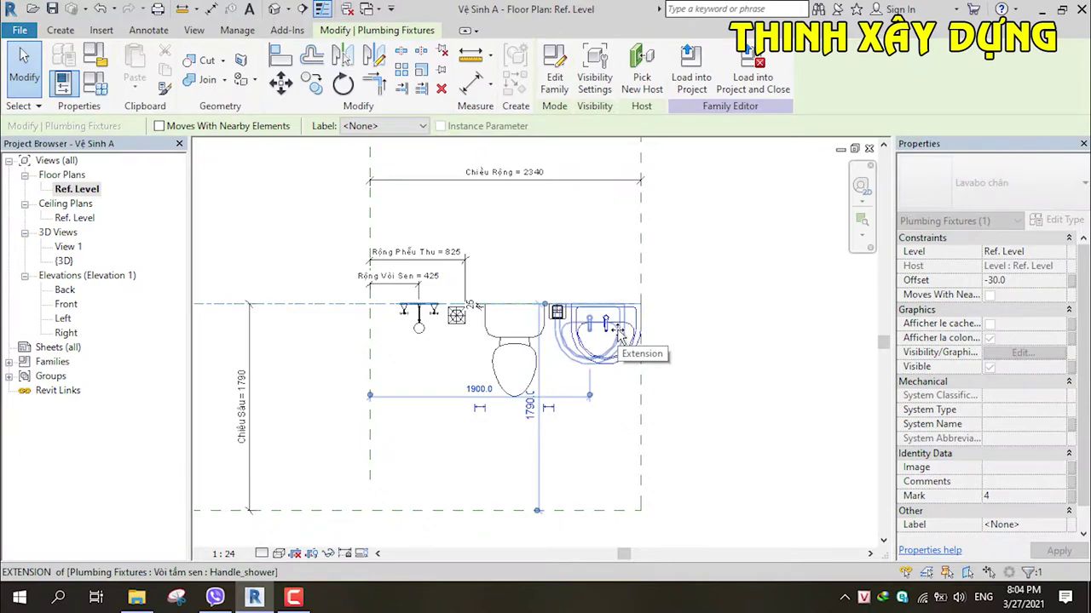
key(a)
key(l)
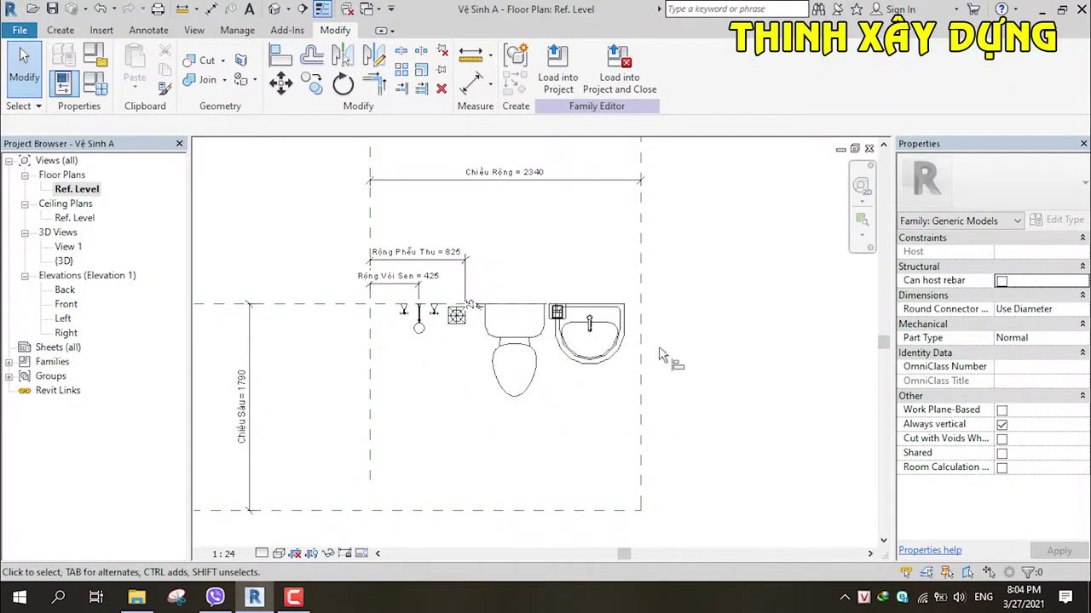
scroll(627, 300, up, 2)
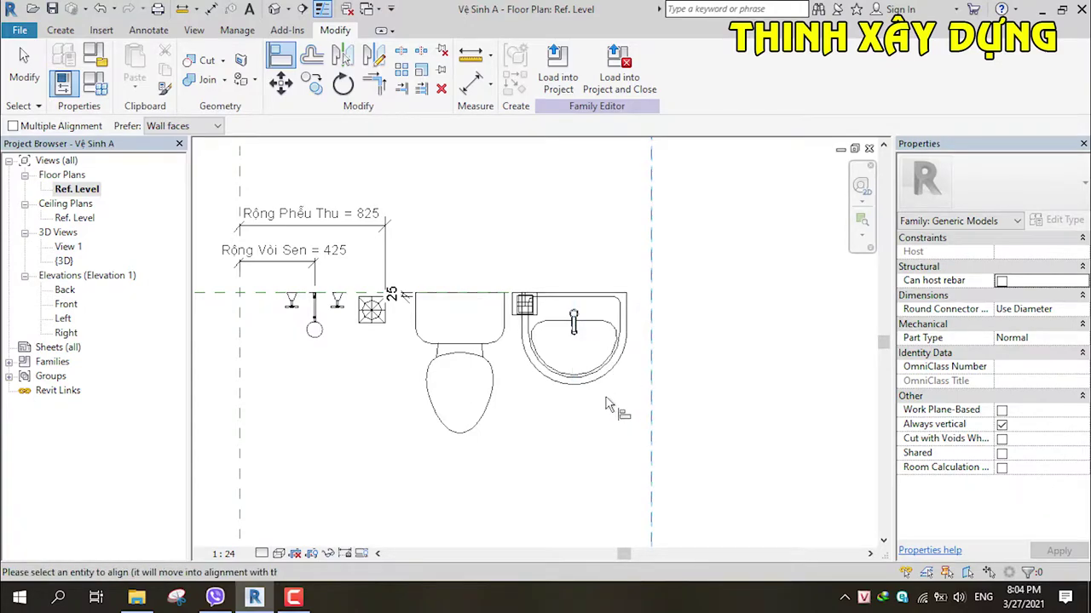
key(Escape)
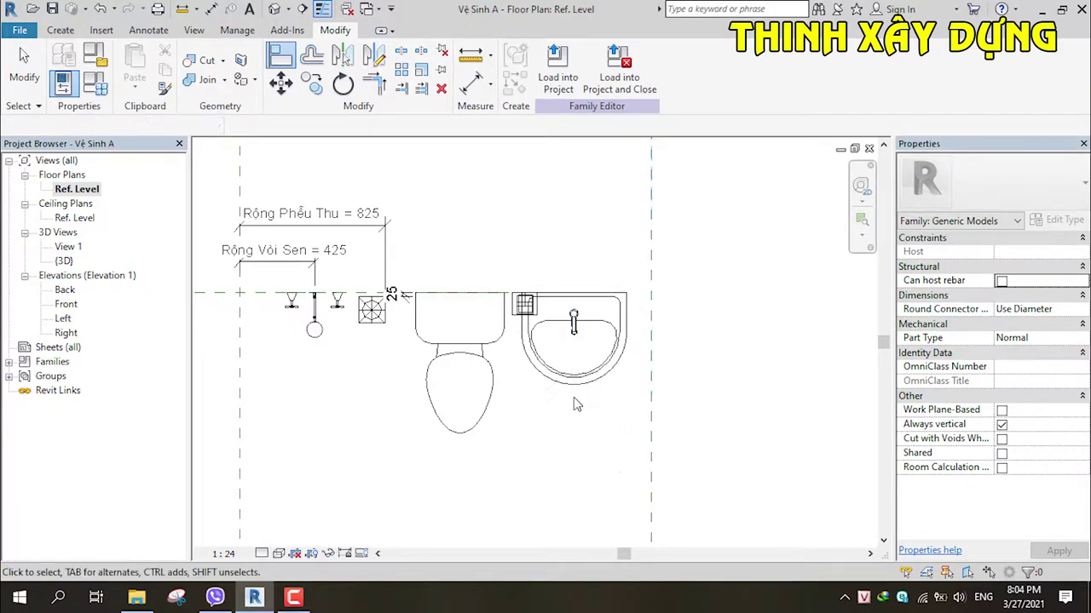
scroll(619, 476, down, 1)
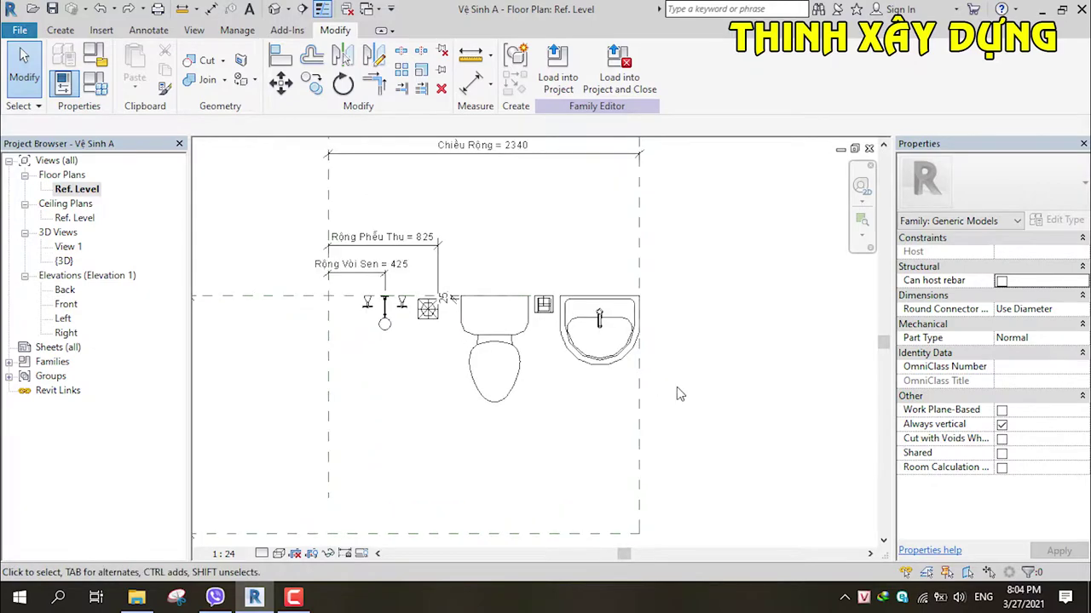
scroll(618, 416, up, 1)
Step: Place a 299 aligned dimension from the lavabo centre to the right reference plane
click(473, 83)
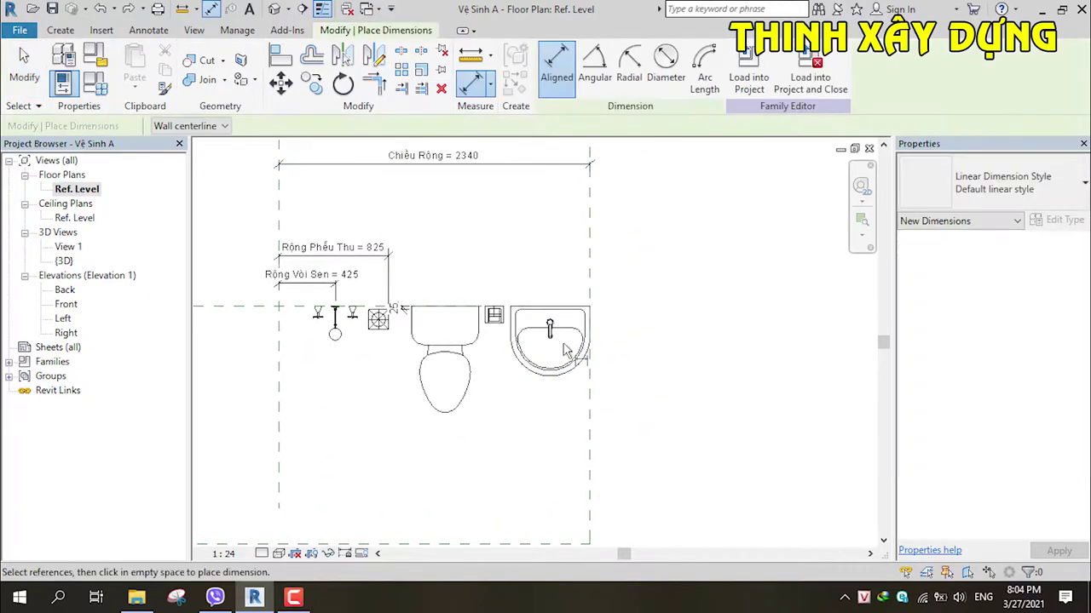
click(542, 271)
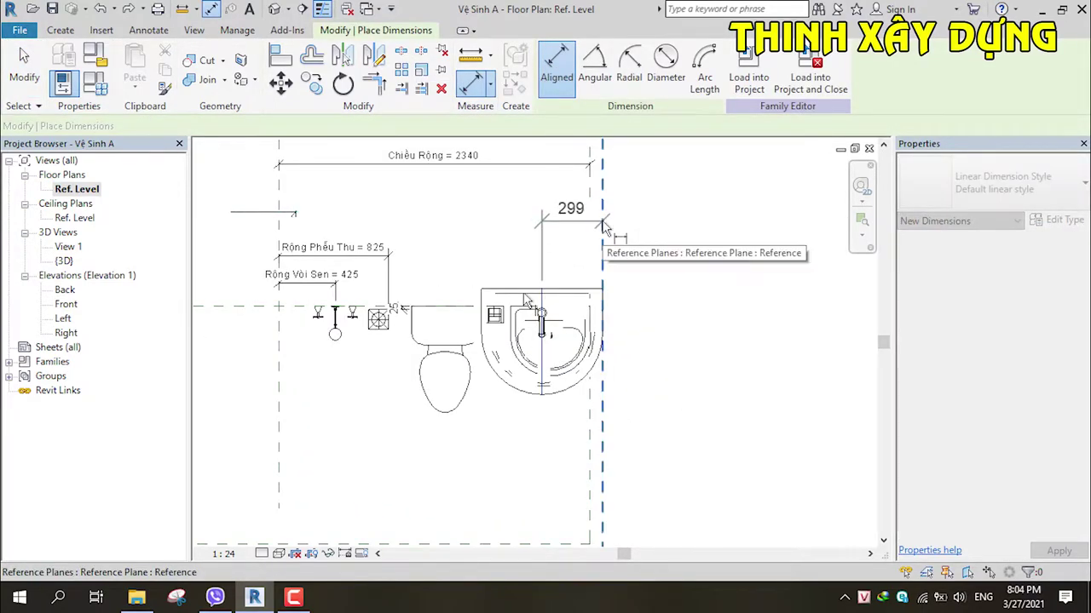
scroll(626, 223, up, 1)
click(627, 221)
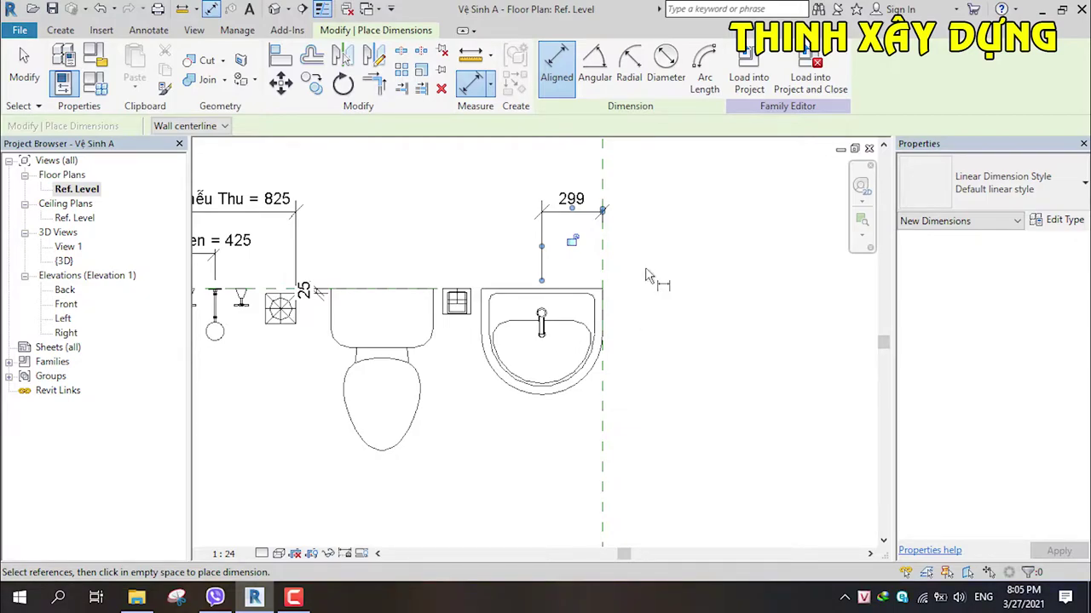
scroll(630, 256, down, 2)
scroll(622, 256, up, 2)
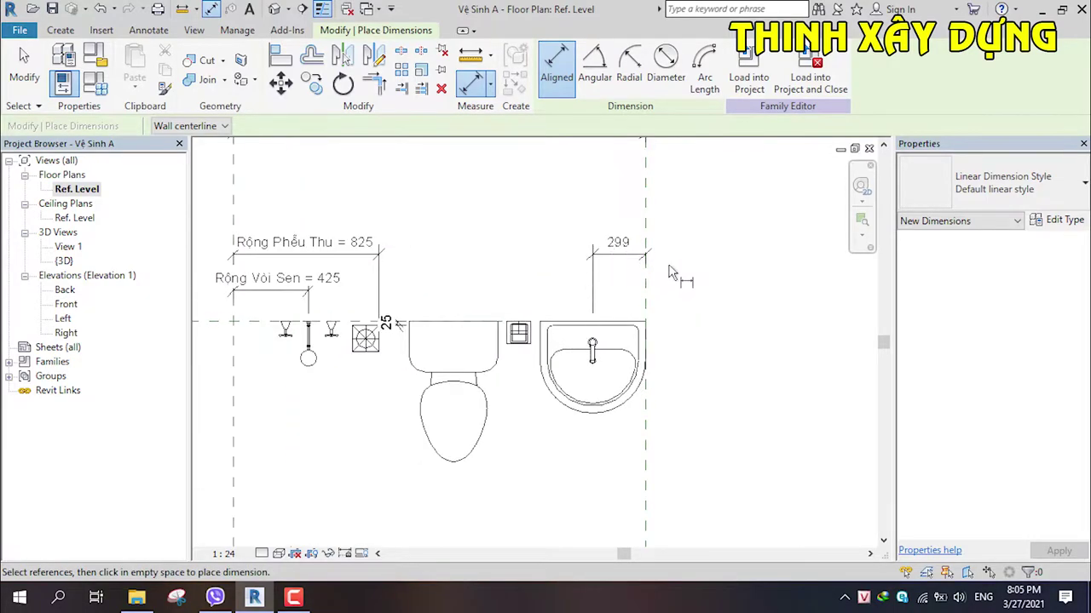
key(Escape)
Step: Label the 299 dimension with a new type parameter 'Rộng Lavabore'
click(612, 260)
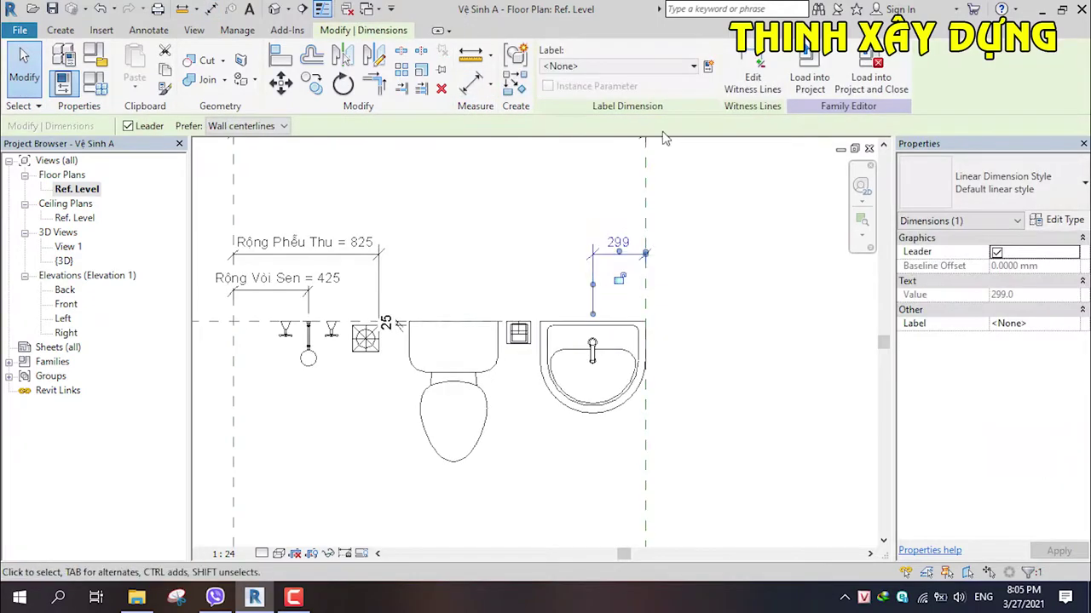
click(706, 68)
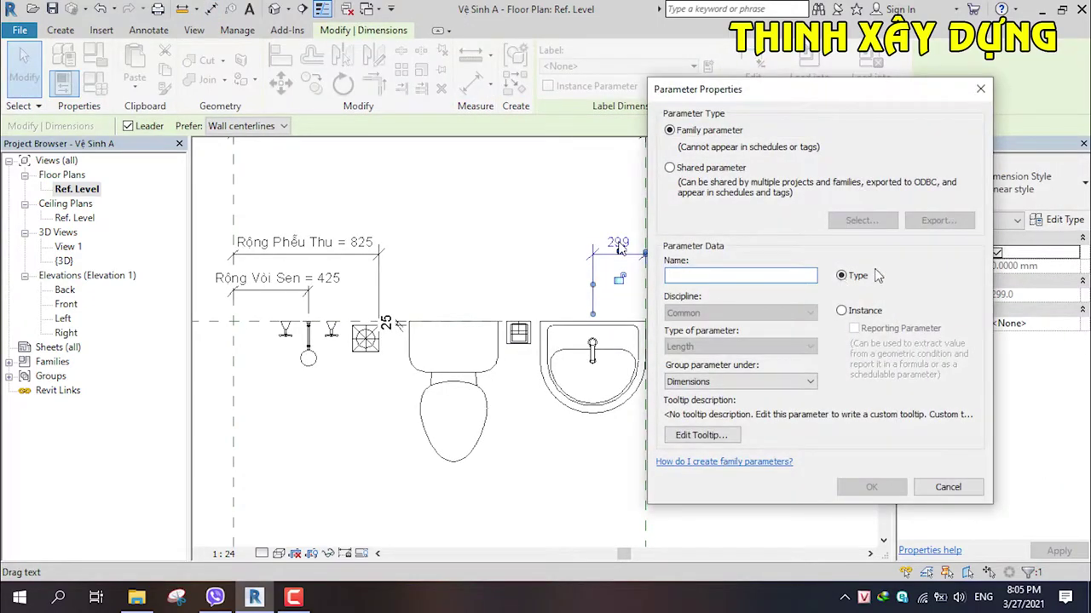
text(kc)
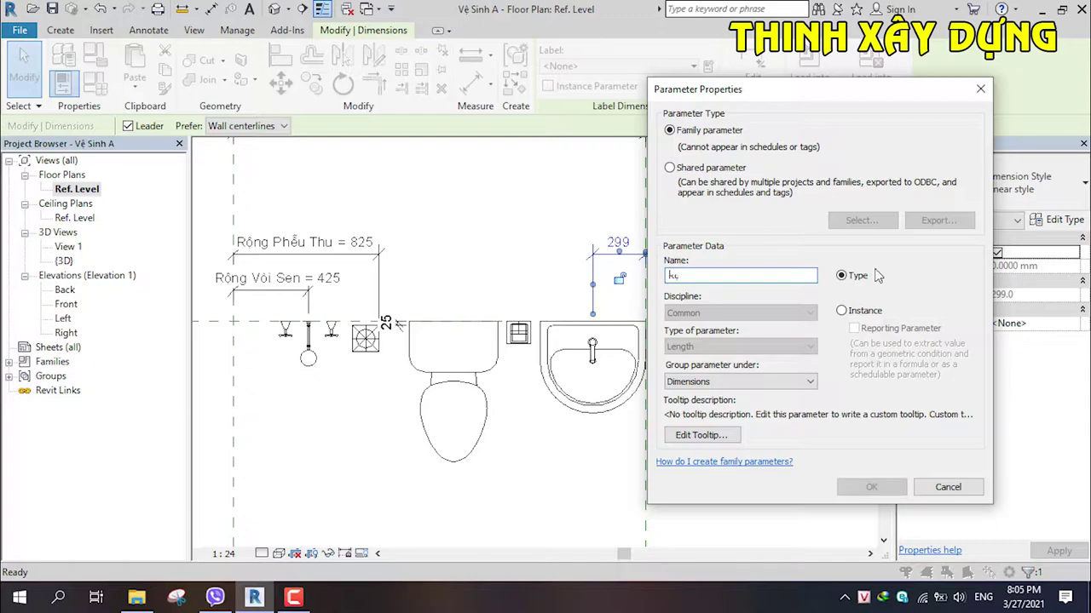
text(j)
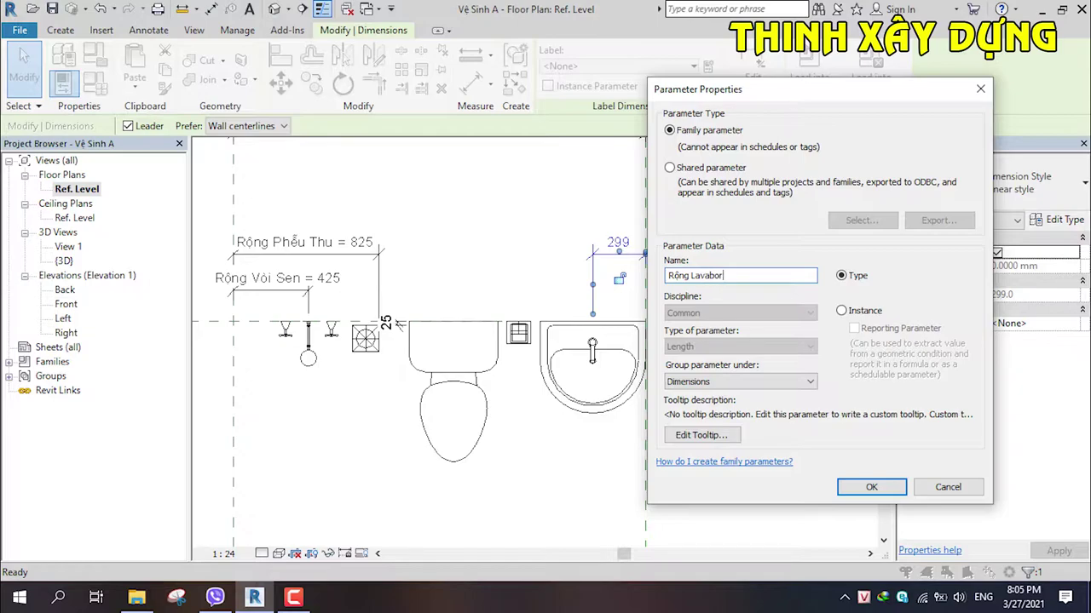
click(872, 488)
scroll(766, 384, down, 2)
click(722, 406)
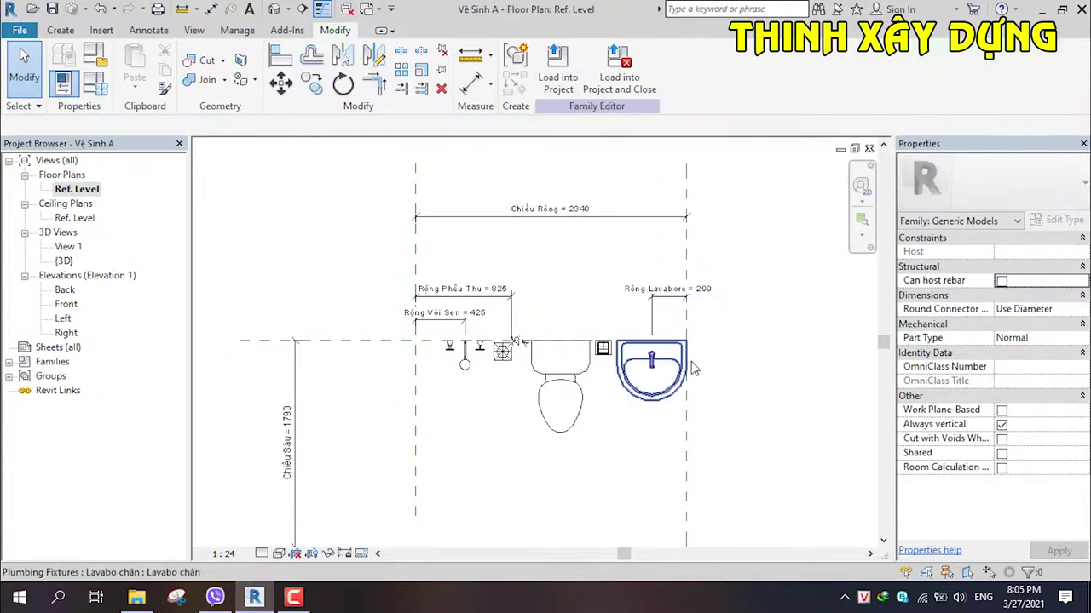
Step: Add an aligned 1250 dimension from the left reference plane to the toilet centre line, placed above the others
scroll(686, 366, up, 2)
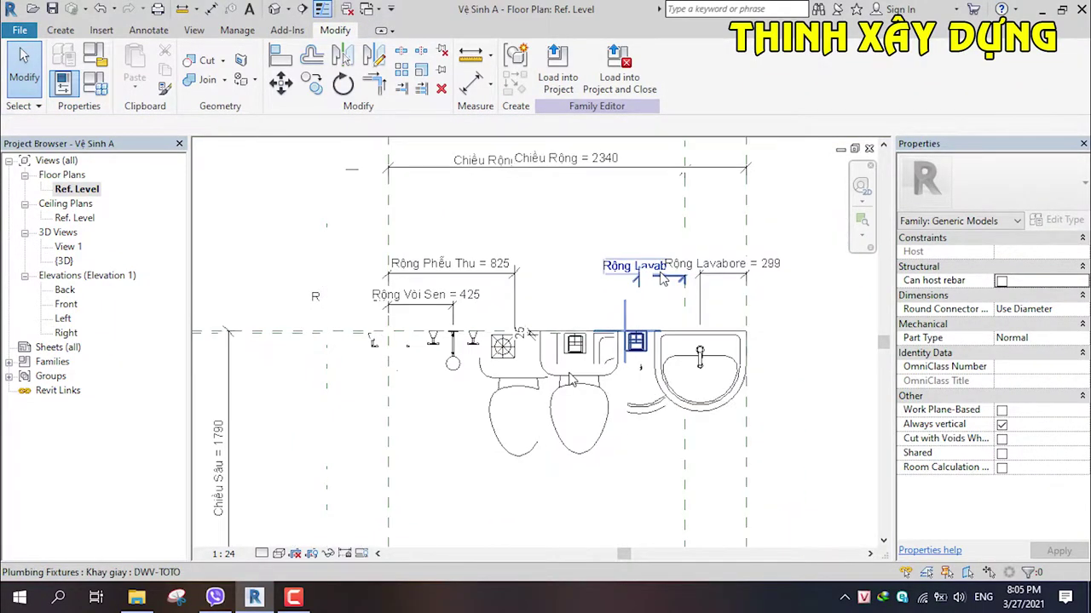
middle_drag(569, 381, 567, 389)
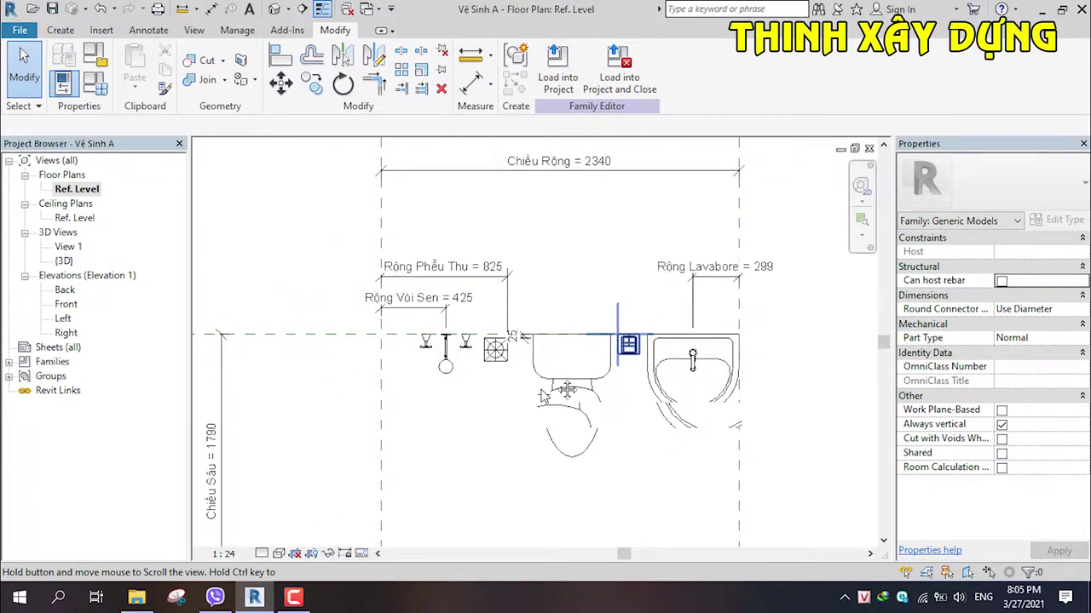
scroll(542, 392, up, 1)
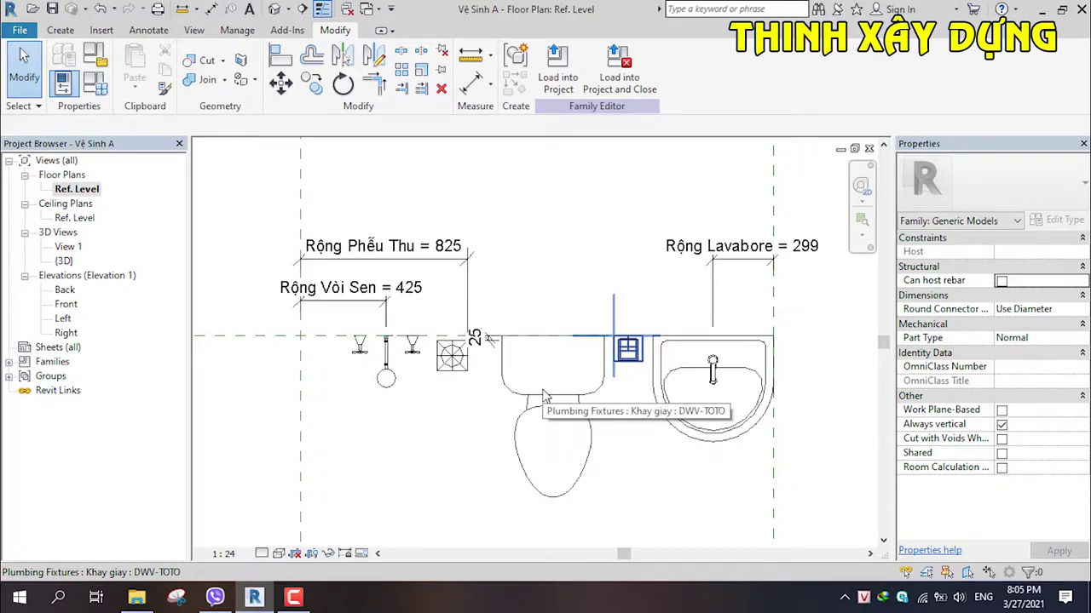
scroll(615, 354, up, 1)
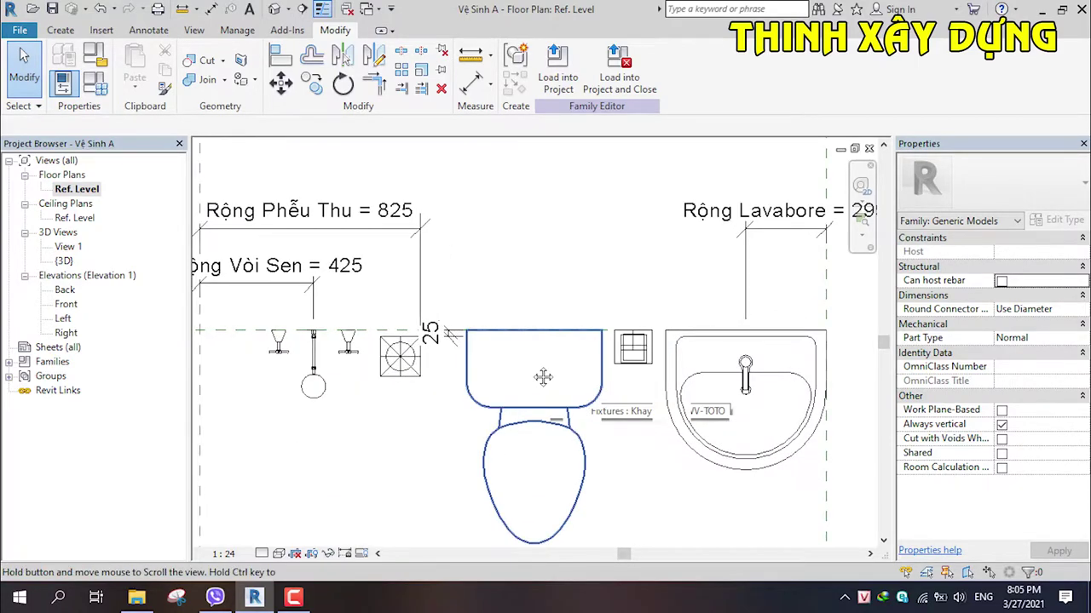
middle_drag(543, 376, 631, 388)
click(471, 83)
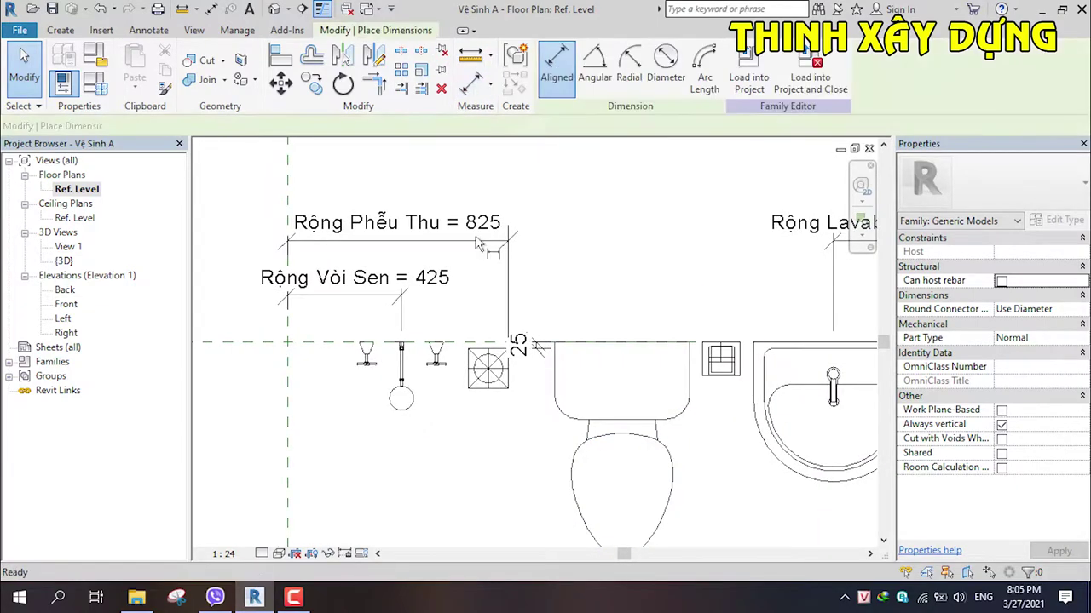
scroll(512, 358, down, 1)
middle_drag(534, 294, 554, 365)
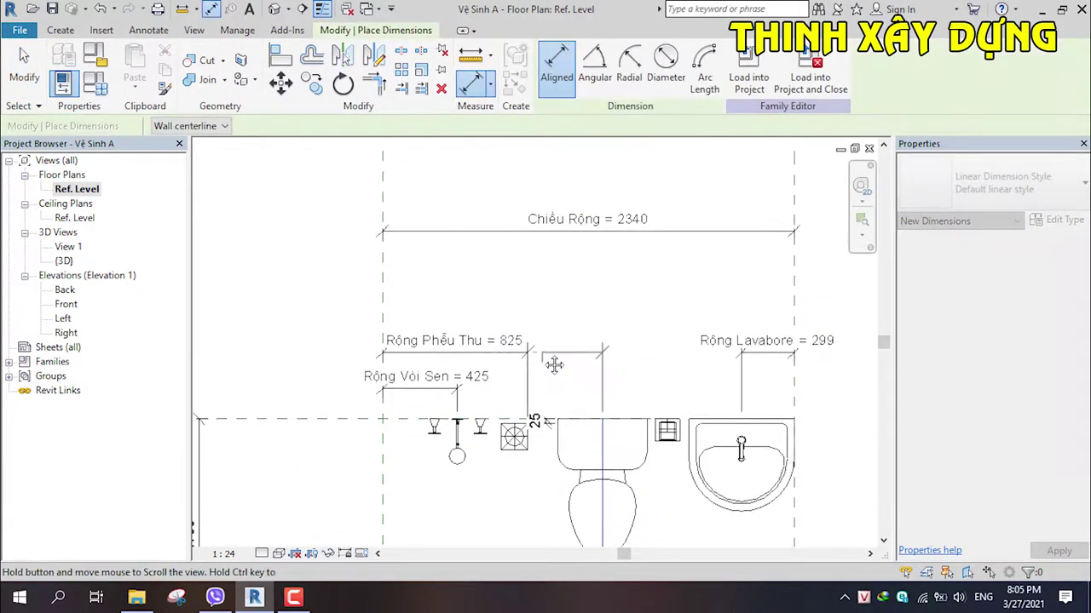
click(382, 324)
click(602, 315)
click(338, 300)
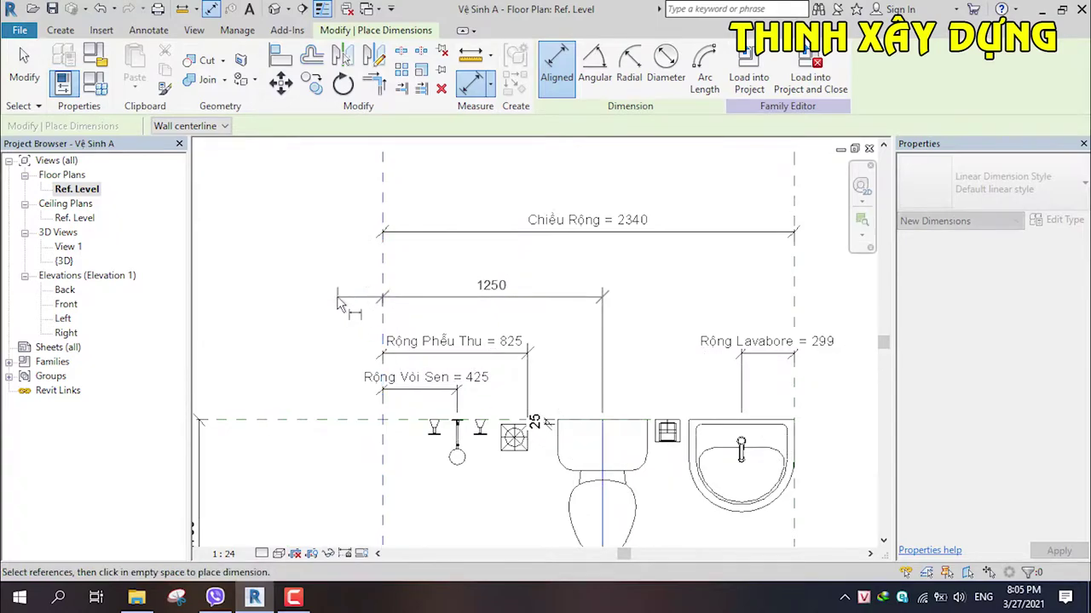
click(480, 303)
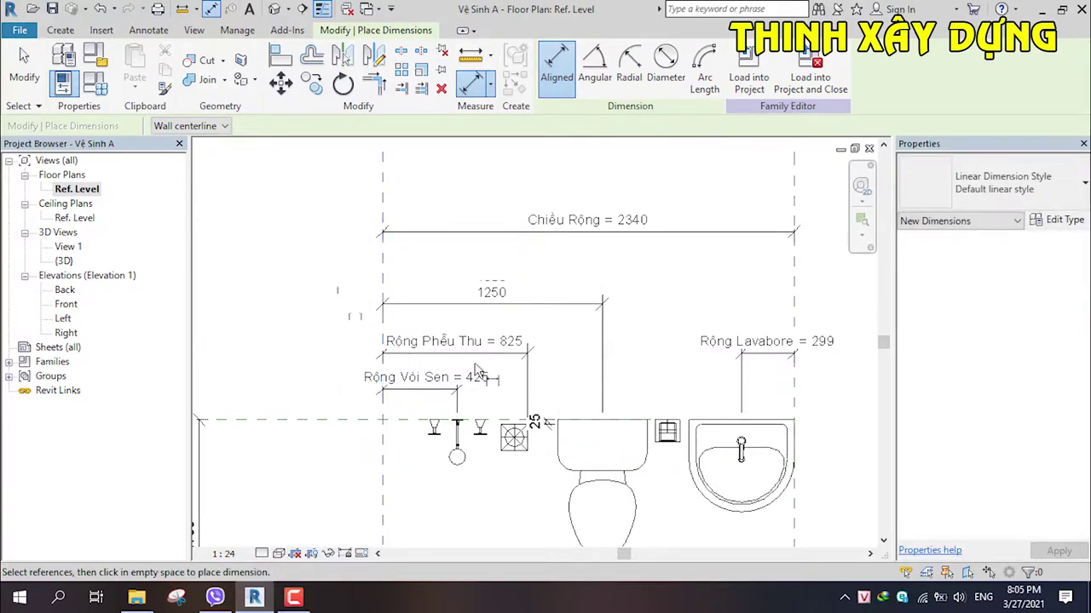
key(Escape)
key(Escape)
Step: Select the new 1250 toilet dimension
scroll(511, 374, down, 1)
scroll(544, 392, up, 2)
scroll(573, 412, up, 1)
scroll(572, 412, down, 1)
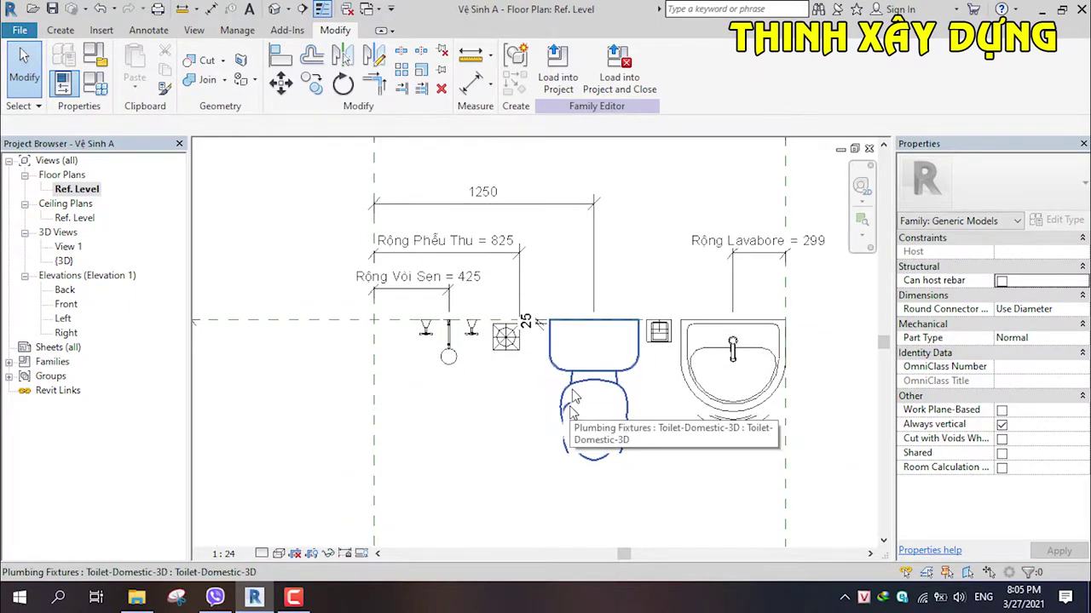
scroll(571, 392, up, 1)
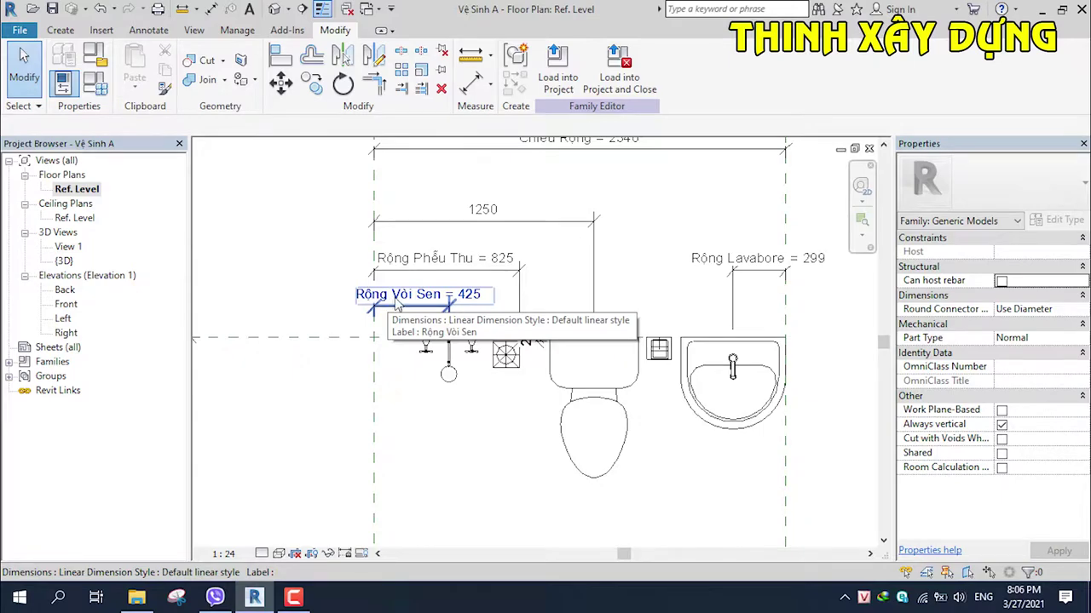
click(483, 211)
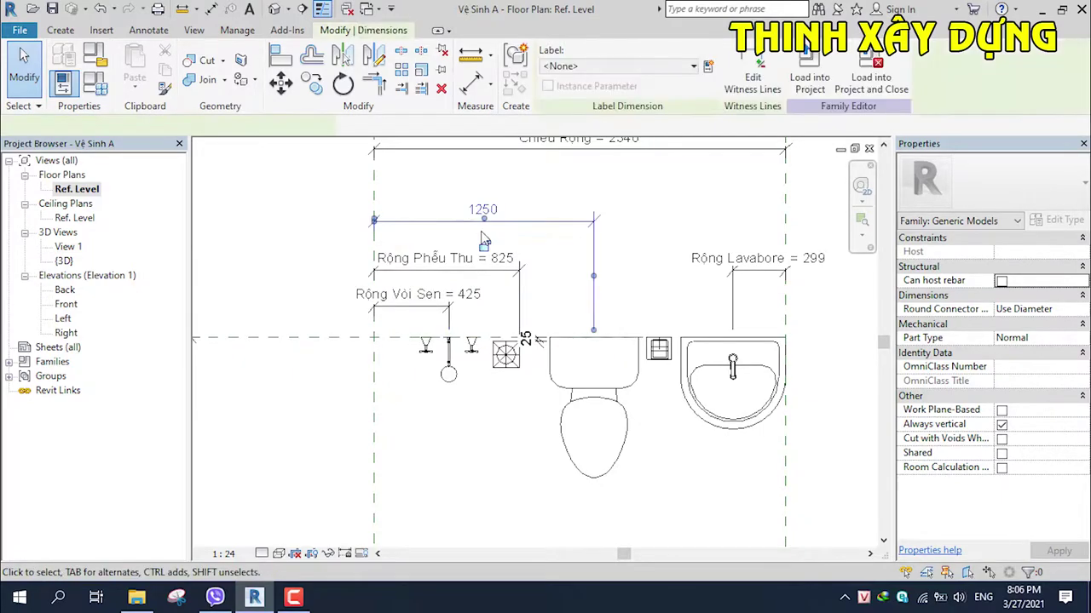
Step: Create a type parameter named 'Rộng Bàn Cầu' from the 1250 dimension
click(707, 67)
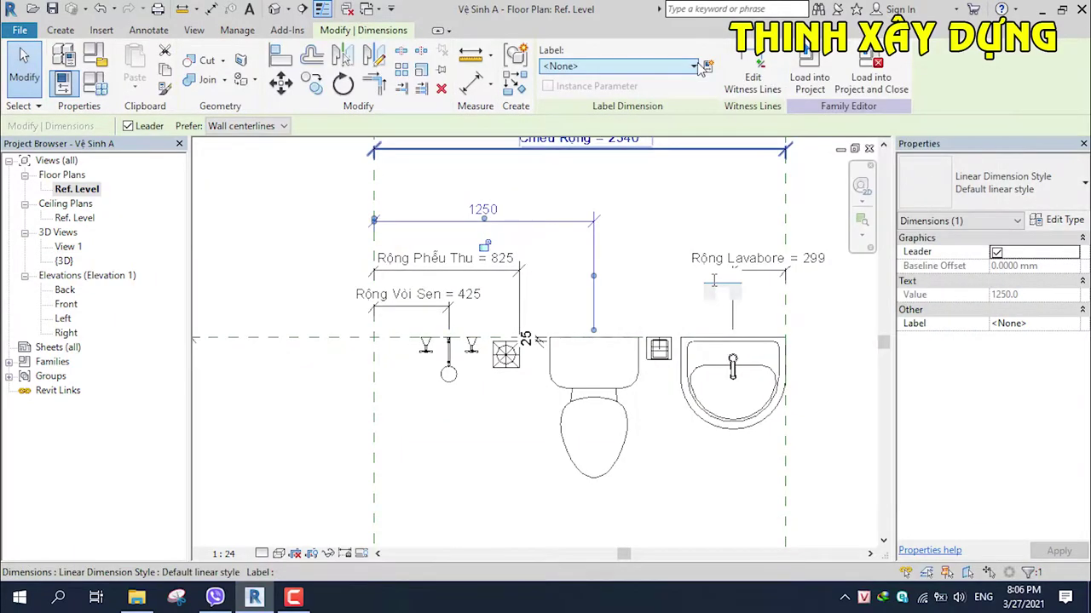
text(Rộng)
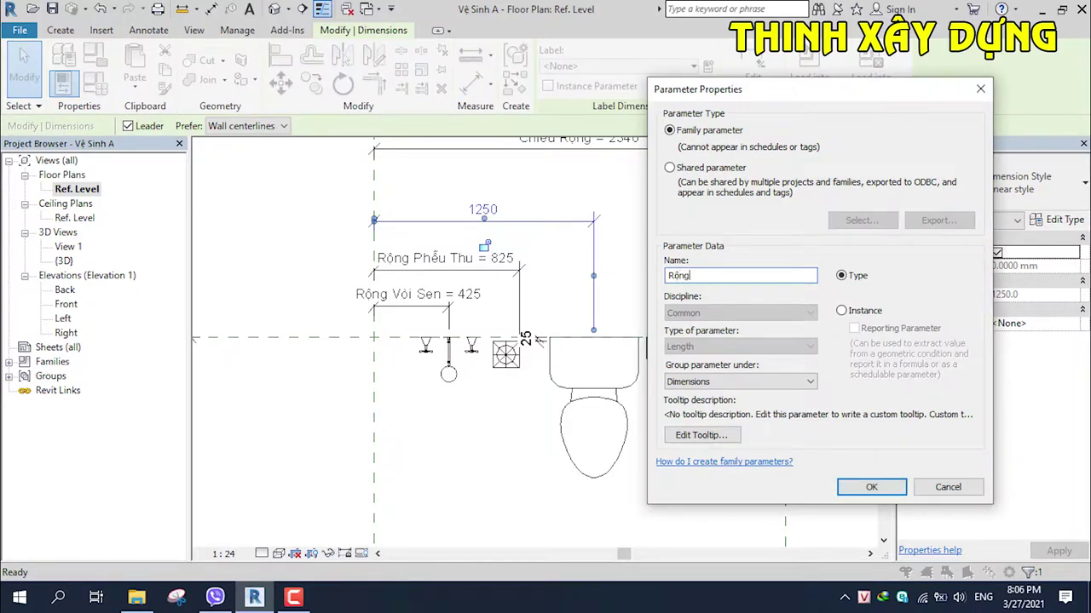
key(BackSpace)
key(BackSpace)
key(BackSpace)
text(Rộng)
click(870, 487)
key(Escape)
Step: Pan the plan toward the fixtures and start the Aligned Dimension tool with DI
scroll(749, 421, down, 1)
scroll(733, 418, up, 3)
middle_drag(505, 317, 582, 385)
scroll(582, 385, up, 2)
scroll(582, 386, down, 2)
middle_drag(584, 374, 641, 399)
scroll(477, 366, up, 2)
scroll(597, 409, down, 2)
scroll(553, 341, up, 2)
scroll(481, 191, down, 2)
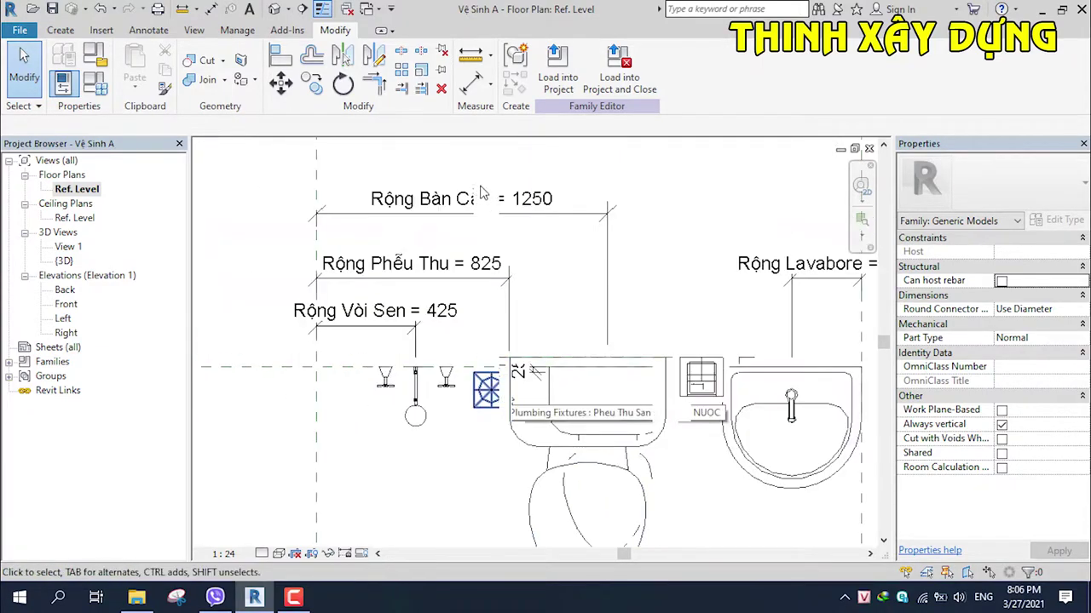
key(d)
key(i)
scroll(633, 453, up, 2)
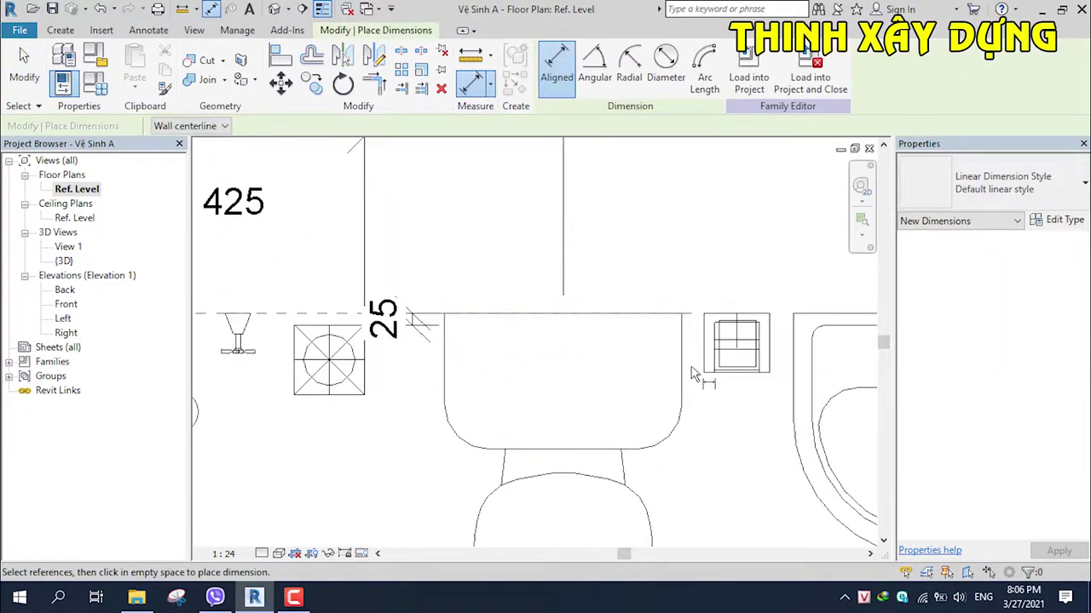
Step: Dimension the paper holder 1620 from the left reference plane, above the others
click(738, 345)
scroll(564, 350, down, 1)
scroll(569, 352, down, 3)
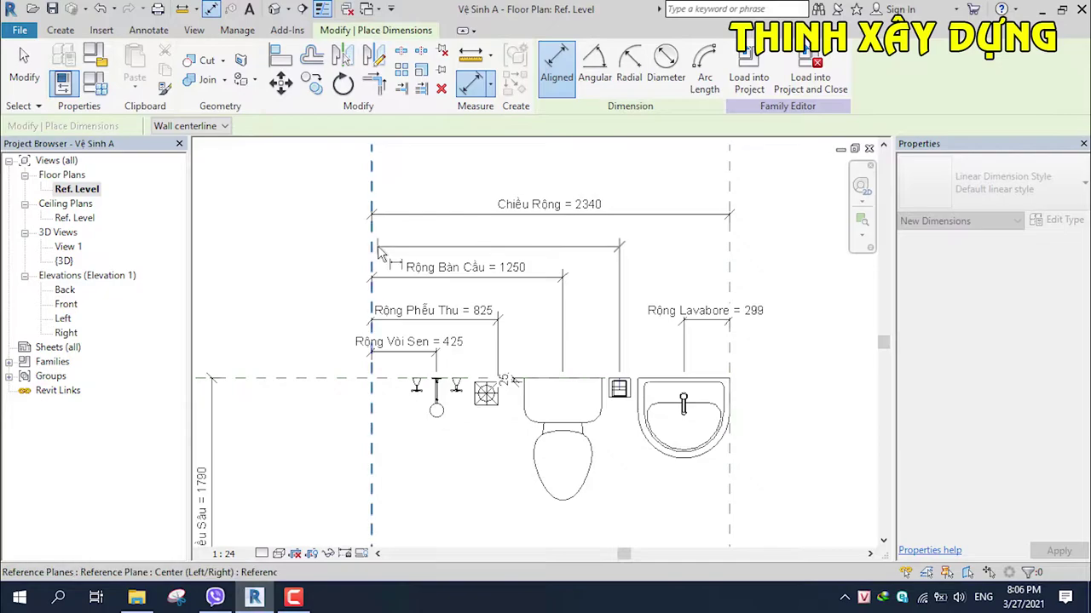
click(381, 253)
click(374, 243)
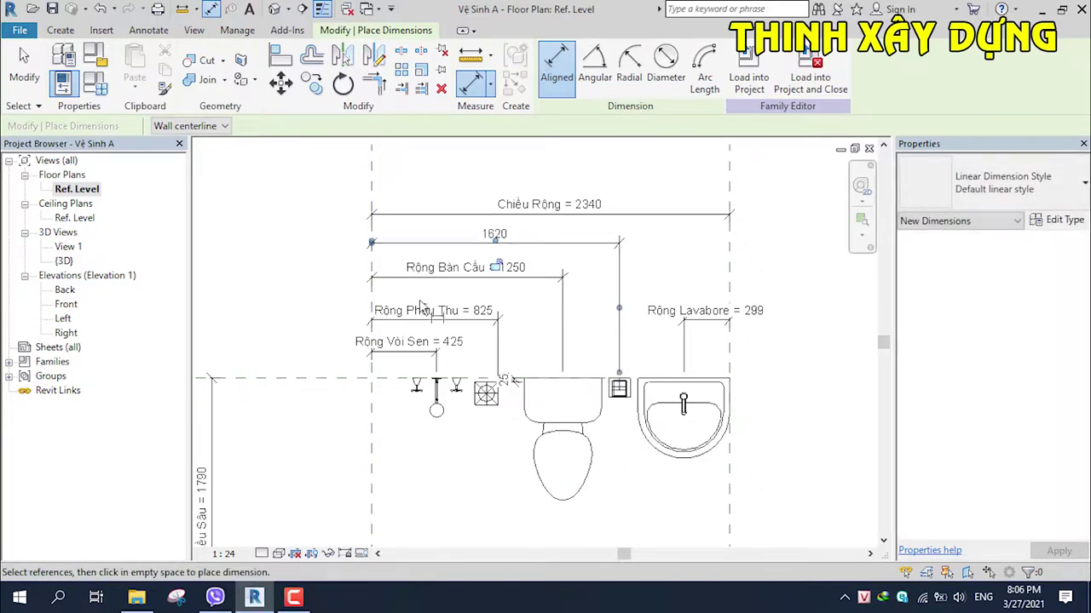
scroll(575, 247, up, 1)
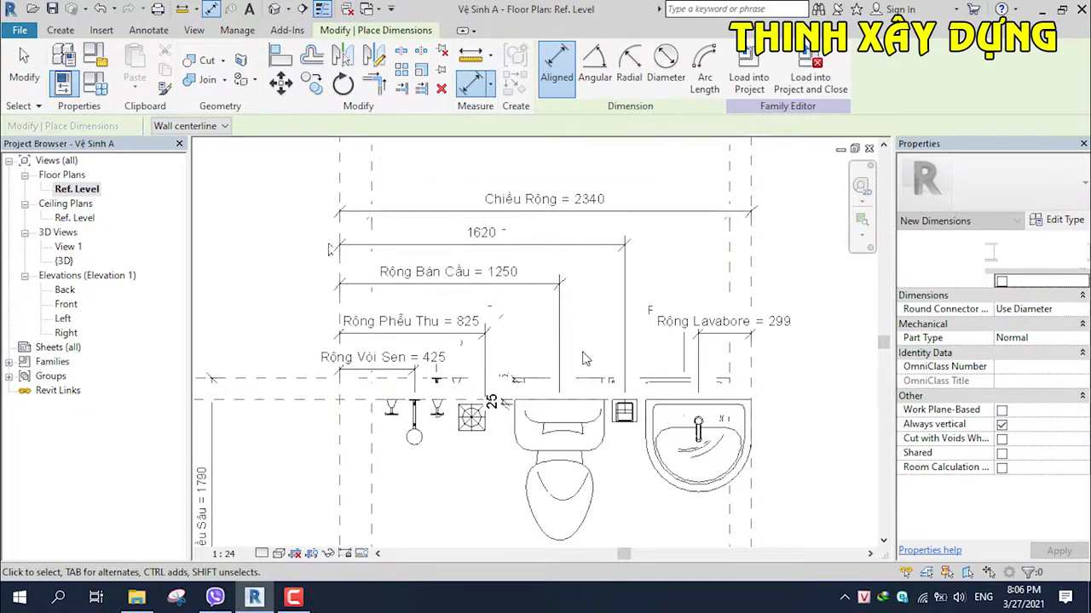
key(Escape)
Step: Attempt a 370 dimension from the toilet centre to the paper holder, then abandon it
key(d)
key(i)
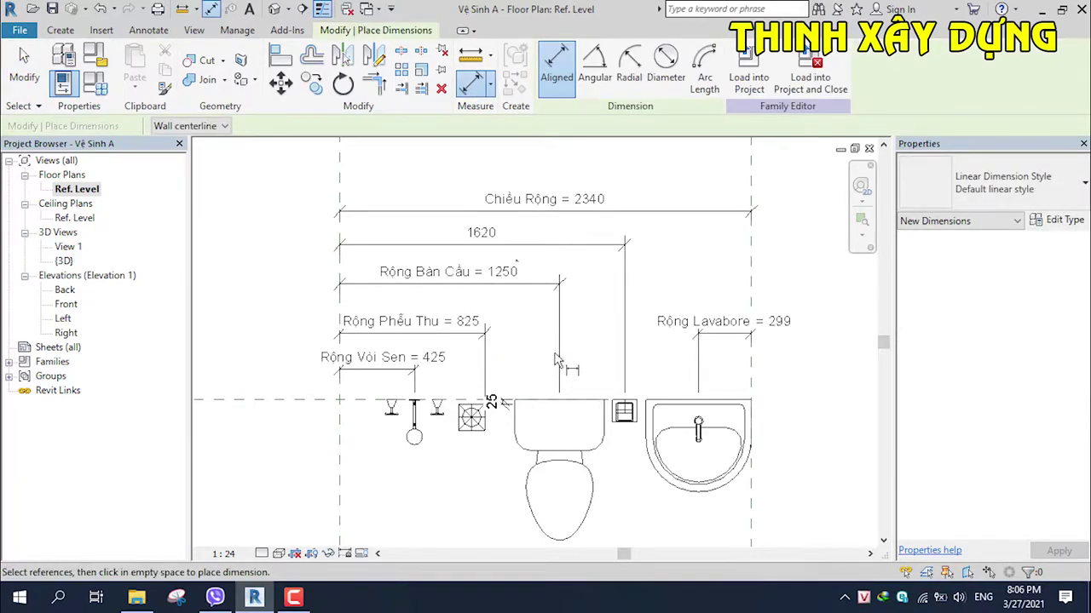
click(569, 451)
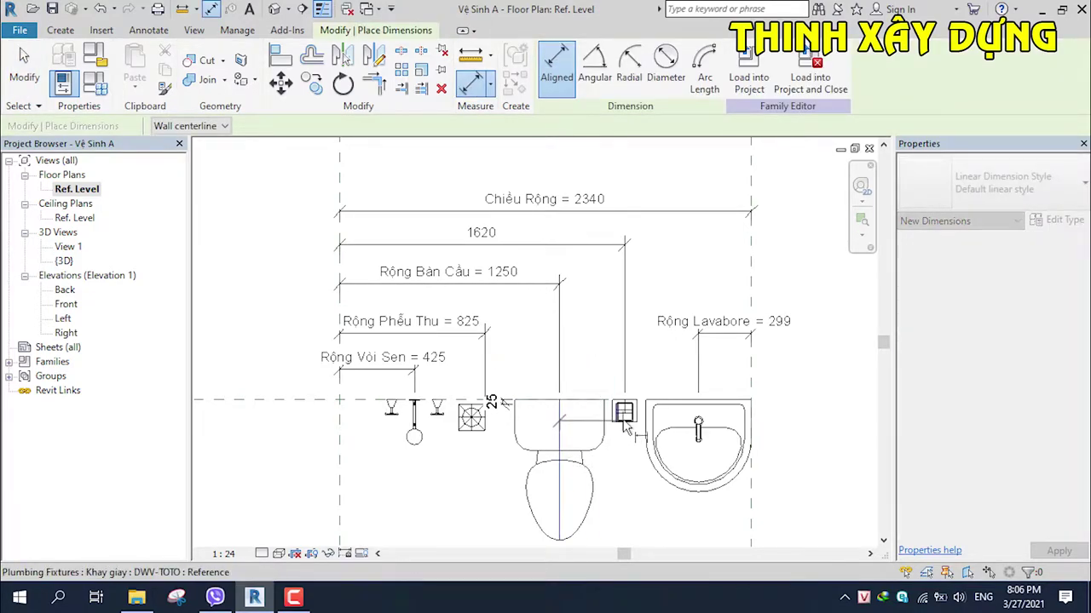
key(Escape)
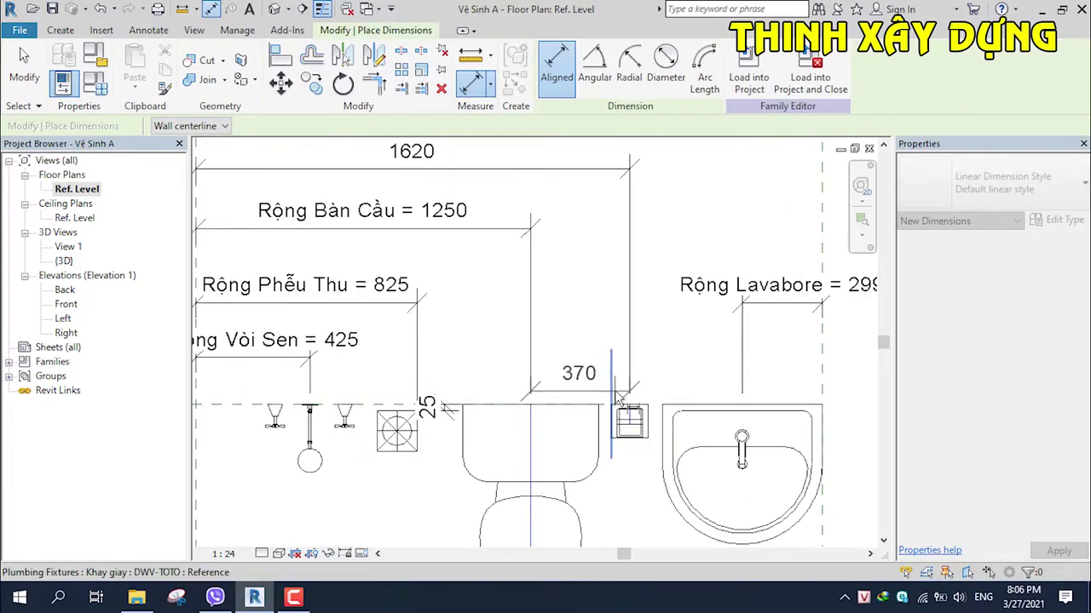
key(Escape)
click(624, 428)
key(d)
key(i)
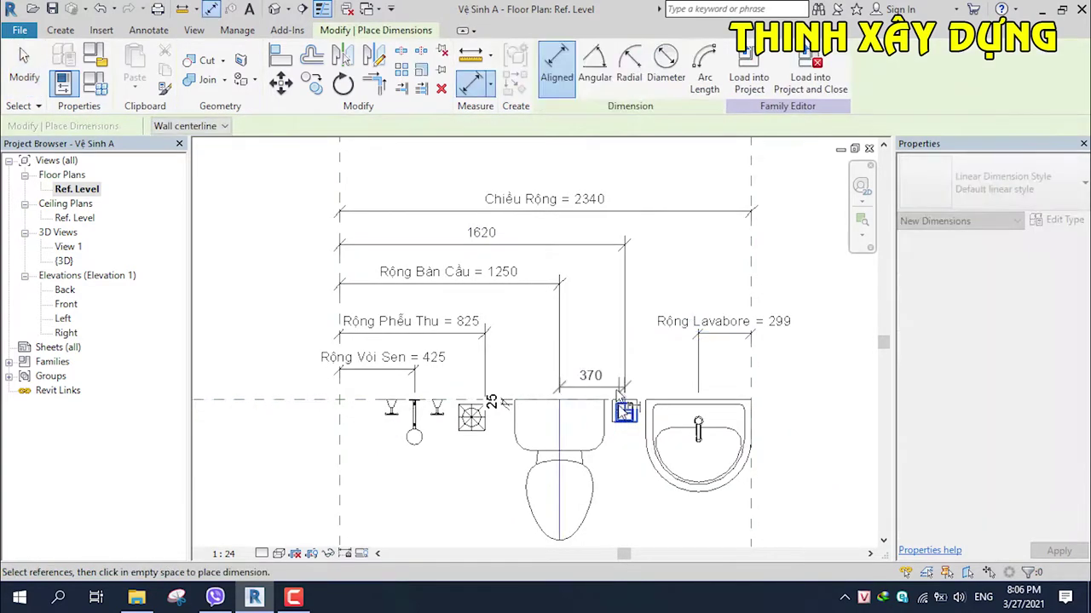
key(Escape)
key(Escape)
click(479, 241)
key(Escape)
Step: Move the paper holder to 1650 from the left reference plane
click(624, 412)
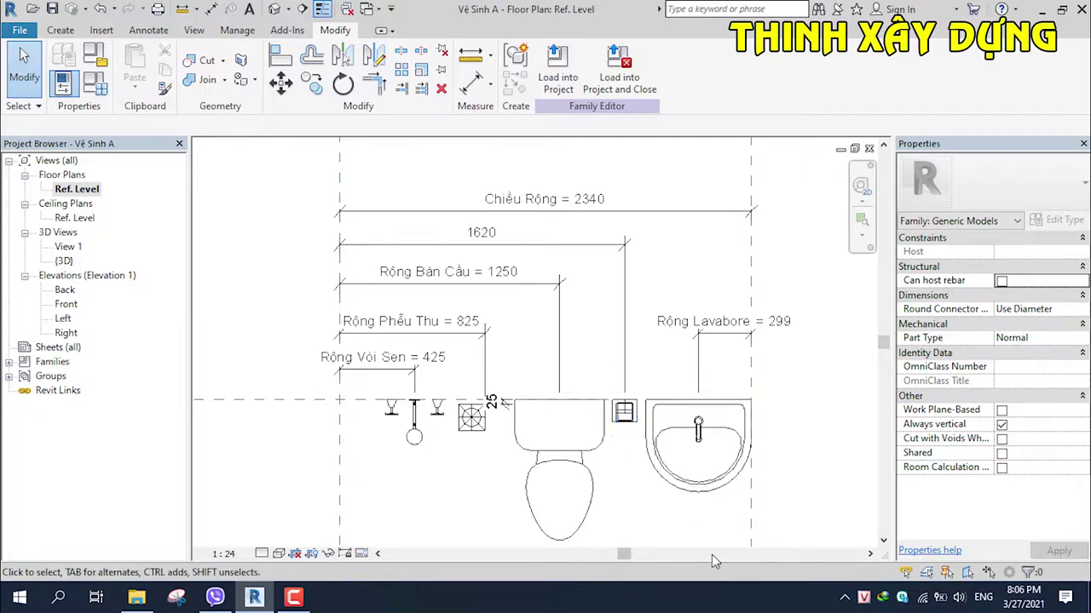
click(477, 236)
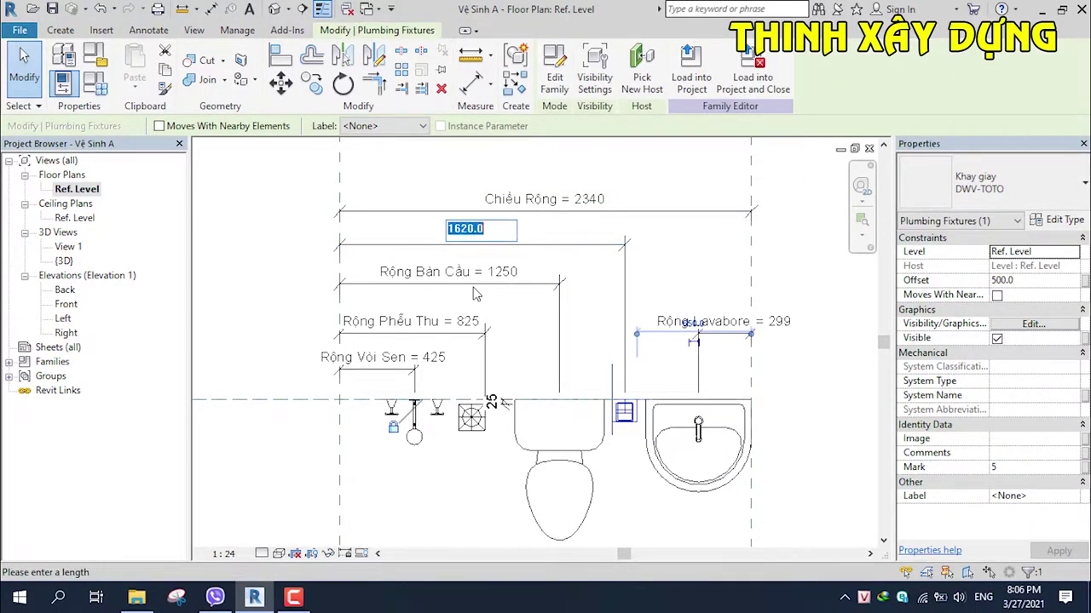
text(1650)
key(Return)
Step: Start and cancel a new dimension, then select the Rộng Bàn Cầu dimension
key(Escape)
click(470, 81)
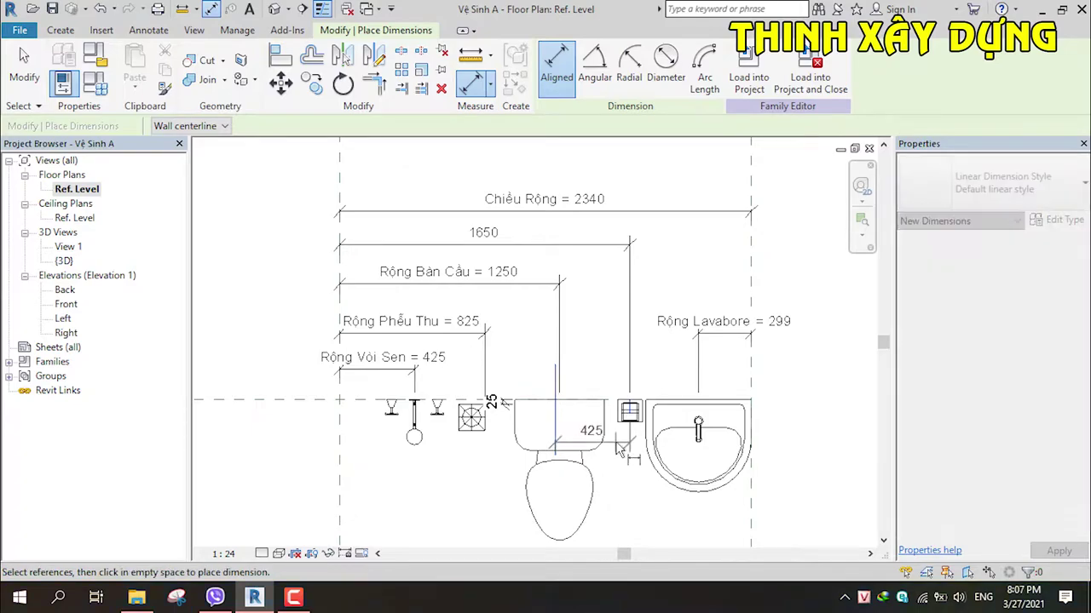
scroll(569, 397, up, 2)
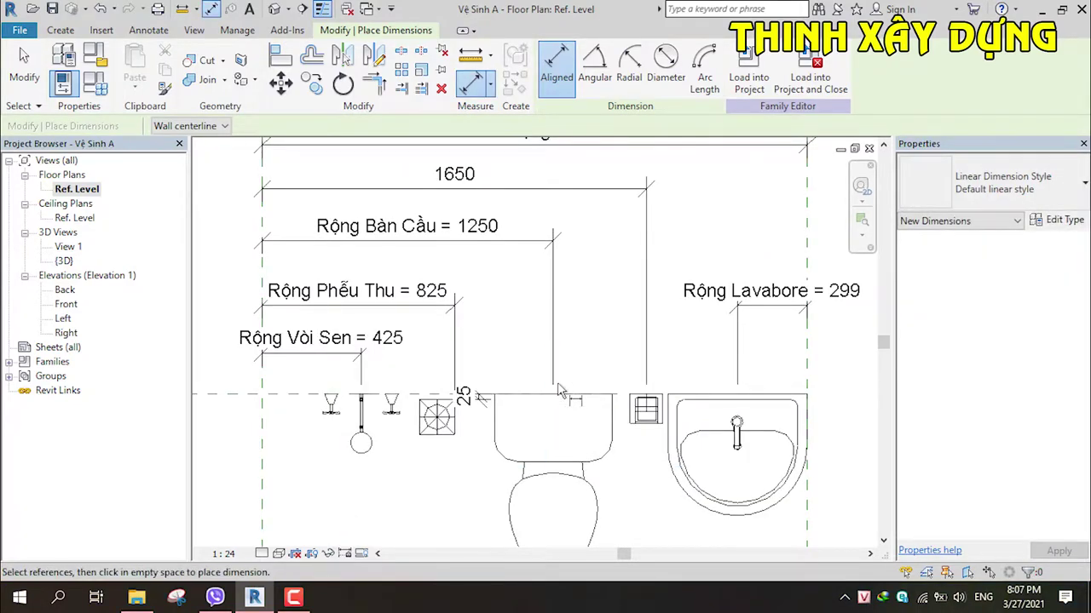
key(Escape)
key(Escape)
click(477, 241)
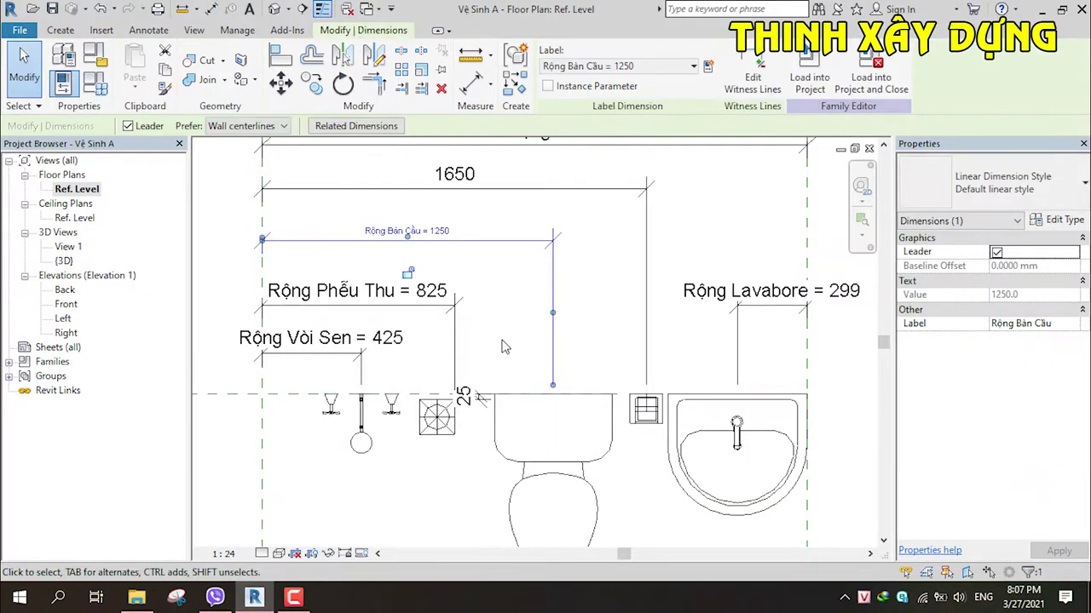
Step: Replace the old Rộng Bàn Cầu dimension with a 1250 dimension from toilet centreline to left reference plane
click(539, 335)
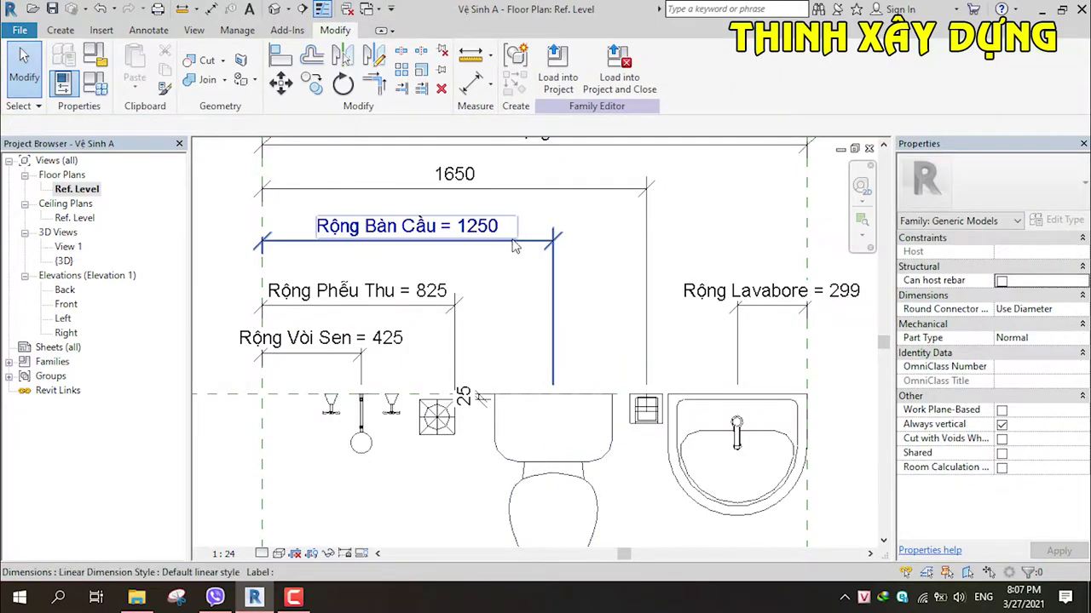
click(514, 245)
key(Delete)
click(479, 85)
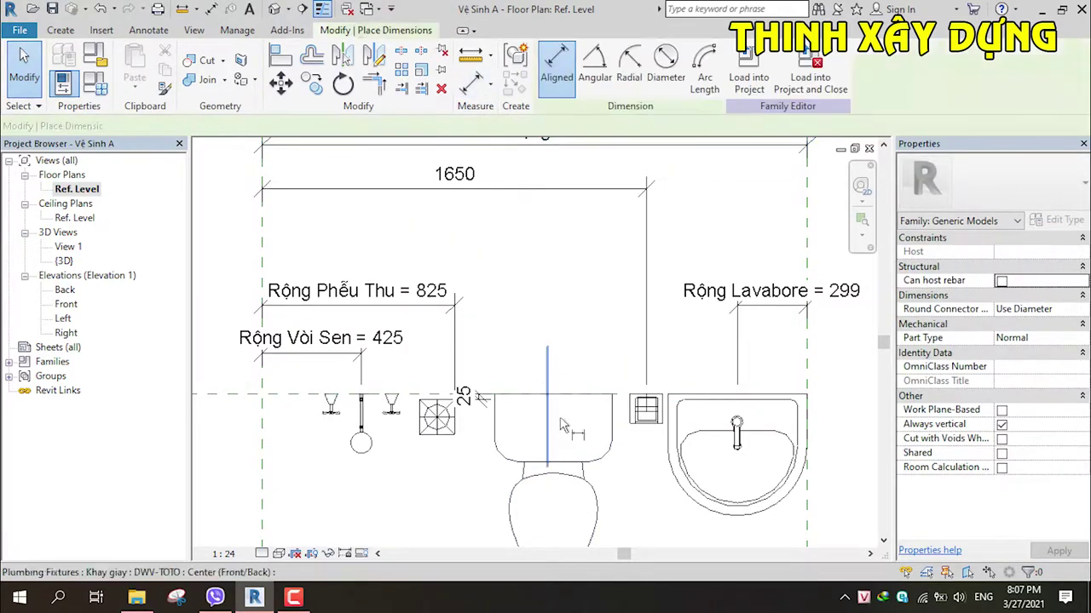
click(558, 464)
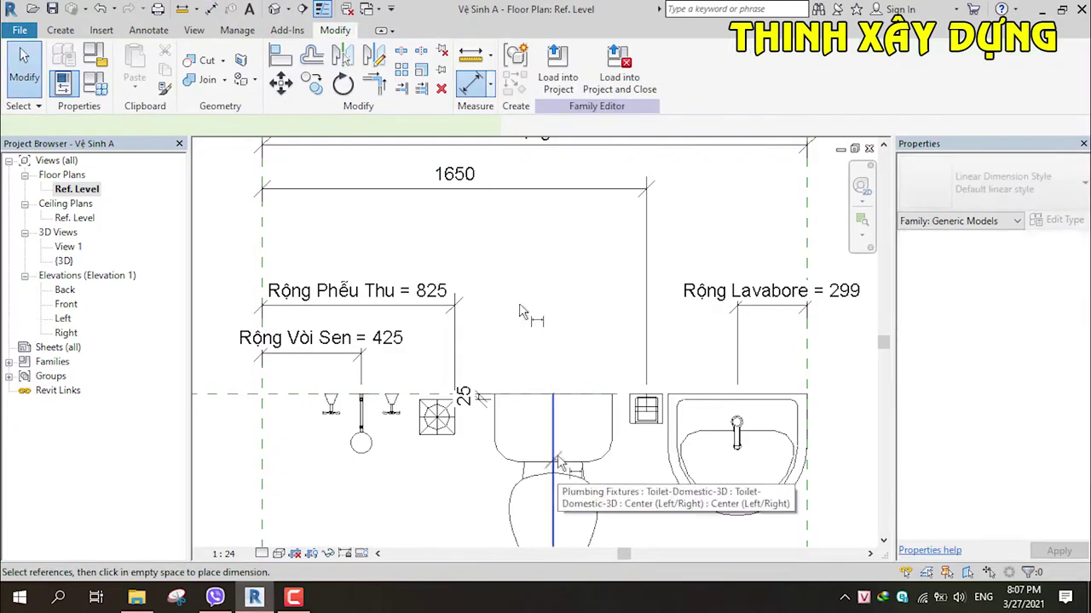
click(265, 238)
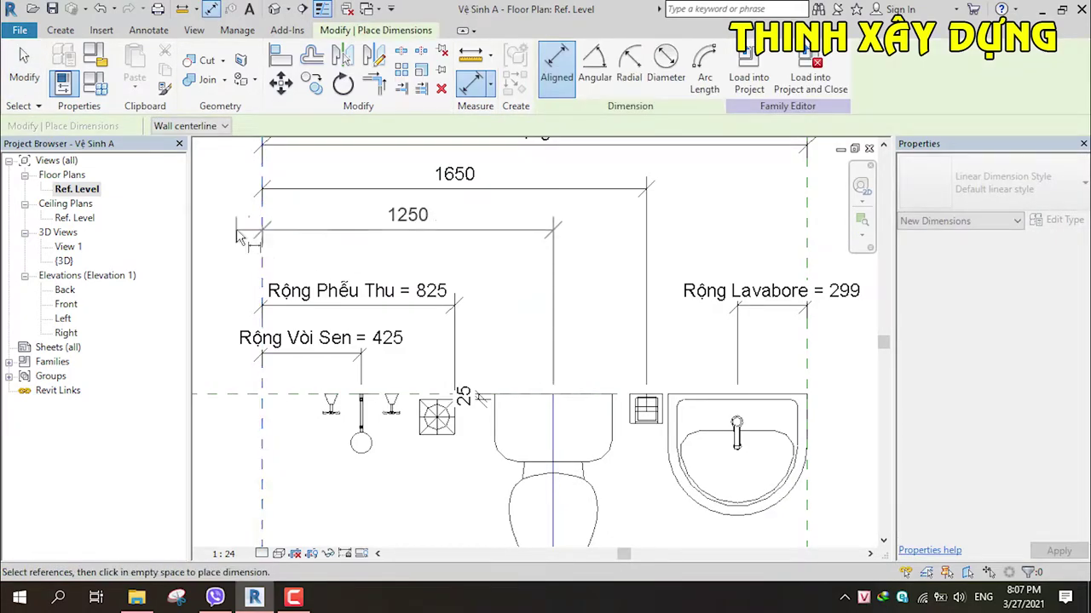
click(337, 245)
key(Escape)
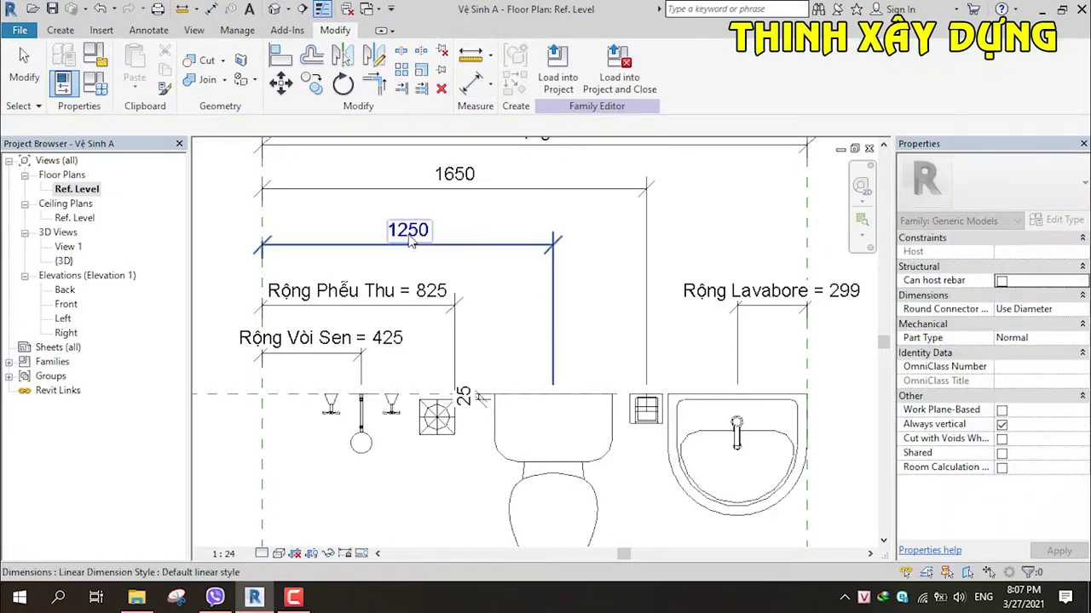
Step: Label the new 1250 dimension with Rộng Bàn Cầu
click(300, 247)
click(618, 66)
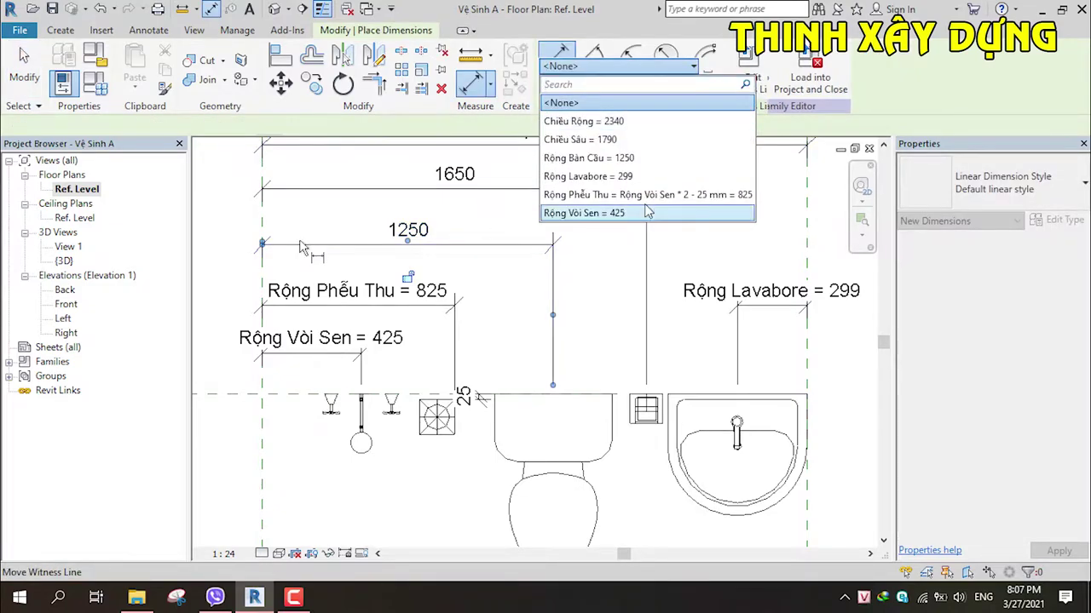
click(594, 158)
key(Escape)
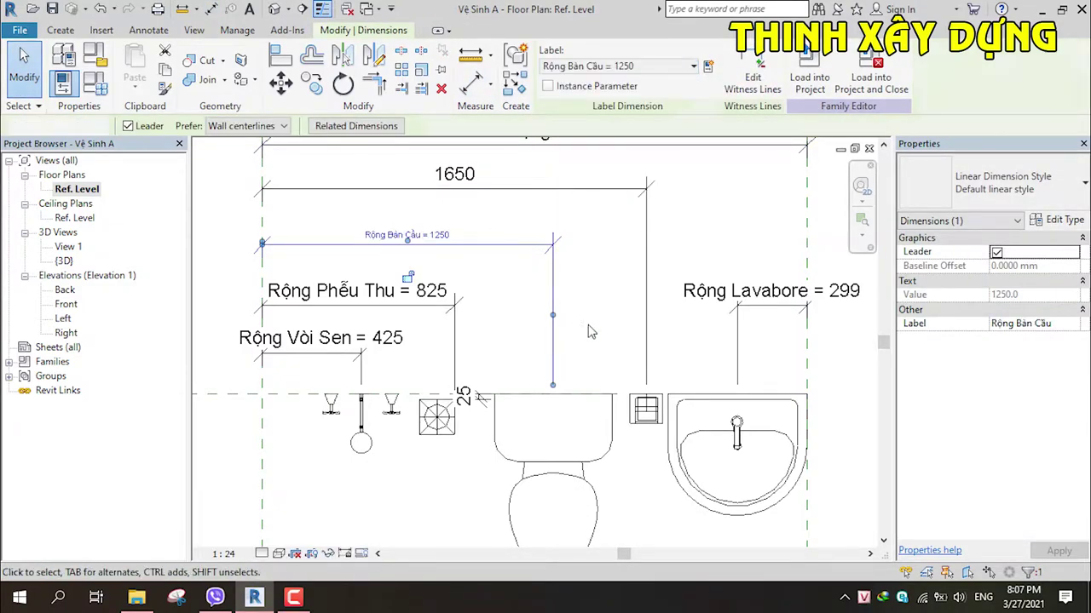
Step: Cancel a started dimension and select the 1650 paper-holder dimension
click(471, 83)
click(553, 488)
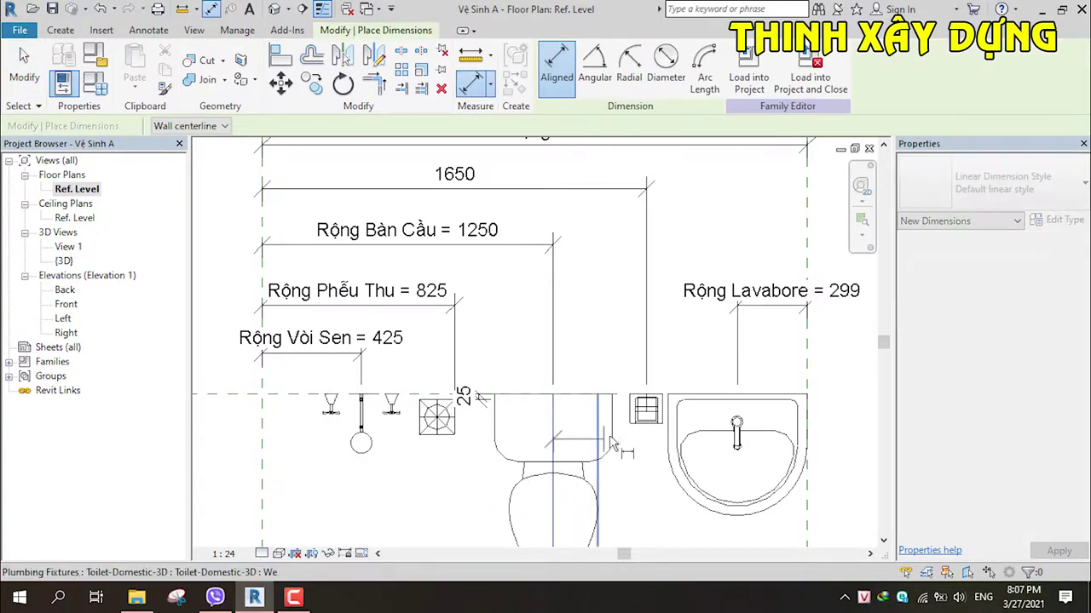
key(Escape)
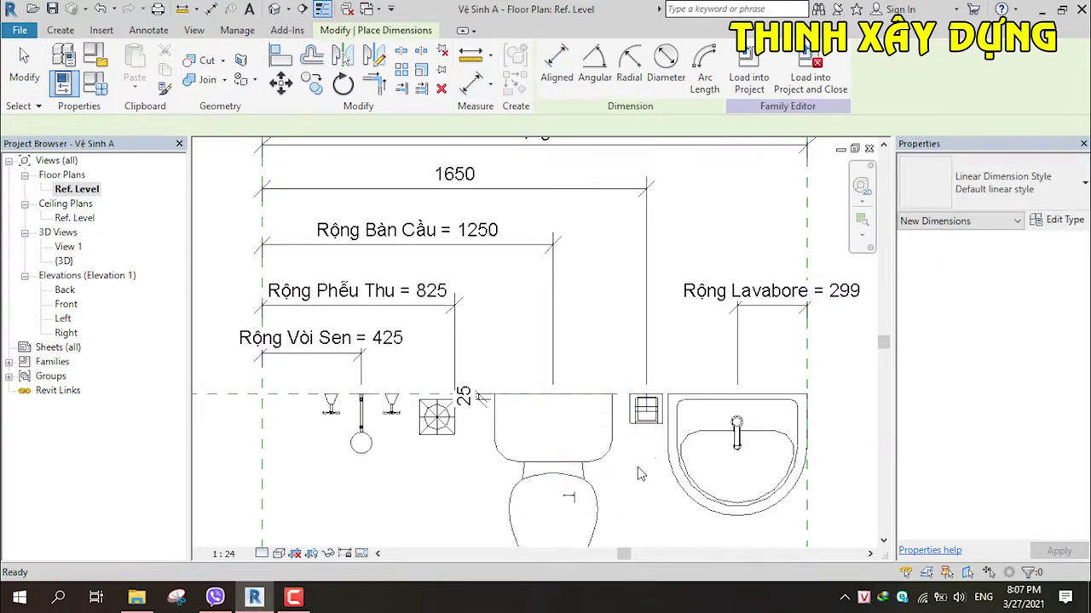
scroll(644, 426, down, 2)
key(Escape)
click(624, 296)
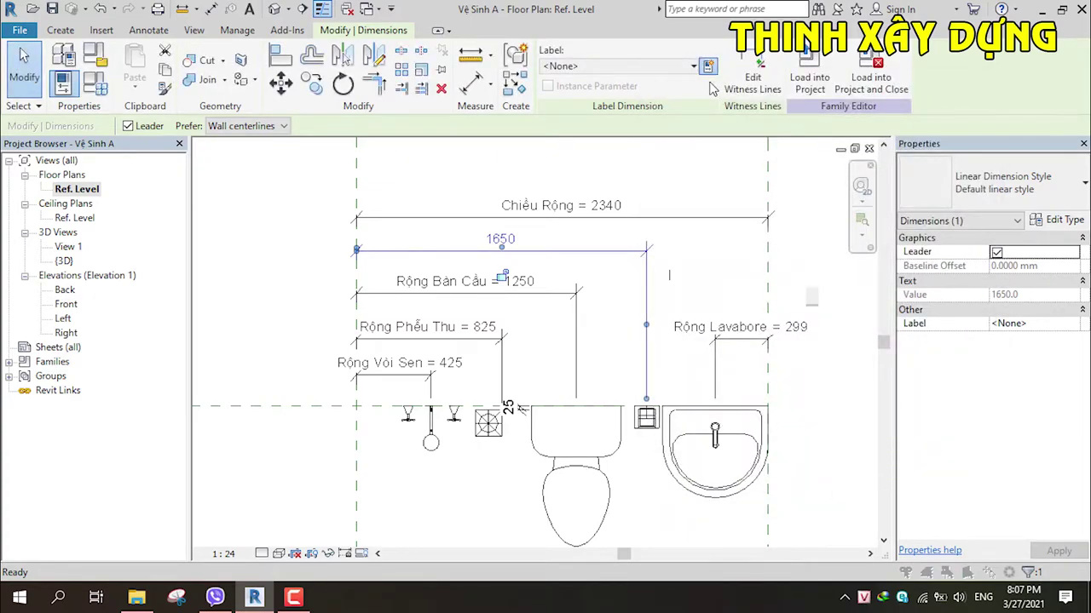
Step: Create type parameter 'Rộng Khay Giấy' from the 1650 dimension and open Family Types
click(708, 66)
text(Rô)
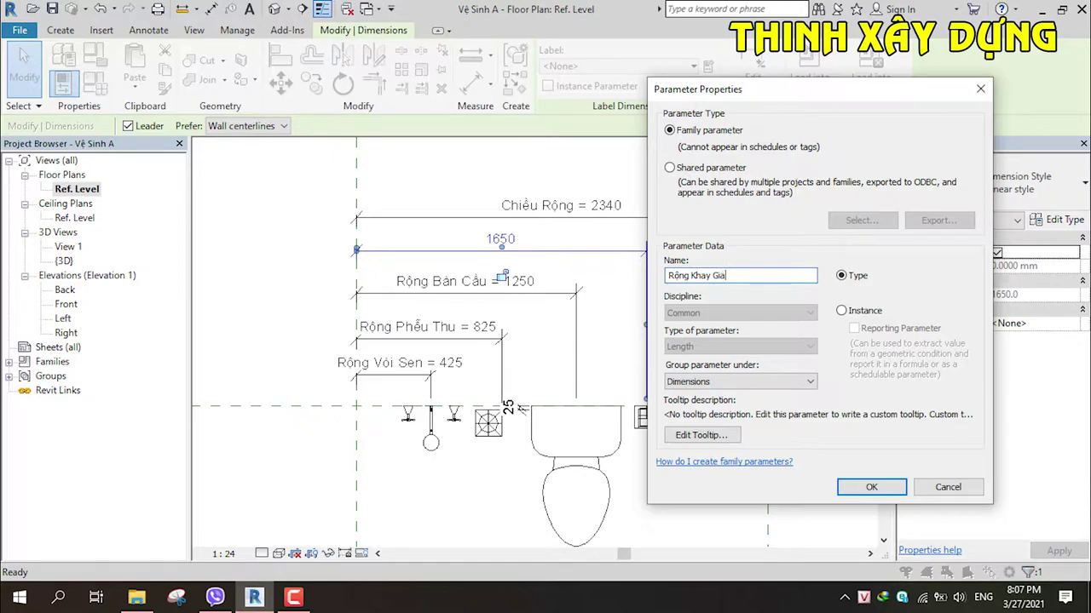
text(ấy)
click(871, 488)
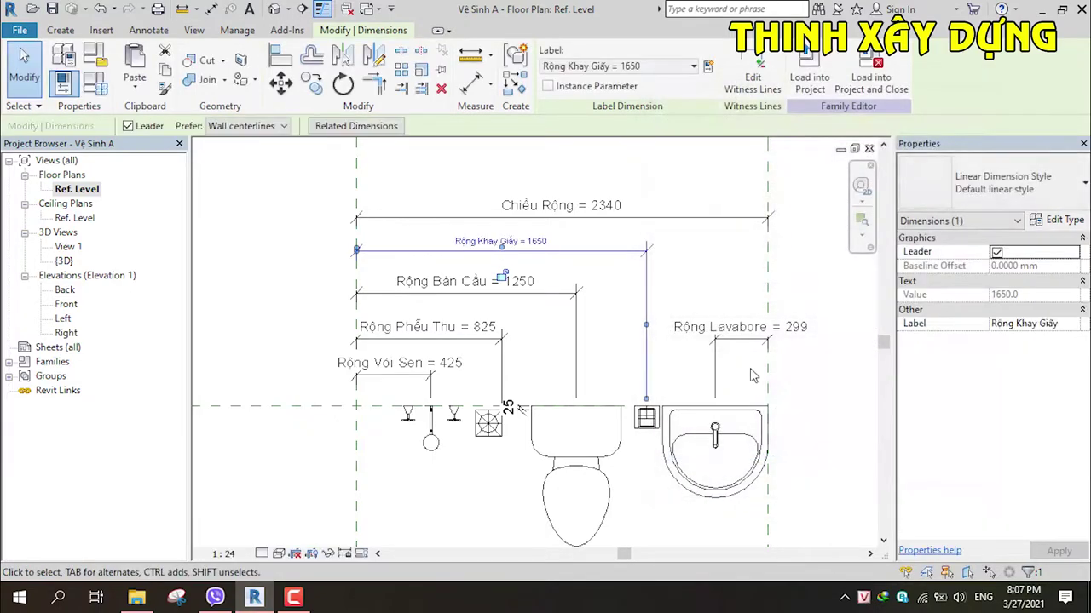
key(Escape)
click(98, 87)
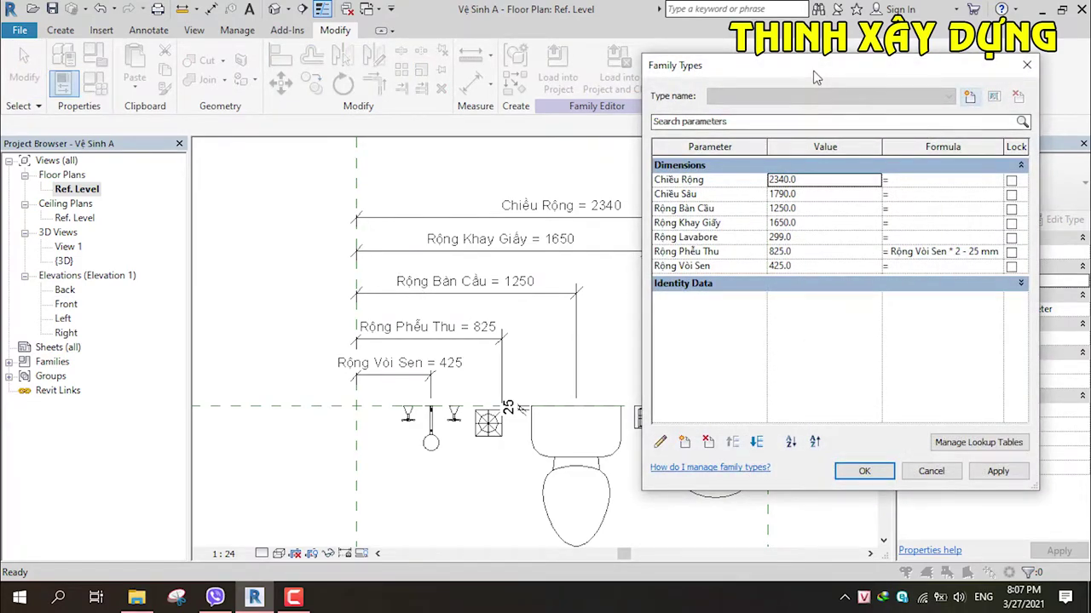
Step: Give Rộng Khay Giấy the formula Rộng Bàn Cầu + 400 and confirm Family Types
drag(813, 73, 933, 65)
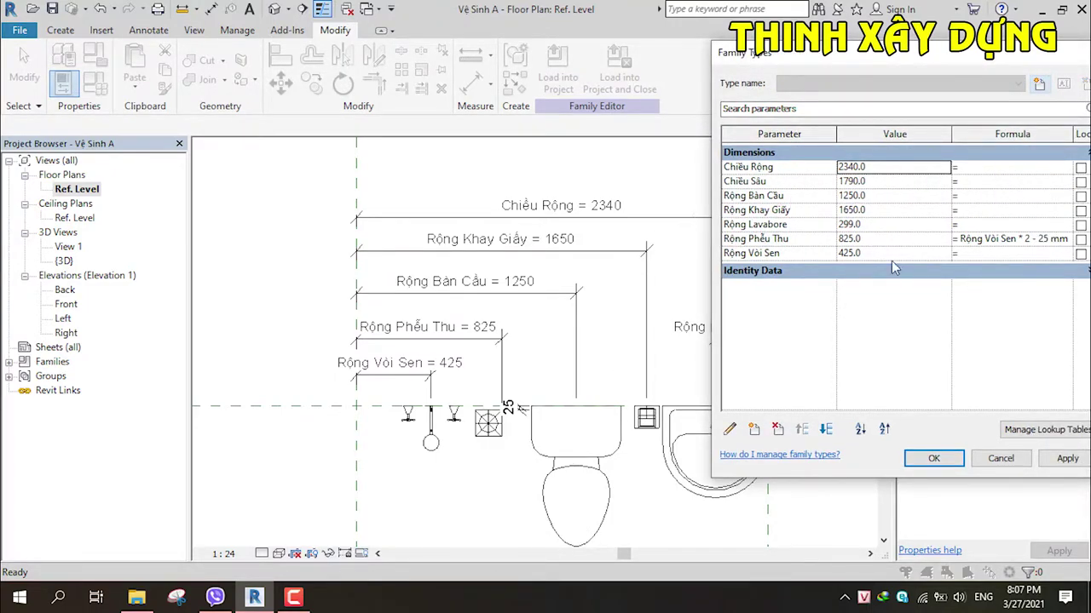
click(985, 212)
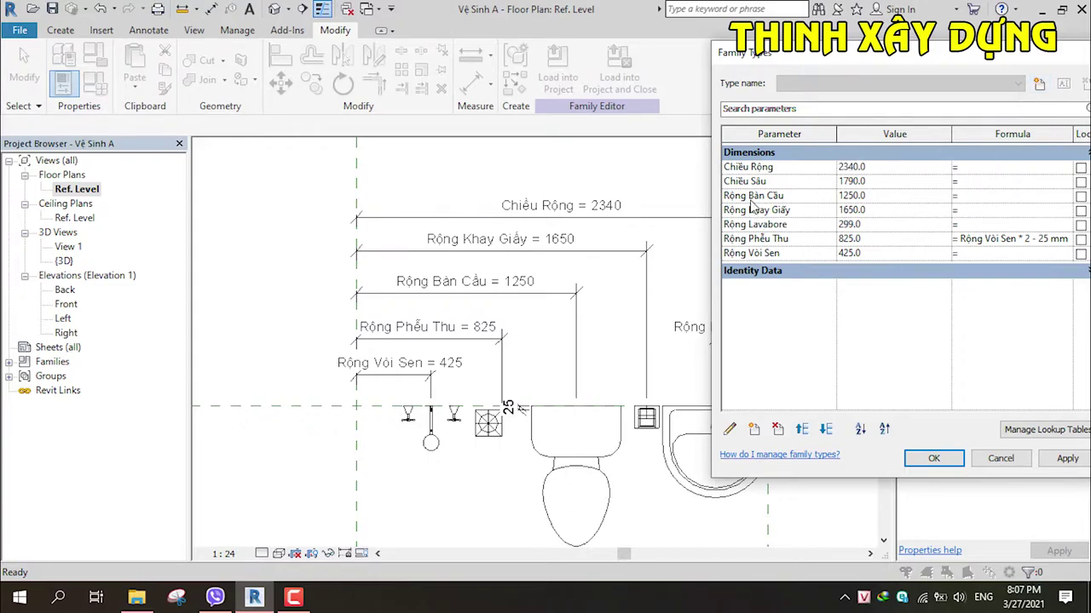
click(971, 196)
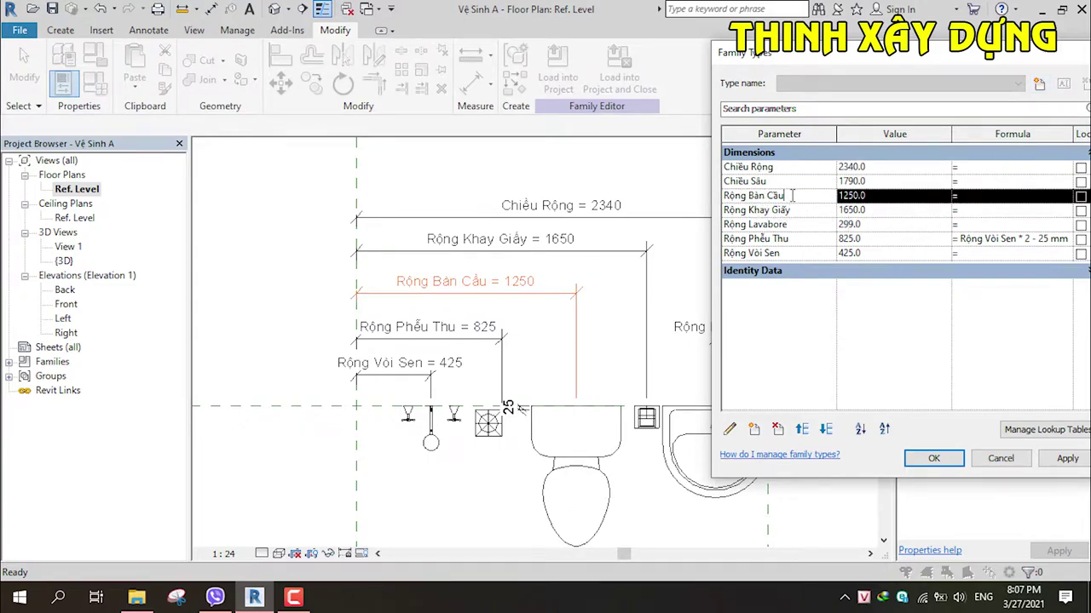
click(792, 195)
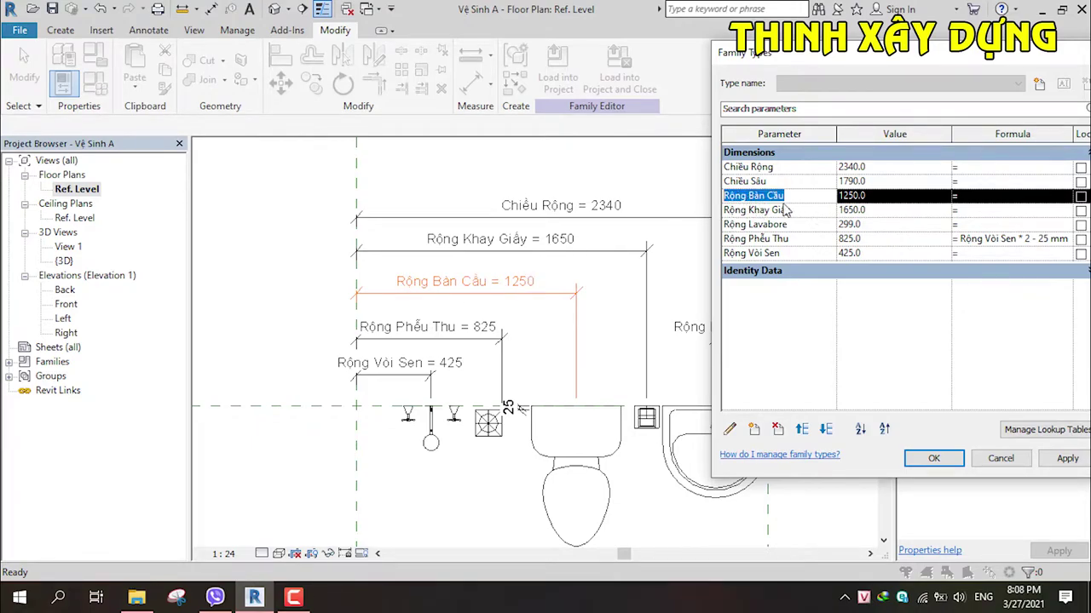
click(679, 199)
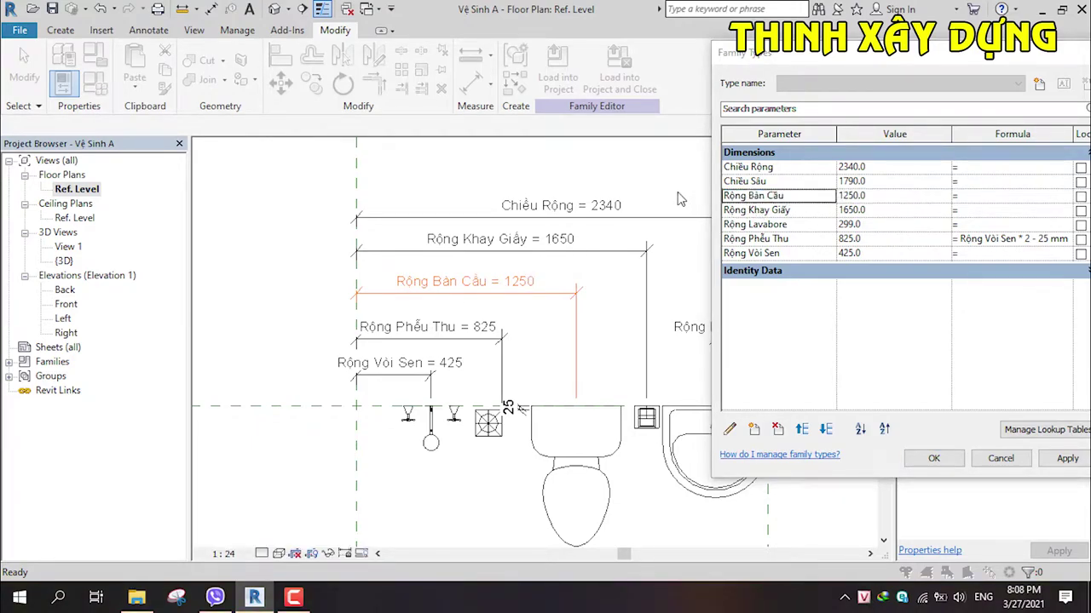
double_click(786, 201)
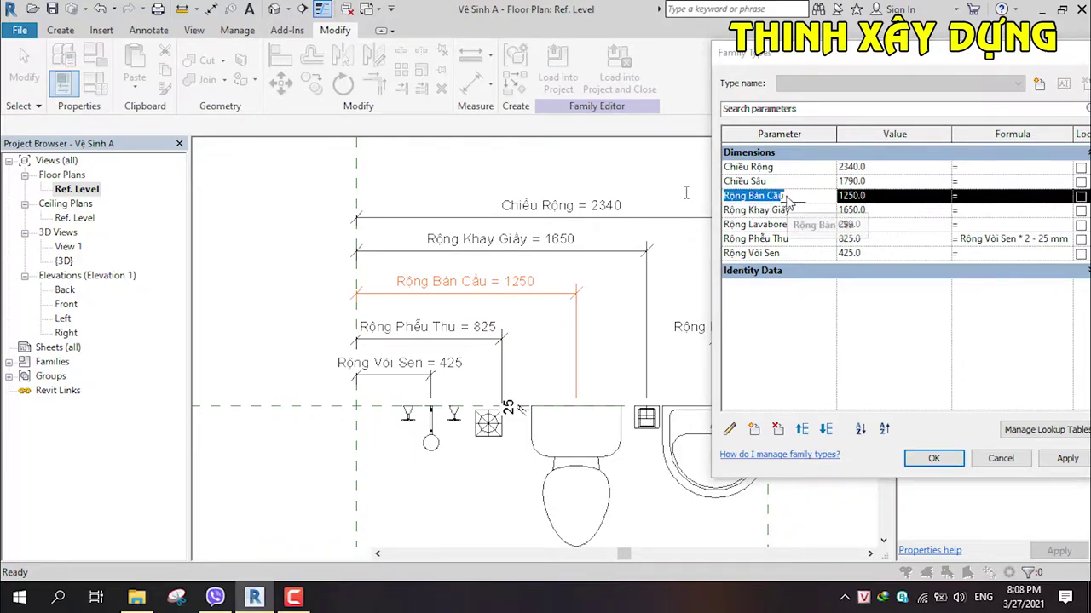
click(786, 211)
click(792, 197)
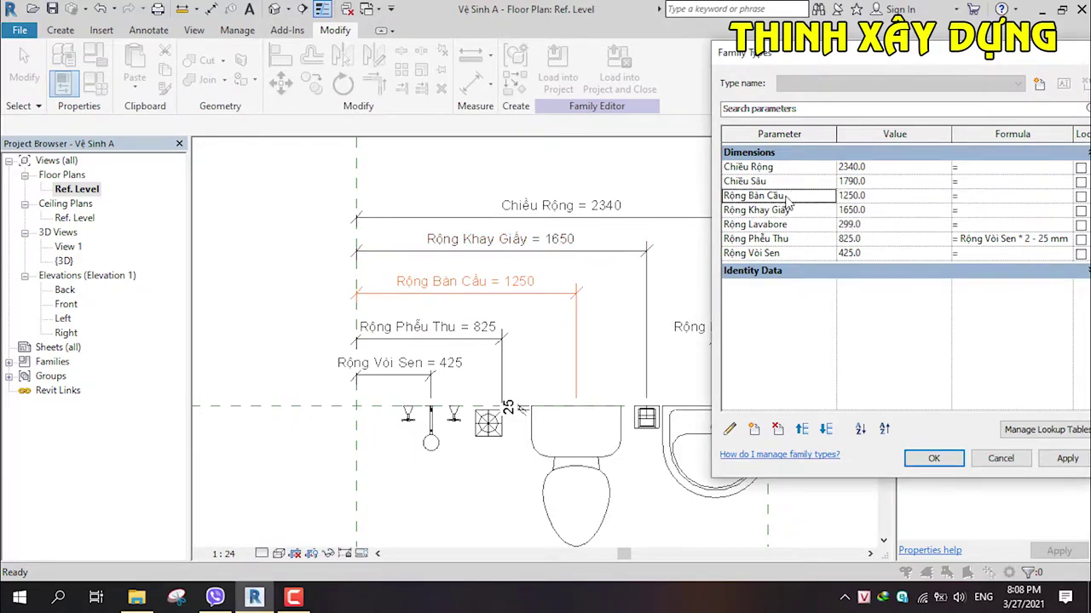
double_click(801, 197)
text(Rộng Bàn Cầu)
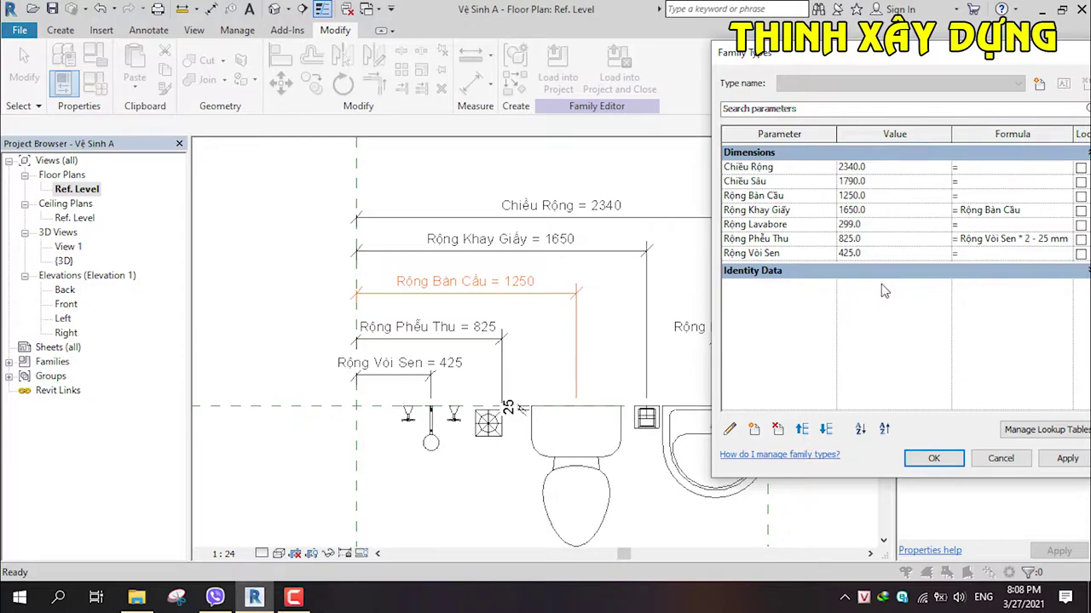
text(00)
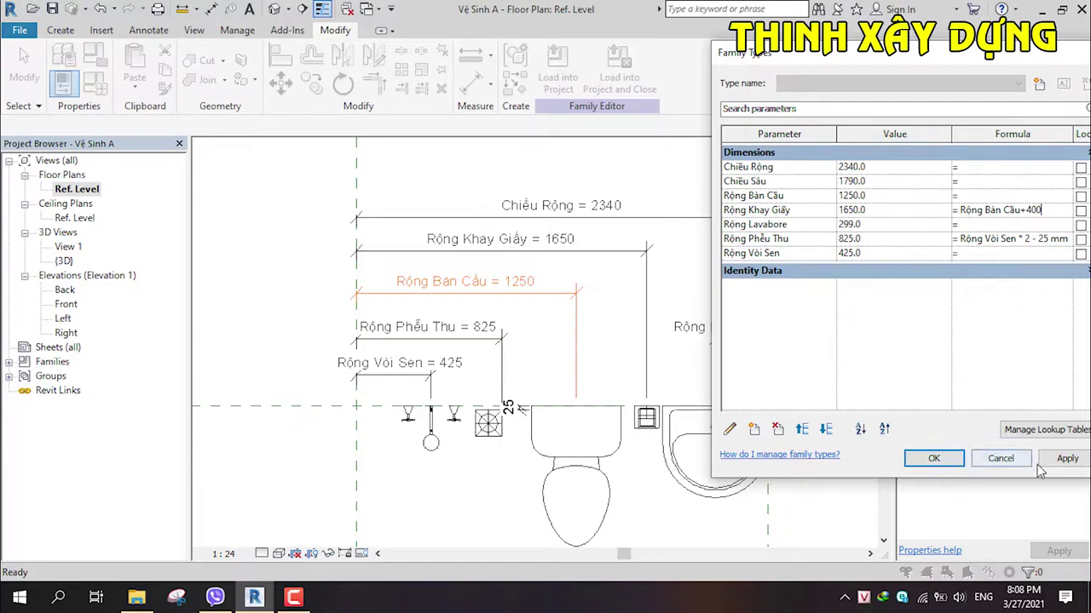
click(946, 468)
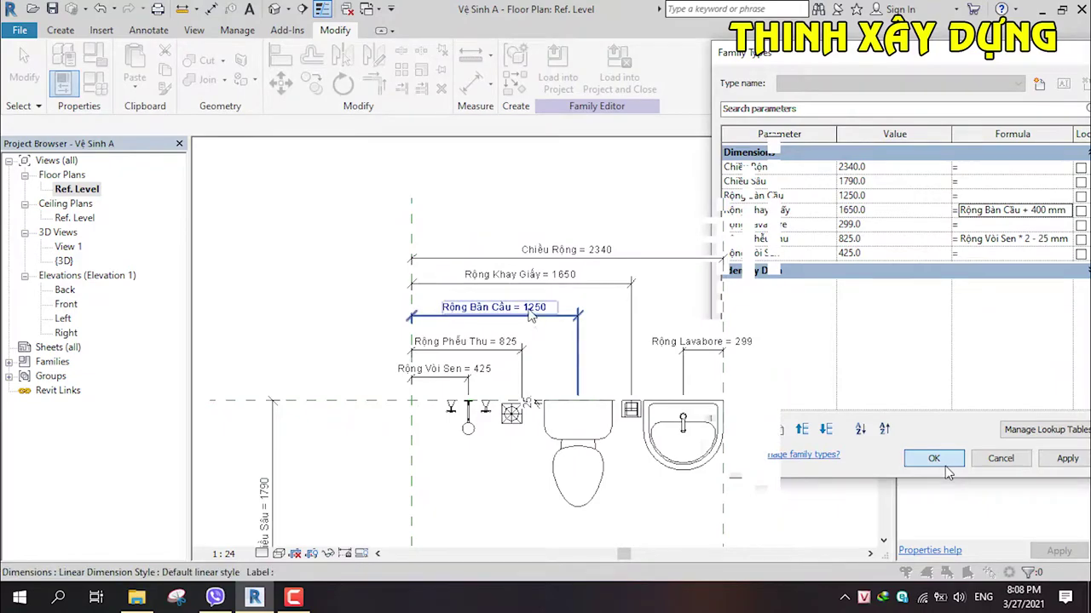
Step: Flex Rộng Bàn Cầu to 1500 to test the family, then load it into the project
click(529, 312)
click(533, 316)
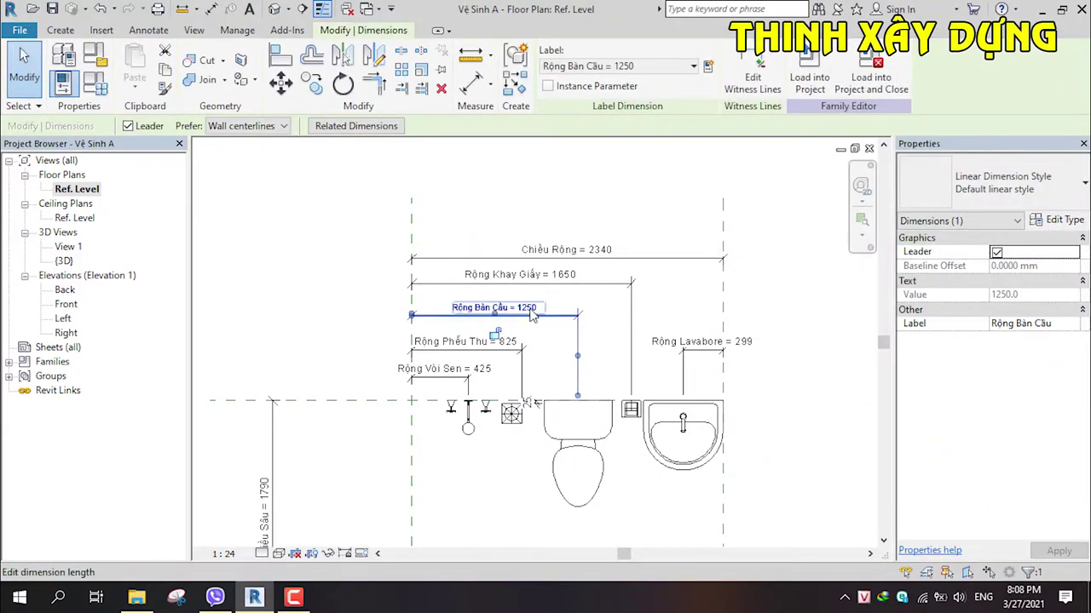
text(1500)
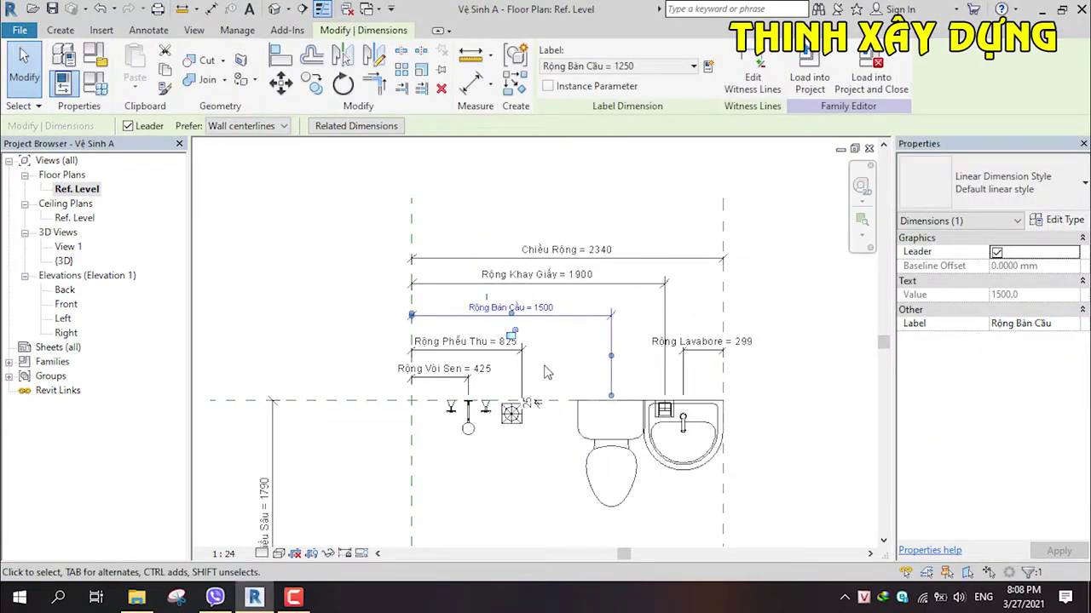
key(Return)
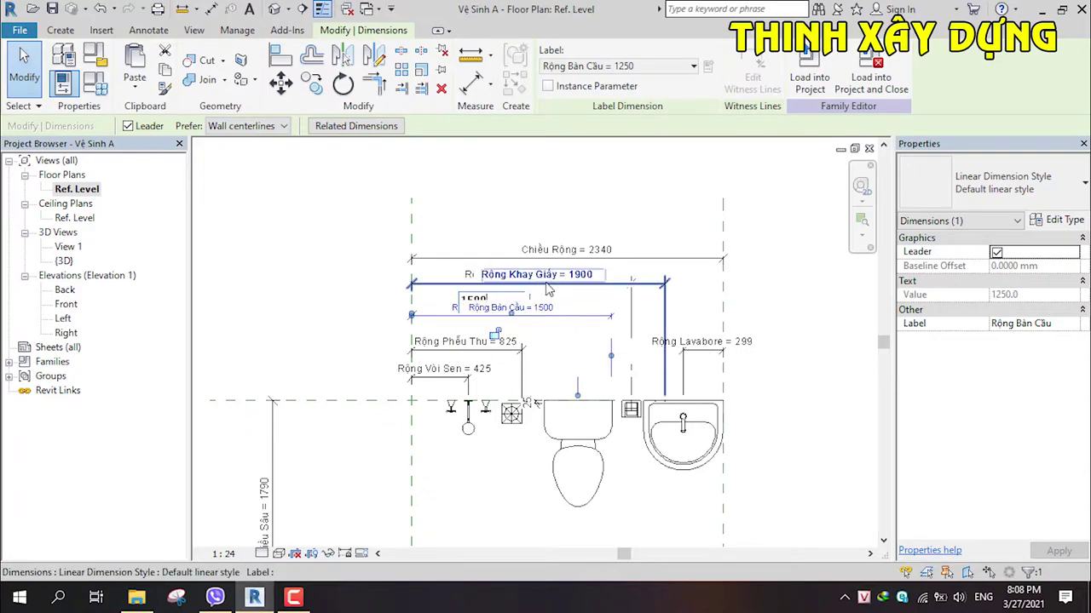
scroll(552, 311, down, 2)
scroll(555, 323, up, 2)
key(Escape)
scroll(528, 344, up, 1)
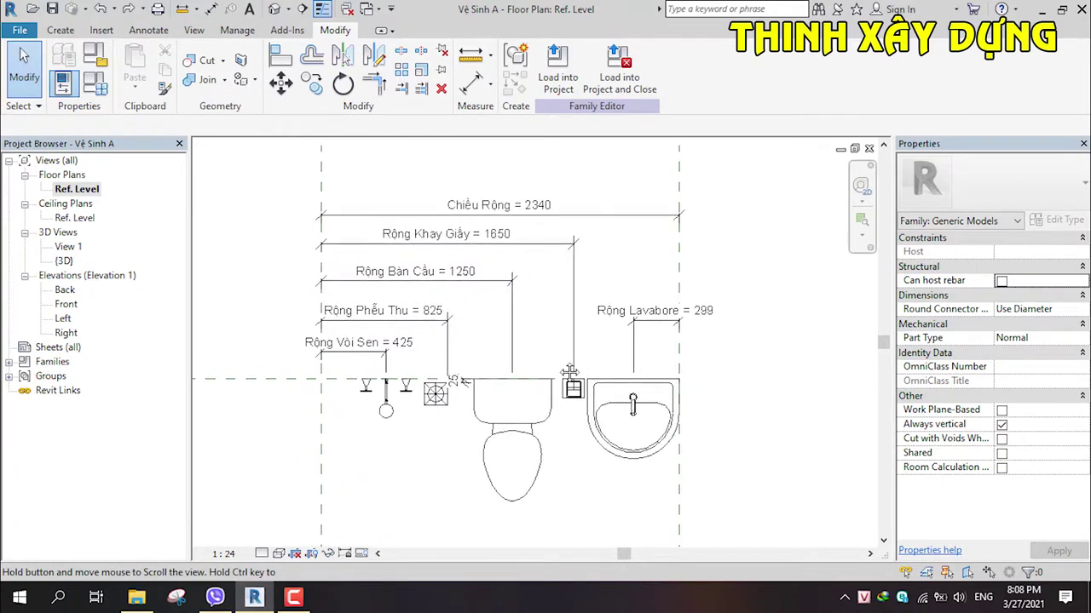
scroll(547, 362, up, 2)
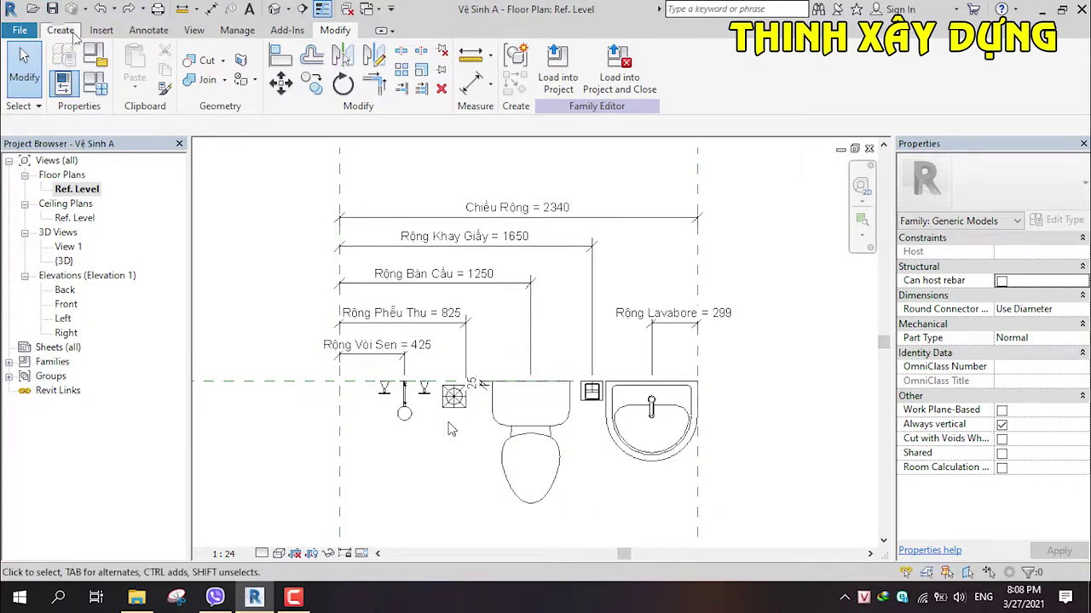
scroll(530, 443, down, 3)
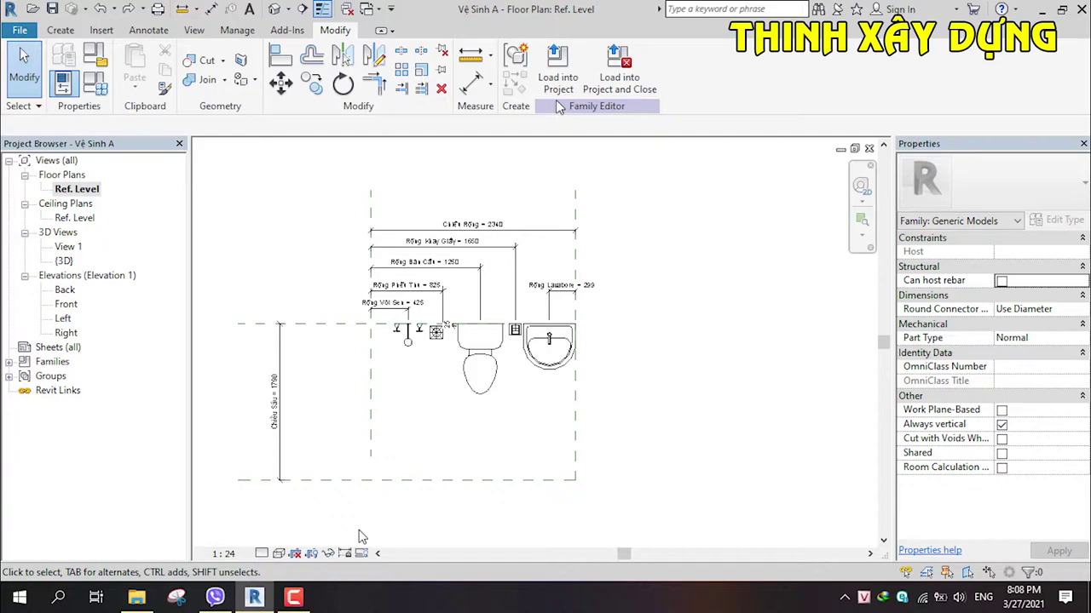
click(606, 89)
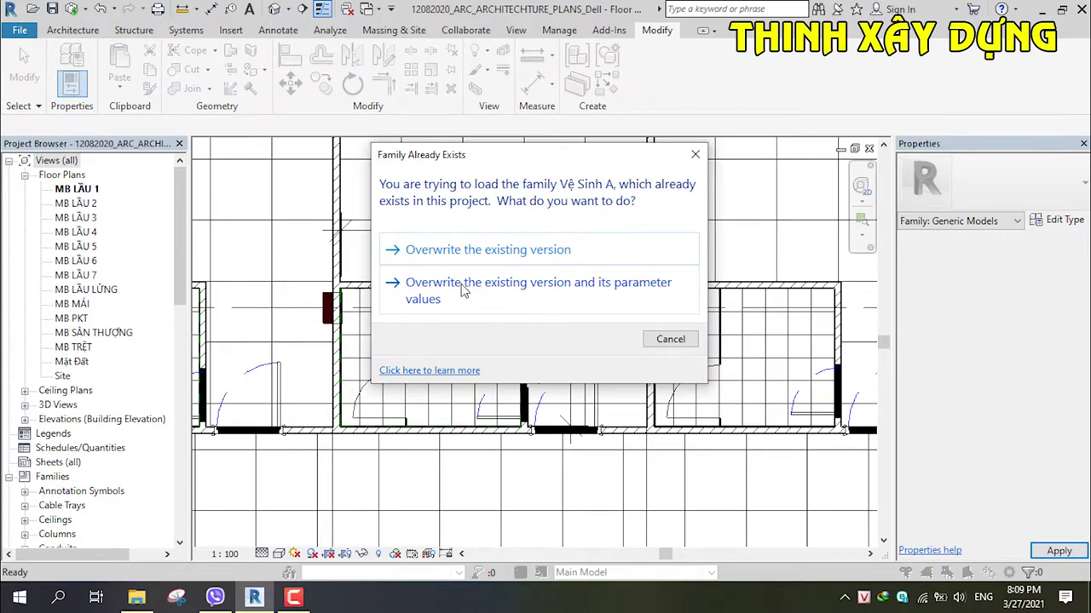
Step: Overwrite the existing Vệ Sinh A version and its parameter values in the project
click(459, 287)
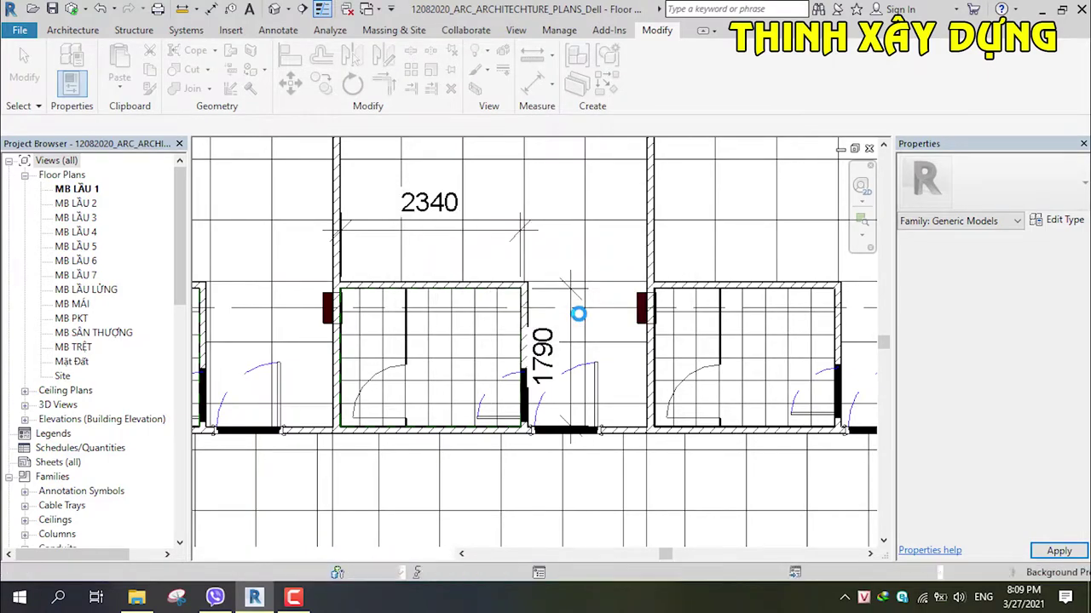
scroll(584, 335, down, 4)
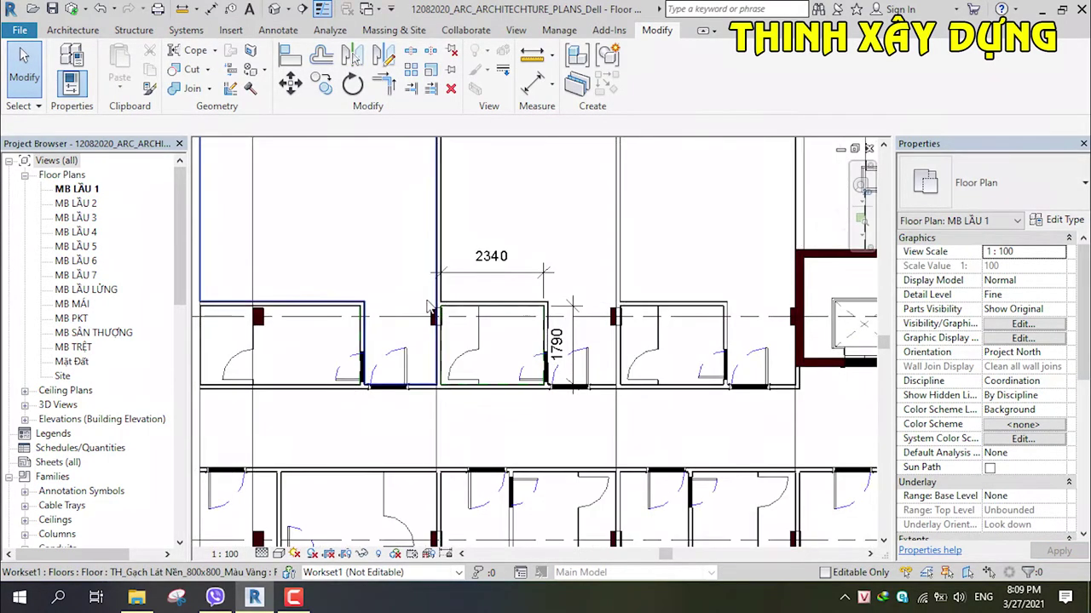
scroll(558, 334, down, 1)
scroll(554, 329, down, 2)
scroll(511, 316, up, 2)
scroll(512, 315, up, 2)
scroll(477, 306, down, 3)
Step: Start Architecture > Component, dismiss the save reminder, and synchronise with central
click(53, 31)
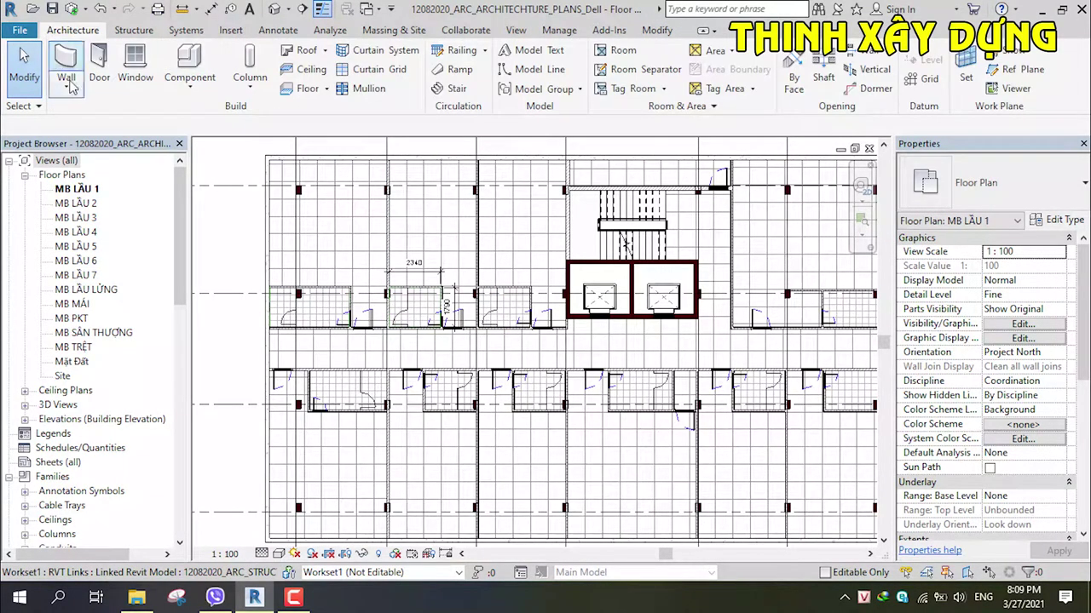
click(195, 81)
click(223, 112)
click(474, 268)
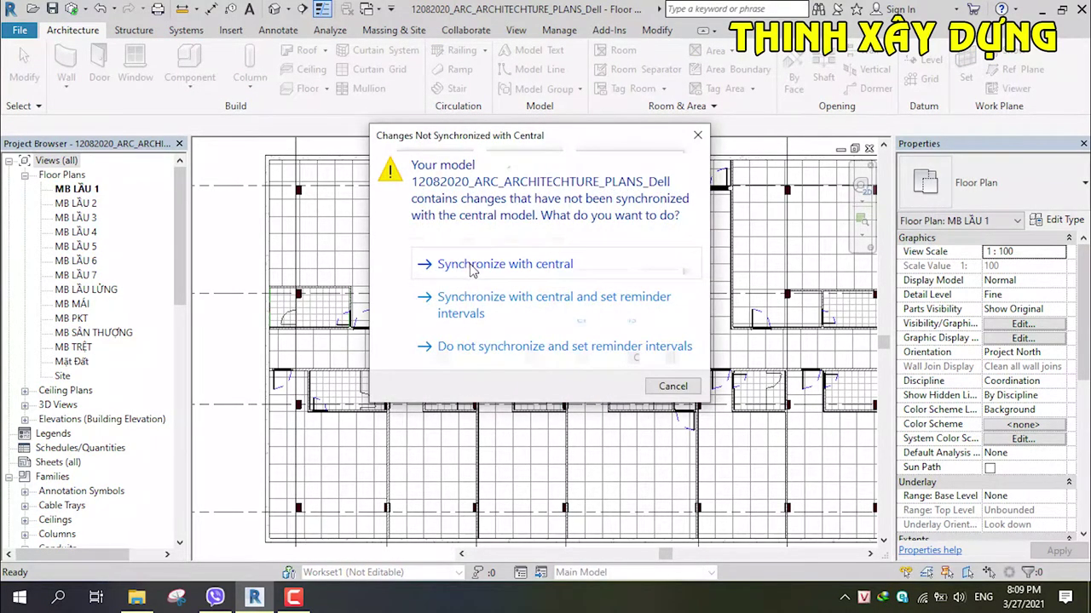
click(473, 267)
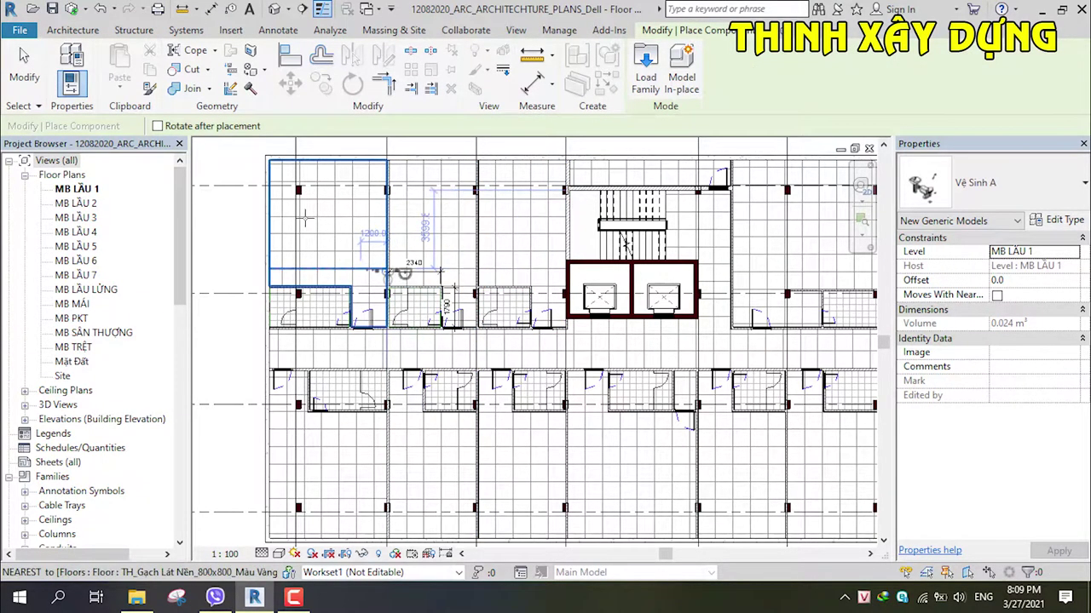
Step: Place a Vệ Sinh A instance in the bathroom near grid C
scroll(458, 255, up, 3)
middle_drag(472, 323, 574, 310)
scroll(575, 310, up, 2)
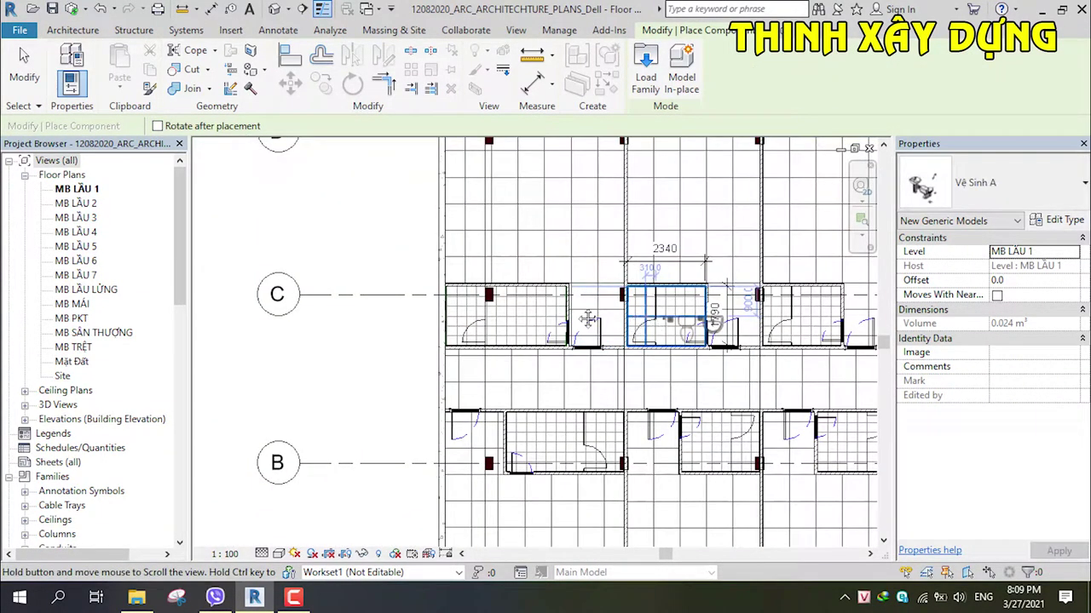
scroll(511, 294, up, 3)
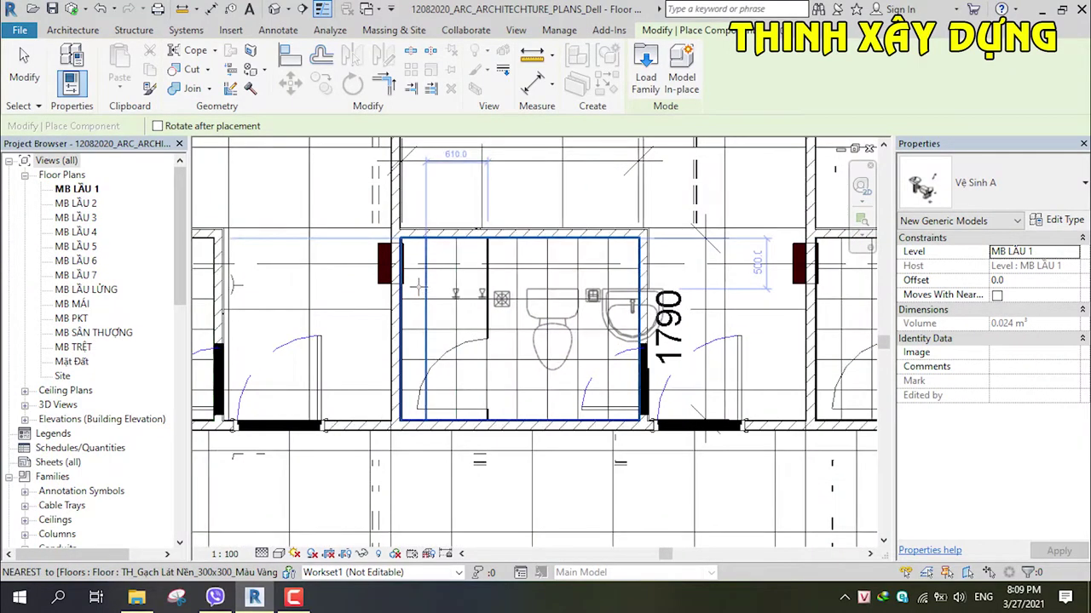
middle_drag(473, 282, 489, 422)
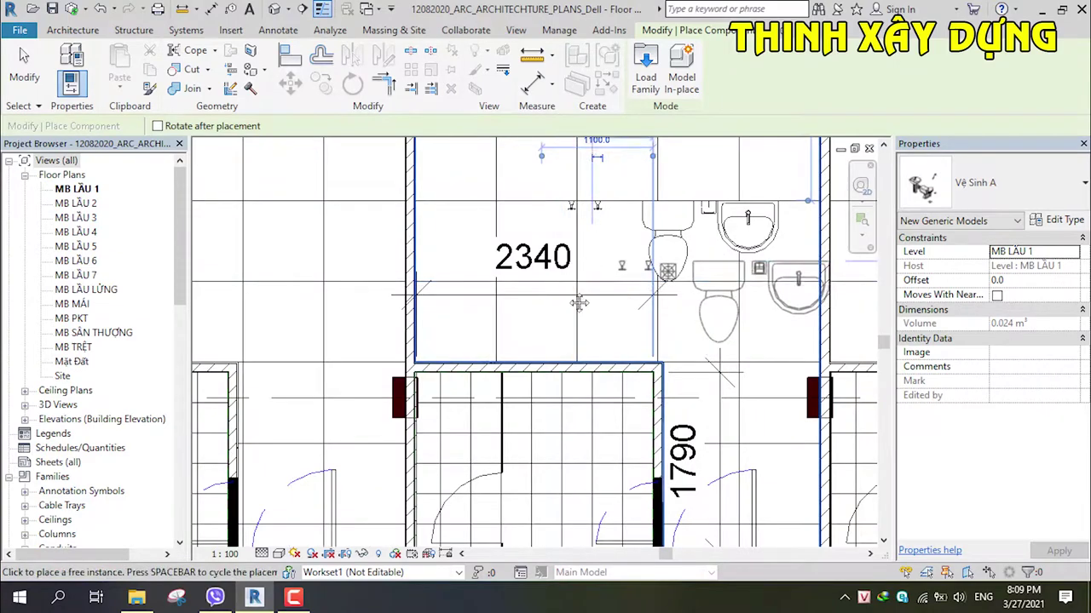
middle_drag(589, 267, 531, 328)
click(530, 283)
key(Escape)
key(Escape)
Step: Move the Vệ Sinh A fixtures so their corner snaps to the bathroom's top wall corner
click(630, 286)
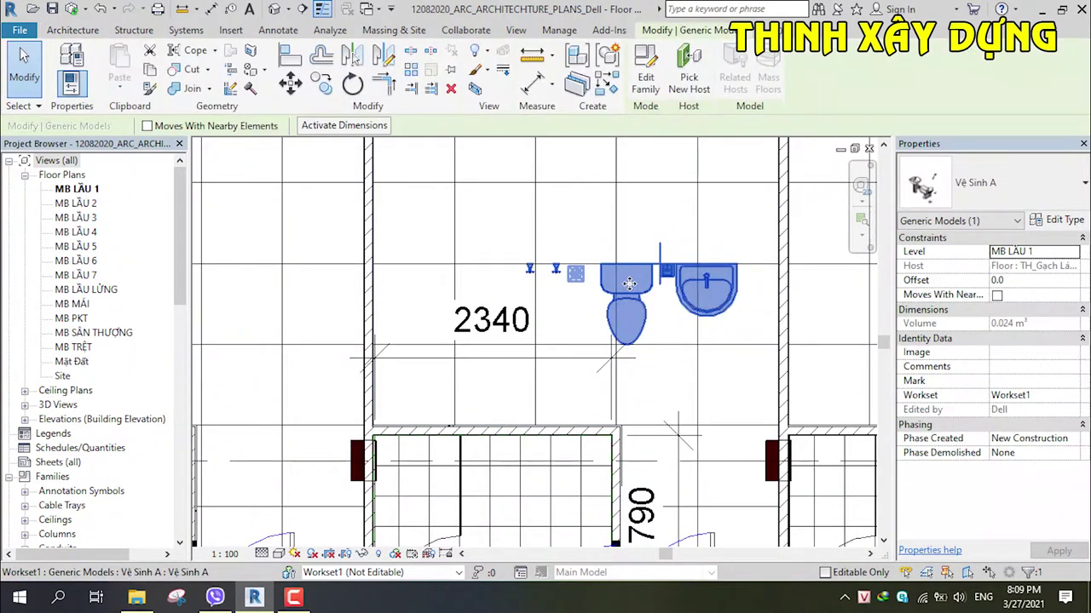
key(m)
key(v)
scroll(511, 276, up, 3)
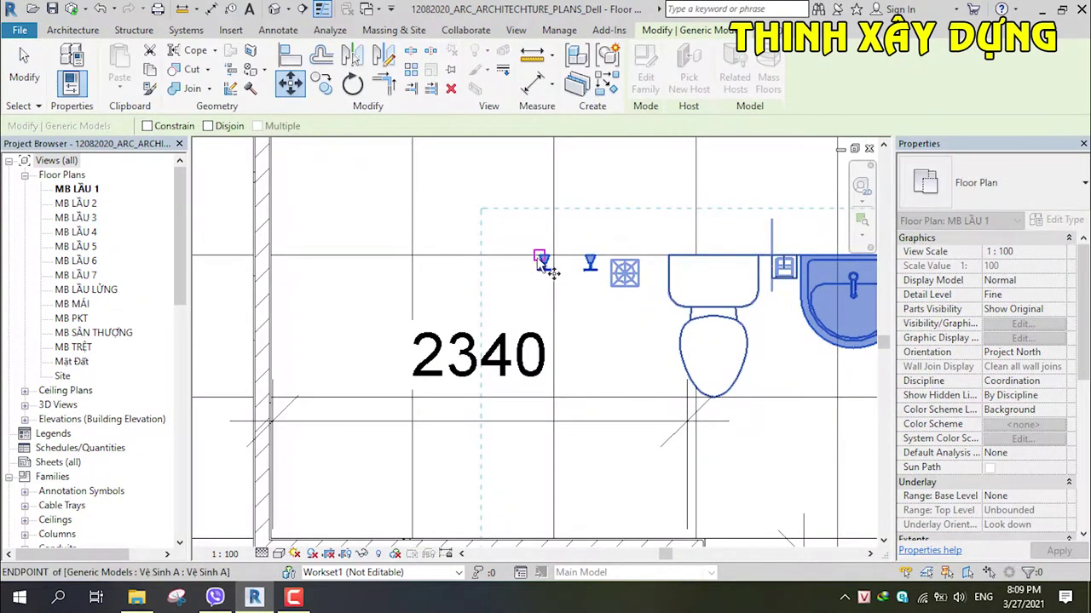
click(484, 255)
scroll(427, 339, down, 2)
middle_drag(443, 324, 417, 341)
scroll(415, 341, up, 2)
scroll(415, 337, up, 2)
scroll(417, 330, up, 3)
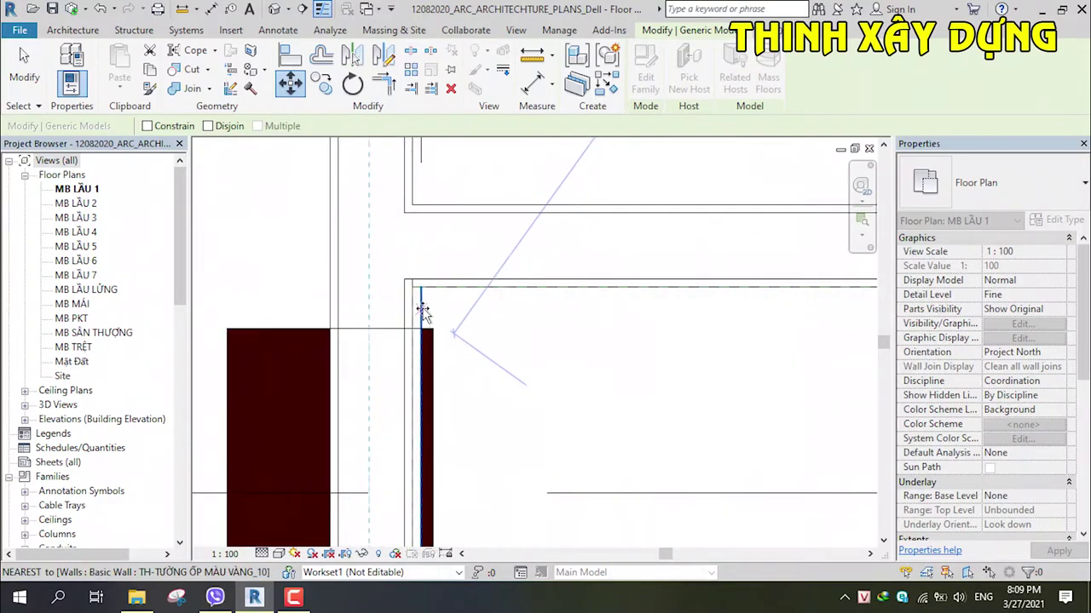
click(418, 287)
scroll(538, 372, down, 2)
scroll(596, 341, up, 3)
mouse_move(664, 341)
middle_down()
mouse_move(682, 305)
mouse_move(639, 341)
middle_up()
scroll(679, 305, up, 2)
scroll(679, 305, down, 2)
scroll(638, 342, up, 2)
scroll(638, 343, down, 2)
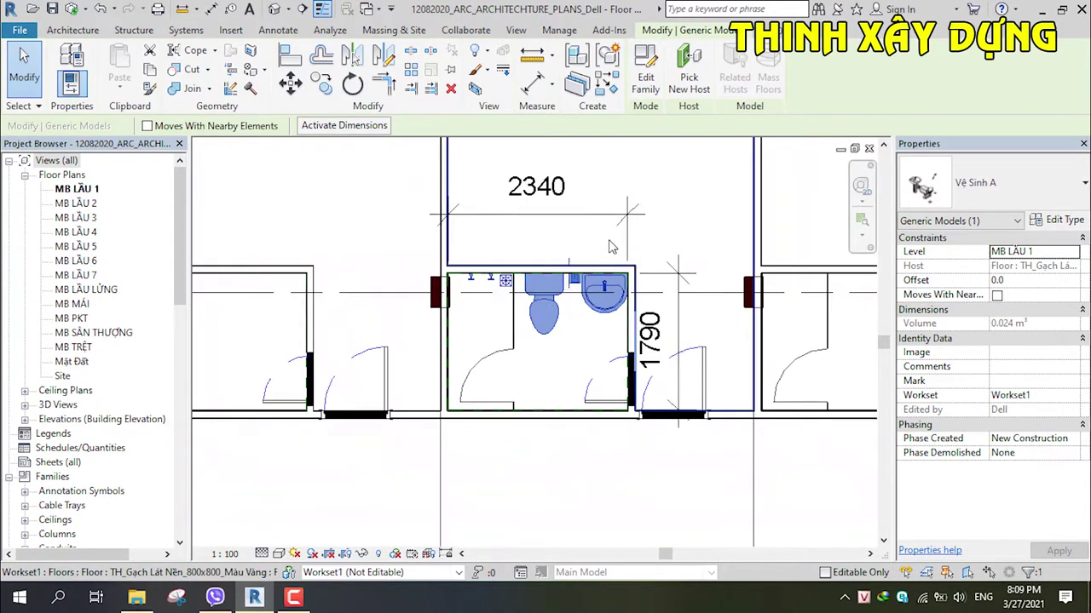
Step: Delete the 2340 and 1790 dimensions around the bathroom
key(Escape)
click(572, 284)
key(Delete)
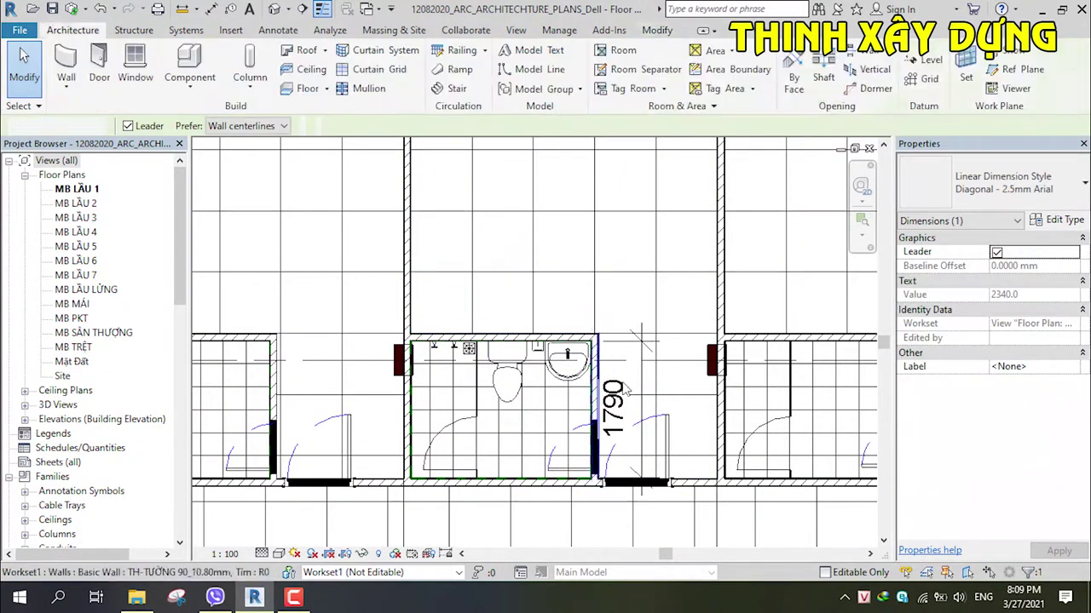
click(615, 409)
key(Delete)
scroll(554, 394, up, 1)
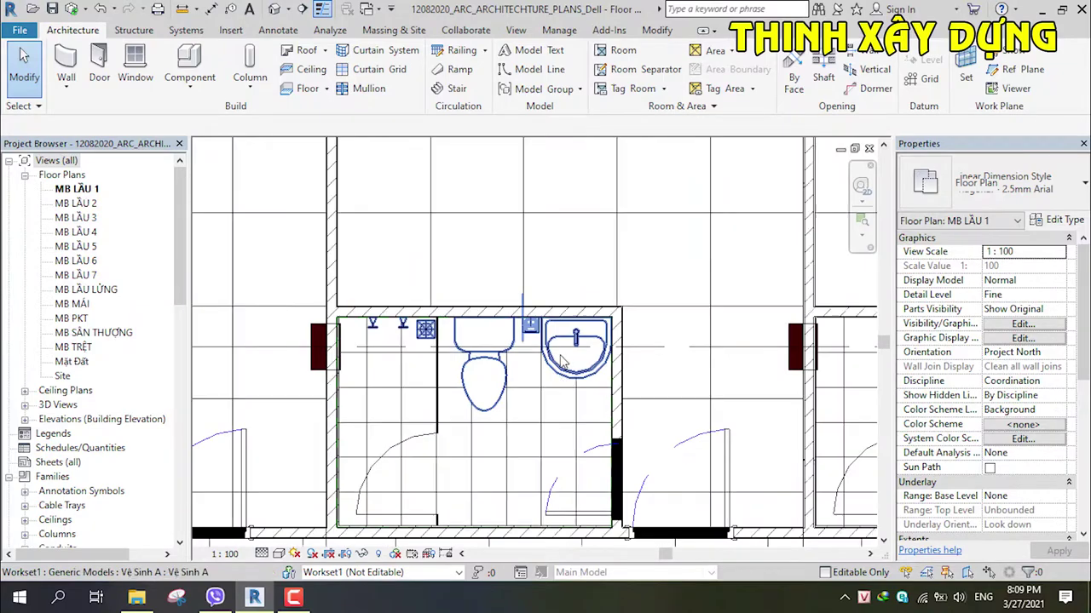
click(553, 385)
scroll(552, 379, up, 1)
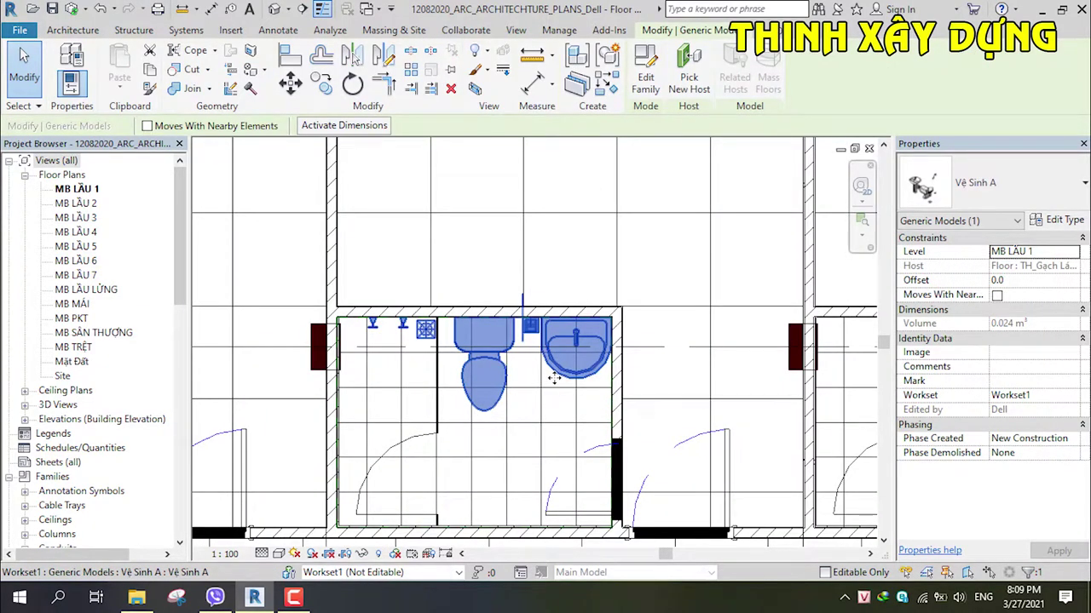
Step: Start moving the Vệ Sinh A group from its wall end with Multiple enabled
key(m)
key(v)
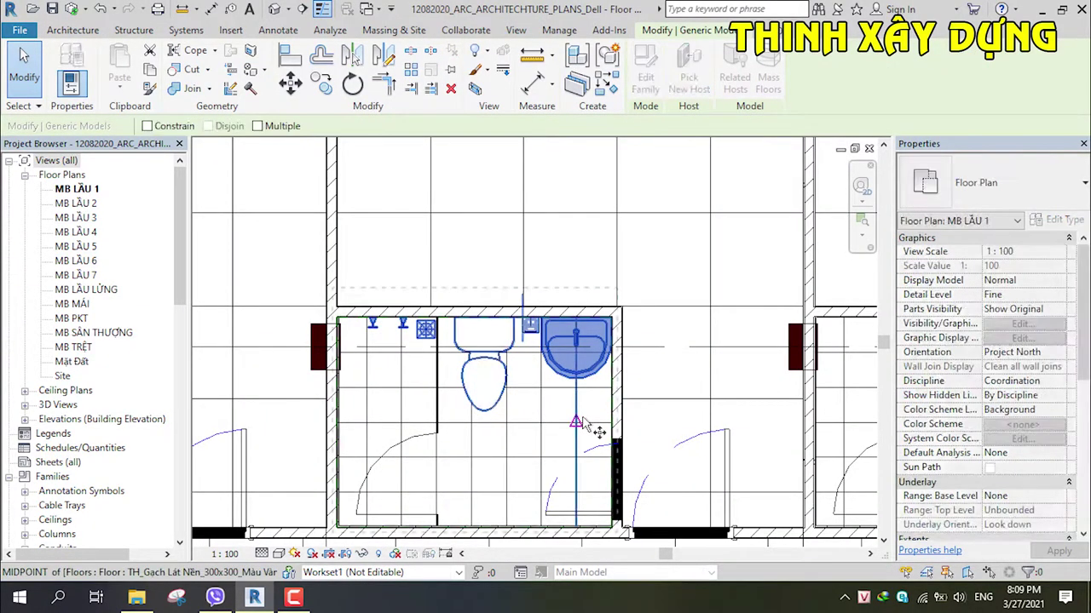
scroll(367, 328, up, 3)
scroll(345, 328, up, 4)
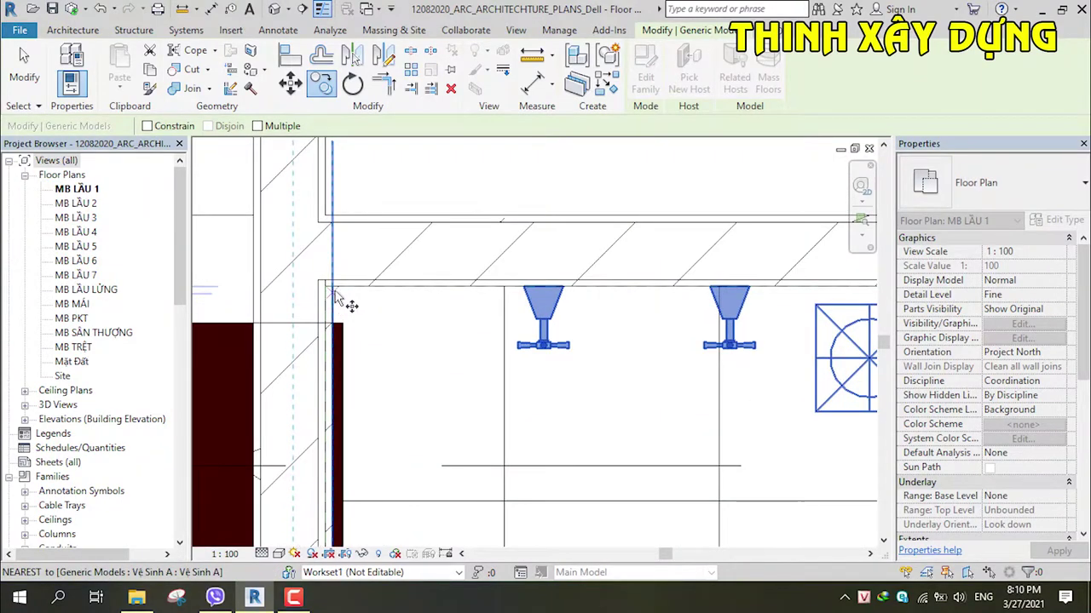
click(332, 288)
scroll(512, 332, down, 2)
scroll(426, 281, down, 2)
scroll(358, 222, down, 2)
scroll(299, 170, down, 2)
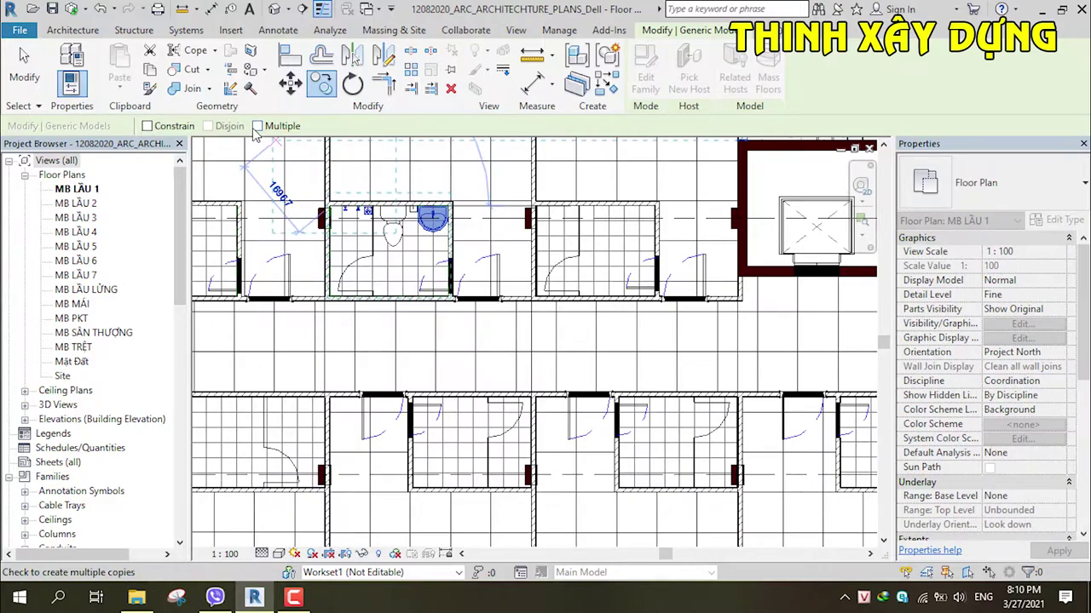
click(258, 126)
Step: Drop a copy of the fixtures into the bathroom across the corridor
scroll(540, 322, down, 2)
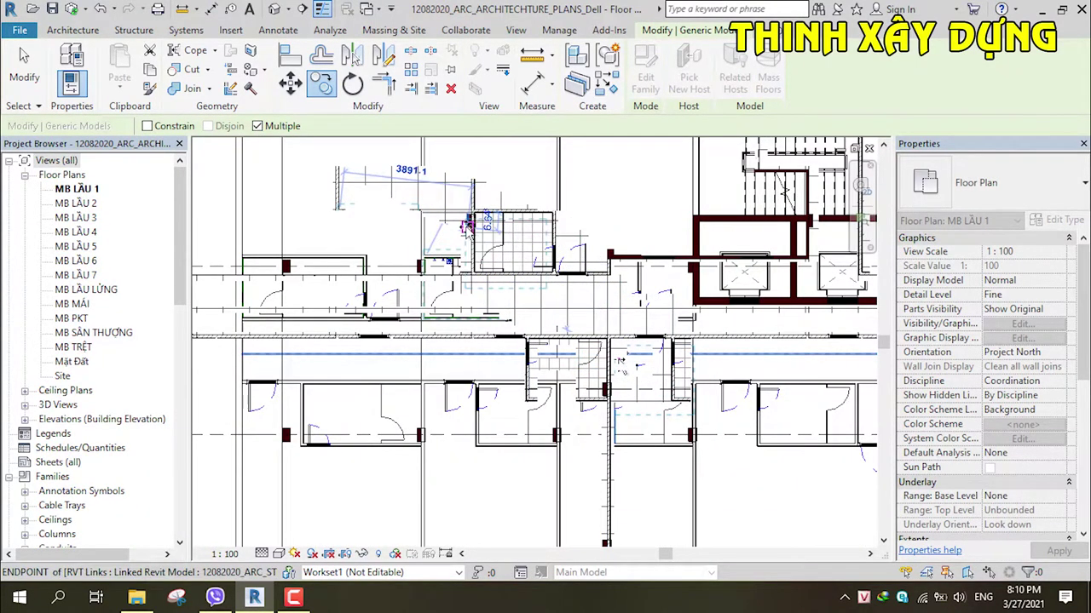
scroll(482, 219, up, 2)
scroll(490, 219, up, 2)
scroll(486, 209, up, 2)
scroll(443, 184, up, 2)
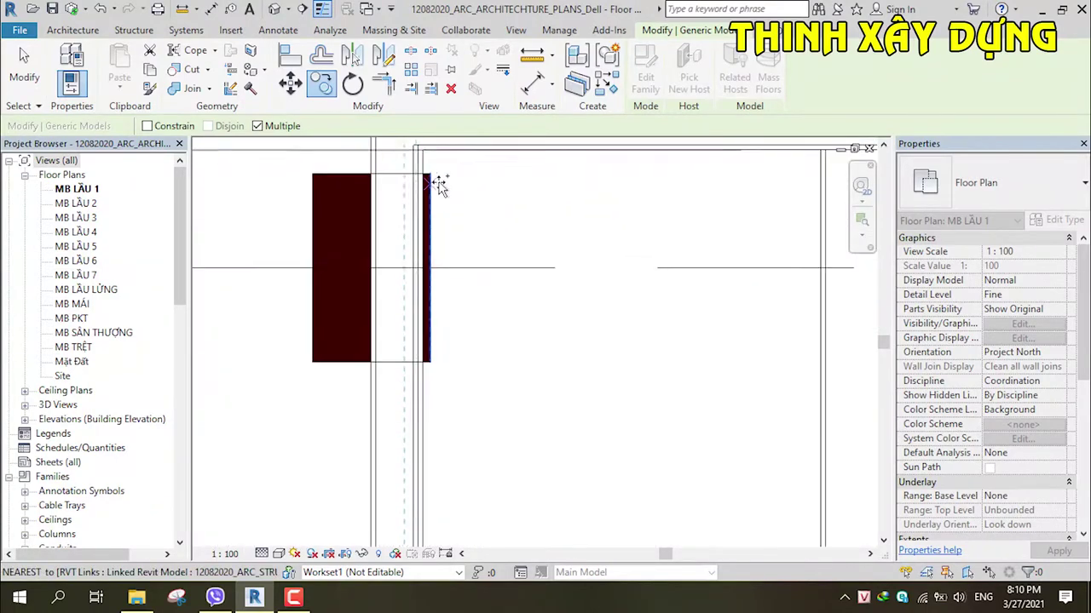
scroll(426, 153, down, 2)
scroll(526, 267, down, 2)
scroll(580, 273, down, 1)
scroll(647, 307, down, 1)
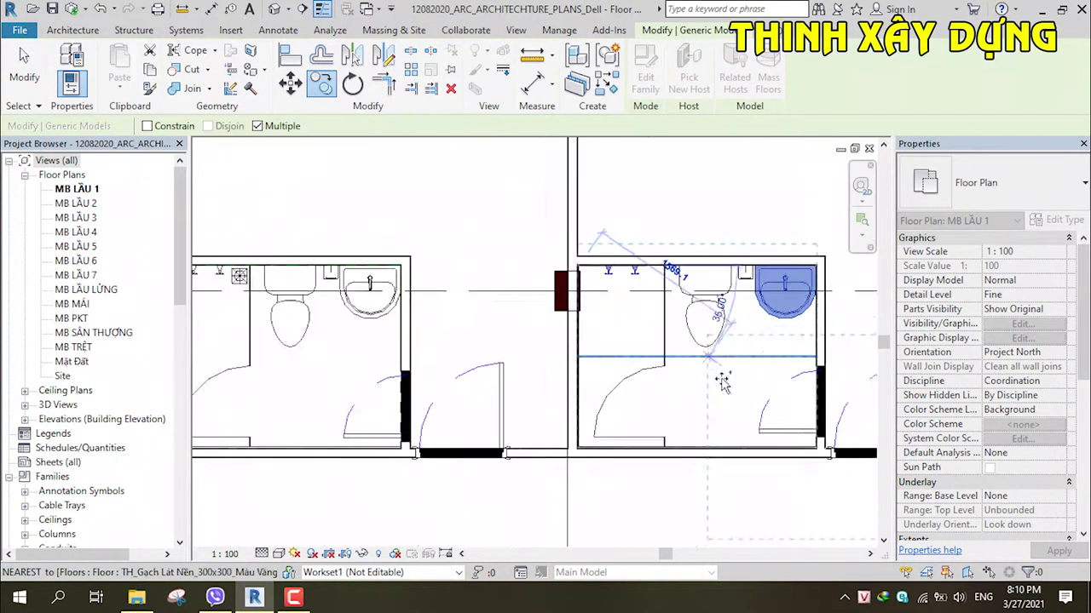
scroll(639, 328, down, 2)
scroll(656, 256, down, 2)
scroll(599, 458, down, 1)
scroll(599, 457, up, 1)
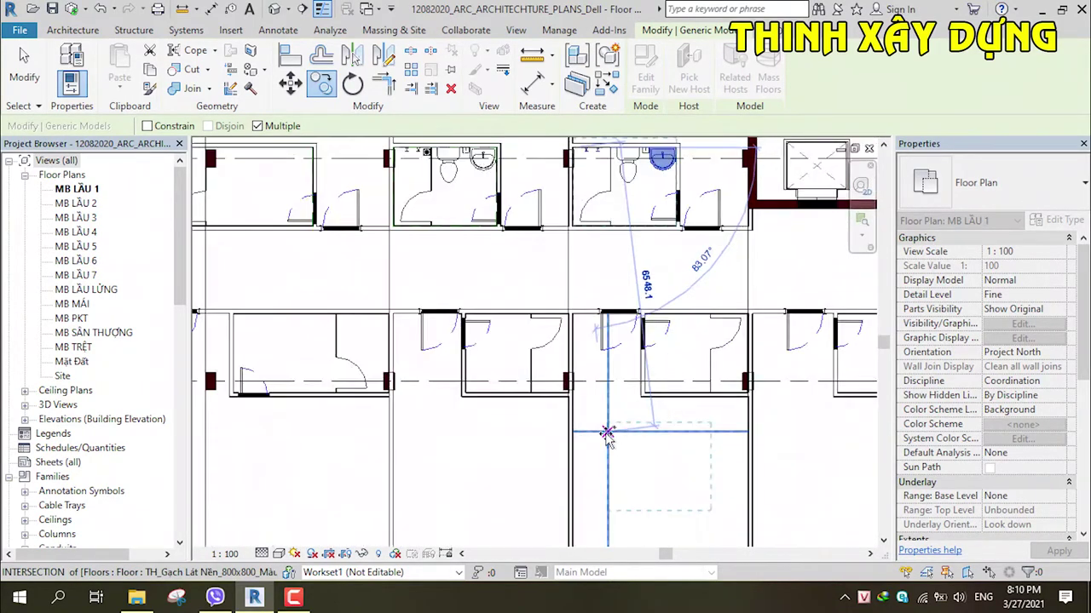
scroll(588, 443, up, 1)
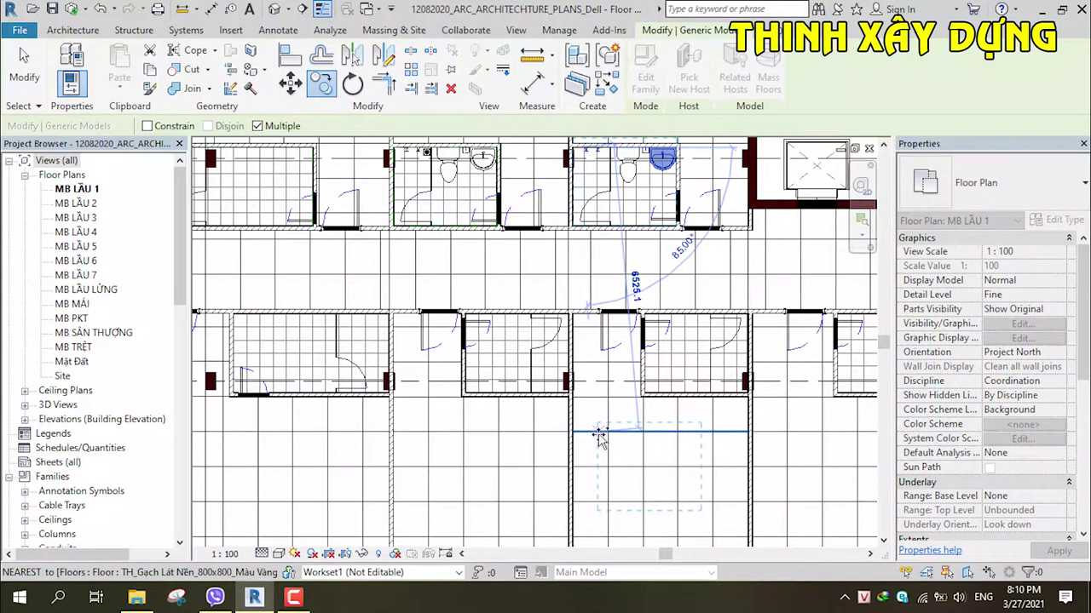
scroll(588, 439, down, 1)
mouse_move(581, 447)
middle_down()
mouse_move(656, 461)
mouse_move(466, 441)
middle_up()
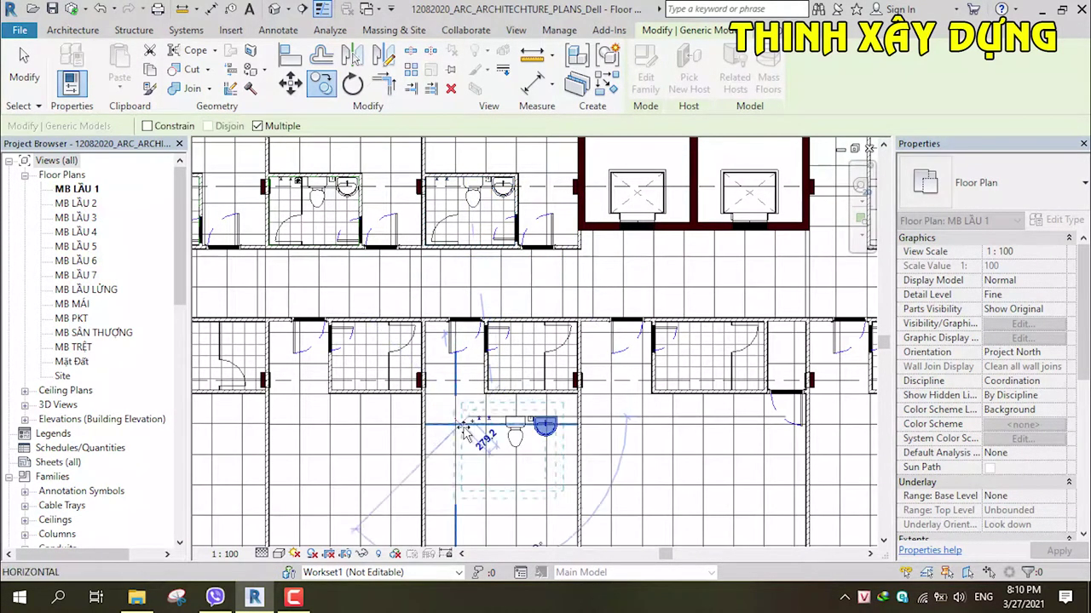
scroll(509, 447, up, 2)
click(516, 434)
Step: Reposition the copied fixtures onto the bathroom's wall endpoint, undoing an accidental rotation
key(m)
key(v)
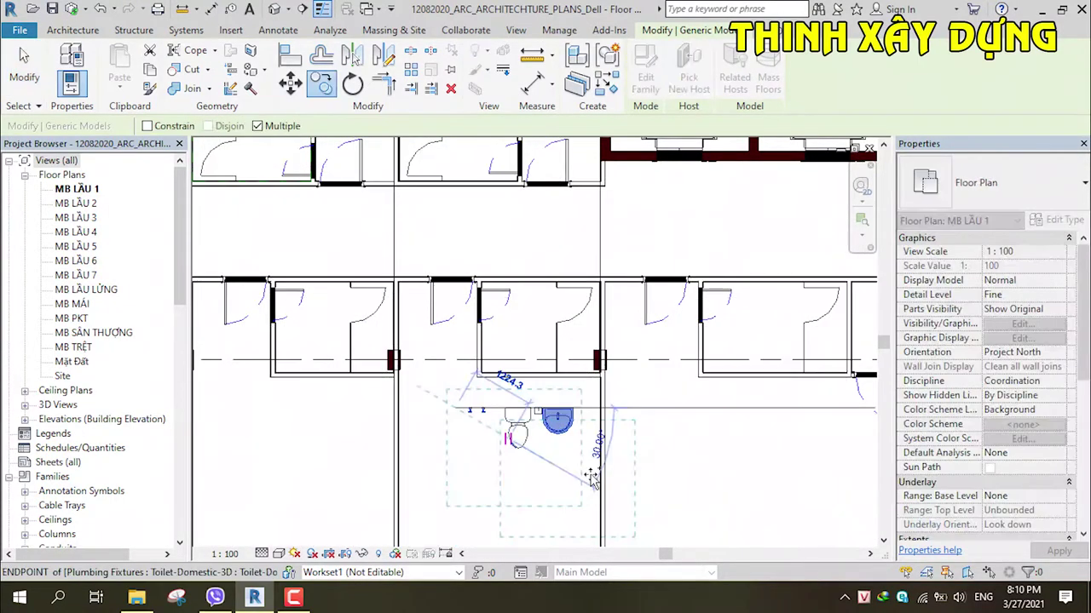
click(545, 430)
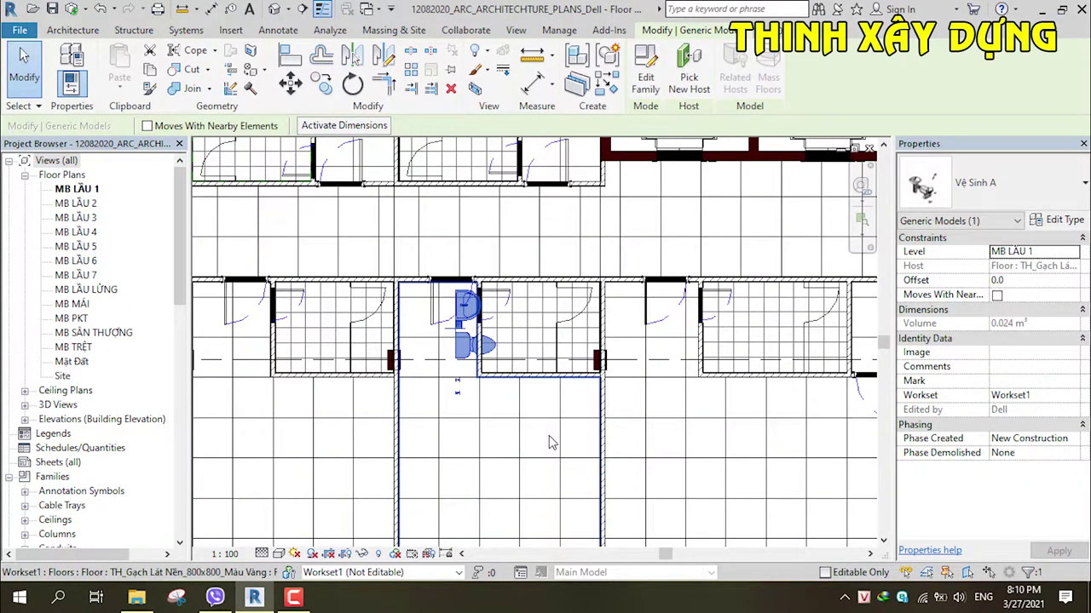
key(ctrl+z)
key(ctrl+z)
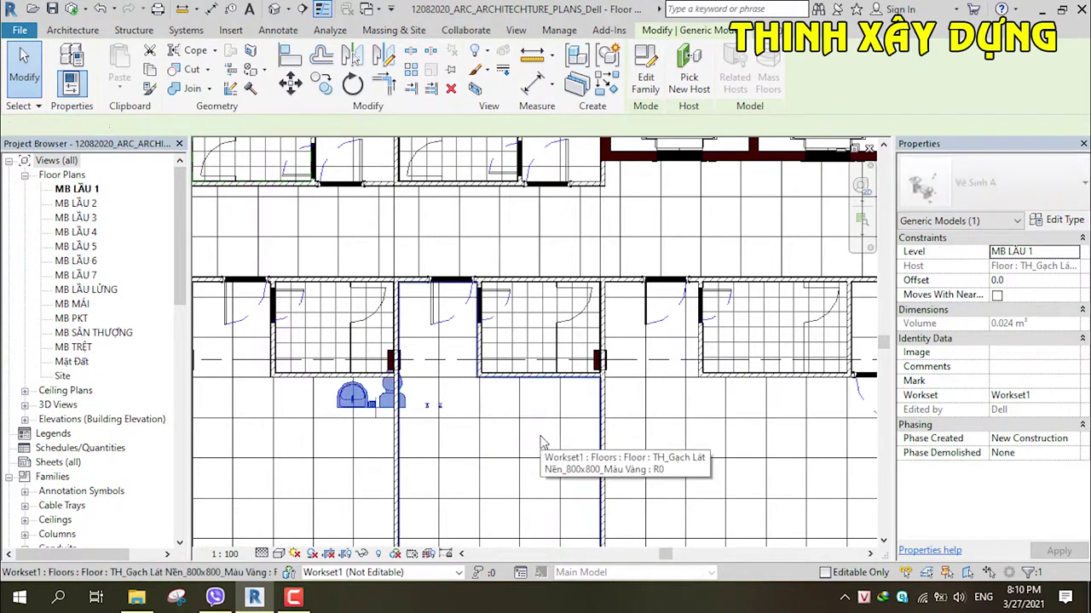
scroll(439, 409, up, 2)
scroll(428, 406, down, 2)
scroll(543, 445, up, 1)
key(v)
scroll(483, 423, up, 2)
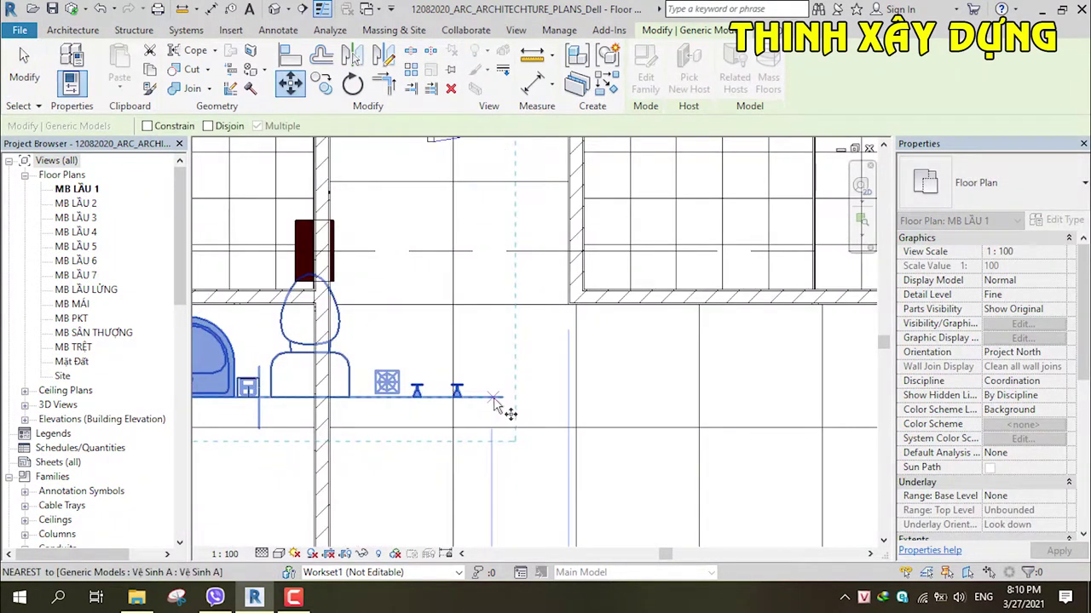
click(503, 400)
scroll(553, 384, down, 3)
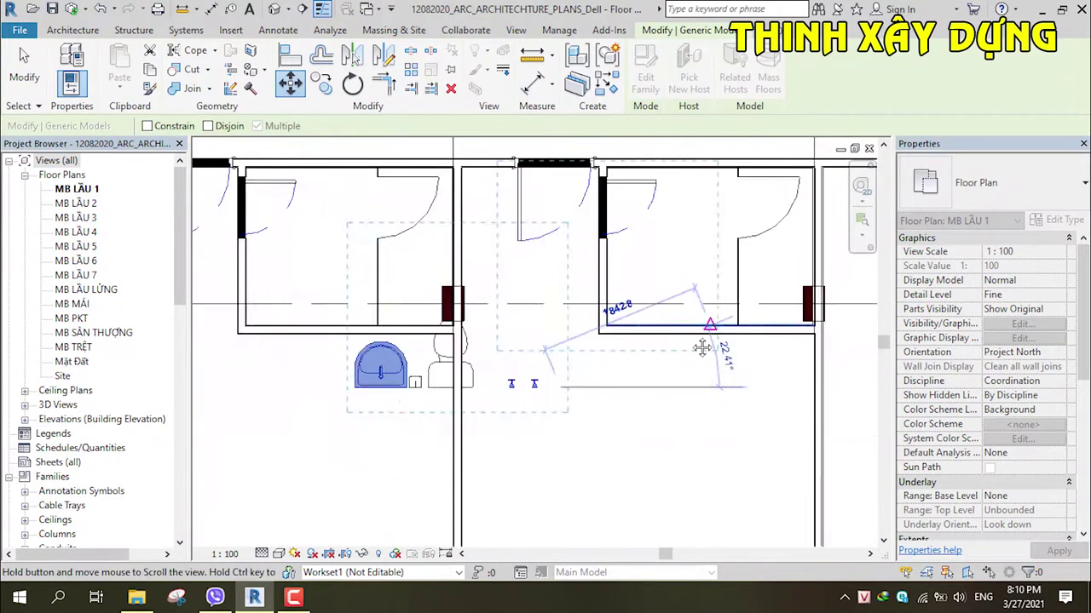
scroll(639, 363, up, 4)
scroll(637, 362, up, 1)
click(654, 352)
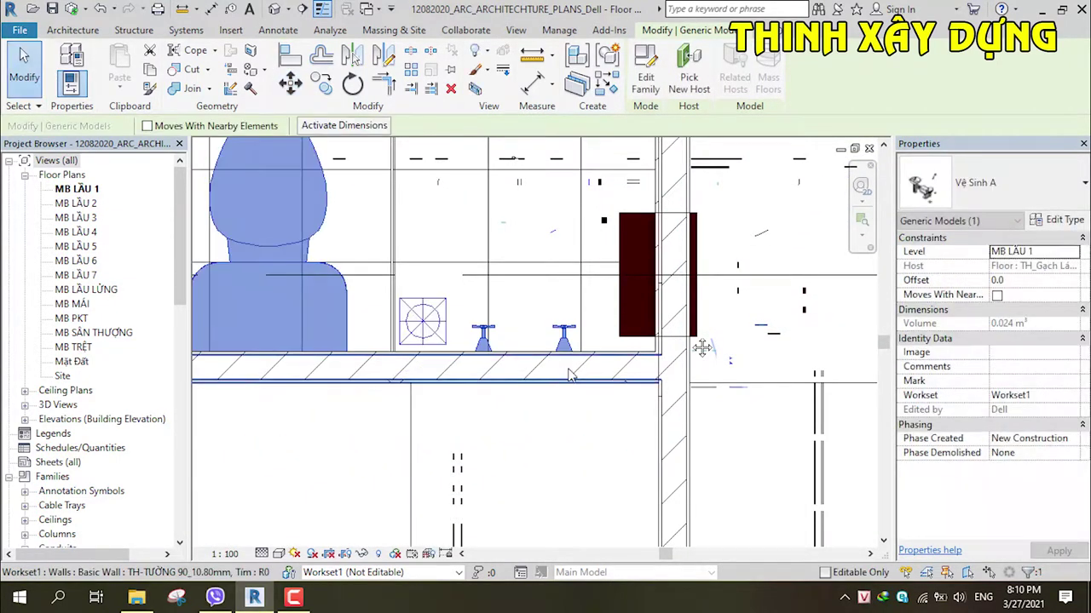
scroll(605, 358, down, 2)
scroll(579, 369, up, 2)
scroll(579, 369, down, 2)
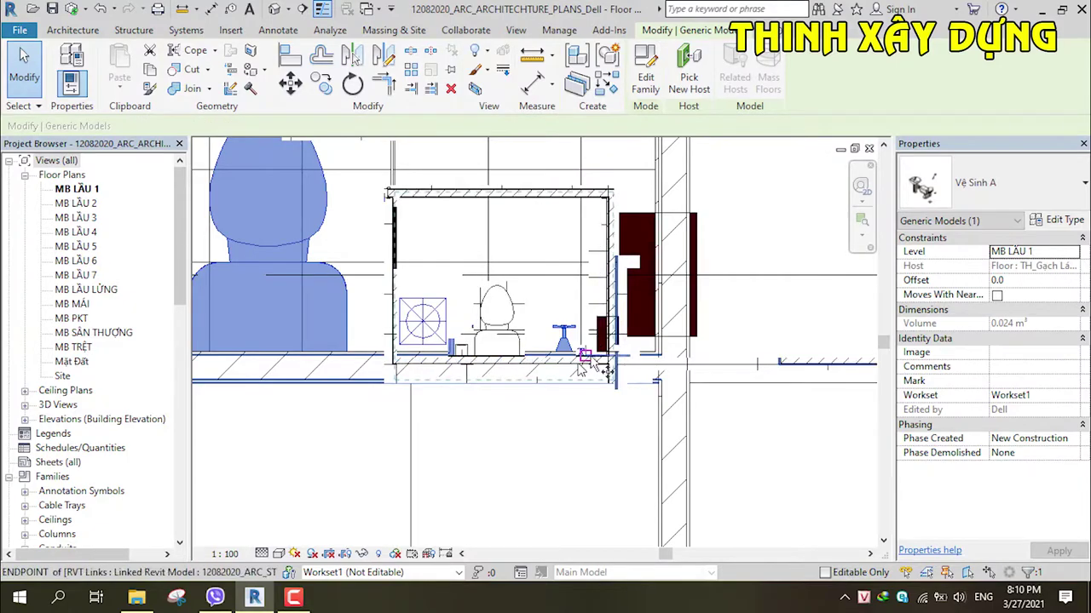
Step: Copy the toilet group into the next bathroom's wall corner
key(c)
key(o)
scroll(712, 507, up, 2)
scroll(637, 375, up, 2)
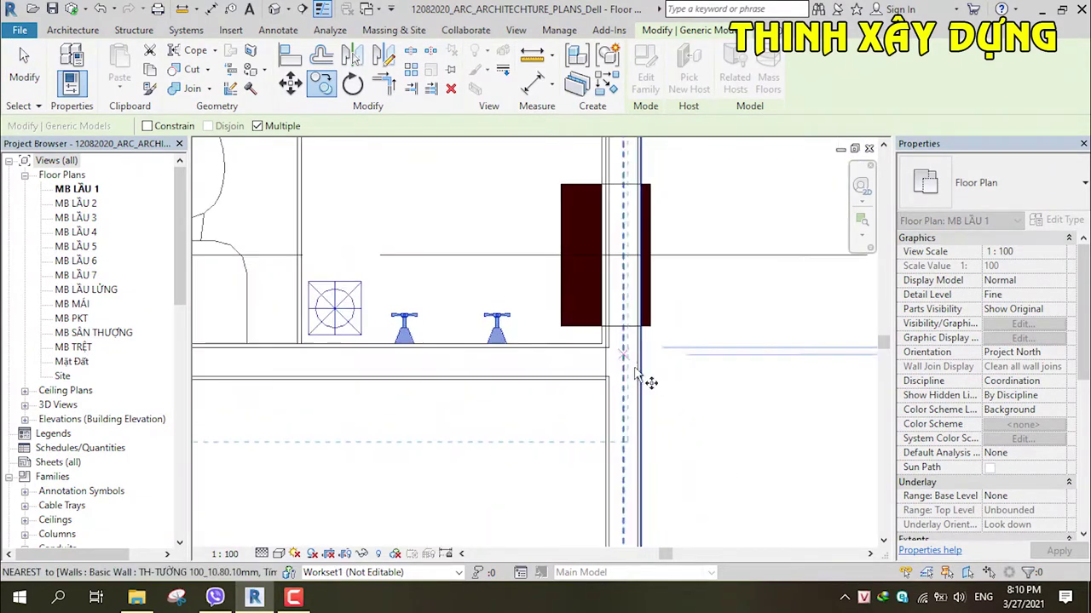
scroll(605, 345, down, 1)
scroll(601, 345, up, 2)
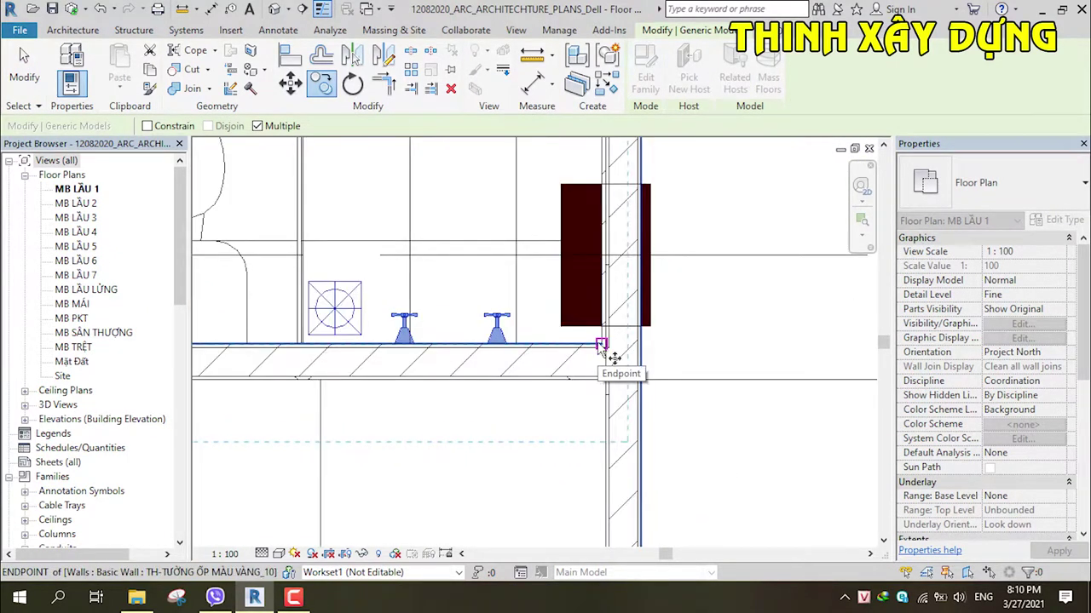
scroll(511, 391, down, 2)
scroll(645, 349, down, 2)
scroll(667, 371, up, 2)
scroll(667, 371, up, 5)
scroll(669, 377, down, 8)
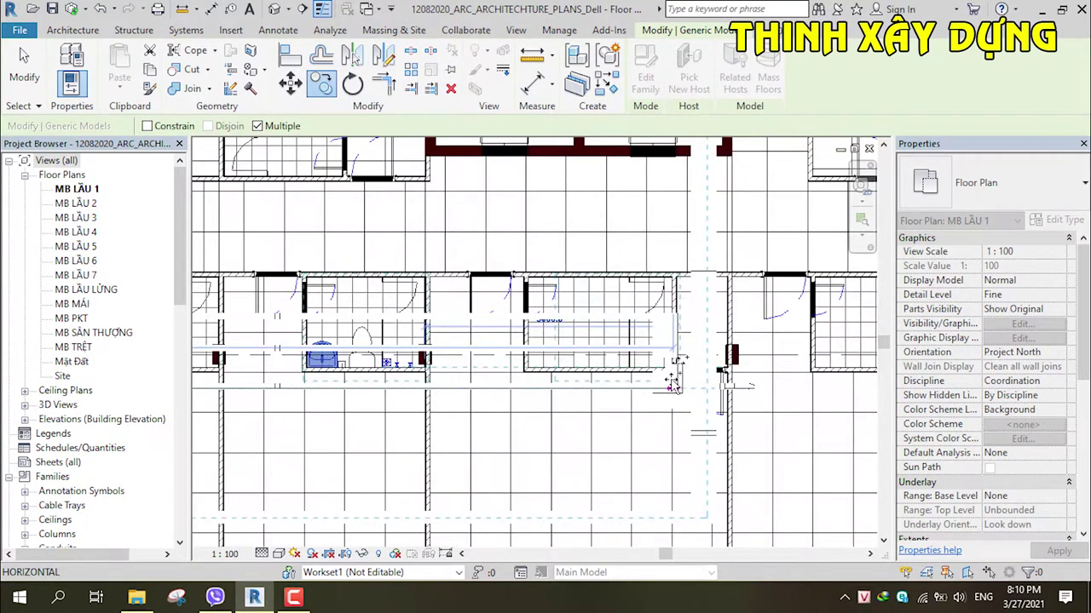
scroll(675, 388, up, 4)
scroll(674, 385, down, 2)
scroll(657, 389, down, 3)
middle_drag(383, 382, 865, 357)
scroll(619, 378, down, 2)
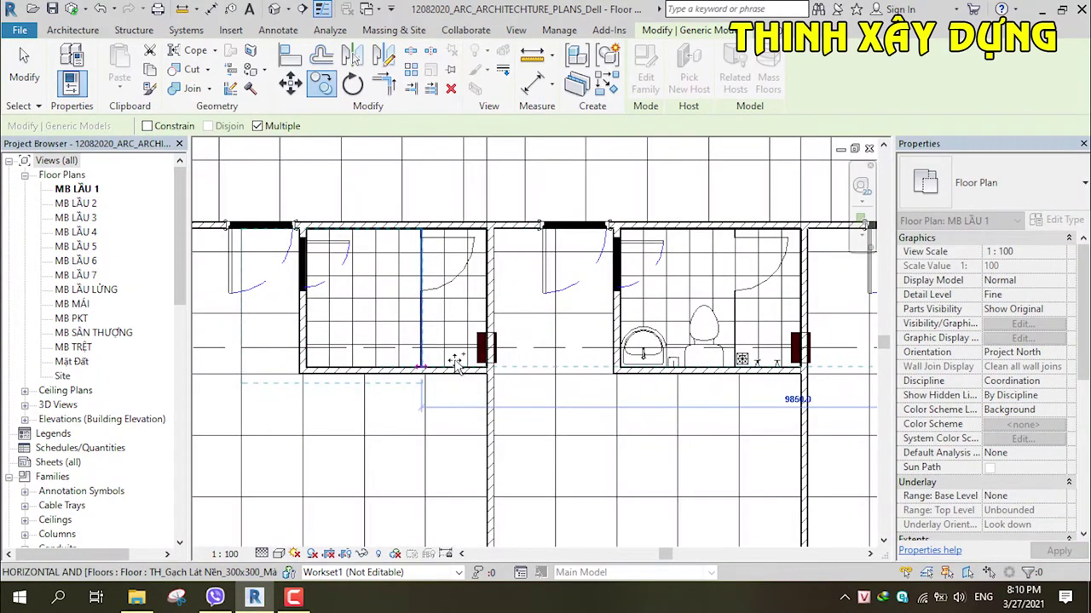
scroll(507, 367, up, 5)
scroll(498, 375, down, 3)
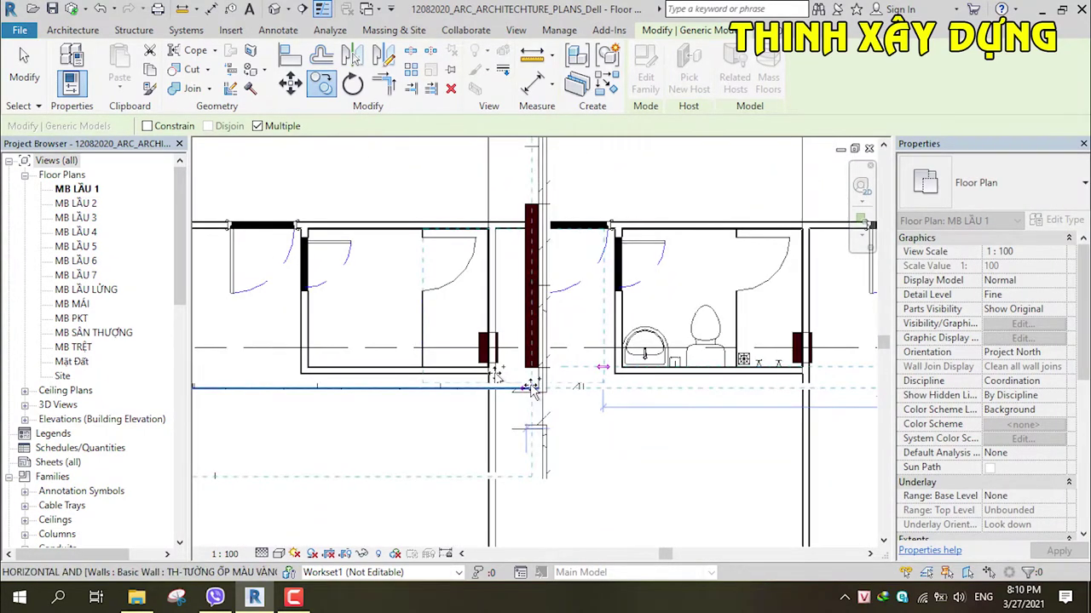
scroll(530, 388, up, 4)
scroll(545, 392, down, 2)
click(535, 393)
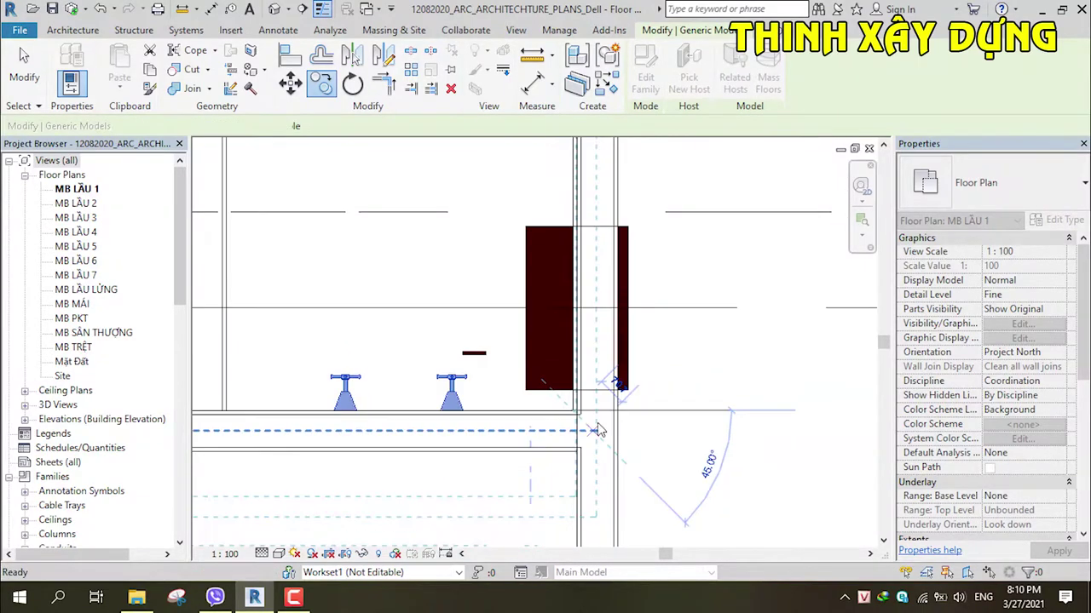
key(Escape)
key(Escape)
Step: Copy the Vệ Sinh A group into another bathroom further along the row, snapped to its corner
scroll(613, 400, down, 3)
middle_drag(673, 415, 507, 407)
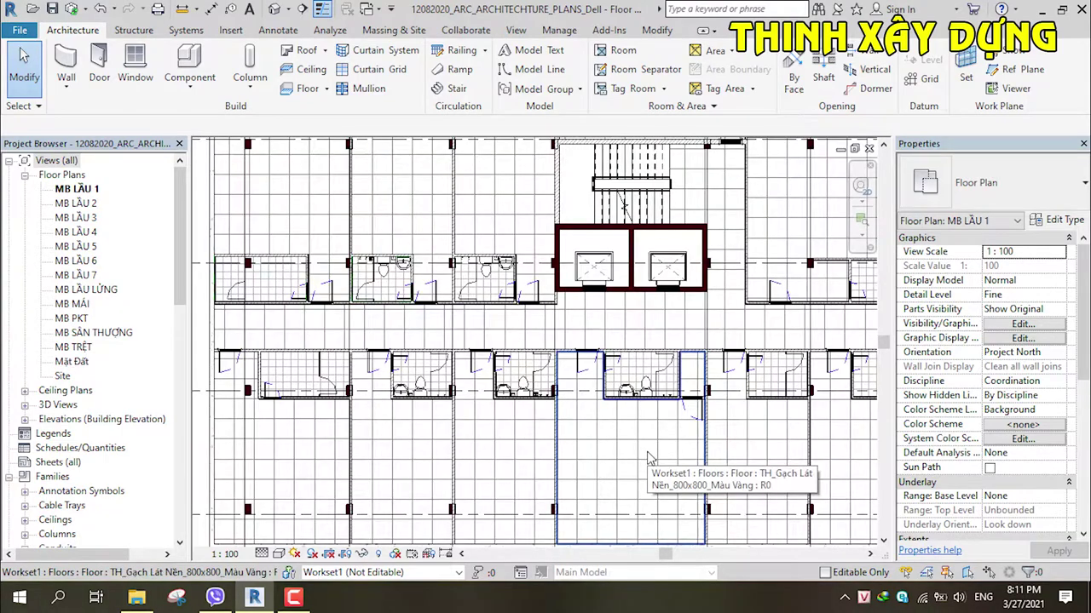
scroll(635, 392, up, 2)
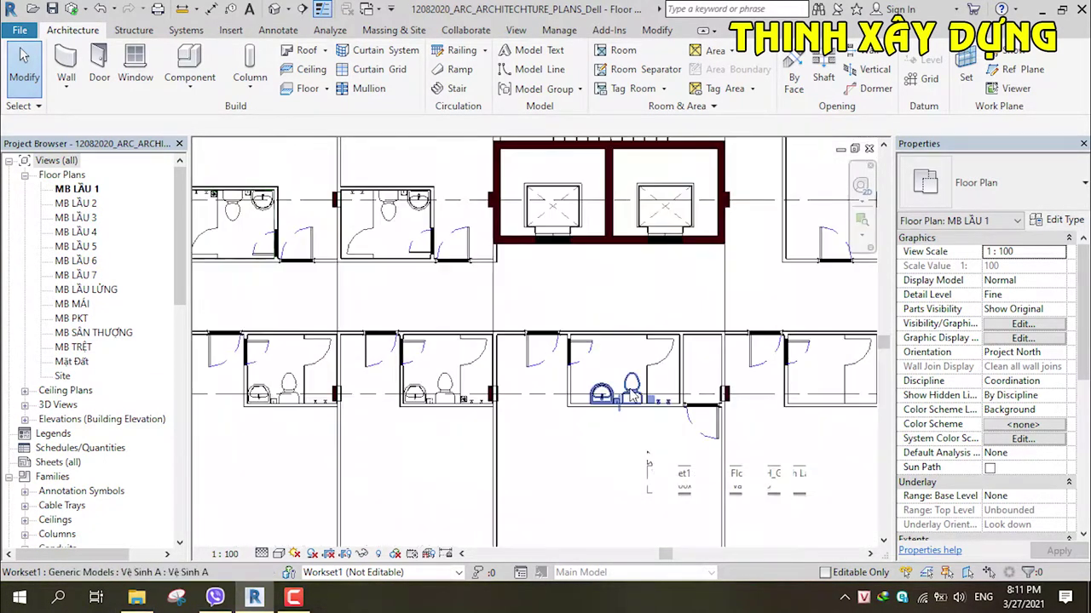
scroll(635, 392, up, 3)
click(635, 392)
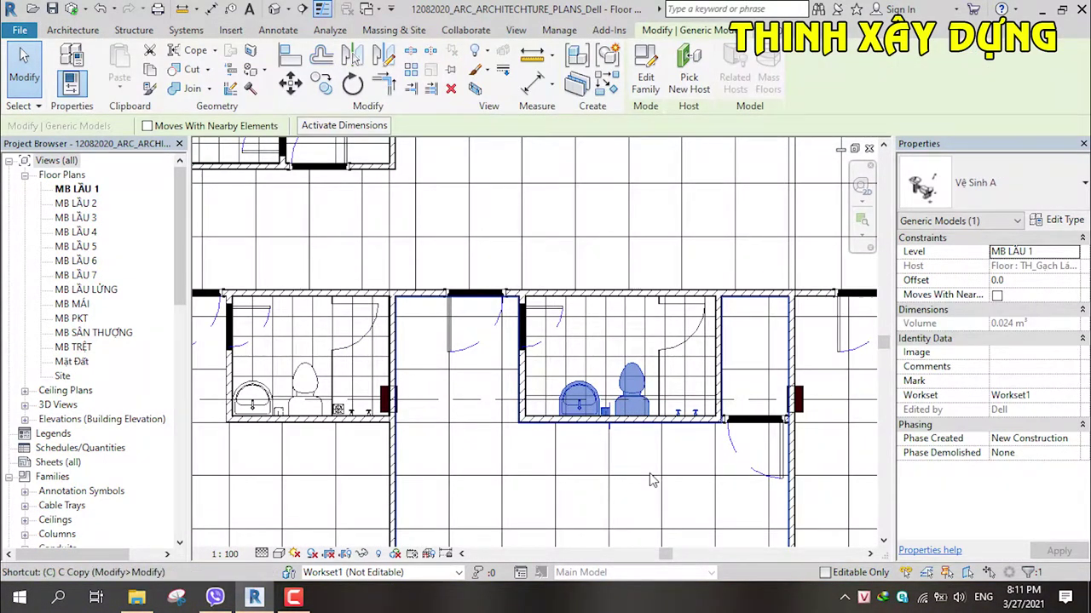
key(c)
key(o)
scroll(706, 432, up, 2)
scroll(706, 431, up, 3)
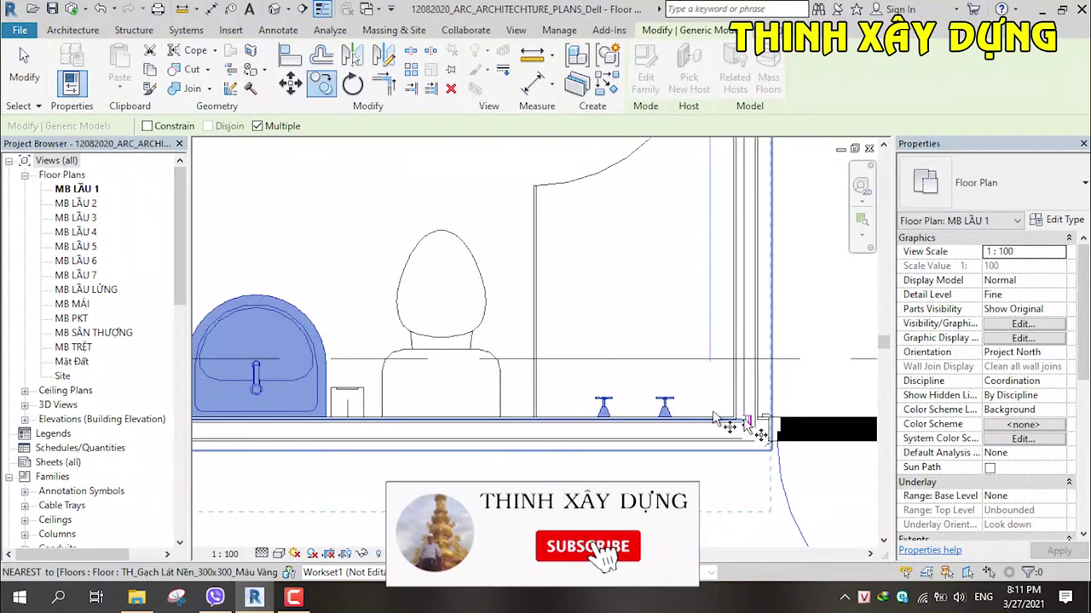
click(742, 430)
scroll(746, 420, down, 2)
scroll(732, 409, down, 3)
scroll(630, 375, down, 2)
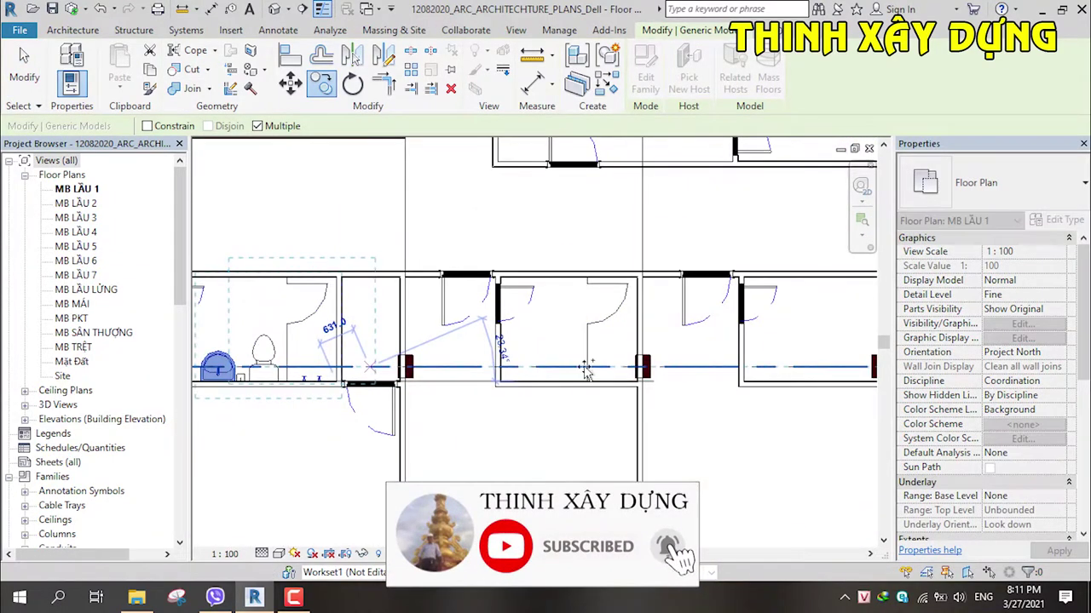
scroll(676, 390, up, 2)
scroll(718, 401, up, 2)
scroll(758, 420, up, 1)
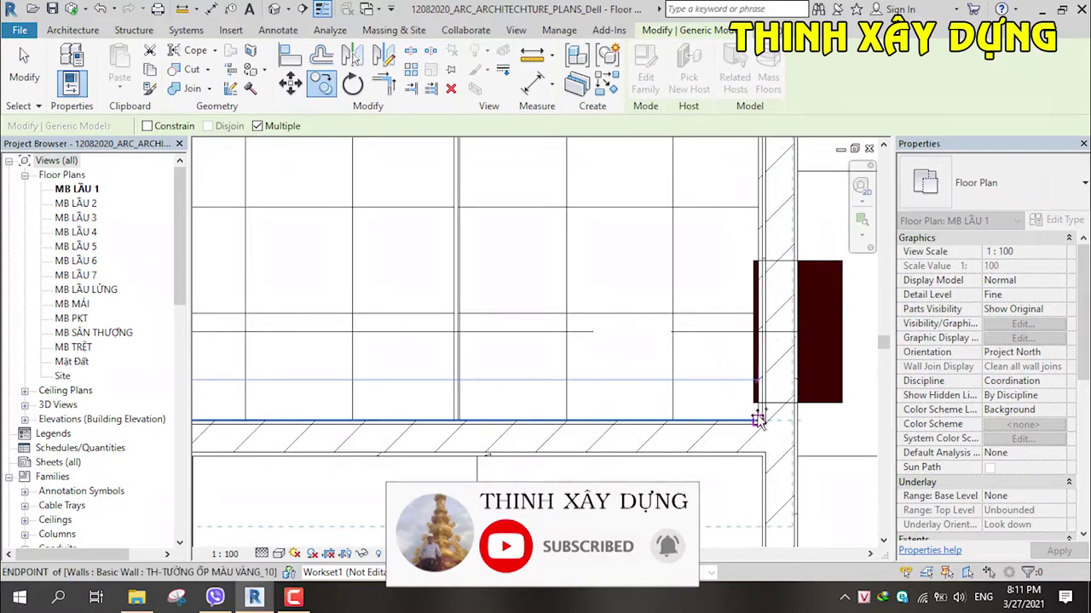
click(758, 420)
scroll(638, 409, down, 3)
scroll(638, 409, down, 2)
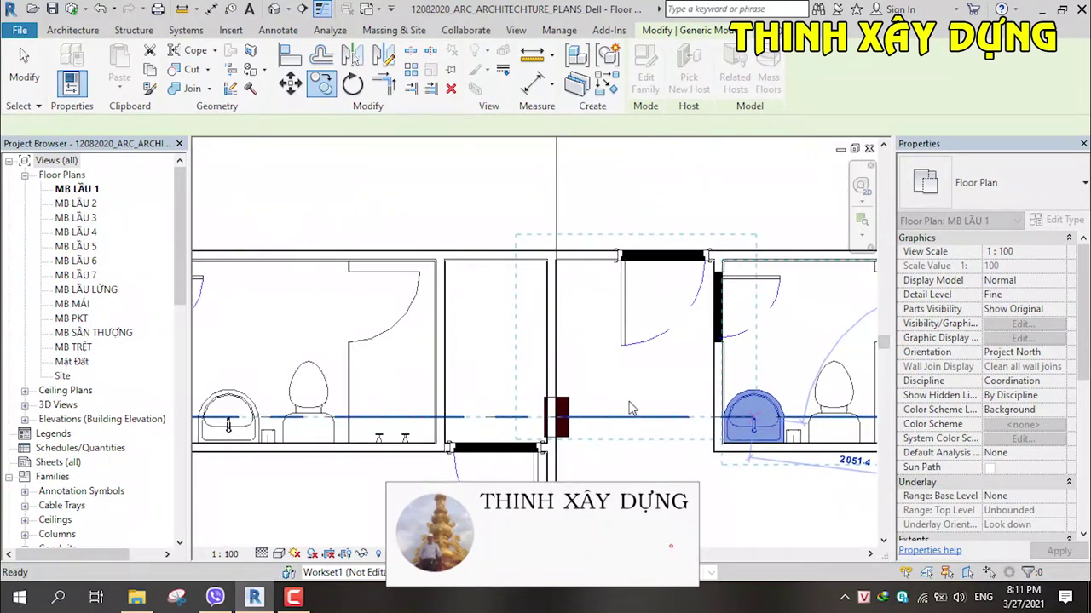
key(Escape)
key(Escape)
Step: Clear the selection and select the copied Vệ Sinh A fixtures
click(292, 412)
key(Escape)
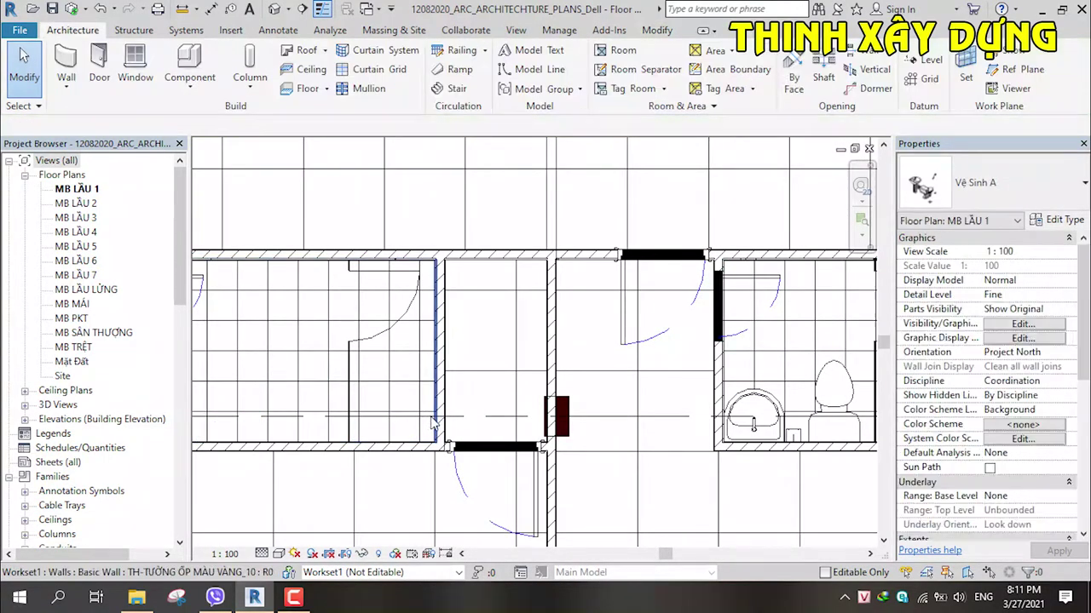
click(397, 422)
click(501, 403)
scroll(501, 402, down, 3)
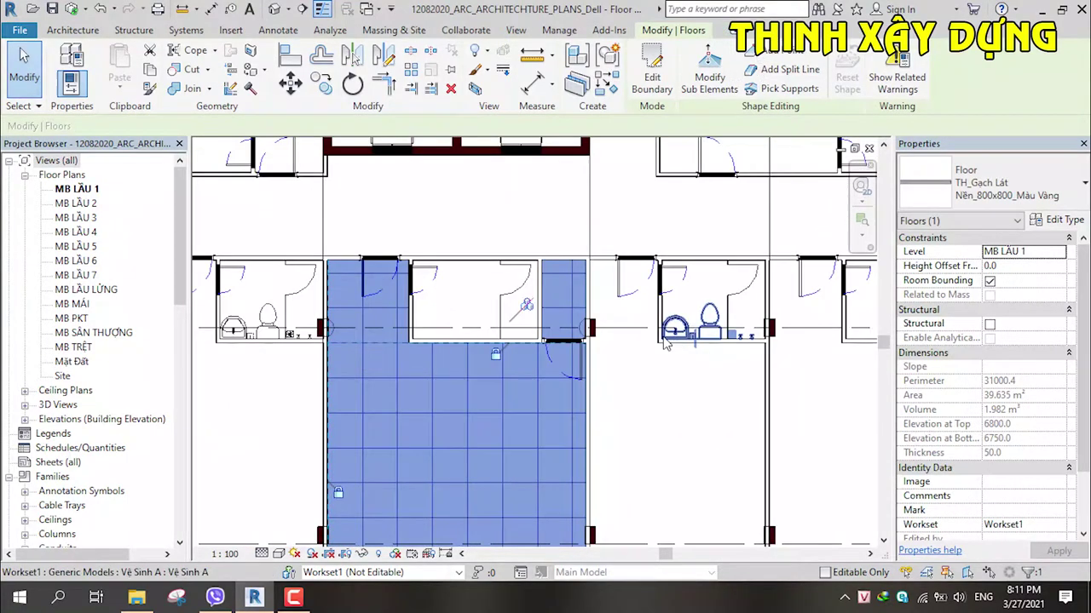
Step: Rename the selected group's Vệ Sinh A type to Vệ Sinh A_2340 in Type Properties
key(Escape)
scroll(674, 362, down, 3)
middle_drag(645, 397, 713, 418)
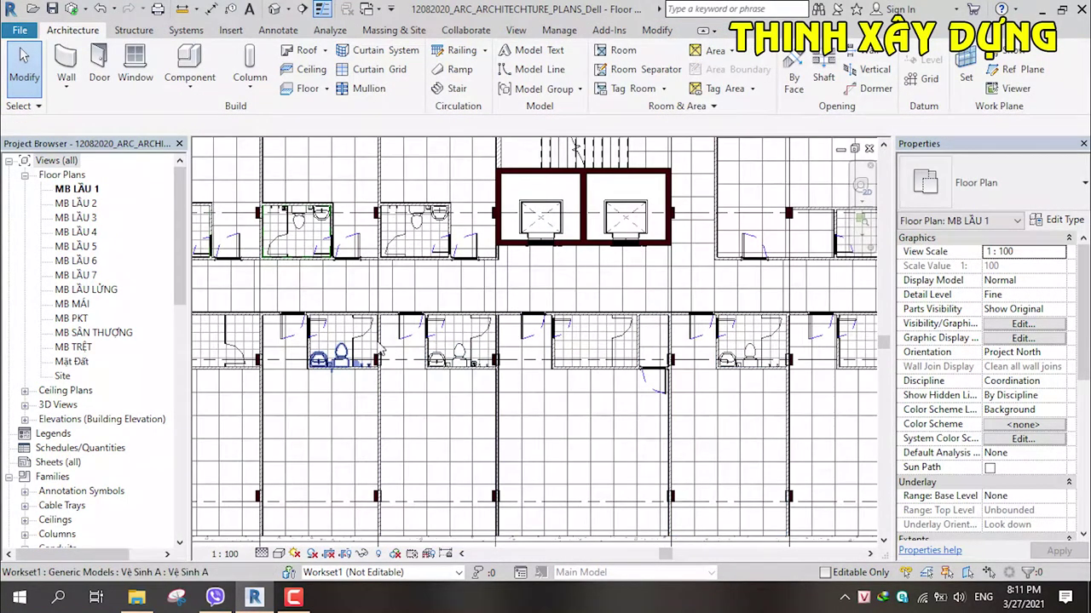
scroll(541, 390, up, 2)
click(571, 258)
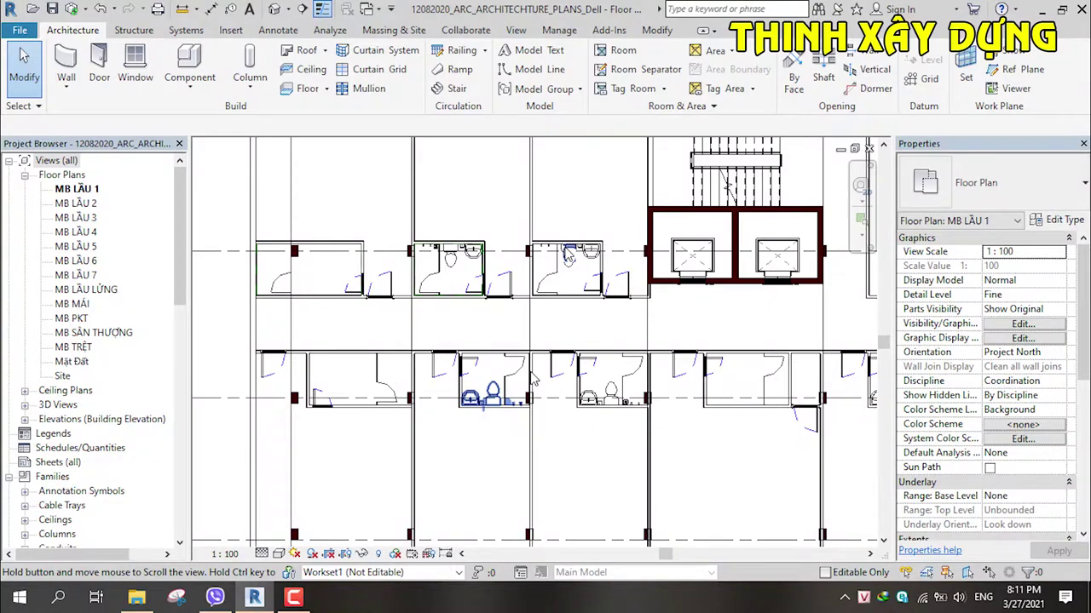
click(1059, 219)
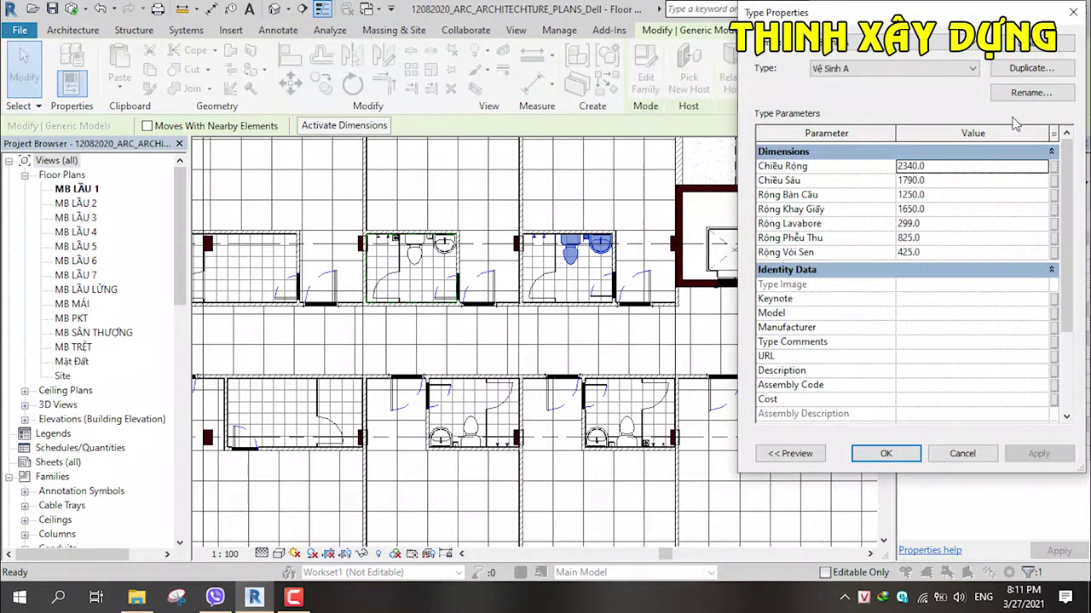
click(1027, 92)
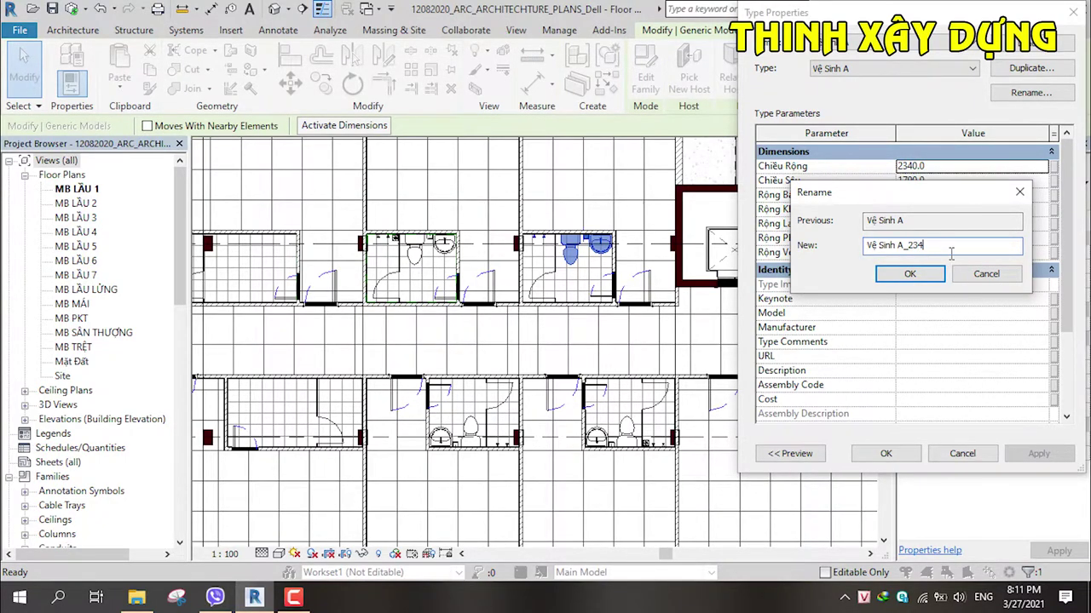
text(0)
click(932, 274)
click(886, 453)
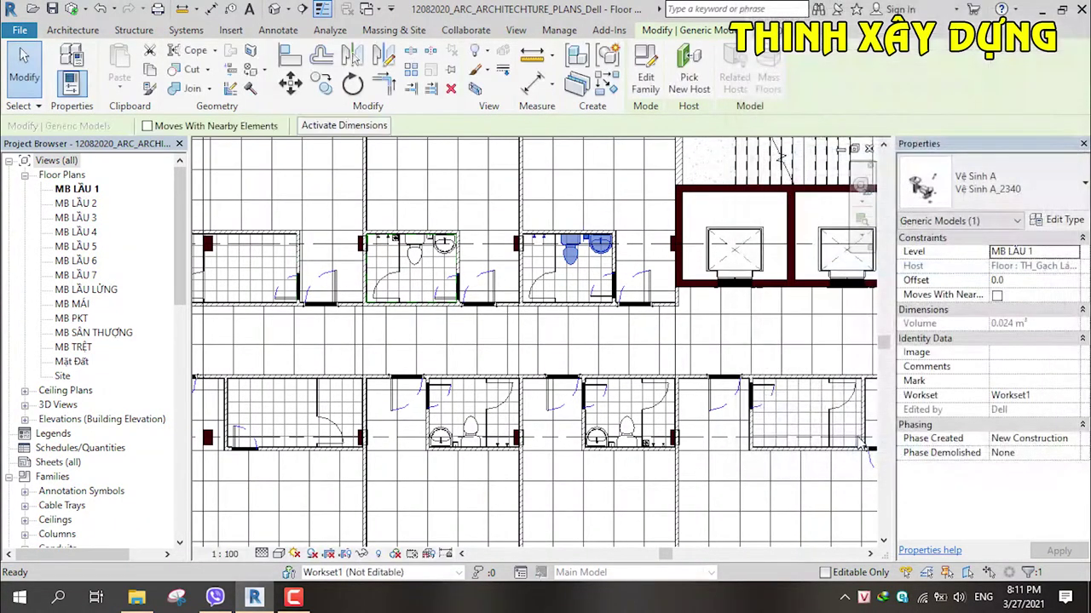
Step: Select a Vệ Sinh A_2340 fixture group and open its type properties
scroll(677, 317, up, 2)
scroll(677, 317, down, 2)
middle_drag(699, 332, 524, 308)
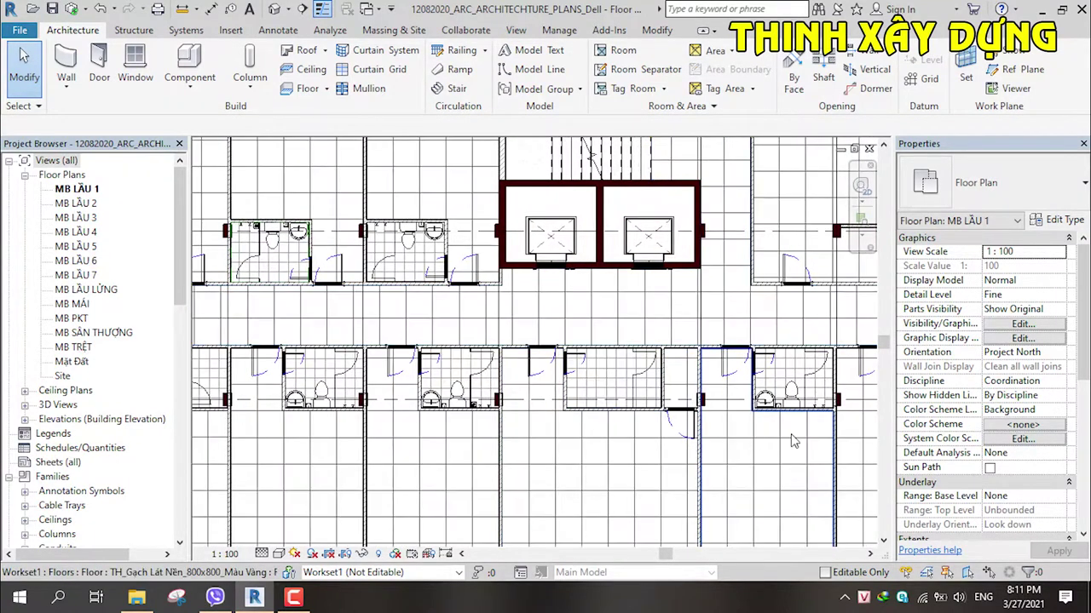
key(ctrl+Left)
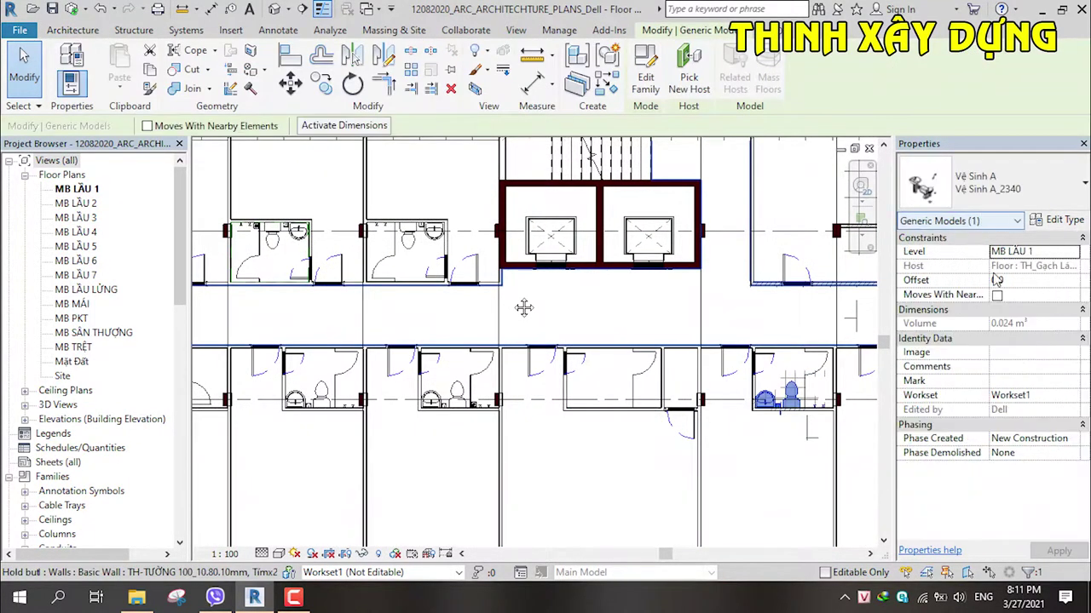
click(1056, 219)
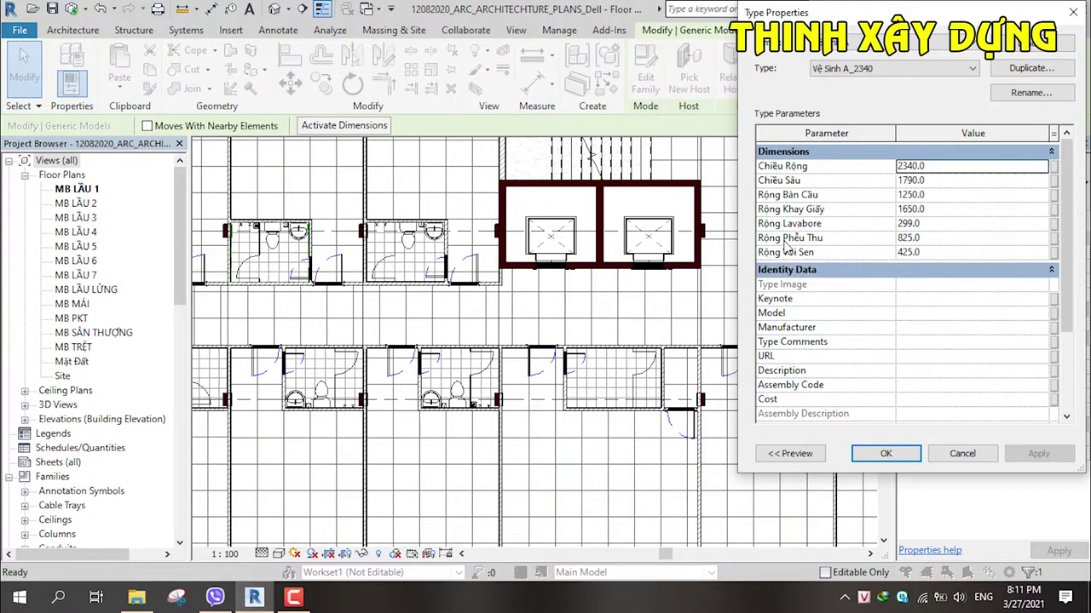
Step: Set Rộng Bàn Cầu to 500 and apply, so Rộng Khay Giấy recalculates to 900
click(938, 195)
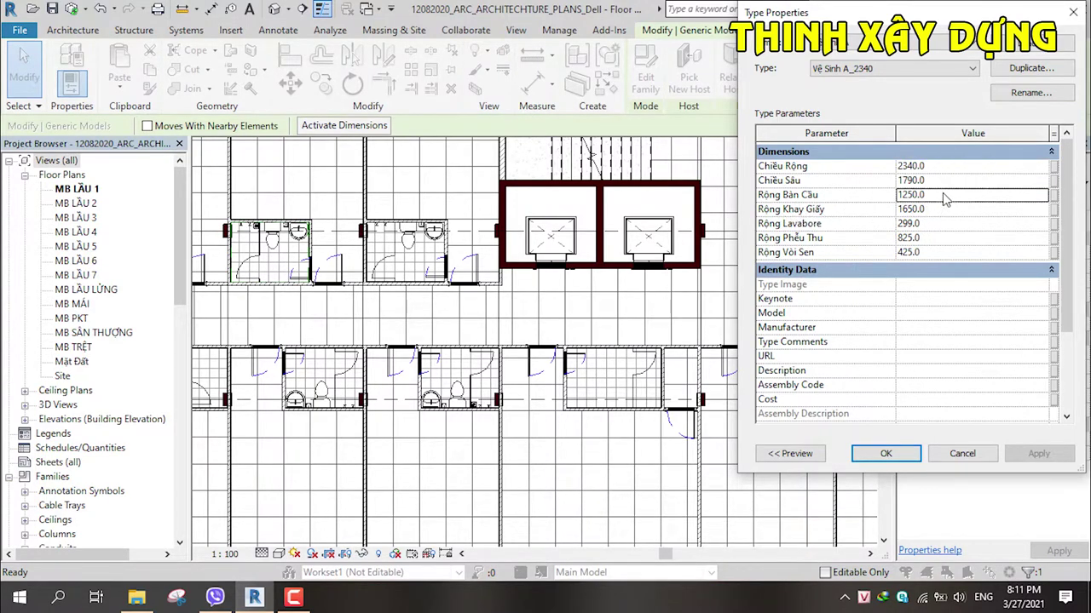
double_click(937, 194)
text(50)
text(0)
key(Return)
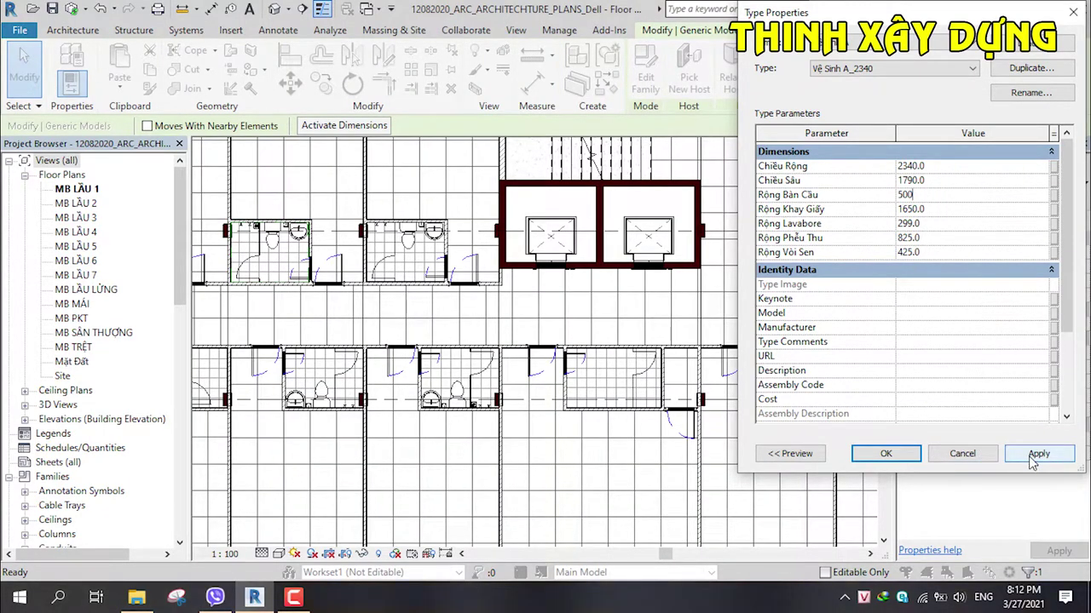
click(1032, 456)
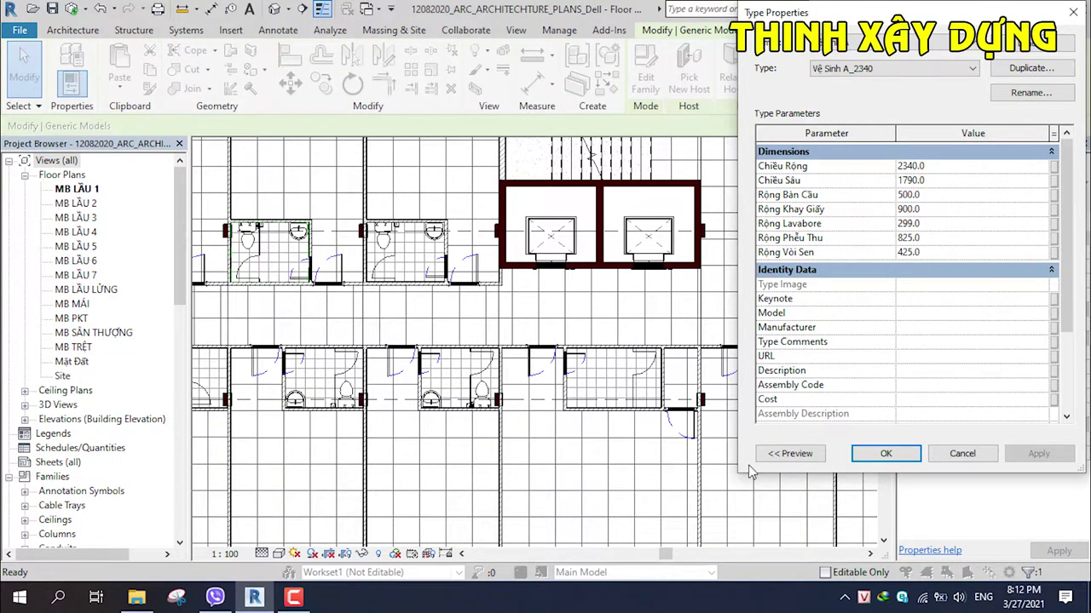
click(962, 454)
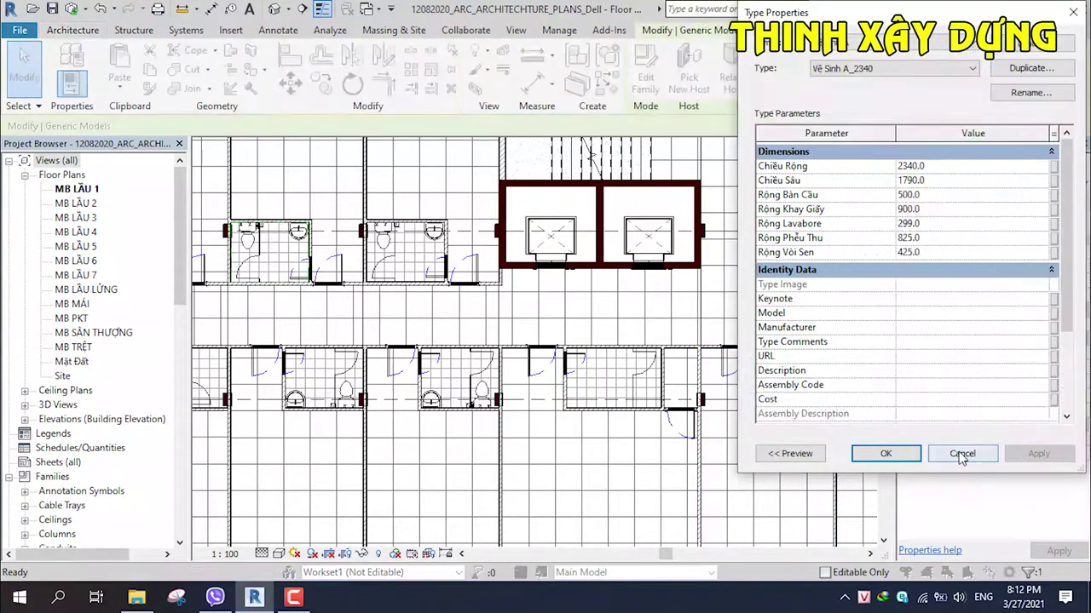
click(962, 453)
scroll(656, 384, down, 2)
scroll(654, 384, up, 1)
scroll(639, 385, up, 1)
scroll(622, 385, up, 1)
scroll(608, 386, up, 1)
scroll(608, 386, down, 2)
Step: Synchronize the project with the central model
scroll(554, 384, down, 1)
scroll(528, 375, down, 2)
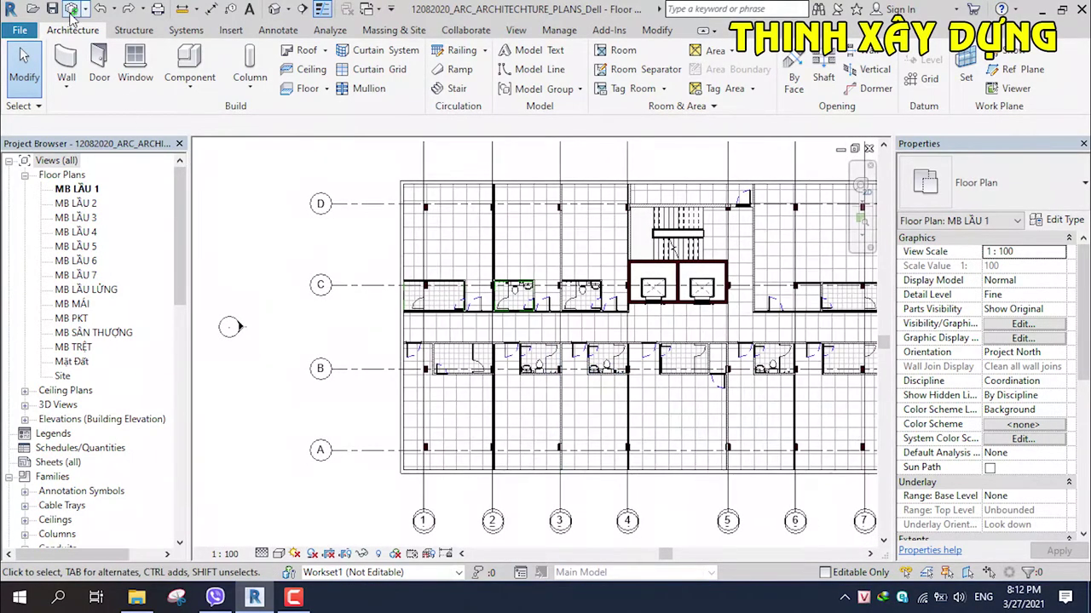
click(71, 8)
click(534, 396)
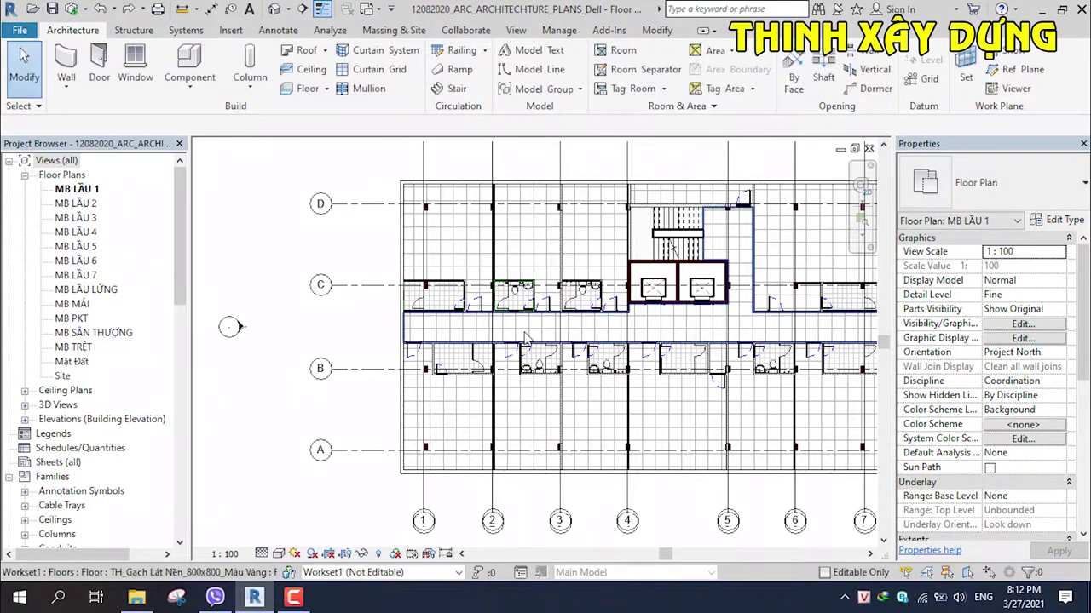
Step: Copy the Vệ Sinh A set from the bathroom wall corner into the next bathroom
middle_drag(584, 540, 664, 366)
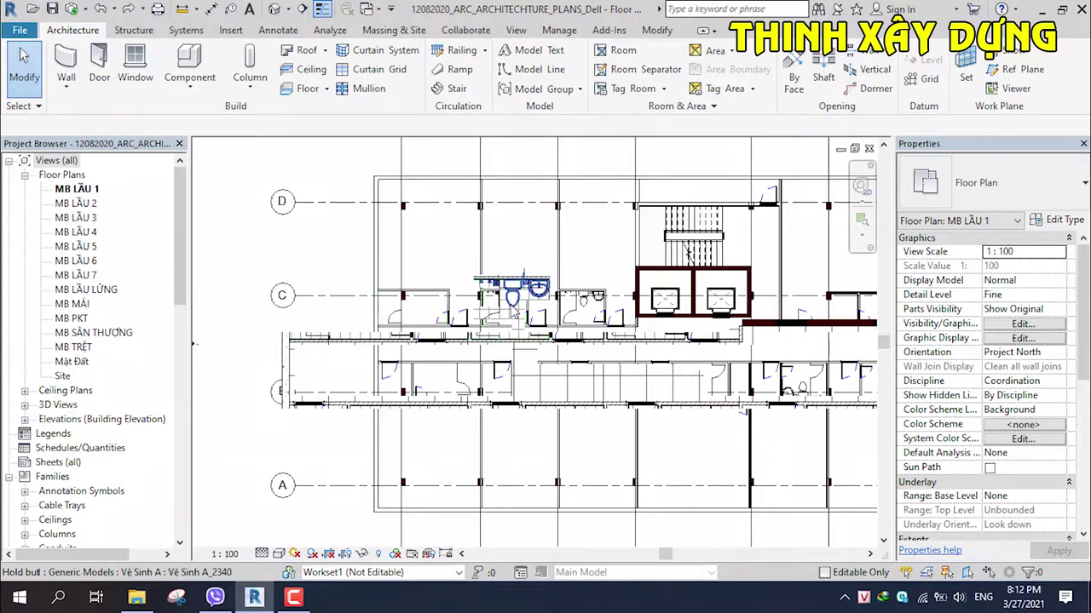
scroll(517, 358, up, 3)
scroll(516, 307, up, 2)
click(516, 306)
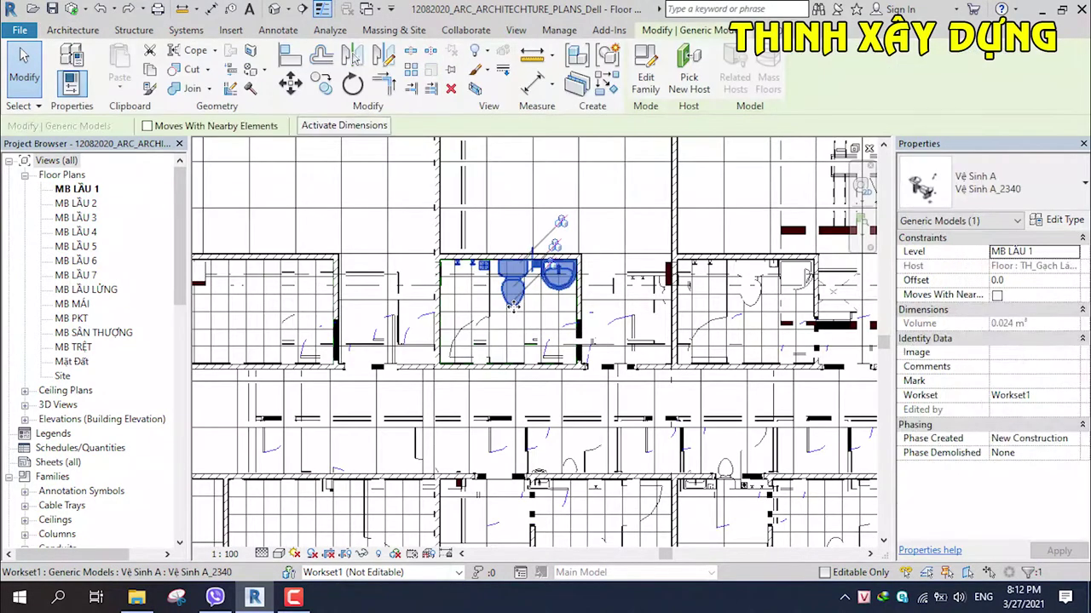
key(Escape)
click(469, 256)
key(m)
key(v)
scroll(469, 248, up, 3)
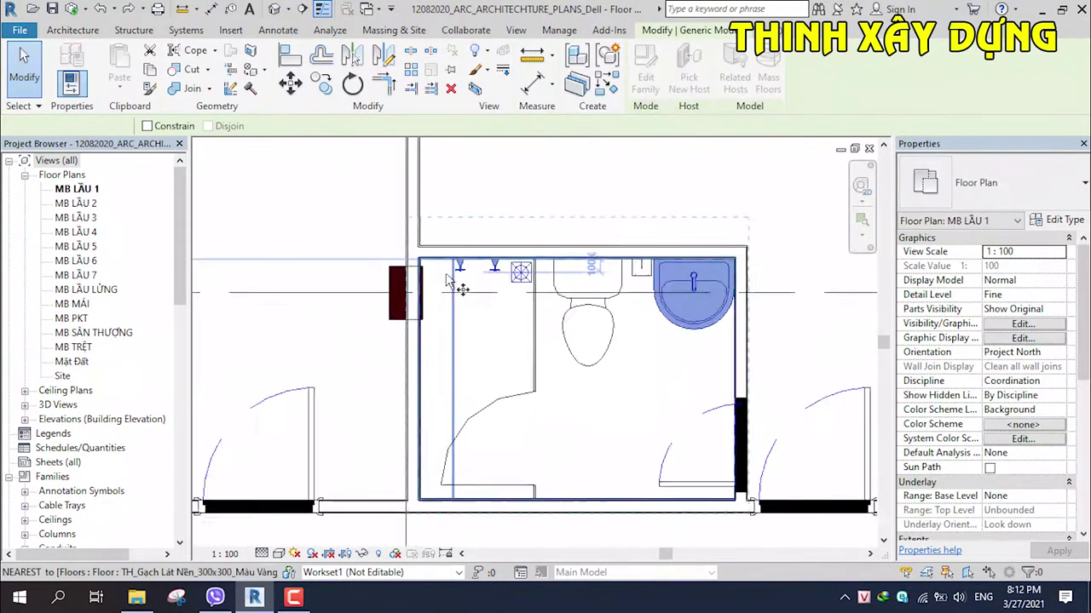
scroll(426, 260, up, 3)
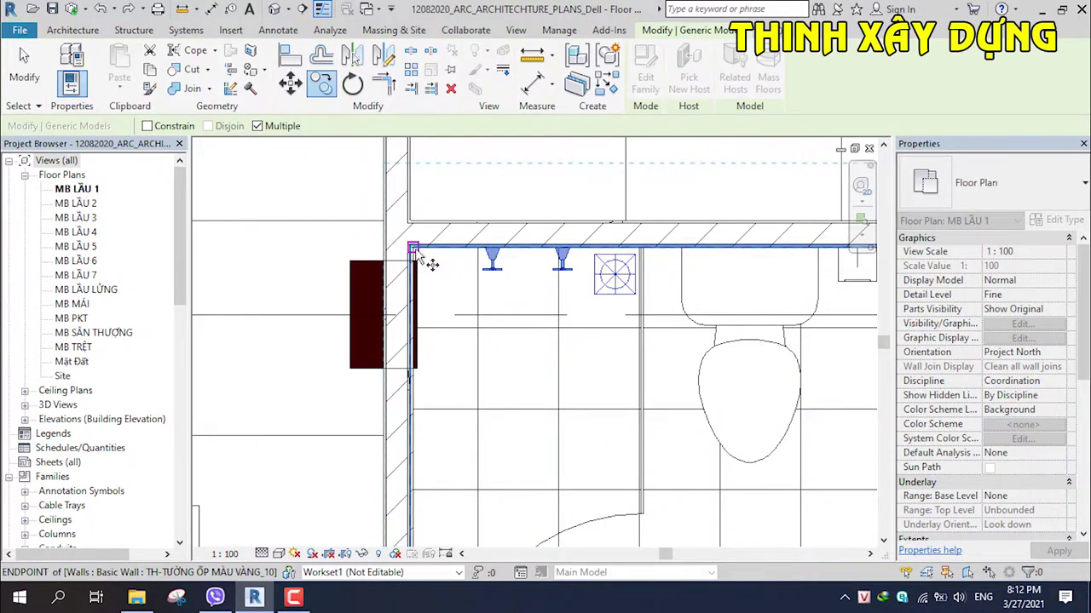
click(412, 248)
scroll(341, 243, down, 2)
scroll(390, 272, down, 2)
scroll(511, 281, down, 2)
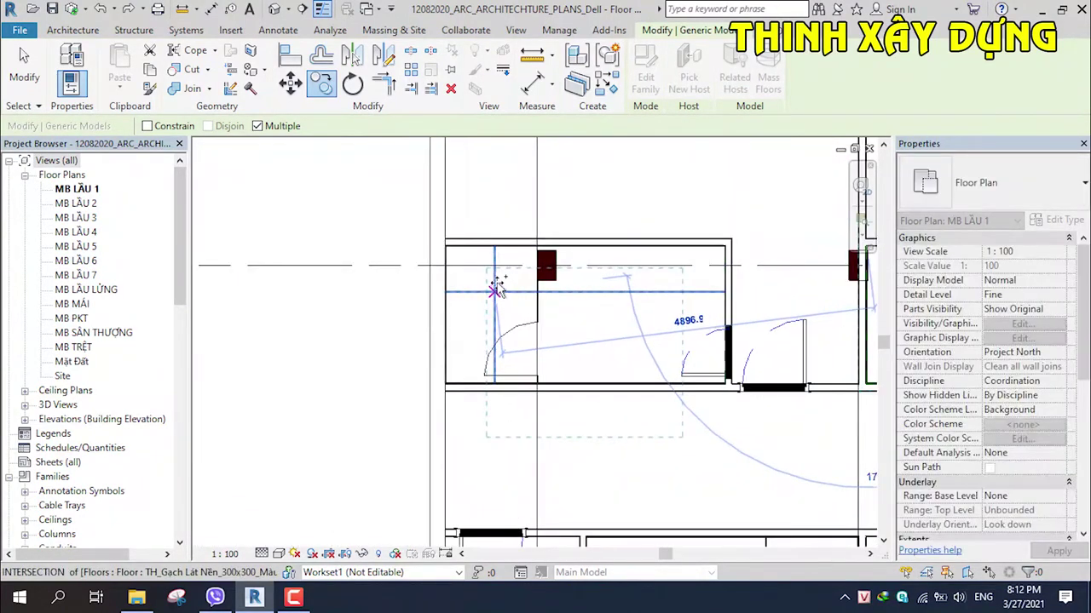
middle_drag(499, 246, 476, 394)
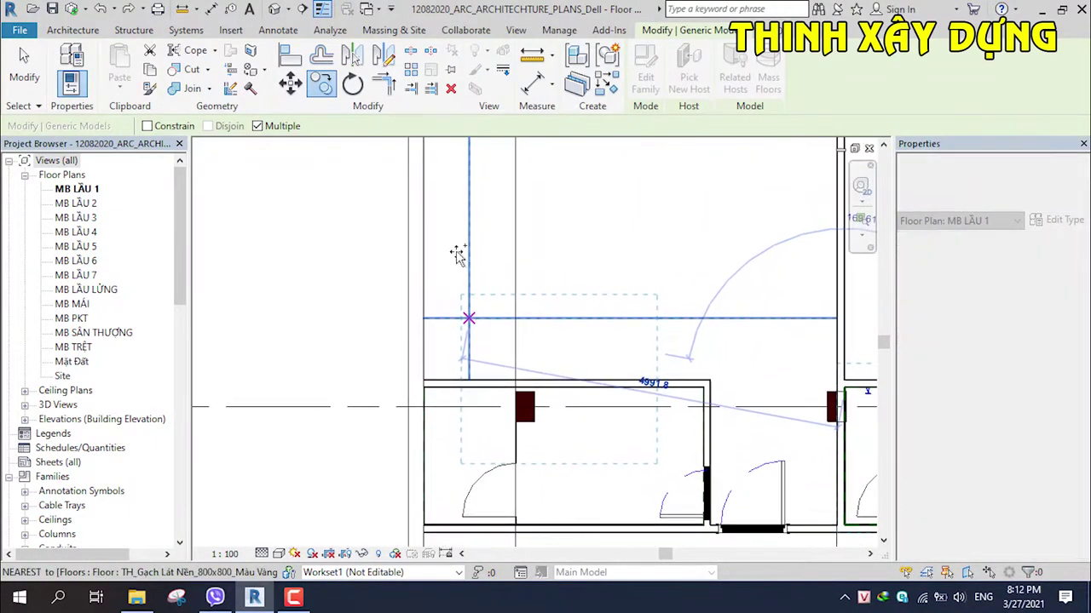
click(457, 254)
key(Escape)
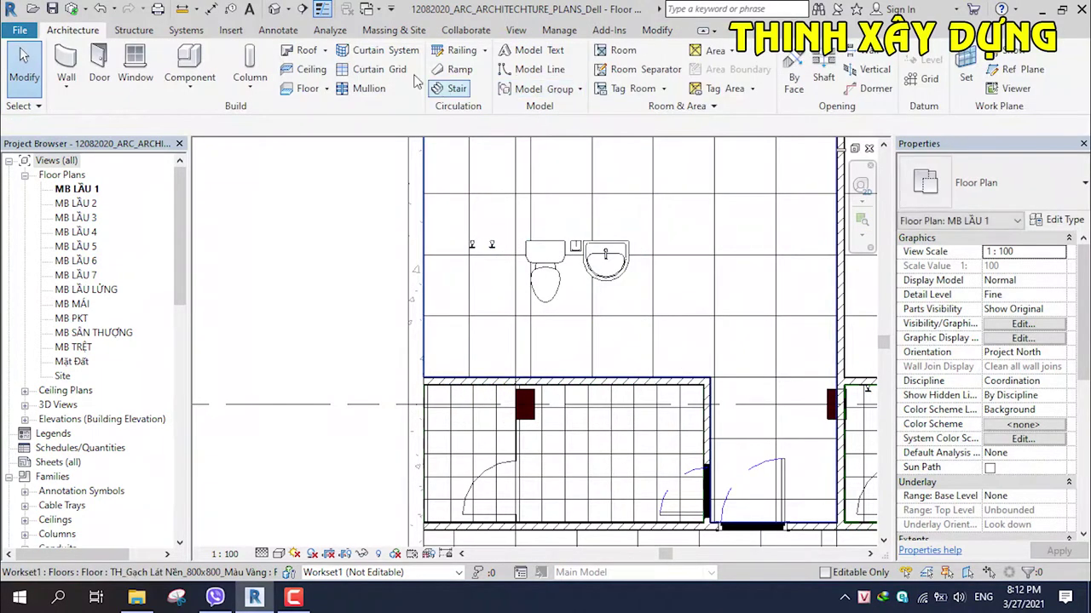
click(656, 30)
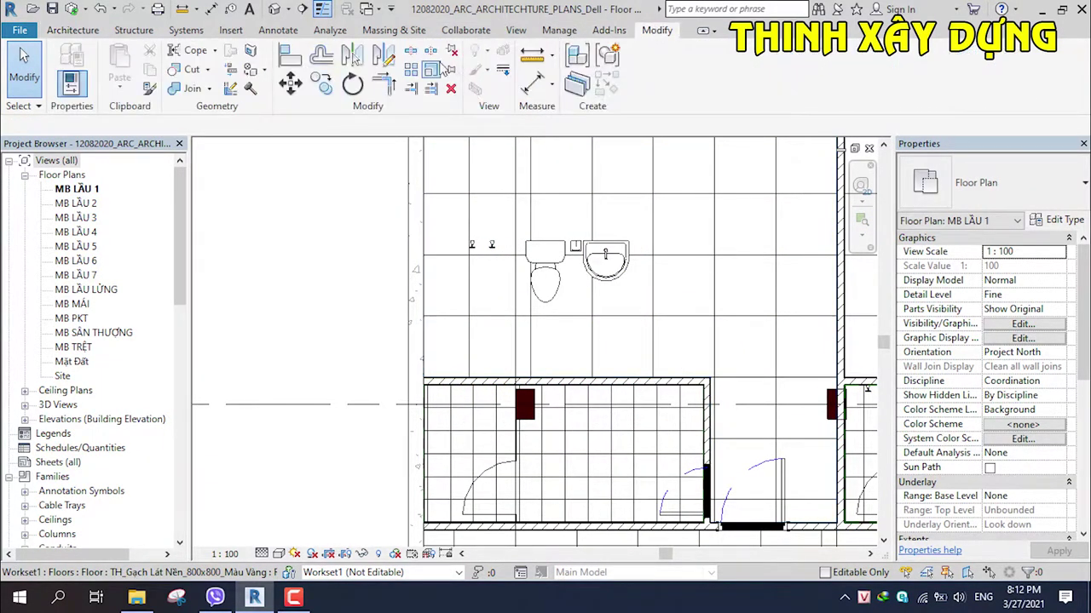
Step: Dimension between the bathroom's two facing walls, reading a 3640 width
click(535, 84)
scroll(438, 433, up, 5)
scroll(434, 421, up, 3)
scroll(407, 419, up, 3)
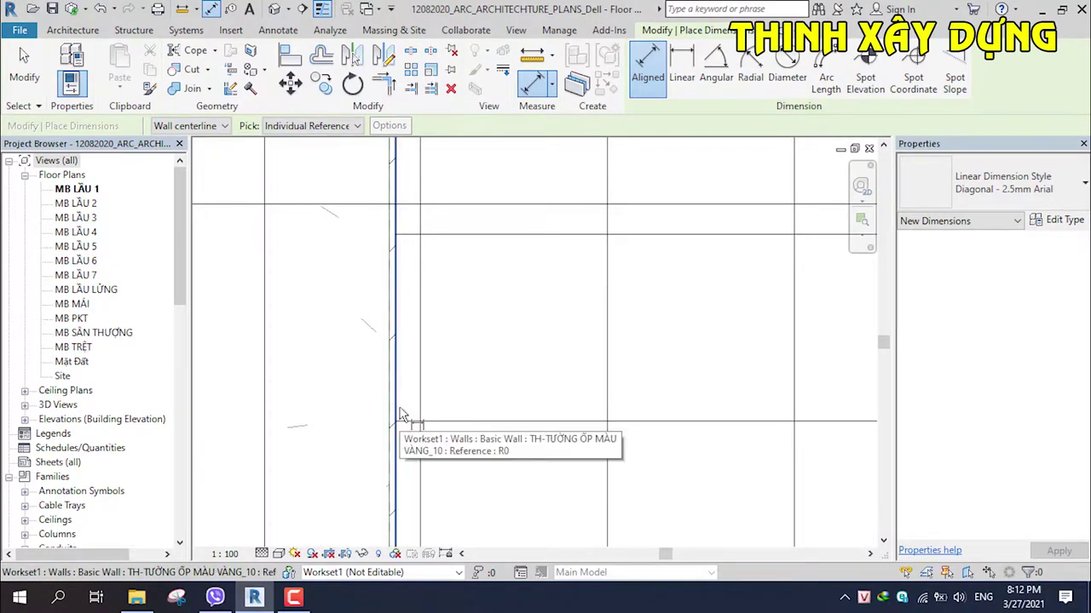
scroll(426, 436, up, 2)
scroll(620, 419, up, 2)
scroll(649, 431, up, 2)
scroll(649, 430, down, 3)
middle_drag(766, 400, 531, 376)
scroll(730, 365, up, 3)
scroll(695, 357, up, 2)
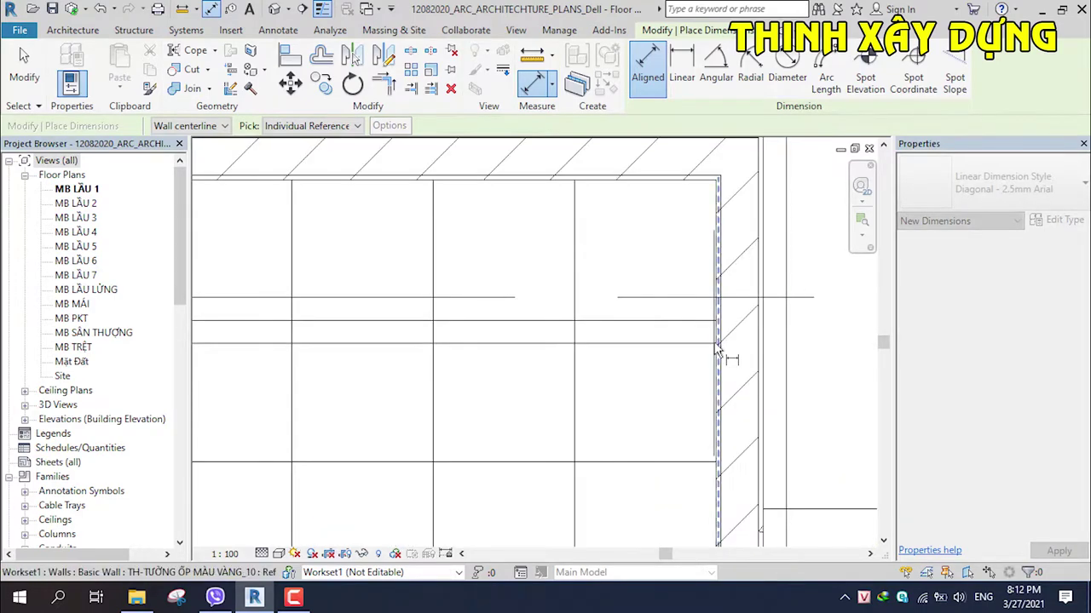
scroll(677, 360, up, 2)
scroll(677, 365, down, 2)
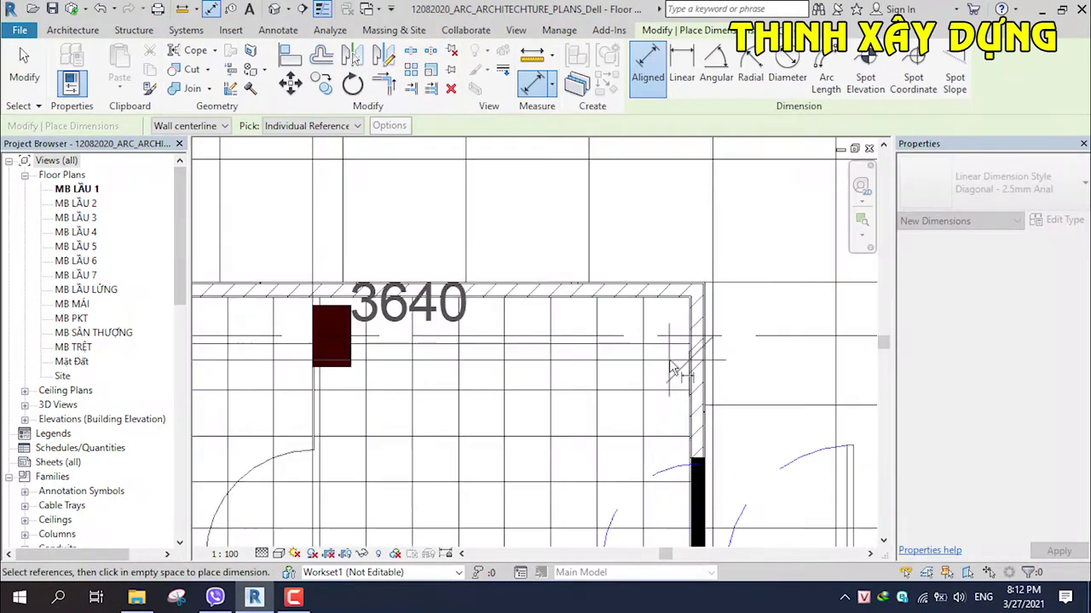
scroll(686, 369, up, 3)
scroll(715, 379, down, 2)
scroll(720, 381, down, 2)
scroll(426, 340, down, 2)
middle_drag(358, 304, 543, 366)
scroll(543, 366, down, 1)
scroll(545, 365, up, 2)
scroll(550, 362, up, 2)
scroll(542, 363, up, 2)
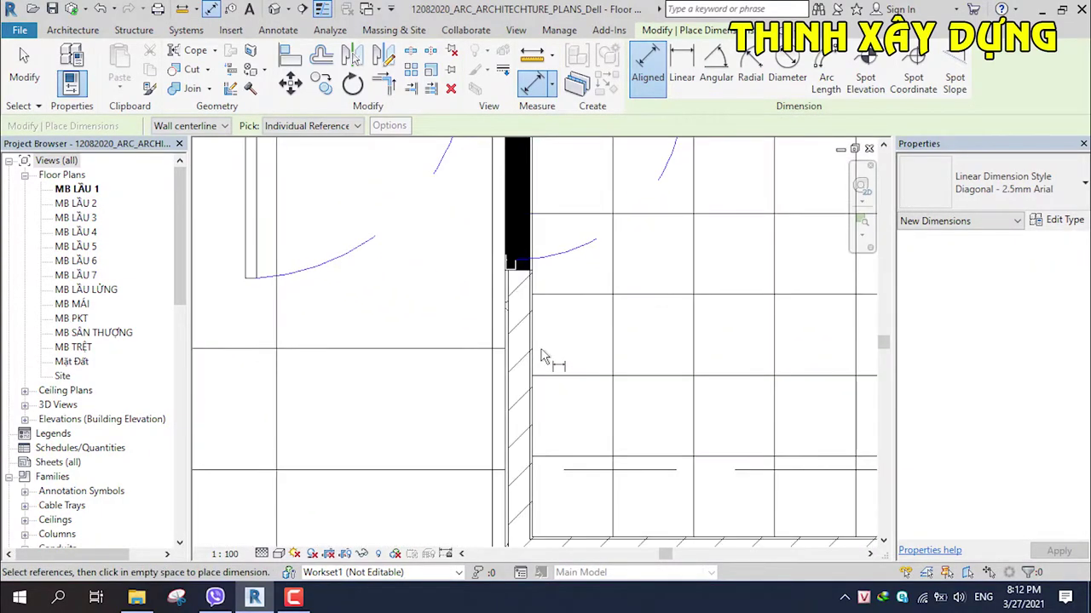
scroll(647, 345, down, 2)
scroll(649, 347, down, 2)
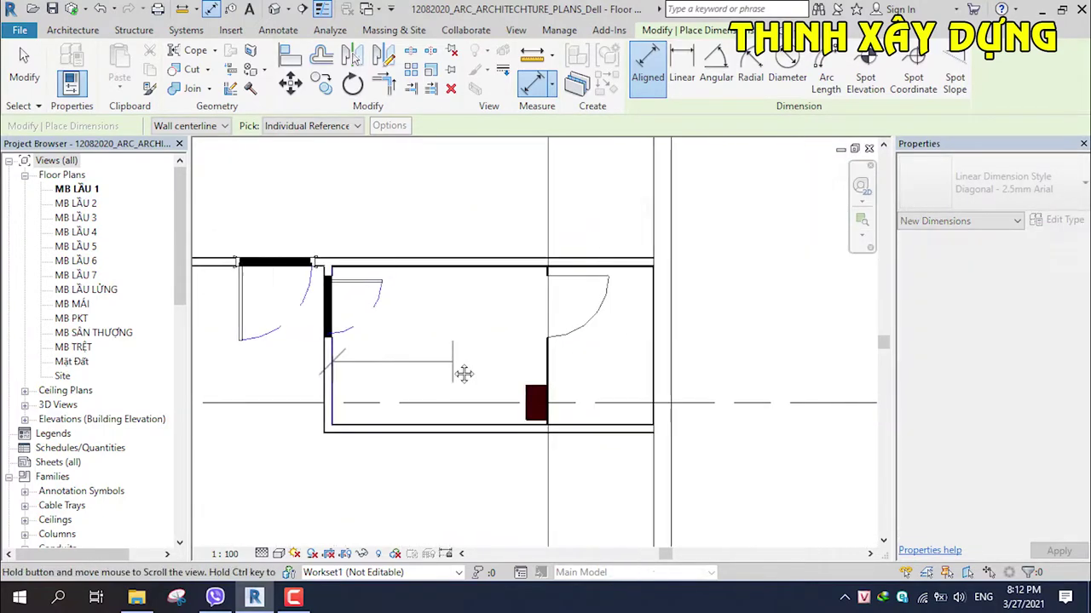
scroll(645, 353, up, 1)
scroll(706, 341, up, 2)
scroll(735, 334, up, 1)
click(734, 334)
scroll(734, 334, down, 3)
scroll(735, 334, up, 3)
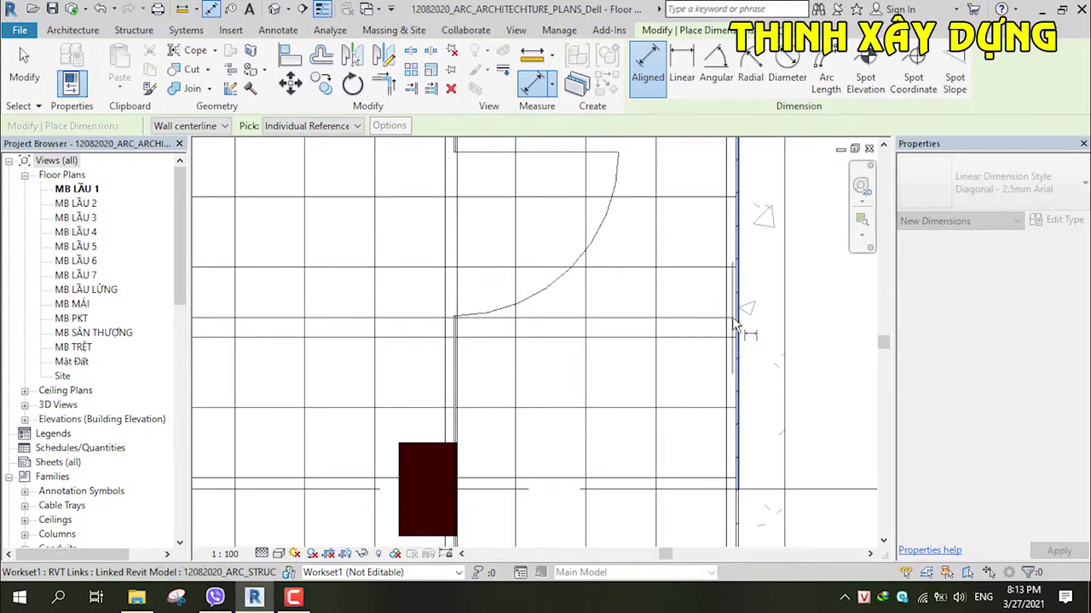
scroll(735, 312, up, 1)
scroll(737, 314, down, 1)
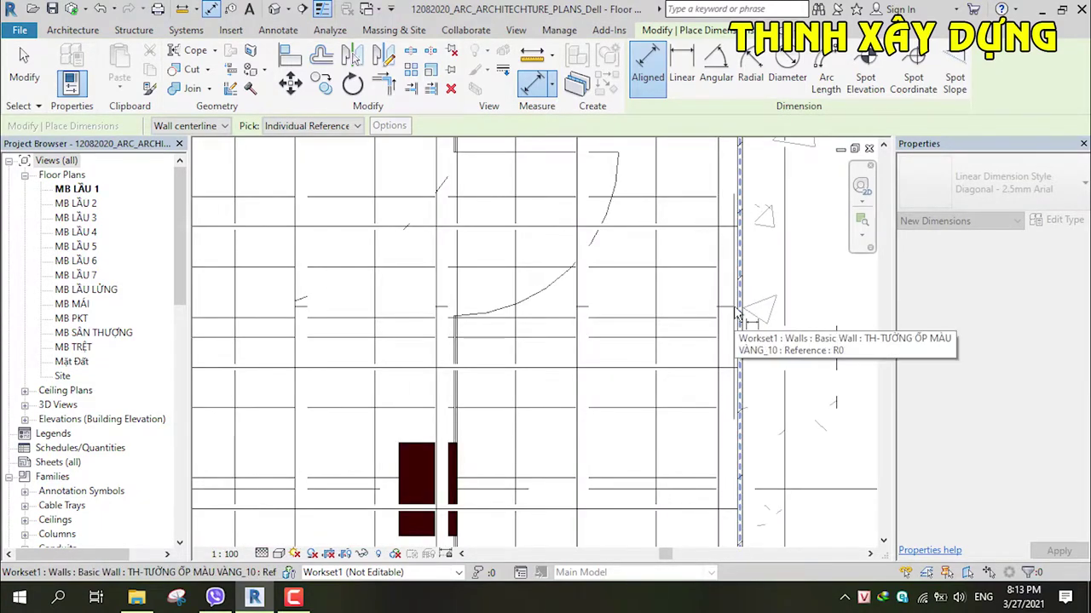
scroll(735, 315, up, 2)
scroll(635, 337, down, 2)
scroll(634, 338, down, 2)
scroll(572, 340, down, 2)
key(Escape)
key(Escape)
scroll(572, 341, up, 1)
scroll(689, 343, down, 2)
scroll(426, 292, down, 2)
scroll(426, 292, down, 2)
scroll(618, 292, up, 1)
scroll(618, 293, up, 2)
scroll(521, 267, up, 1)
middle_drag(520, 268, 464, 267)
scroll(423, 263, down, 3)
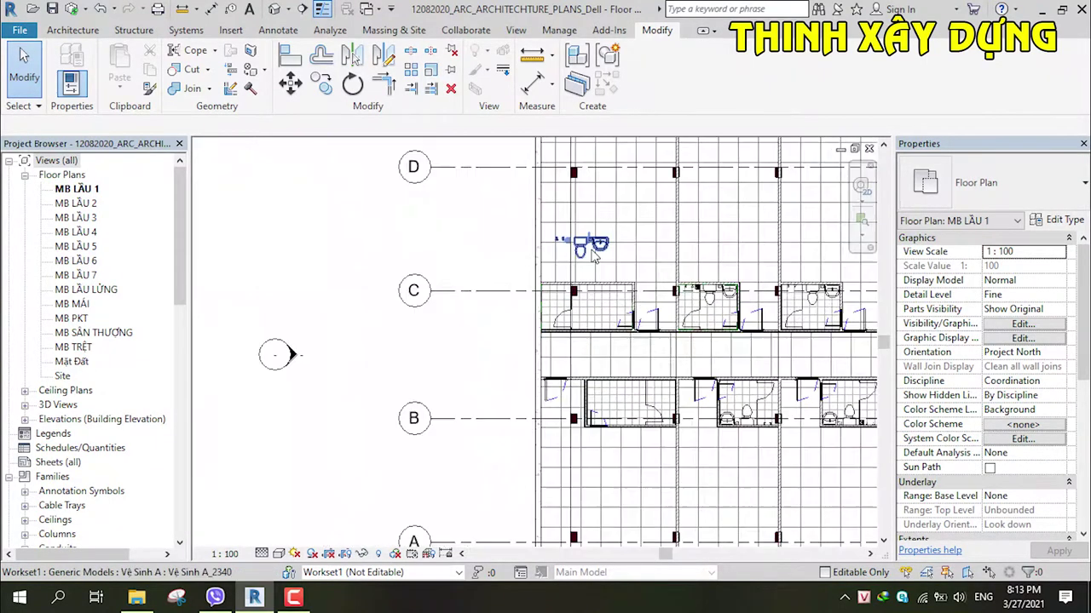
Step: Duplicate Vệ Sinh A_2340 as Vệ Sinh A_3640 and assign it to the copied set
scroll(423, 262, up, 3)
click(392, 245)
click(1056, 222)
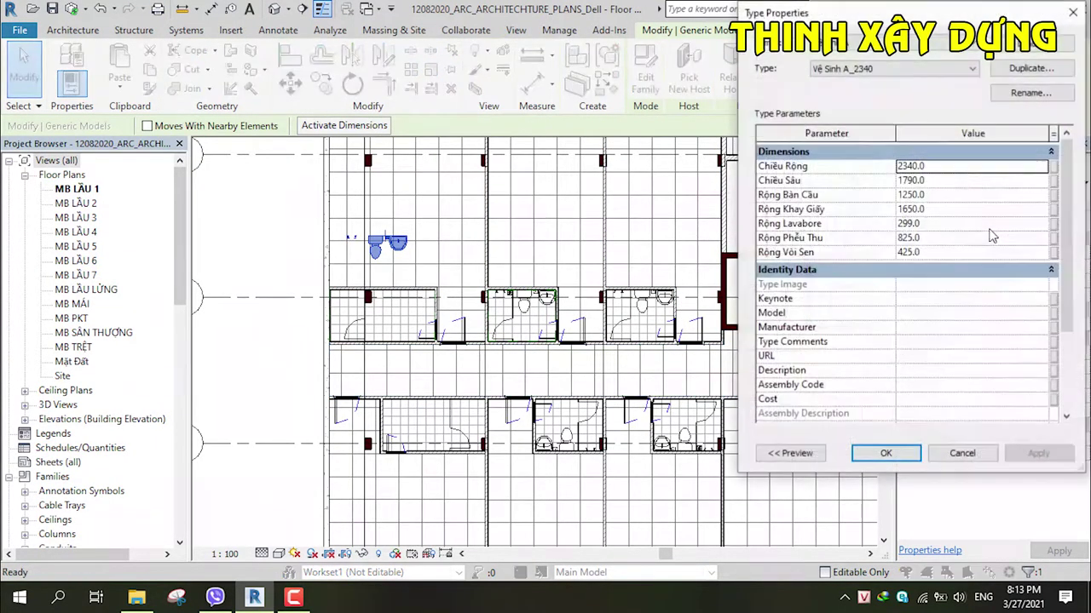
click(1016, 76)
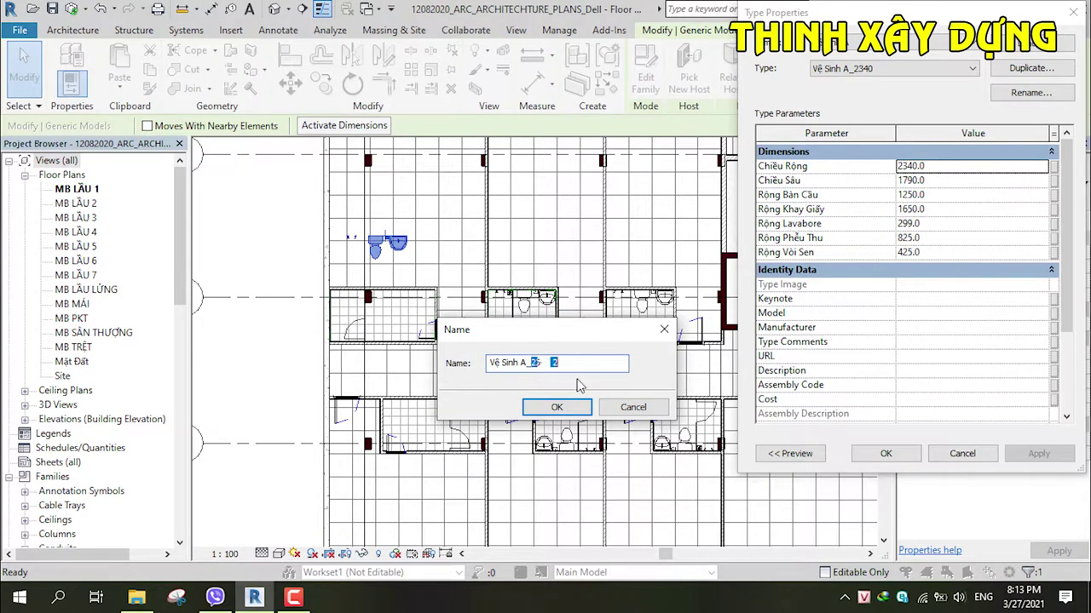
text(3)
click(556, 407)
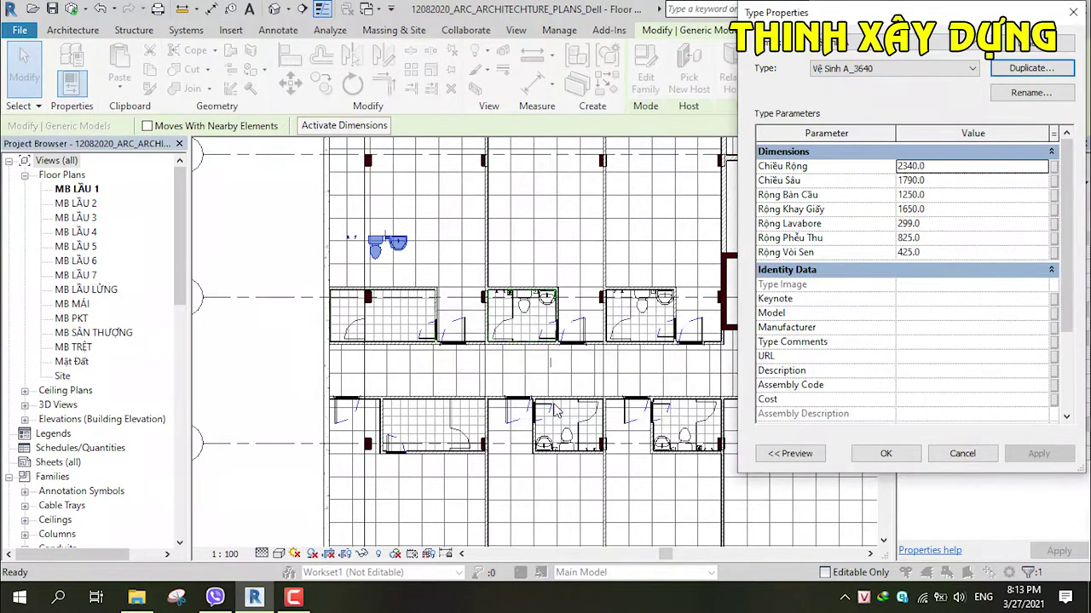
click(885, 454)
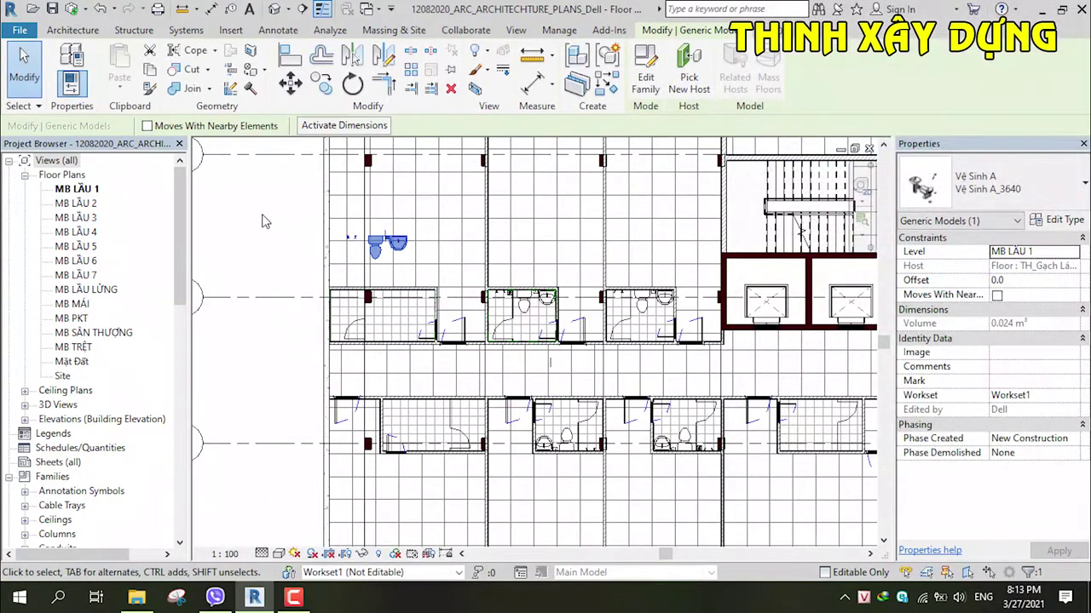
Step: Move the fixture set so its top-left corner meets the bathroom's top-left wall corner
scroll(392, 251, up, 5)
scroll(408, 281, up, 2)
click(426, 312)
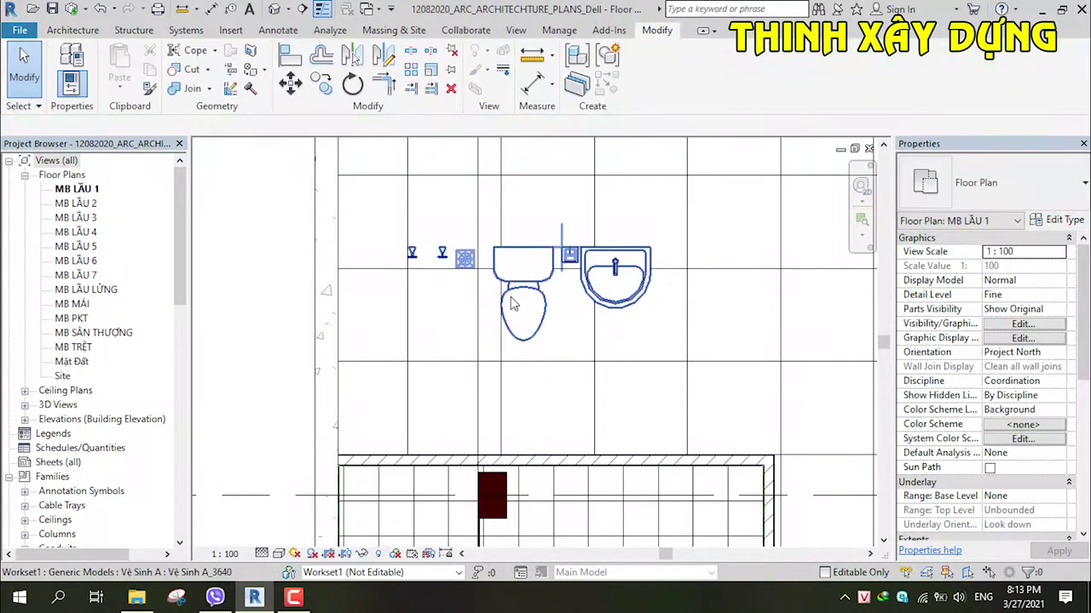
click(511, 303)
key(m)
key(v)
scroll(388, 256, up, 2)
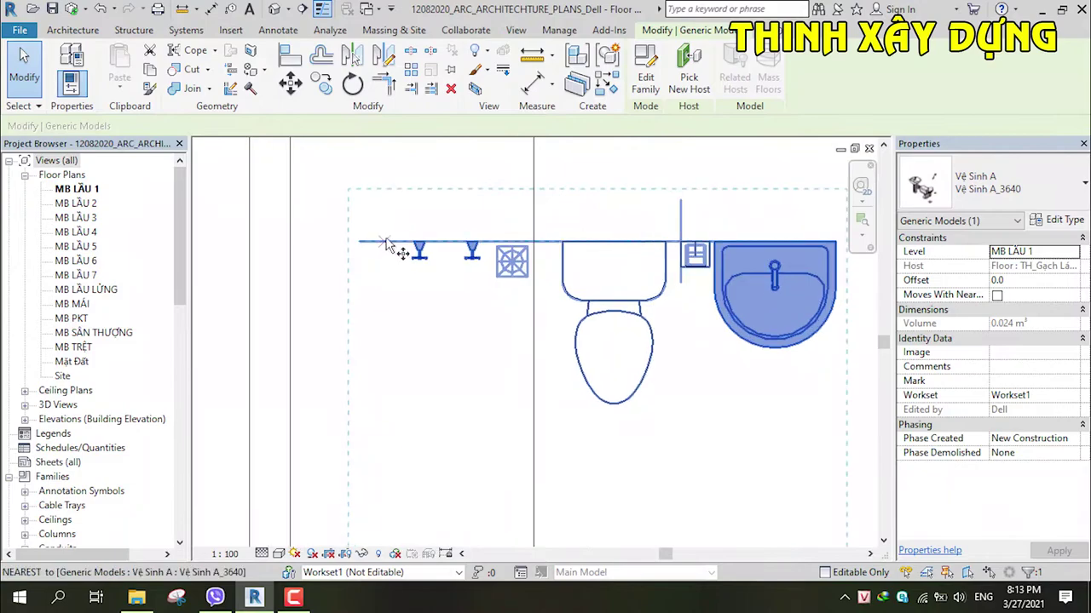
click(360, 242)
scroll(375, 282, down, 2)
scroll(418, 324, down, 2)
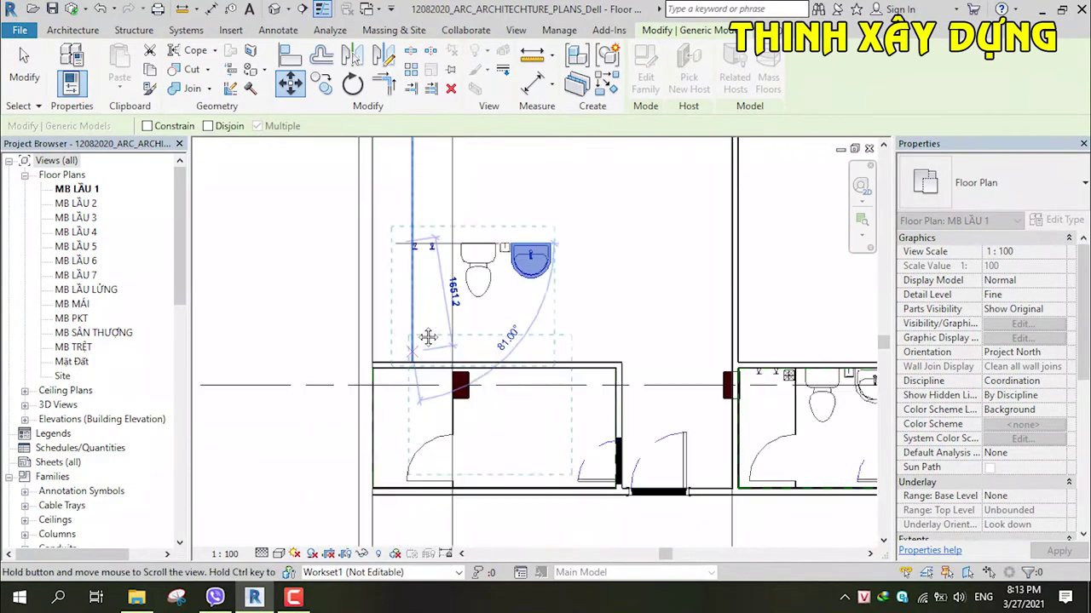
scroll(382, 360, up, 2)
scroll(383, 328, up, 2)
scroll(382, 309, up, 2)
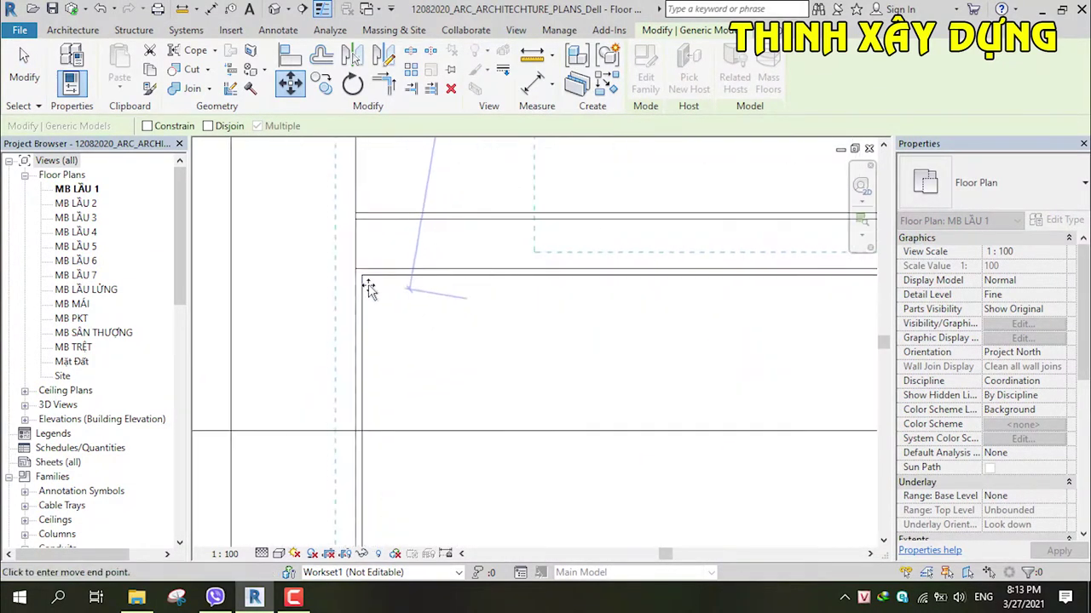
click(362, 278)
scroll(528, 392, down, 3)
scroll(409, 313, down, 2)
scroll(408, 313, down, 3)
scroll(580, 247, up, 1)
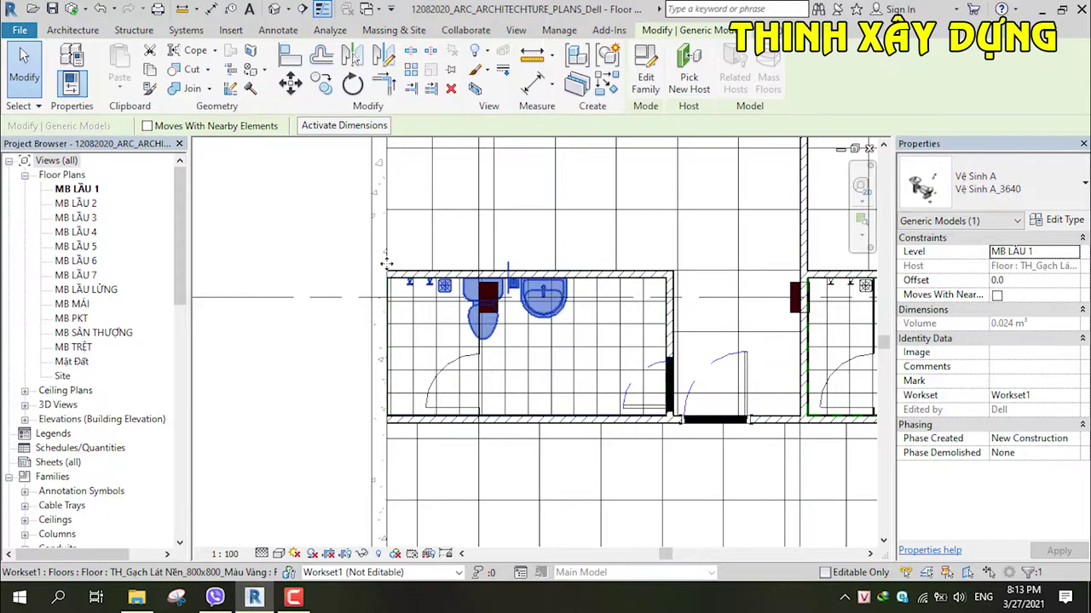
scroll(407, 302, up, 2)
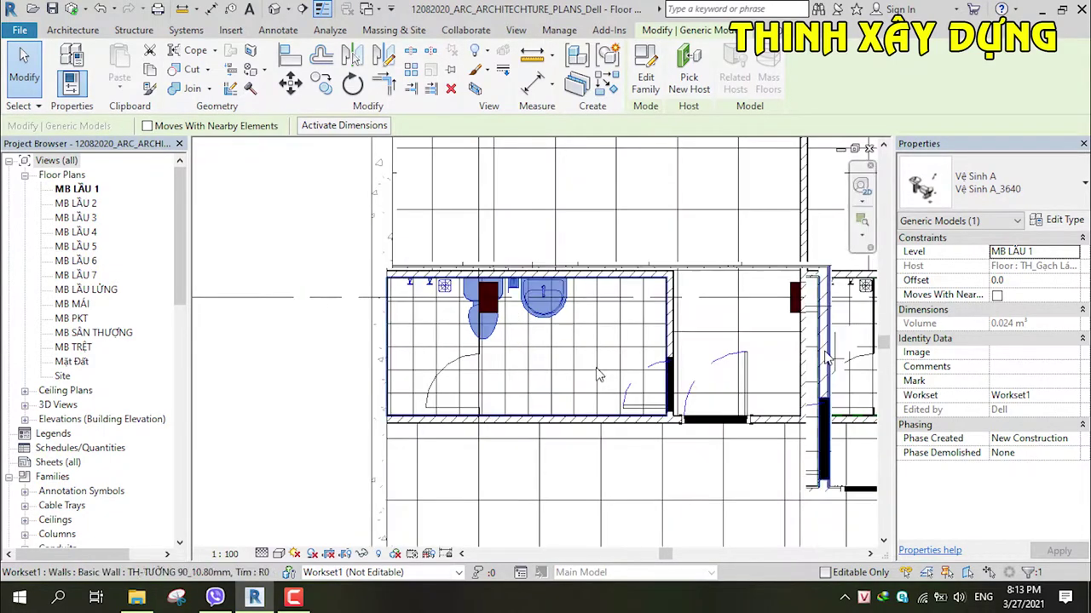
scroll(668, 405, down, 2)
scroll(631, 349, up, 1)
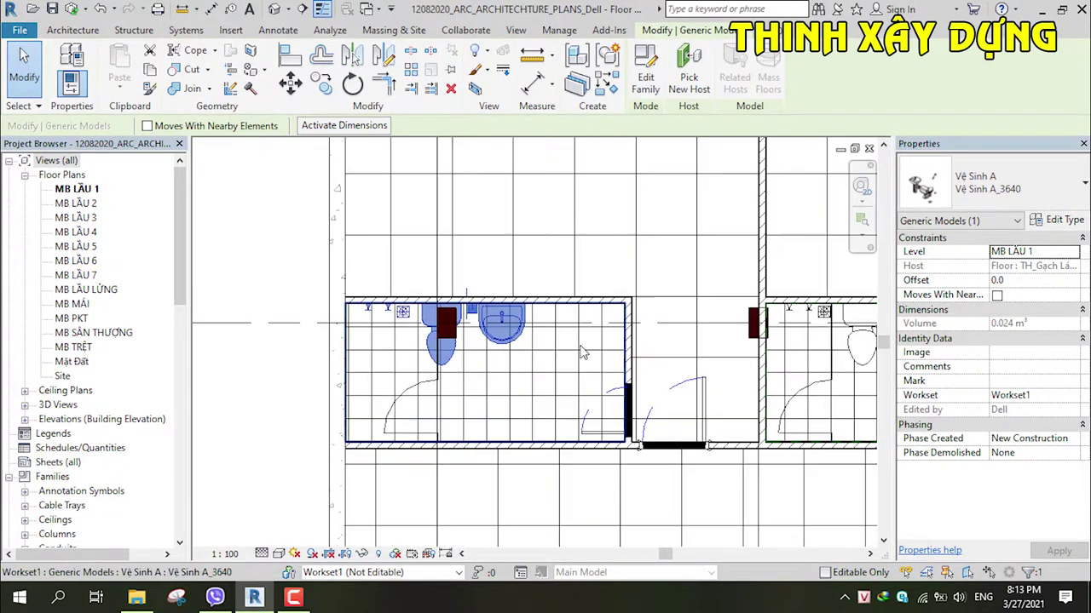
middle_drag(696, 295, 591, 271)
click(1064, 220)
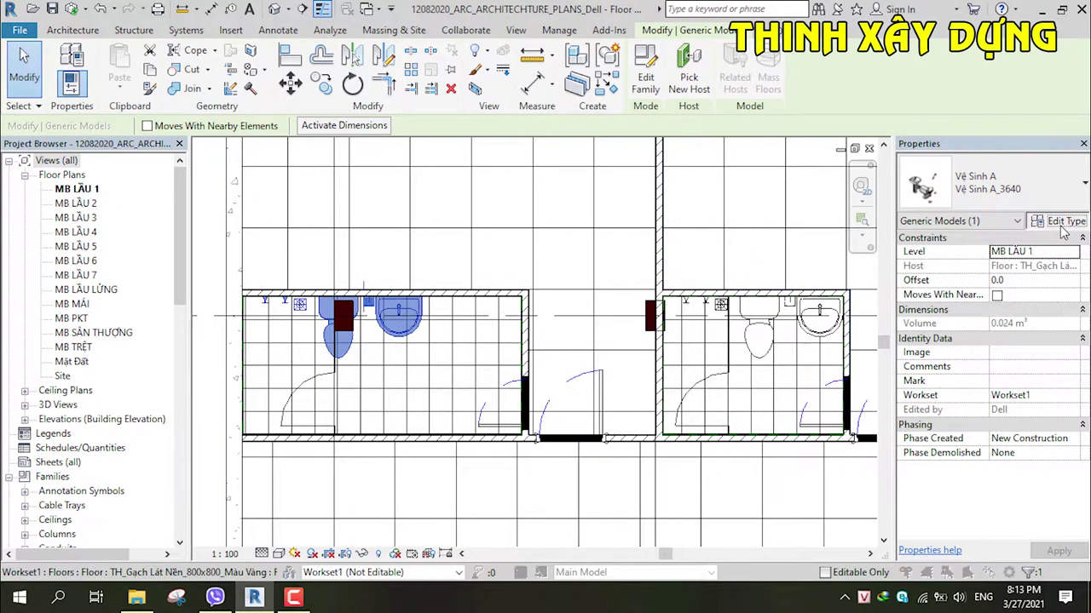
Step: Change Vệ Sinh A_3640's Chiều Rộng from 2340 to 3640 and apply
drag(831, 207, 778, 177)
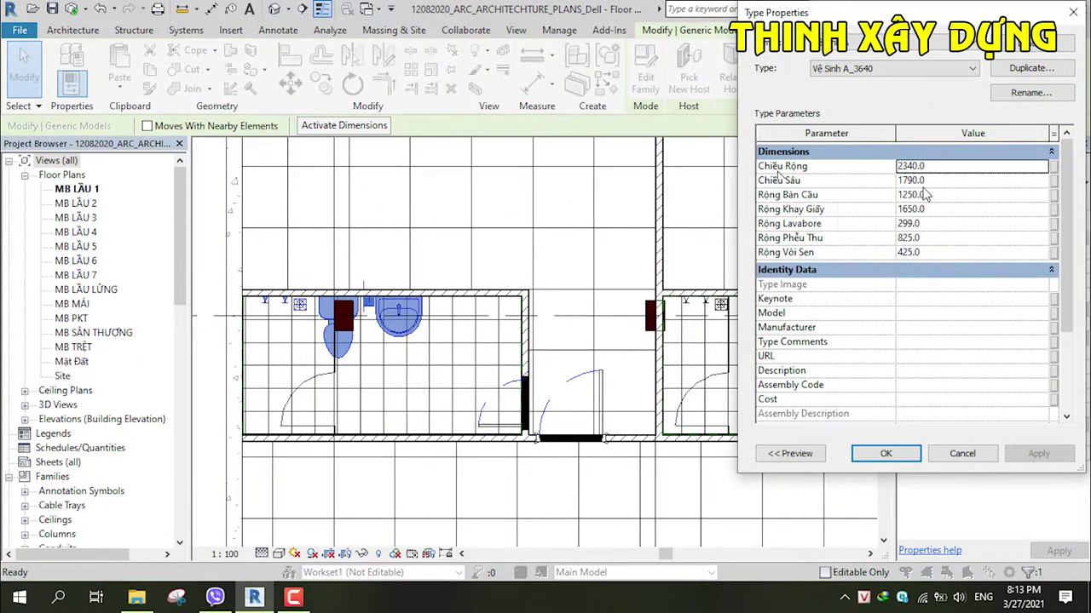
click(908, 166)
text(36)
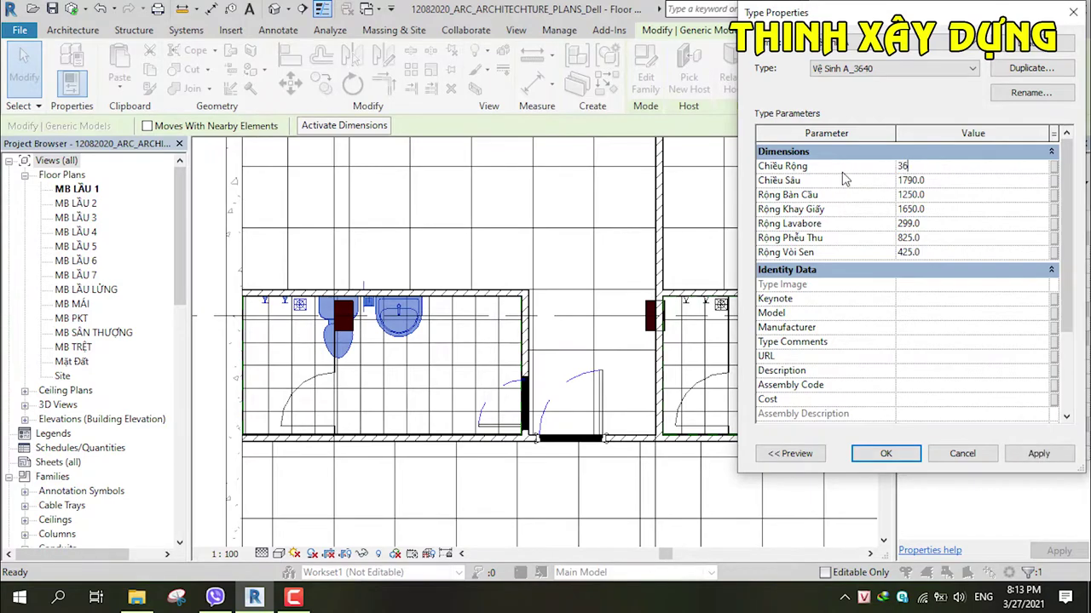
click(1037, 453)
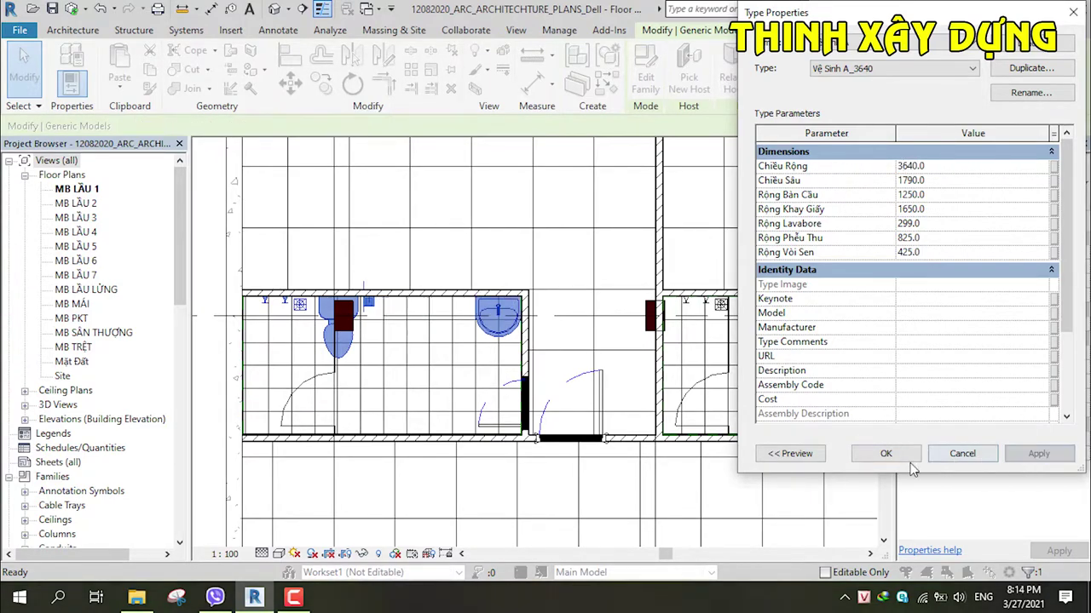
click(886, 453)
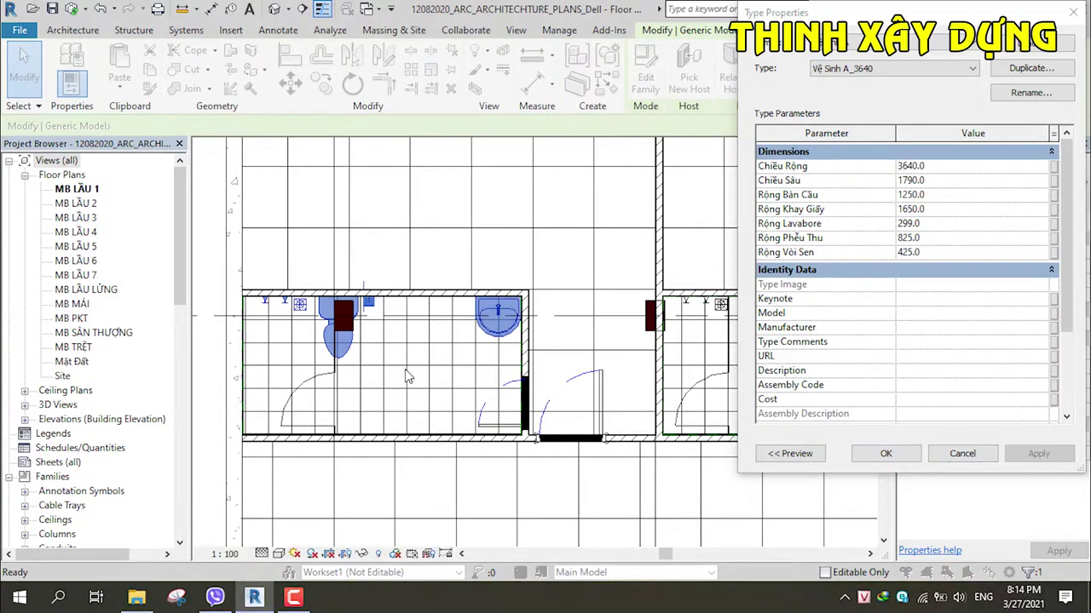
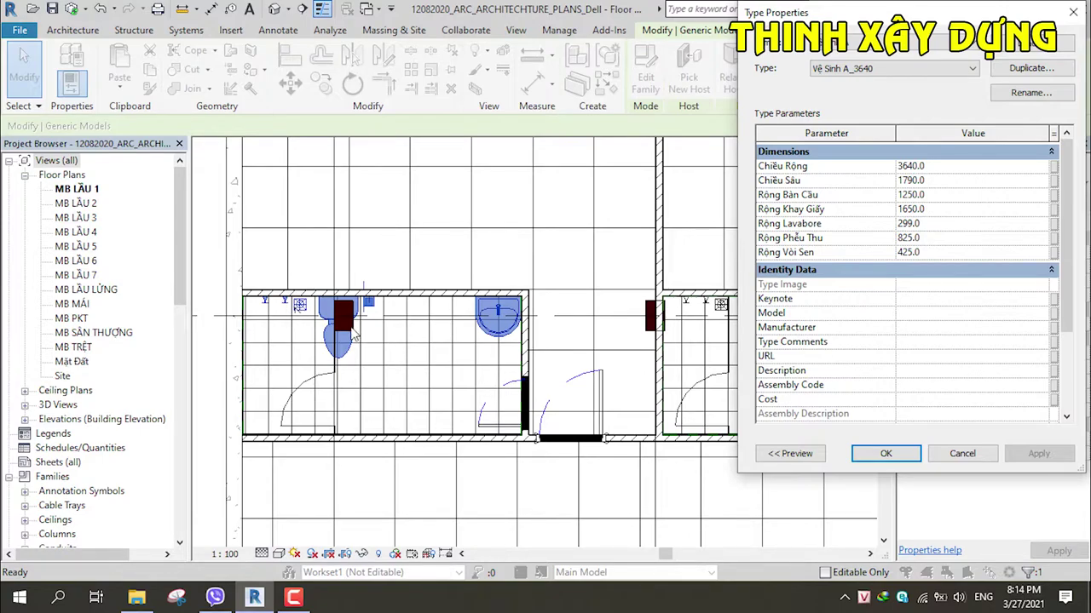
Step: Set Rộng Vòi Sen to 600, Rộng Bàn Cầu to 2000 and Rộng Khay Giấy to 2400, applying each edit
click(935, 253)
text(600)
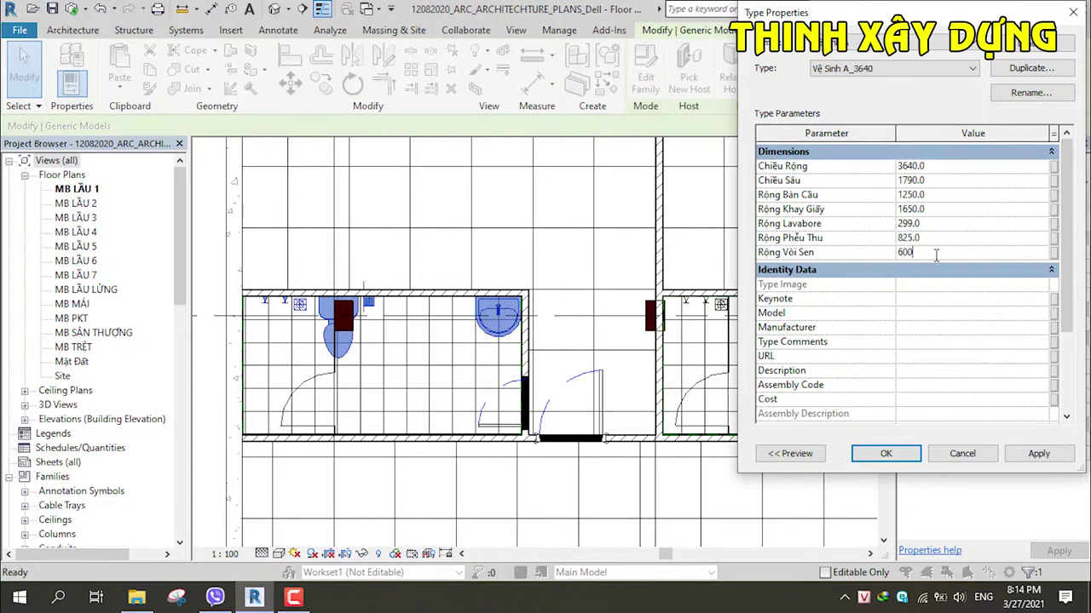
key(Return)
click(1027, 454)
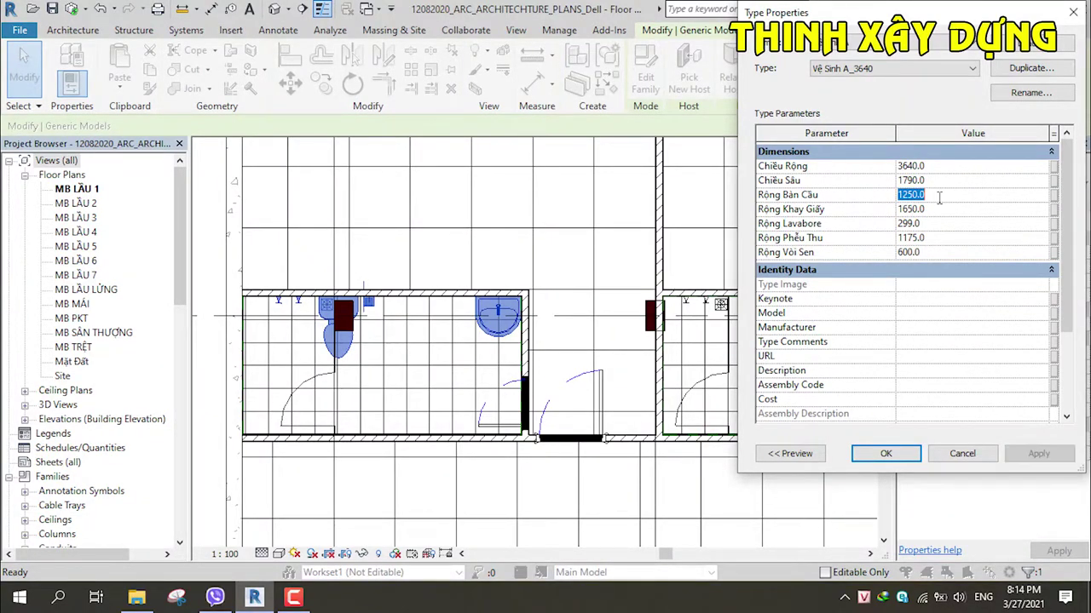
click(934, 198)
text(1700)
key(Return)
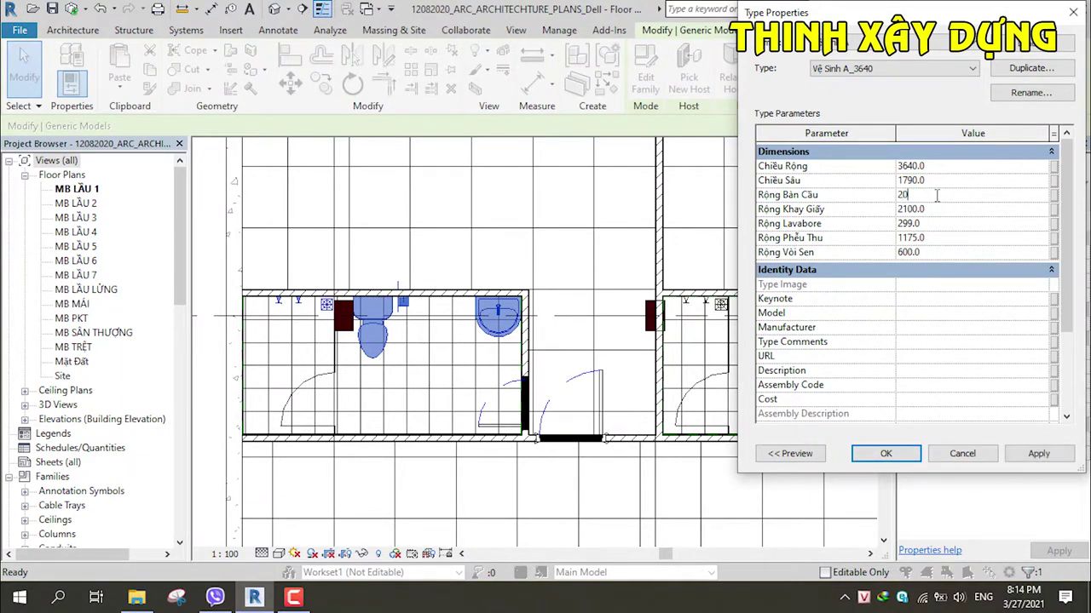
click(1038, 456)
click(1038, 455)
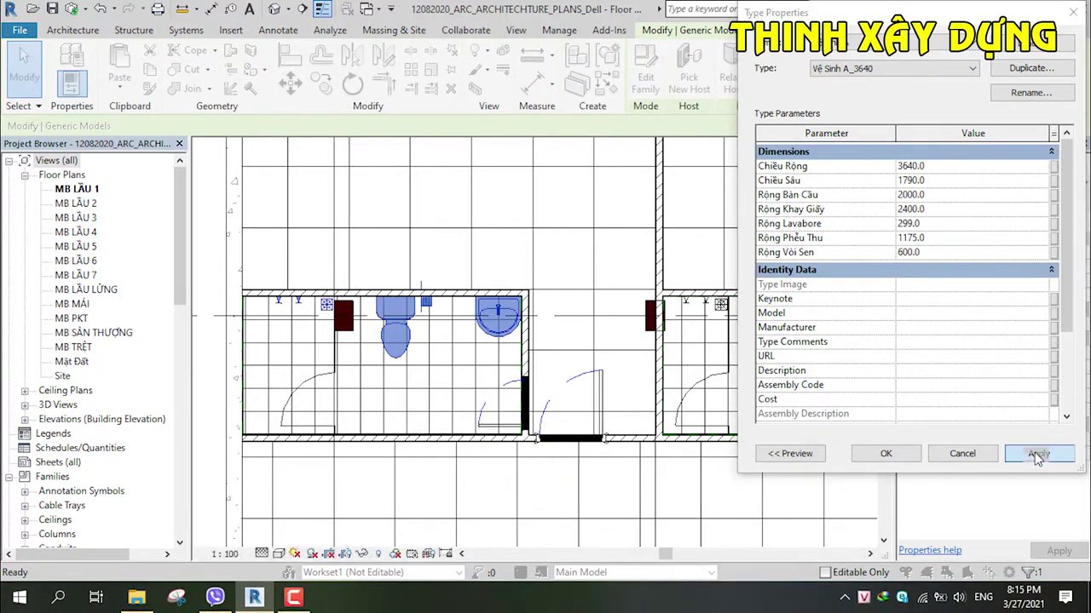
click(417, 330)
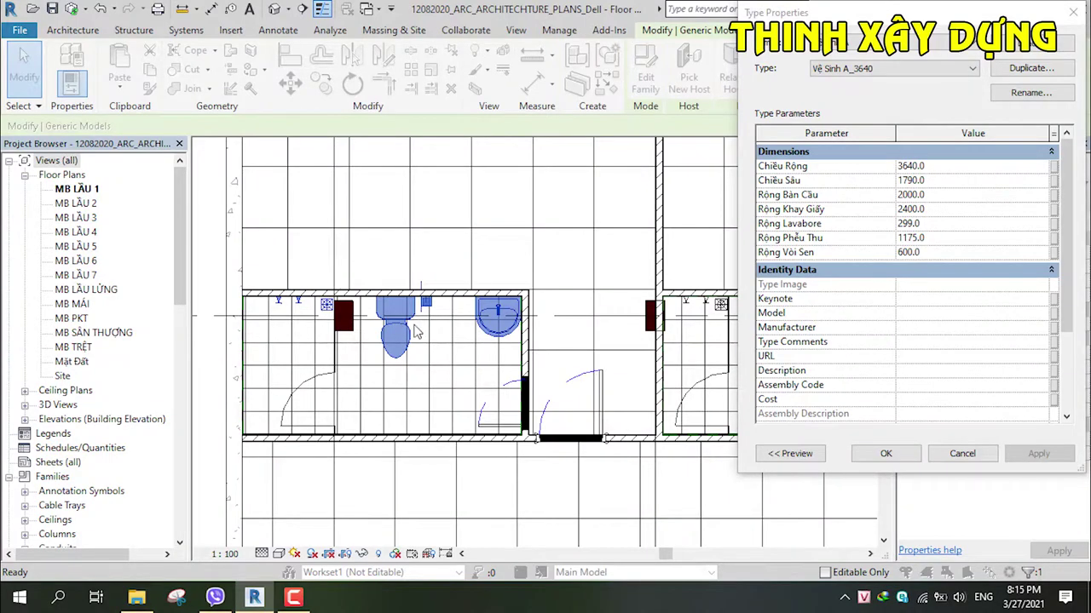
Step: Set Rộng Lavabore to 500, apply it and accept the type changes
click(948, 225)
text(500)
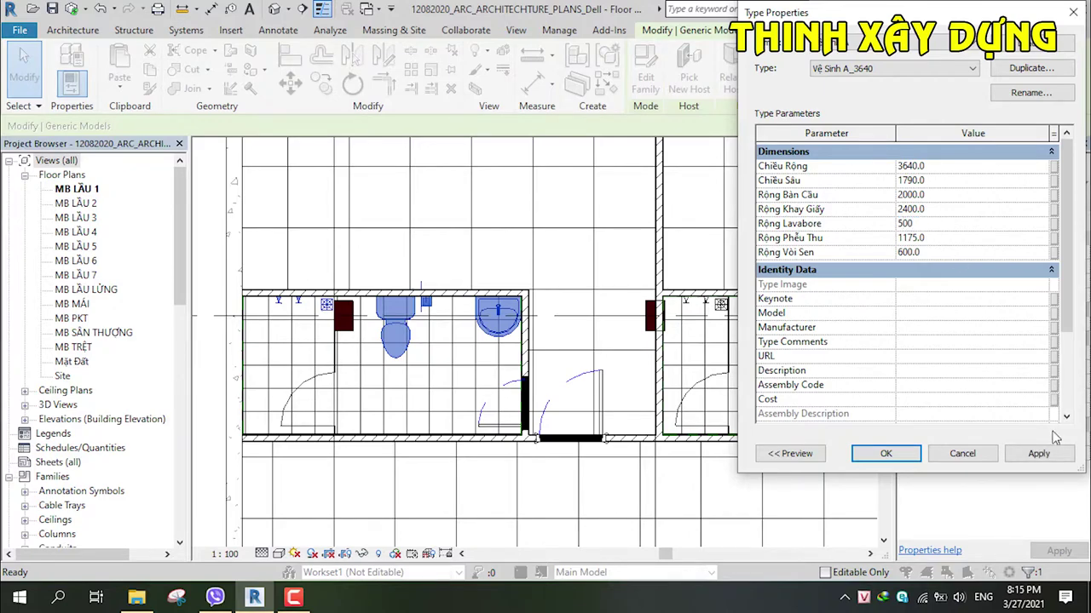
click(1039, 455)
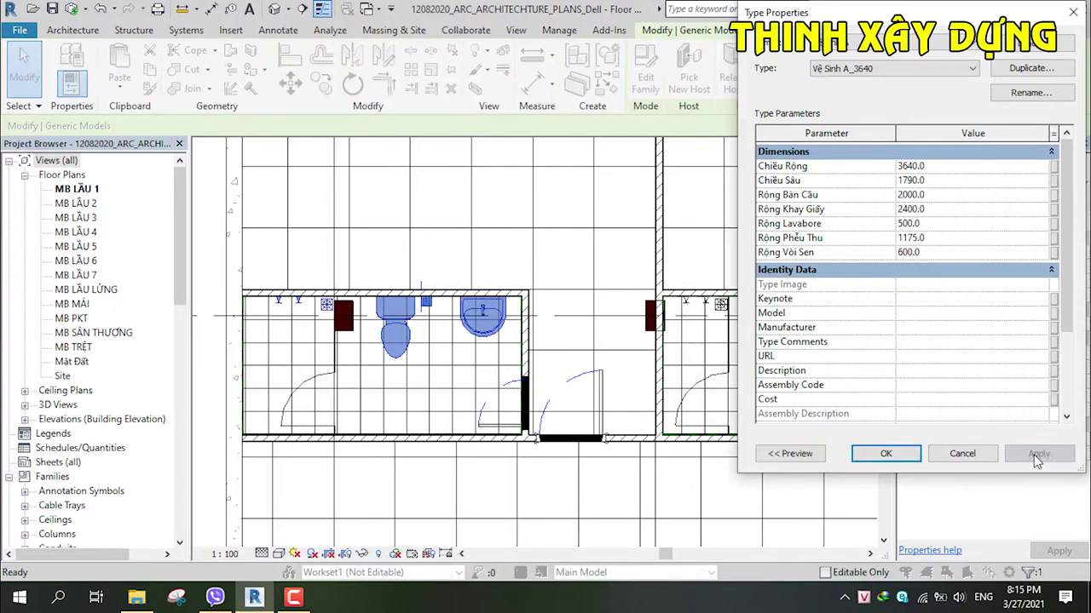
click(861, 458)
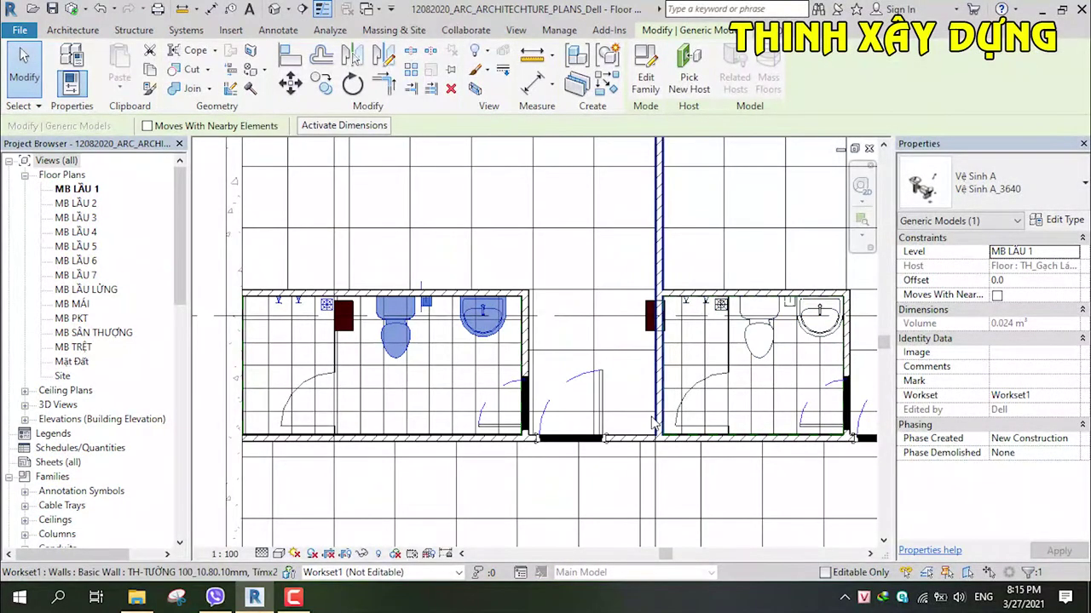
Step: Synchronize the model with central and confirm
middle_drag(634, 420, 655, 396)
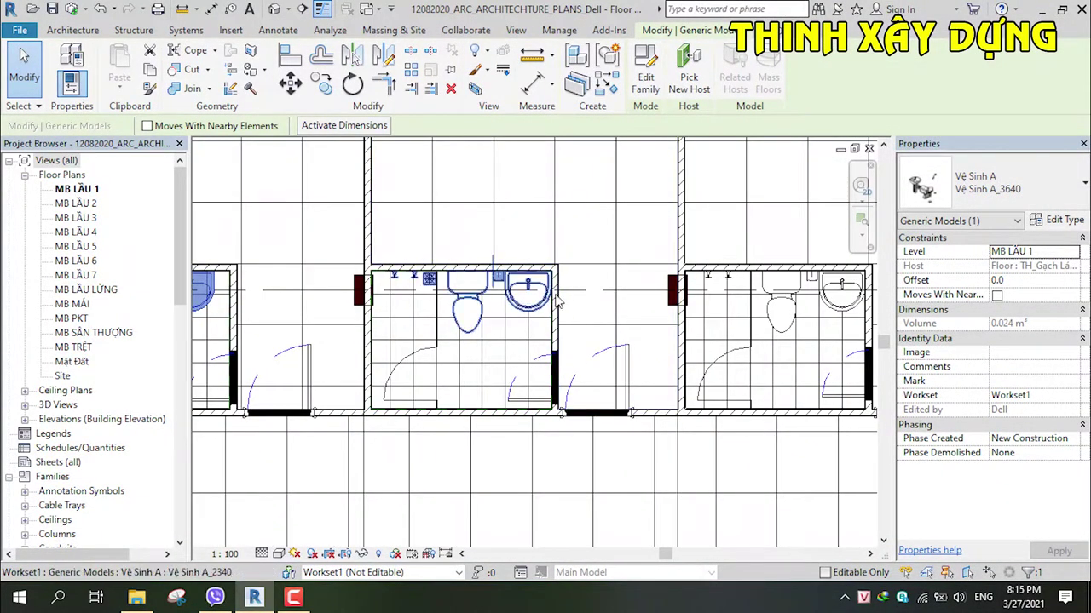
scroll(492, 300, down, 2)
click(72, 10)
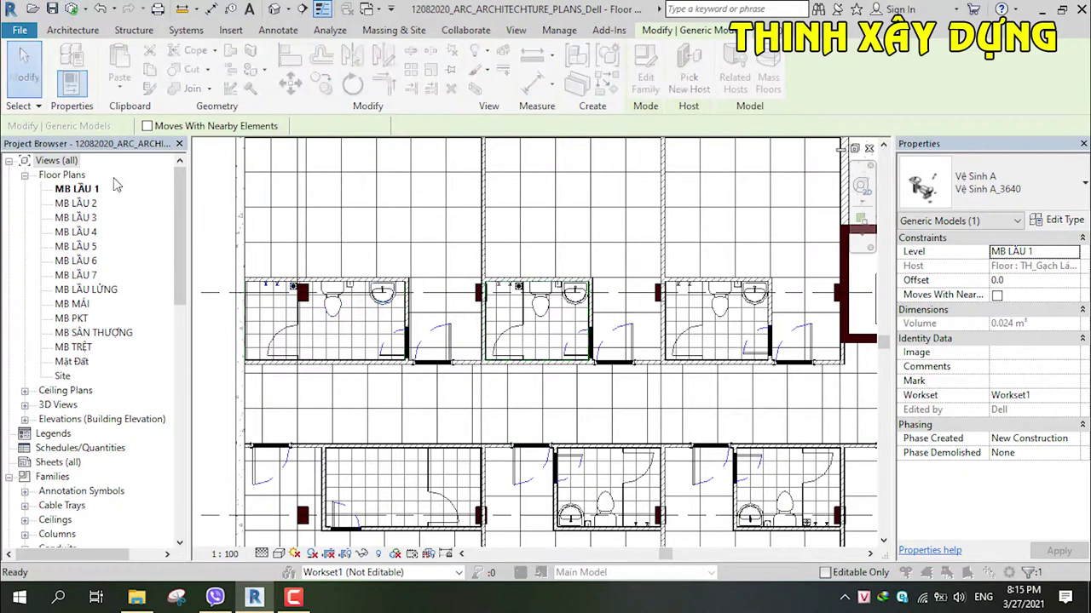
click(530, 398)
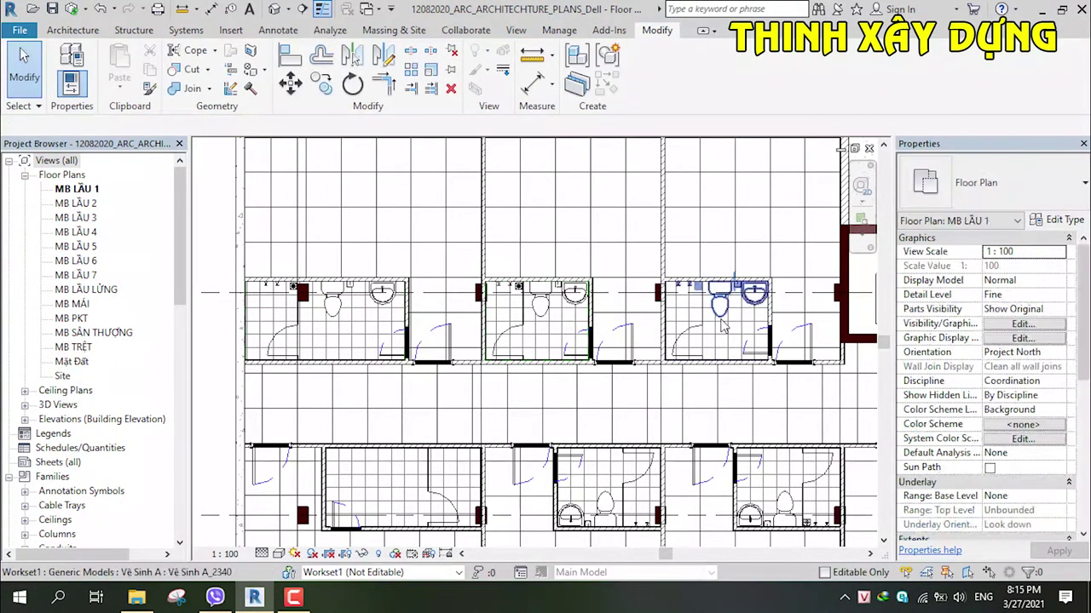
Step: Copy the restroom's fixture set from the wall corner into the neighbouring restroom
scroll(546, 350, up, 3)
scroll(546, 350, up, 2)
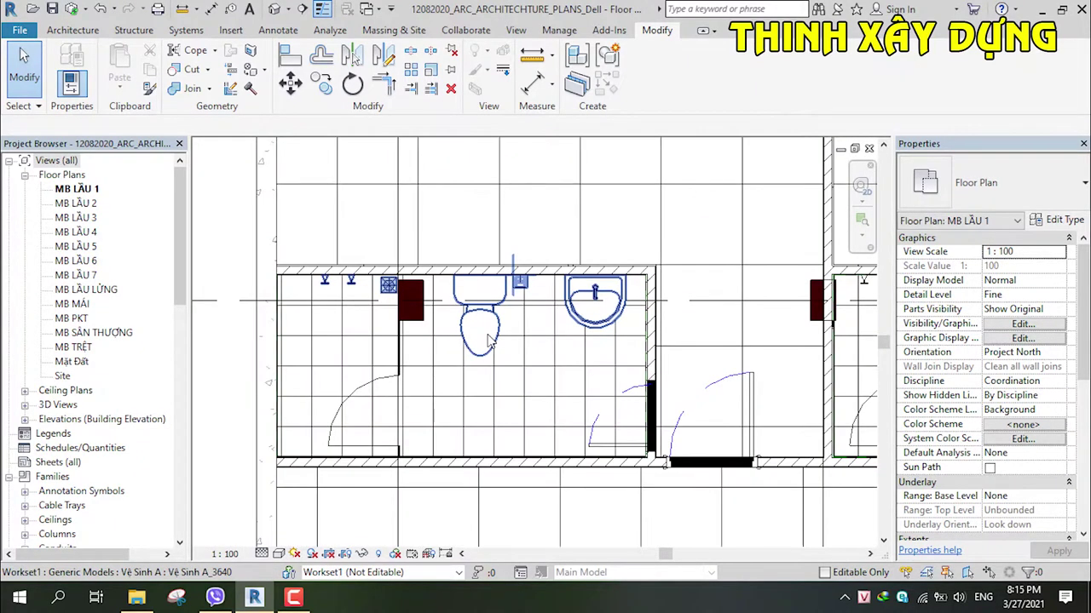
click(497, 341)
key(c)
scroll(286, 264, up, 2)
scroll(285, 264, up, 3)
click(285, 260)
scroll(645, 378, down, 3)
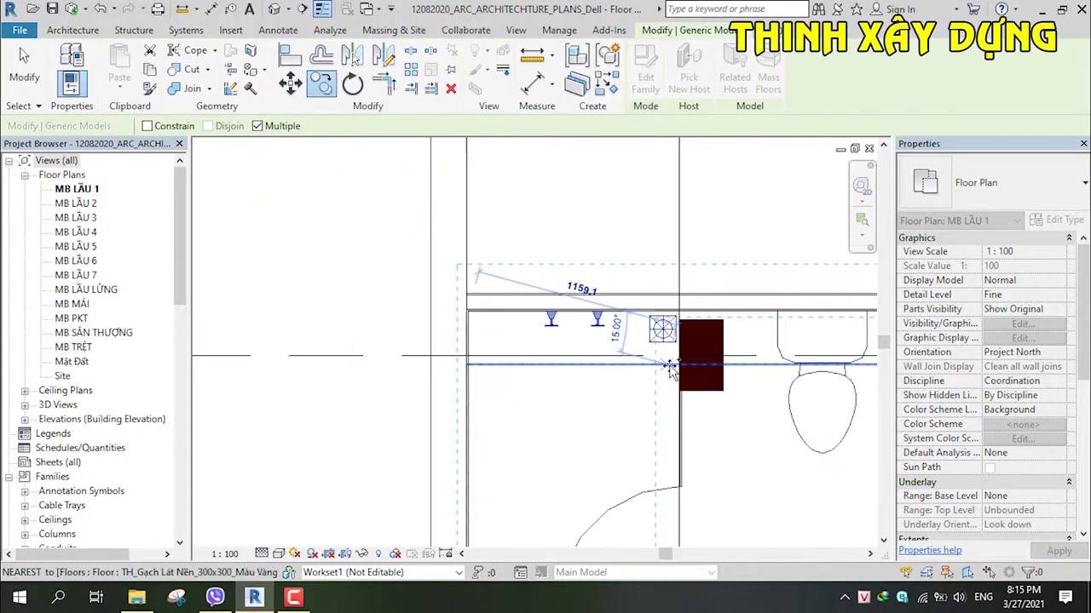
scroll(652, 356, down, 2)
scroll(652, 356, down, 2)
scroll(771, 287, up, 2)
middle_drag(771, 287, 511, 312)
scroll(662, 352, up, 1)
scroll(662, 351, up, 1)
scroll(638, 319, up, 1)
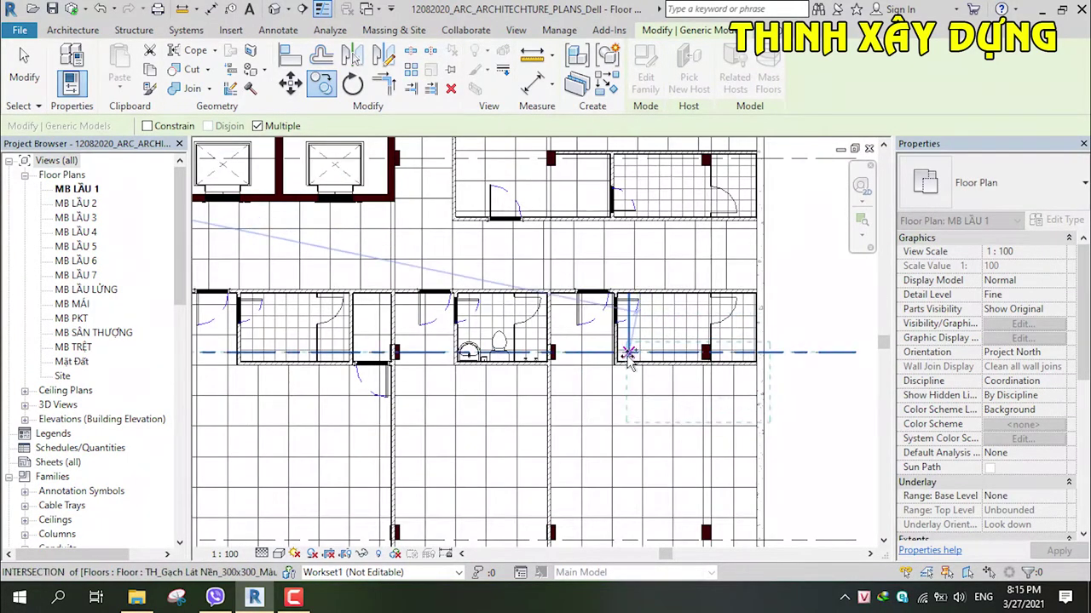
scroll(628, 349, up, 1)
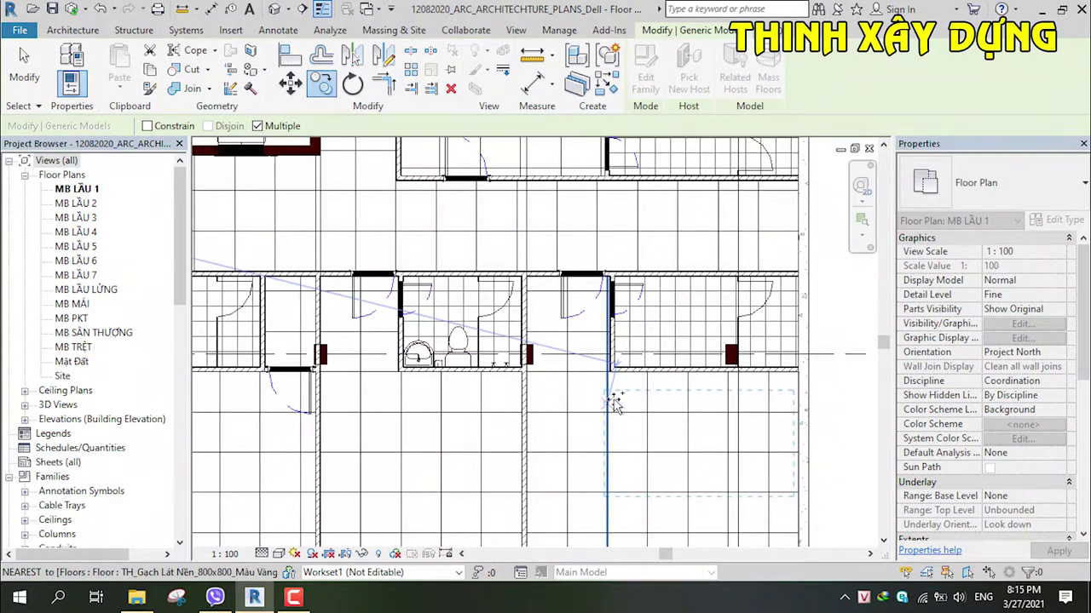
click(641, 408)
key(Escape)
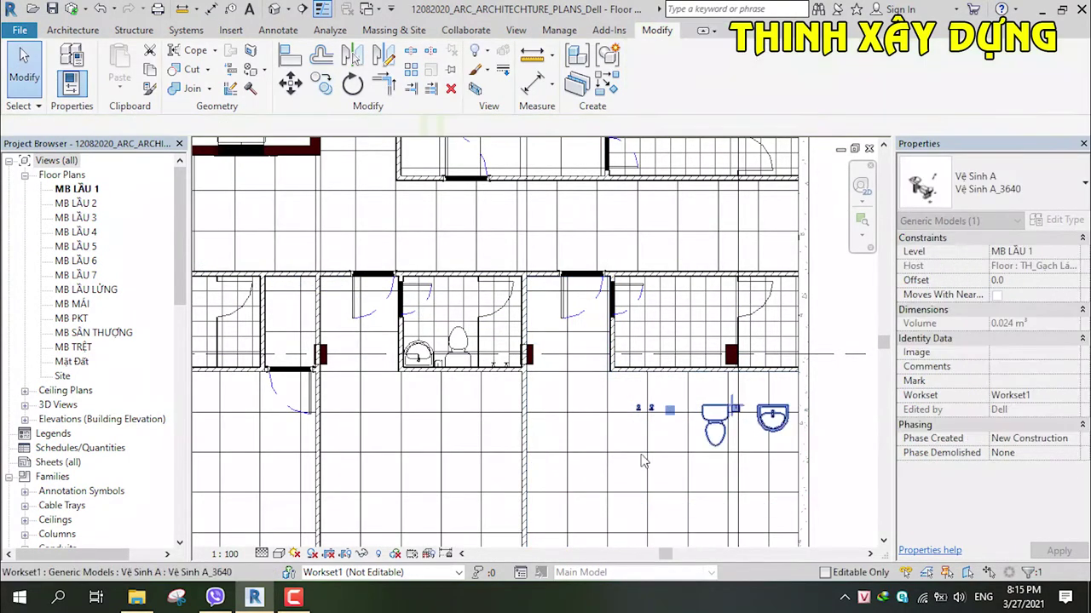
key(Escape)
Step: Undo two edits on the copied fixture set, then move it (MV) against the restroom wall
click(714, 441)
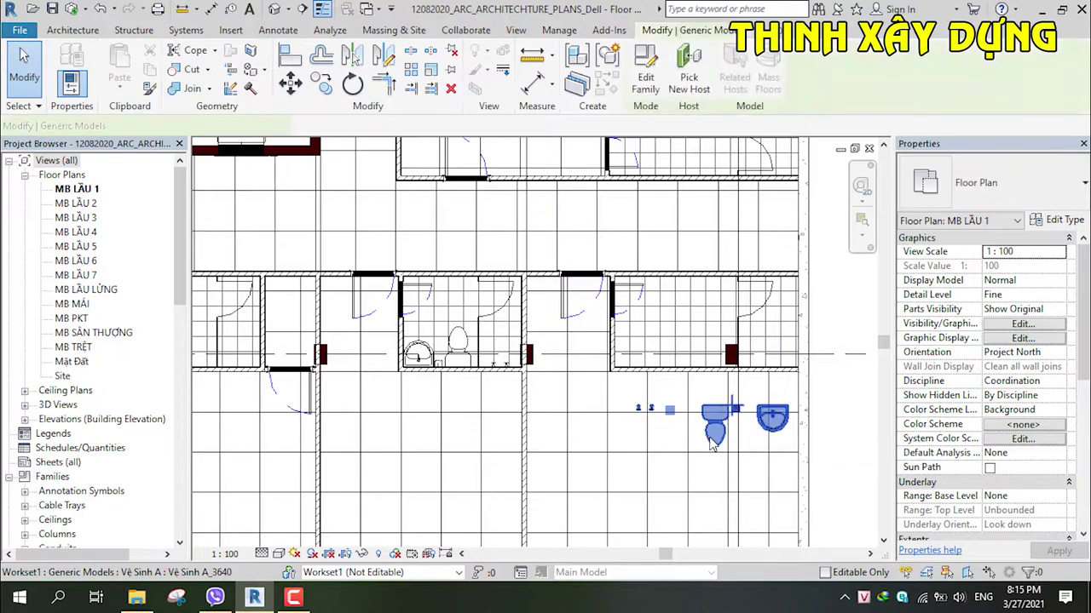
key(ctrl+z)
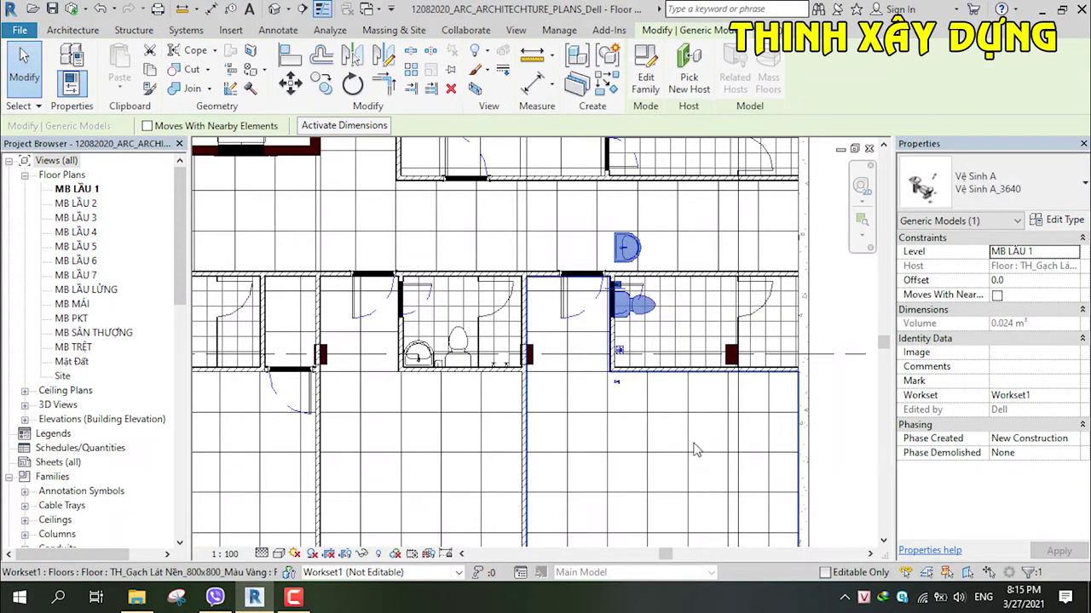
key(ctrl+z)
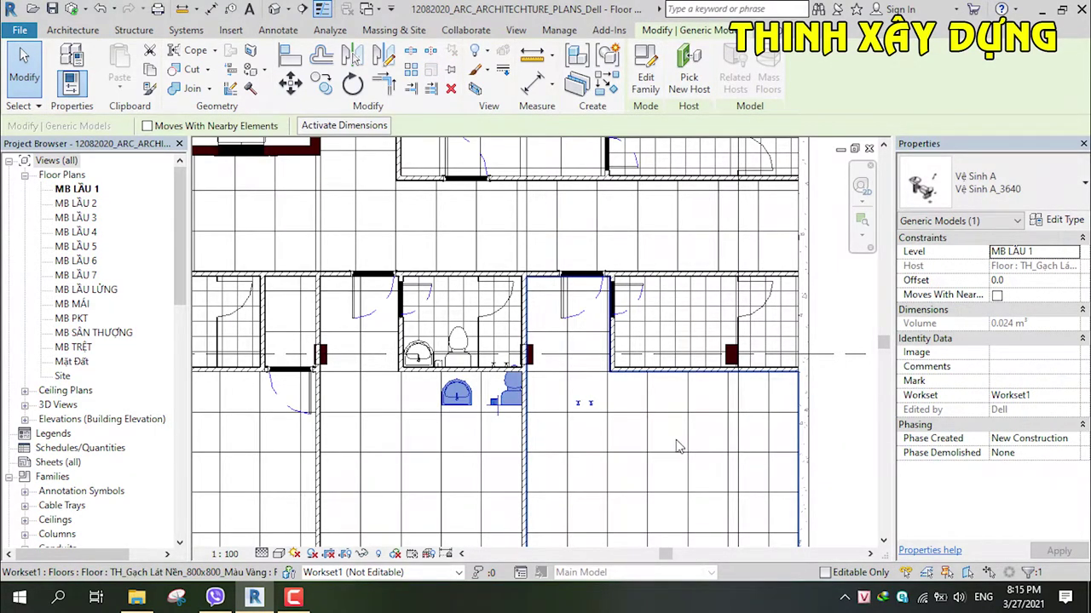
click(621, 439)
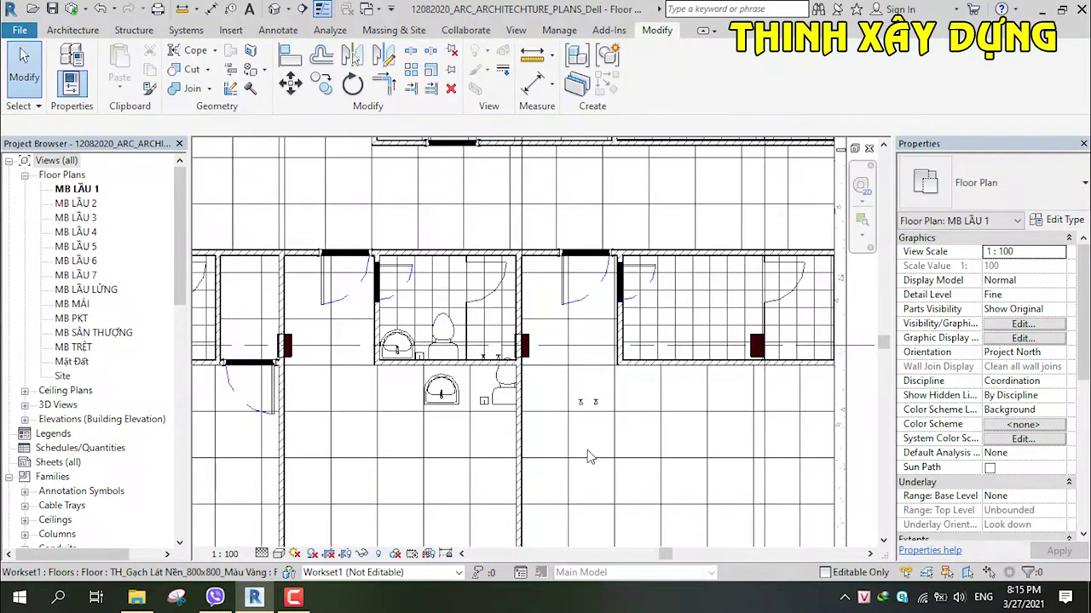
click(584, 405)
scroll(585, 406, up, 1)
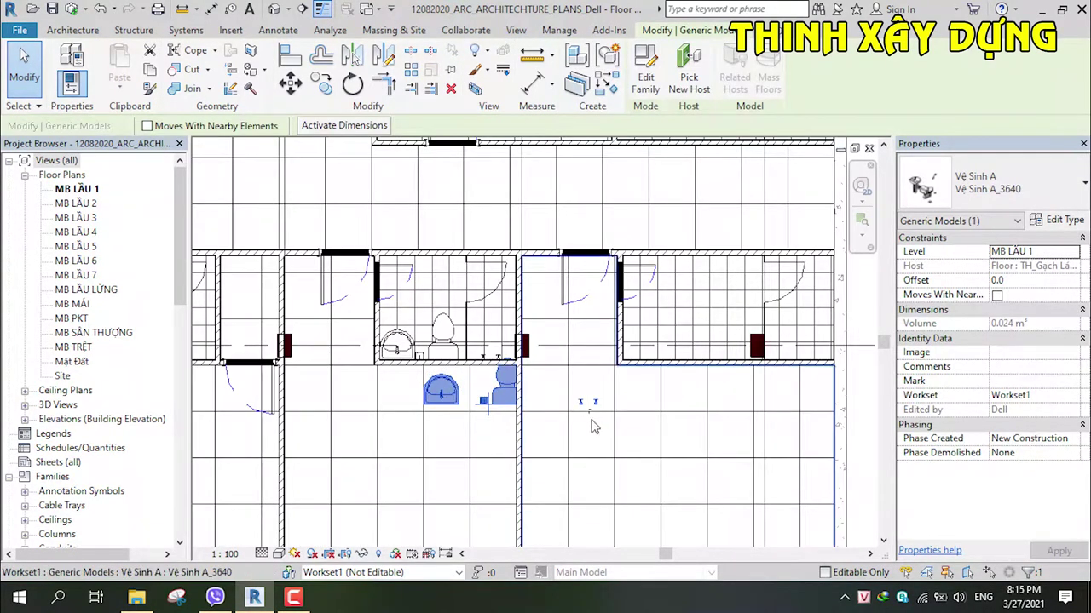
key(m)
key(v)
scroll(597, 407, up, 2)
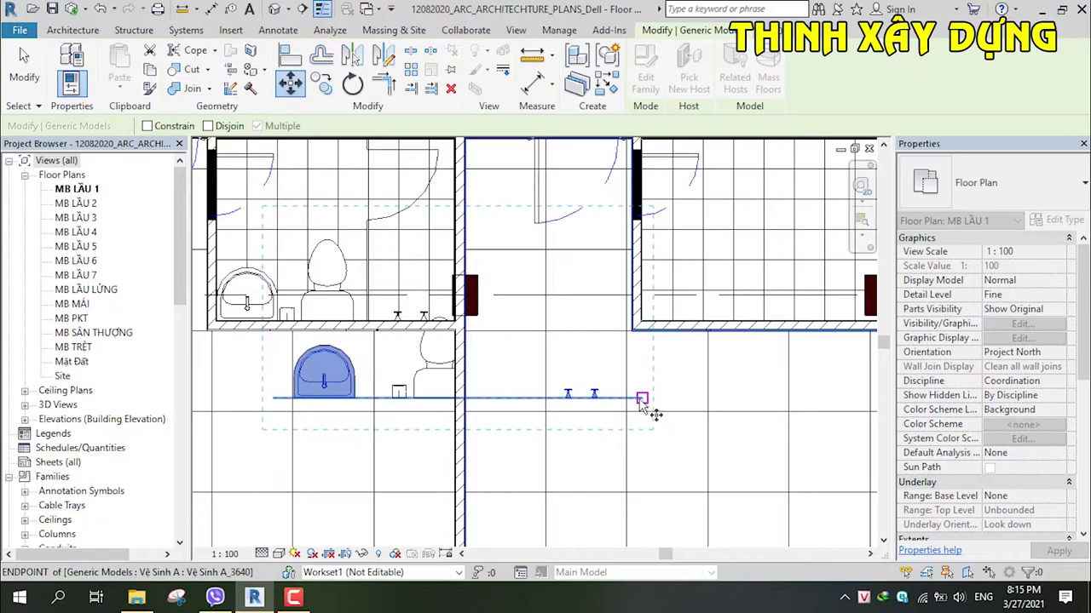
scroll(599, 406, down, 2)
scroll(598, 405, up, 1)
scroll(689, 456, up, 2)
scroll(657, 353, up, 2)
scroll(652, 354, up, 1)
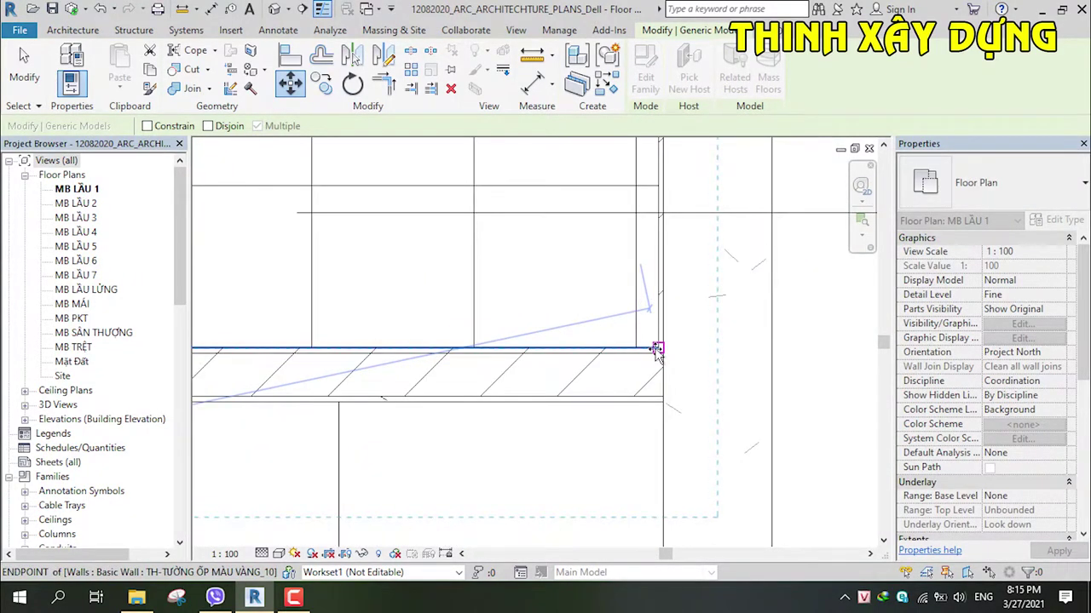
click(656, 349)
Step: Check the placed fixtures and reselect the set
scroll(501, 396, down, 3)
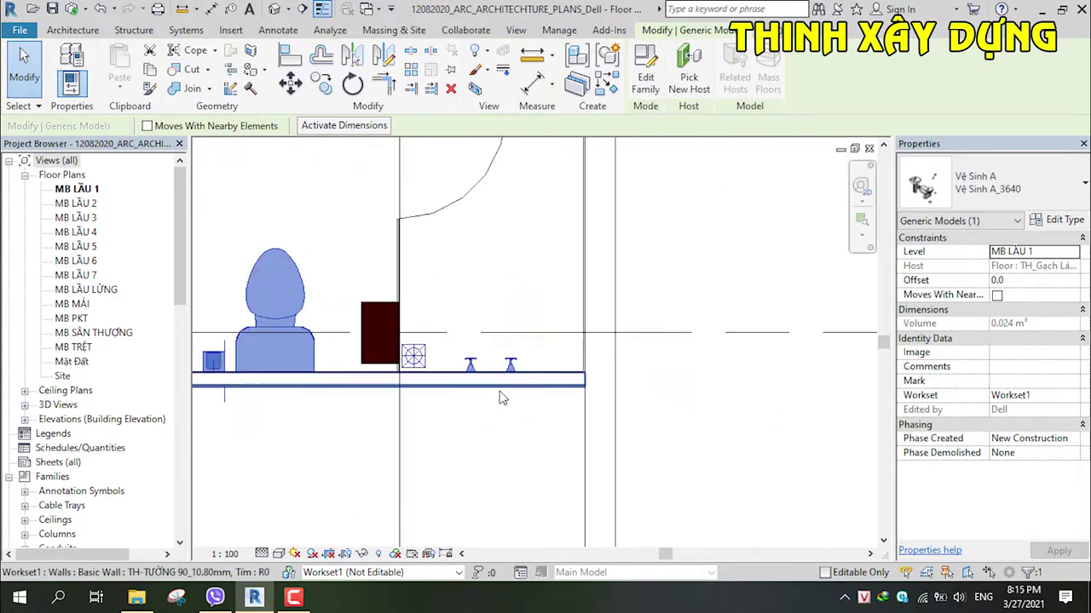
middle_drag(501, 396, 756, 409)
scroll(669, 430, down, 2)
click(669, 430)
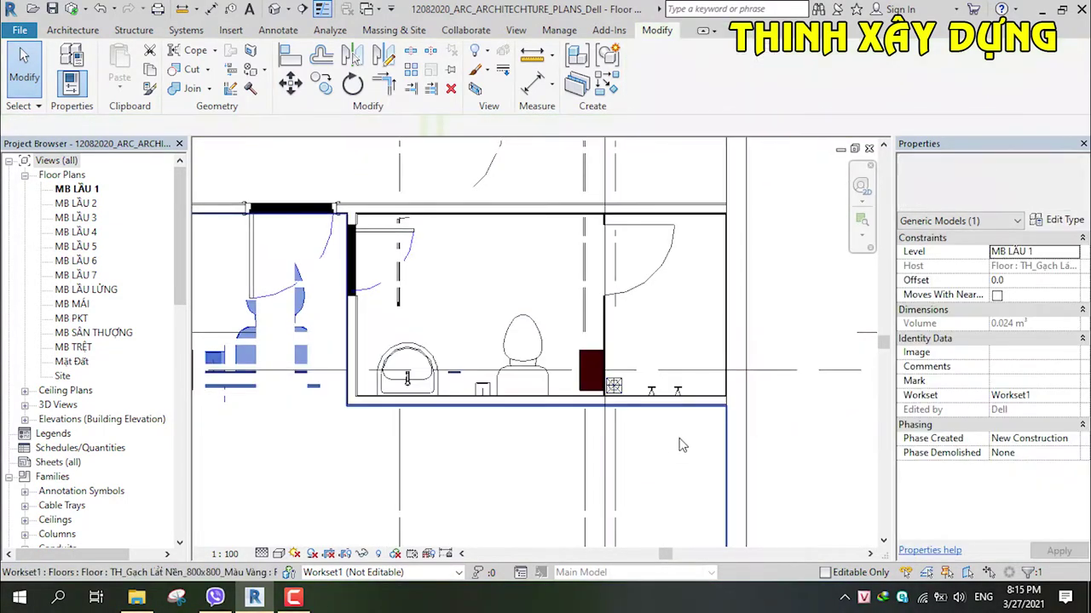
scroll(650, 409, up, 2)
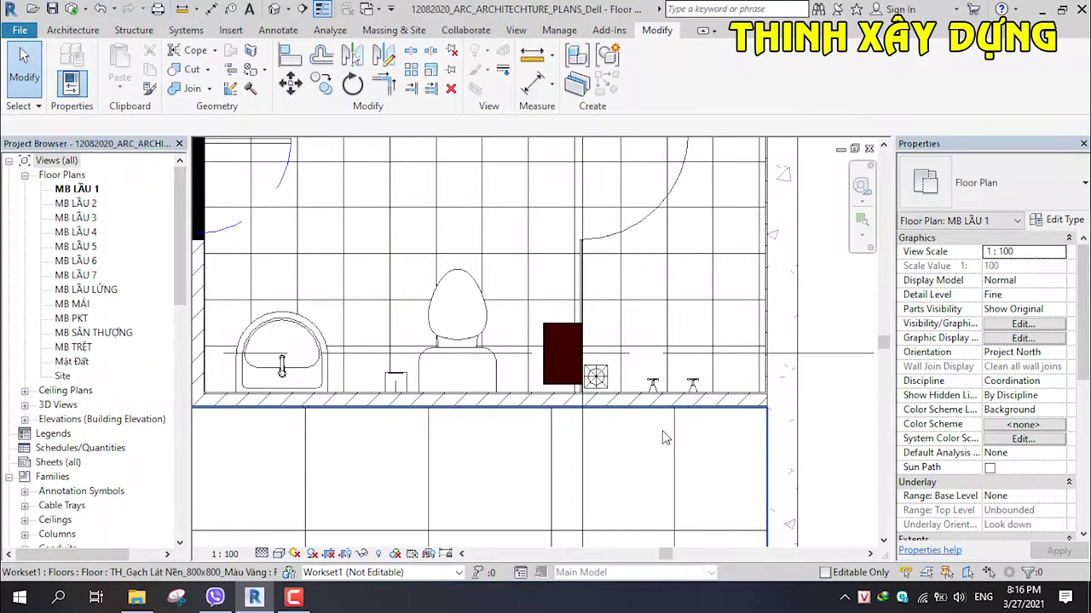
click(602, 380)
scroll(852, 277, down, 2)
text(-30)
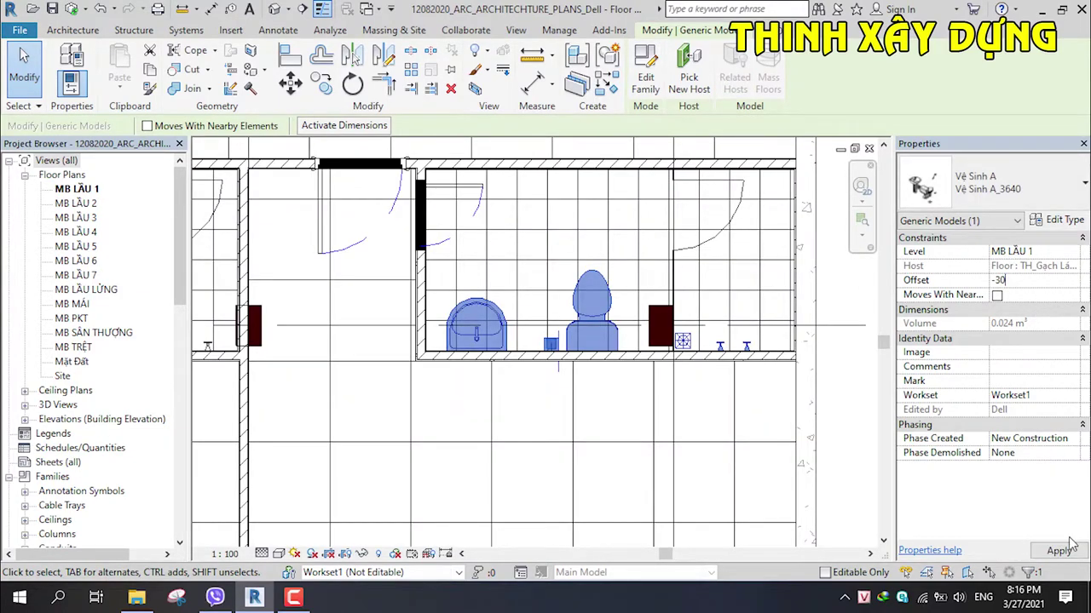
Step: Select all visible Vệ Sinh A instances and apply a -30 offset
key(Return)
scroll(767, 383, down, 1)
scroll(740, 373, down, 2)
scroll(625, 368, up, 3)
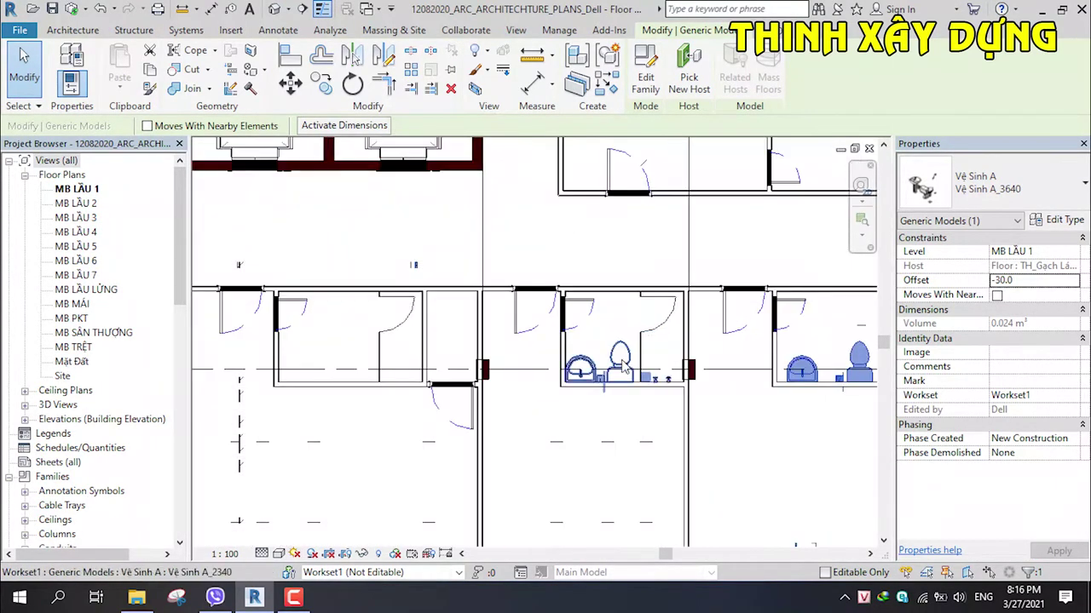
middle_drag(624, 443, 625, 368)
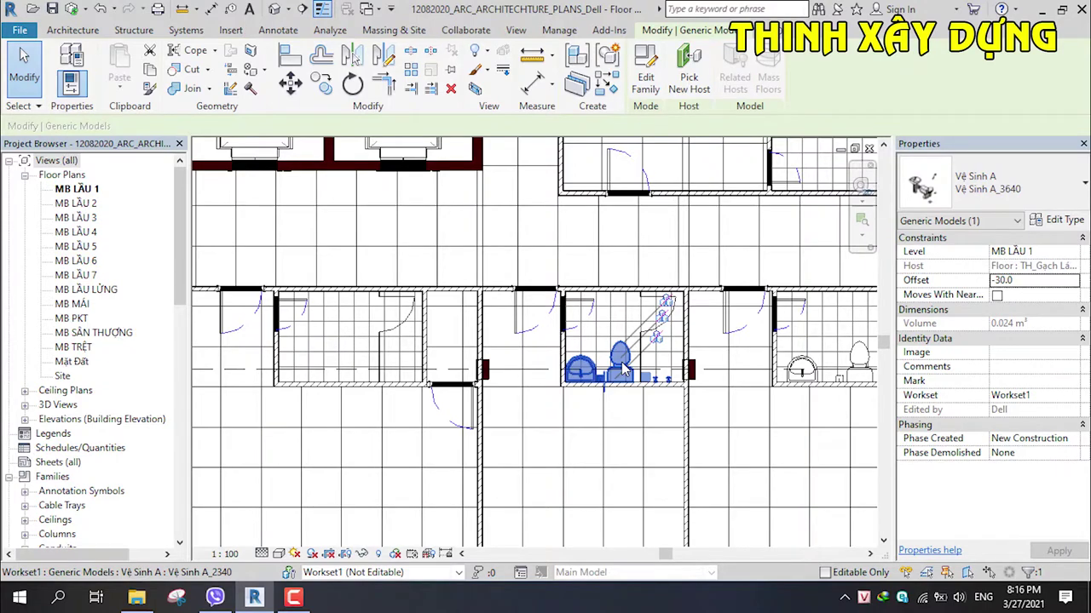
right_click(625, 368)
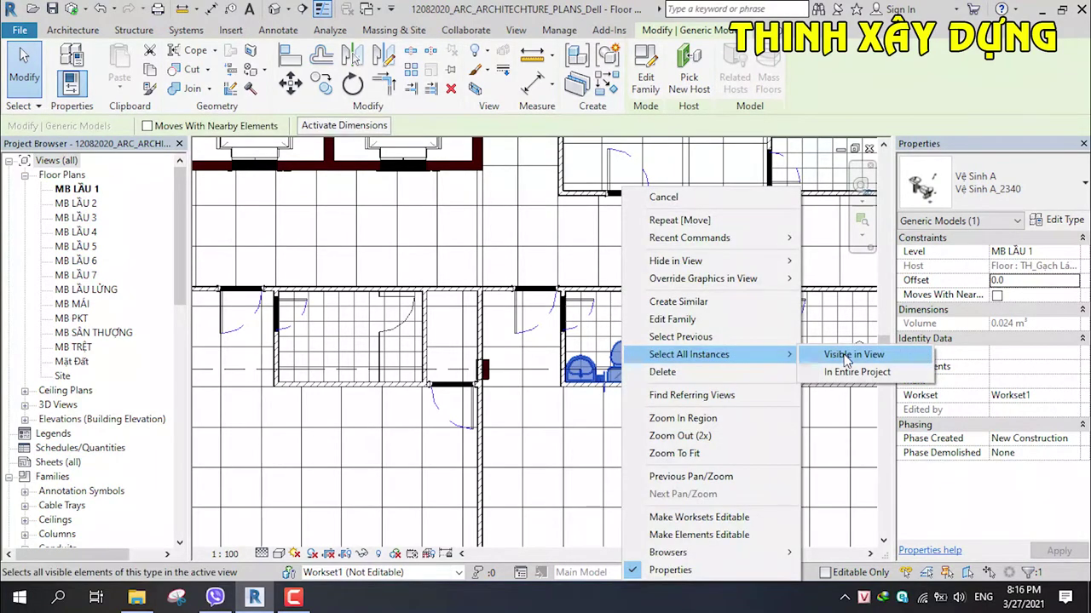
click(846, 355)
mouse_move(689, 354)
right_click(625, 366)
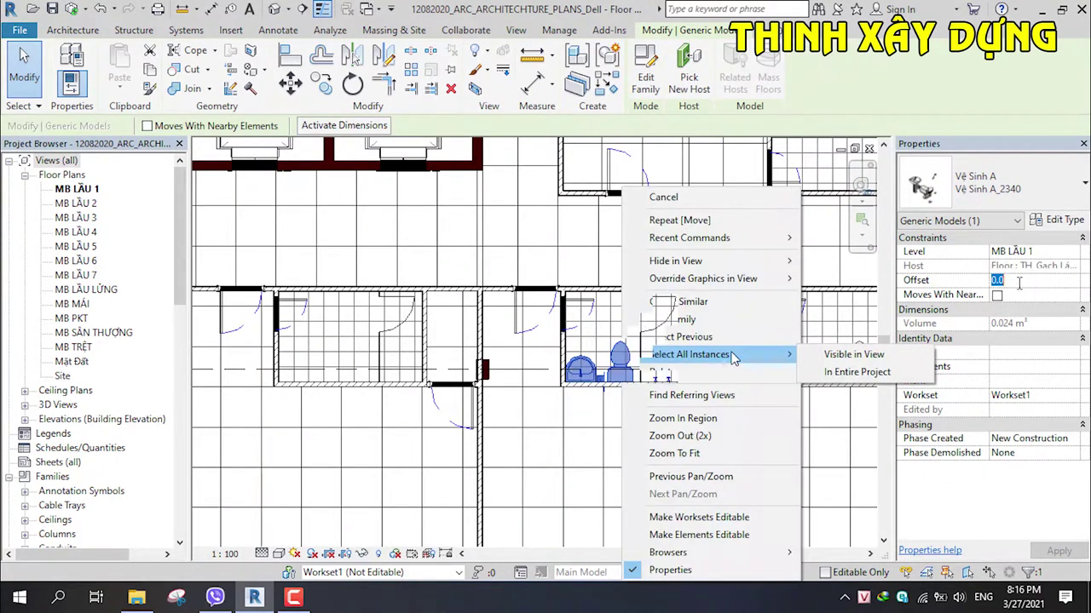
click(853, 354)
text(-30)
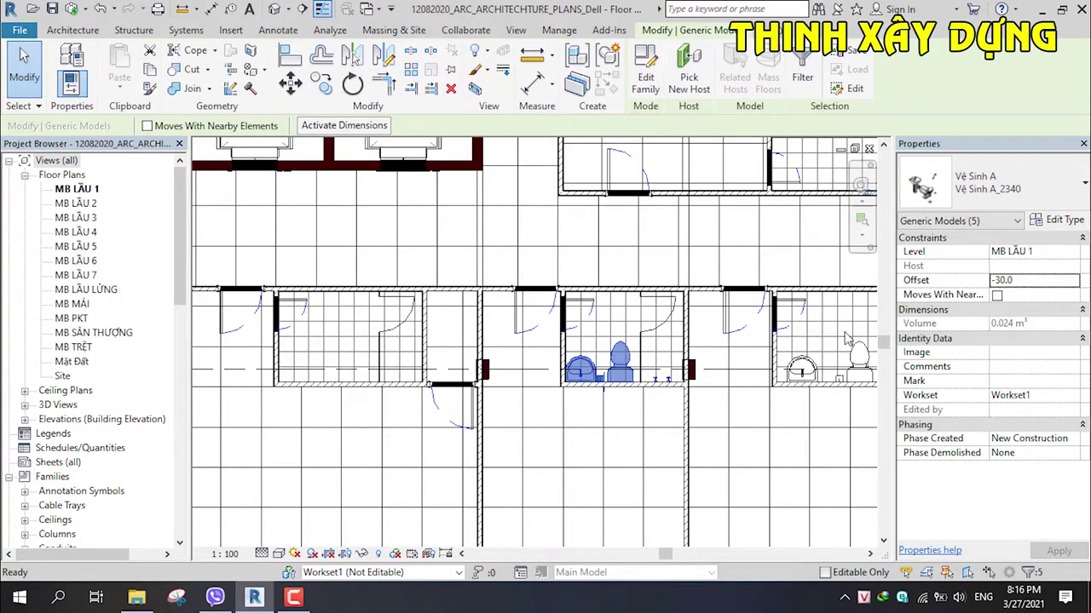
click(1059, 552)
scroll(858, 471, down, 3)
scroll(859, 472, down, 2)
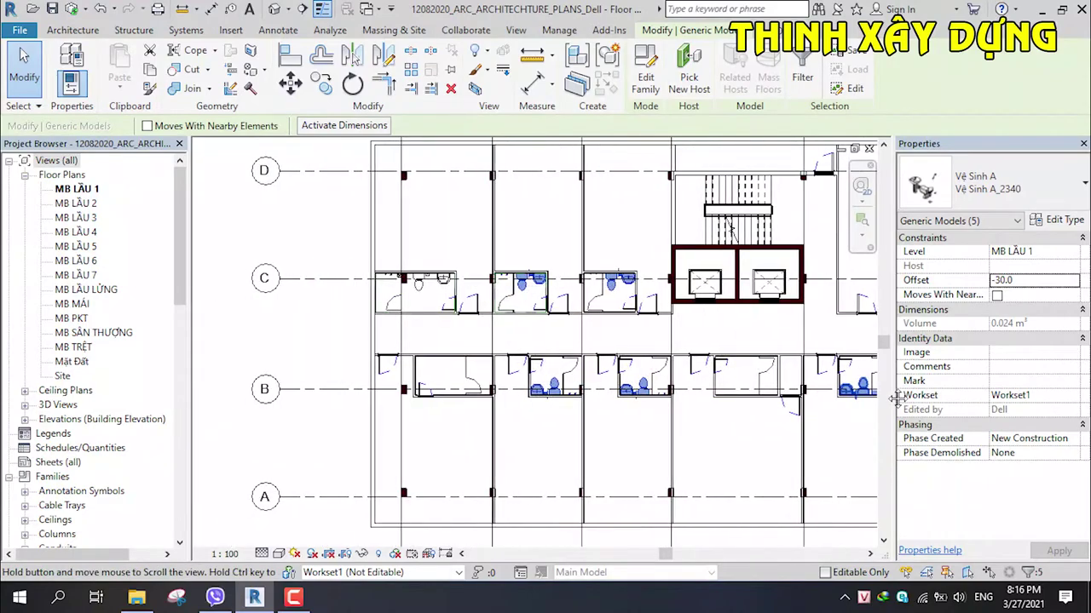
key(Escape)
scroll(424, 299, up, 1)
Step: Set the toilet near grid C to an offset of -30 and apply it
click(418, 277)
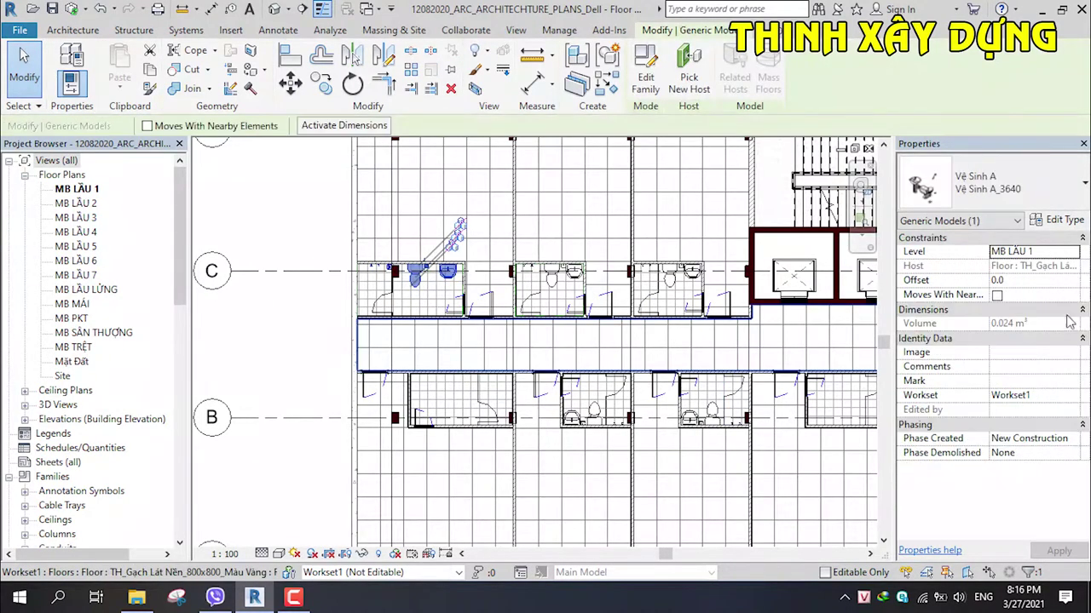
click(1029, 280)
text(-30)
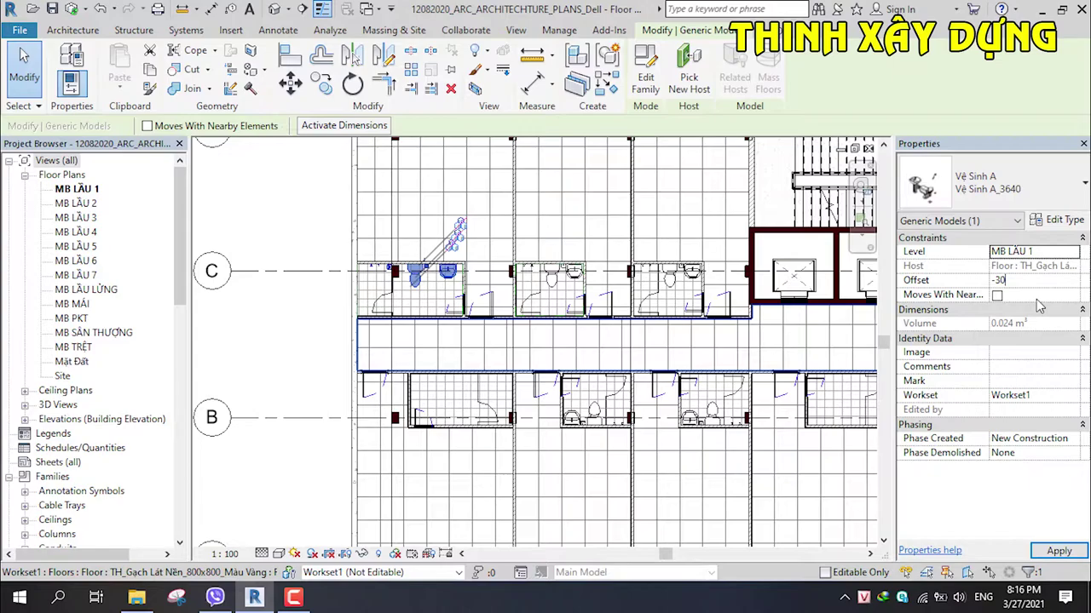
key(Return)
click(1059, 551)
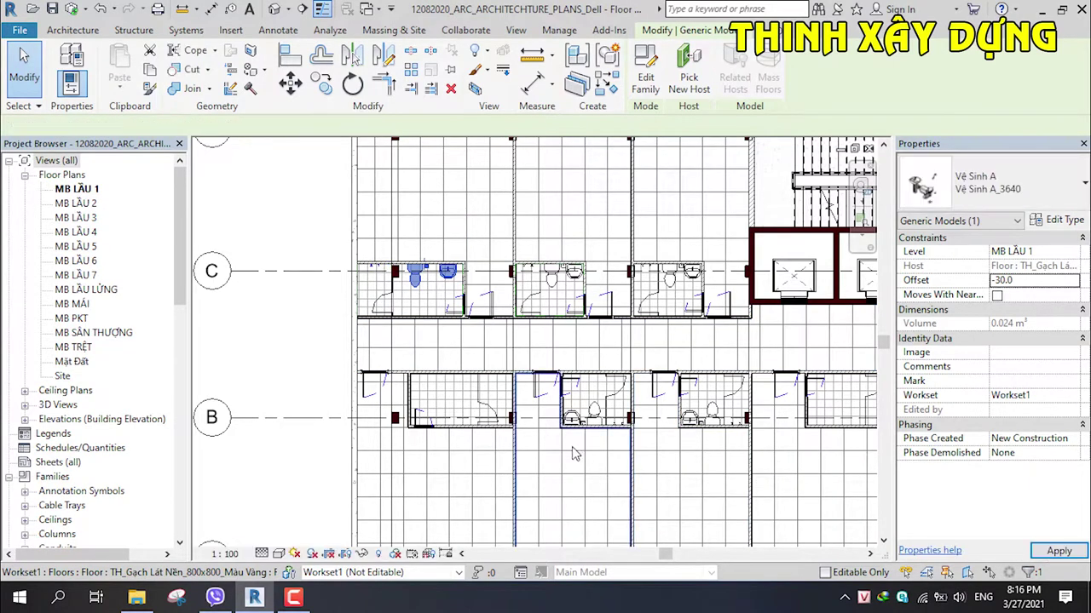
scroll(423, 296, down, 2)
scroll(424, 297, up, 3)
scroll(423, 296, up, 3)
key(Escape)
scroll(423, 296, up, 1)
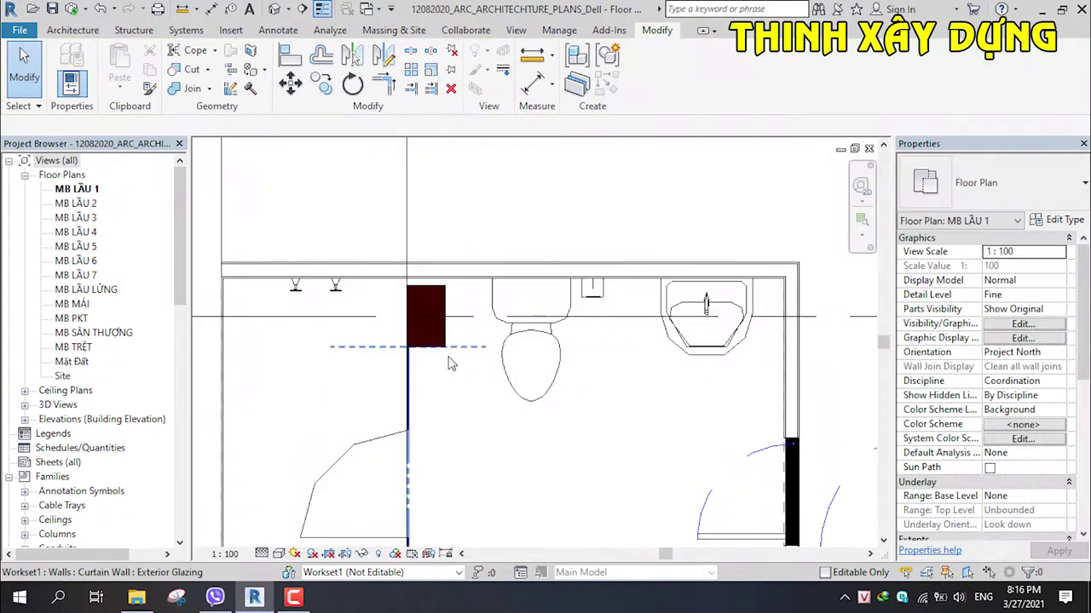
scroll(409, 306, down, 2)
scroll(388, 313, down, 1)
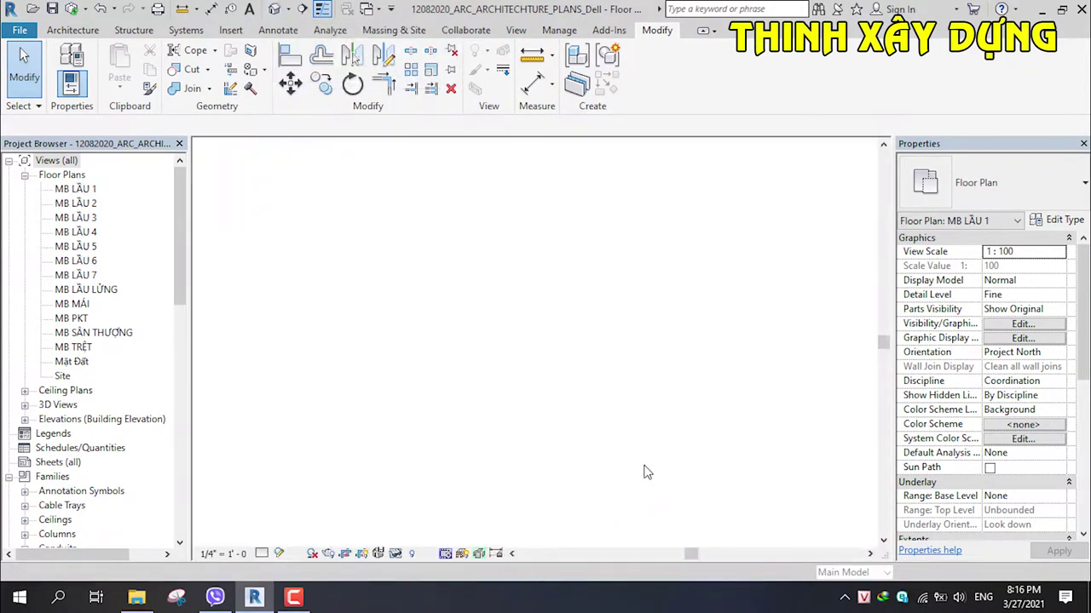
Step: On MB LẦU 1, draw a section across the restroom and open the section view
click(815, 223)
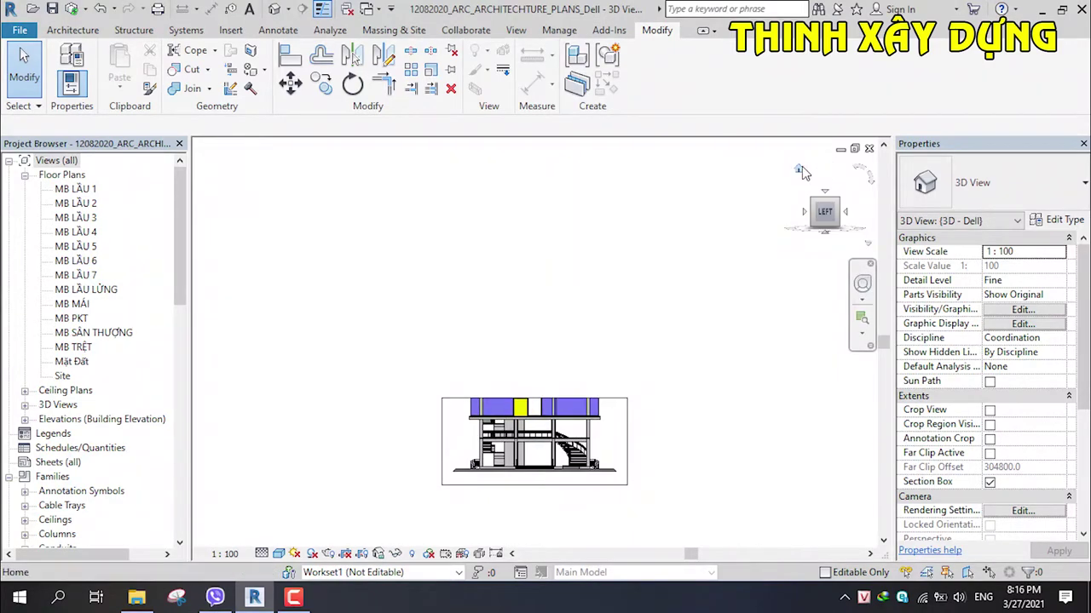
double_click(75, 188)
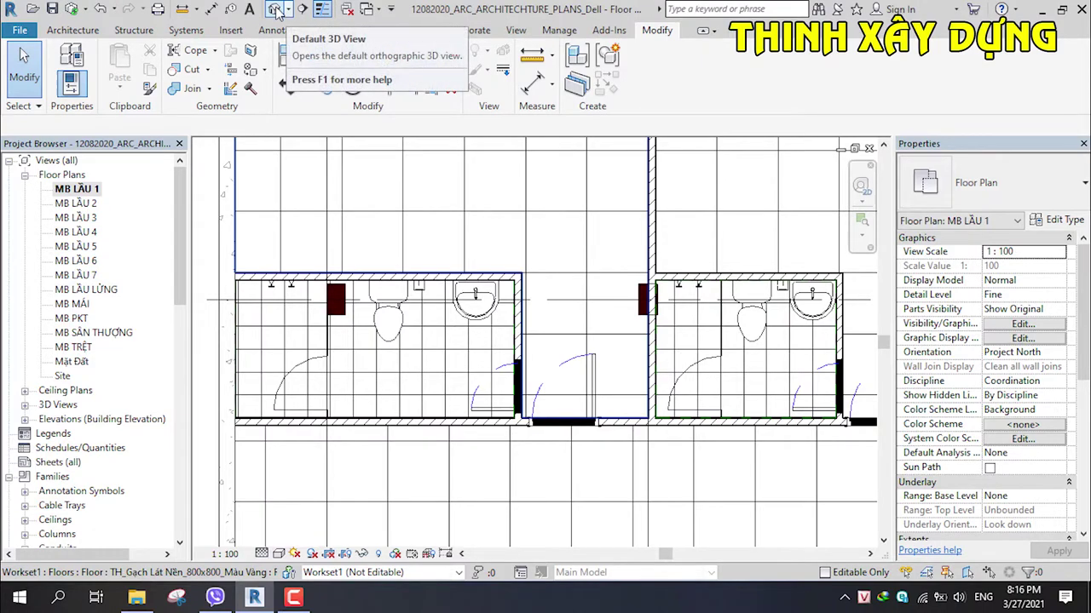
click(302, 8)
scroll(419, 368, down, 3)
scroll(419, 368, up, 3)
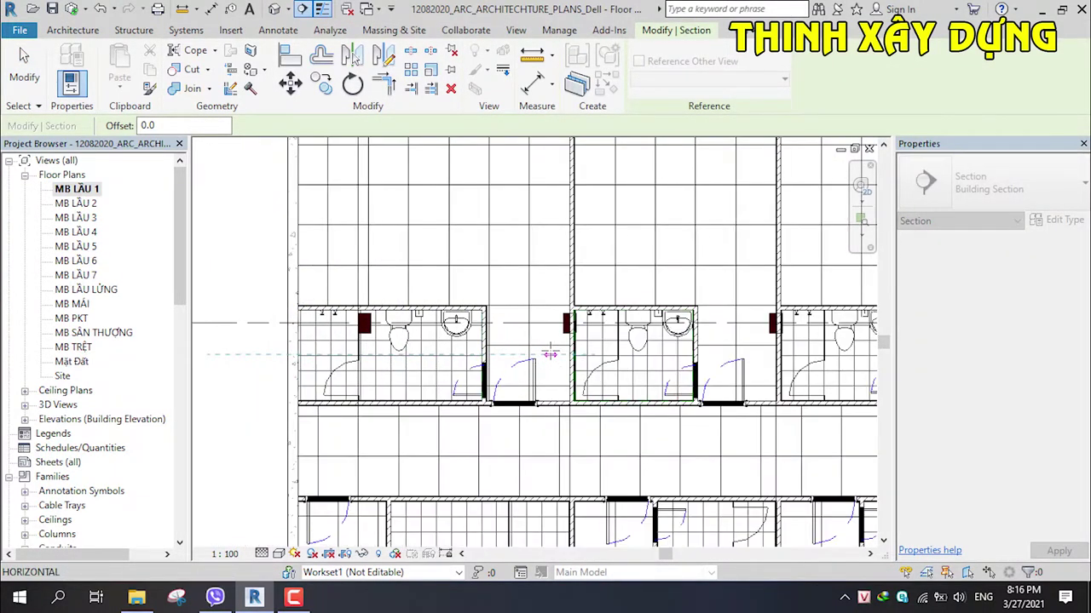
click(550, 354)
right_click(549, 358)
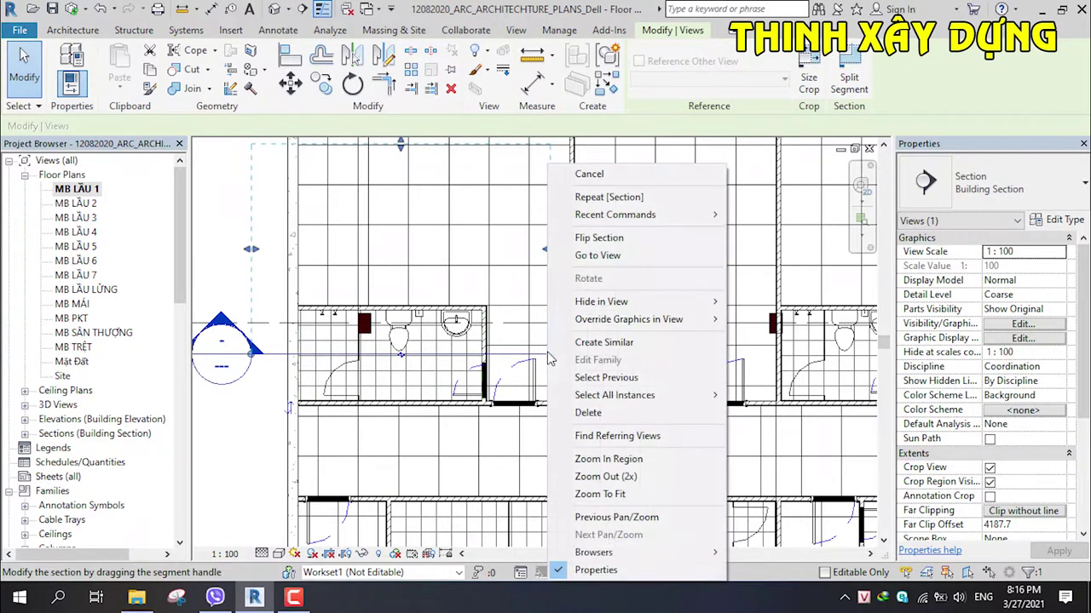
click(590, 254)
scroll(535, 360, up, 3)
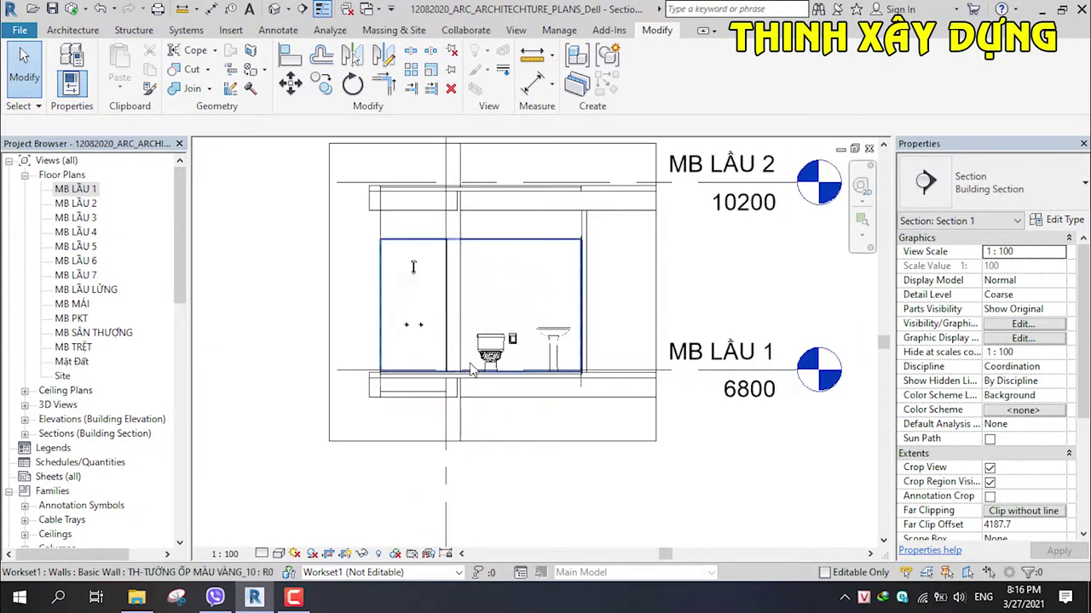
scroll(535, 359, up, 3)
Step: Set the toilet's Offset to 0.0 in the section view and apply it
click(535, 360)
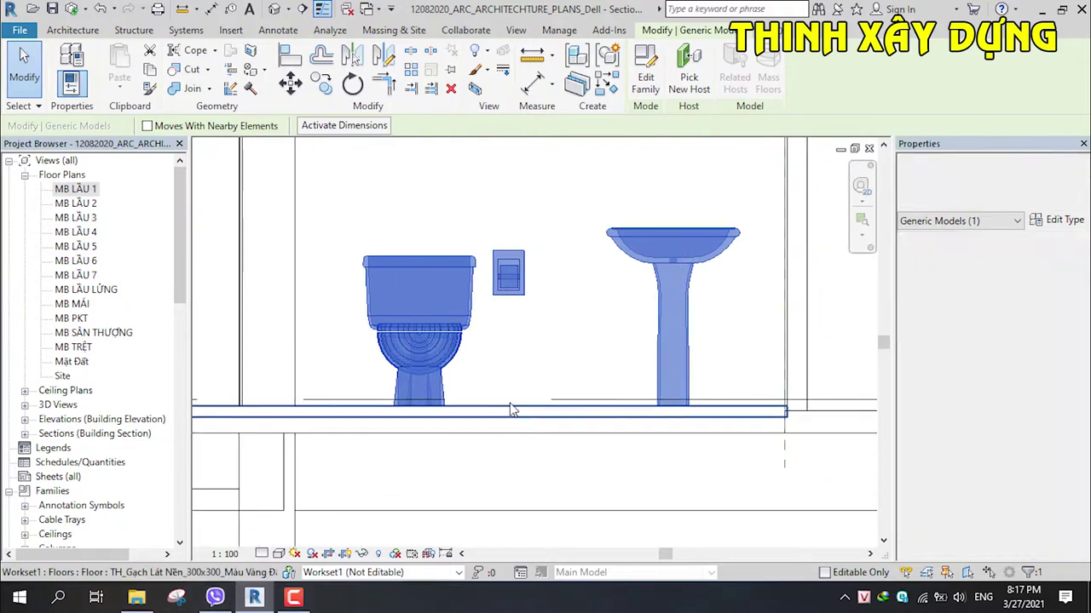
middle_drag(812, 443, 699, 448)
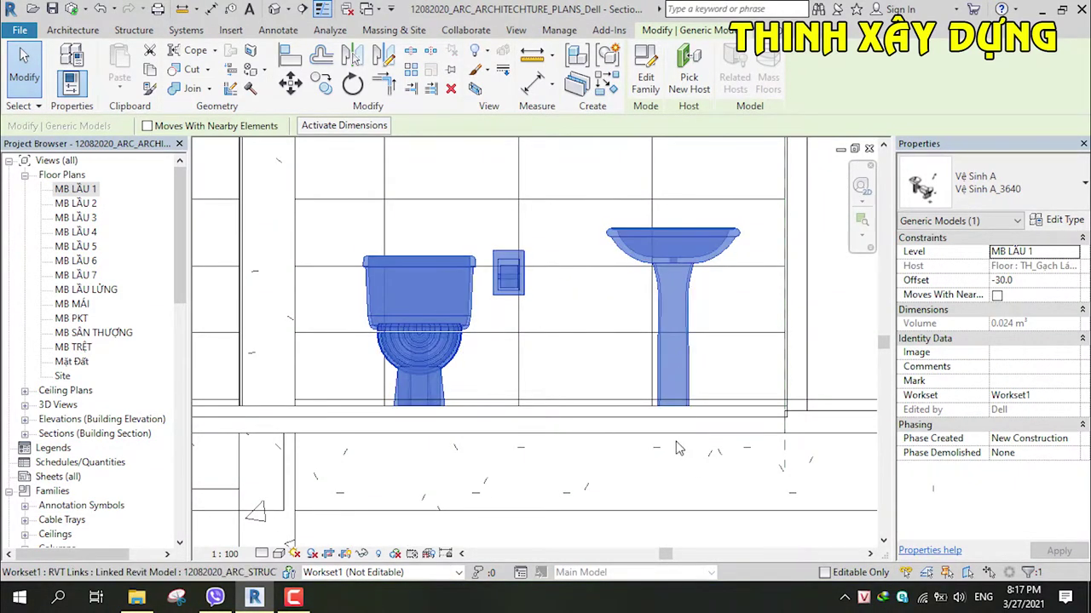
scroll(730, 412, down, 2)
mouse_move(729, 412)
middle_down()
mouse_move(647, 367)
mouse_move(508, 370)
middle_up()
scroll(588, 375, up, 4)
scroll(509, 370, up, 2)
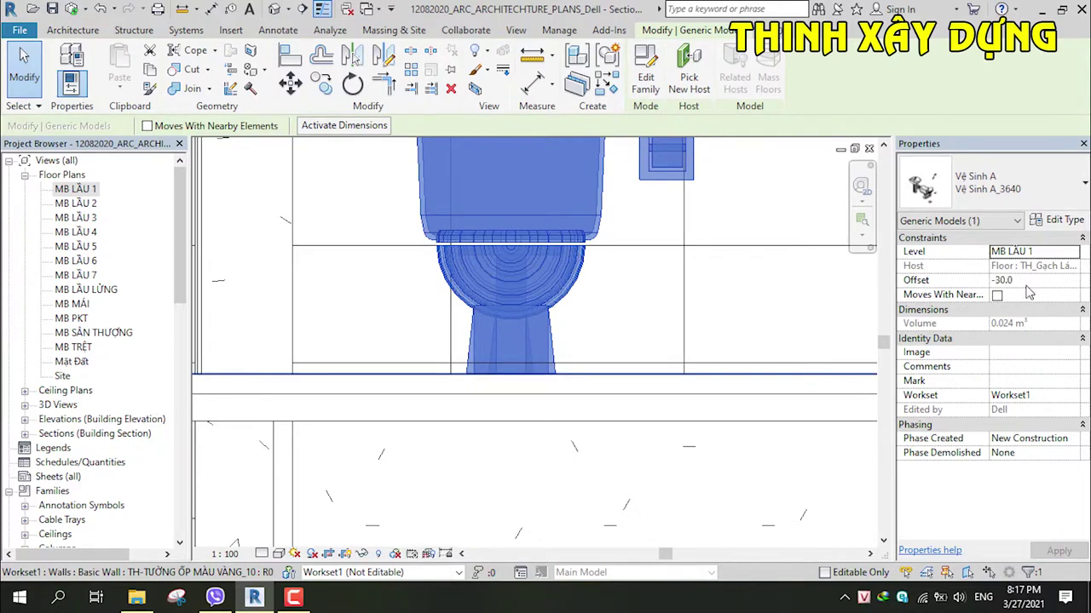
click(1059, 552)
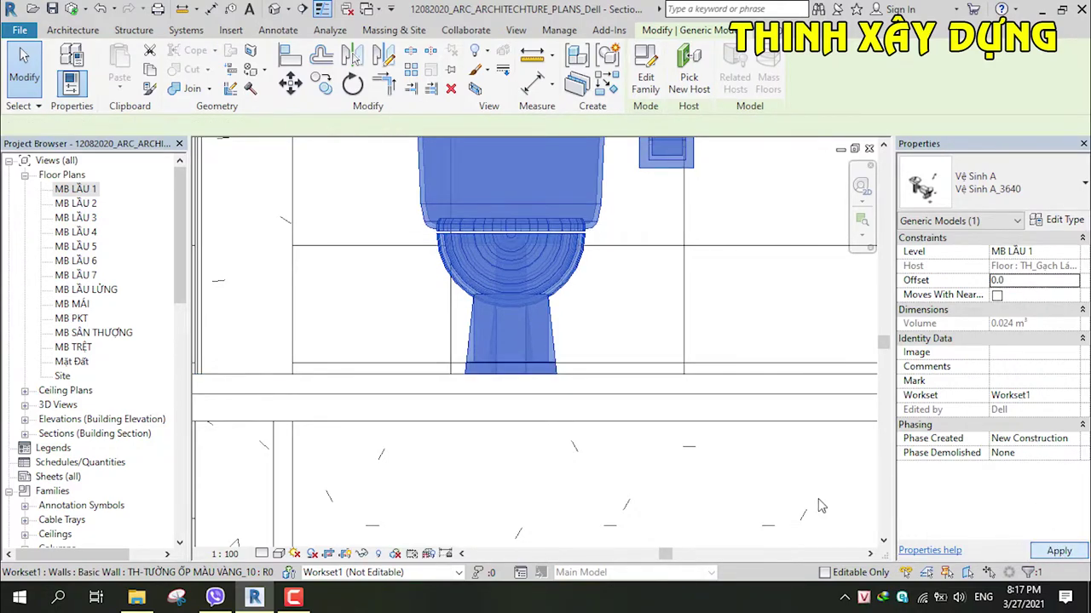
scroll(603, 358, down, 3)
scroll(603, 358, down, 2)
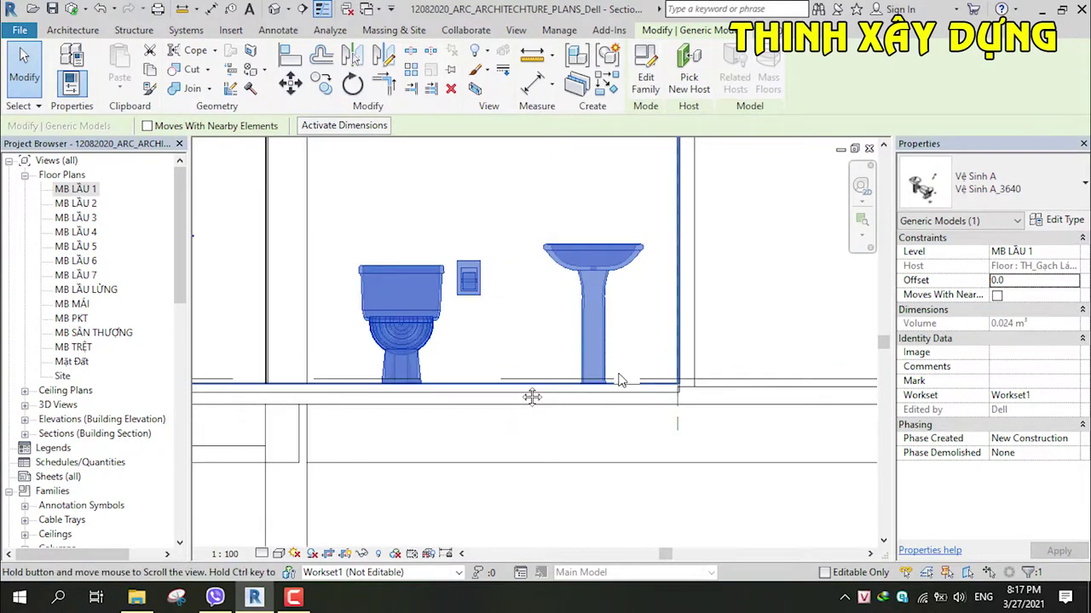
Step: Return to the MB LẦU 1 plan and select all instances of the toilet
scroll(603, 358, down, 2)
double_click(75, 189)
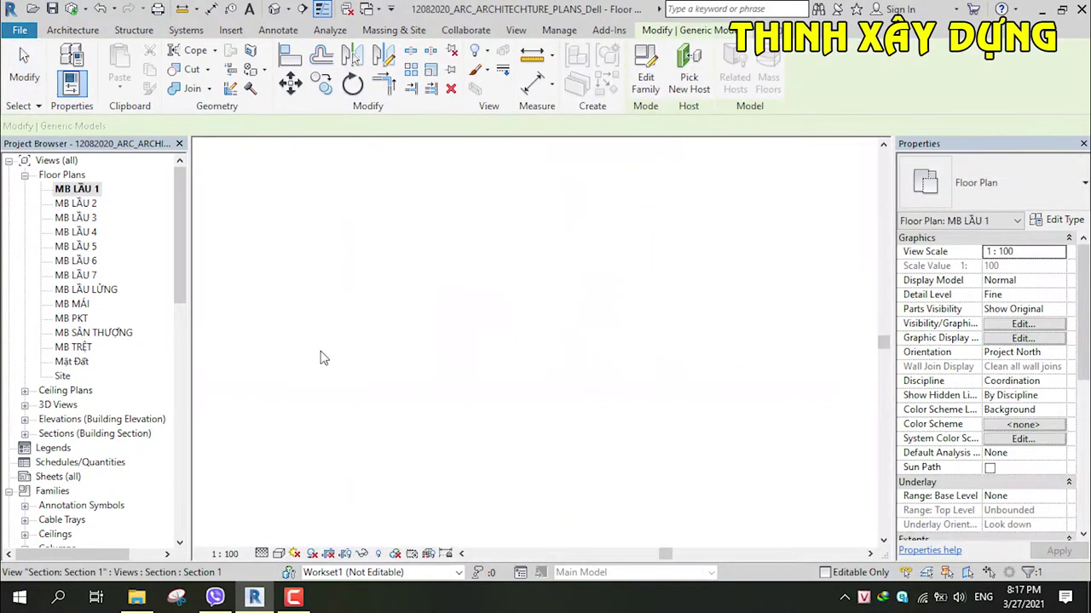
right_click(454, 352)
mouse_move(519, 355)
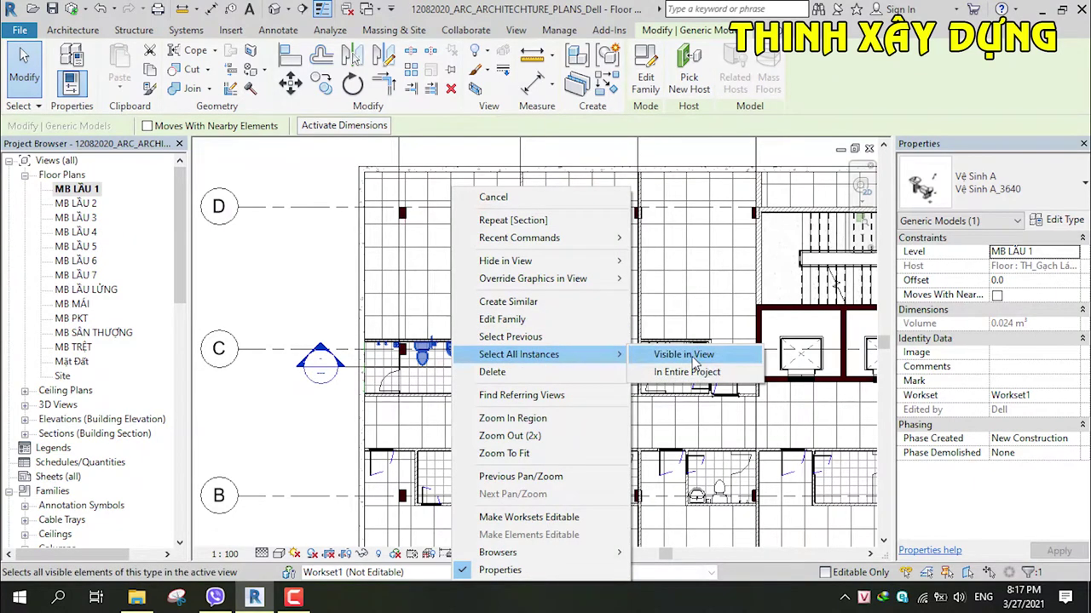
click(682, 355)
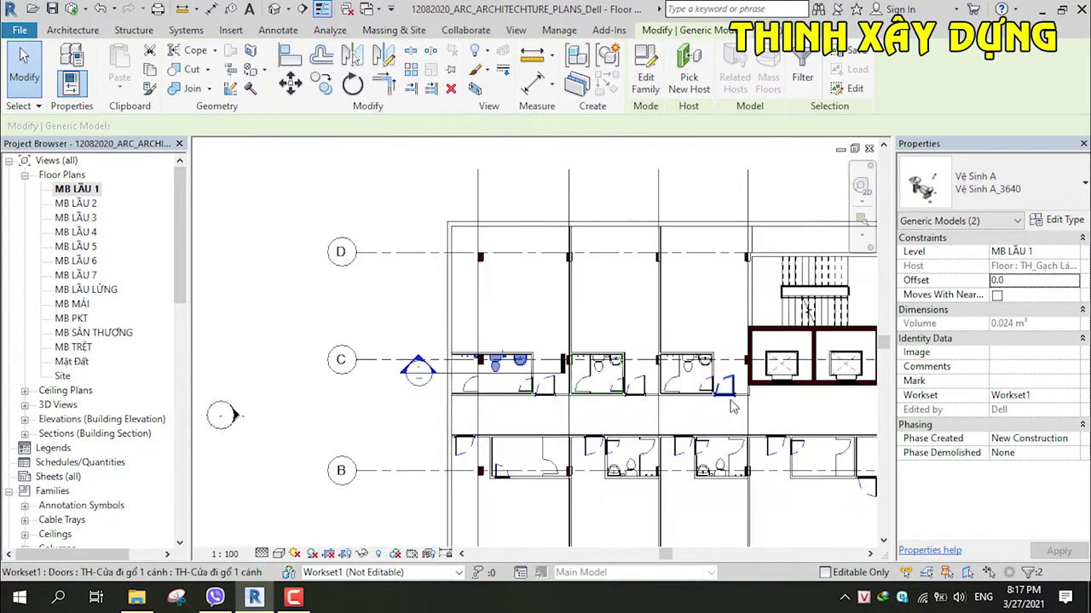
Step: Select all five visible Vệ Sinh A_2340 toilets and apply a 0.0 offset
middle_drag(767, 350, 426, 346)
scroll(366, 324, up, 2)
scroll(353, 308, up, 1)
scroll(353, 308, down, 1)
right_click(358, 311)
scroll(358, 302, down, 1)
right_click(354, 294)
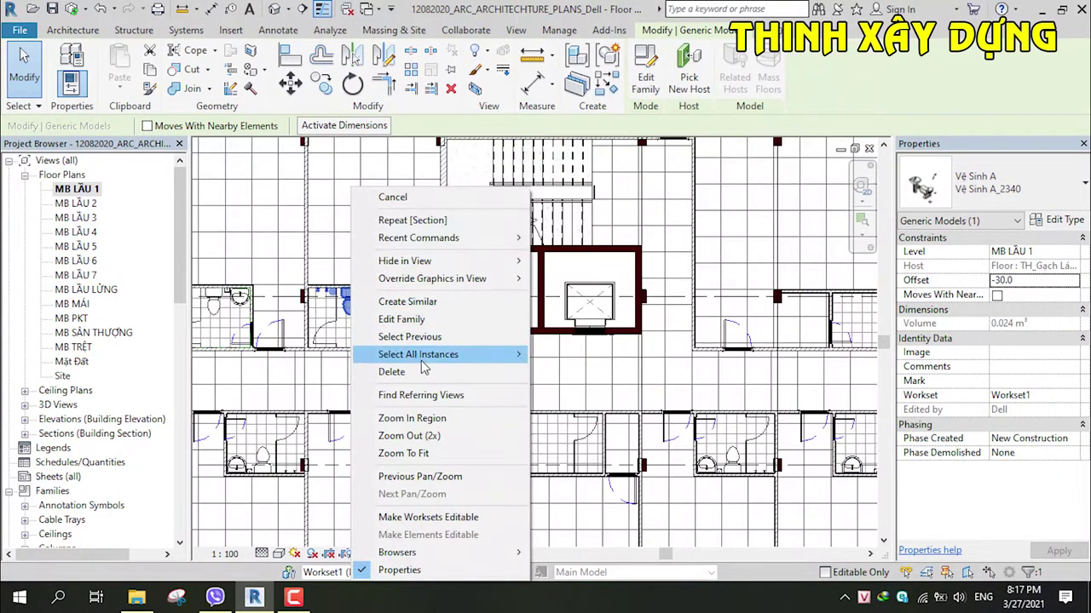
click(596, 358)
text(0)
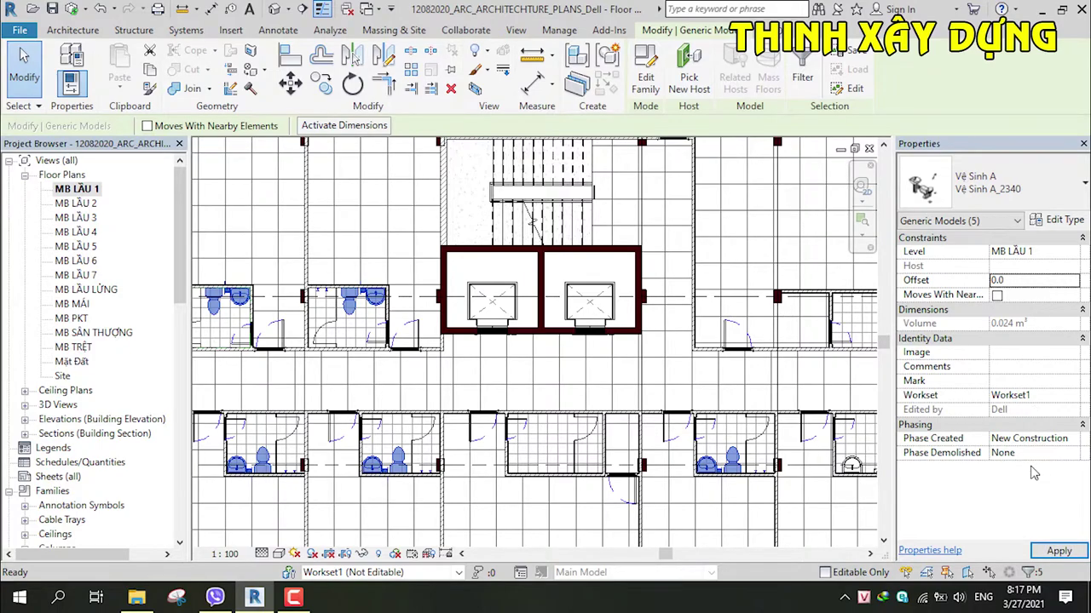
click(1055, 551)
scroll(570, 339, down, 2)
scroll(571, 339, up, 1)
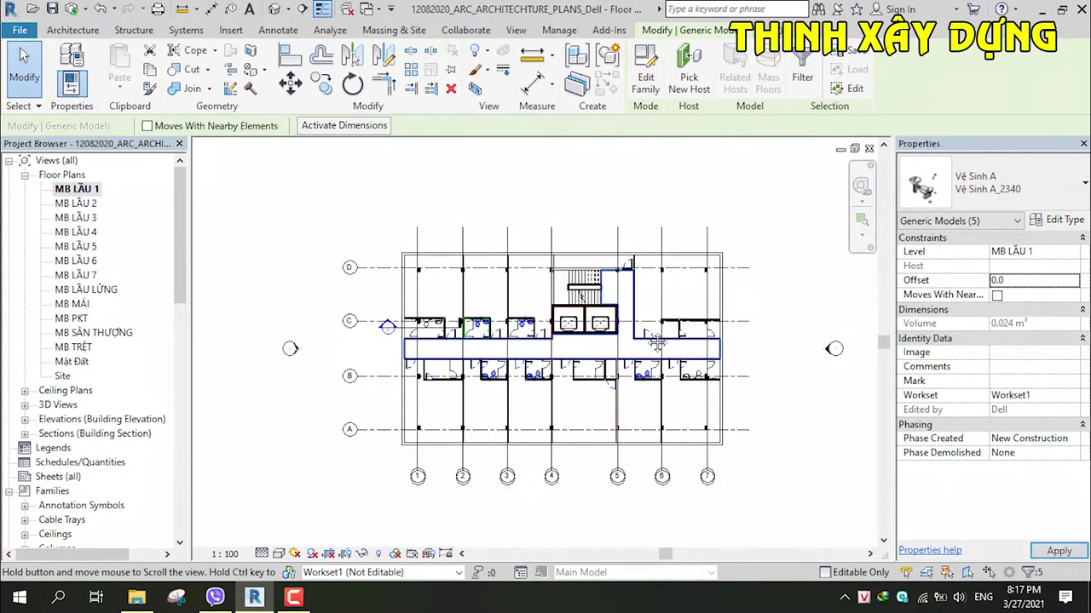
scroll(571, 339, up, 1)
key(Escape)
scroll(575, 358, up, 1)
scroll(581, 384, up, 2)
scroll(588, 409, up, 1)
scroll(592, 407, down, 2)
scroll(597, 404, down, 1)
scroll(609, 400, up, 2)
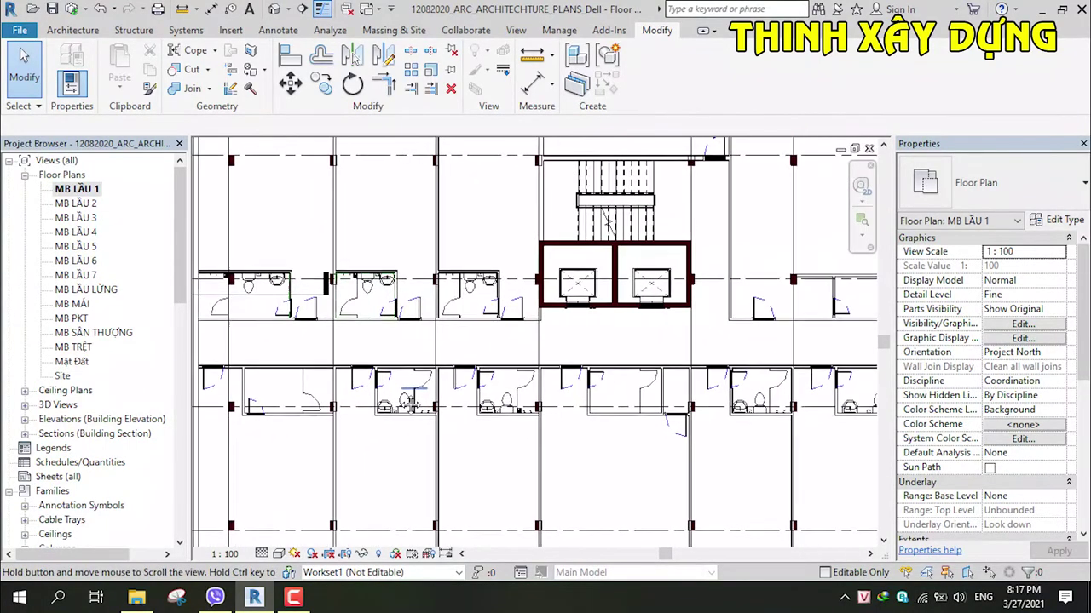
scroll(621, 395, up, 1)
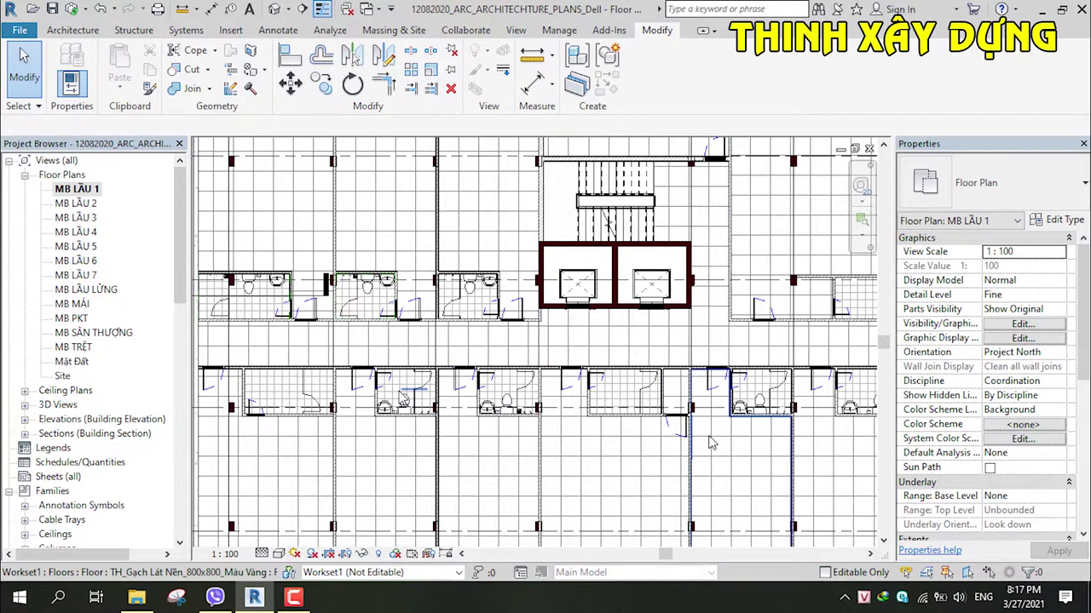
scroll(711, 441, up, 1)
scroll(714, 447, up, 2)
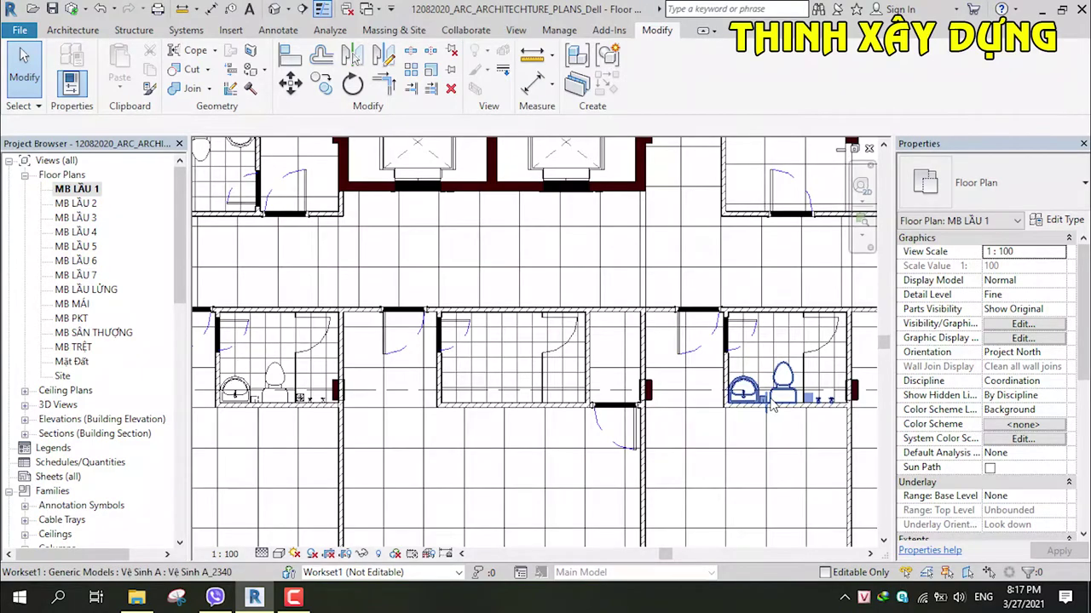
scroll(720, 456, down, 2)
scroll(722, 460, down, 3)
scroll(560, 408, up, 1)
scroll(537, 400, up, 2)
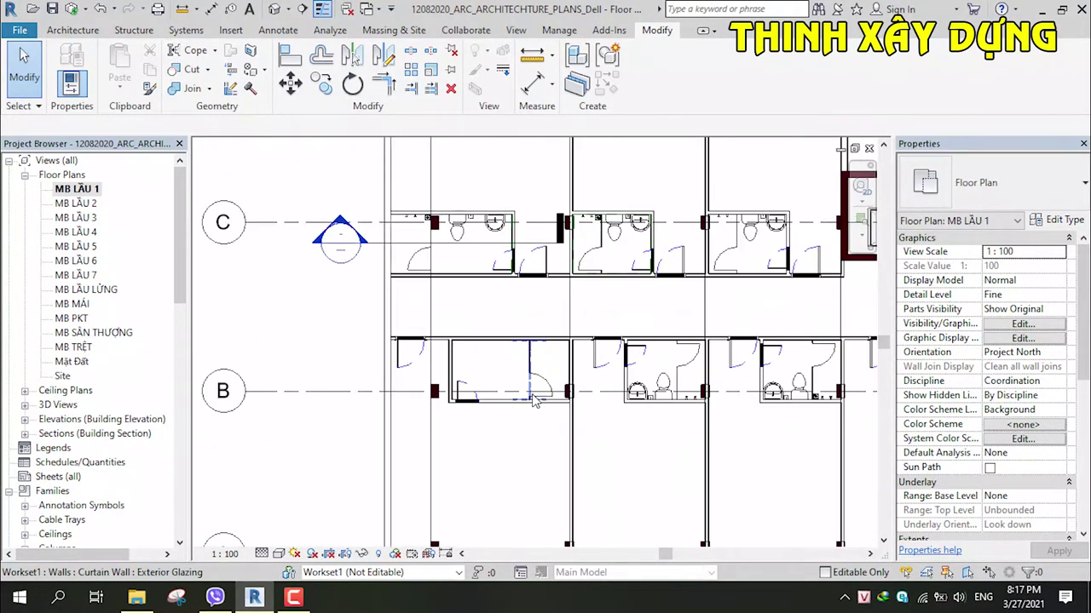
scroll(503, 393, up, 2)
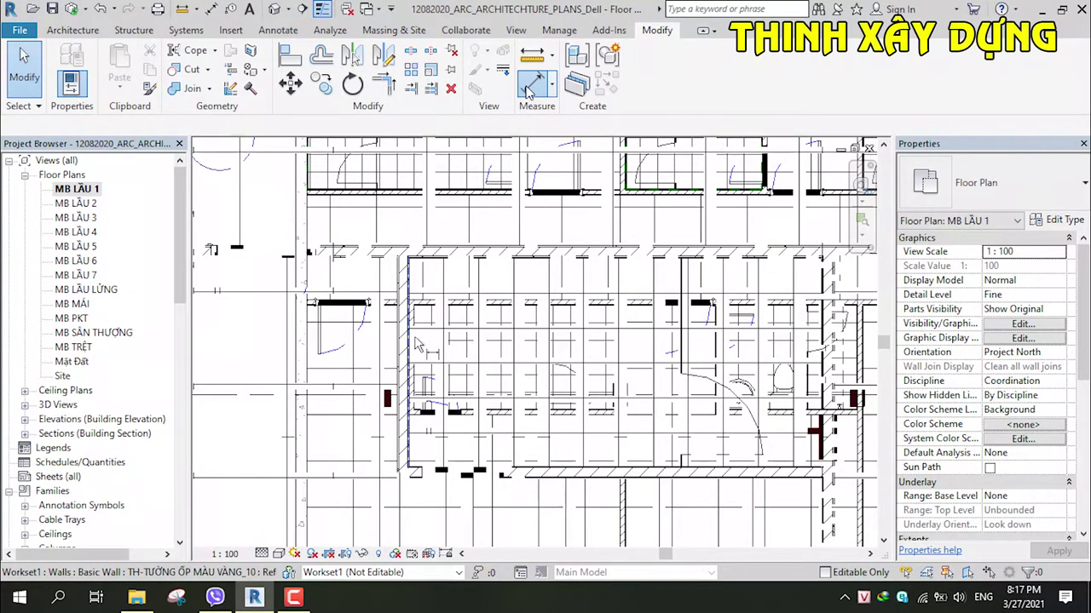
Step: Place an aligned 1200 dimension from the room's right wall to the opposite wall
click(528, 85)
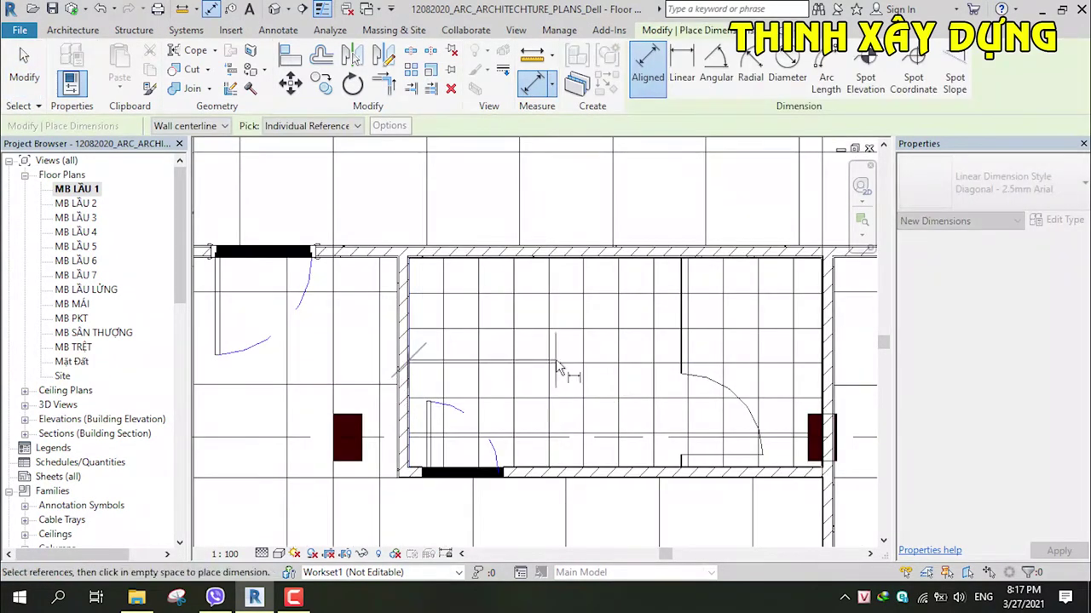
scroll(417, 342, down, 3)
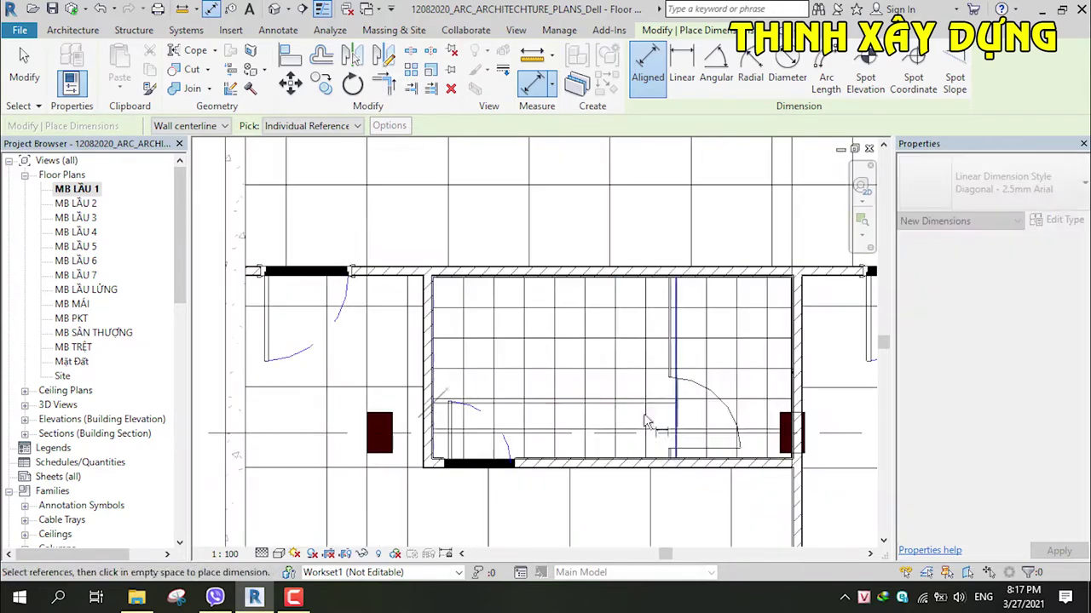
scroll(803, 328, up, 2)
scroll(815, 335, up, 2)
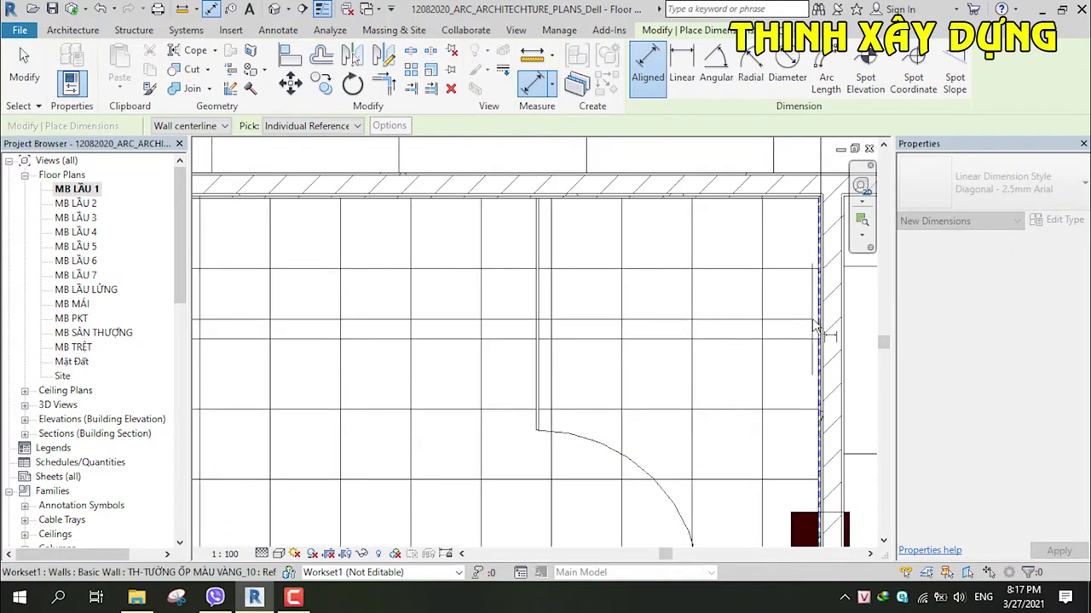
click(816, 328)
scroll(785, 319, down, 2)
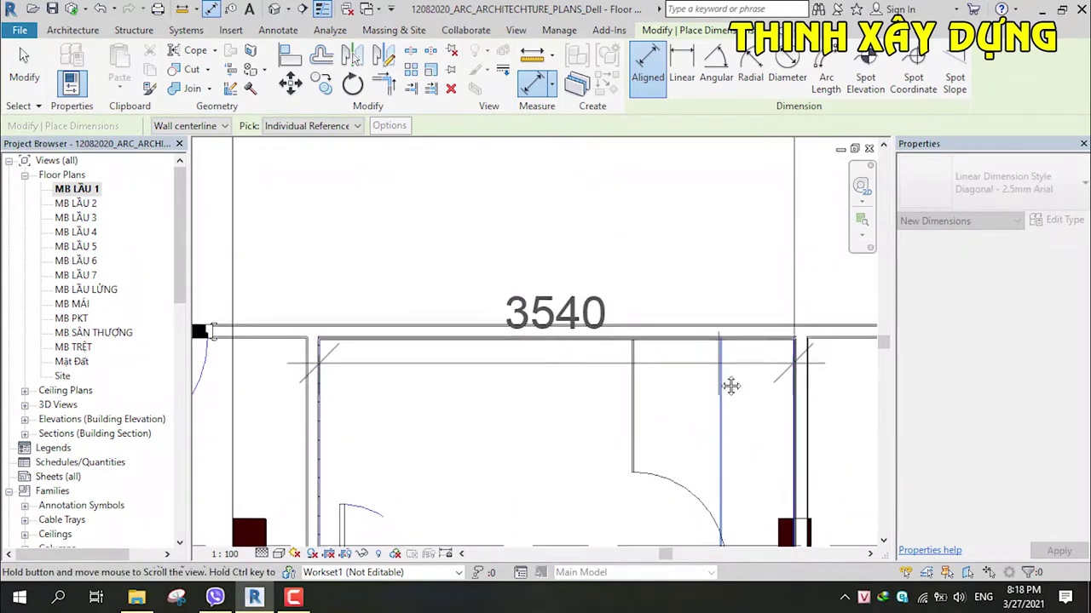
scroll(652, 389, up, 3)
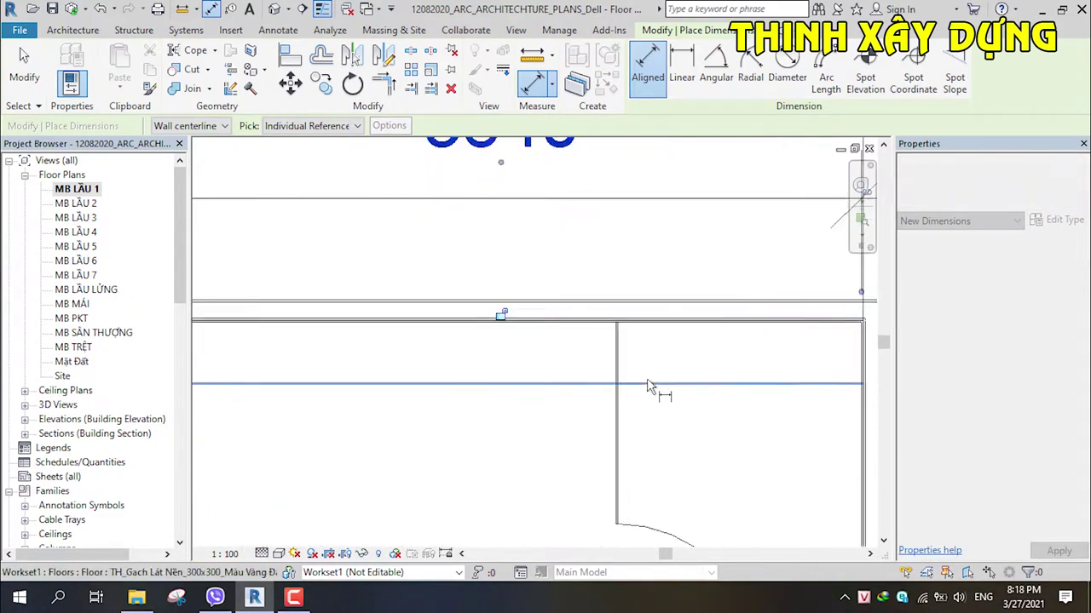
scroll(652, 389, down, 3)
scroll(646, 385, up, 2)
scroll(597, 370, up, 2)
scroll(669, 385, down, 1)
scroll(686, 381, up, 2)
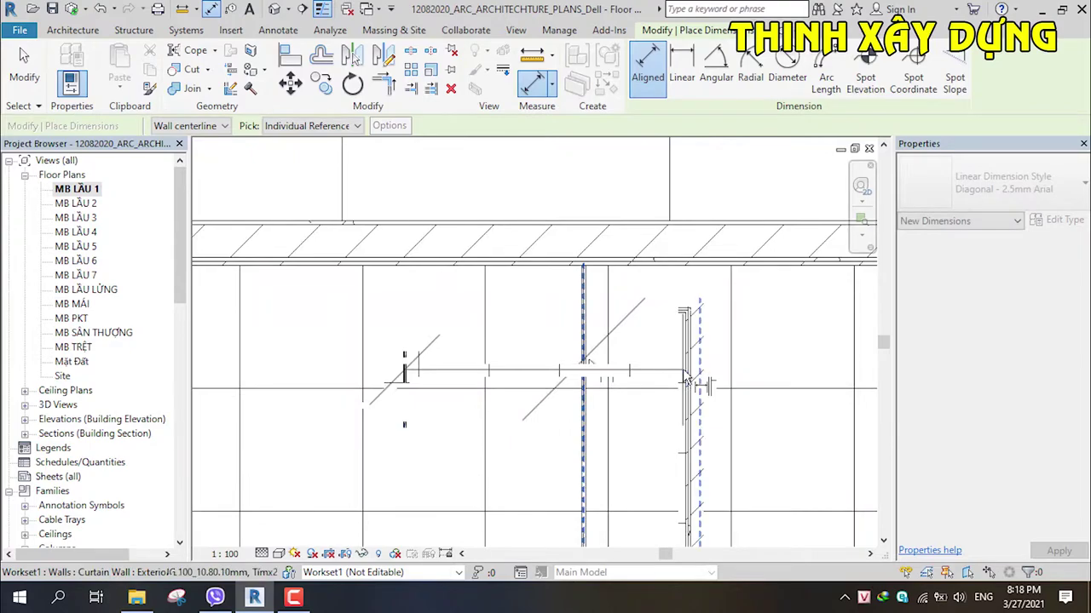
scroll(684, 380, down, 2)
click(619, 227)
scroll(620, 226, down, 1)
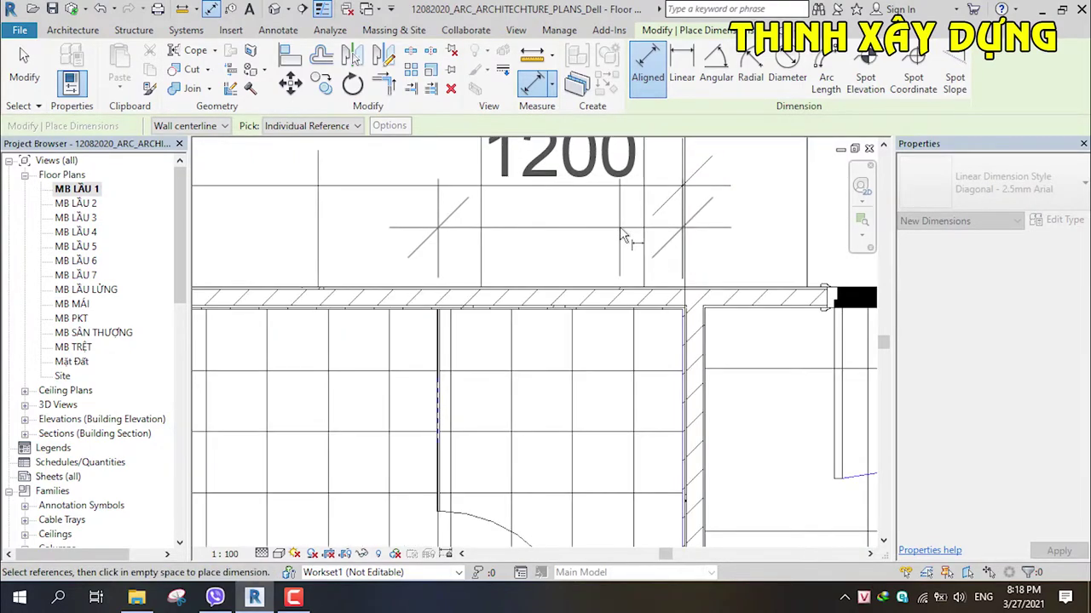
key(Escape)
key(Escape)
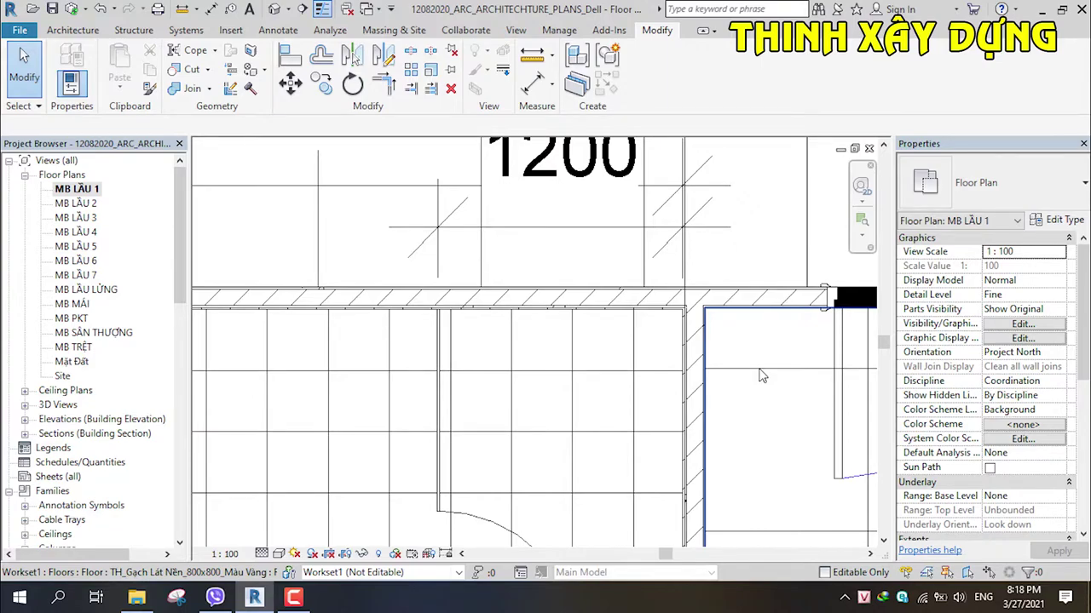
Step: Delete the Section 1 marker and view with DE, then select the Vệ Sinh A fixture set
scroll(761, 376, down, 2)
scroll(638, 343, down, 2)
scroll(580, 324, down, 2)
scroll(516, 383, down, 1)
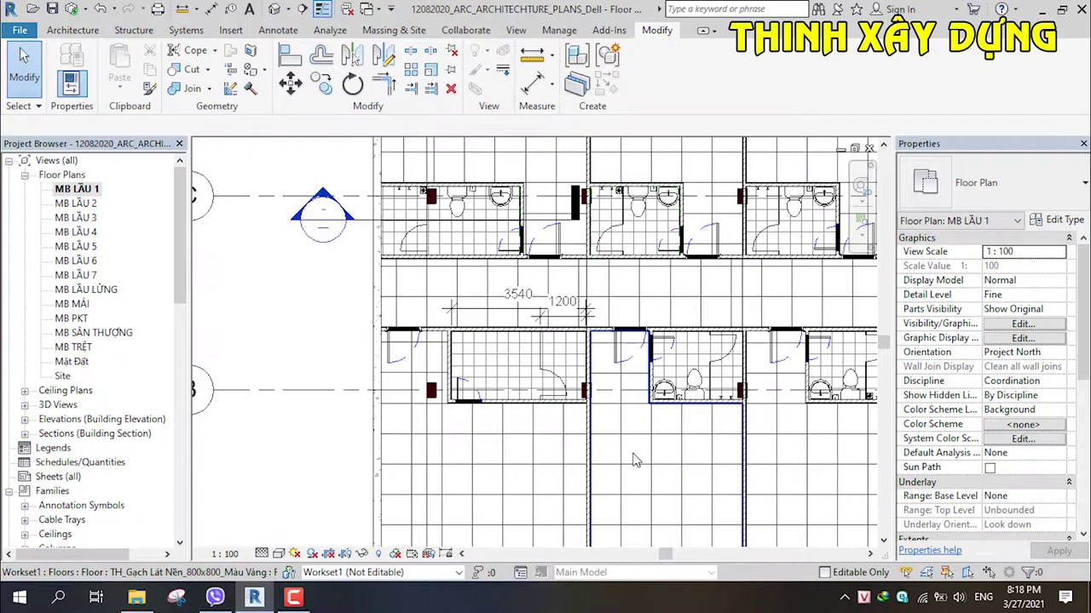
mouse_move(593, 419)
middle_down()
mouse_move(627, 445)
mouse_move(609, 439)
middle_up()
scroll(471, 248, up, 2)
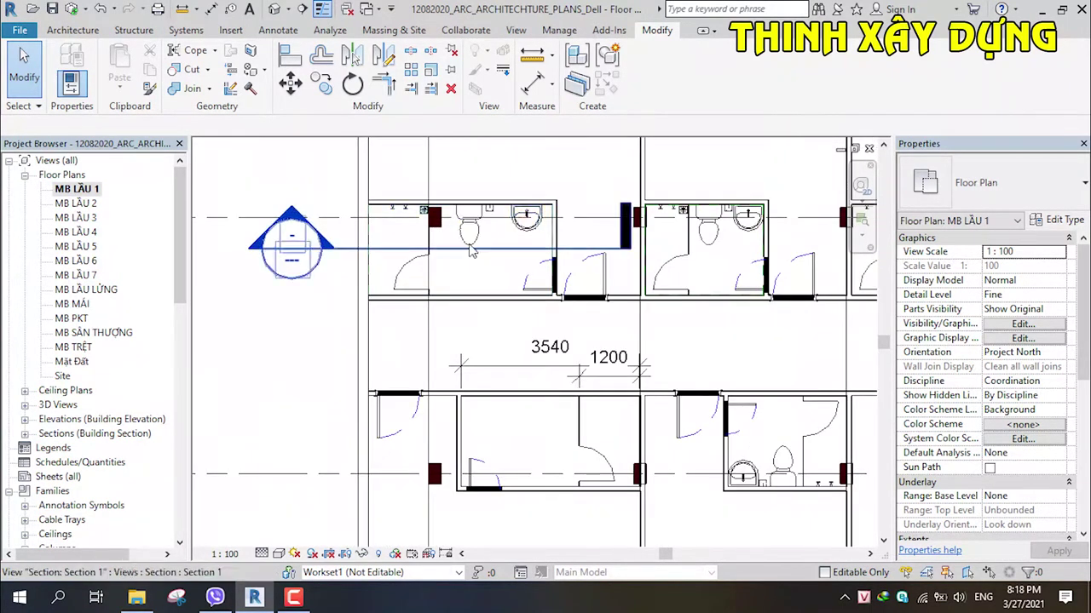
click(471, 249)
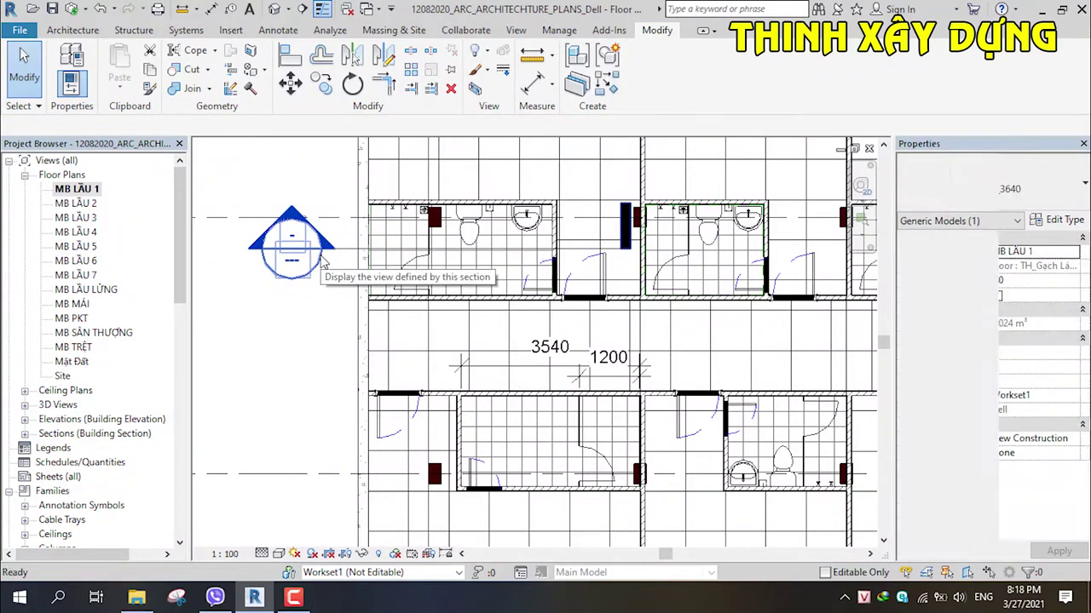
key(d)
key(e)
click(333, 260)
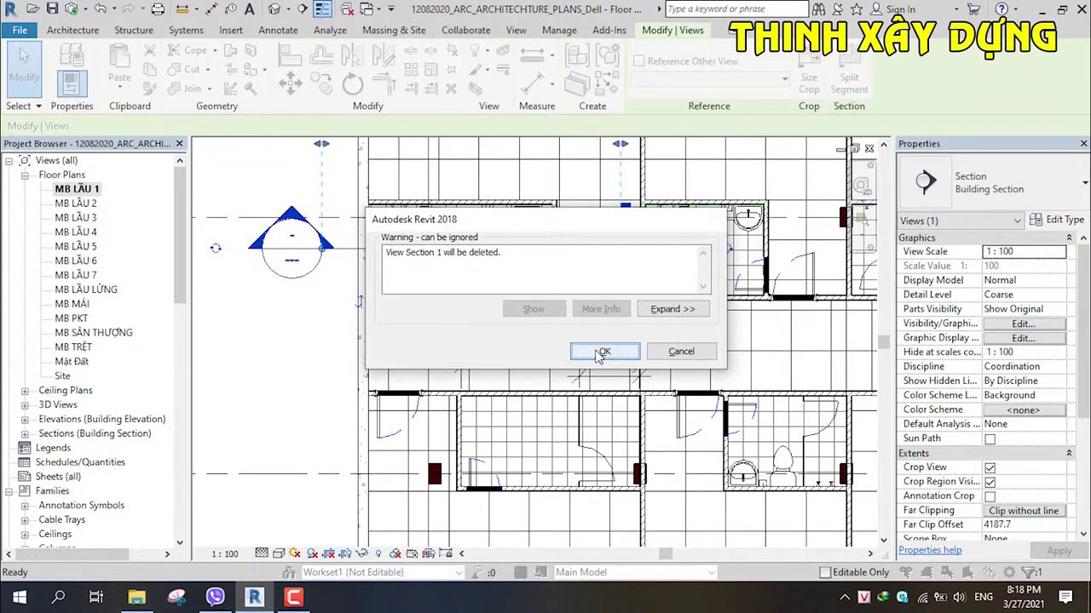
click(596, 352)
click(469, 234)
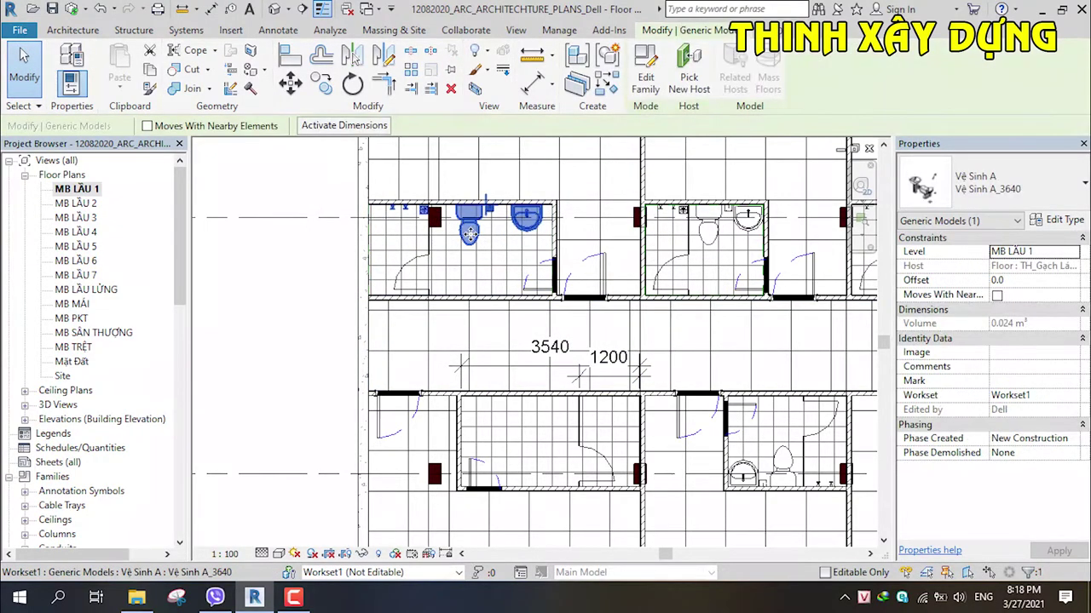
Step: Copy the Vệ Sinh A fixture set to a spot between grid lines A and B
key(c)
key(o)
click(518, 223)
scroll(523, 287, down, 3)
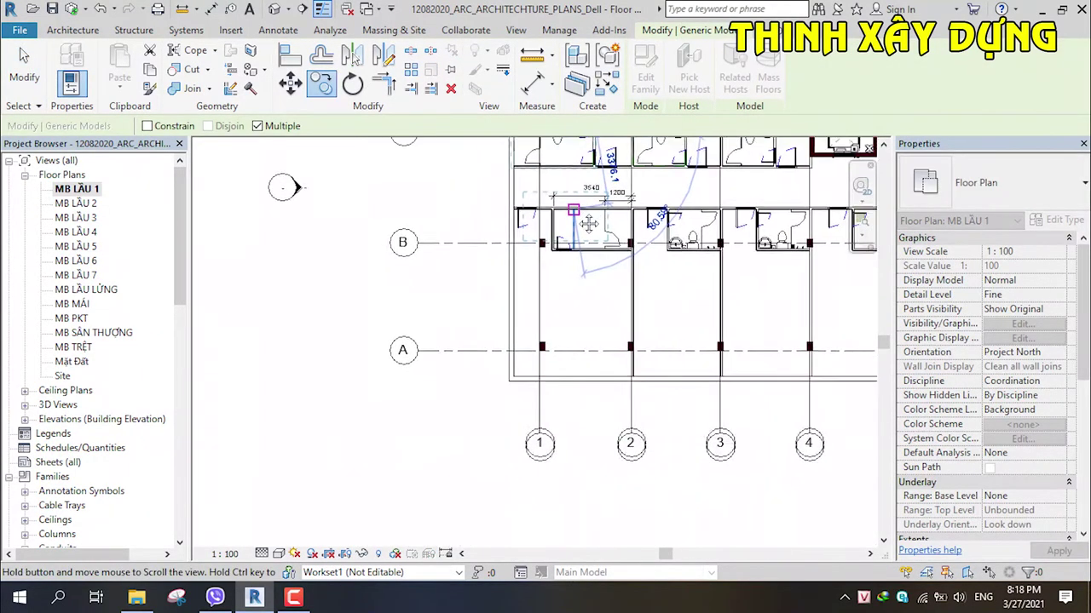
scroll(550, 319, up, 2)
click(586, 295)
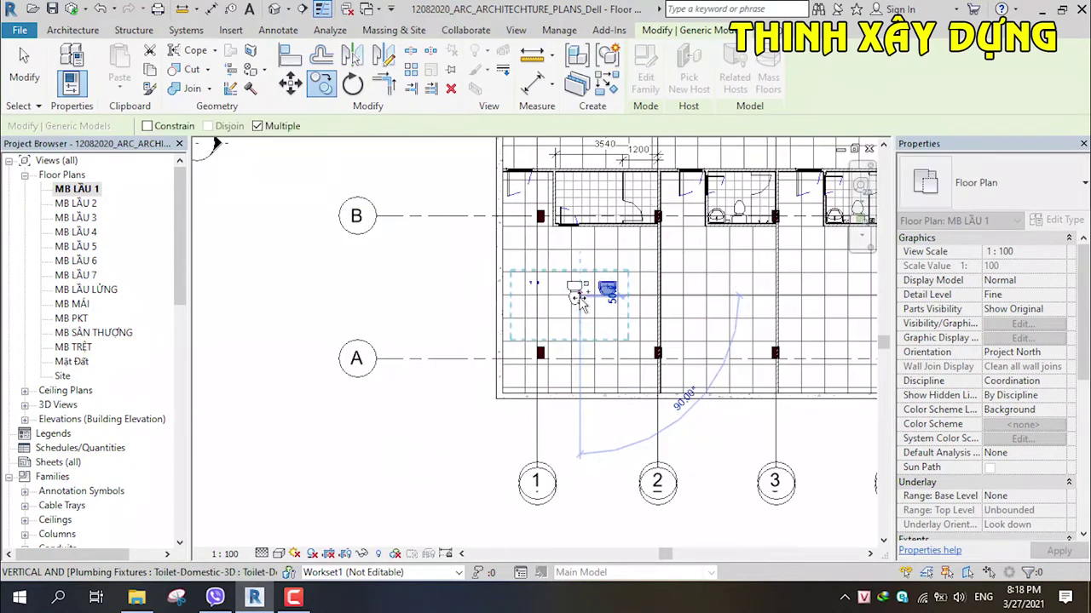
key(Escape)
key(Escape)
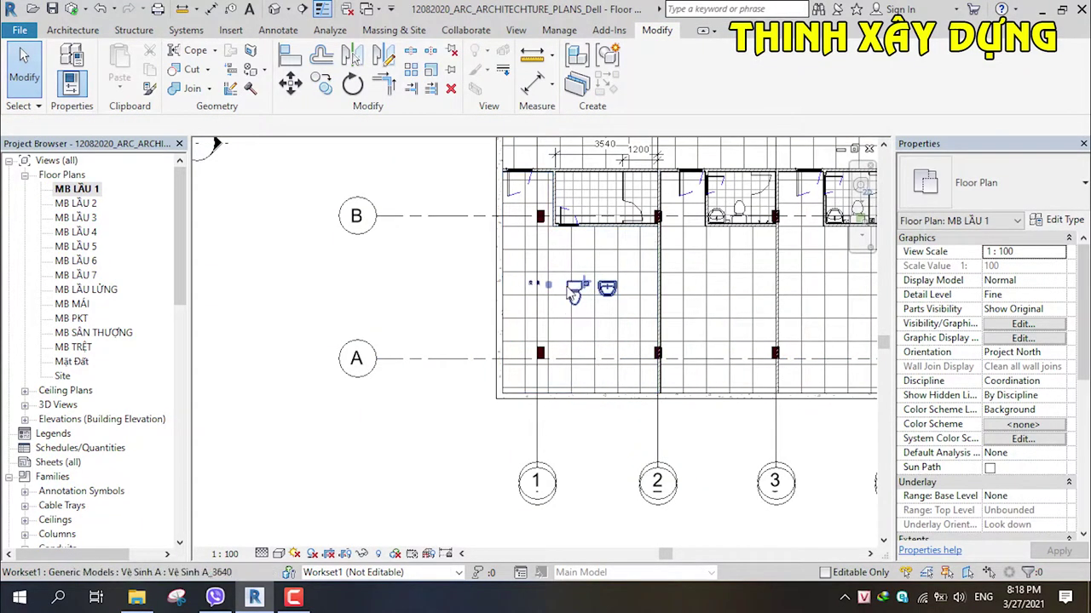
click(579, 293)
key(ctrl+z)
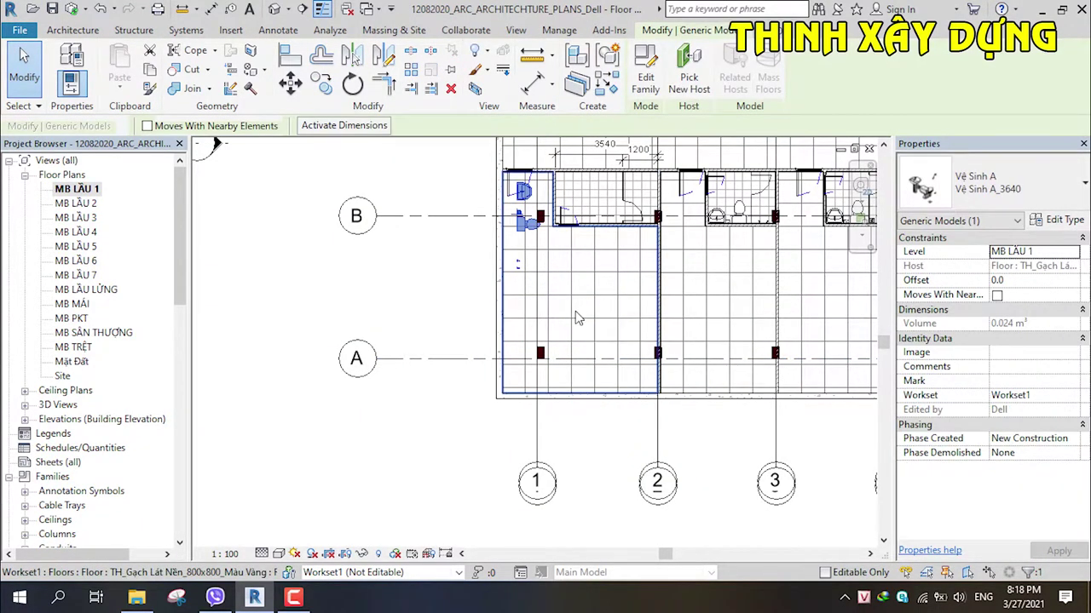
key(ctrl+y)
Step: Mirror the copied fixture set across a drawn axis, making a flipped copy above
click(577, 292)
scroll(480, 327, up, 2)
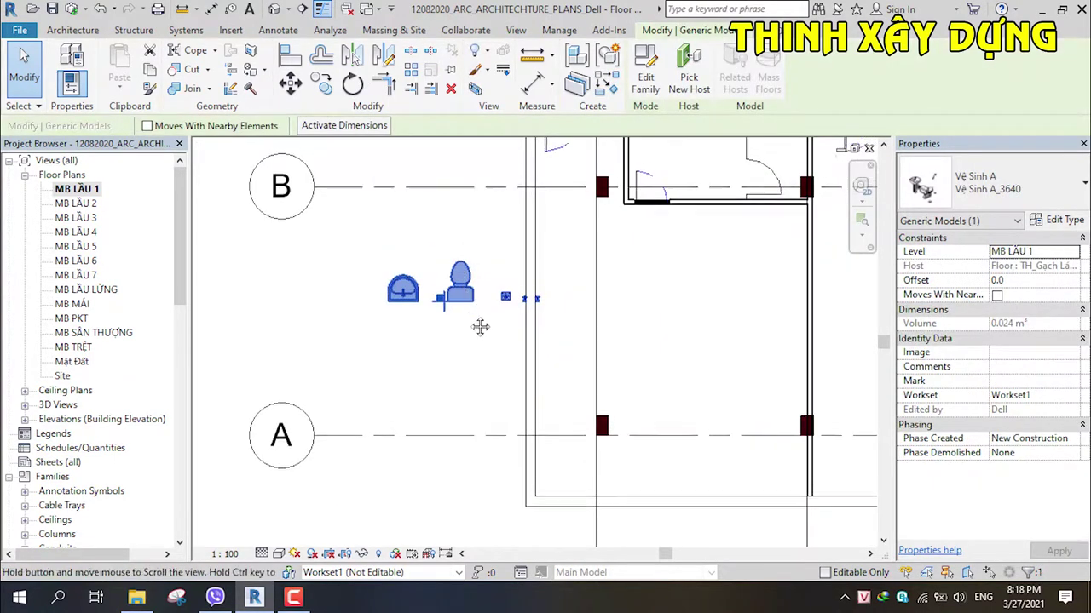
middle_drag(480, 326, 486, 375)
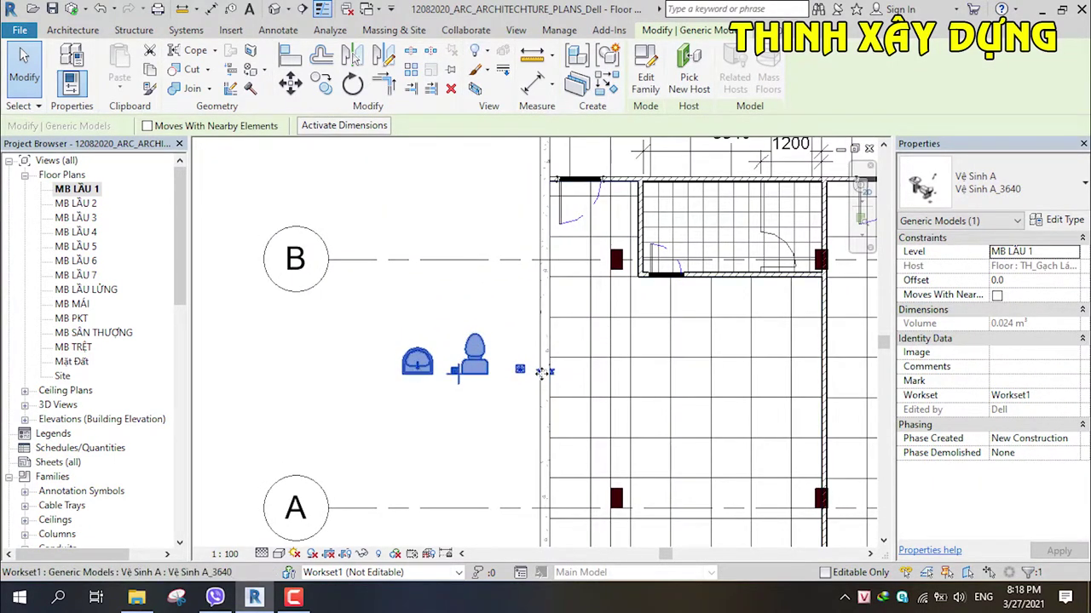
drag(517, 369, 503, 409)
key(Escape)
middle_drag(471, 477, 491, 511)
click(494, 407)
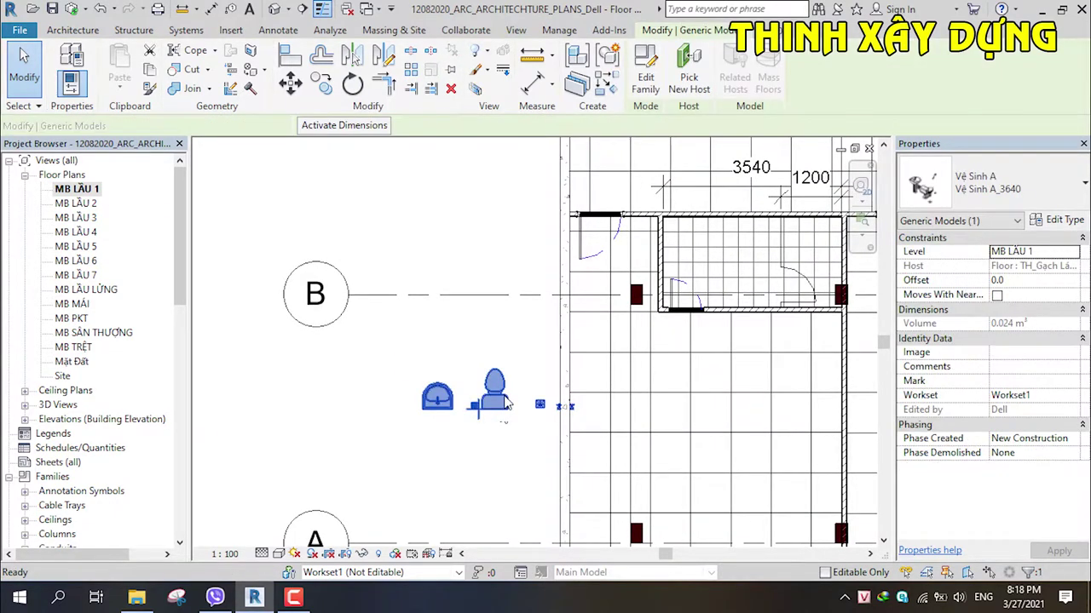
key(d)
key(m)
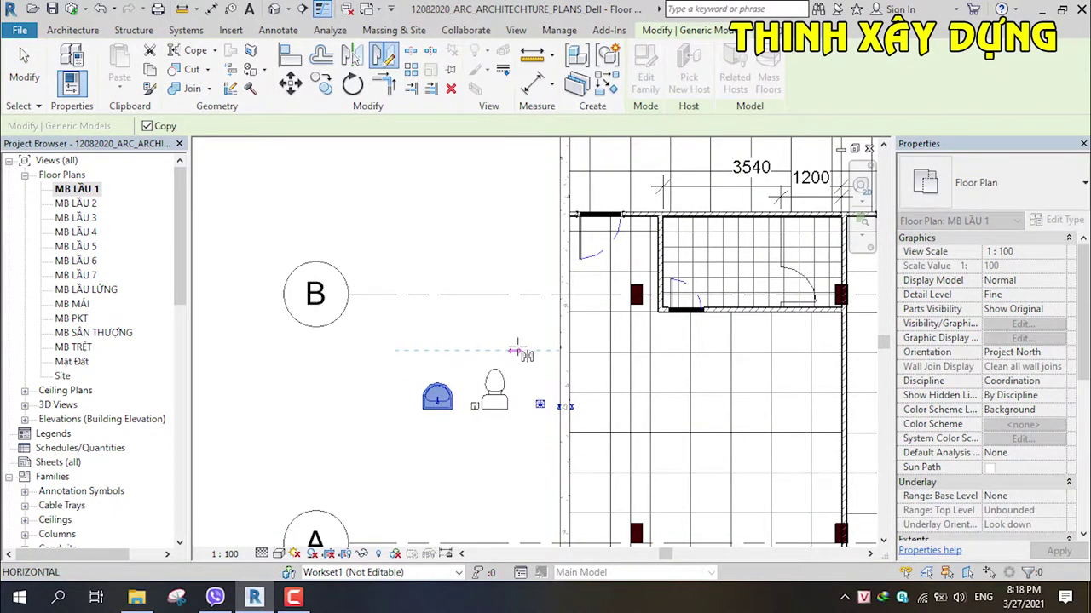
click(525, 347)
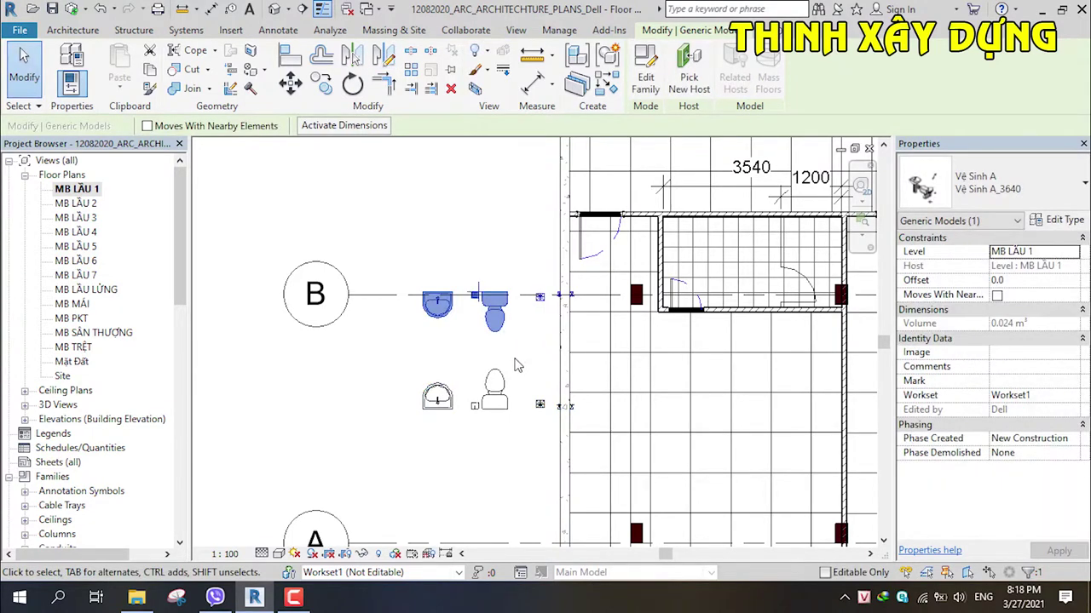
Step: Delete the unmirrored lower fixture set and select the mirrored one
click(516, 365)
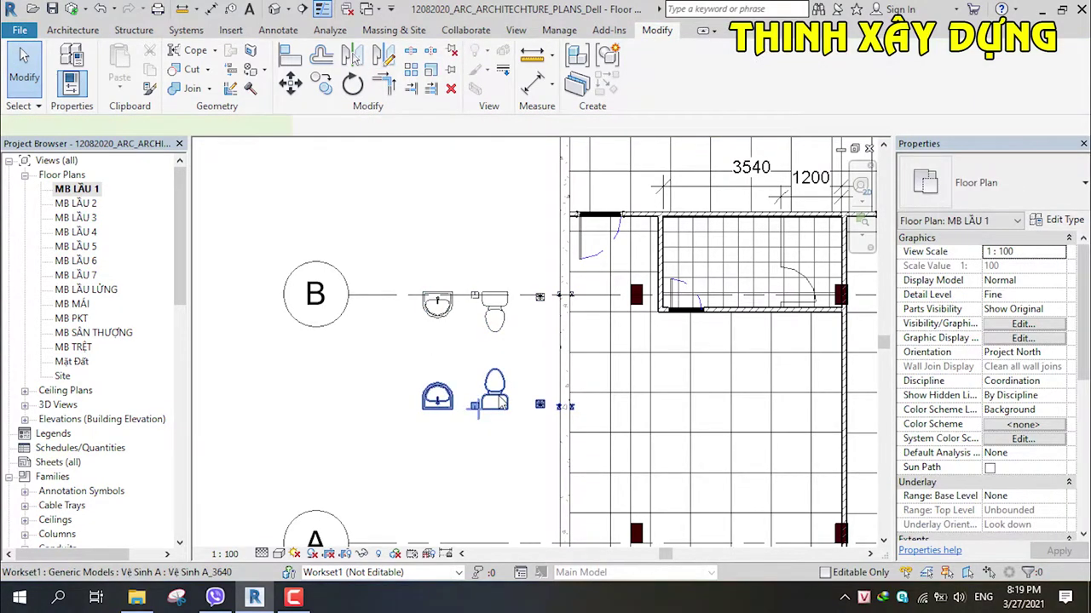
click(476, 407)
key(Delete)
click(515, 314)
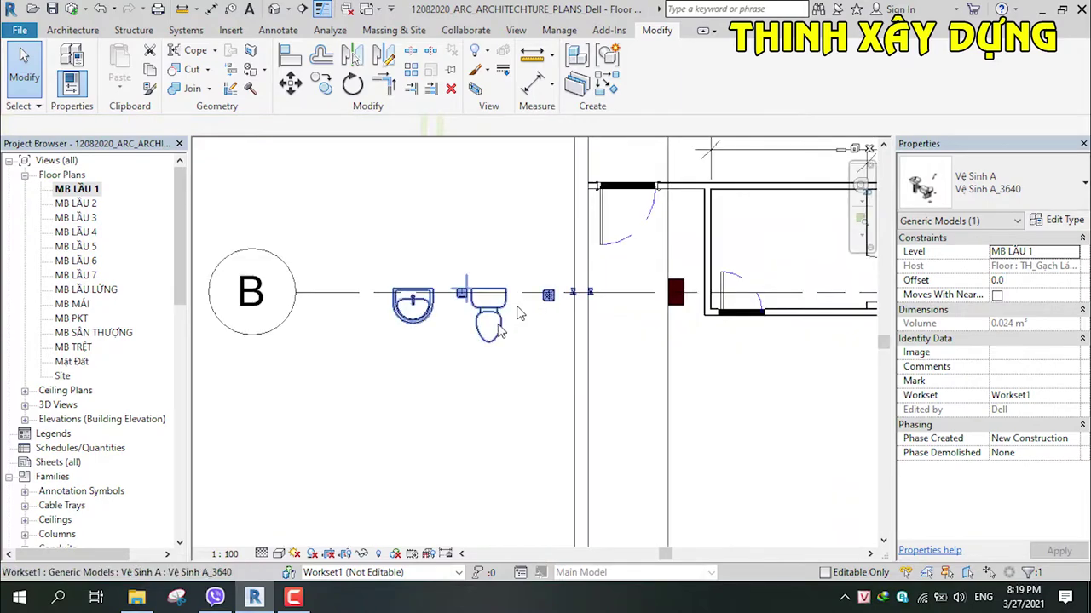
middle_drag(515, 313, 452, 413)
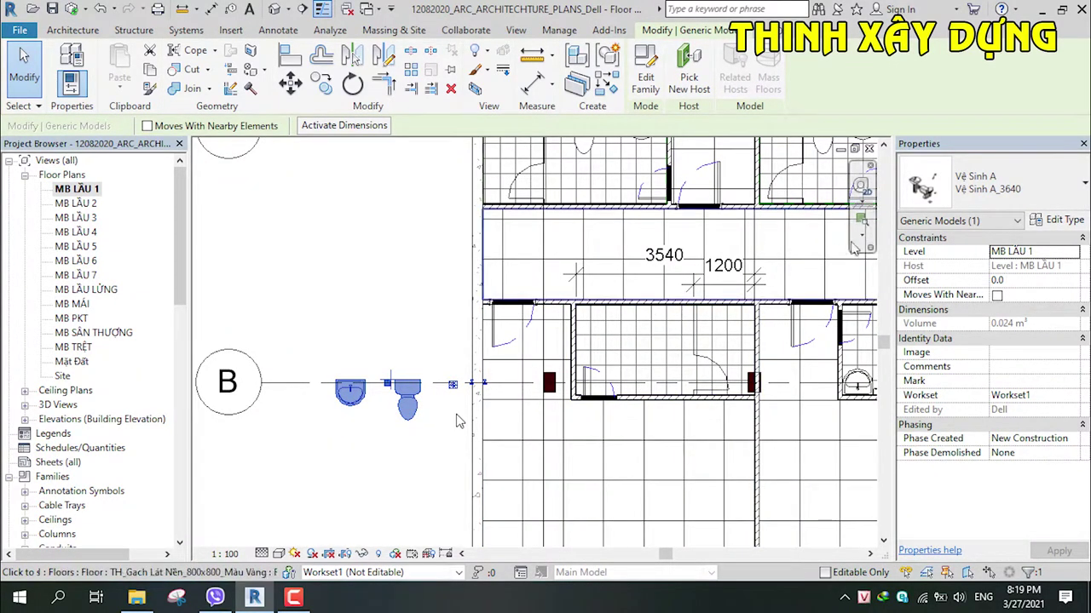
Step: Duplicate the fixture set's type as a new type named Vệ Sinh A_3540
click(1057, 219)
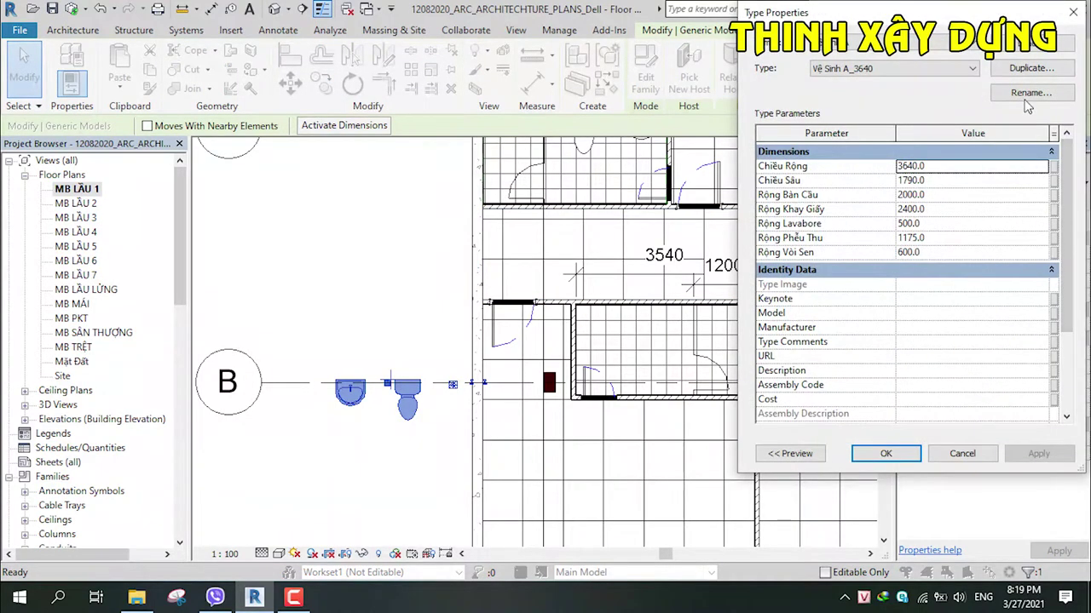
click(1023, 70)
text(Vệ Sinh A_3540)
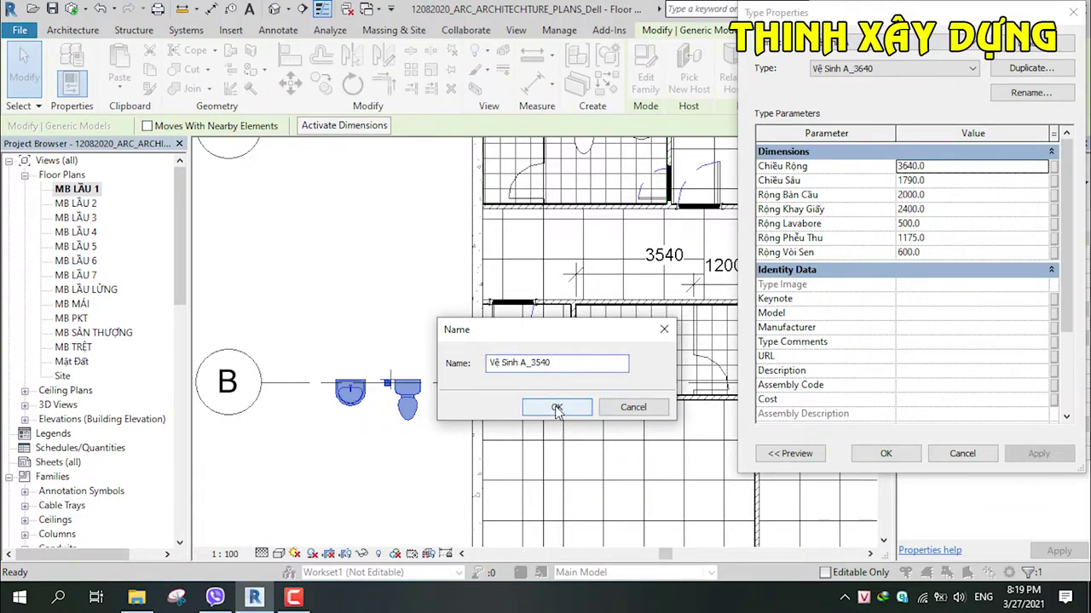
click(555, 409)
click(886, 453)
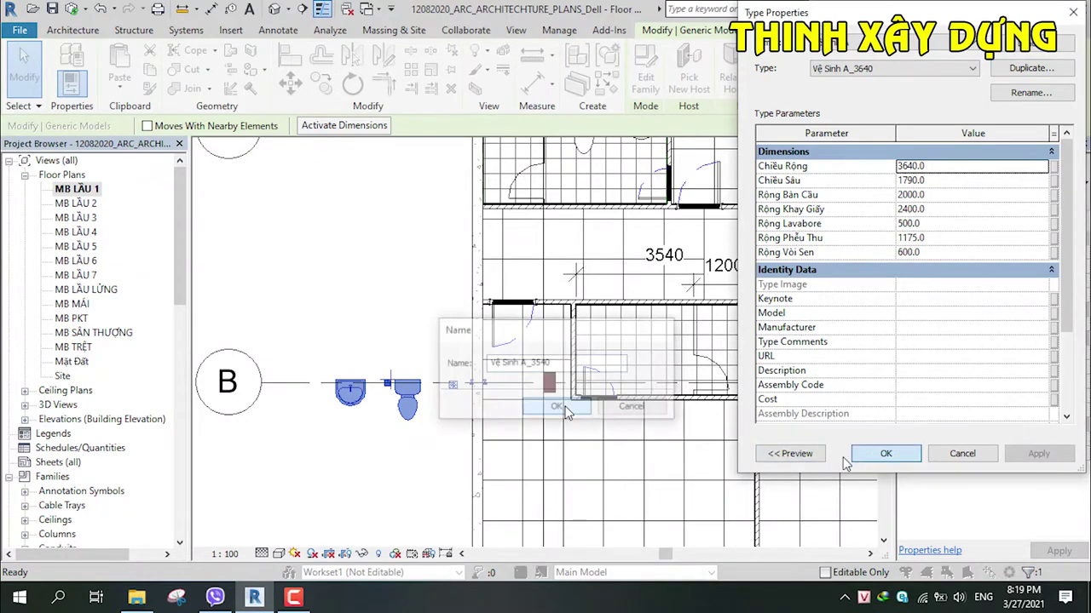
scroll(450, 428, up, 1)
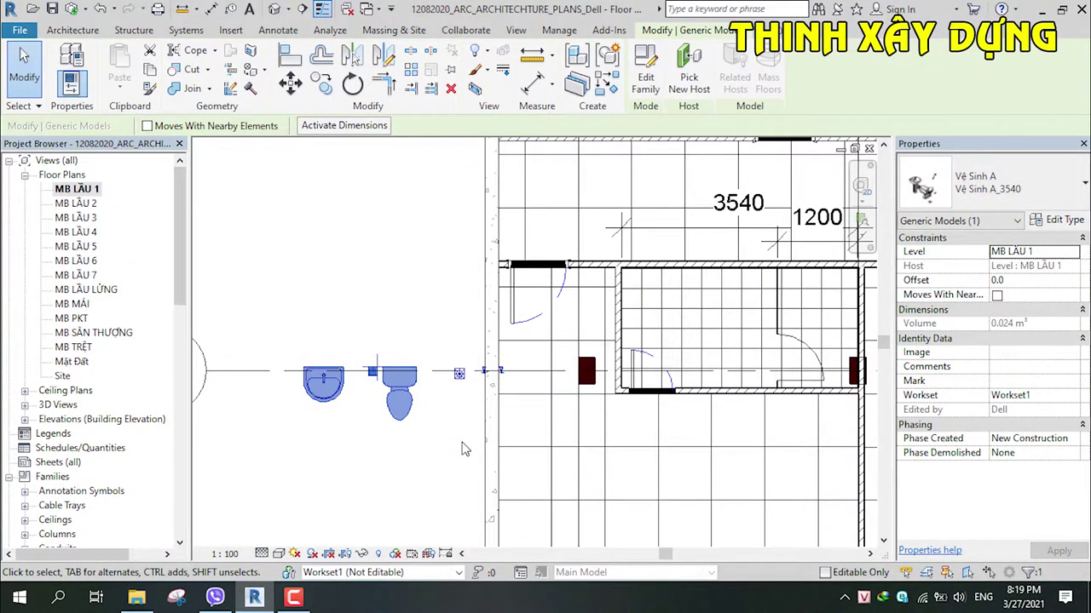
Step: Move the Vệ Sinh A_3540 fixtures from their endpoint to the restroom's upper wall corner
key(m)
key(v)
scroll(528, 392, up, 1)
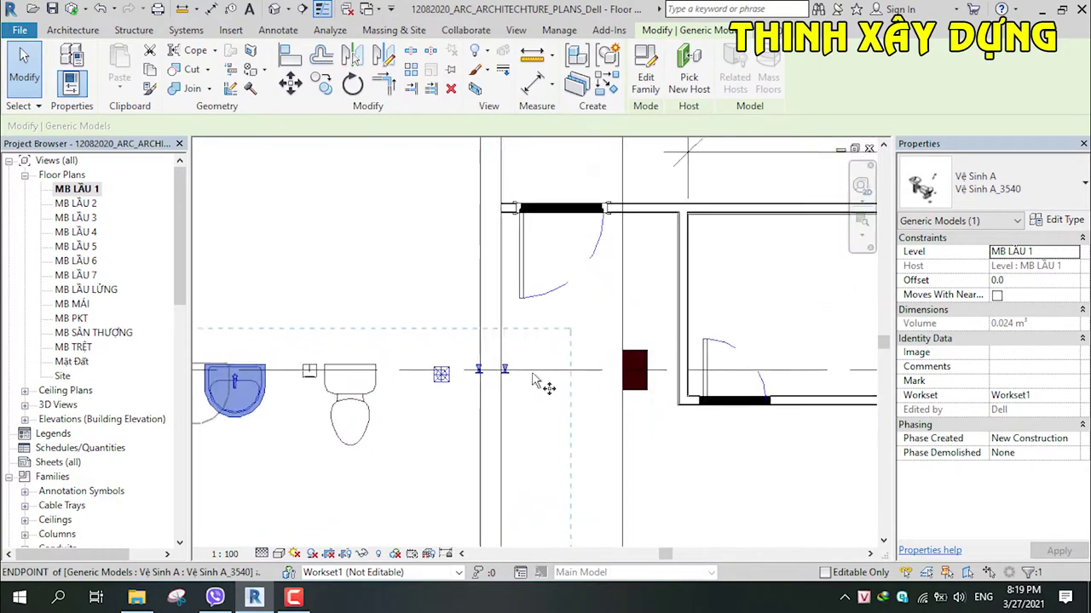
scroll(555, 358, up, 1)
click(581, 356)
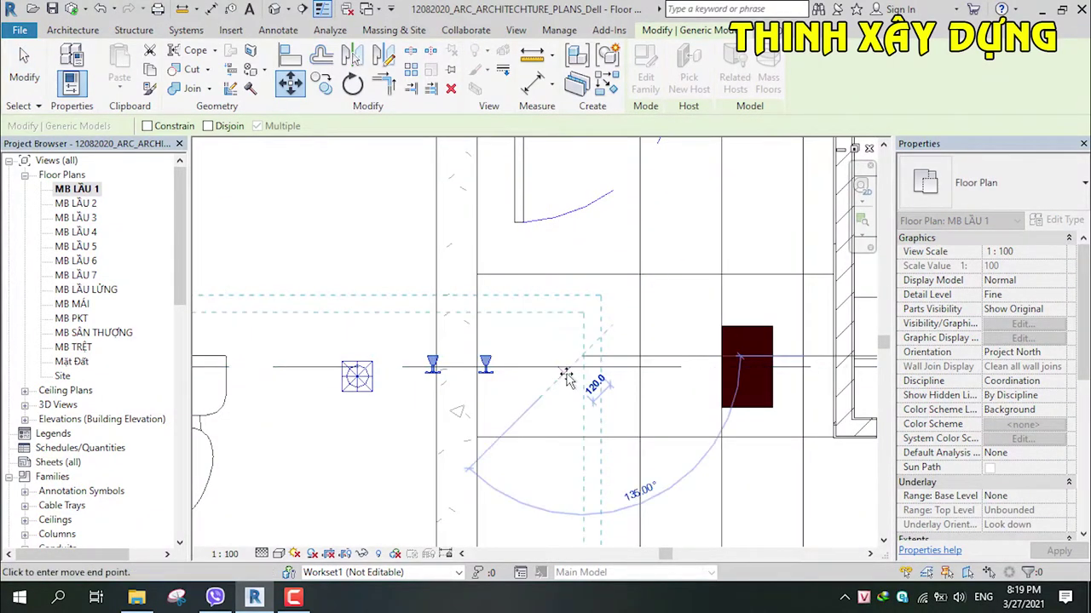
scroll(597, 358, down, 3)
middle_drag(860, 328, 639, 328)
scroll(656, 307, up, 2)
scroll(707, 273, up, 2)
scroll(722, 266, up, 3)
scroll(742, 252, up, 2)
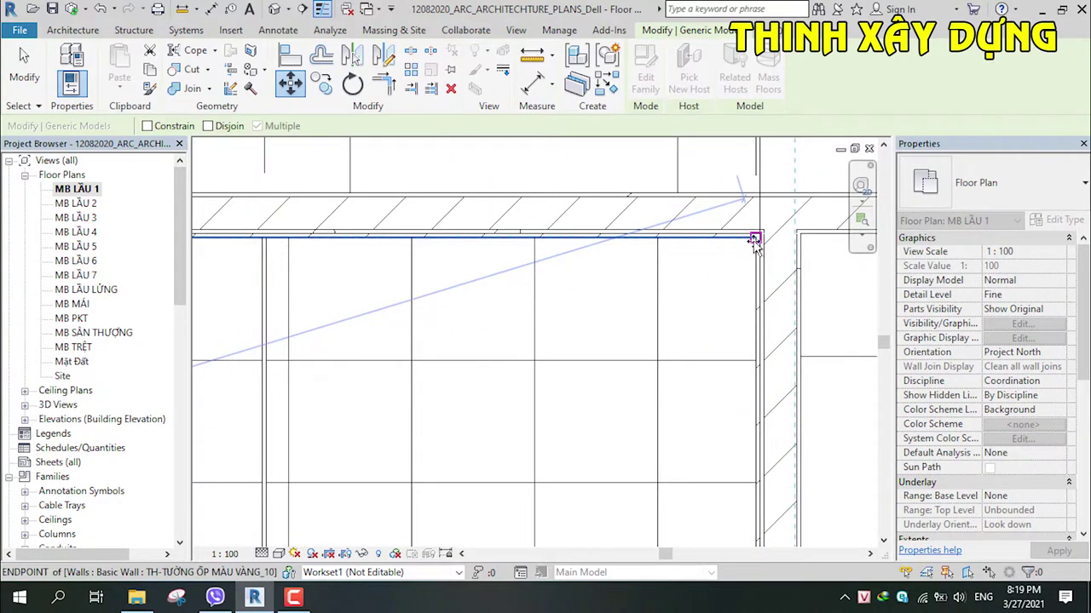
click(755, 239)
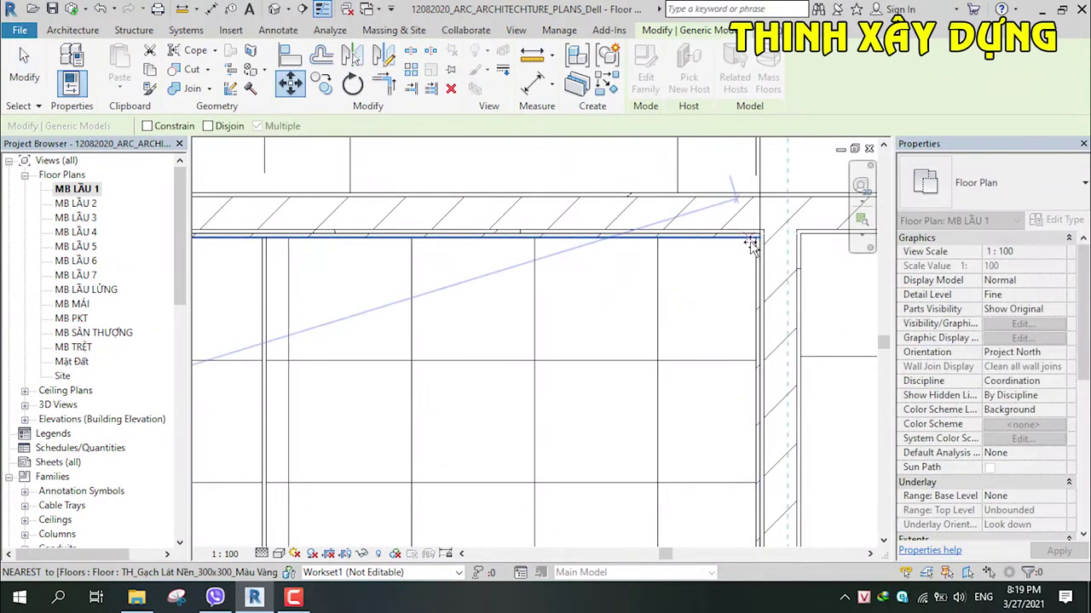
Step: Review the restroom with its new fixtures and open Synchronize with Central
scroll(596, 307, down, 3)
middle_drag(538, 316, 820, 290)
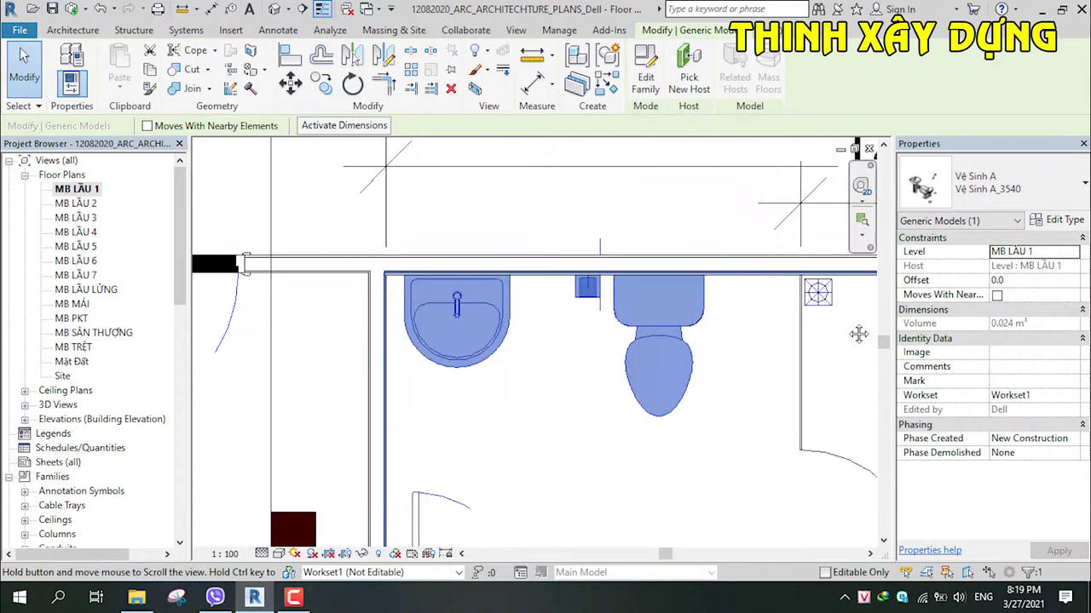
scroll(814, 324, down, 1)
middle_drag(811, 341, 618, 345)
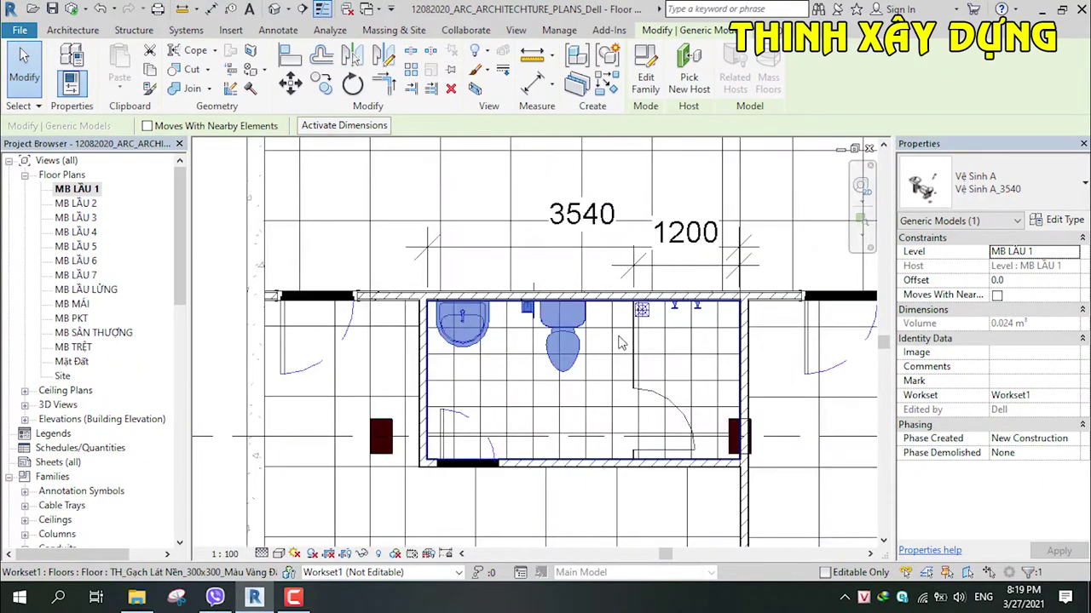
scroll(618, 342, up, 3)
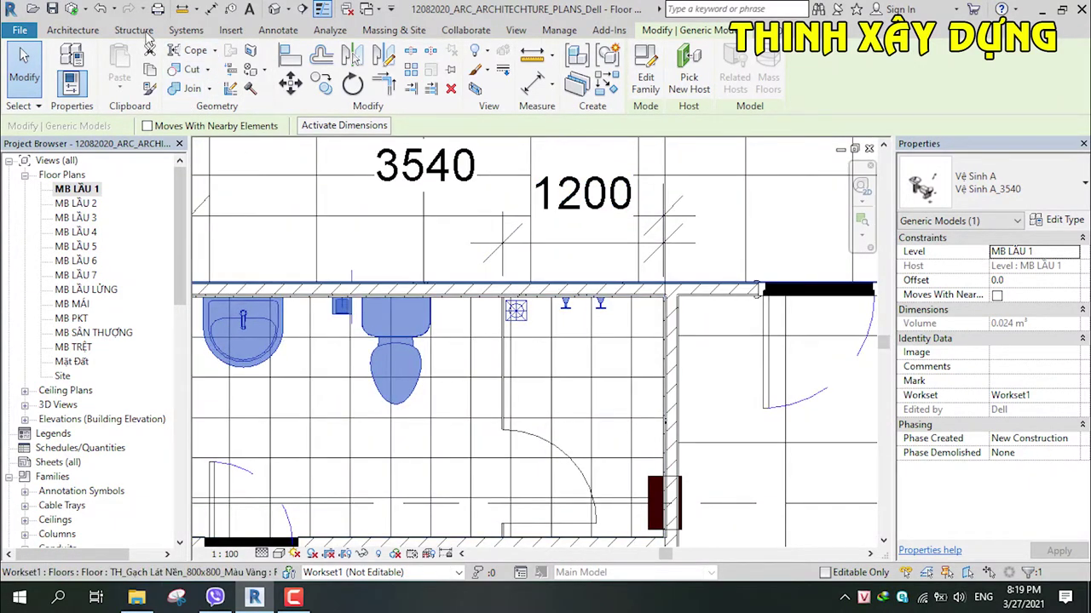
click(72, 9)
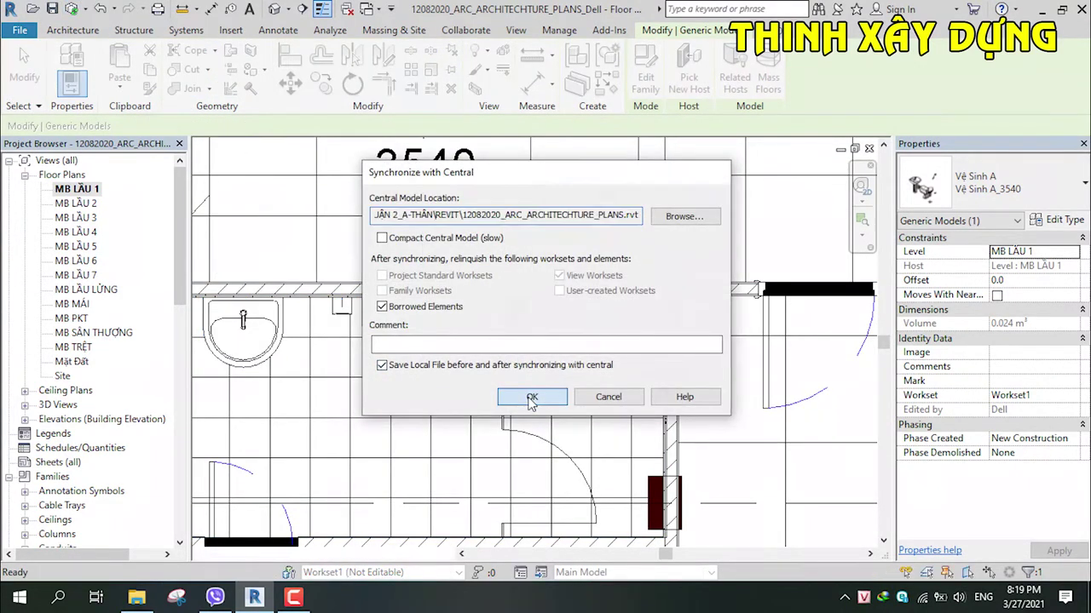
Step: Confirm synchronizing the model with central and clear the fixture selection
click(531, 393)
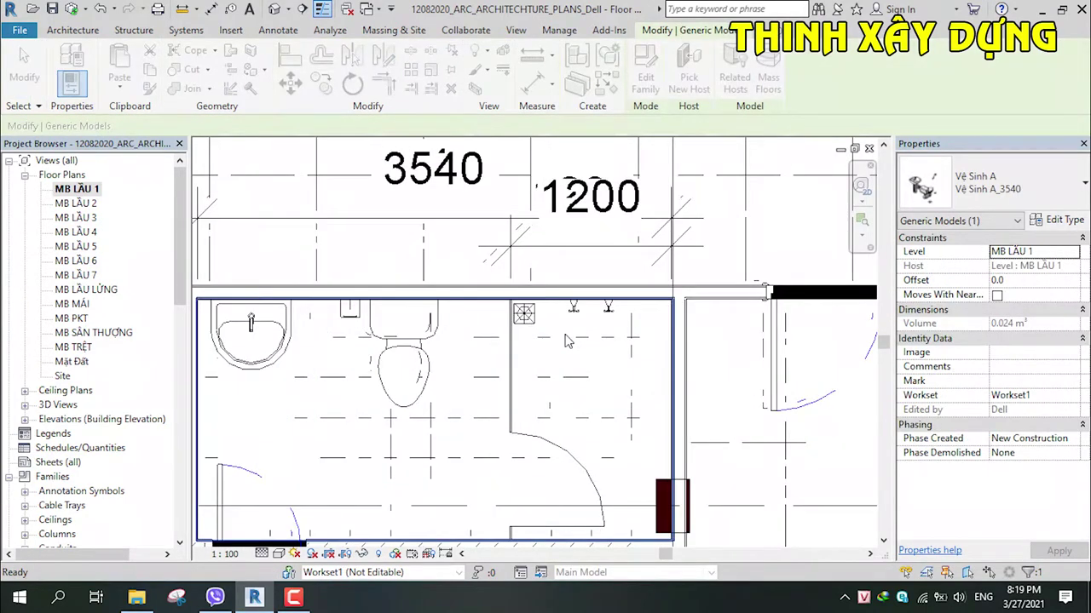
key(Escape)
scroll(582, 349, down, 2)
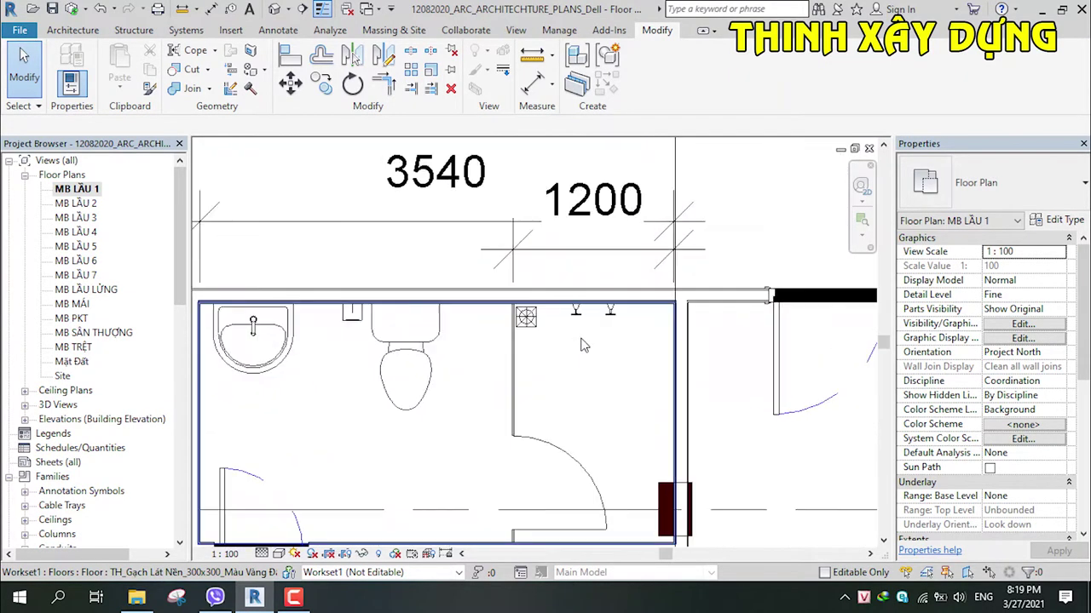
scroll(582, 343, down, 2)
mouse_move(652, 289)
middle_down()
mouse_move(642, 468)
mouse_move(492, 382)
middle_up()
Step: Delete the 1200 and 3540 dimensions above the first restroom
click(444, 322)
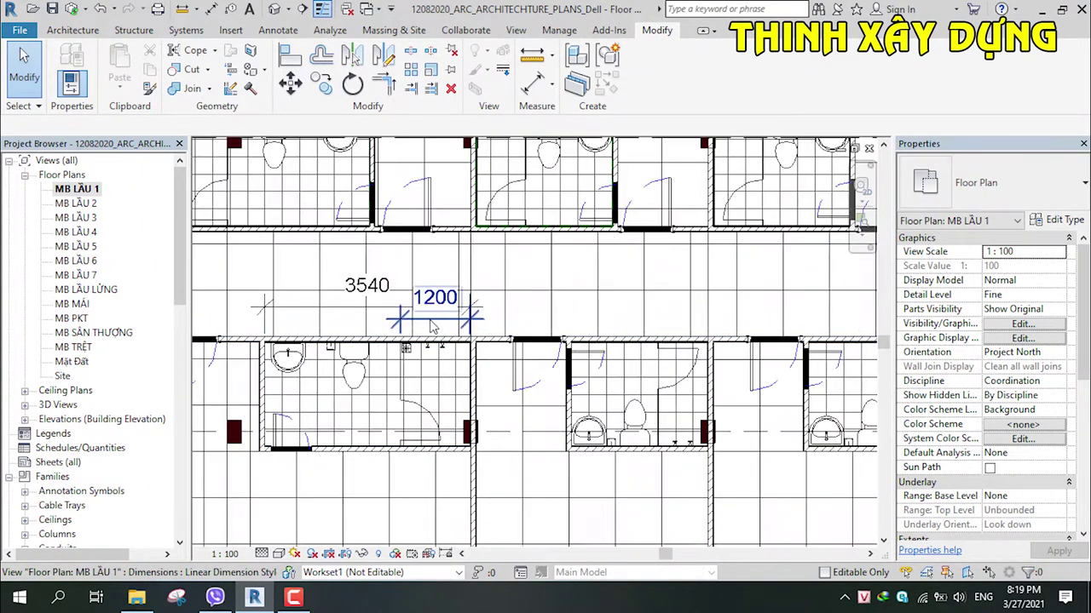
key(Delete)
click(368, 286)
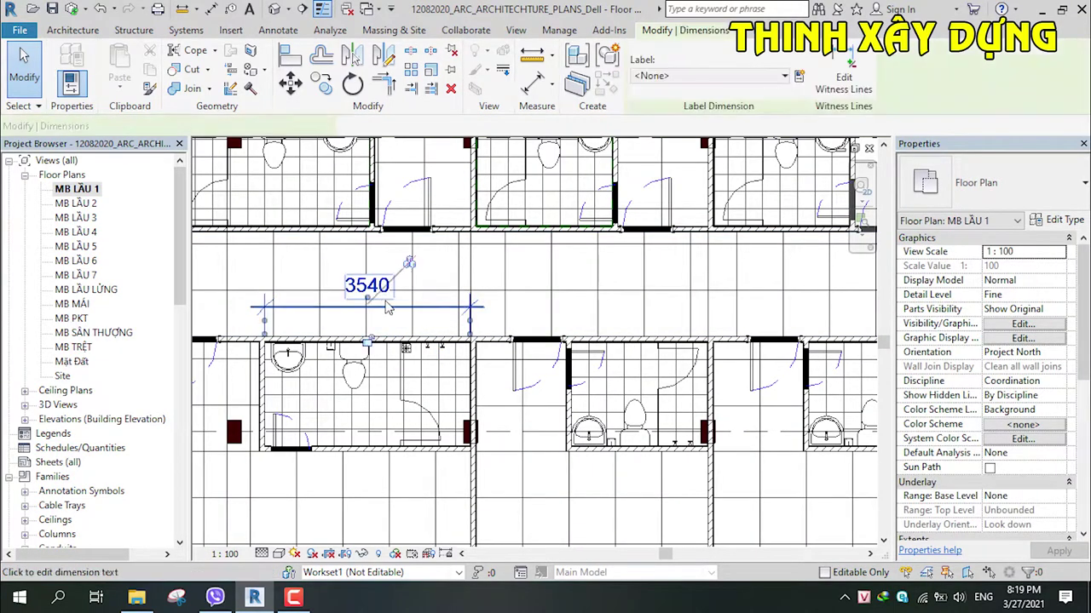
key(Delete)
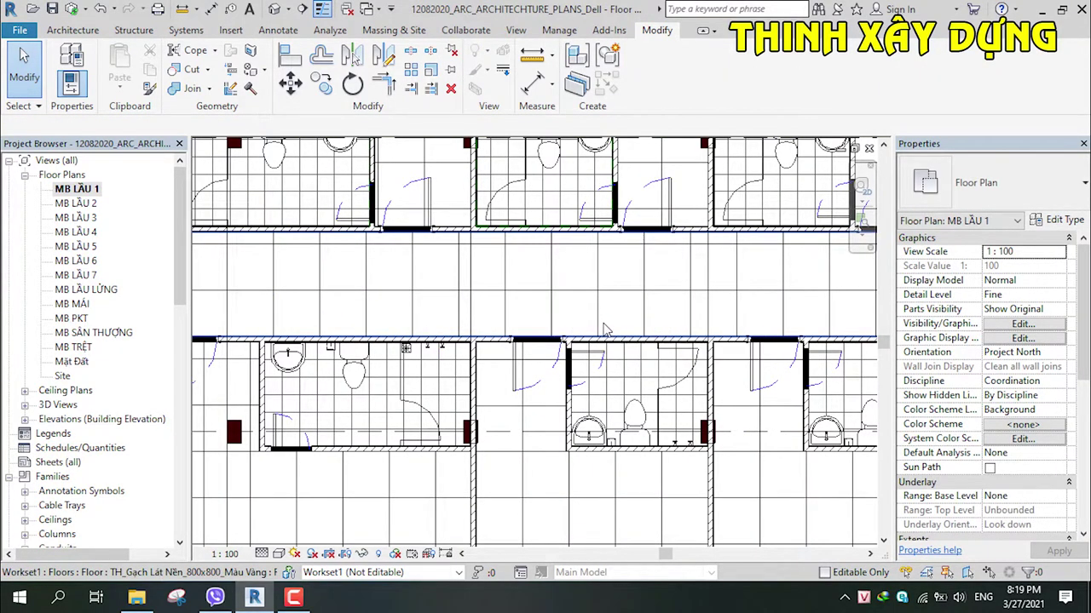
scroll(430, 364, up, 2)
scroll(428, 345, up, 1)
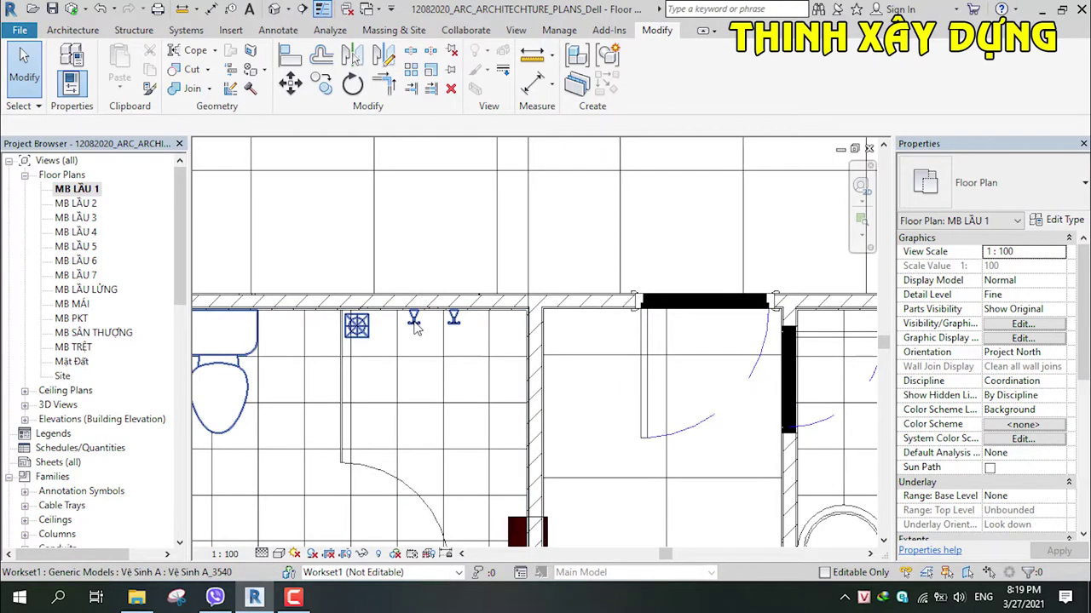
click(439, 331)
key(Escape)
scroll(439, 330, down, 2)
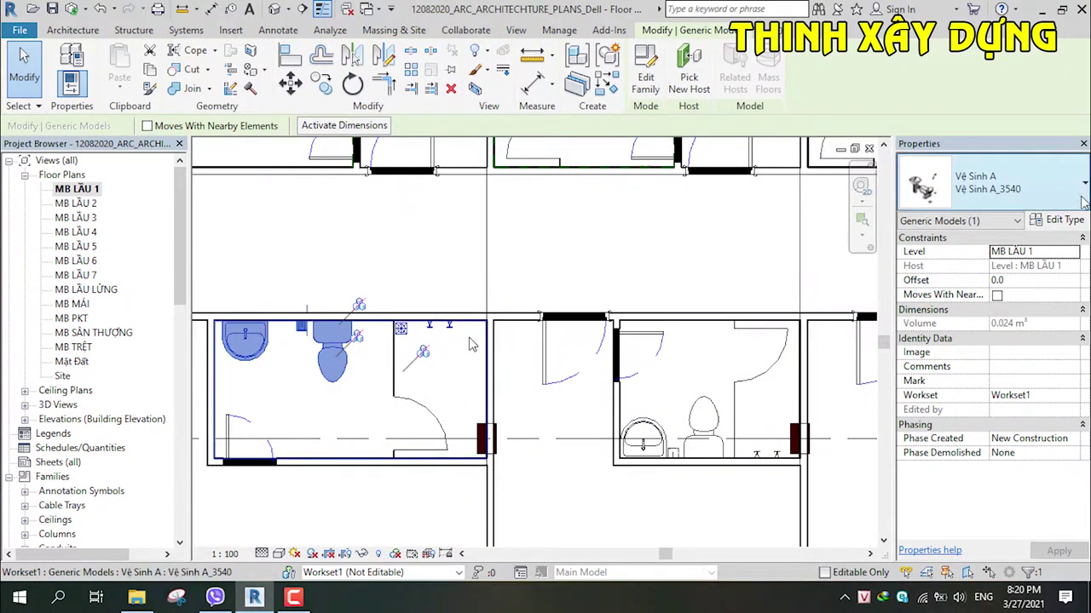
Step: Set Rộng Lavabore to 600.0 in the Vệ Sinh A_3540 type properties and apply
click(1059, 220)
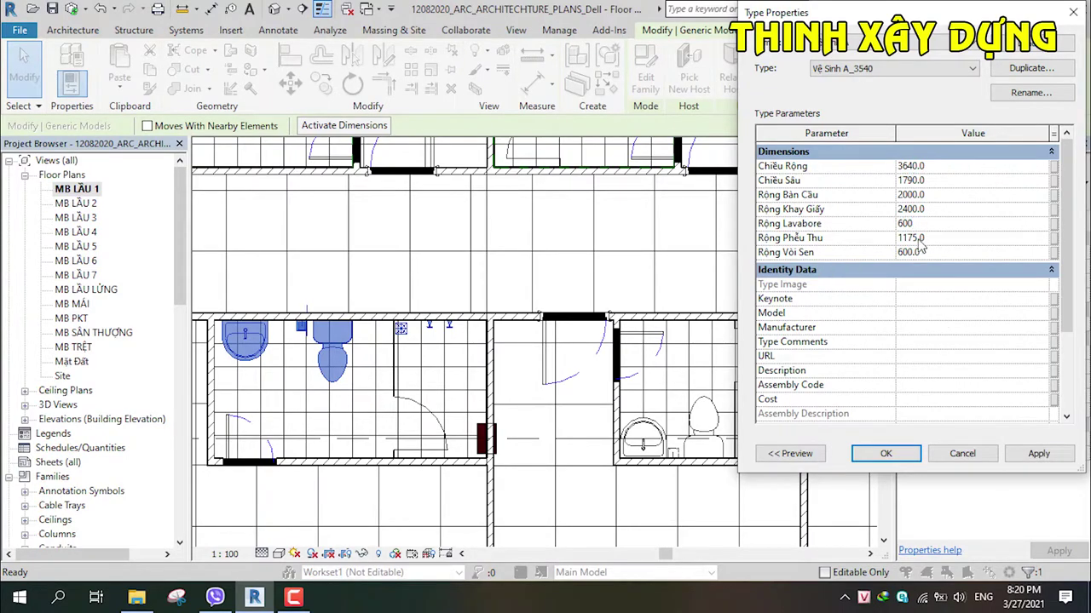
click(1038, 455)
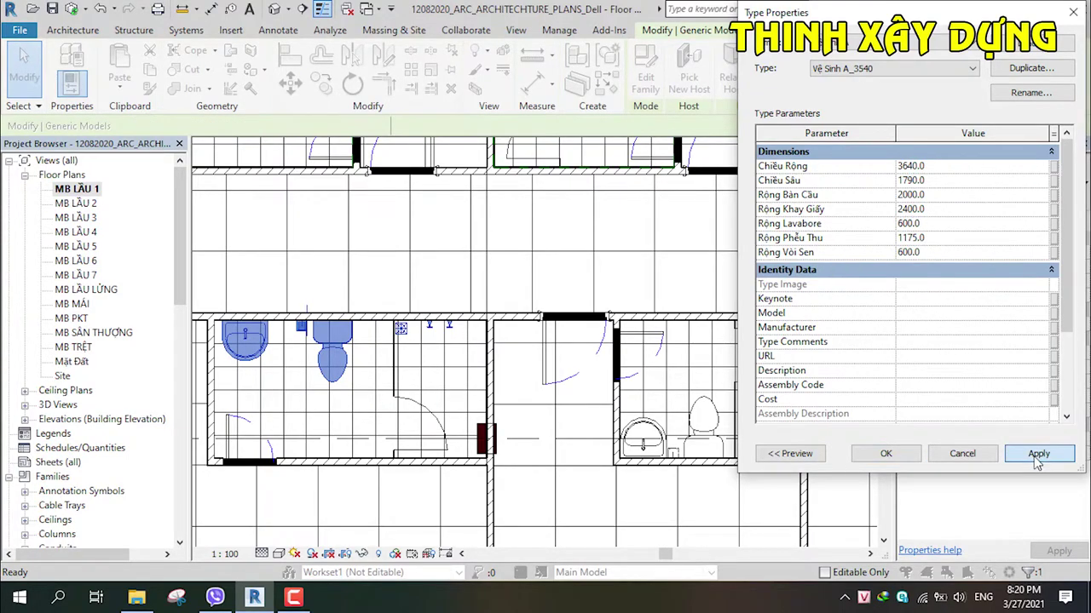
click(886, 454)
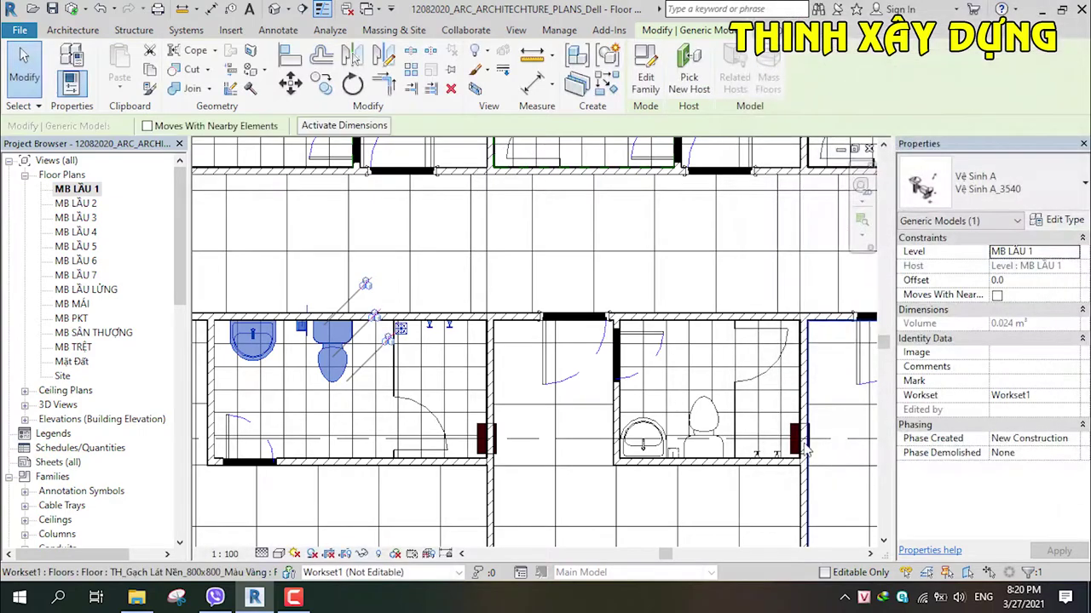
scroll(482, 338, down, 2)
Step: Start an aligned dimension between the restroom walls, then cancel it without placing
scroll(481, 339, up, 1)
scroll(481, 338, up, 2)
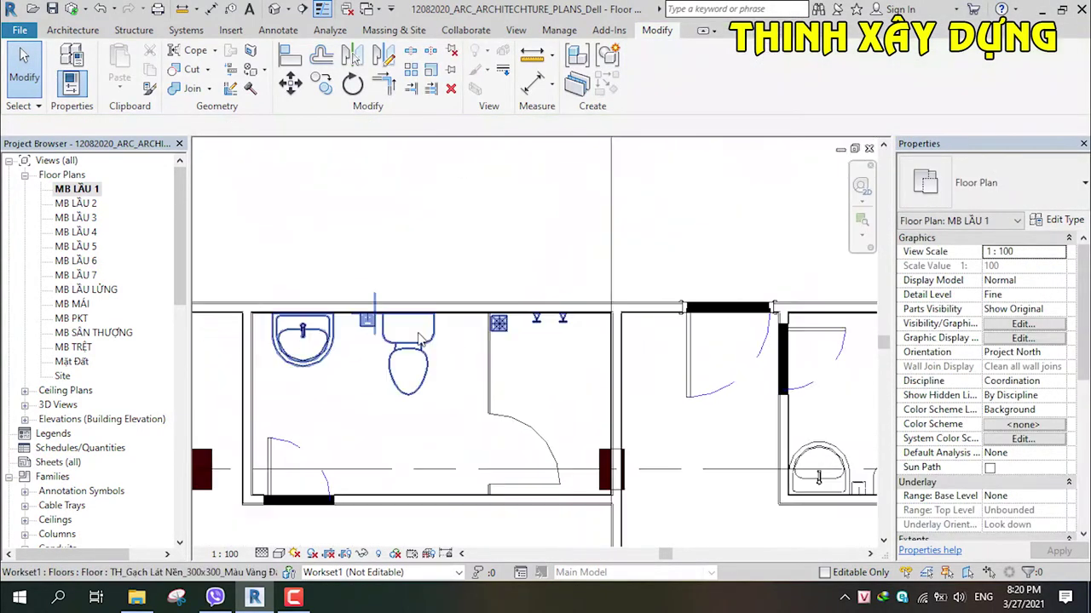
scroll(481, 338, down, 2)
middle_drag(482, 366, 500, 390)
click(500, 391)
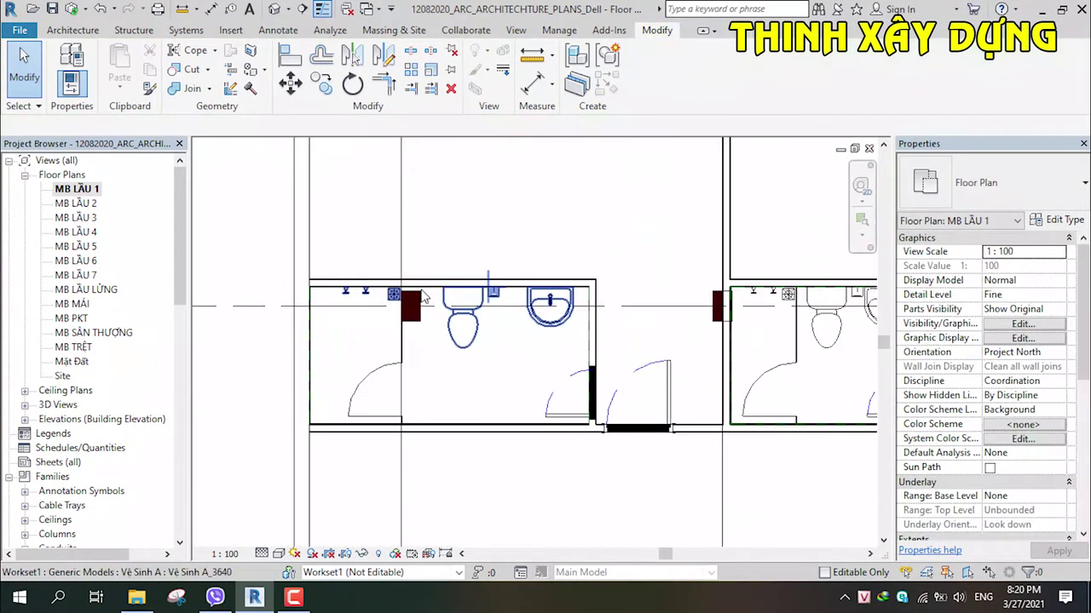
scroll(394, 317, up, 2)
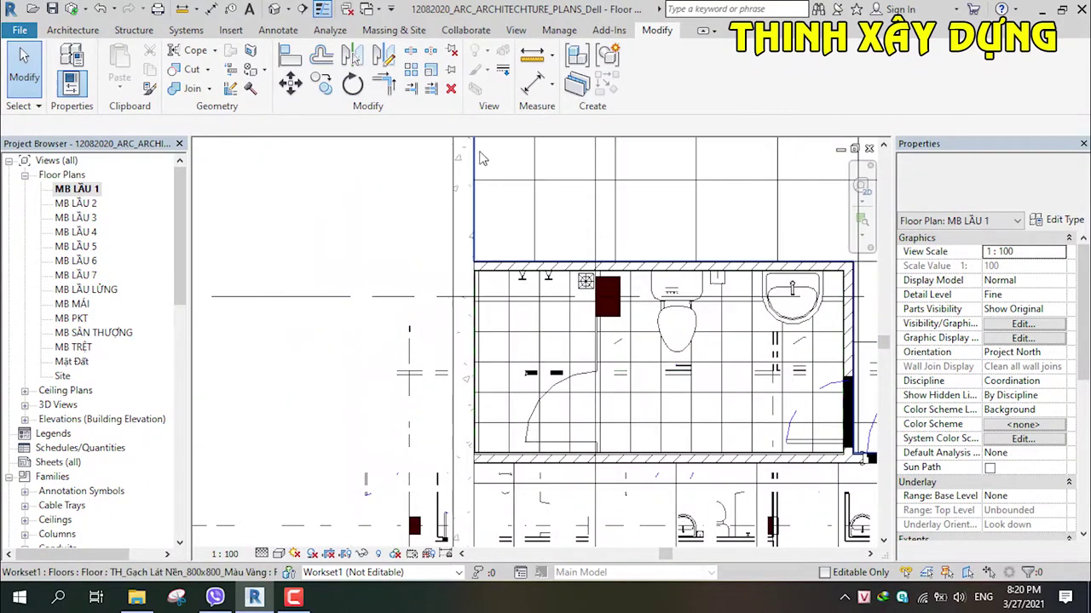
scroll(471, 345, up, 3)
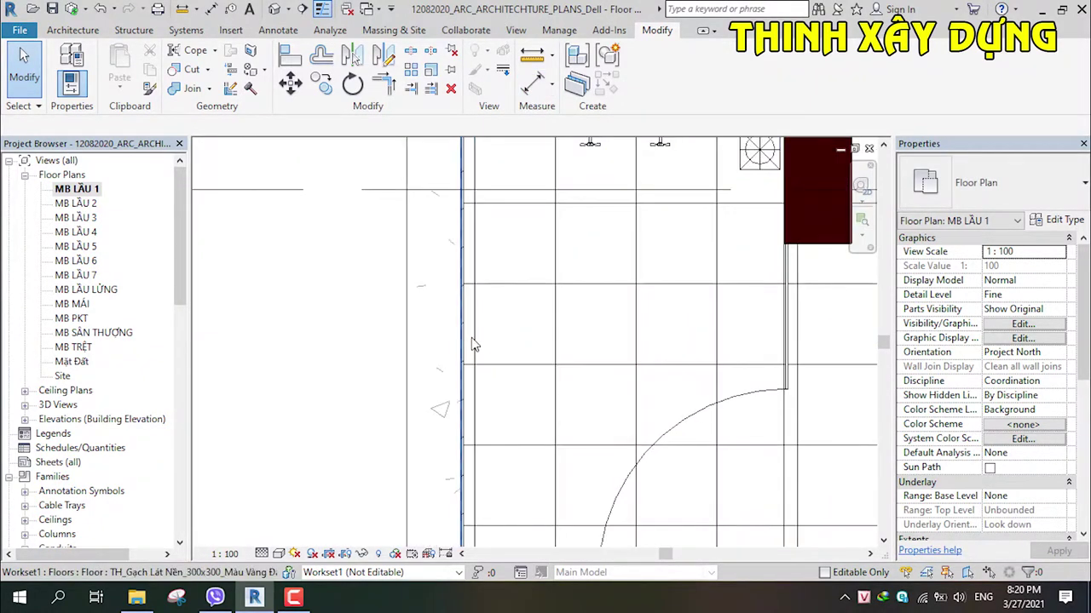
click(534, 89)
key(Escape)
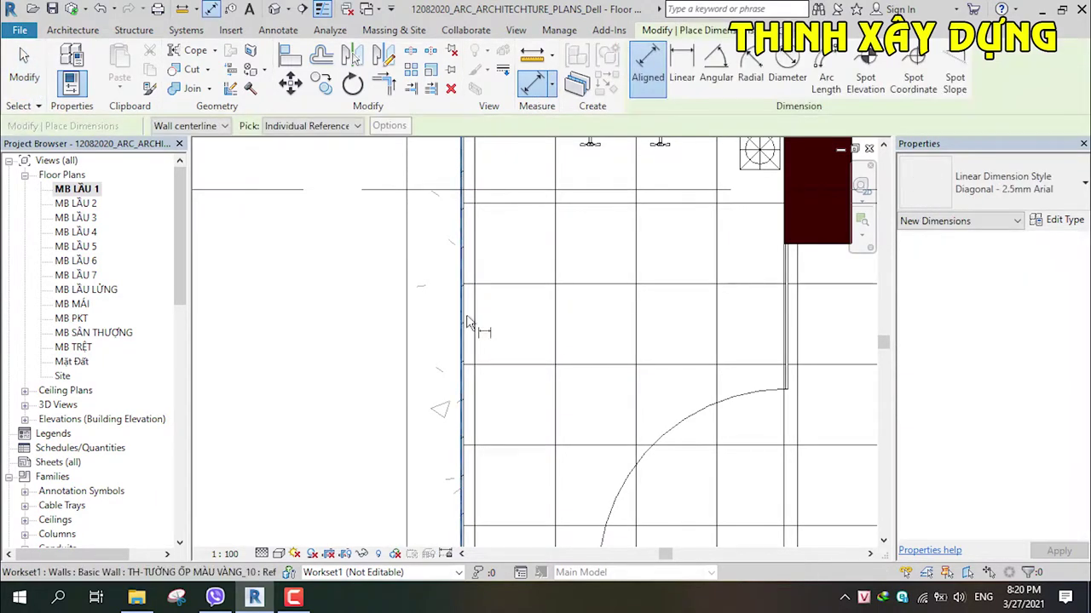
click(467, 324)
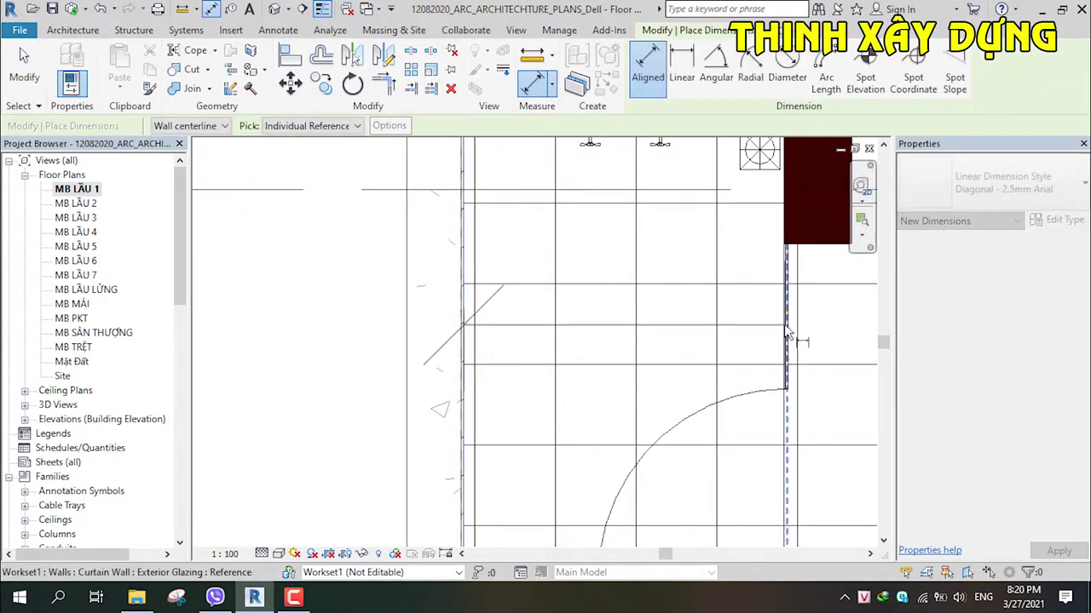
click(784, 324)
key(Escape)
scroll(682, 367, down, 2)
key(Escape)
scroll(665, 401, down, 3)
scroll(638, 443, up, 1)
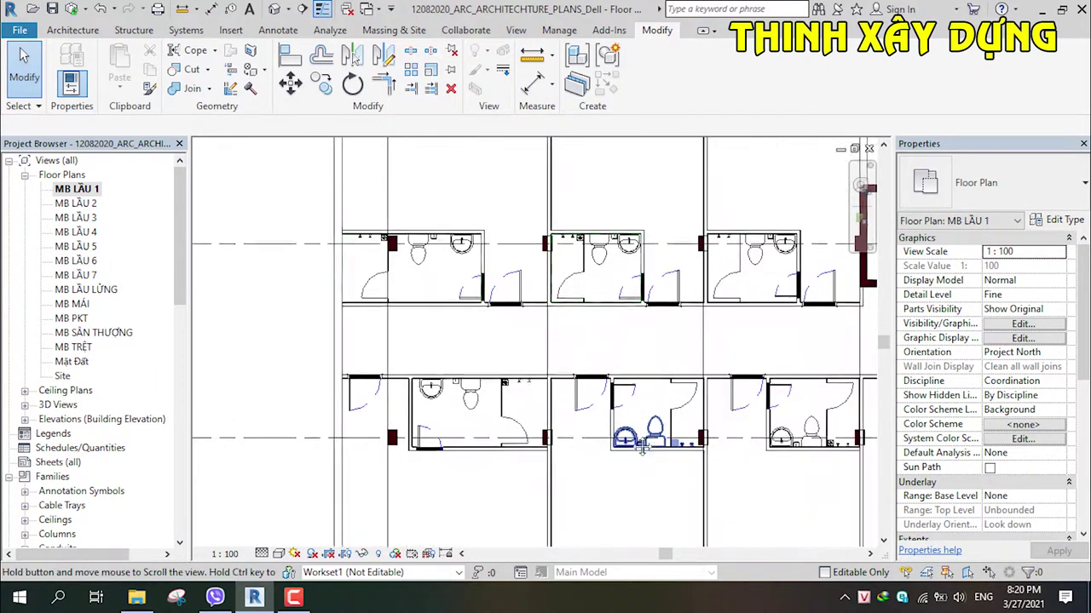
Step: Synchronize the model with central again
middle_drag(635, 443, 515, 419)
click(73, 9)
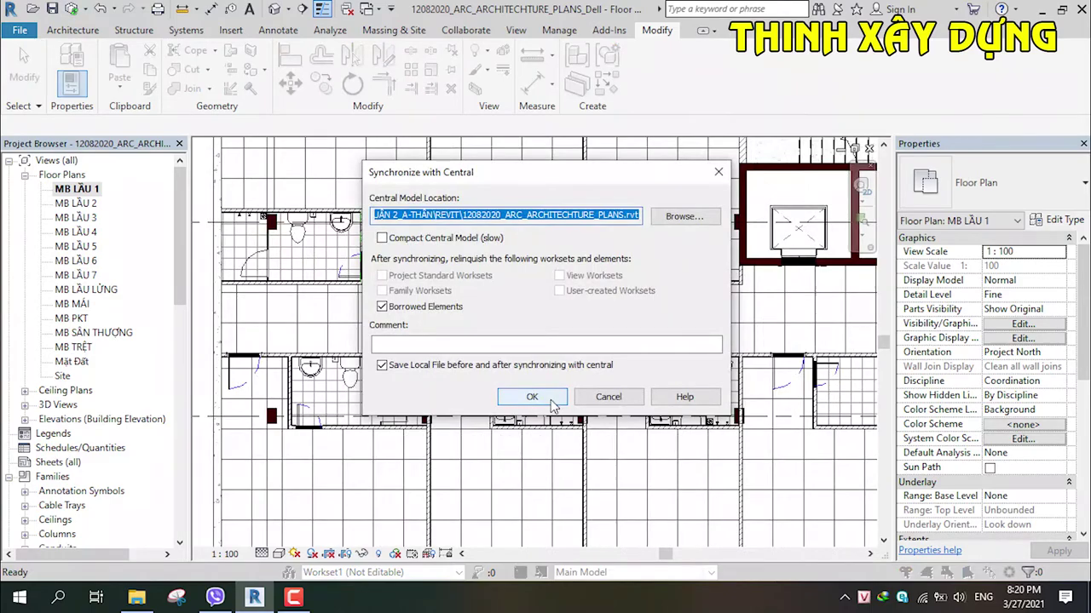
click(545, 397)
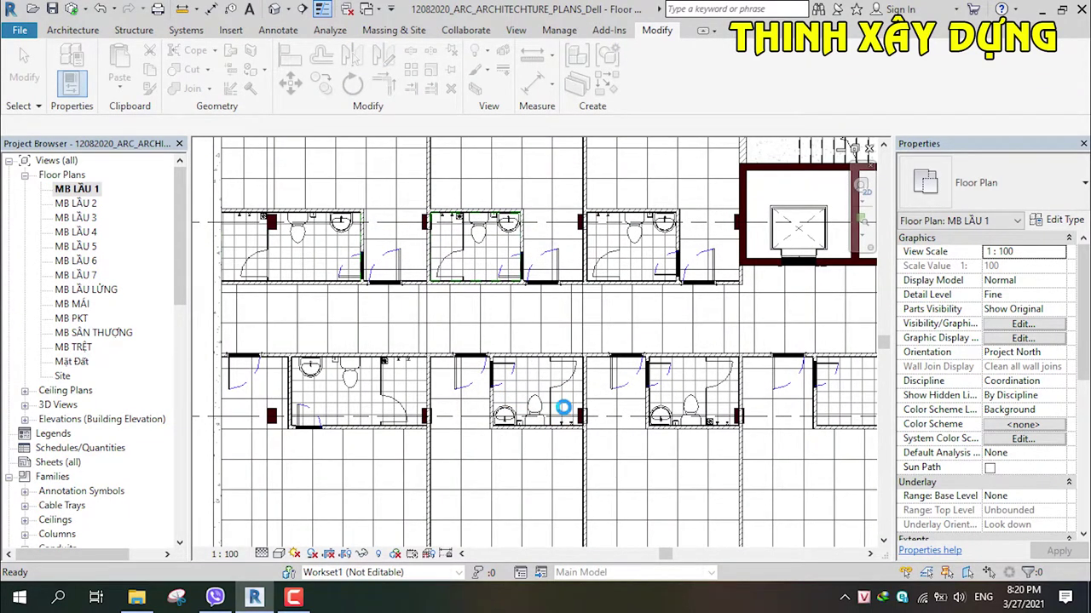
Step: Start an aligned dimension and pick the empty restroom's left wall
middle_drag(699, 435, 484, 397)
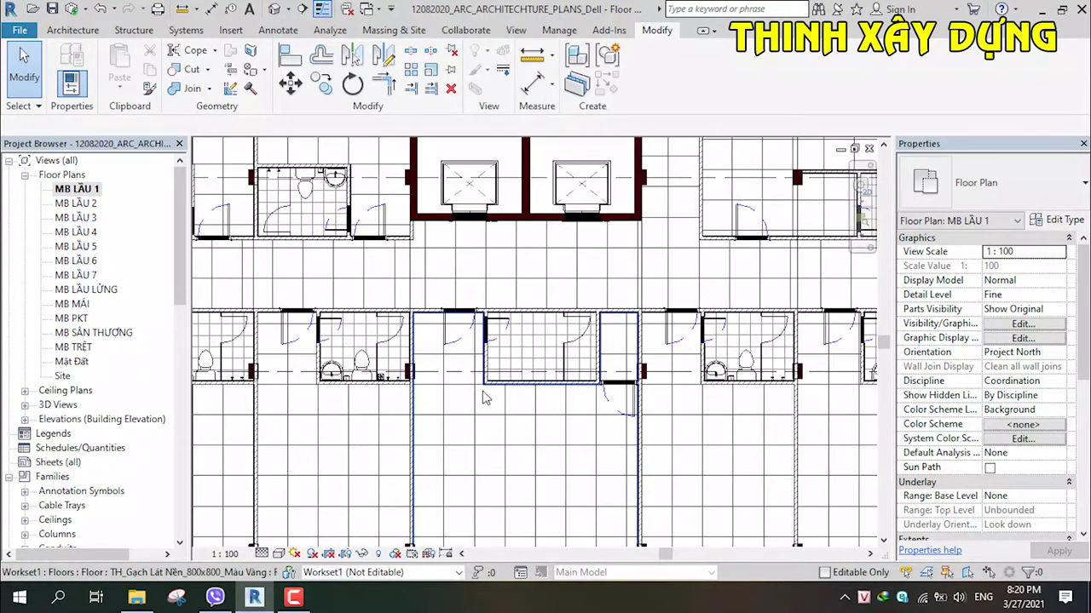
click(531, 83)
scroll(512, 365, up, 5)
scroll(523, 358, up, 3)
scroll(512, 344, up, 3)
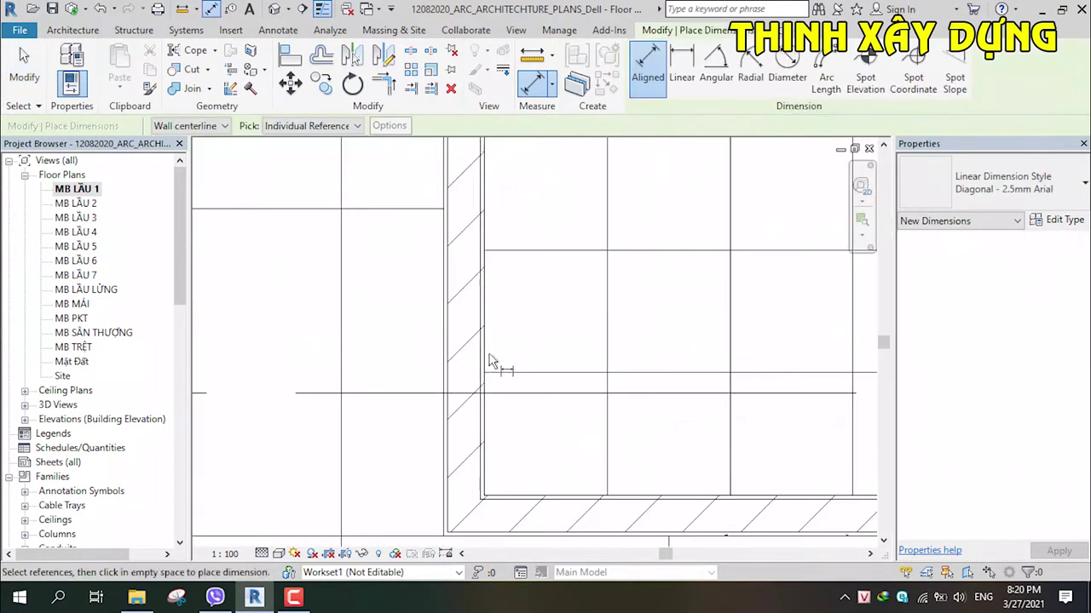
click(490, 362)
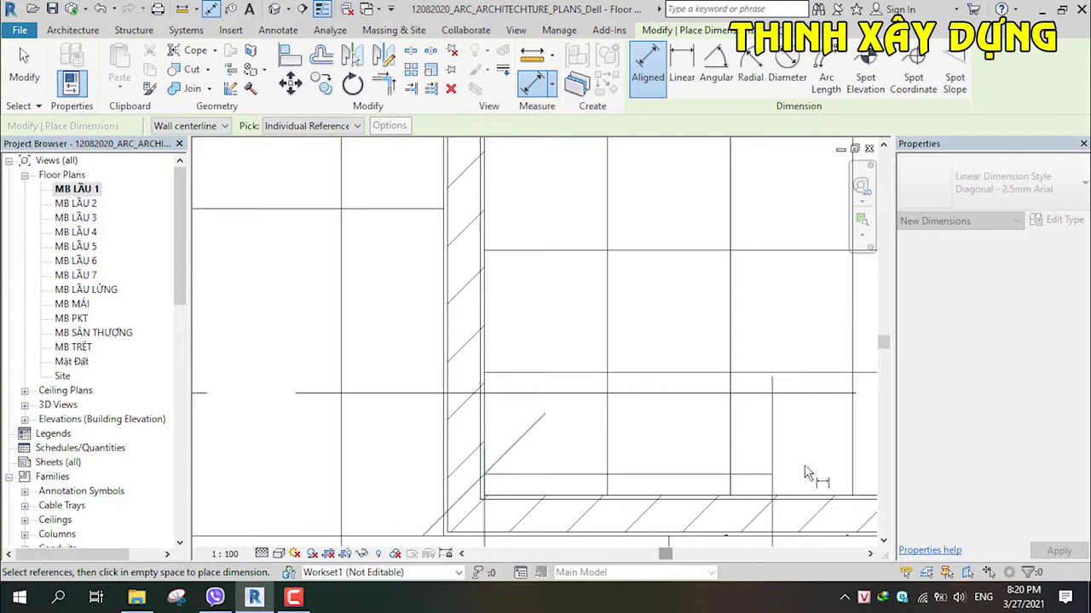
scroll(696, 435, down, 2)
scroll(686, 436, down, 2)
scroll(613, 392, down, 3)
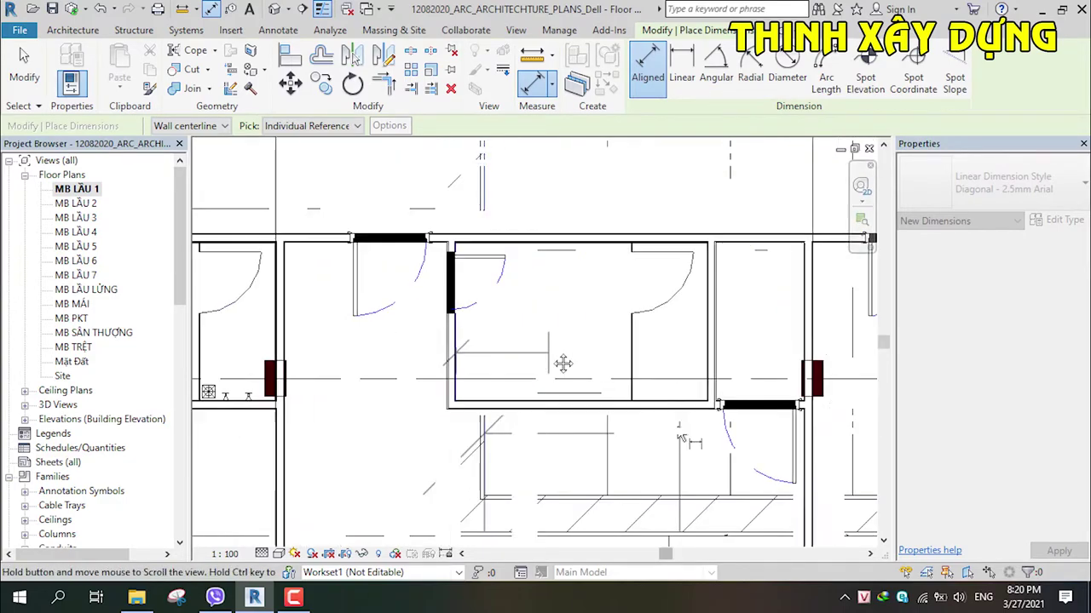
scroll(694, 342, up, 3)
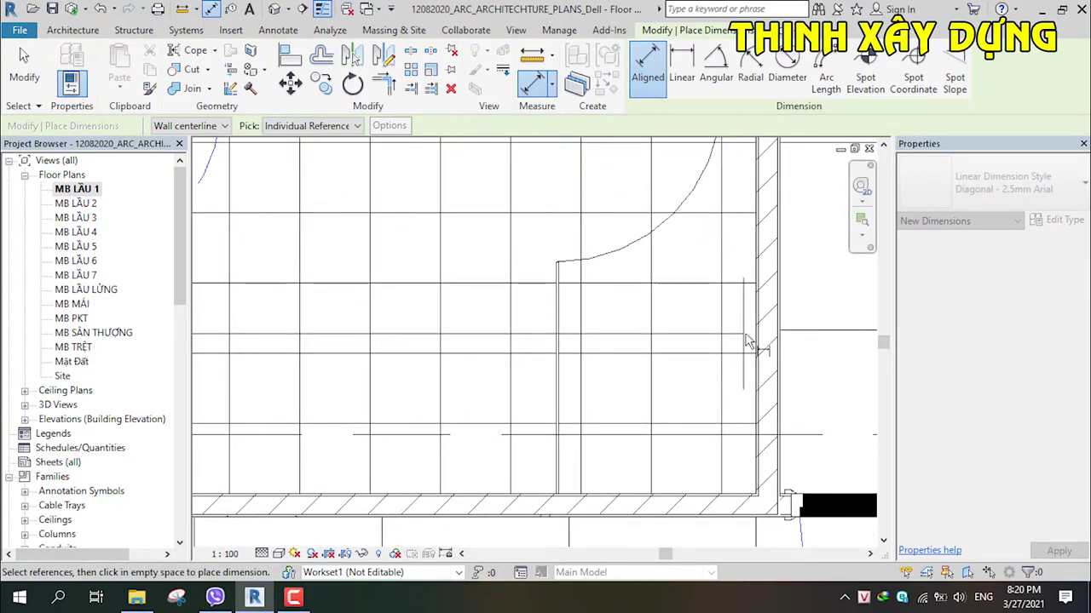
scroll(754, 336, down, 2)
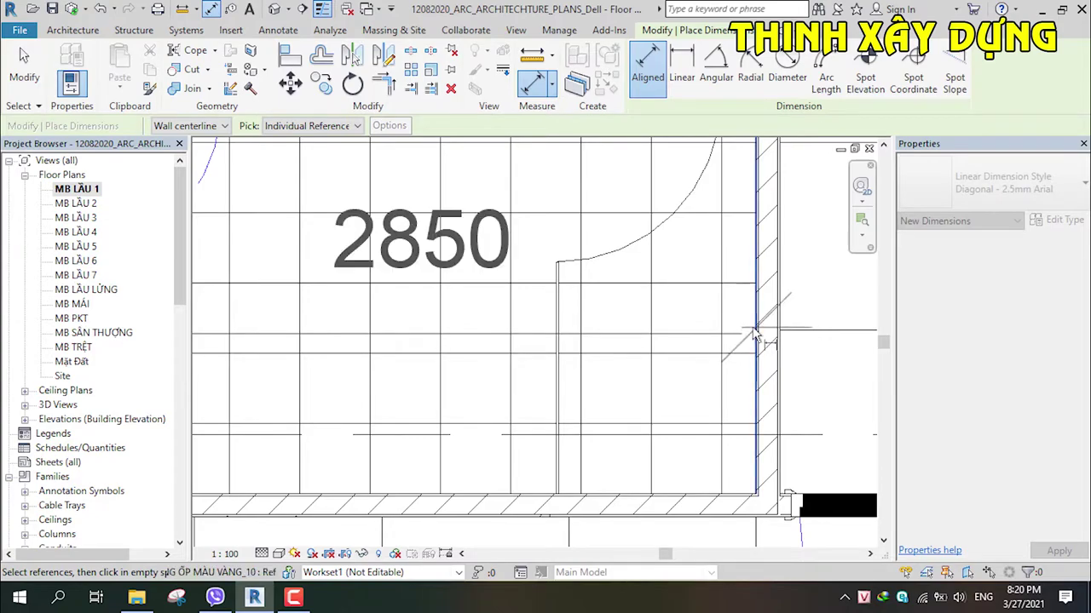
scroll(682, 324, down, 2)
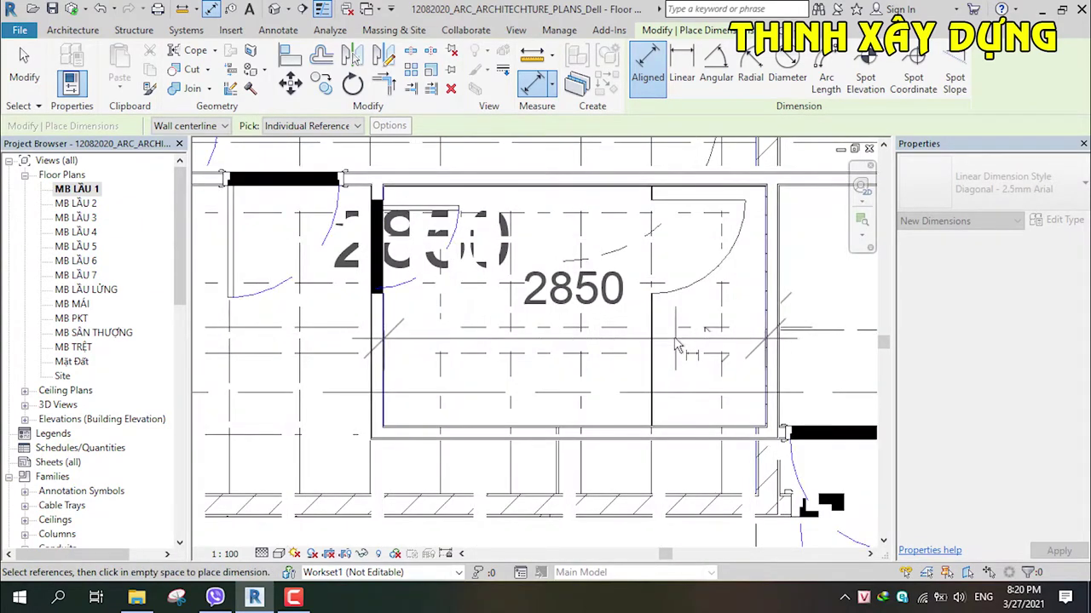
Step: Pick the right wall and place the 2850 dimension across the empty restroom
middle_drag(674, 336, 665, 218)
scroll(672, 389, up, 2)
scroll(672, 414, up, 1)
scroll(720, 383, down, 2)
scroll(820, 349, up, 2)
click(820, 349)
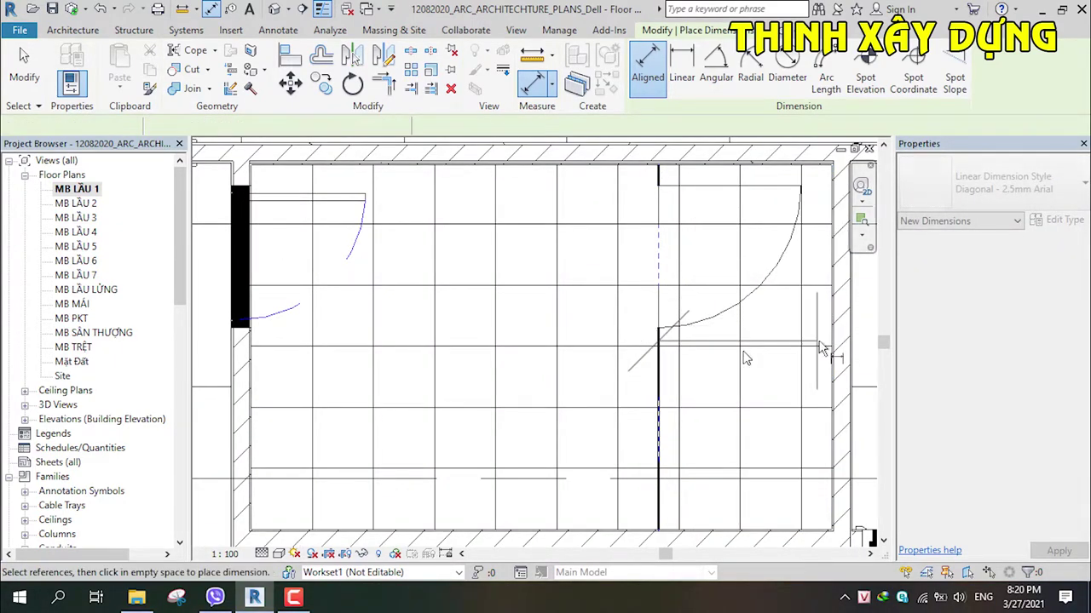
scroll(742, 357, down, 3)
middle_drag(705, 338, 701, 255)
scroll(700, 255, up, 2)
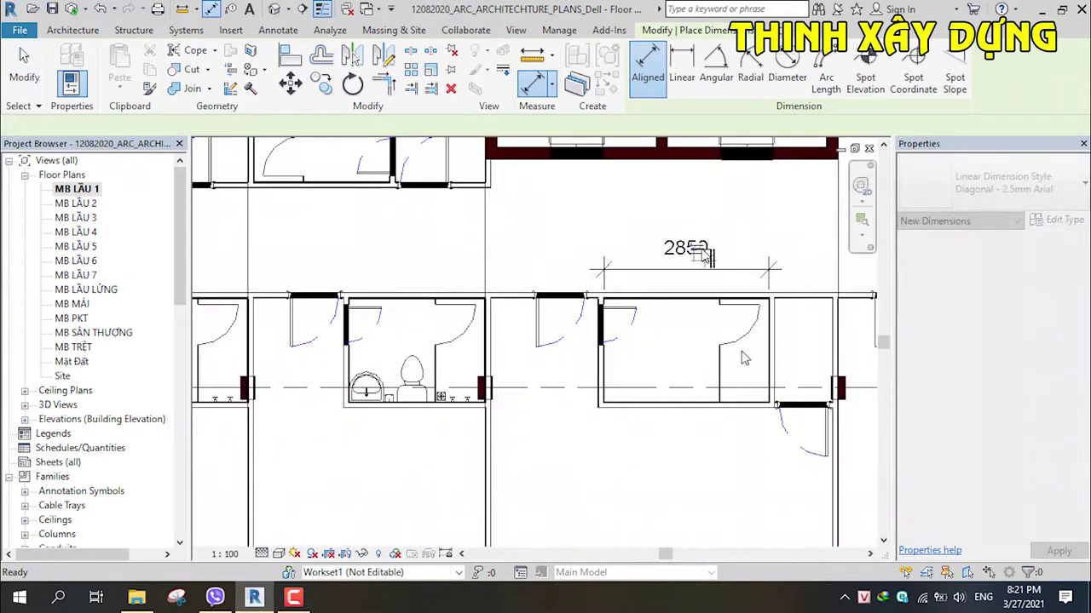
key(Escape)
key(Escape)
scroll(744, 357, down, 2)
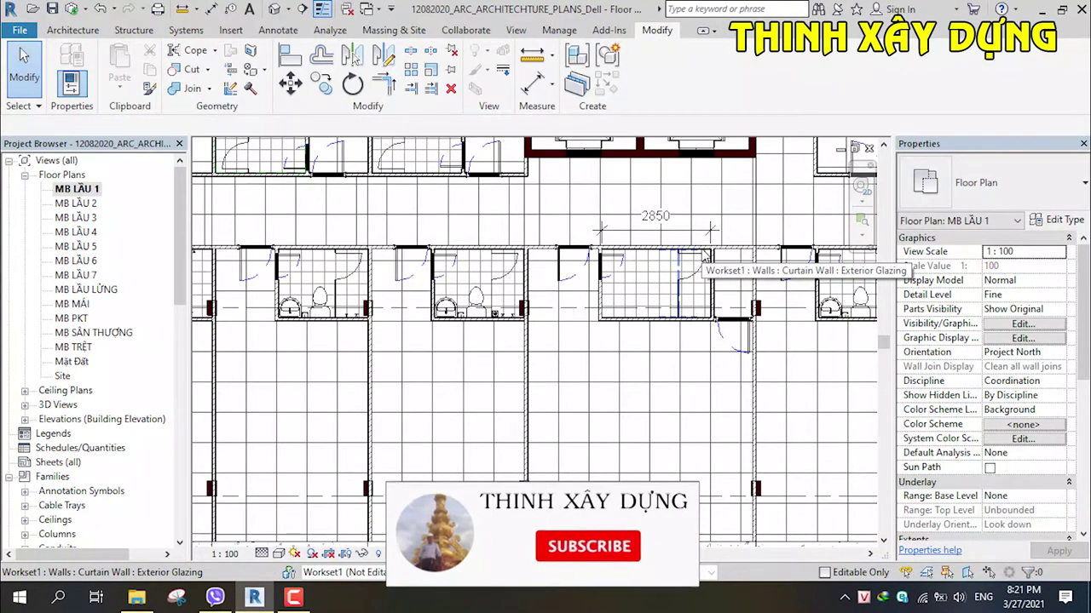
Step: Select the Vệ Sinh A fixture group and move it (MV) from the wall endpoint to the wall corner
scroll(553, 306, up, 2)
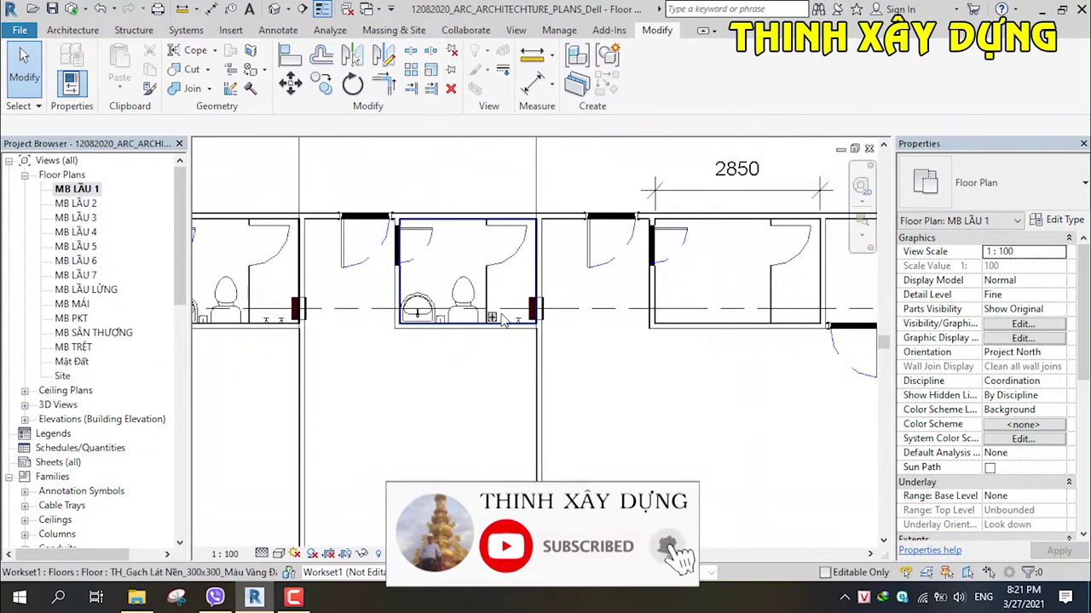
scroll(470, 317, down, 2)
click(469, 317)
click(469, 317)
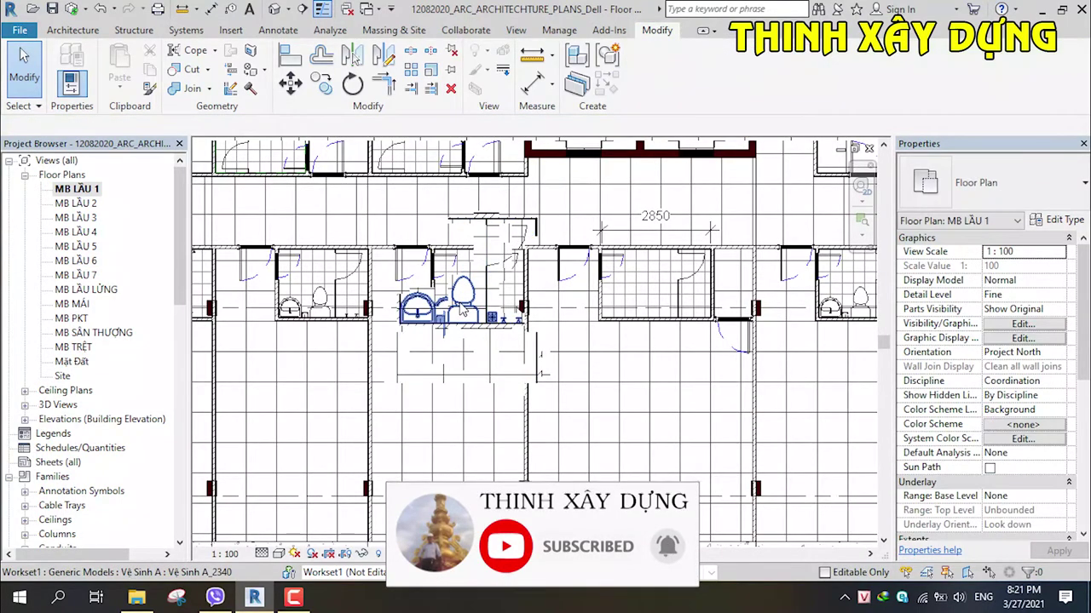
scroll(477, 324, up, 2)
scroll(522, 340, up, 2)
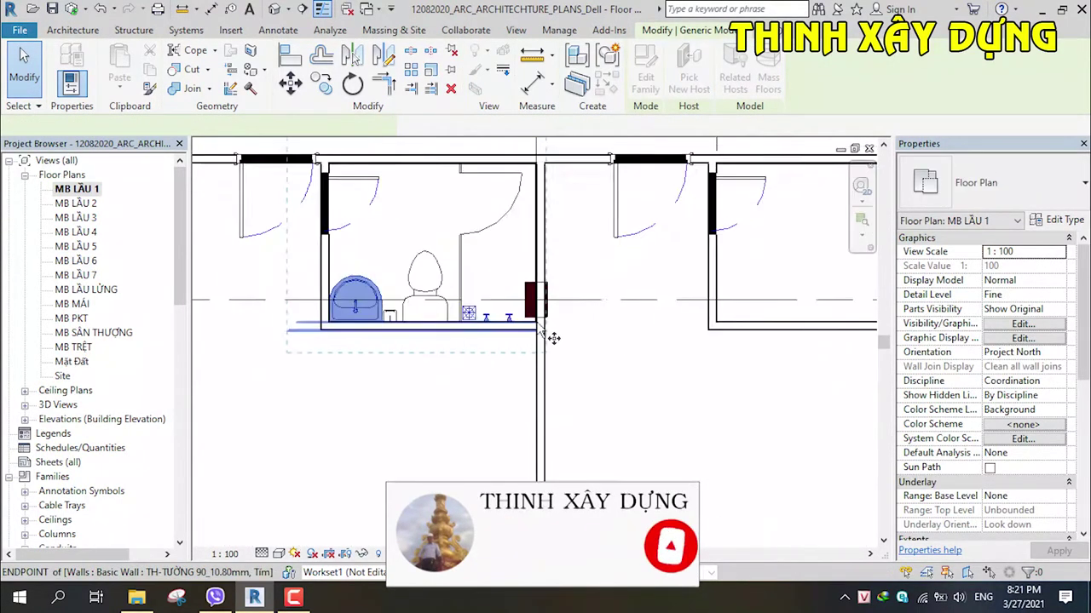
key(m)
key(v)
scroll(540, 319, up, 2)
scroll(540, 328, up, 2)
click(546, 332)
scroll(682, 316, down, 3)
middle_drag(784, 312, 431, 312)
scroll(724, 317, up, 3)
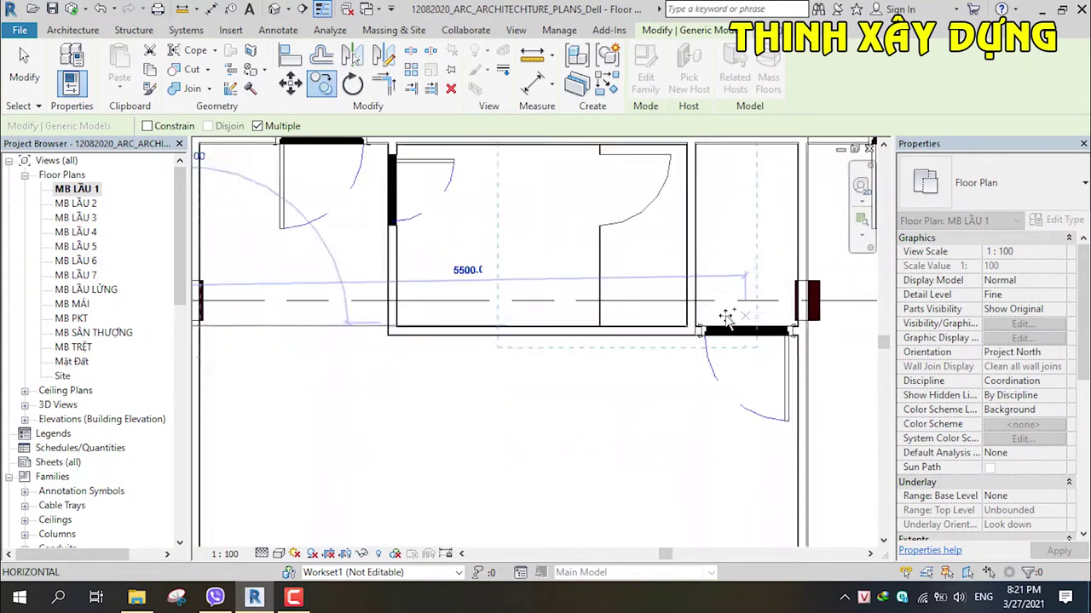
scroll(724, 324, up, 3)
click(656, 331)
scroll(656, 331, down, 3)
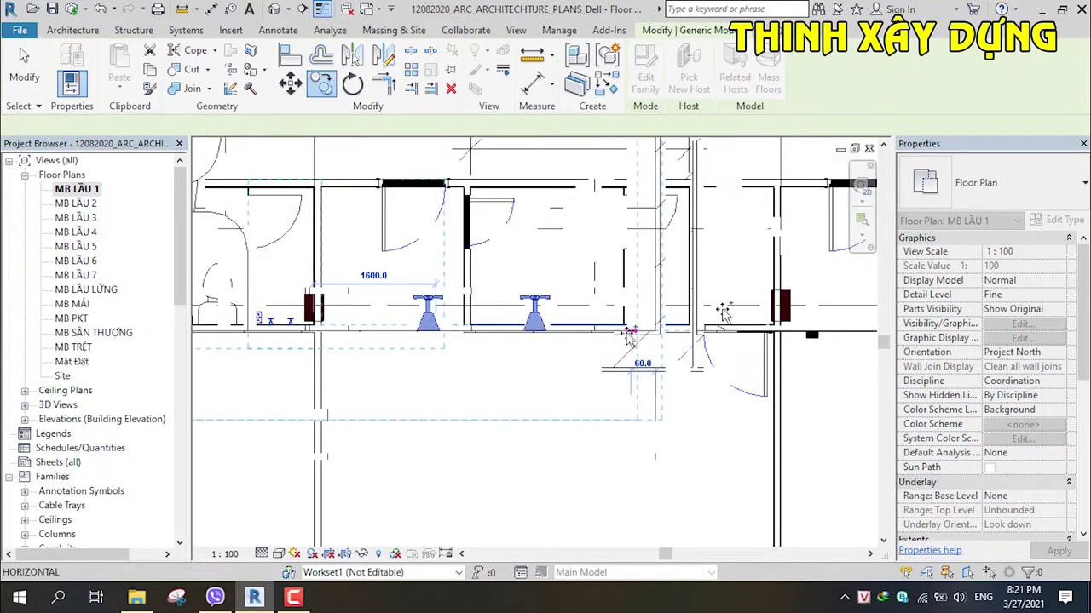
Step: Copy (CO) the fixture group into the neighbouring restroom, then select the copied fixture
key(c)
key(o)
scroll(628, 336, up, 3)
click(641, 357)
scroll(641, 356, down, 2)
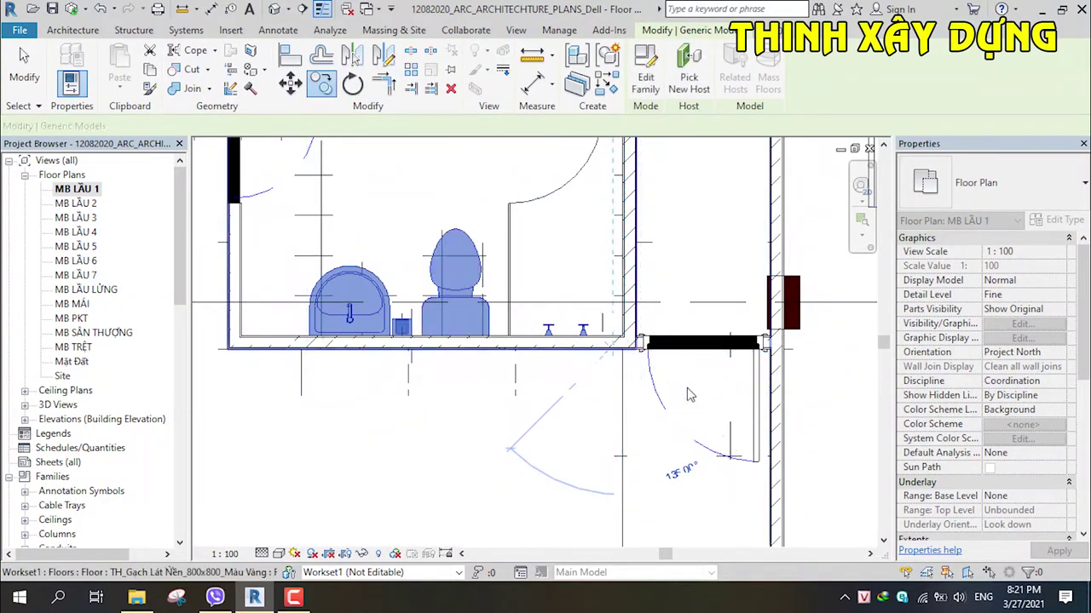
scroll(596, 358, down, 2)
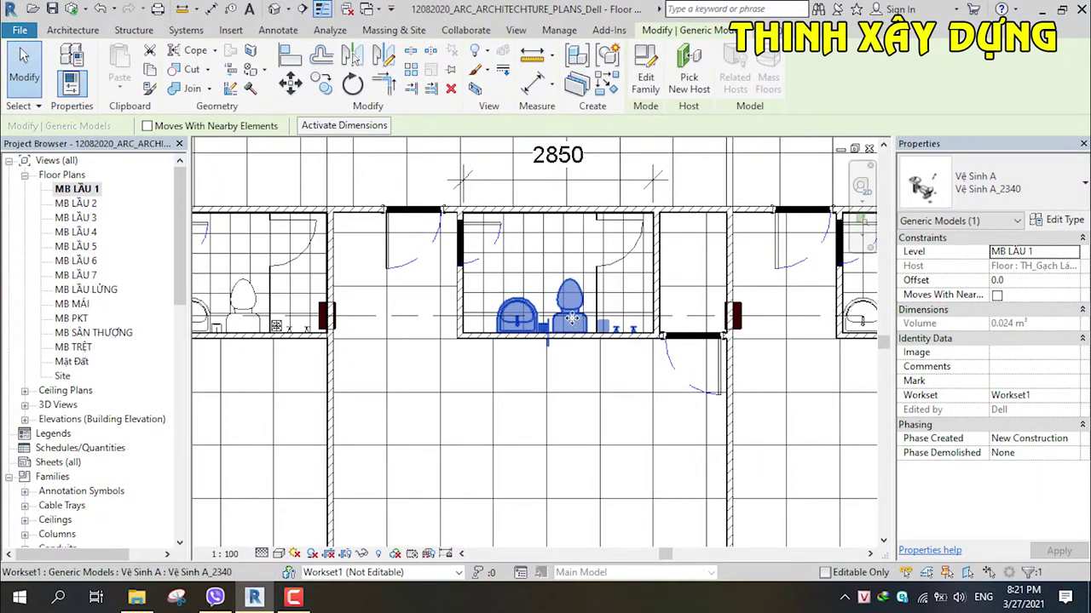
scroll(576, 317, up, 2)
key(Escape)
click(577, 322)
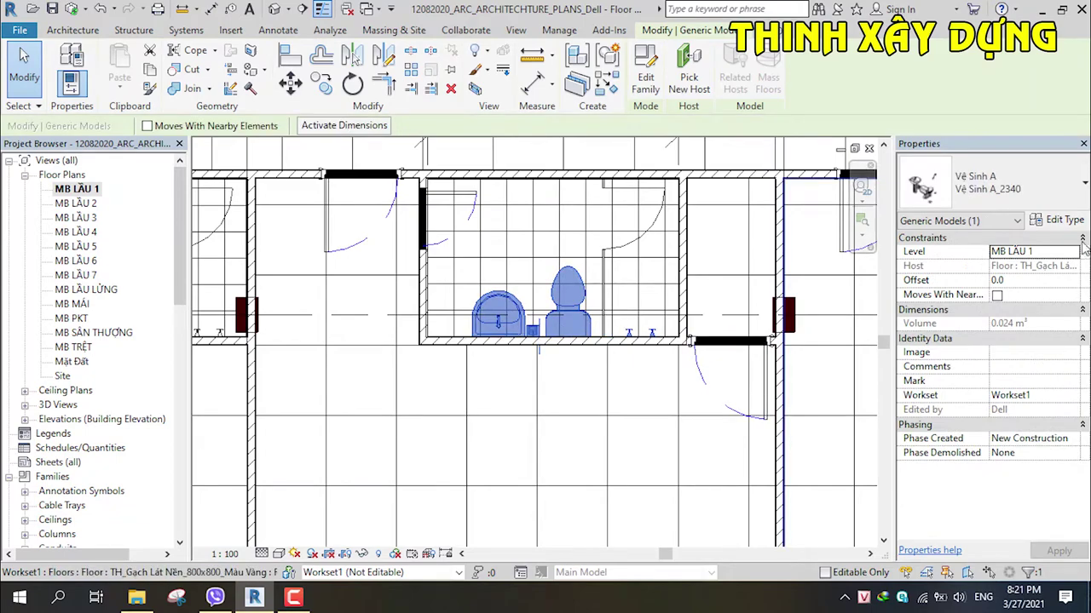
Step: Duplicate the fixture's type as Vệ Sinh A_2850
click(1065, 220)
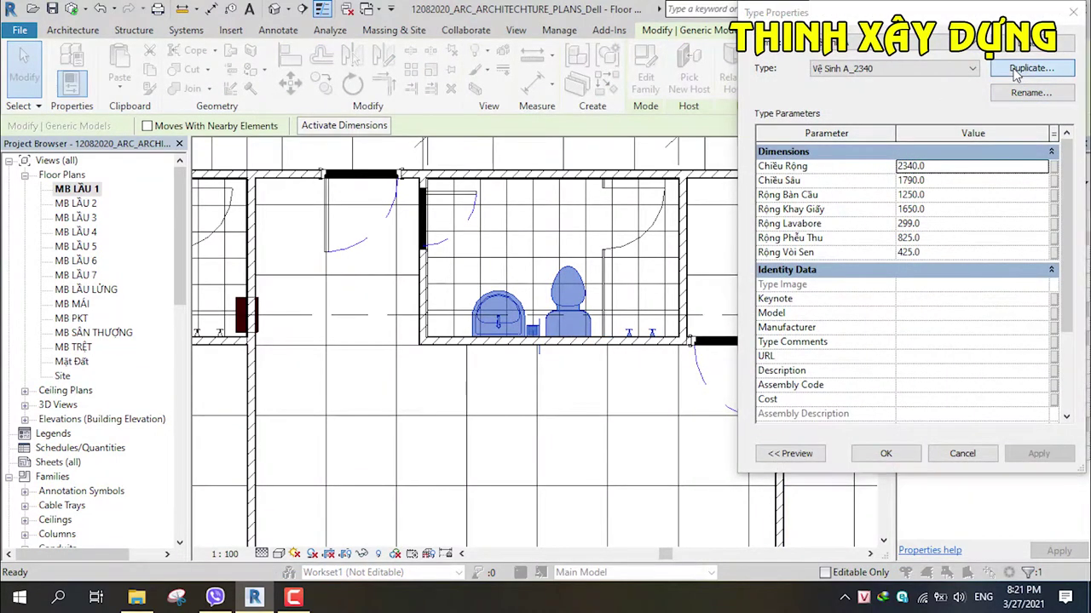
click(1030, 68)
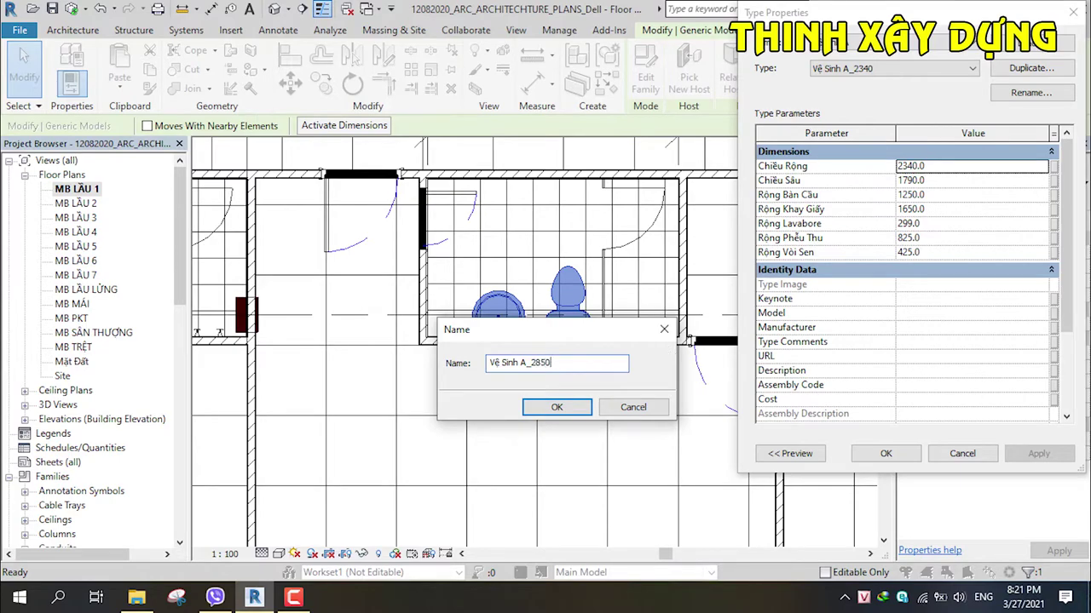
text(2850)
click(555, 407)
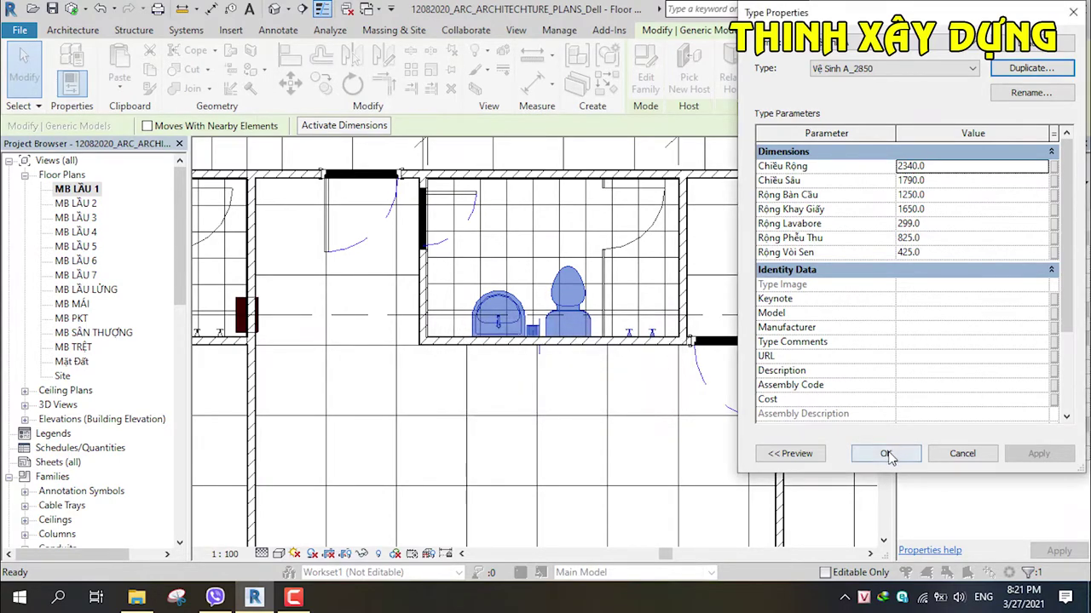
click(886, 453)
Step: Set the Vệ Sinh A_2850 type's Chiều Rộng to 2850 and Rộng Lavabore to 500
scroll(686, 401, up, 2)
scroll(687, 401, up, 1)
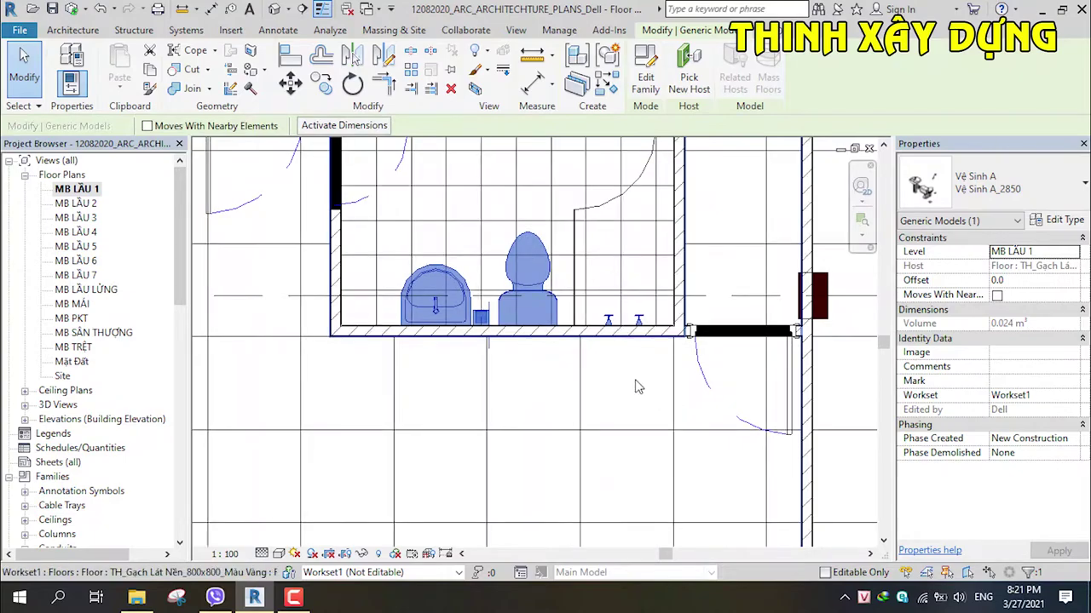
scroll(653, 389, up, 2)
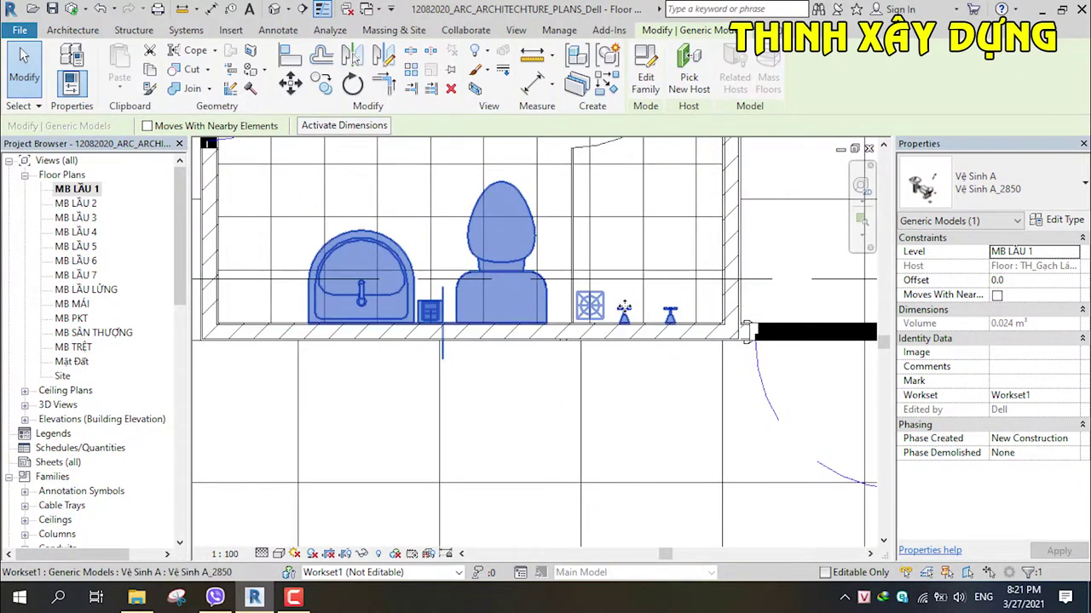
scroll(653, 389, down, 2)
scroll(653, 389, up, 1)
scroll(613, 367, down, 2)
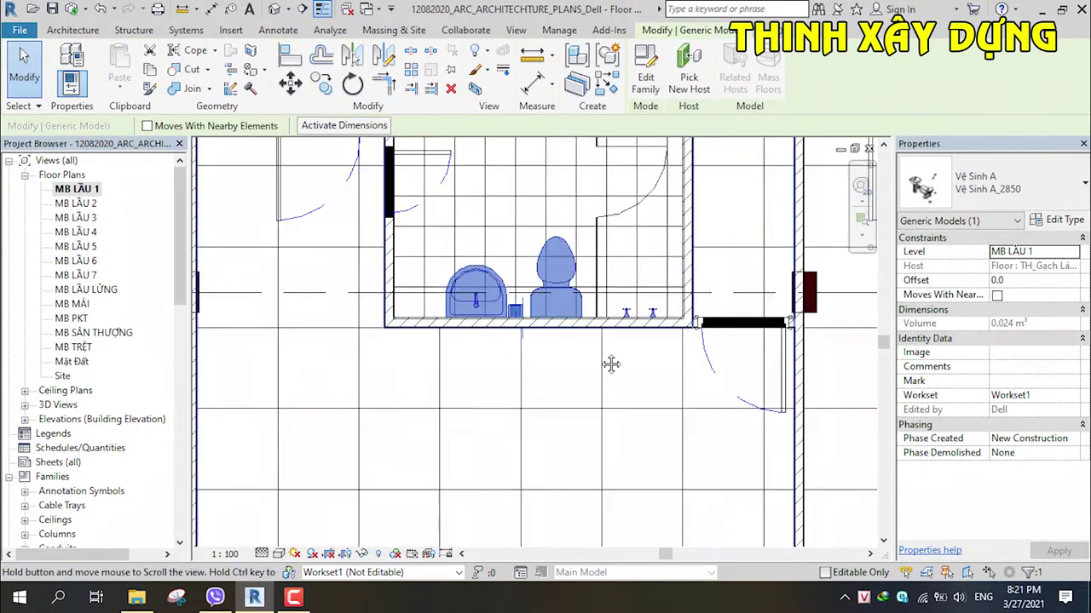
scroll(645, 380, up, 1)
middle_drag(645, 380, 621, 377)
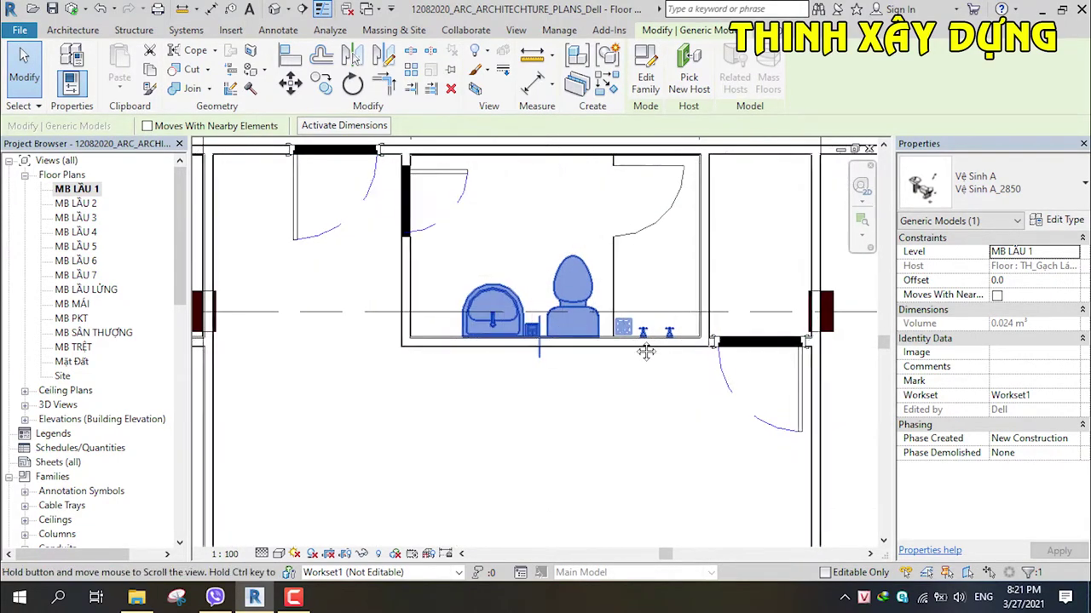
middle_drag(647, 350, 569, 350)
click(1061, 223)
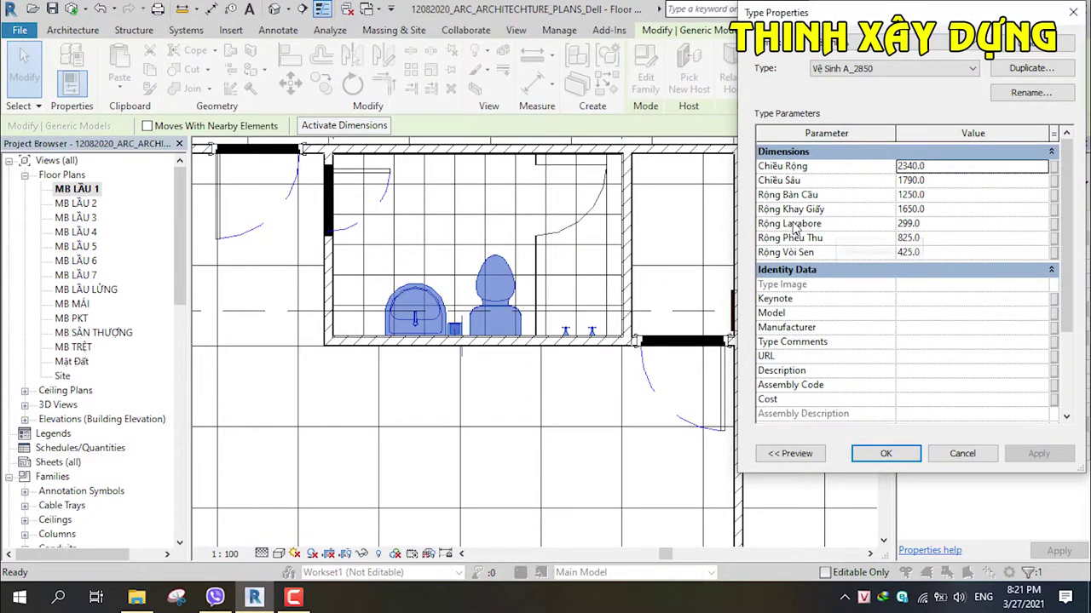
click(945, 225)
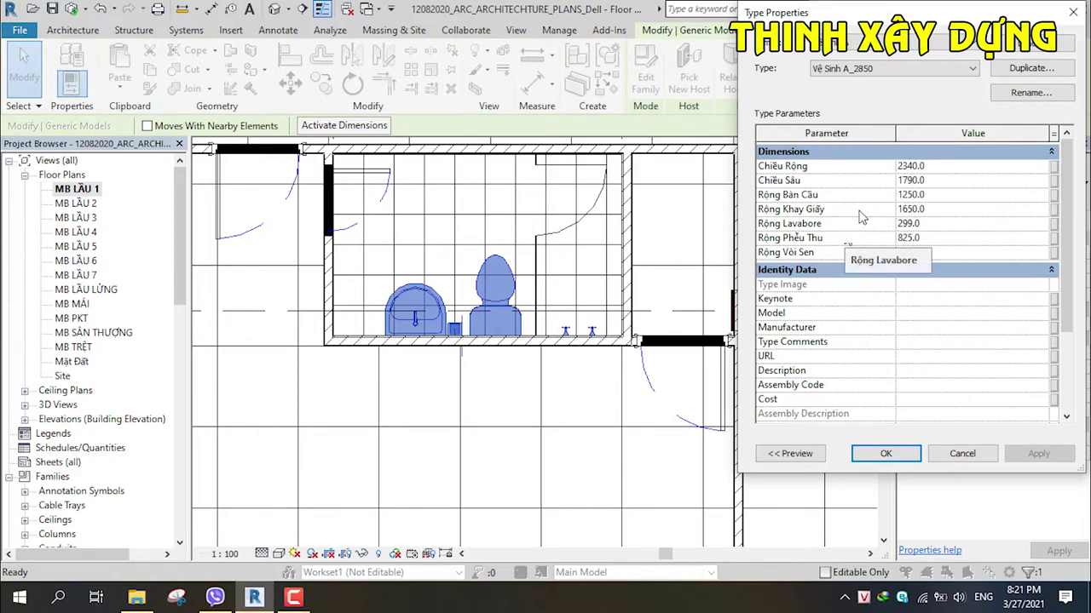
key(Delete)
key(Delete)
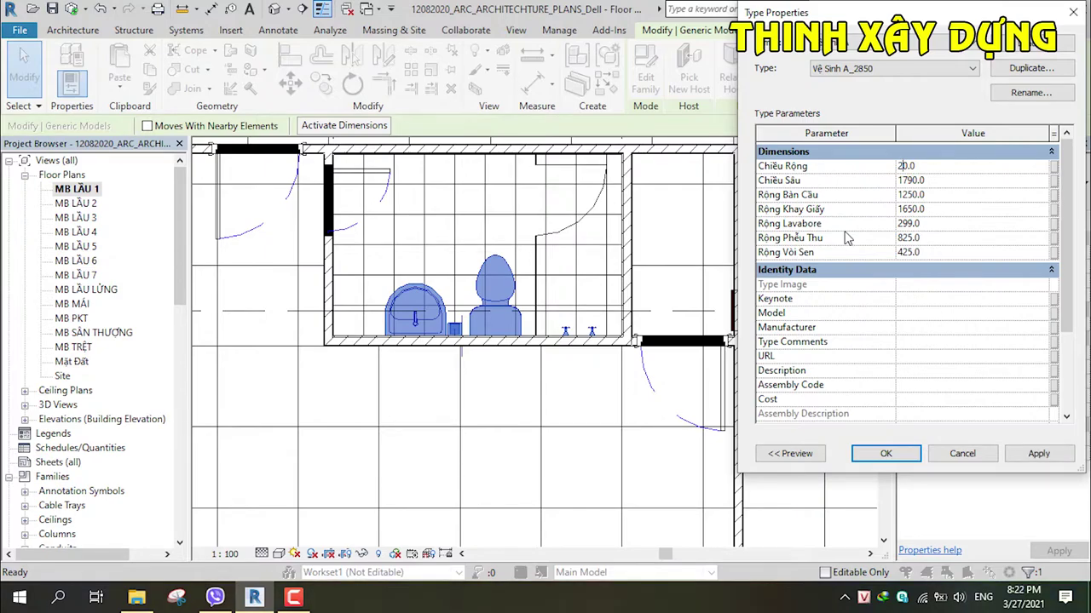
text(80)
key(BackSpace)
text(5)
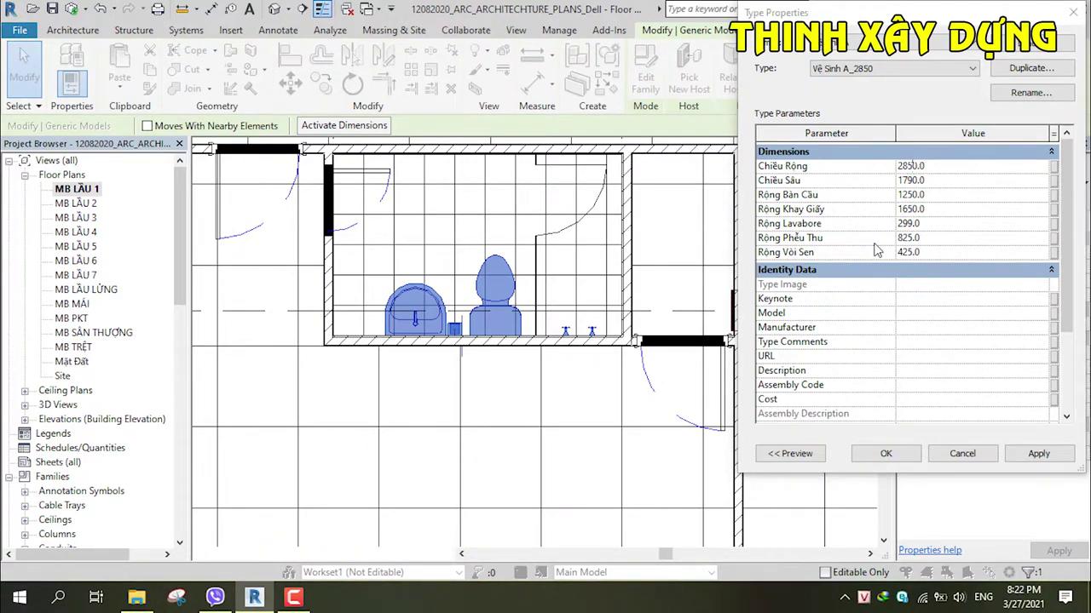
click(844, 92)
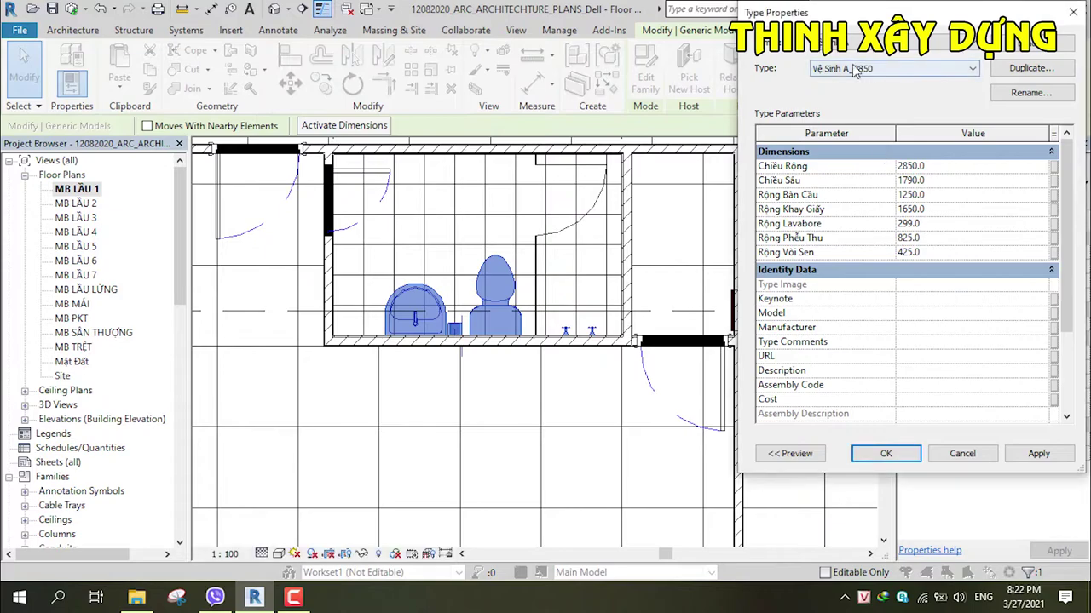
click(1054, 459)
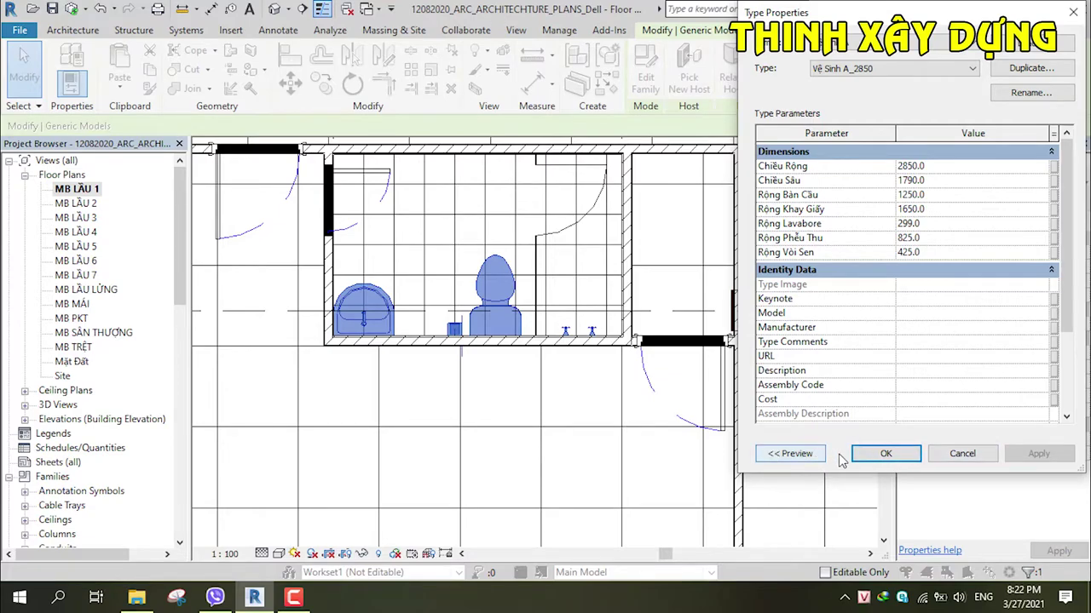
click(935, 225)
text(500)
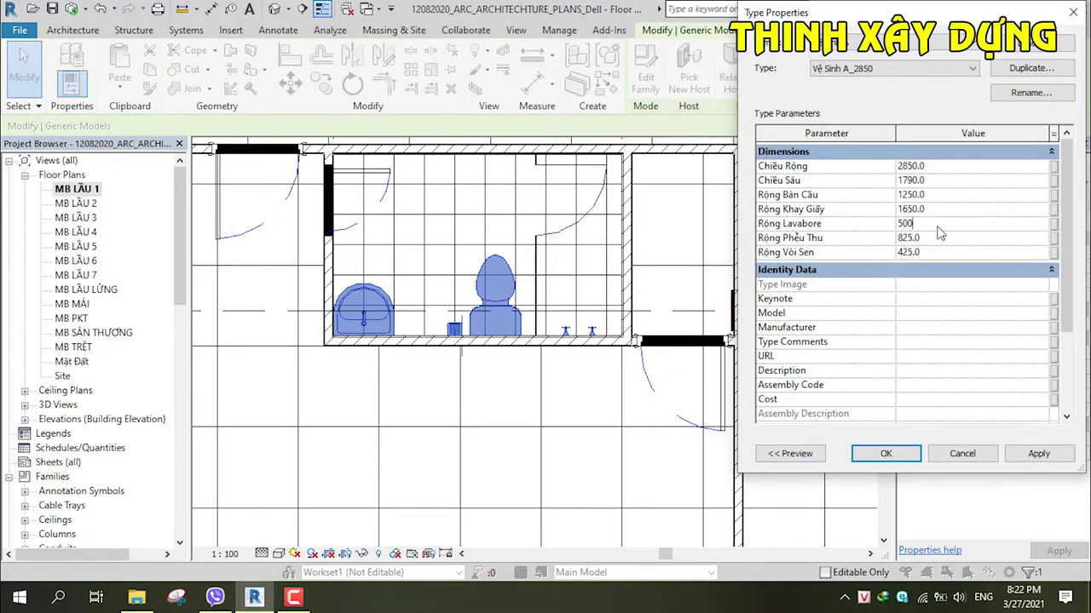
click(1036, 456)
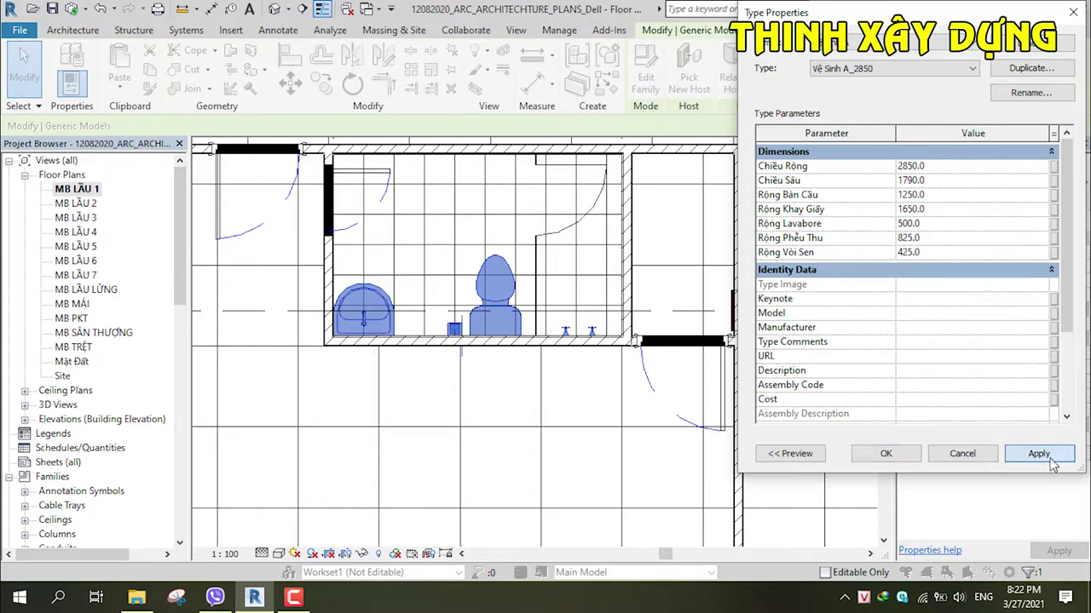
click(886, 453)
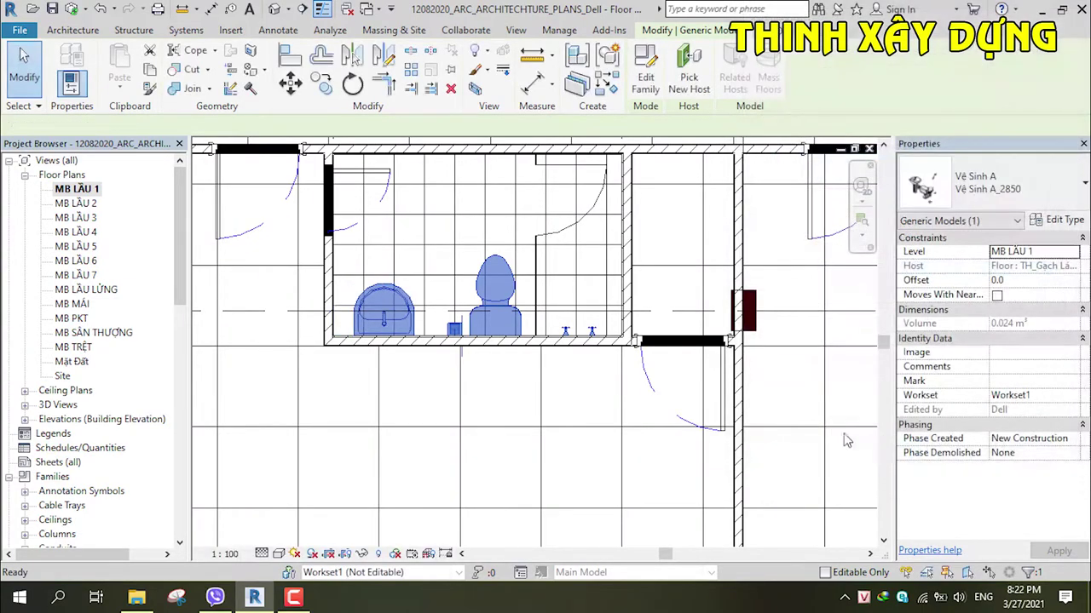
Step: Select the larger restroom's fixture and apply its Vệ Sinh A_3540 type properties
scroll(803, 353, down, 2)
scroll(803, 352, down, 2)
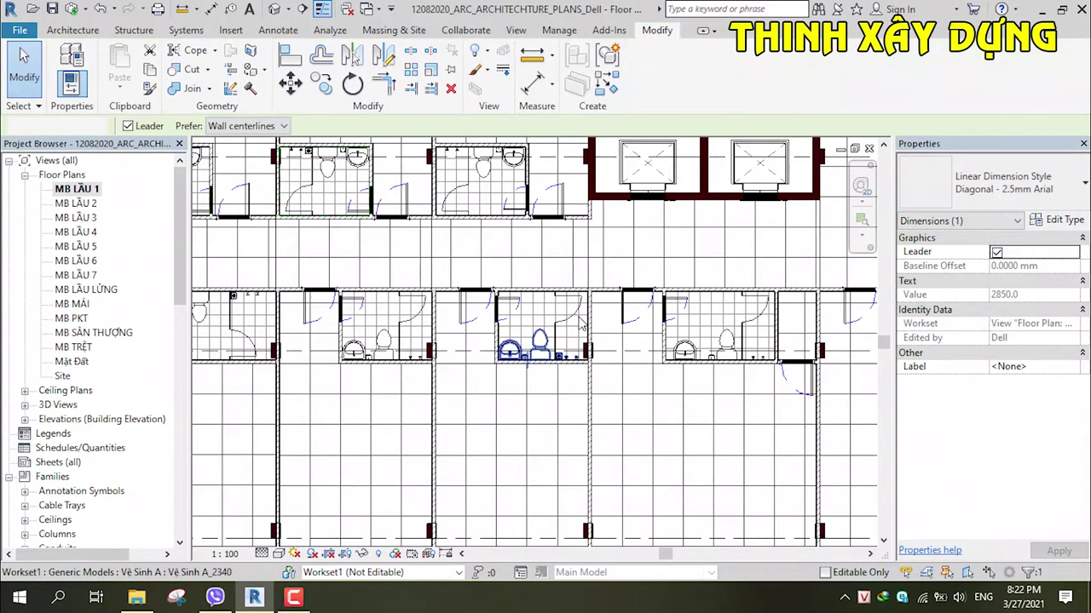
key(Escape)
scroll(582, 324, down, 3)
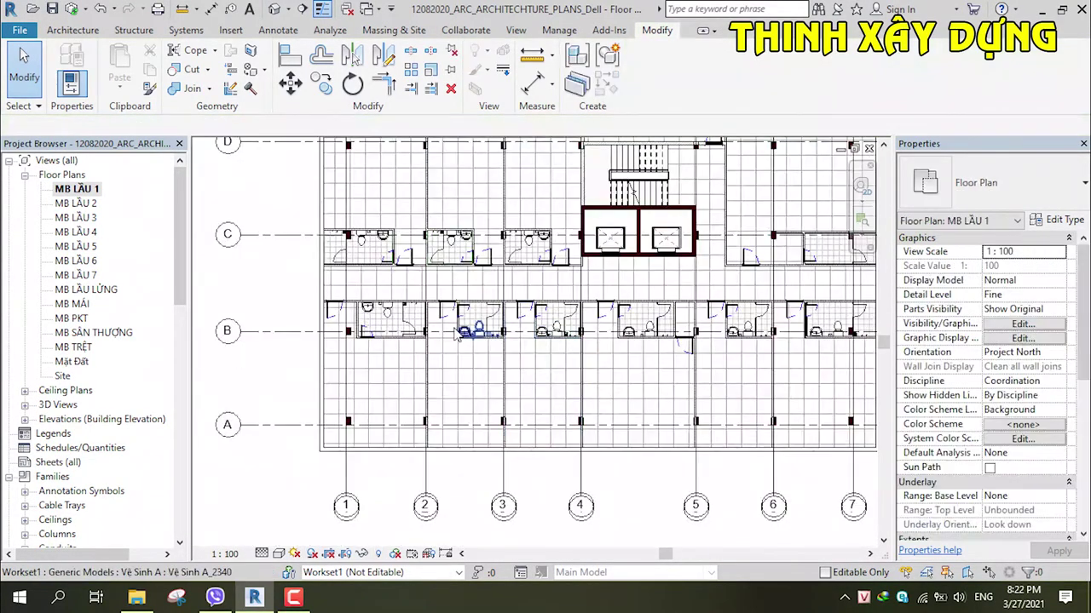
scroll(511, 324, up, 2)
middle_drag(512, 324, 367, 310)
click(362, 311)
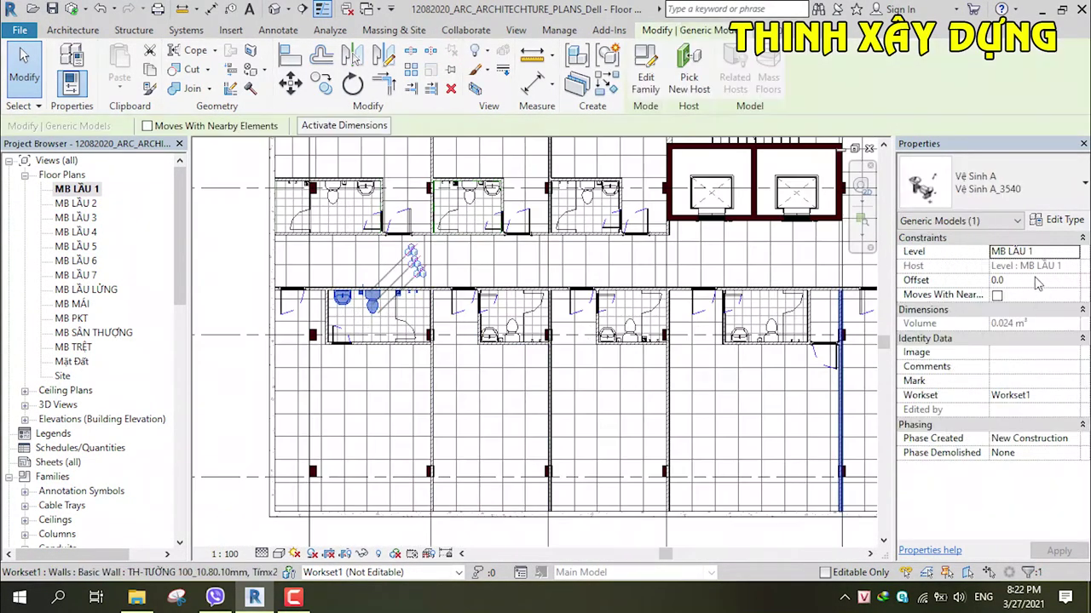
click(1065, 220)
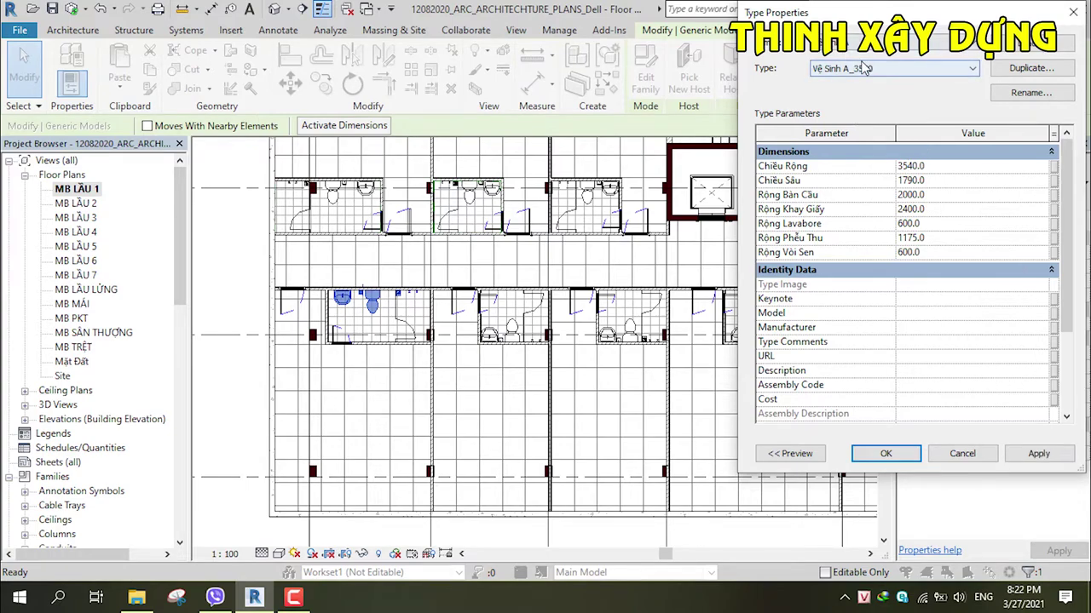
click(1038, 454)
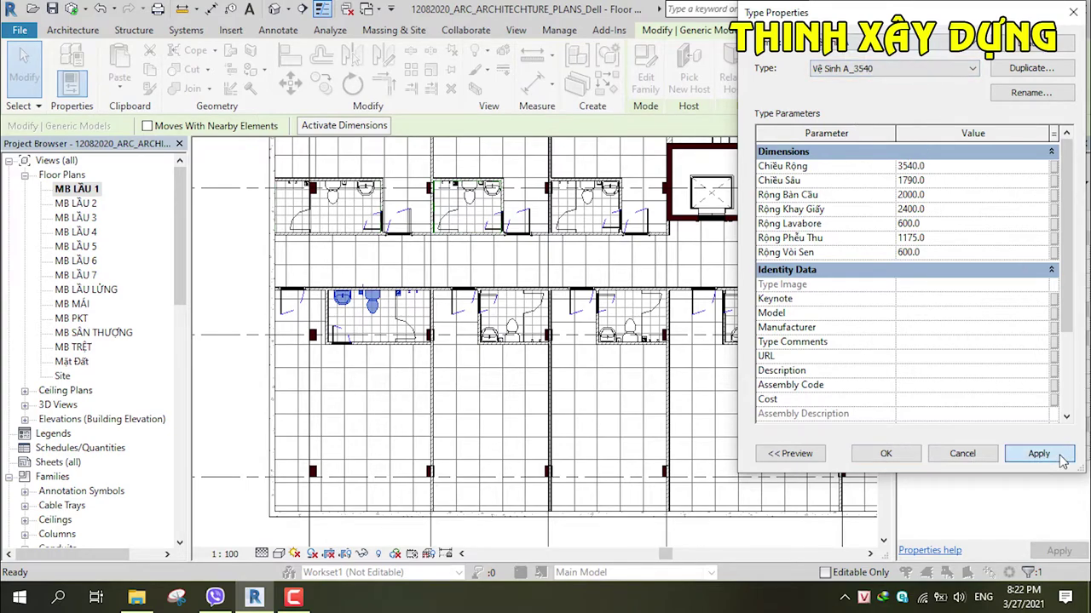
click(885, 454)
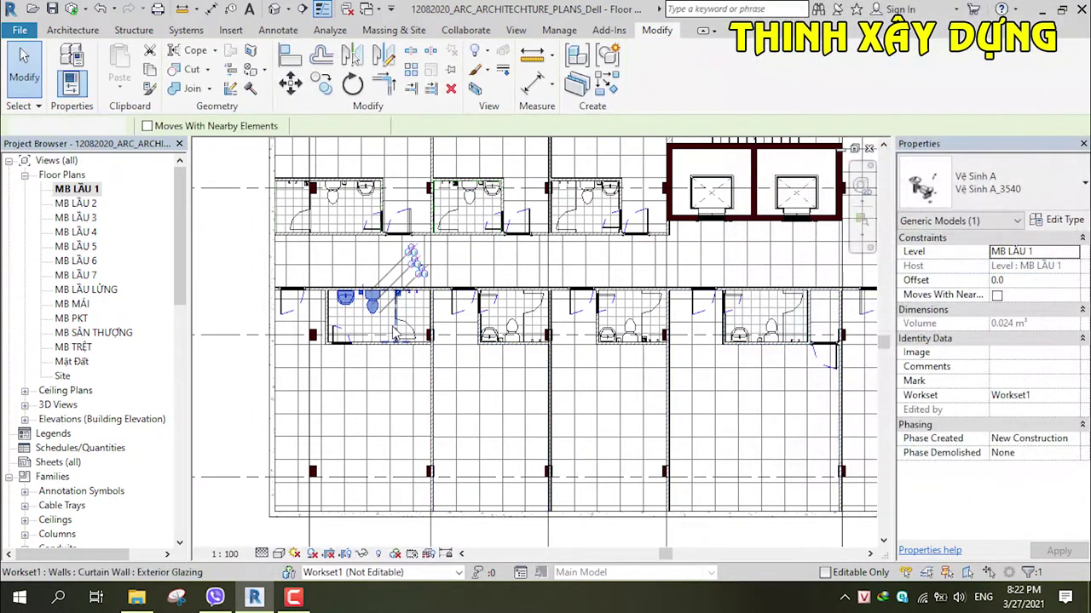
Step: Change the upper restroom fixture type's Rộng Lavabore to 500 and apply it
key(Escape)
scroll(529, 412, up, 5)
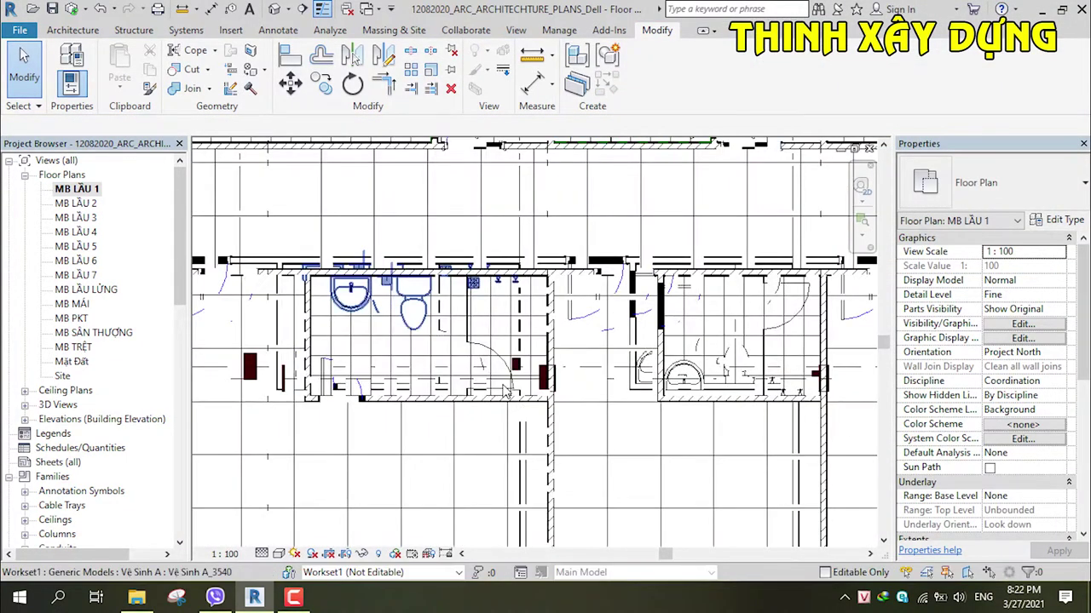
click(417, 312)
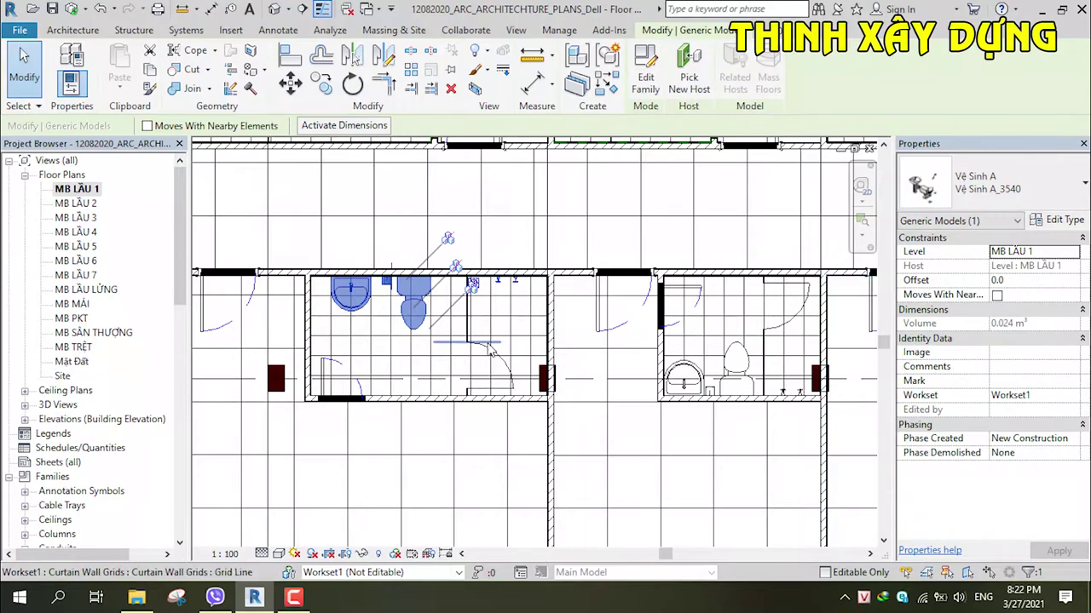
scroll(479, 281, up, 2)
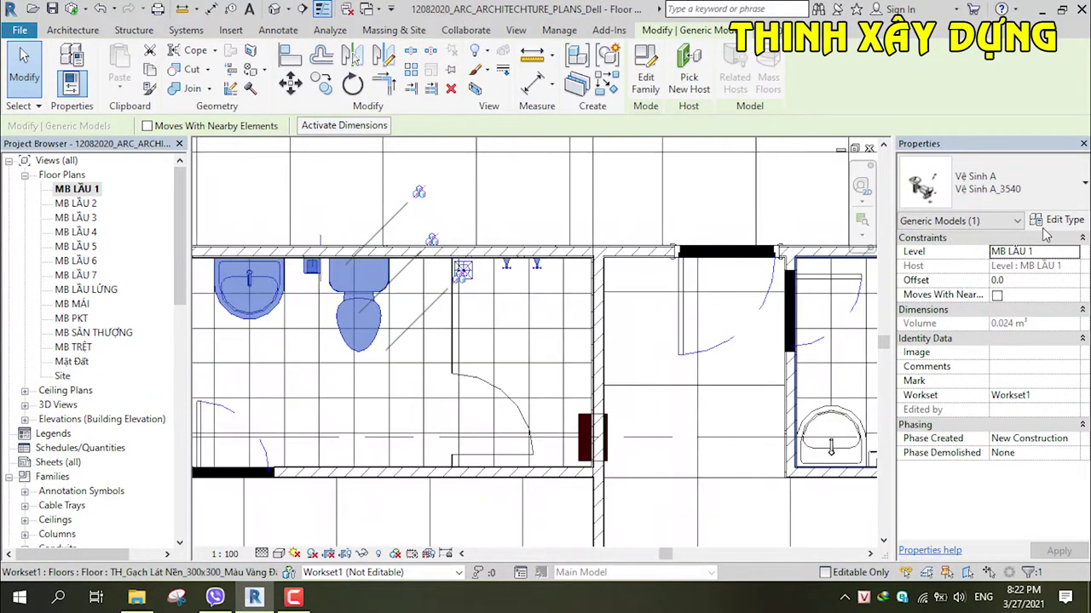
click(1063, 221)
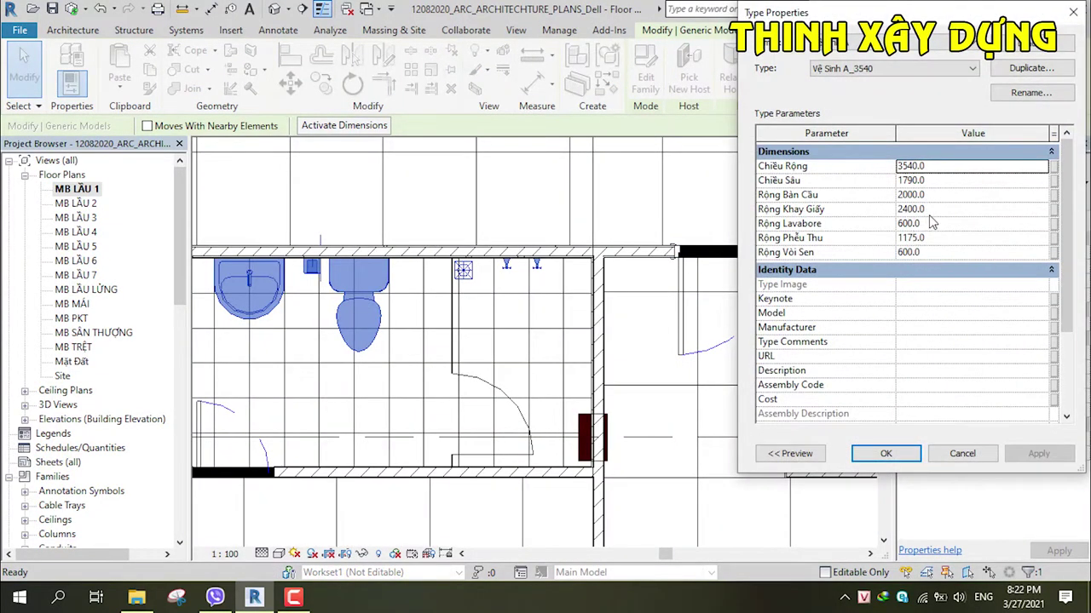
click(929, 220)
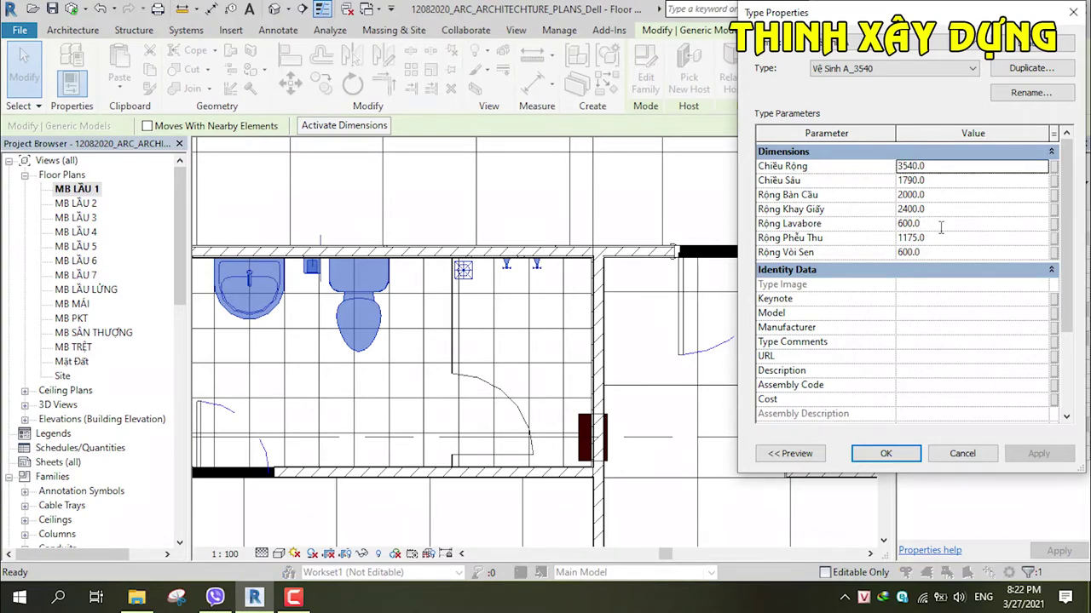
text(500)
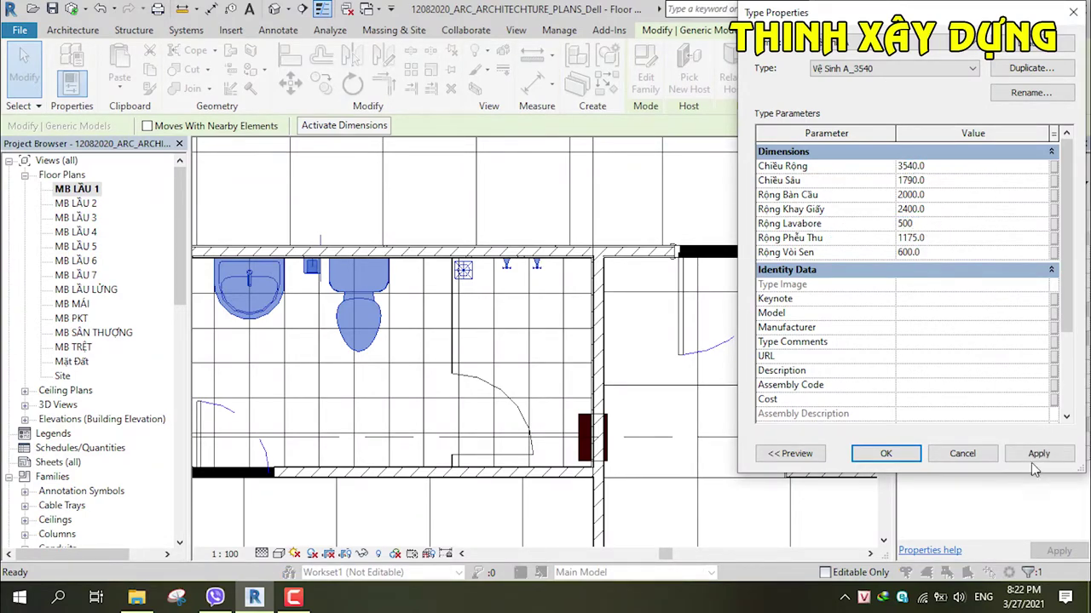
click(1032, 458)
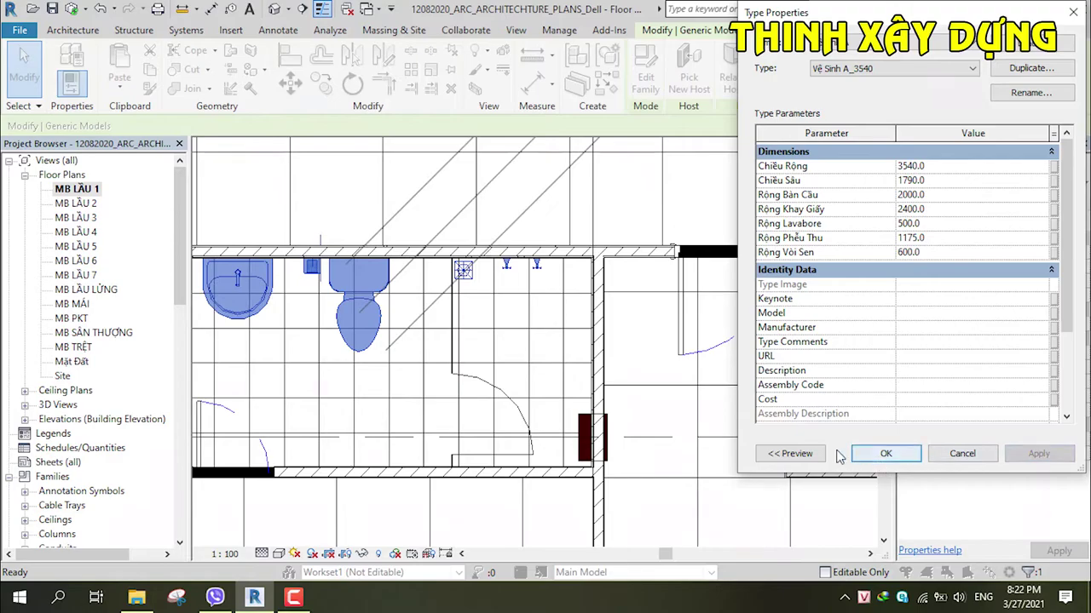
click(889, 457)
Step: Bring the next restroom into view and select its toilet fixture
scroll(477, 281, down, 2)
scroll(477, 281, down, 2)
middle_drag(482, 219, 476, 283)
scroll(475, 283, up, 2)
click(474, 282)
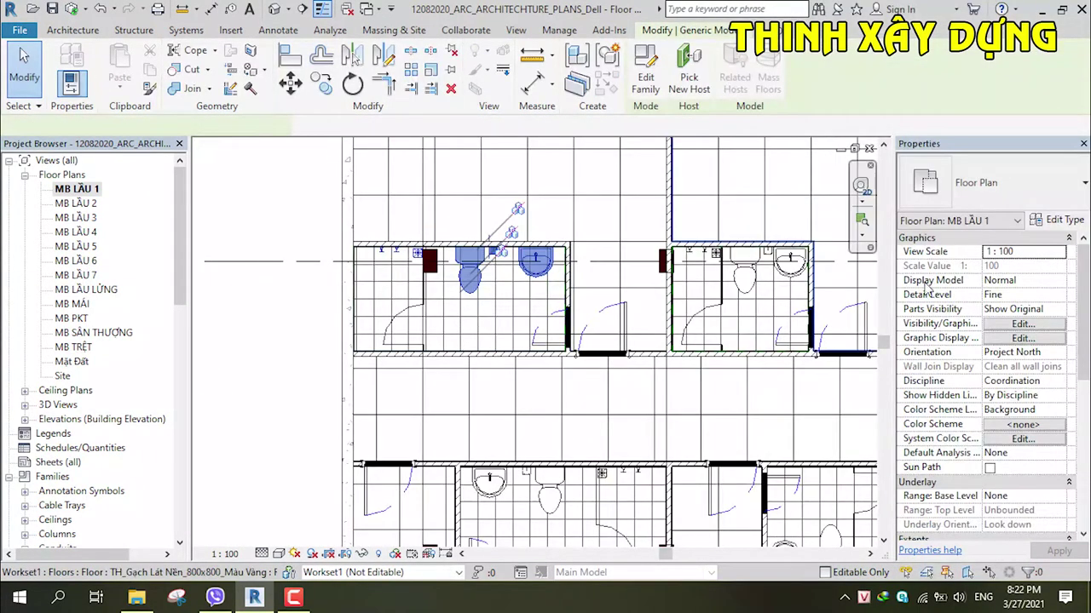
Step: Check the type parameters of the selected fixture and the lower restroom's Vệ Sinh A_2850 fixture
click(1054, 224)
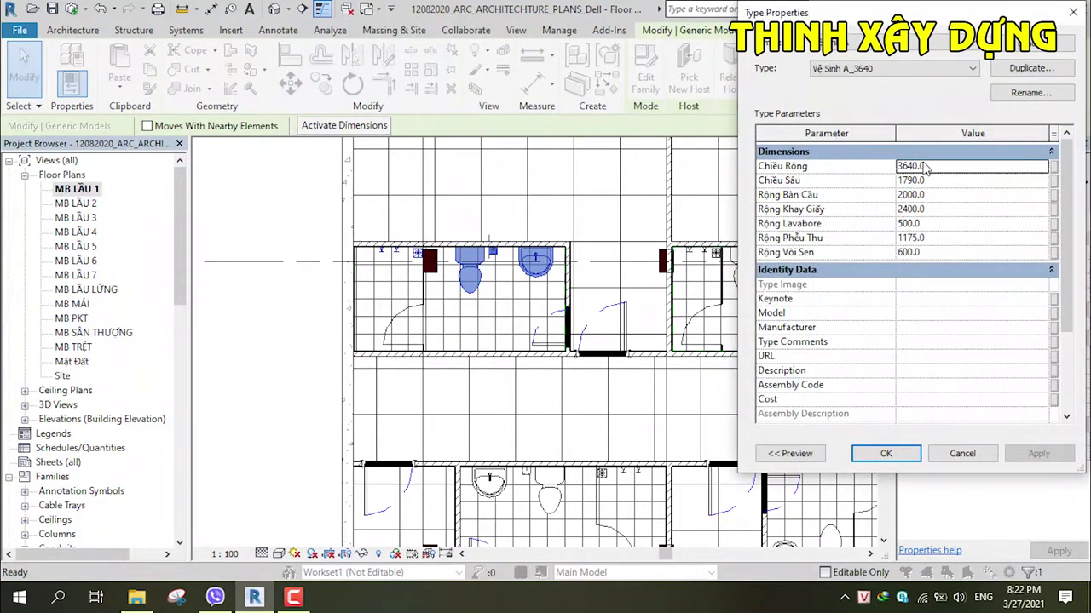
click(886, 453)
key(Escape)
scroll(582, 396, down, 2)
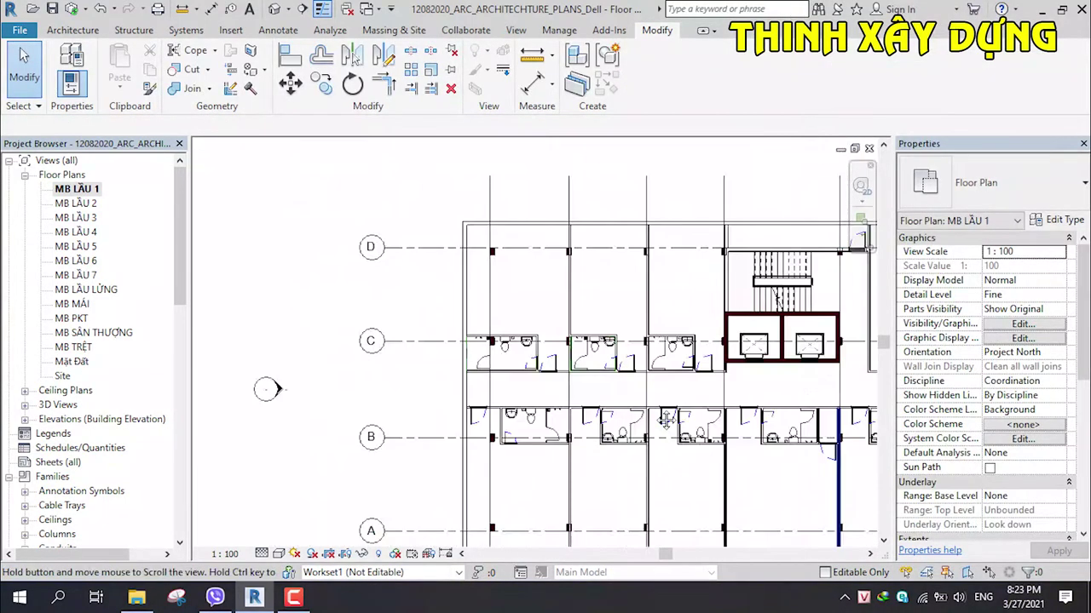
scroll(666, 419, up, 1)
scroll(652, 443, up, 1)
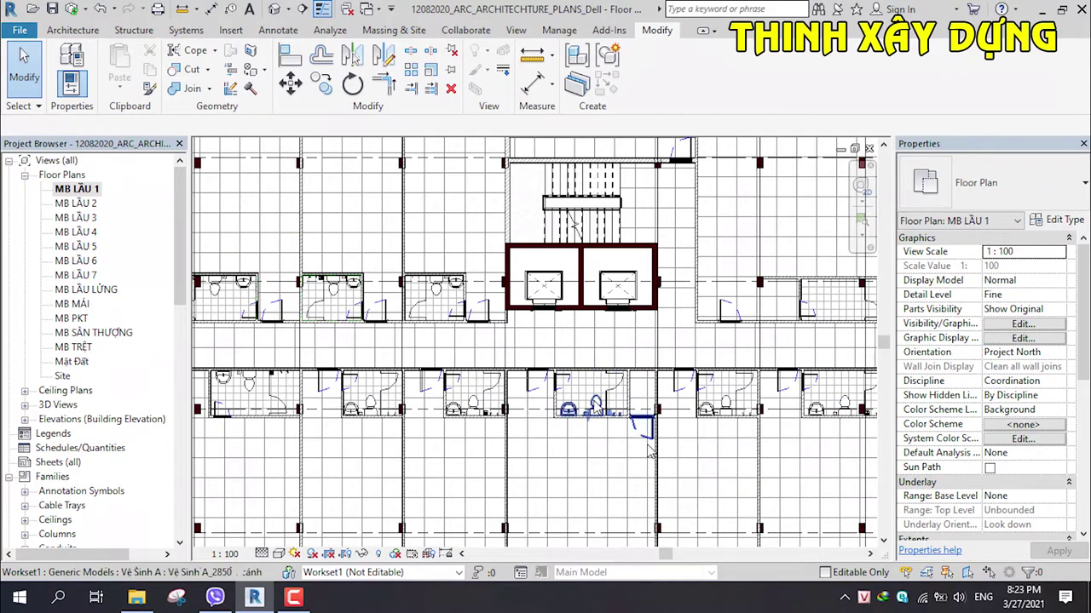
click(649, 452)
click(1056, 220)
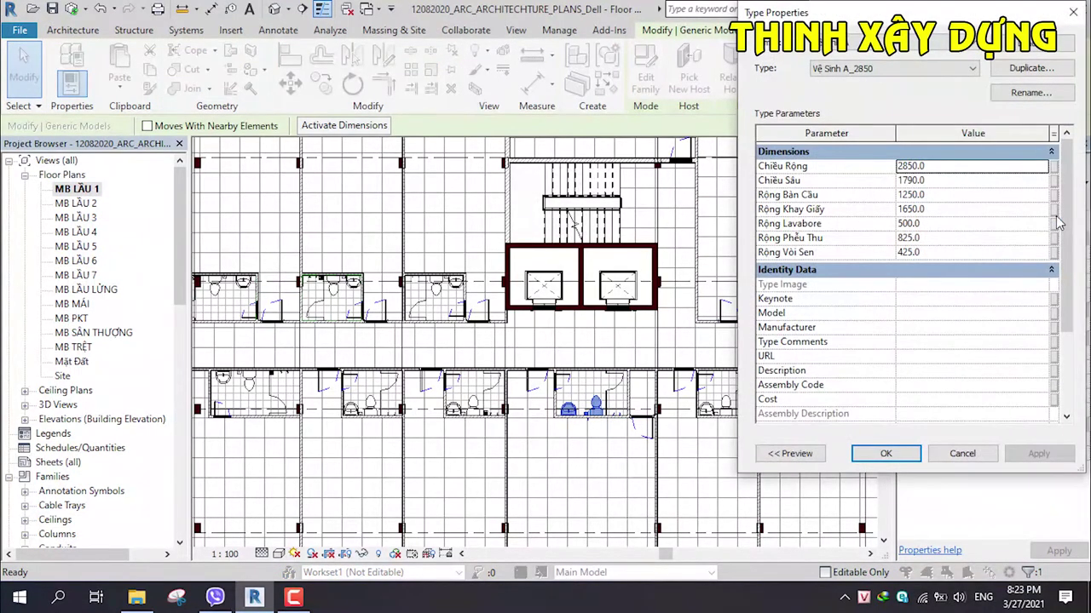
click(886, 453)
Step: Mirror a copy of the Vệ Sinh A_3640 set across the corridor onto the upper restroom wall
scroll(652, 313, up, 1)
middle_drag(768, 359, 463, 375)
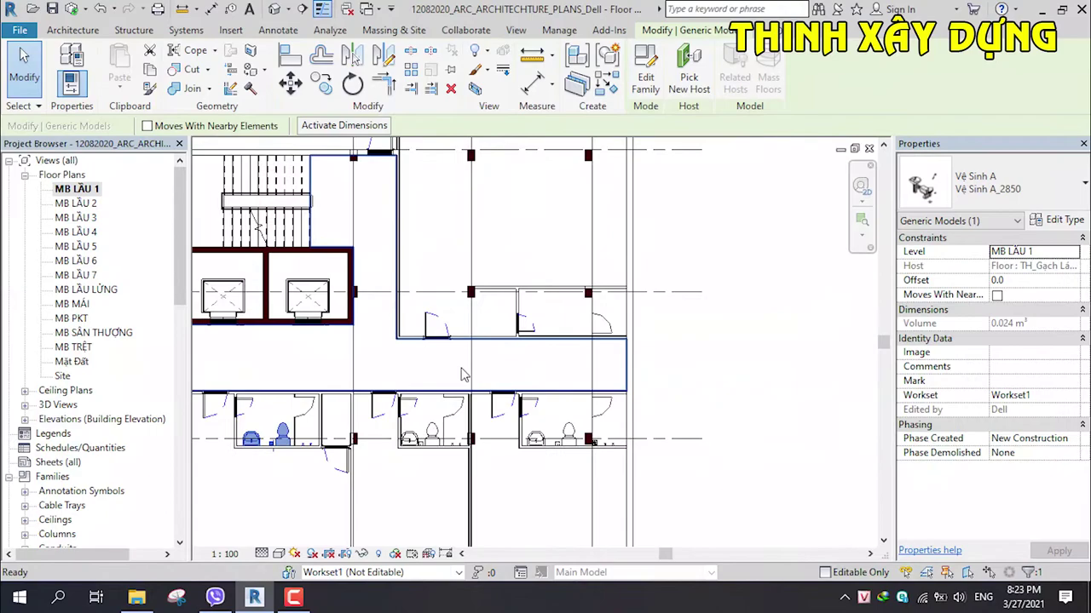
scroll(648, 433, up, 1)
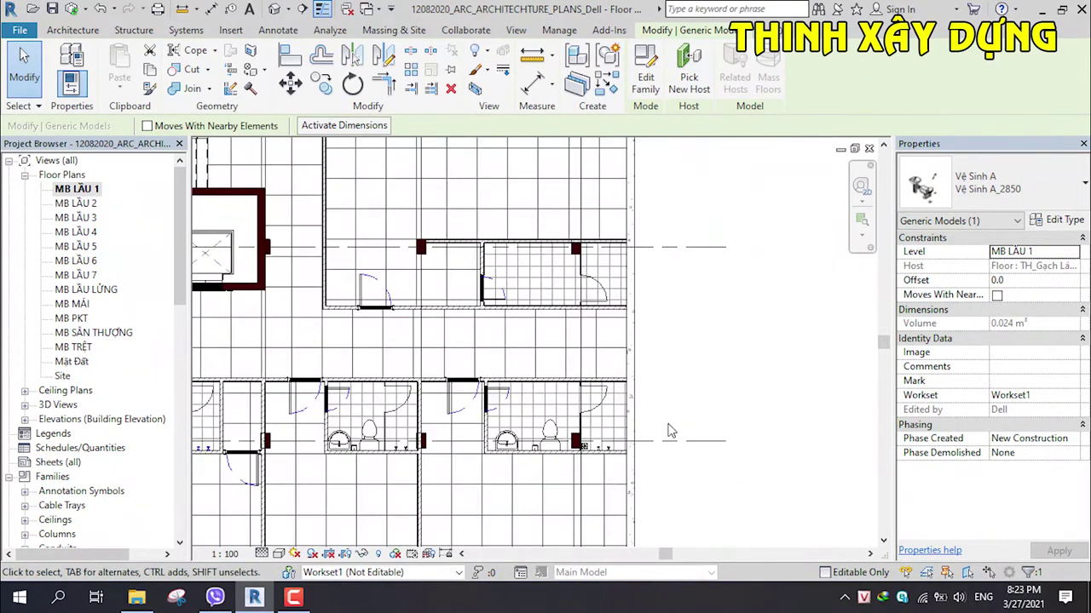
scroll(542, 431, up, 1)
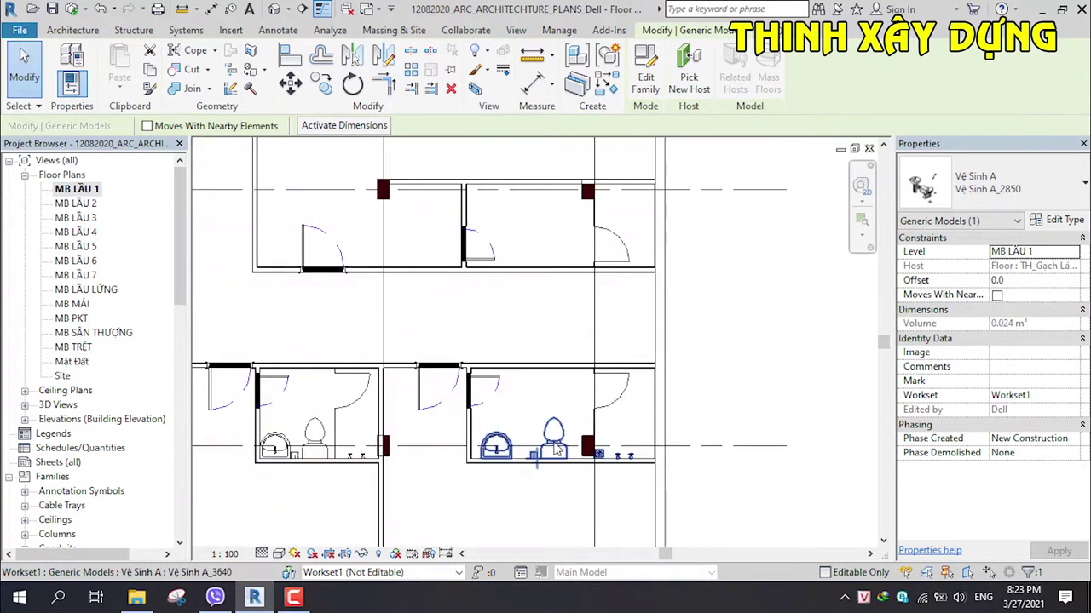
click(555, 446)
key(d)
key(m)
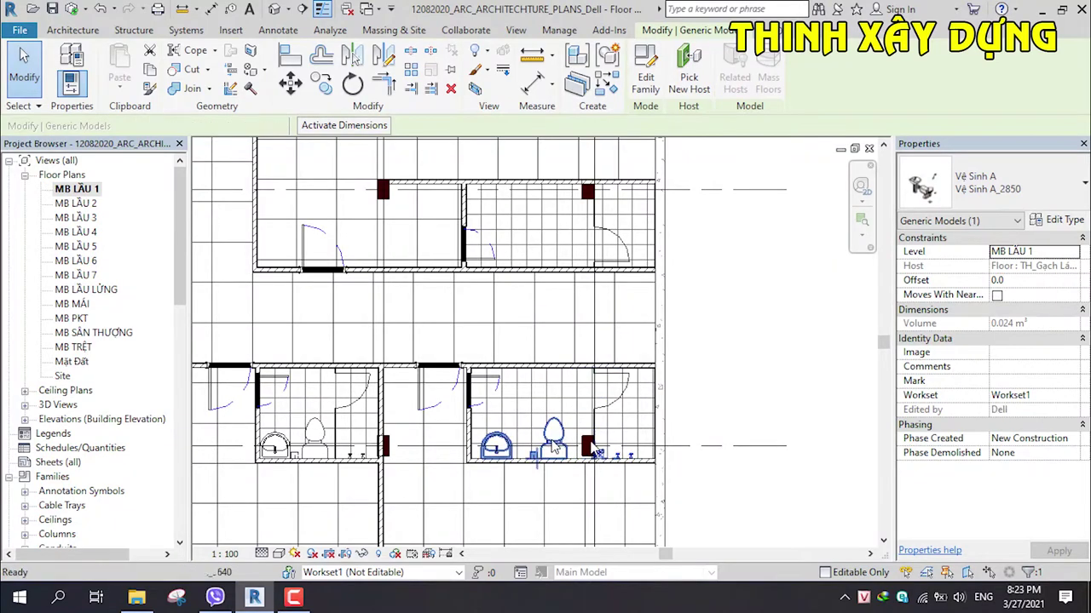
click(792, 297)
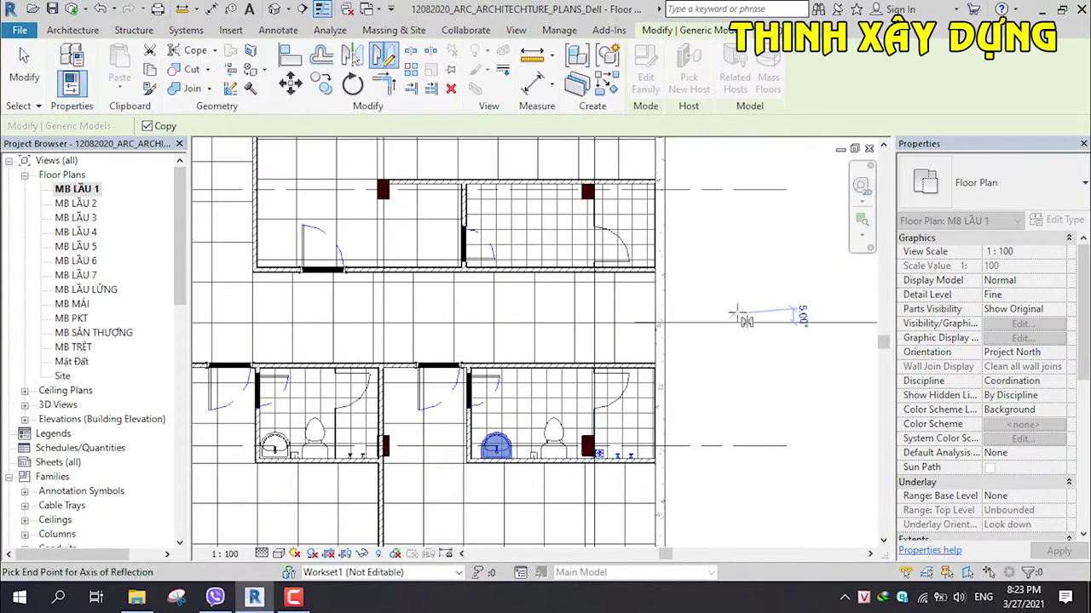
click(743, 322)
scroll(733, 329, up, 2)
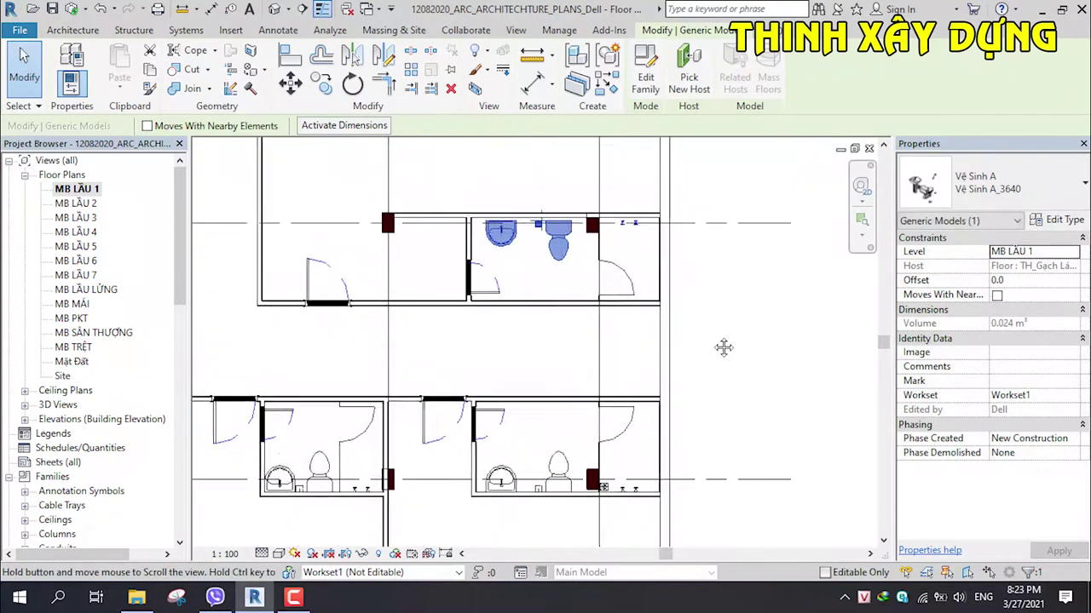
scroll(640, 309, up, 2)
key(Escape)
scroll(596, 255, up, 1)
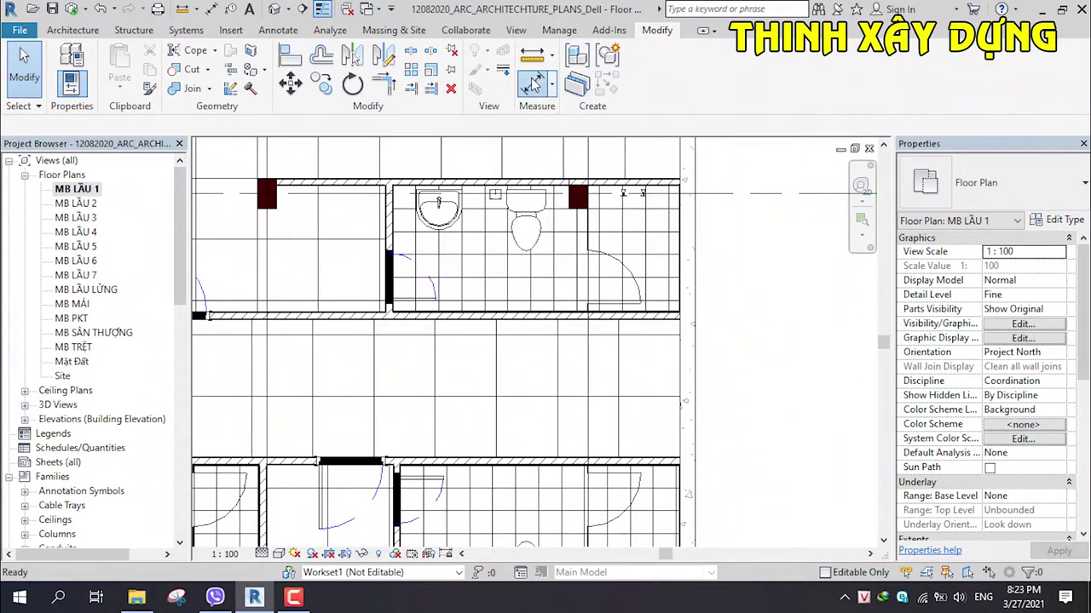
Step: Place an aligned dimension between the restroom walls reading 3740
click(532, 82)
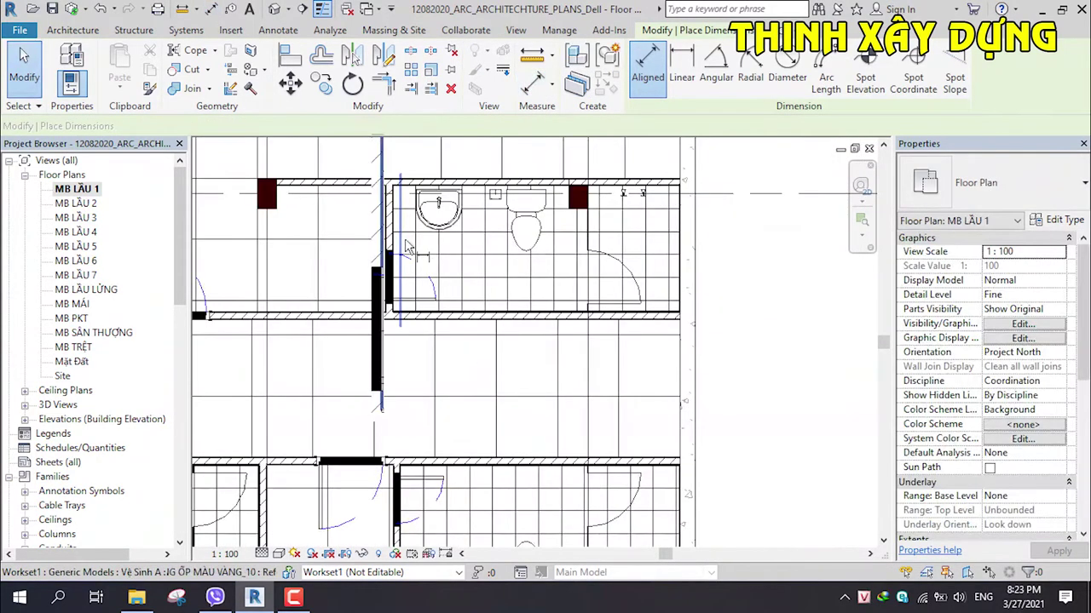
scroll(387, 236, up, 4)
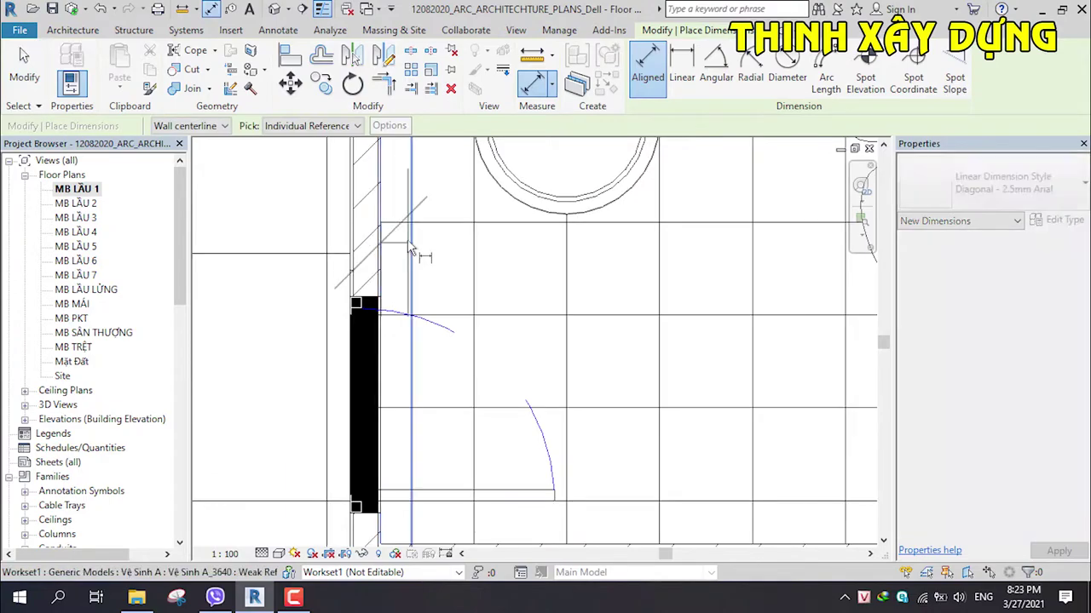
scroll(596, 246, down, 2)
scroll(723, 265, down, 3)
scroll(738, 268, up, 2)
scroll(738, 261, up, 2)
scroll(731, 258, up, 2)
scroll(736, 238, down, 2)
scroll(670, 263, down, 3)
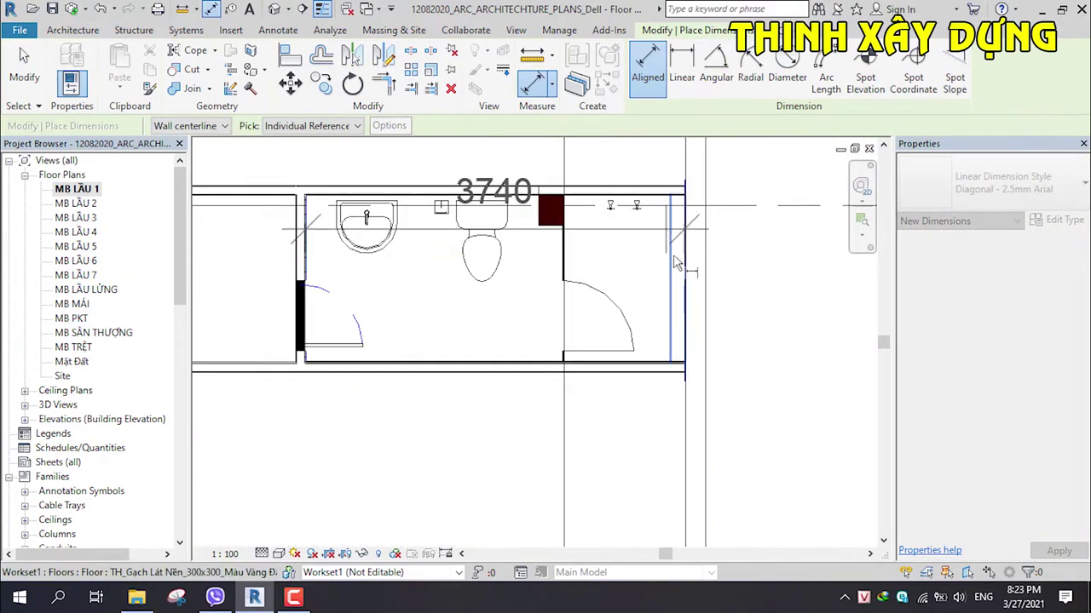
scroll(664, 219, down, 1)
scroll(662, 227, up, 1)
scroll(592, 319, up, 2)
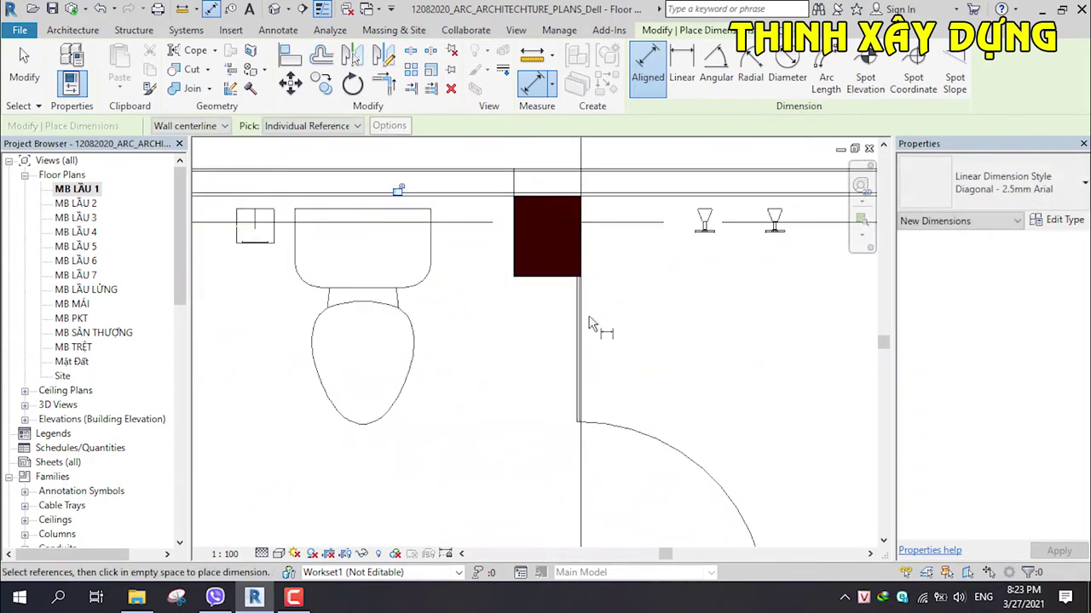
scroll(582, 331, down, 3)
scroll(588, 328, up, 3)
scroll(628, 329, down, 1)
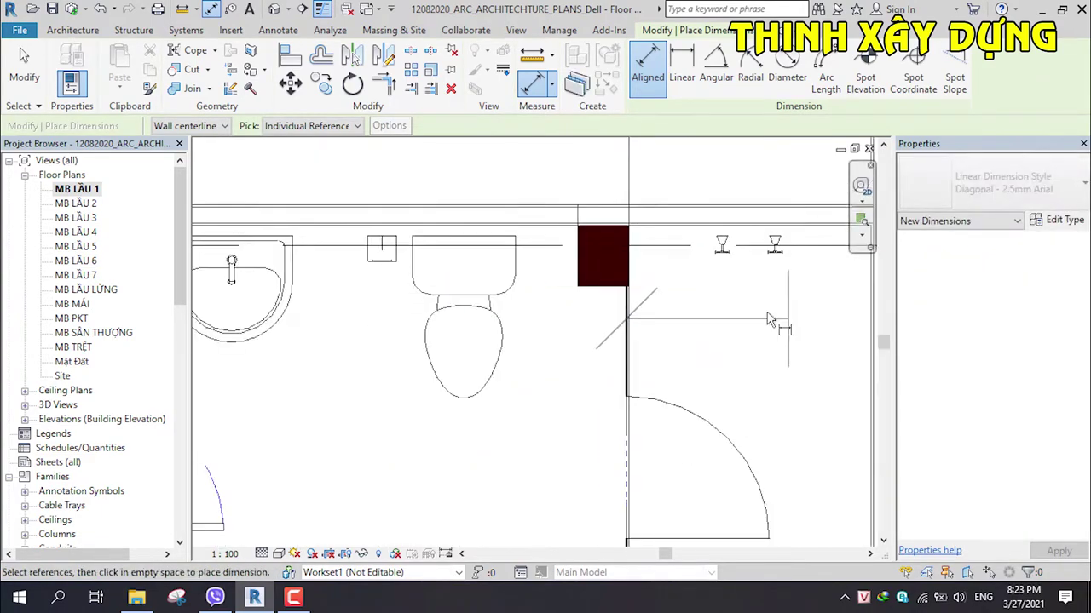
scroll(648, 300, down, 1)
scroll(647, 300, up, 2)
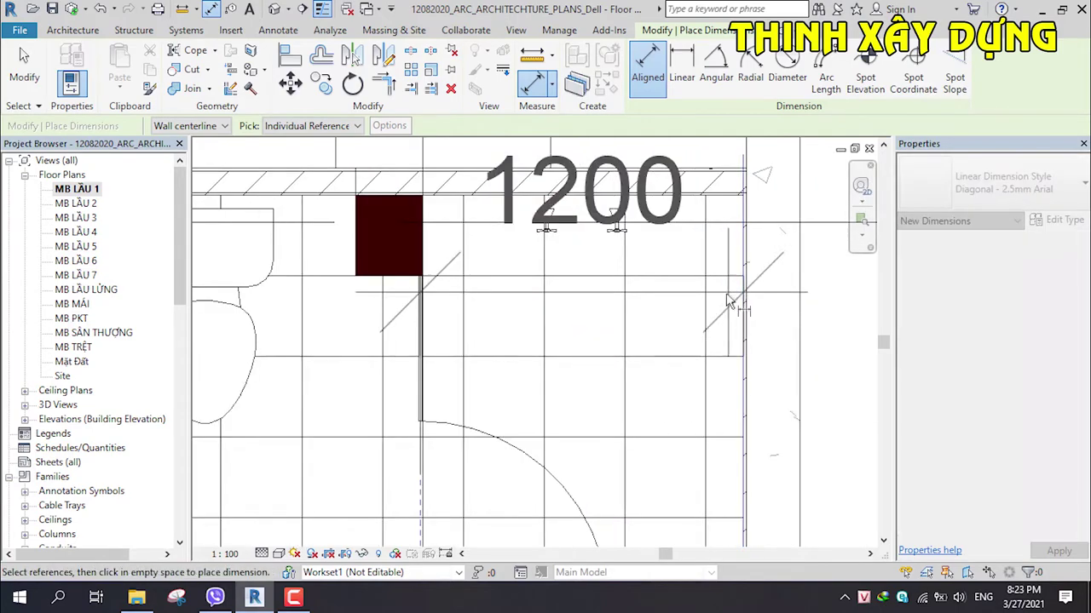
scroll(712, 290, down, 2)
scroll(747, 367, up, 2)
key(Escape)
key(Escape)
scroll(602, 383, up, 2)
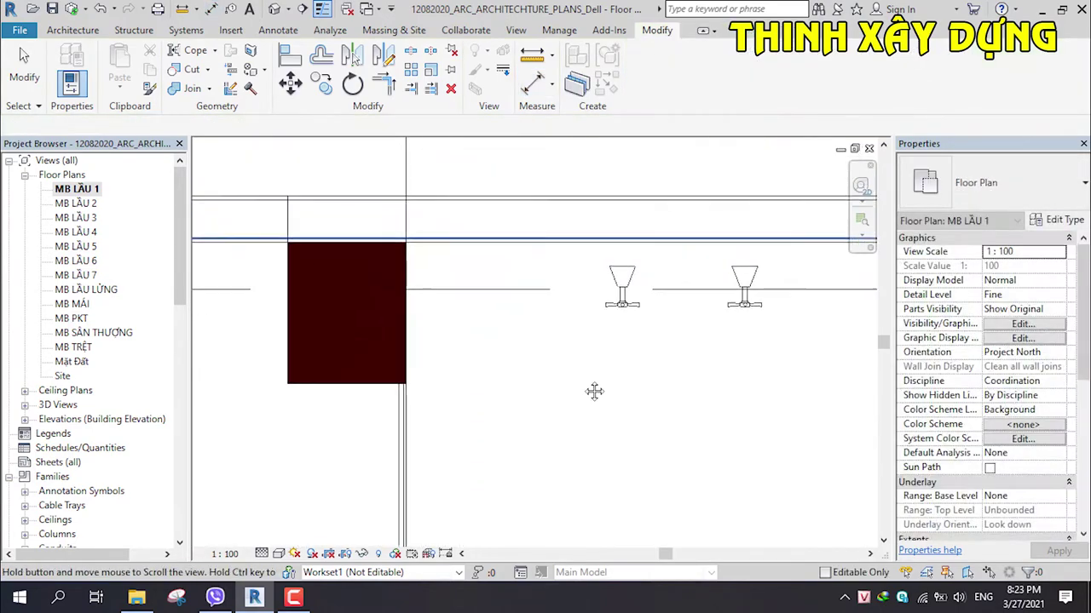
Step: Select the fixtures along the restroom wall and open their Vệ Sinh A_3640 type parameters
click(615, 288)
click(711, 412)
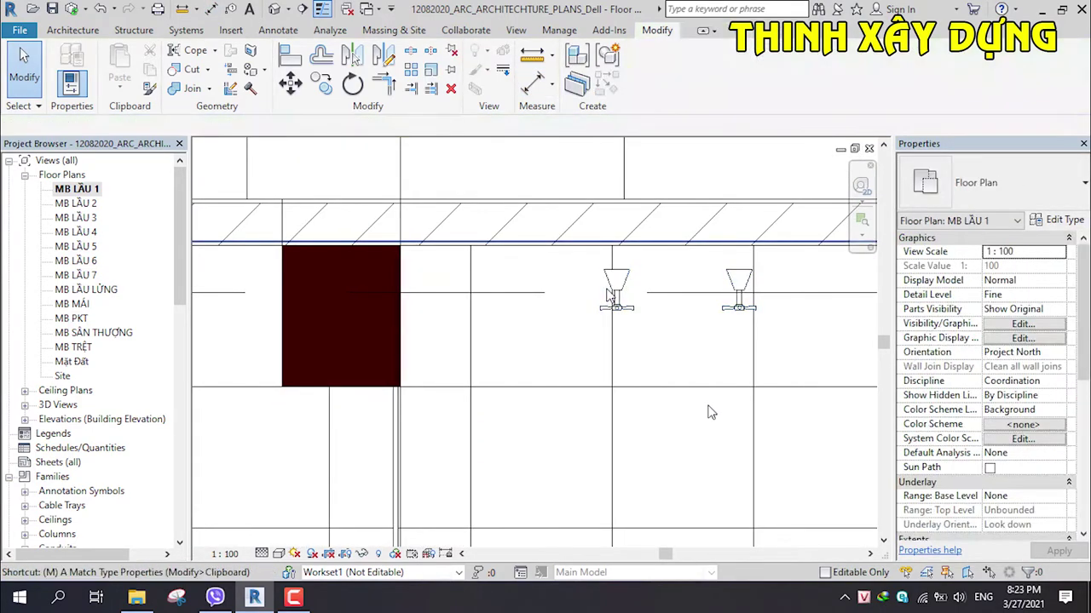
drag(712, 432, 588, 265)
scroll(779, 280, up, 2)
key(m)
key(v)
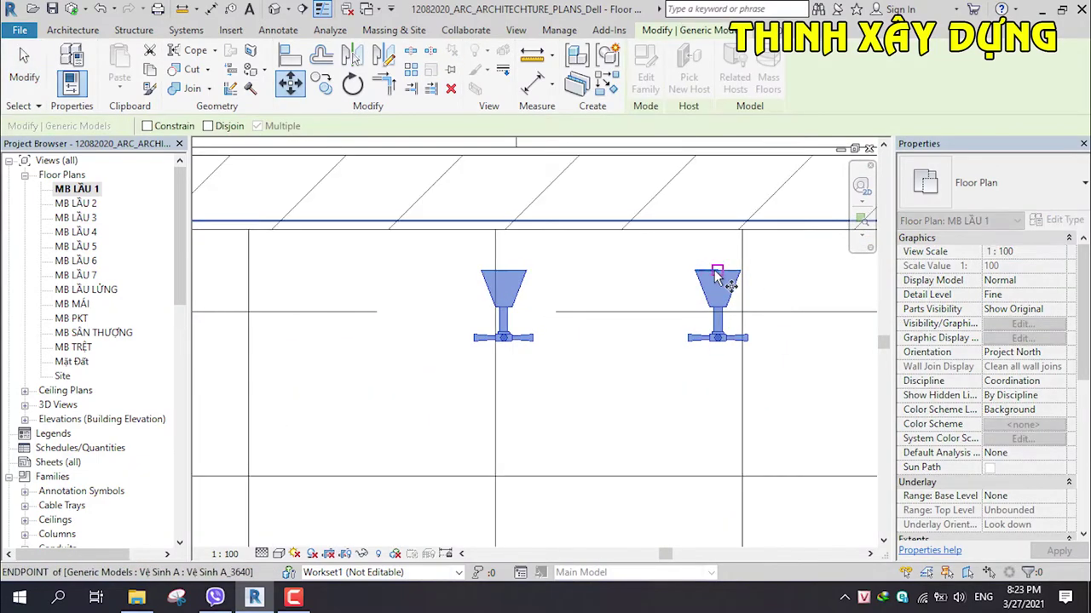
key(Escape)
scroll(724, 382, down, 5)
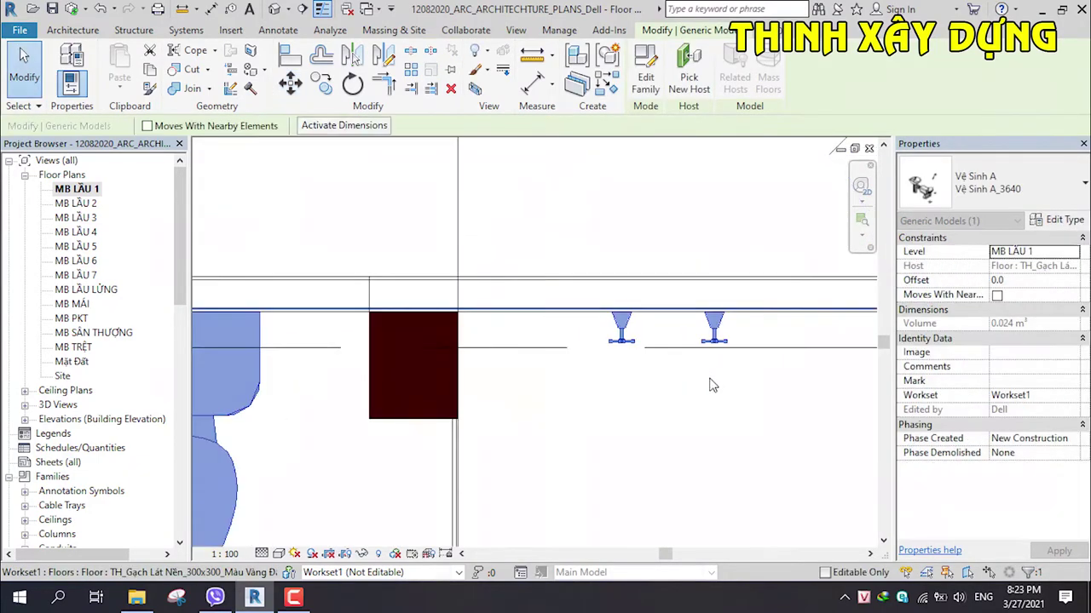
middle_drag(729, 381, 670, 359)
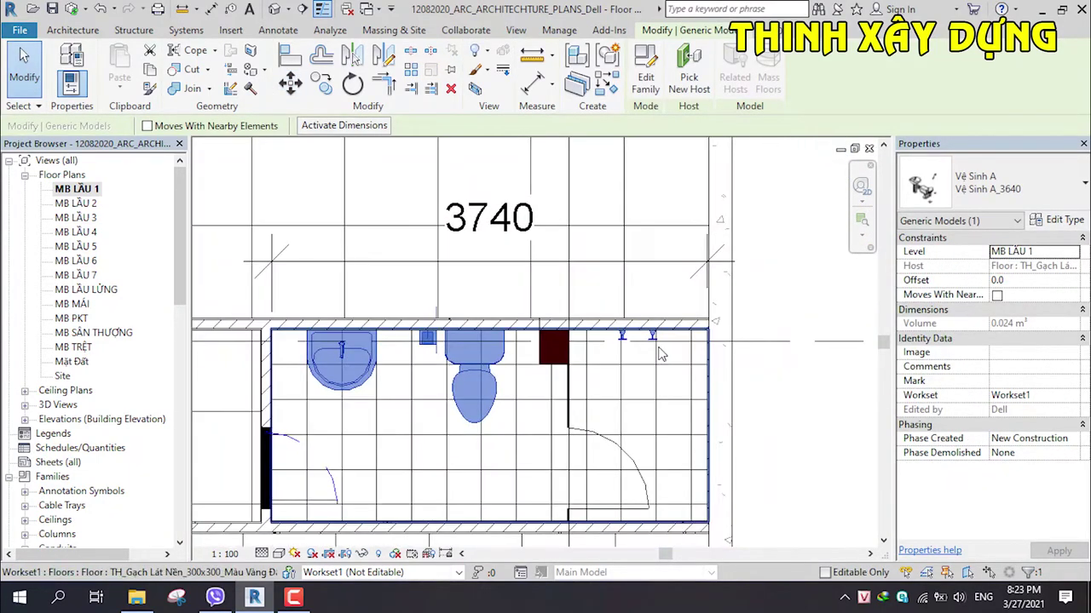
click(1065, 223)
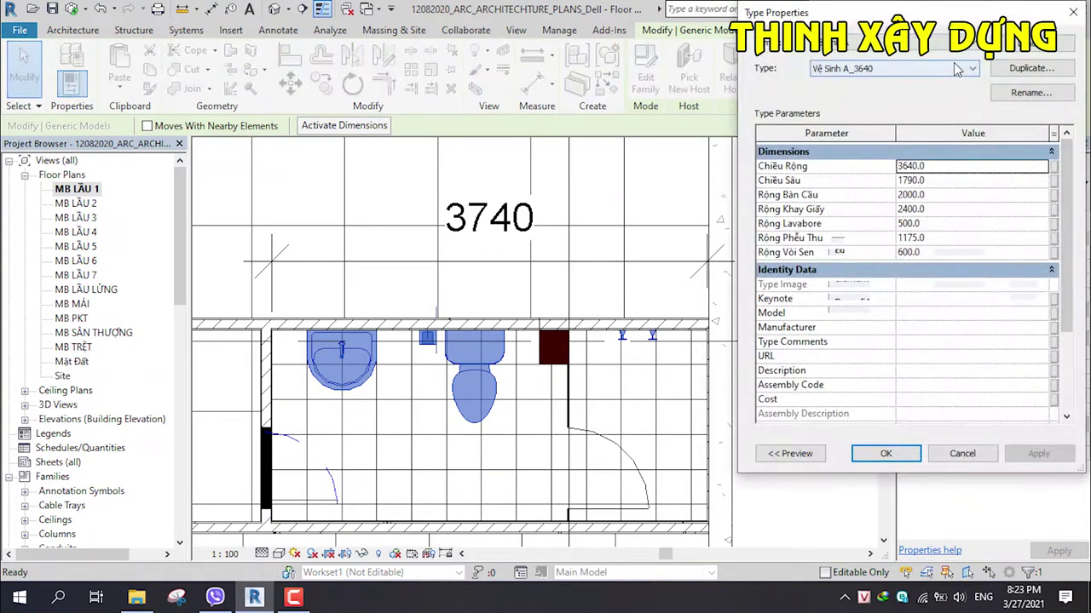
Step: Duplicate Vệ Sinh A_3640 as Vệ Sinh A_3740 and set its Chiều Rộng to 3740
click(1018, 72)
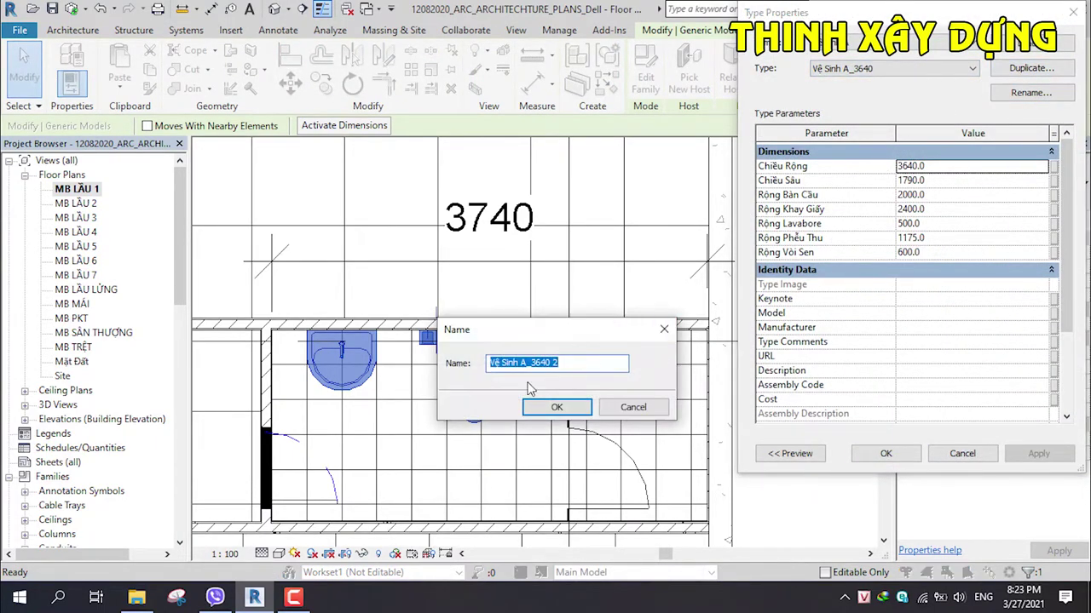
click(550, 407)
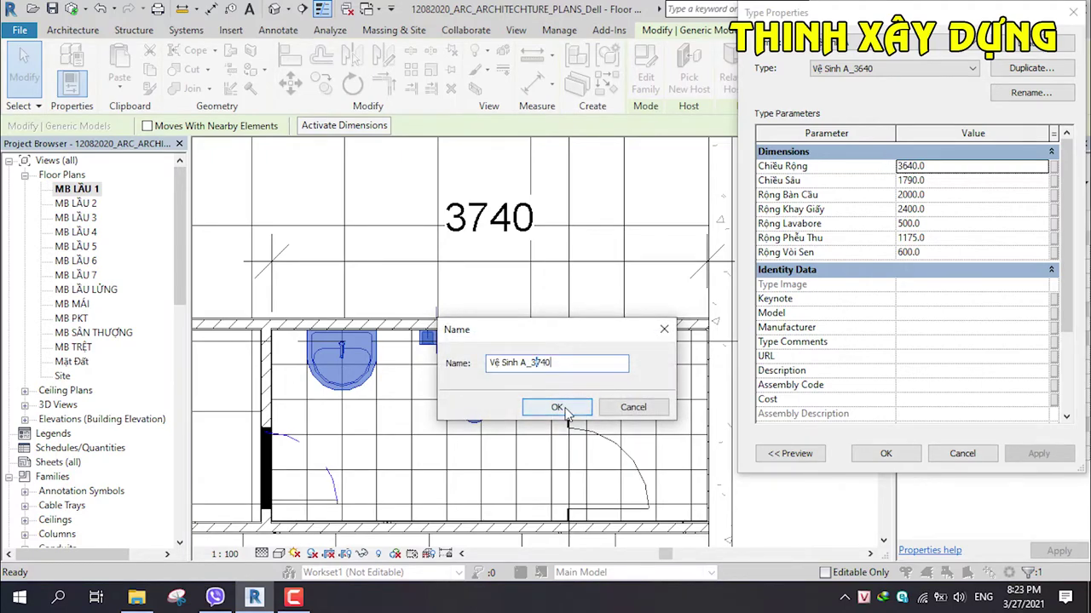
click(567, 411)
click(923, 166)
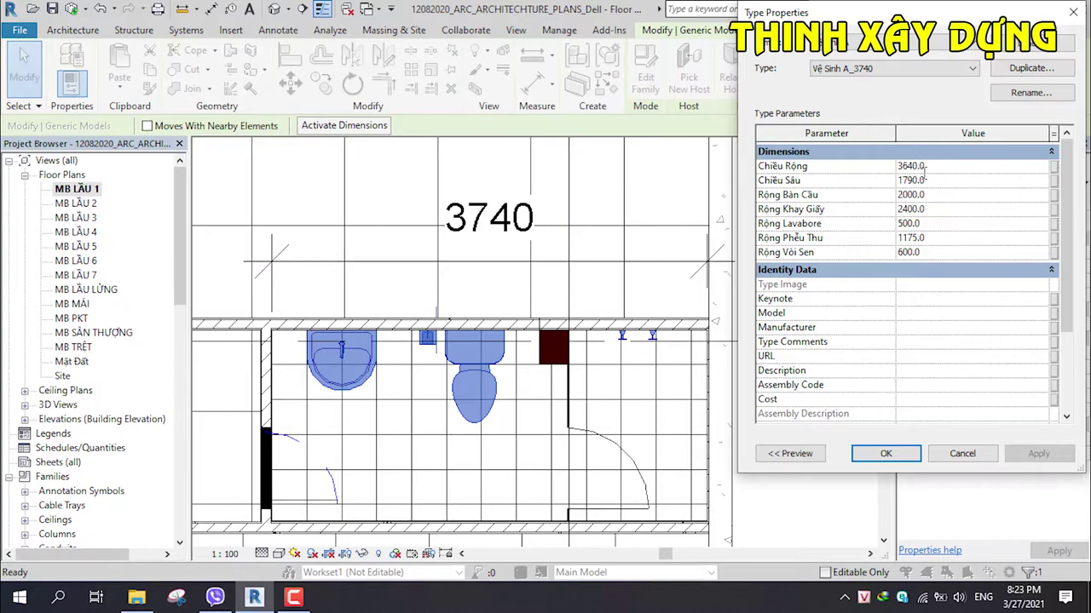
double_click(910, 167)
text(3740)
key(Return)
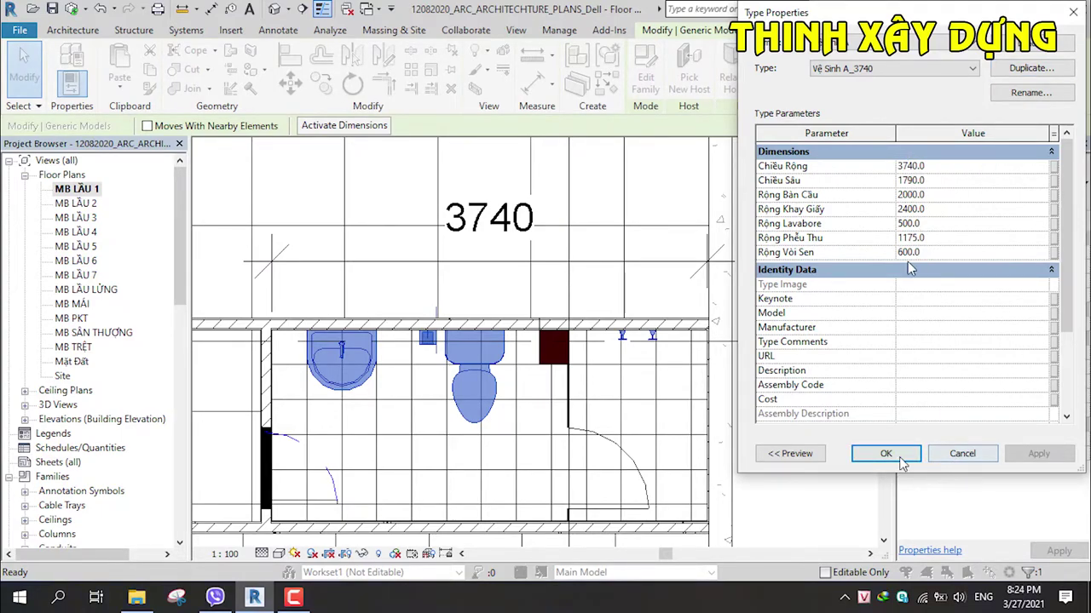
click(886, 454)
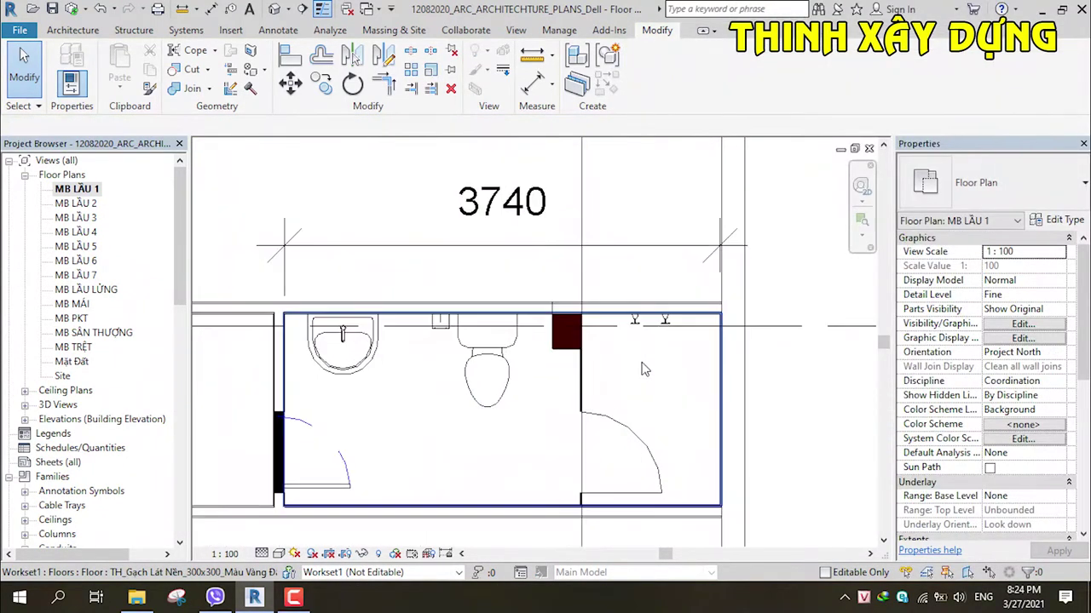
Step: Delete the 3740 dimension drawn above the restroom's sink and toilet fixtures
scroll(553, 353, up, 2)
scroll(552, 354, down, 2)
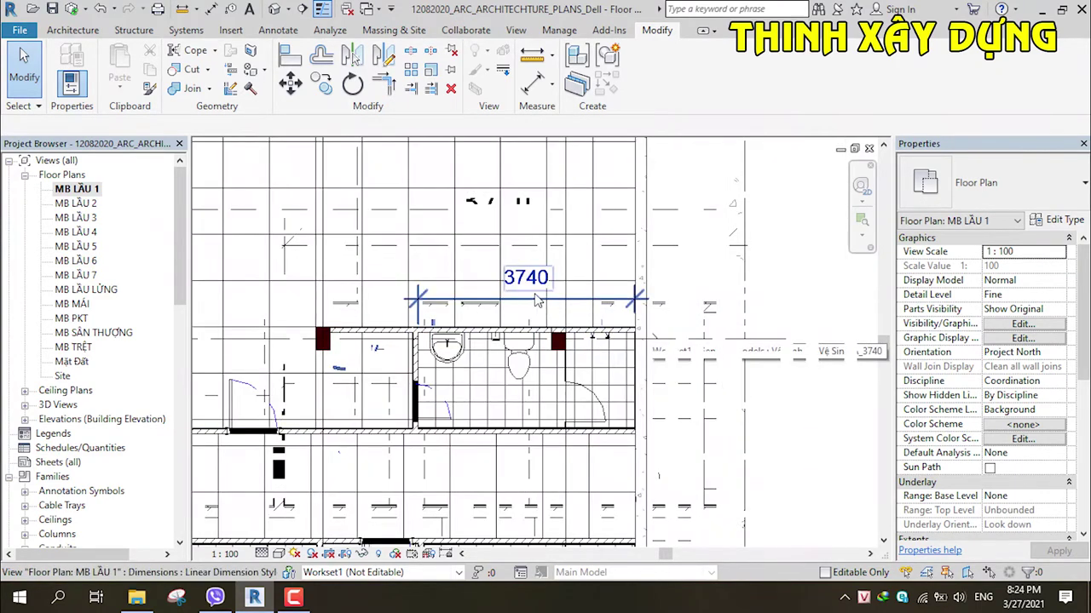
click(537, 300)
key(Escape)
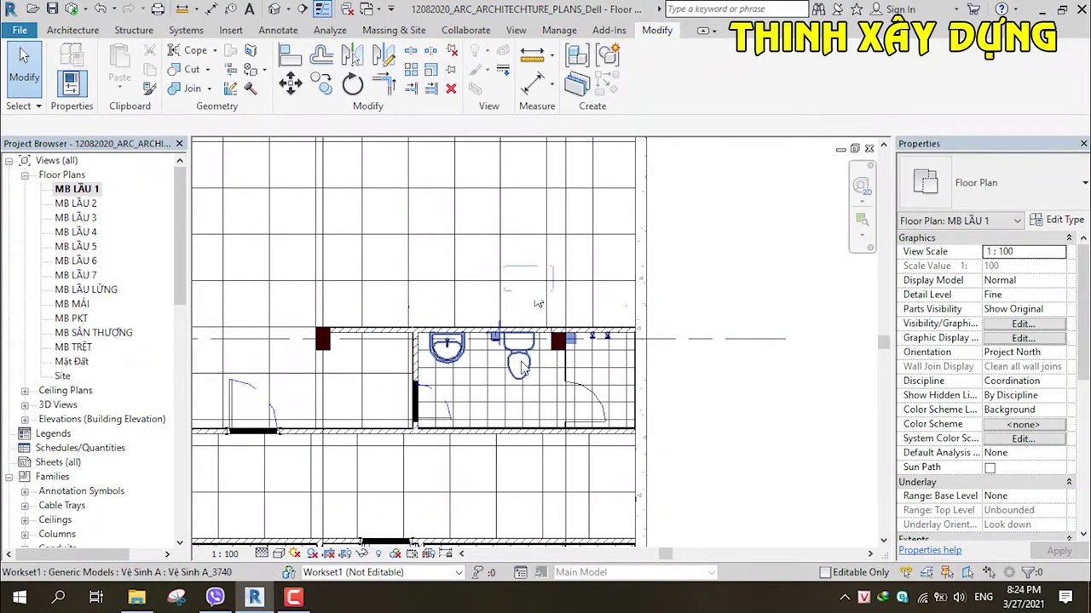
Step: Check the Vệ Sinh A_3740 fixture's type sizes in Edit Type, closing it without changes
click(539, 304)
click(1061, 227)
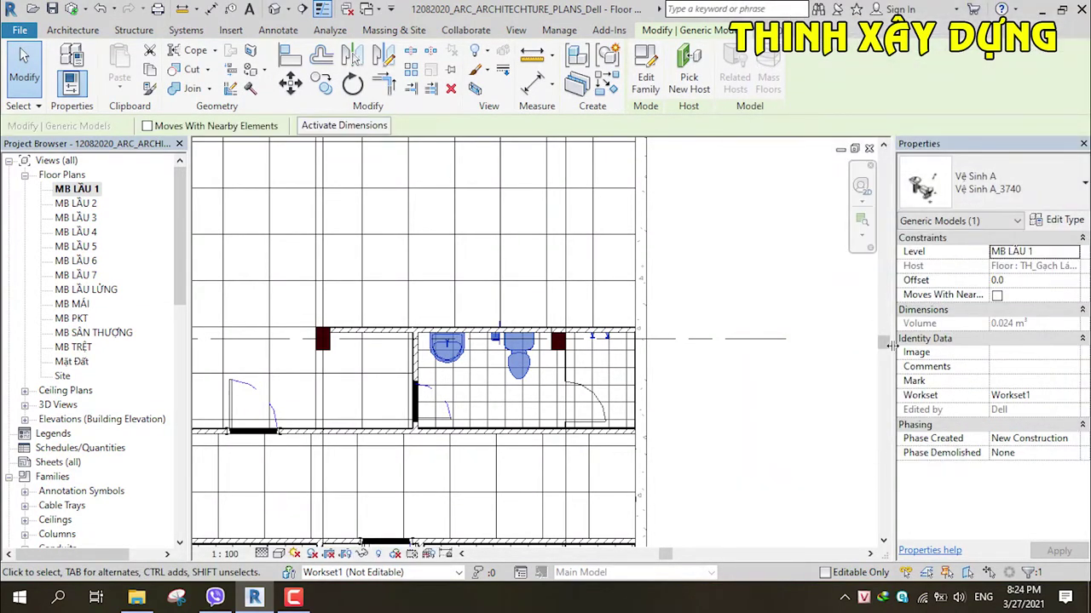
click(724, 341)
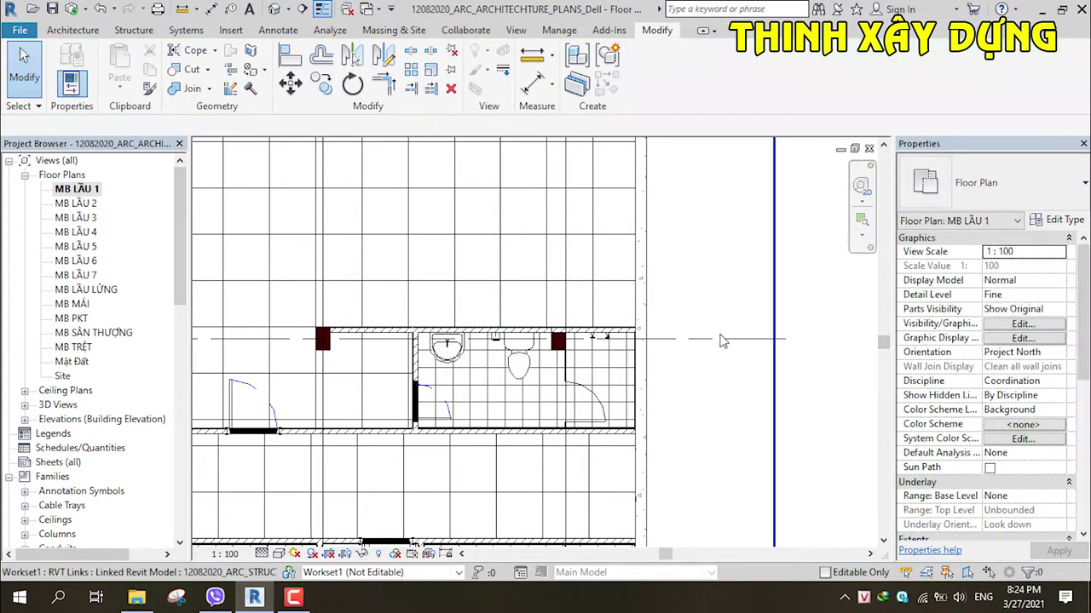
click(515, 356)
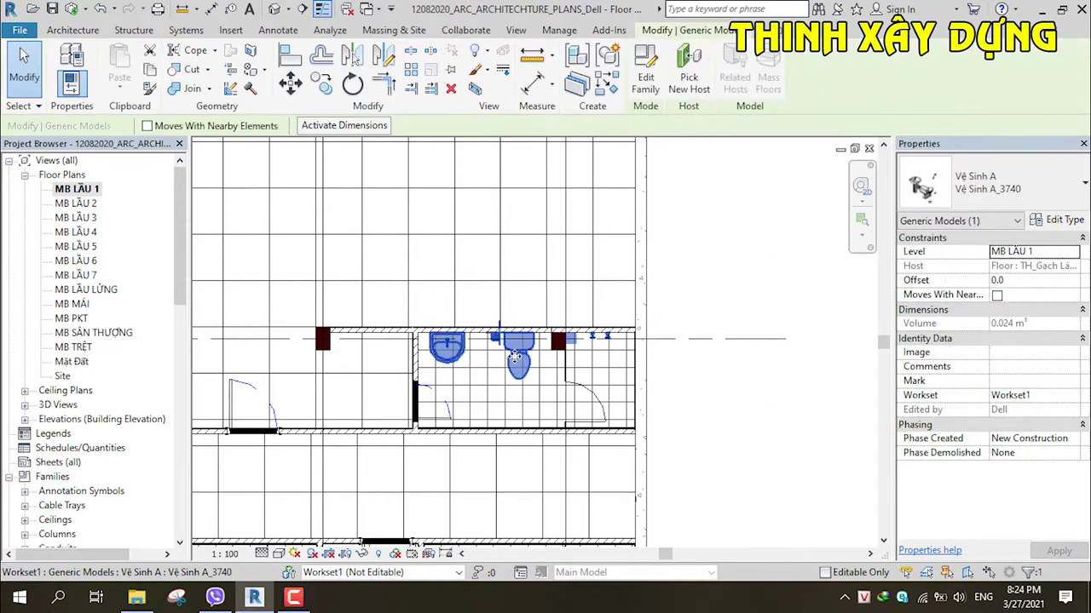
click(1062, 221)
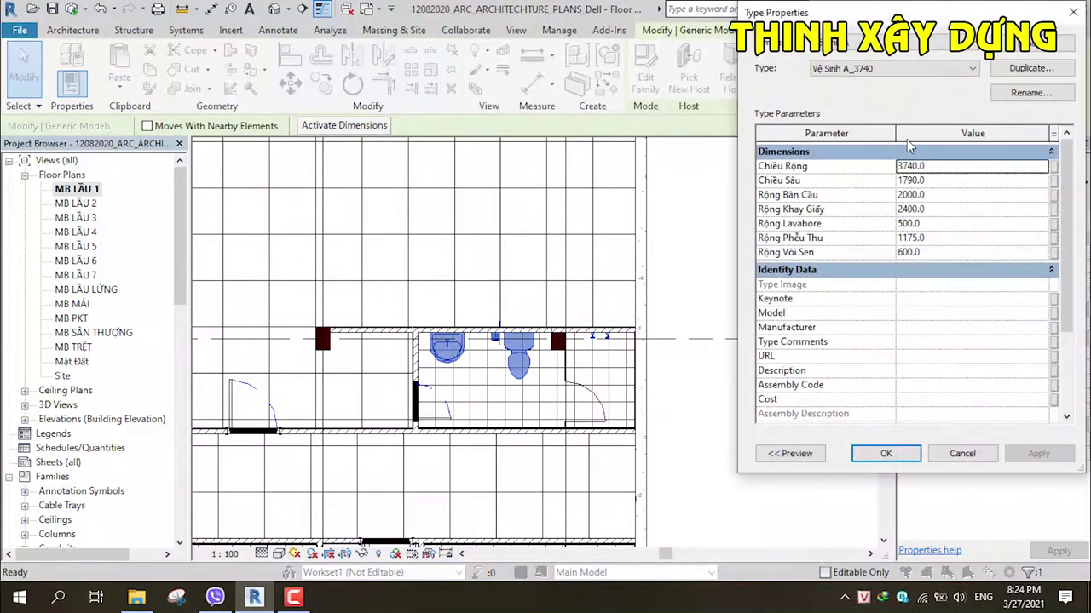
key(Escape)
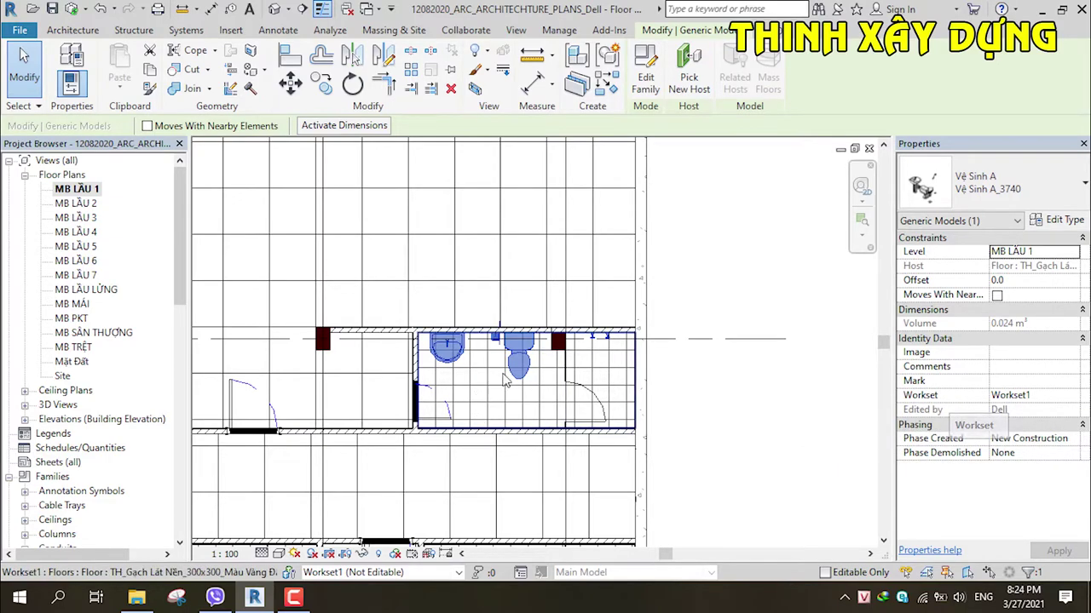
Step: Clear the selection and pan the plan to bring the restroom row into view
scroll(514, 361, up, 2)
scroll(513, 361, down, 5)
scroll(482, 403, up, 3)
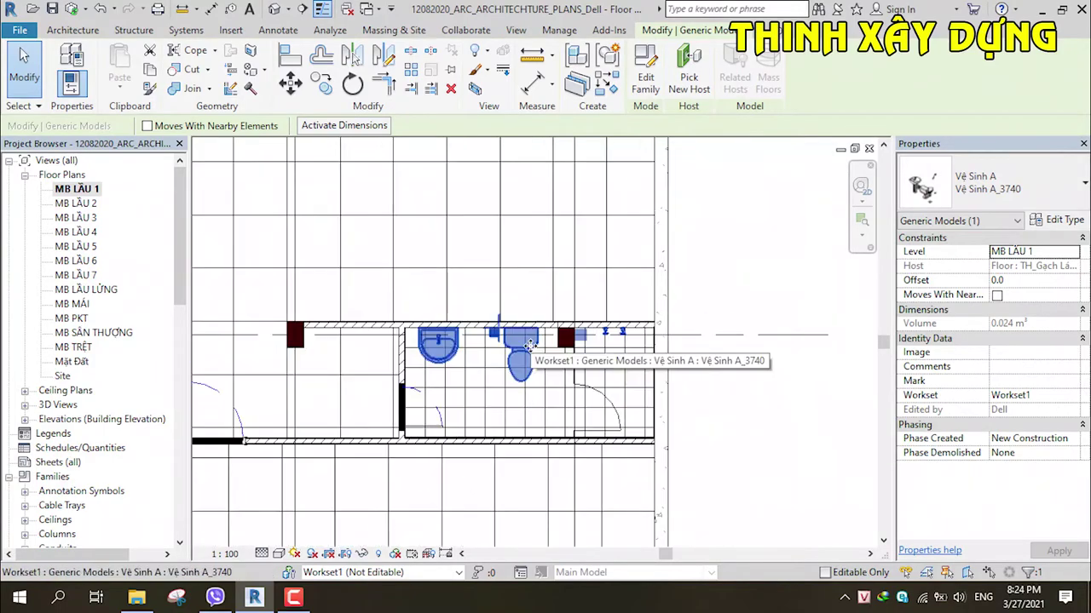
scroll(512, 375, down, 5)
scroll(641, 432, down, 2)
key(Escape)
scroll(641, 431, up, 3)
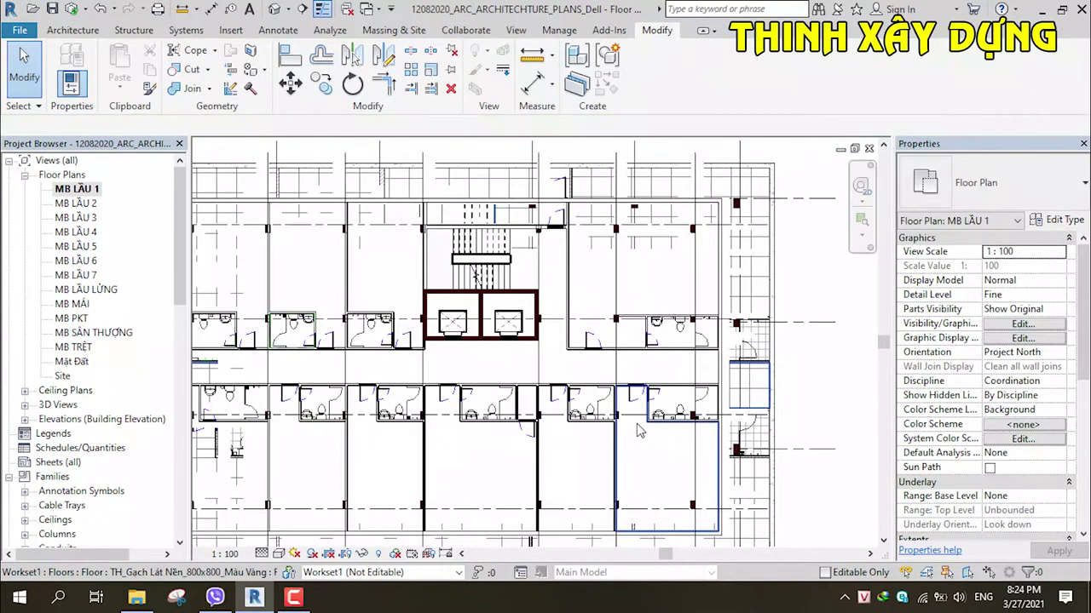
middle_drag(695, 410, 610, 350)
scroll(610, 350, up, 2)
scroll(618, 388, up, 2)
scroll(665, 405, up, 2)
scroll(692, 392, down, 1)
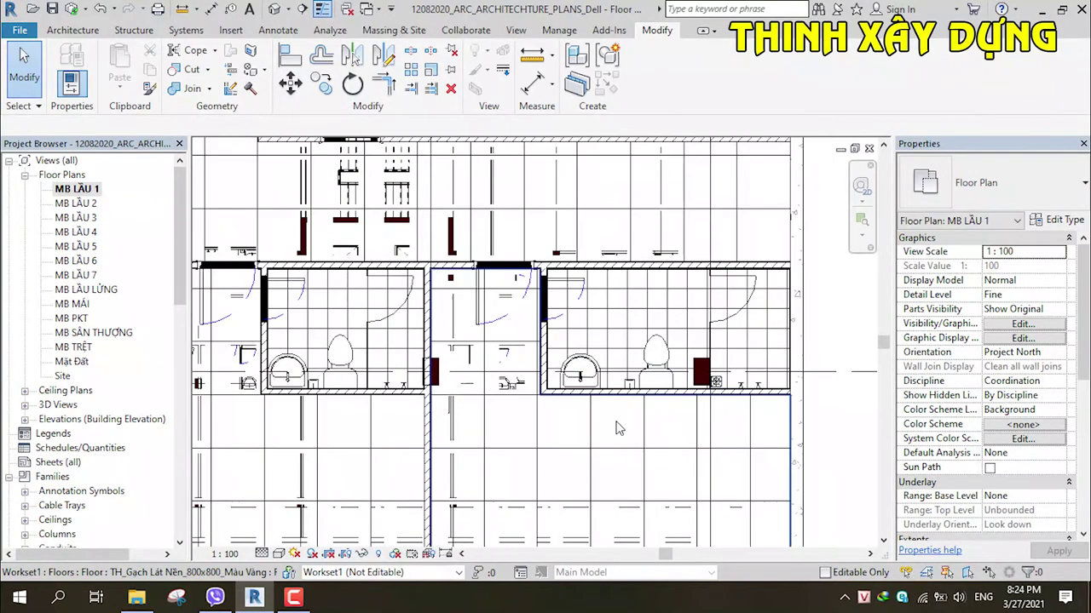
scroll(742, 390, up, 1)
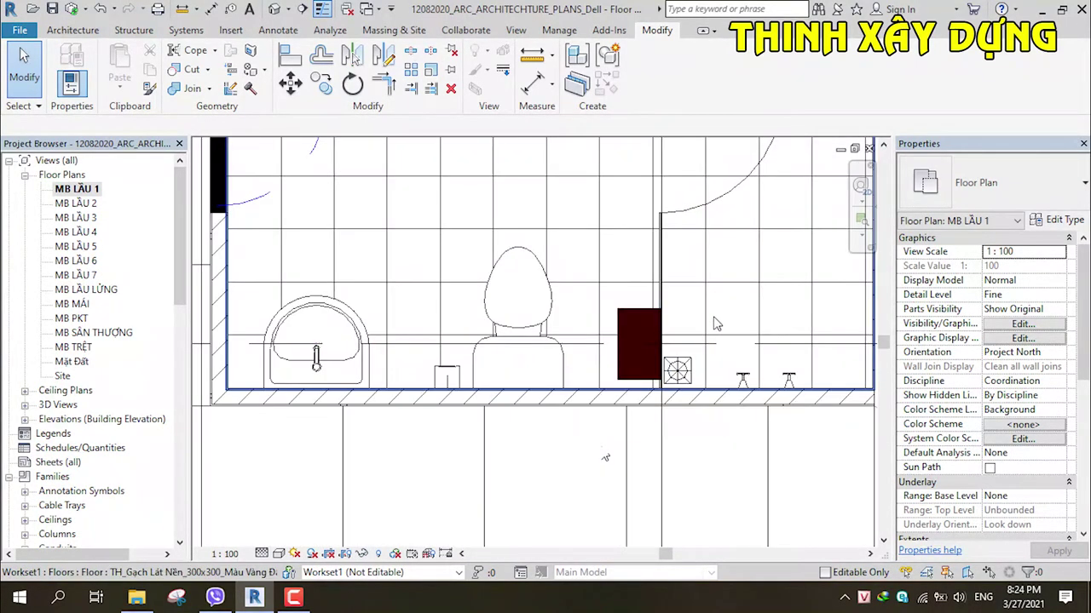
Step: Select the first restroom's TH_Gạch Lát tile floor rather than the overlapping Vệ Sinh A fixtures
click(743, 366)
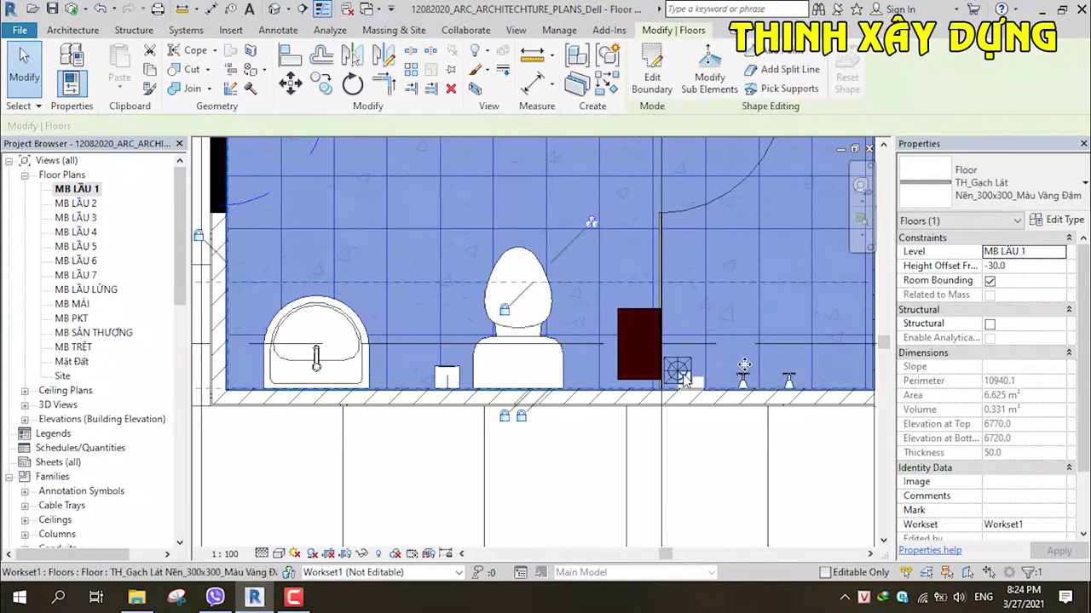
click(731, 377)
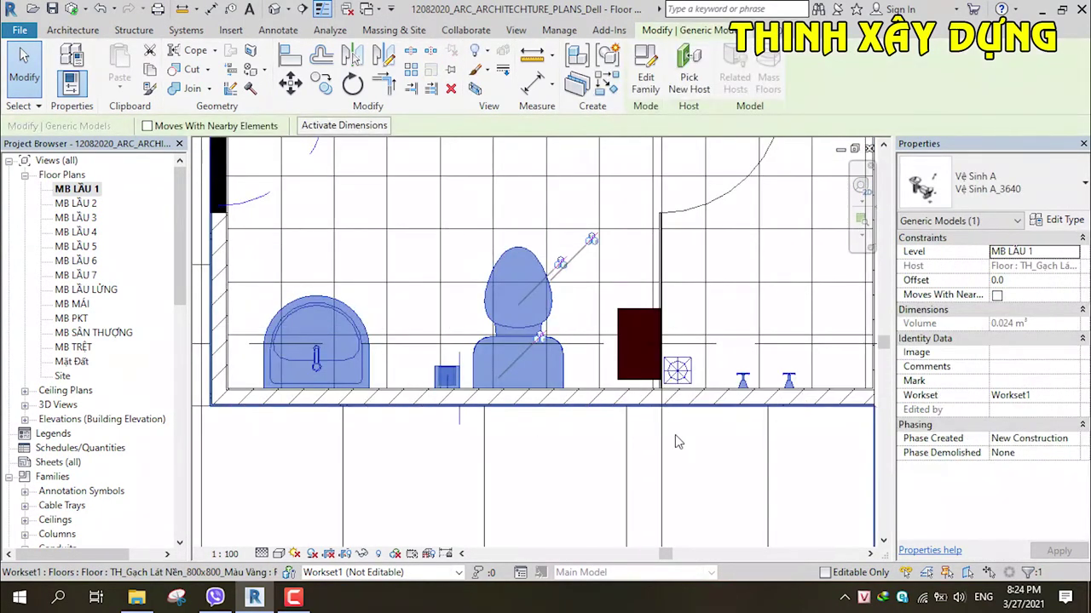
click(674, 436)
scroll(678, 379, up, 2)
click(650, 388)
click(706, 360)
click(704, 461)
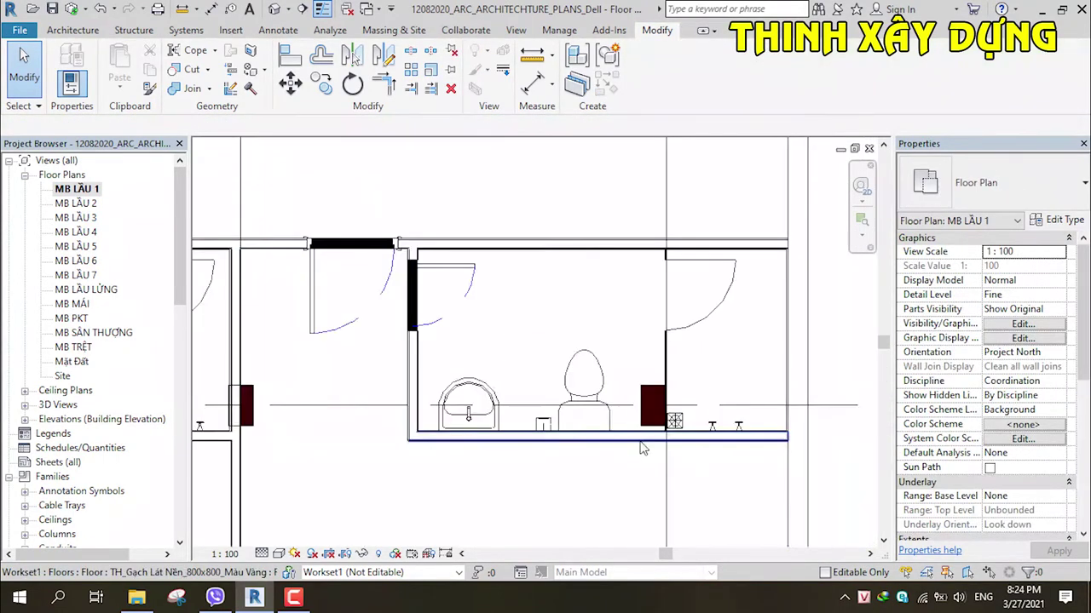
key(Escape)
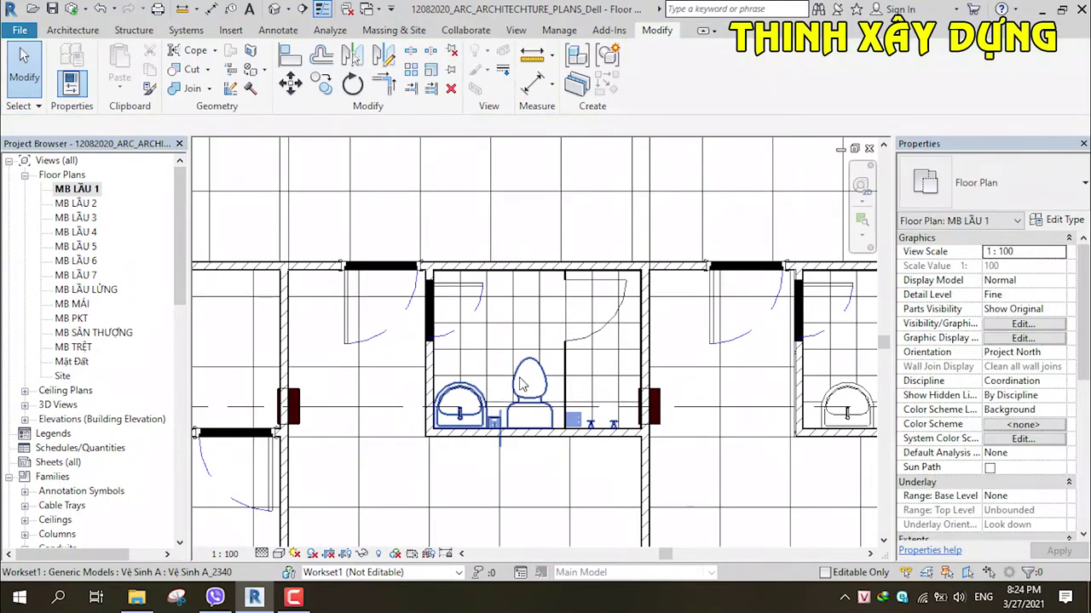
click(525, 375)
key(Escape)
click(602, 379)
key(Escape)
click(601, 380)
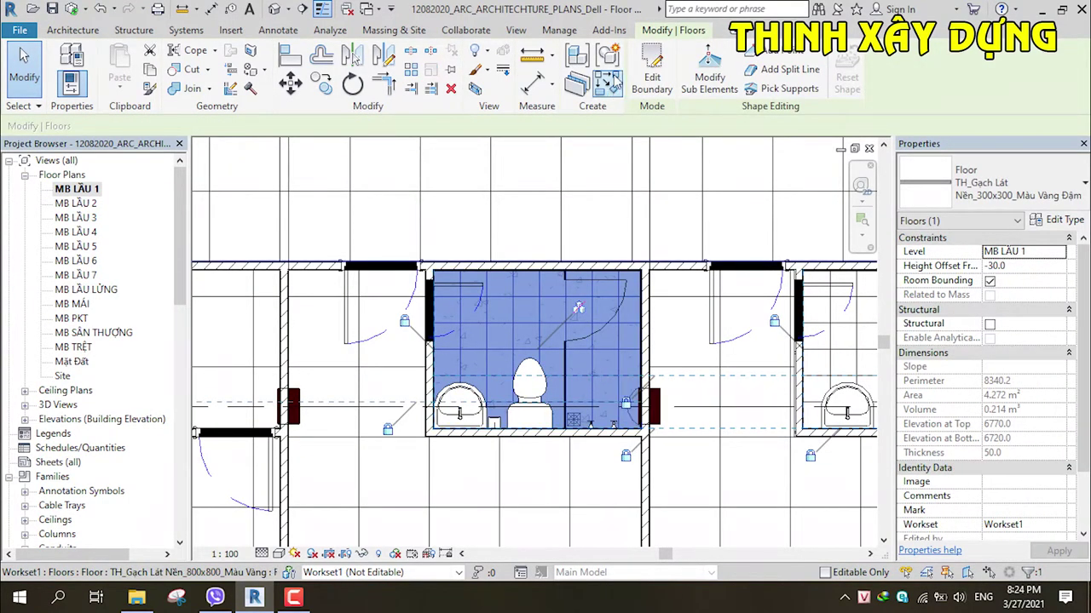
Step: Cut a 150 mm square around the floor drain in that floor, declining wall attachment
click(653, 81)
scroll(601, 421, up, 4)
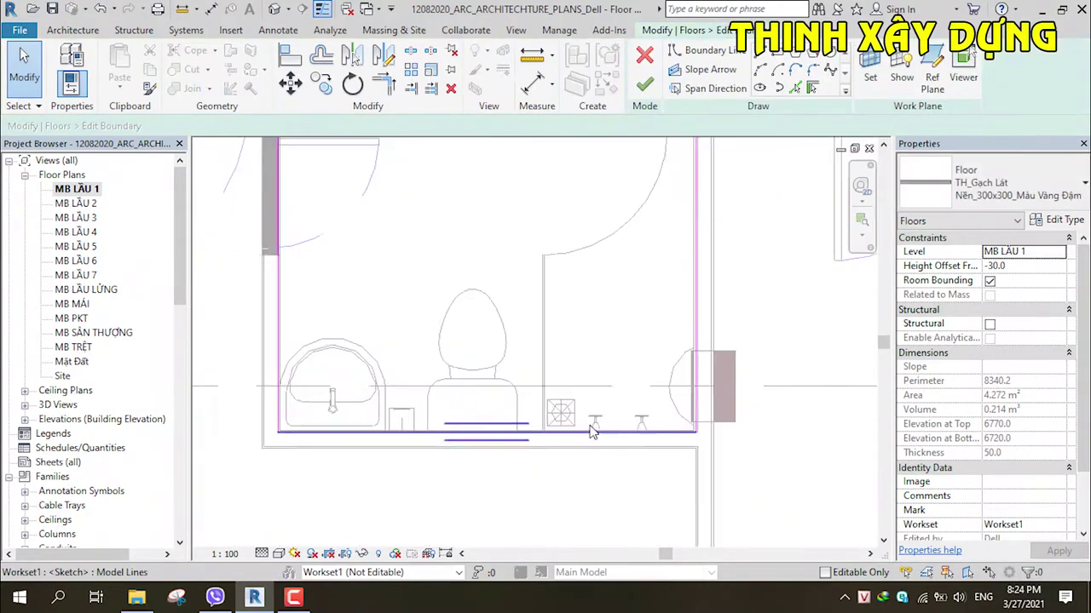
scroll(548, 428, up, 1)
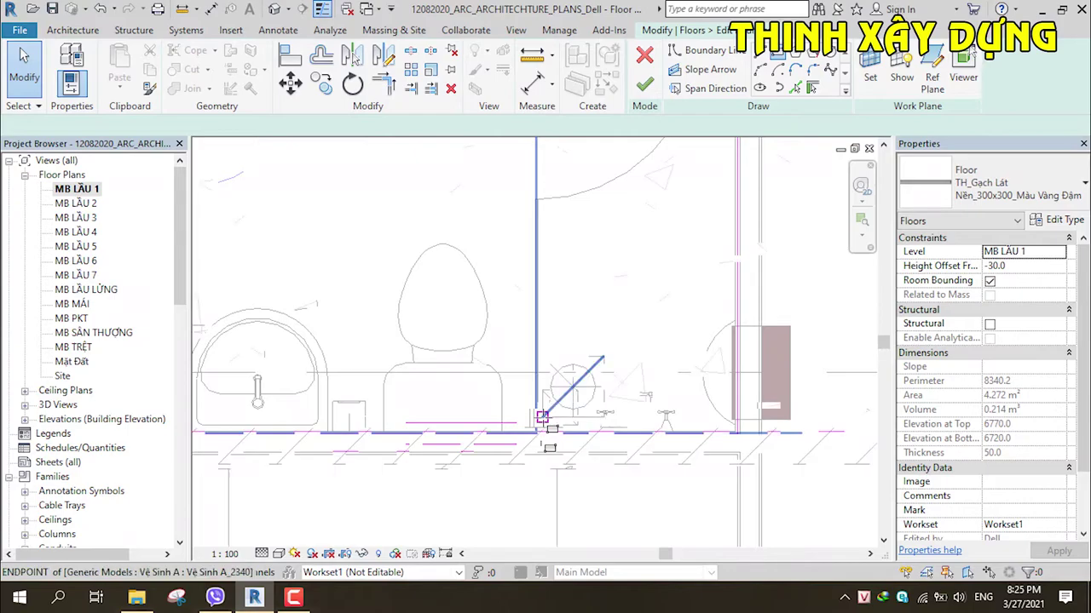
scroll(619, 357, up, 2)
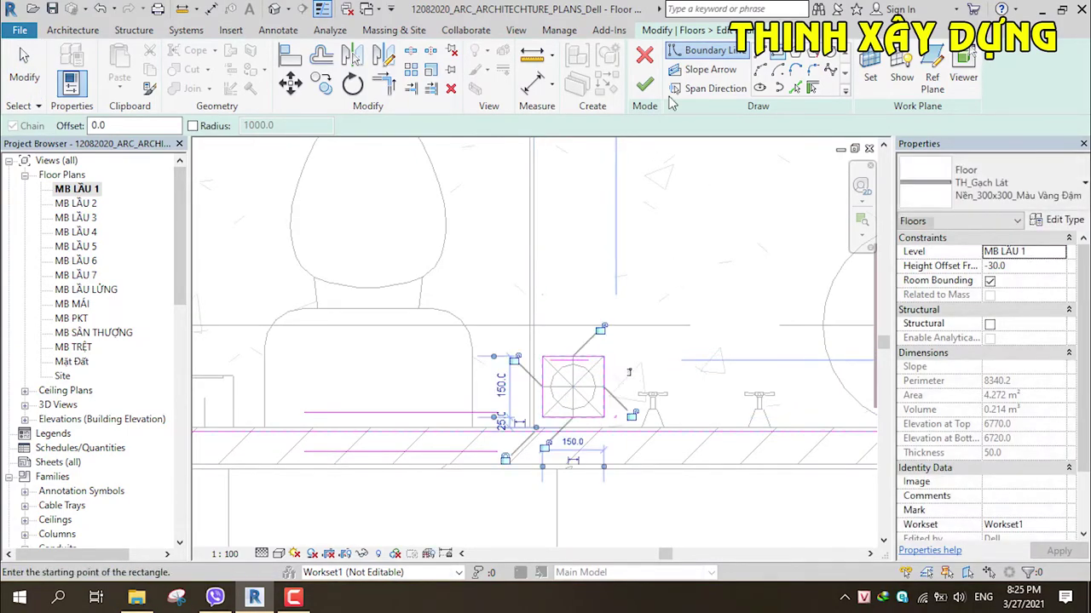
click(646, 84)
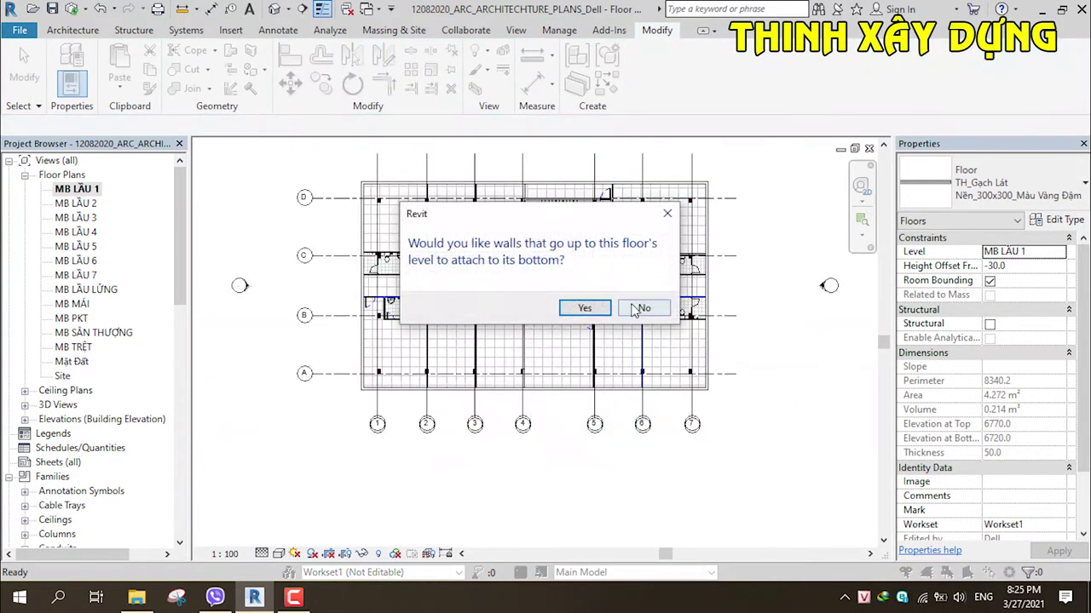
click(637, 309)
key(Escape)
scroll(541, 365, down, 2)
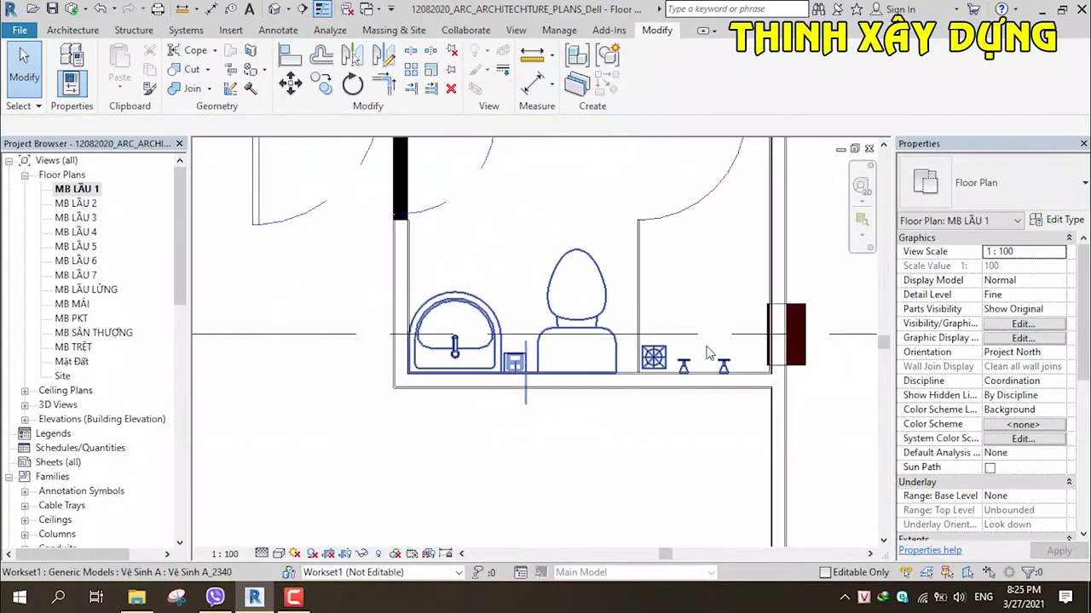
scroll(543, 341, down, 2)
scroll(421, 341, down, 2)
scroll(580, 271, up, 2)
scroll(588, 270, up, 2)
scroll(617, 286, up, 1)
Step: Cut a matching 150 mm square drain opening in the next restroom's tile floor
click(617, 286)
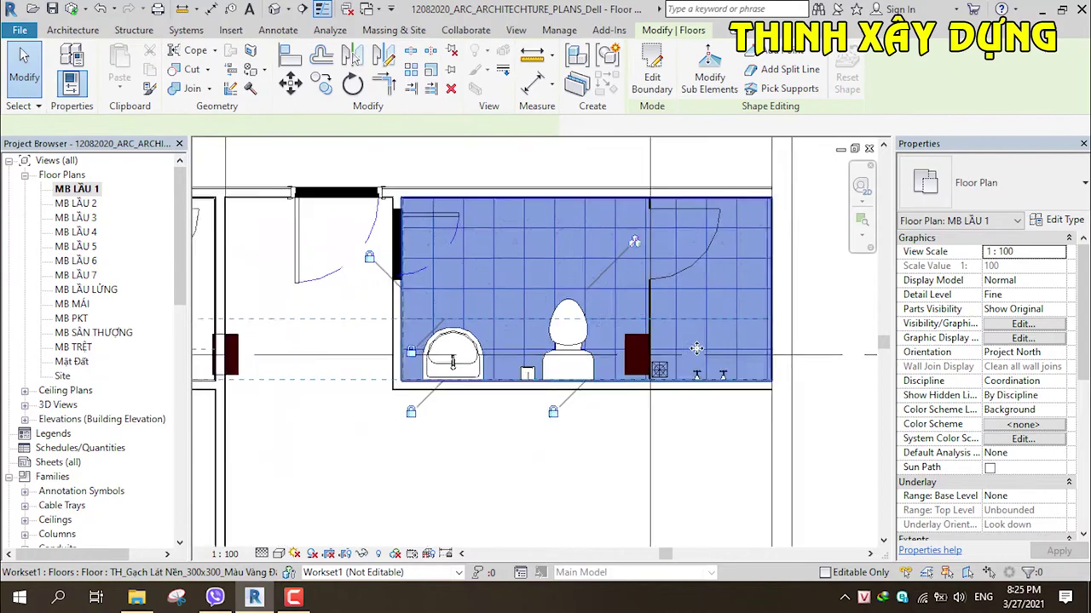
scroll(614, 333, up, 2)
scroll(579, 345, up, 2)
key(Escape)
click(549, 347)
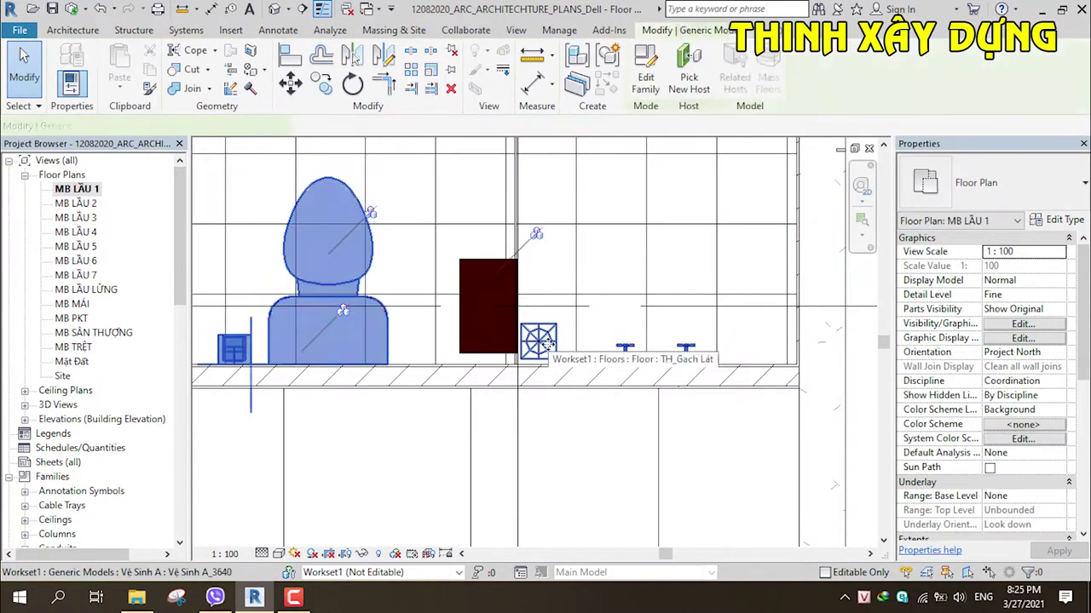
key(Escape)
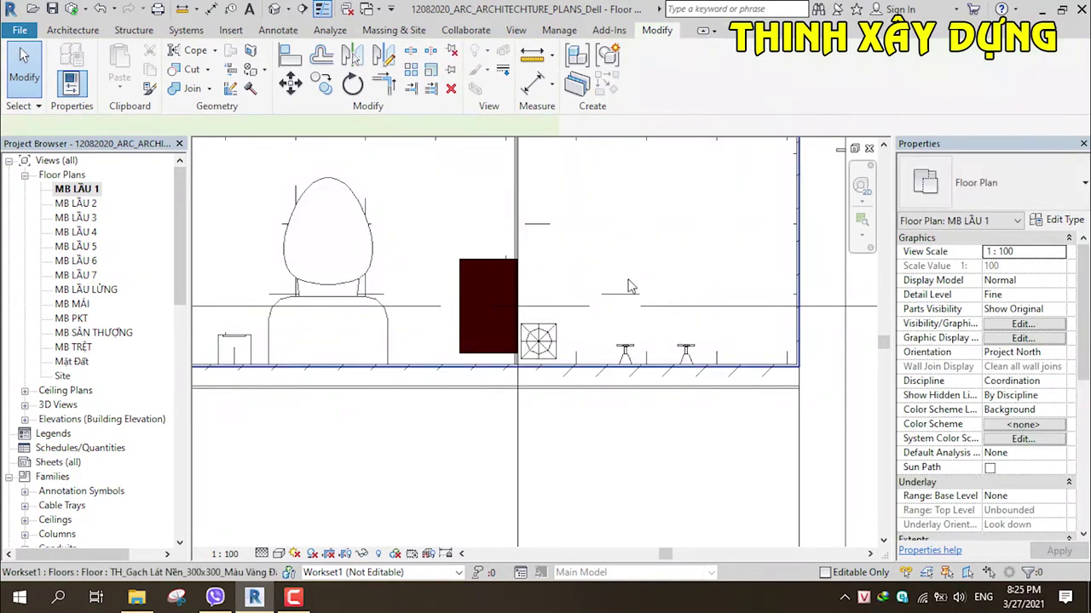
click(628, 284)
double_click(641, 274)
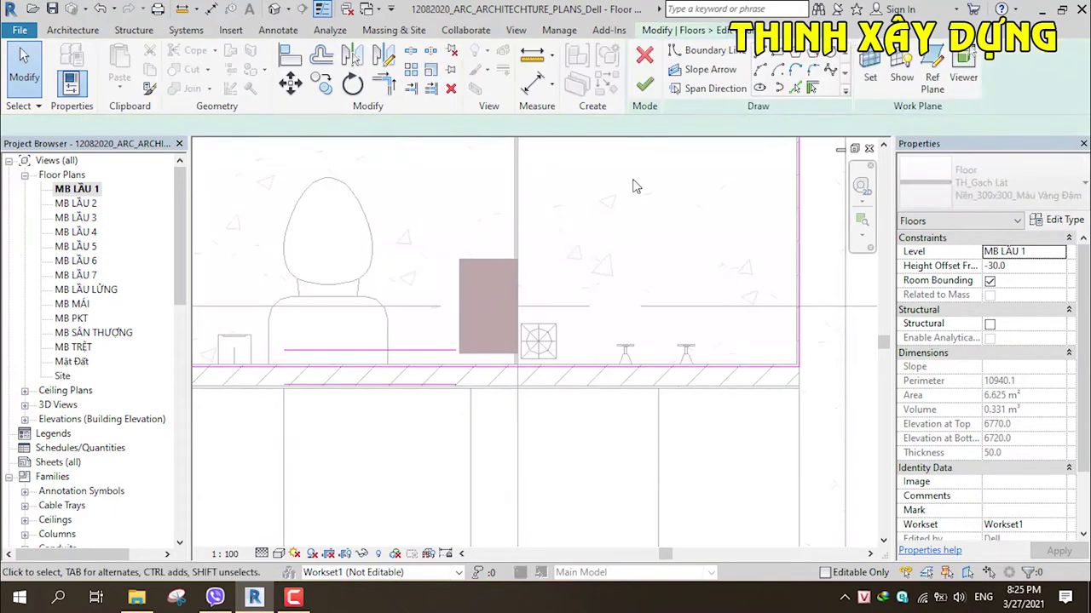
scroll(529, 356, up, 2)
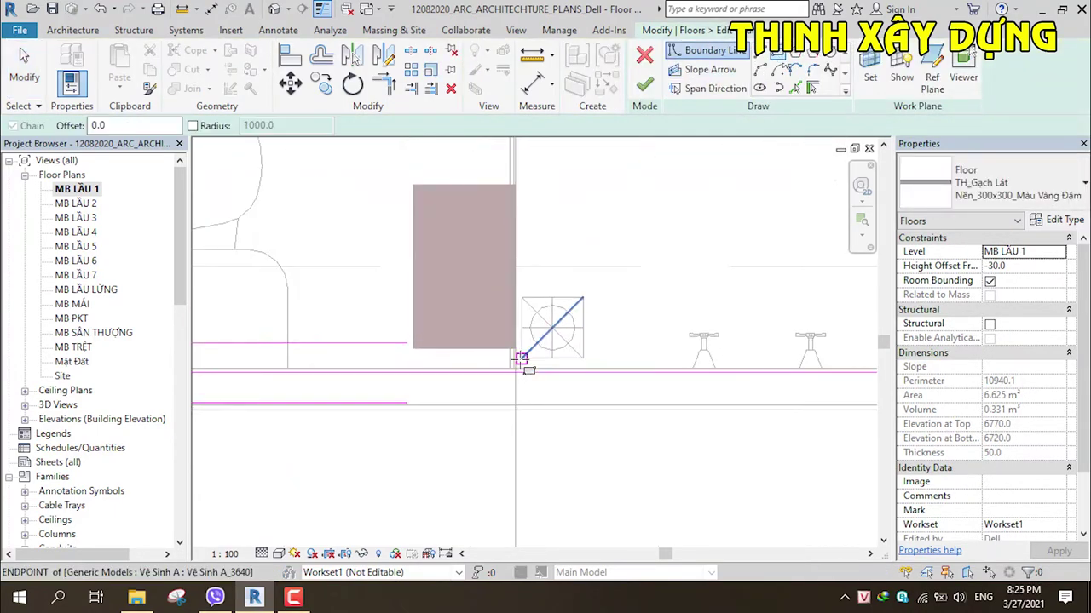
click(591, 284)
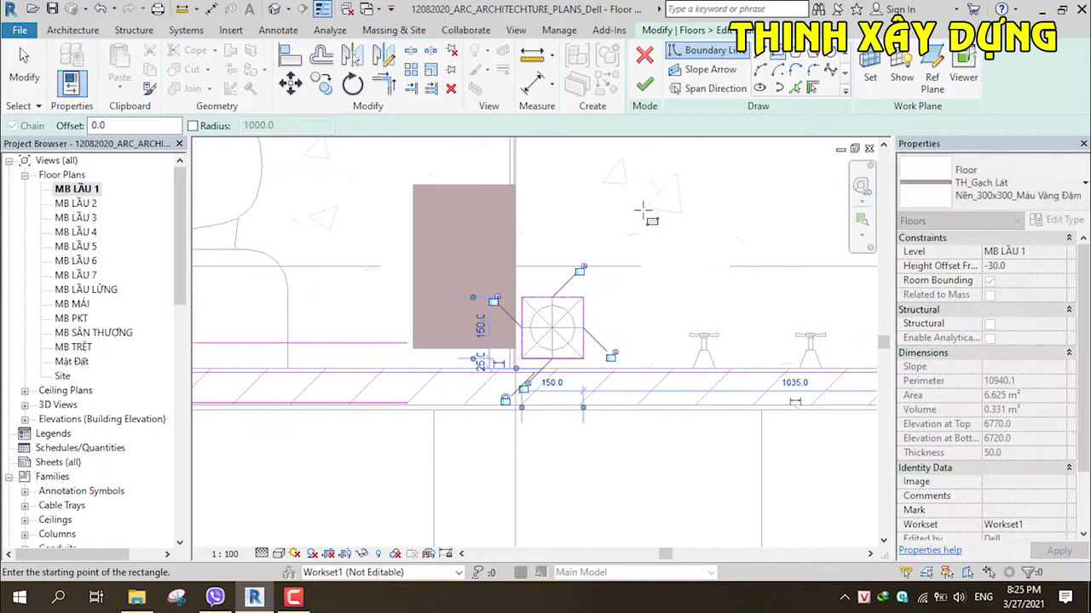
click(645, 86)
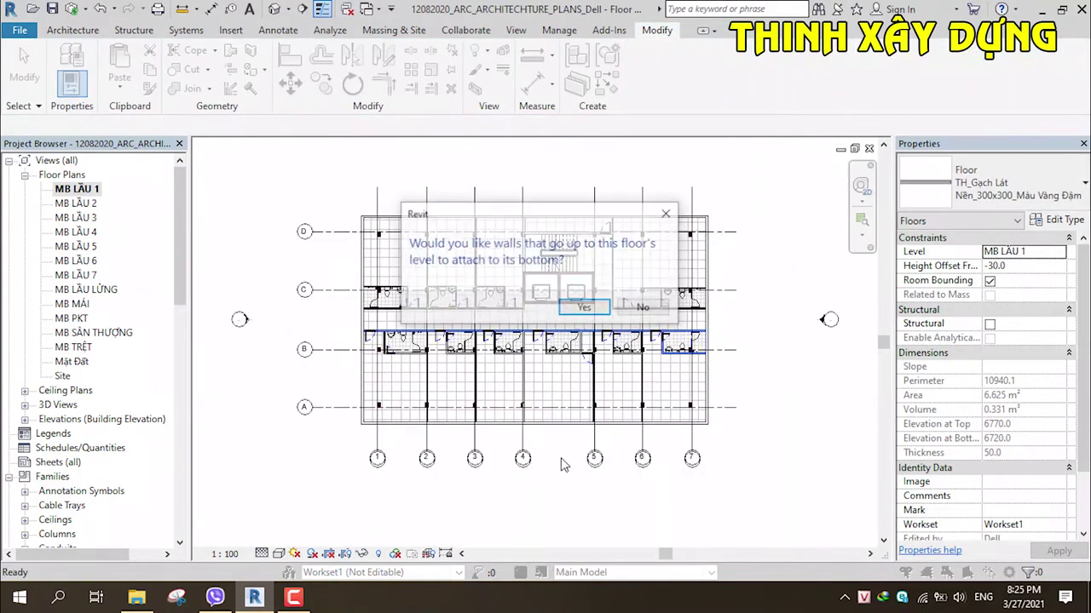
click(635, 308)
Step: Cut a 150×150 drain opening in the first toilet room's TH_Gạch Lát floor, declining wall attachment
scroll(573, 359, up, 1)
key(Escape)
scroll(511, 358, down, 3)
scroll(408, 374, down, 1)
middle_drag(408, 375, 802, 389)
scroll(565, 365, up, 1)
scroll(567, 353, up, 1)
scroll(571, 345, up, 1)
scroll(574, 337, up, 1)
click(579, 354)
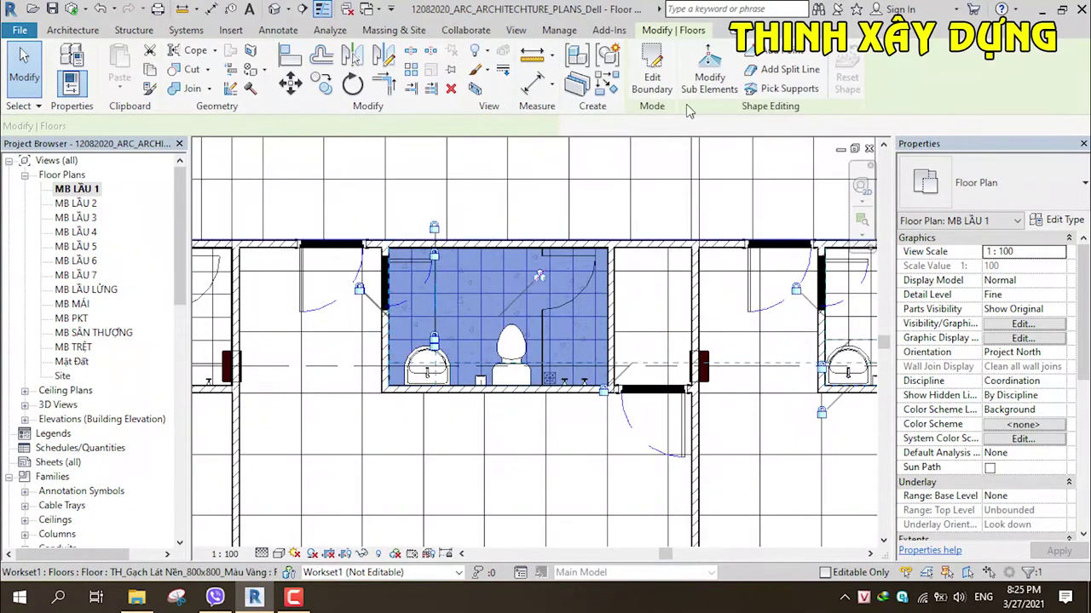
click(651, 73)
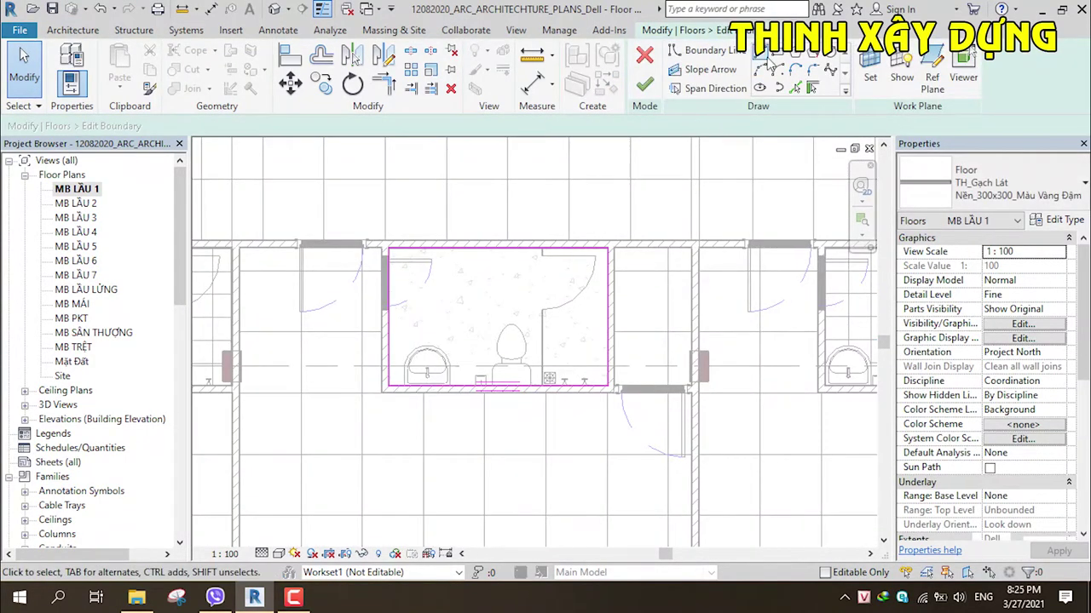
scroll(552, 360, up, 3)
scroll(543, 394, up, 3)
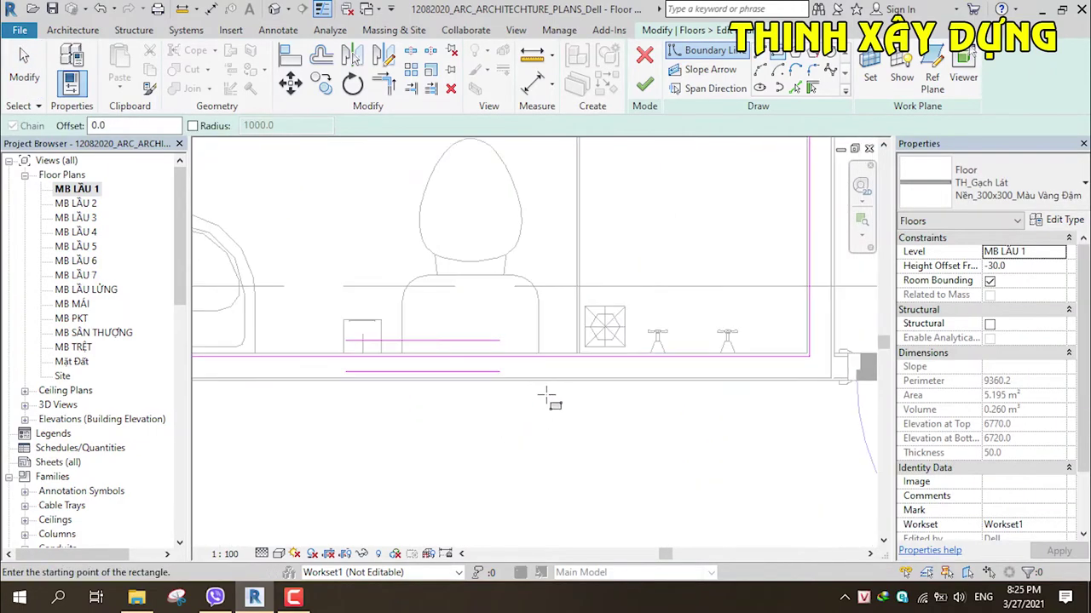
click(622, 300)
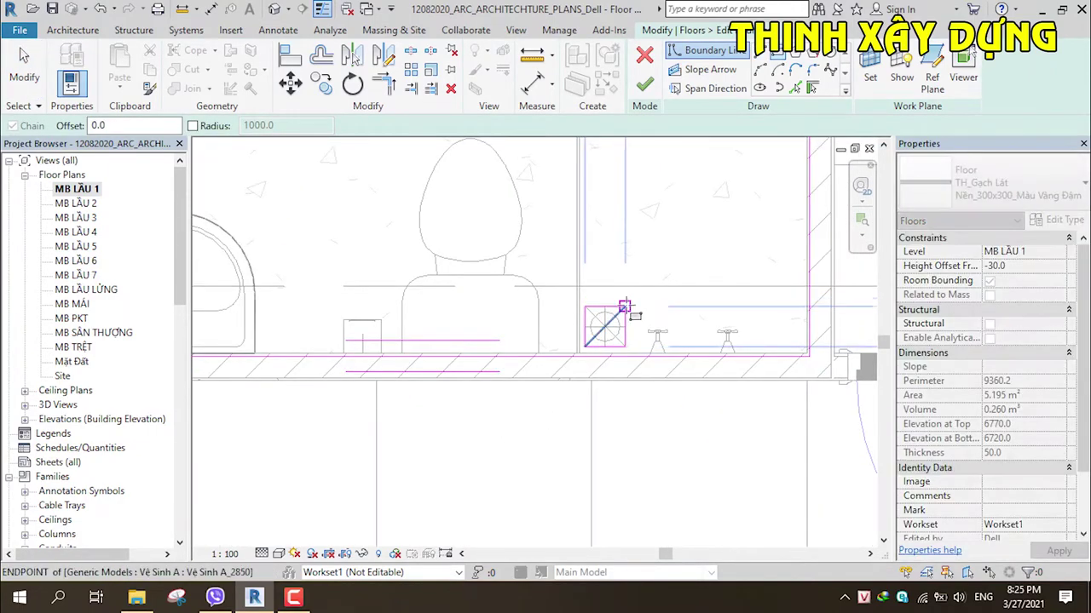
click(624, 305)
click(653, 91)
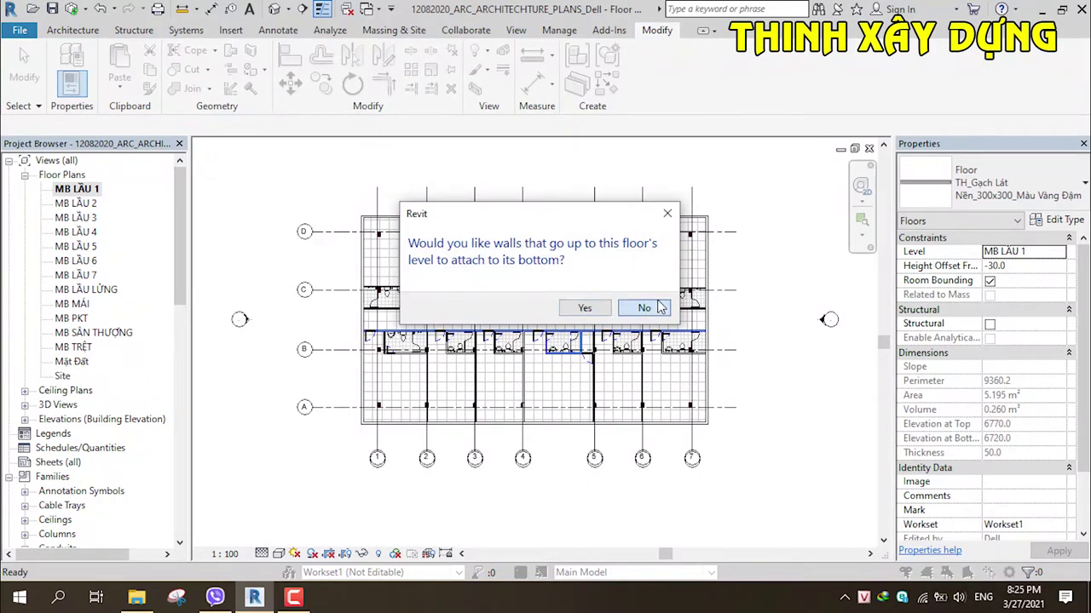
click(645, 308)
Step: Add a 150×150 square drain opening to the second toilet-room floor slab
scroll(511, 281, up, 5)
scroll(511, 276, up, 1)
scroll(503, 290, down, 2)
scroll(456, 332, down, 1)
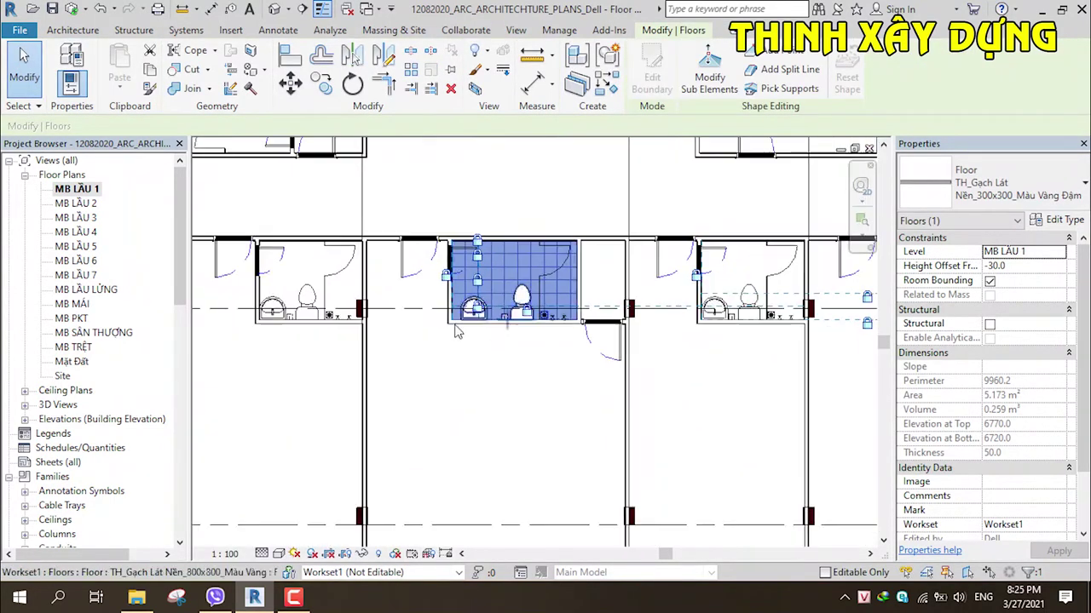
middle_drag(455, 332, 698, 324)
scroll(552, 326, up, 2)
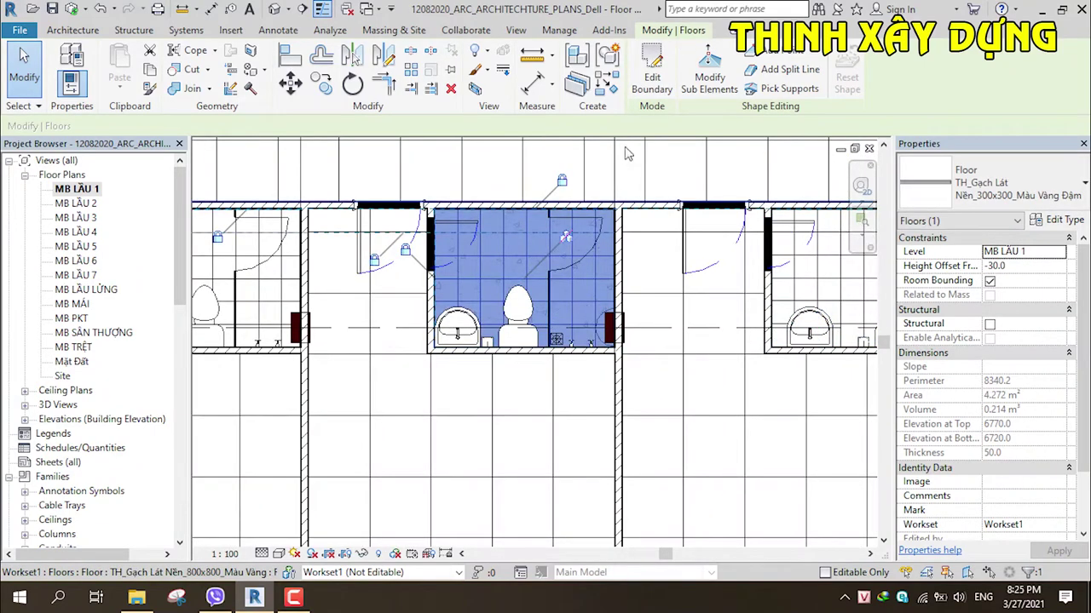
click(652, 80)
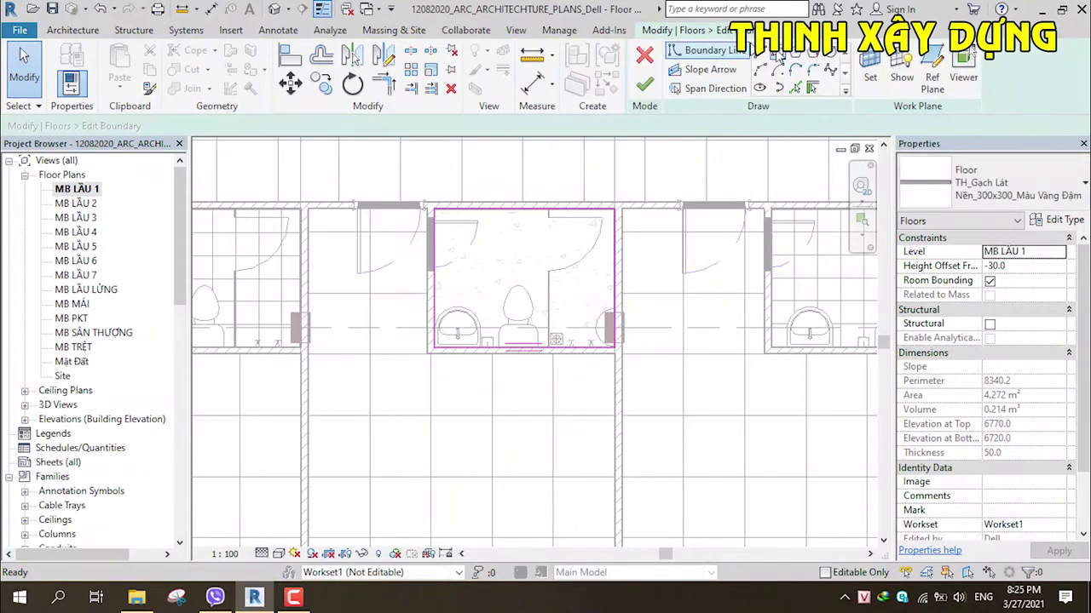
scroll(507, 358, up, 1)
scroll(546, 345, up, 4)
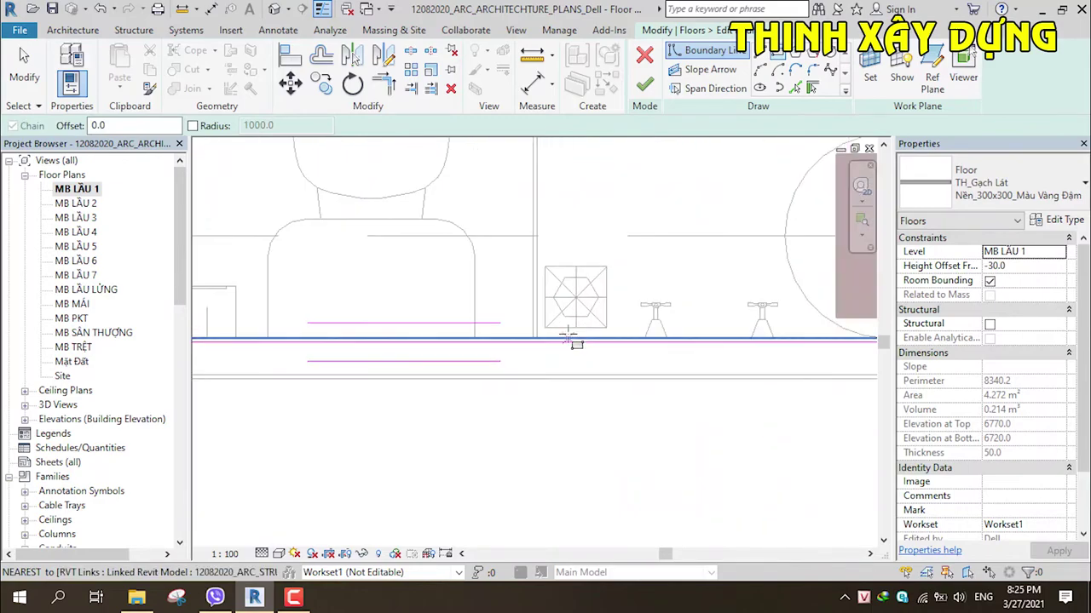
click(606, 267)
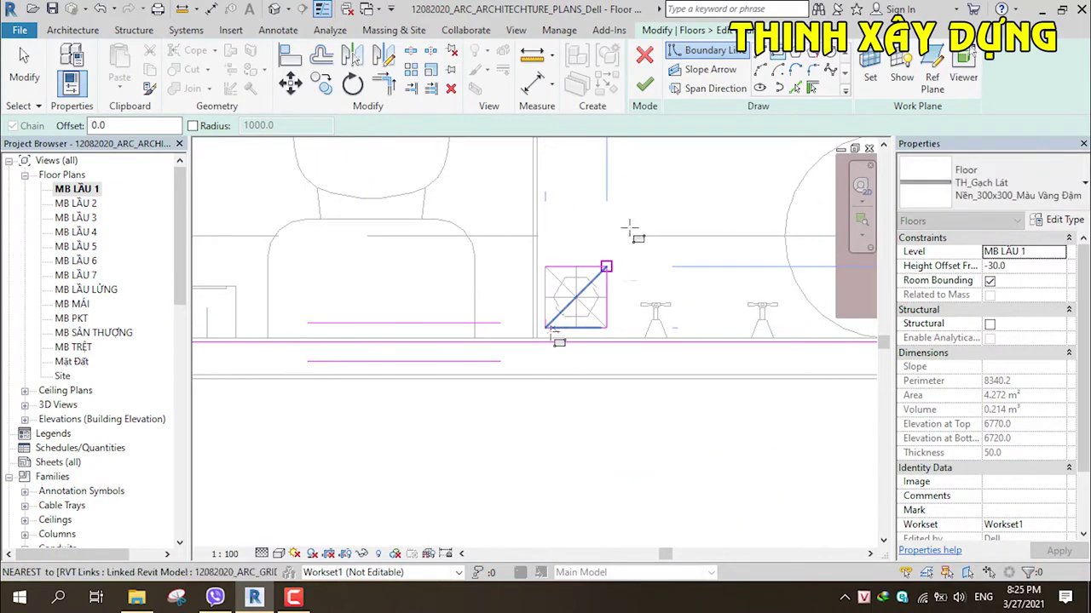
click(547, 328)
click(644, 83)
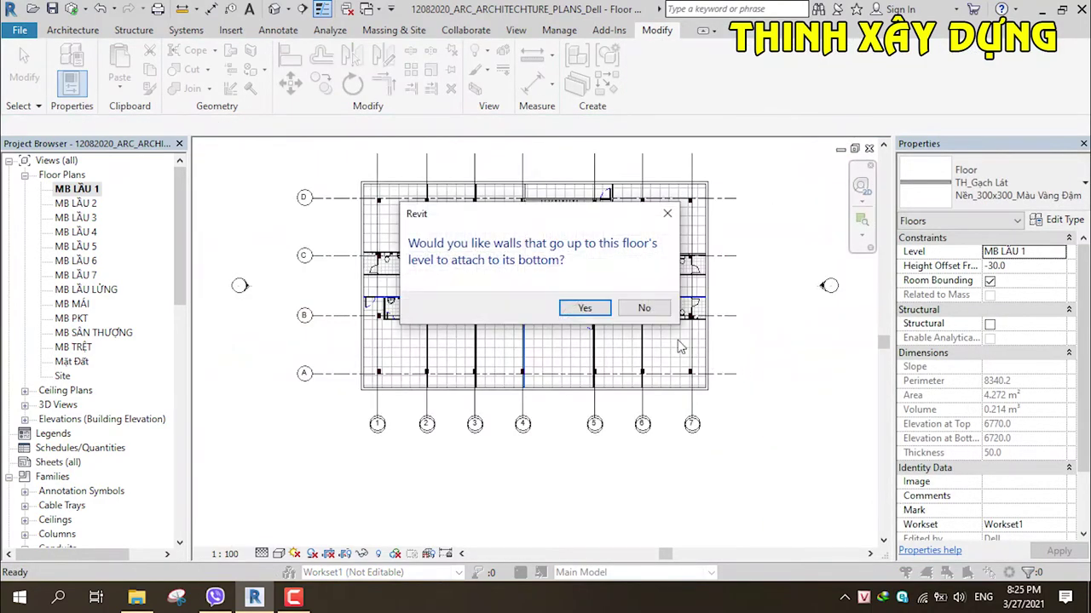
click(635, 308)
Step: Cut the 150×150 drain opening in the third toilet-room floor
scroll(635, 323, up, 8)
scroll(811, 389, down, 2)
scroll(811, 389, down, 3)
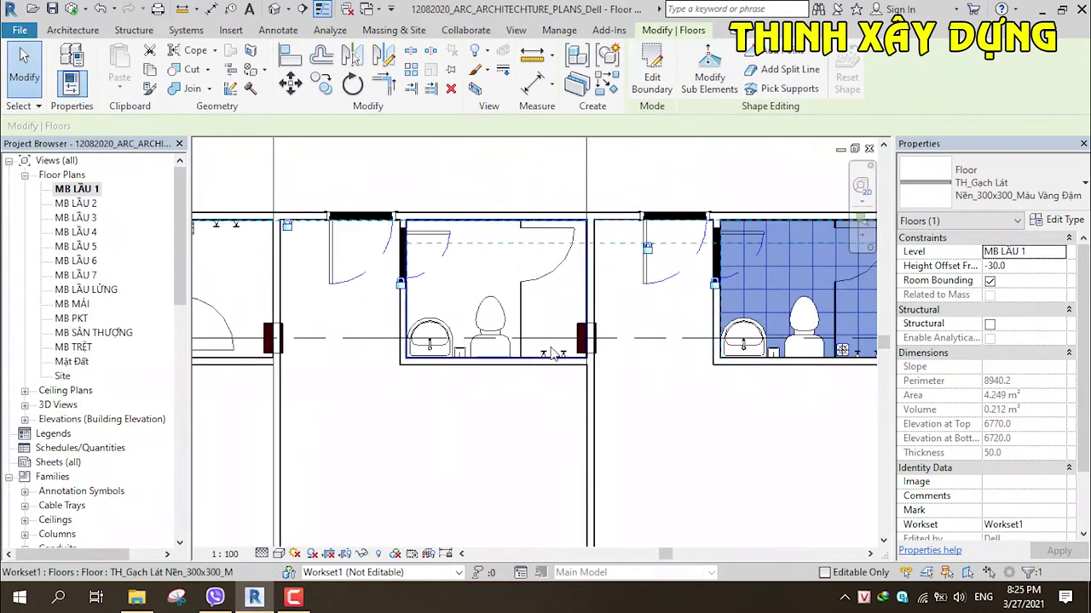
scroll(637, 426, up, 3)
scroll(637, 426, down, 3)
click(650, 78)
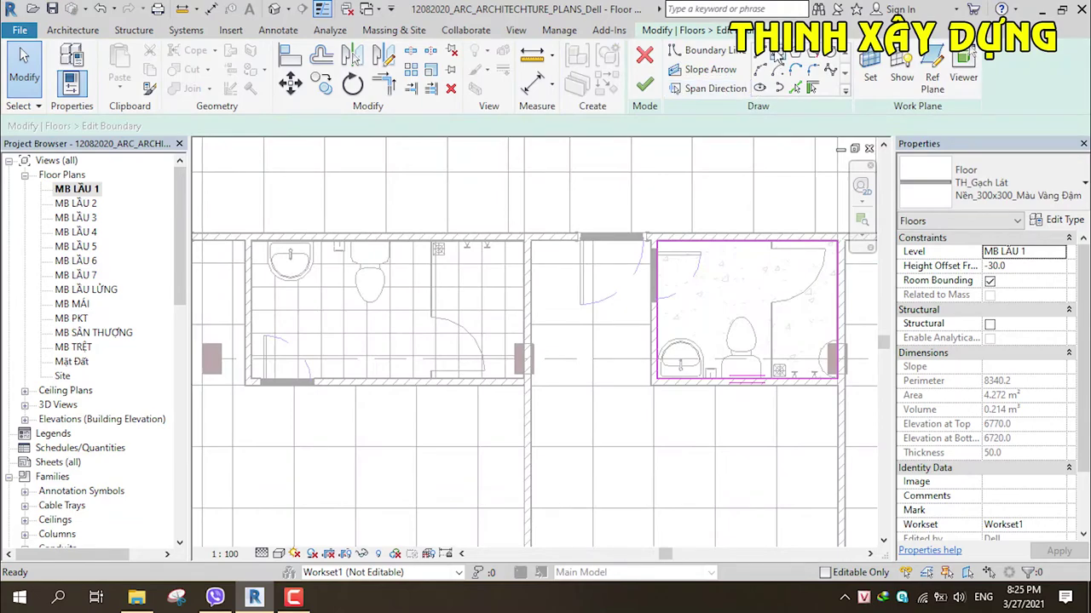
scroll(789, 400, up, 3)
scroll(788, 400, down, 3)
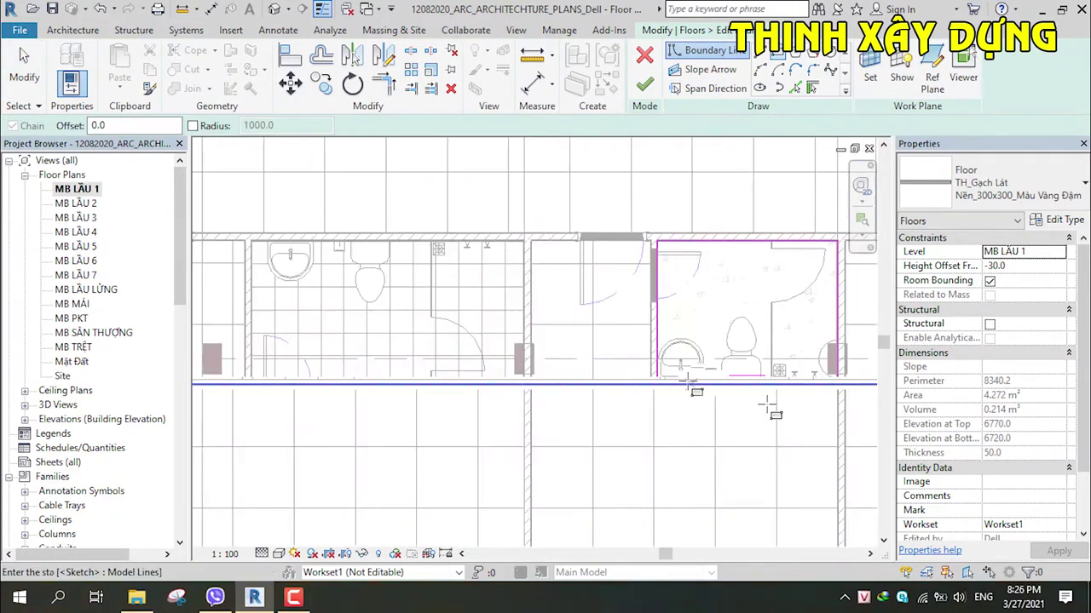
scroll(767, 406, down, 3)
scroll(745, 298, up, 5)
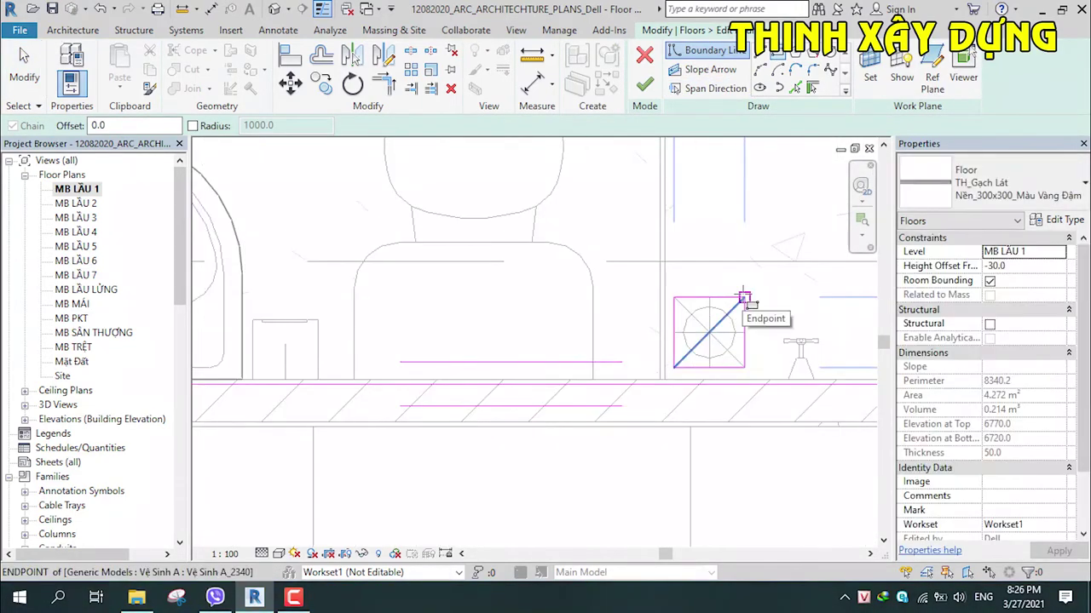
click(744, 298)
click(673, 368)
click(641, 85)
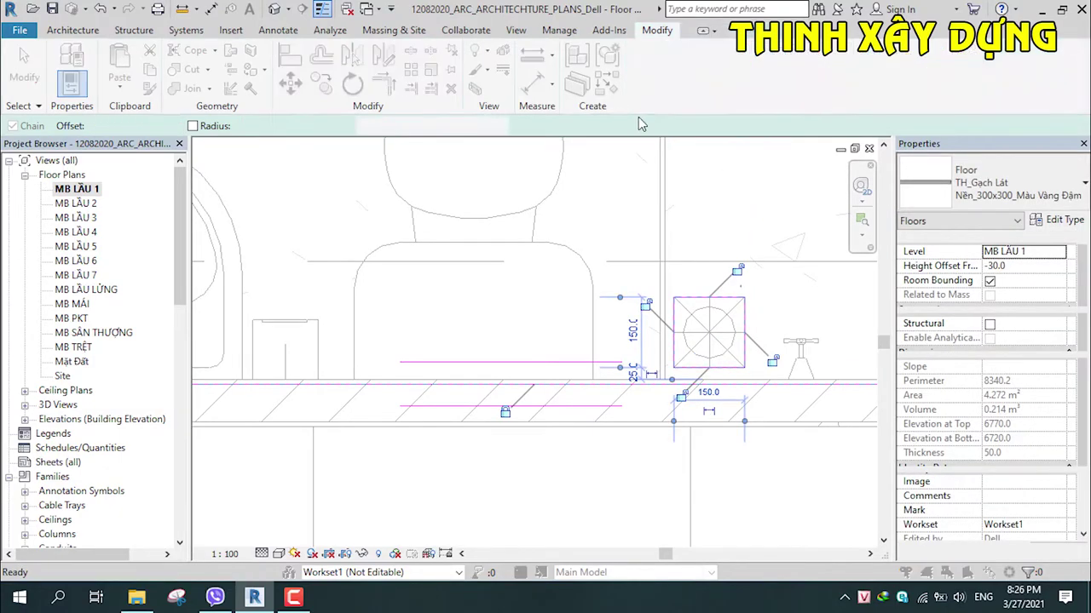
click(645, 309)
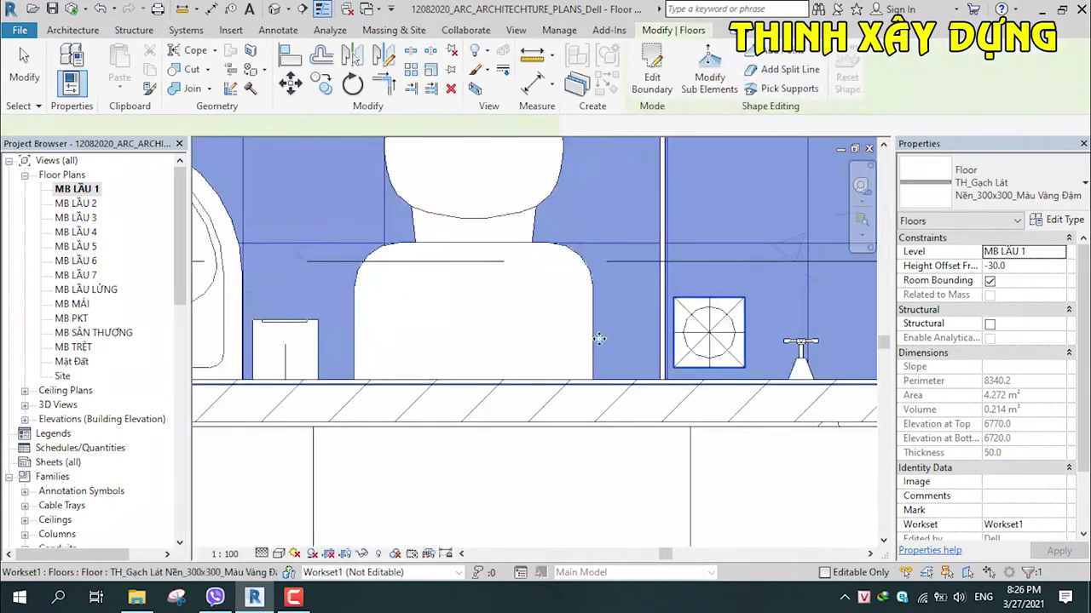
Step: Cut the drain opening in the fourth toilet-room floor and finish its sketch
scroll(470, 344, down, 4)
mouse_move(354, 324)
middle_down()
mouse_move(746, 325)
mouse_move(362, 332)
middle_up()
click(661, 84)
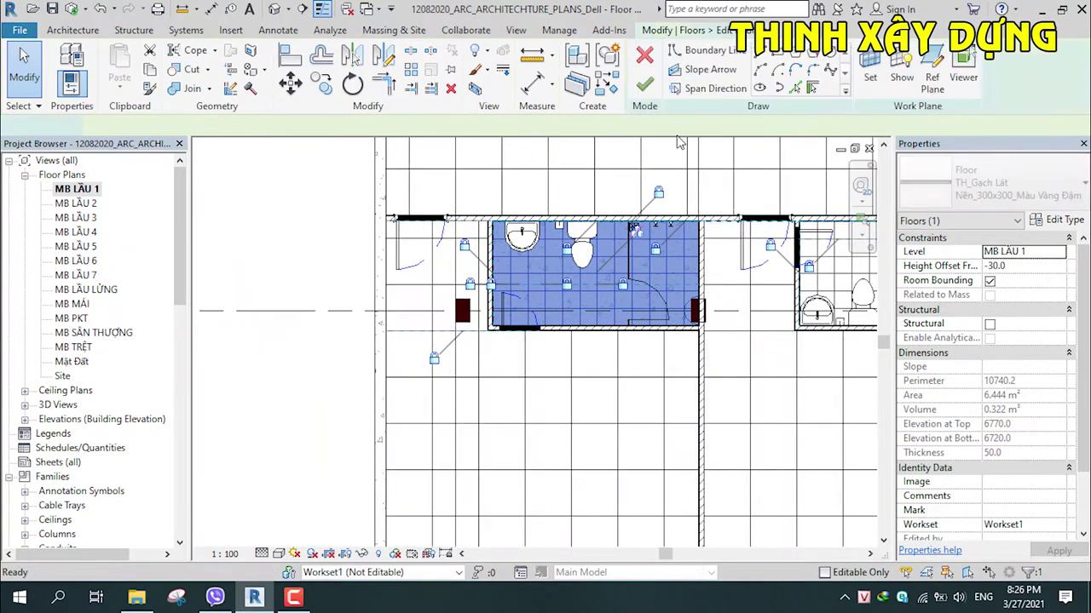
scroll(661, 241, up, 3)
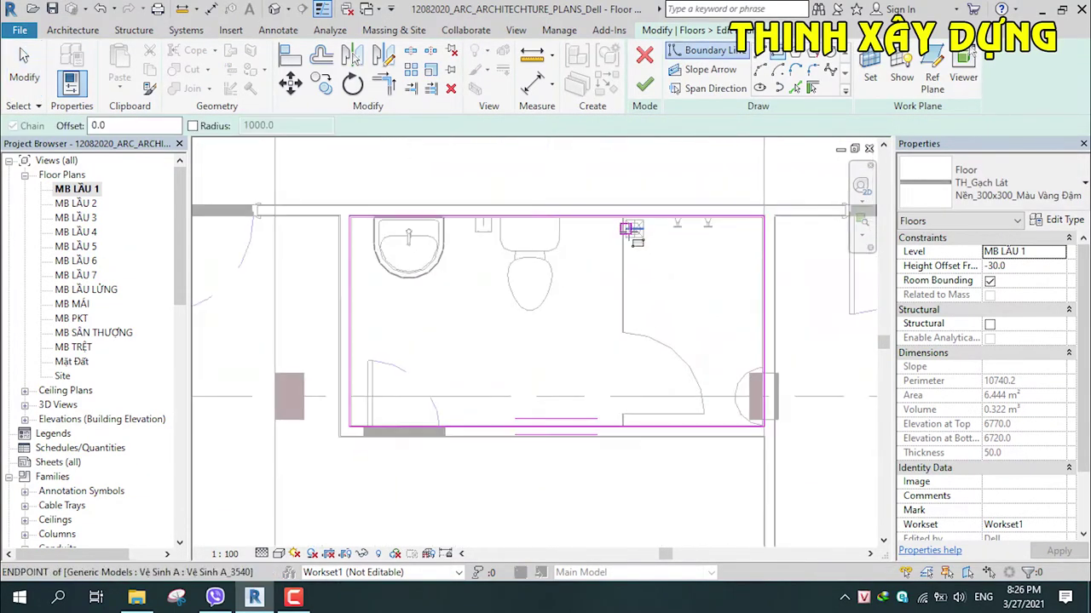
scroll(629, 232, up, 5)
click(619, 254)
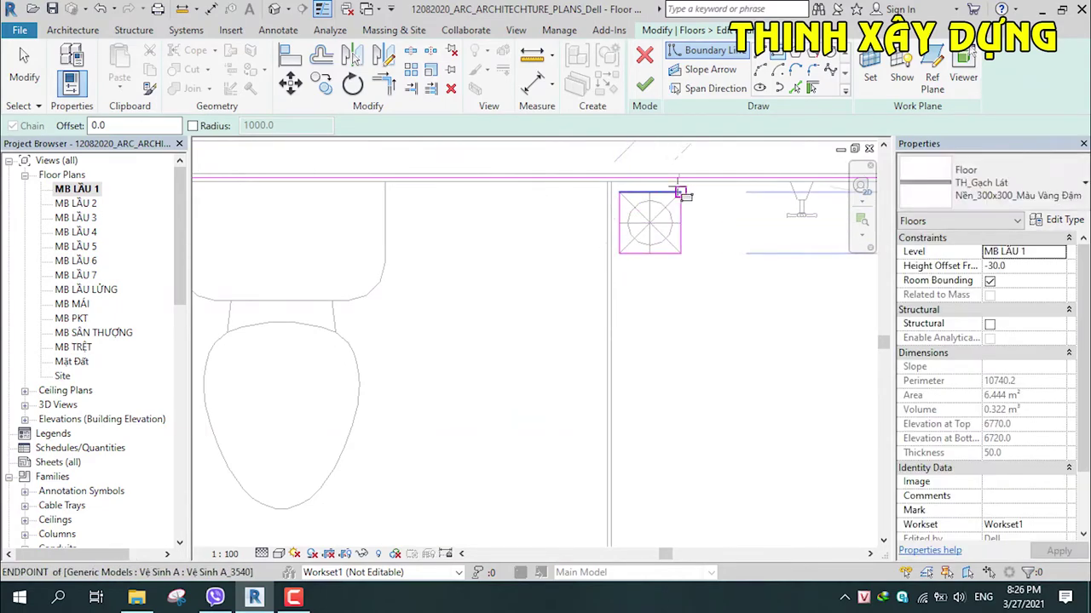
click(645, 88)
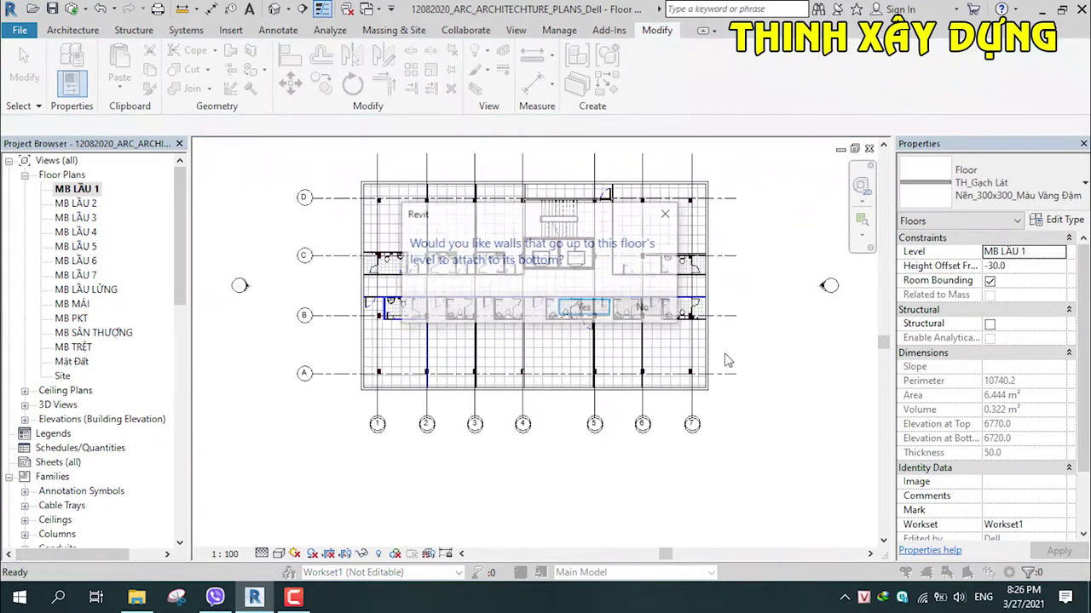
click(640, 309)
Step: Sketch a 150×150 drain cutout with Boundary Line in the fifth toilet-room floor
scroll(570, 341, down, 3)
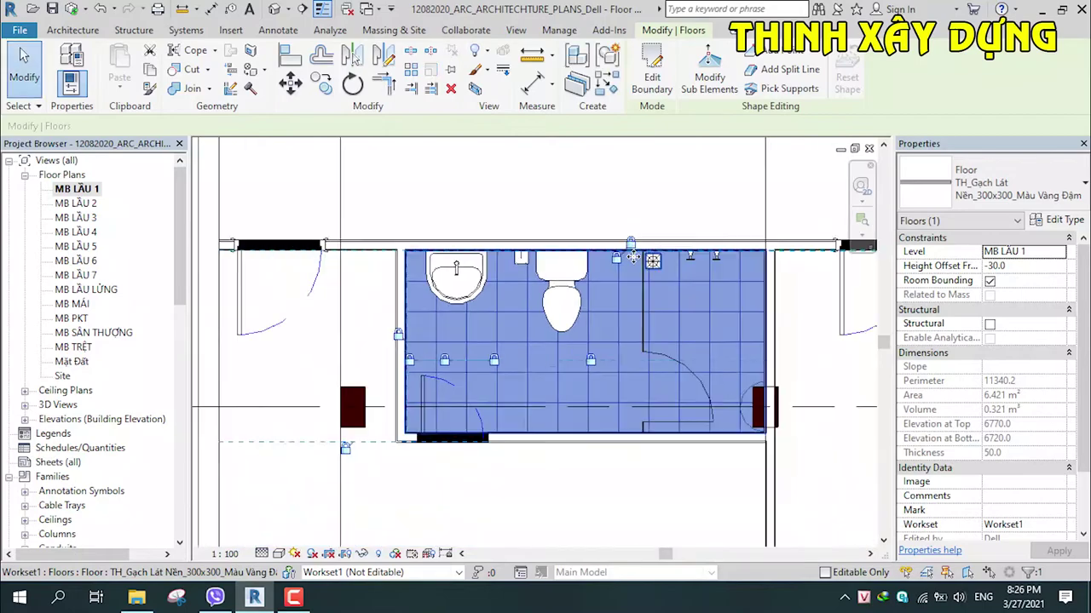
scroll(570, 341, down, 3)
middle_drag(570, 226, 570, 360)
scroll(570, 360, up, 3)
middle_drag(597, 445, 613, 229)
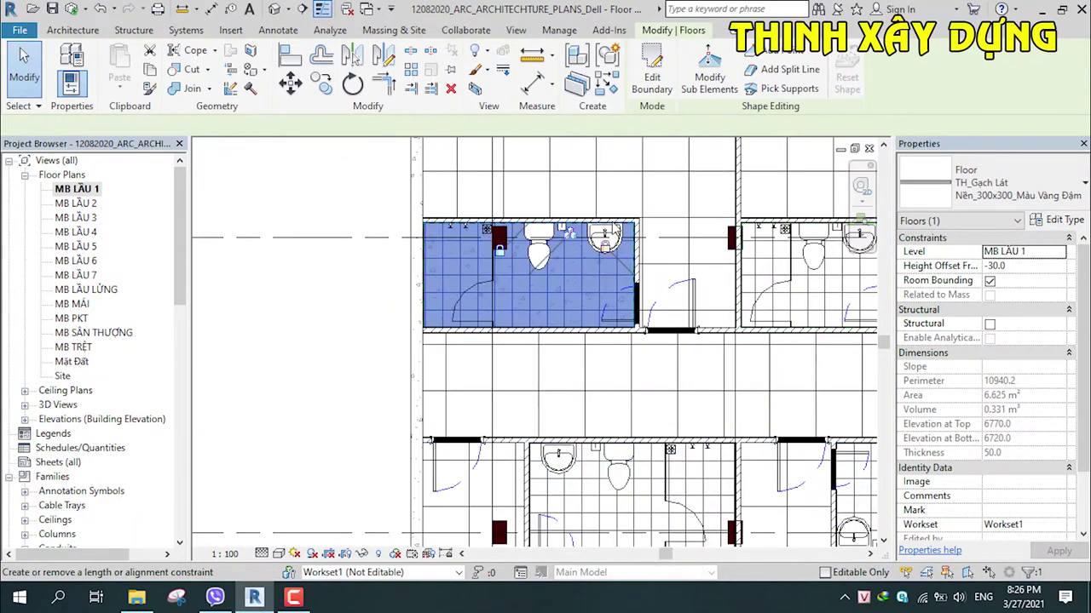
click(653, 94)
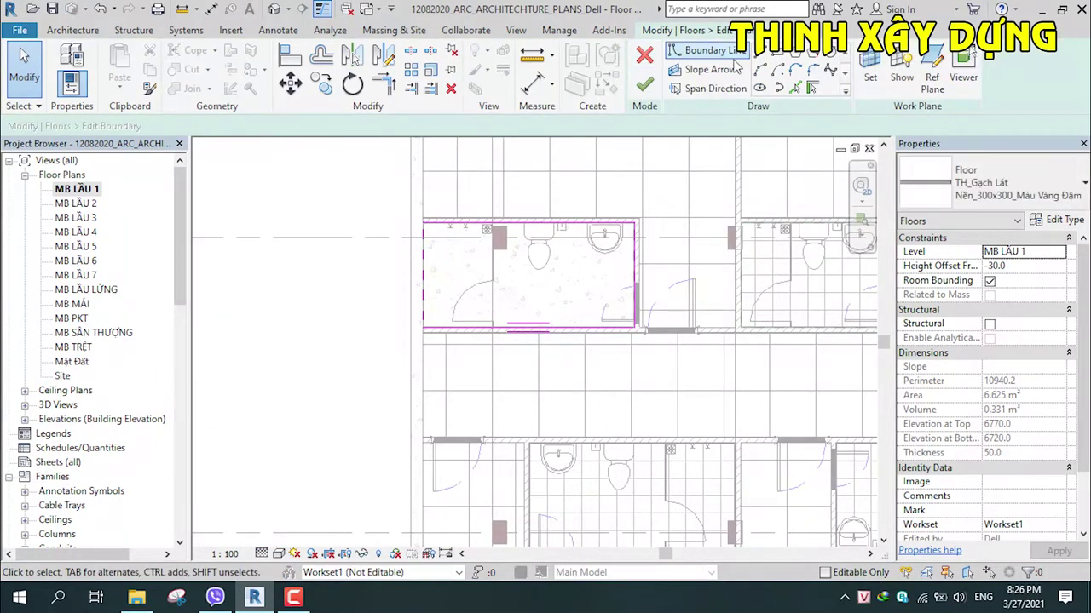
click(761, 68)
scroll(494, 226, up, 3)
scroll(494, 226, up, 3)
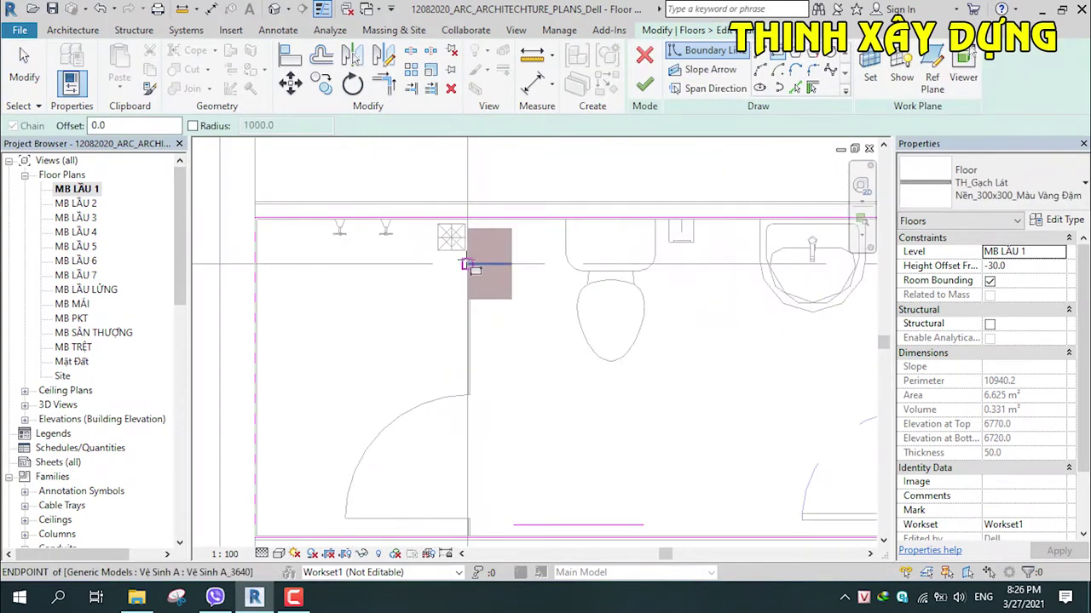
click(463, 206)
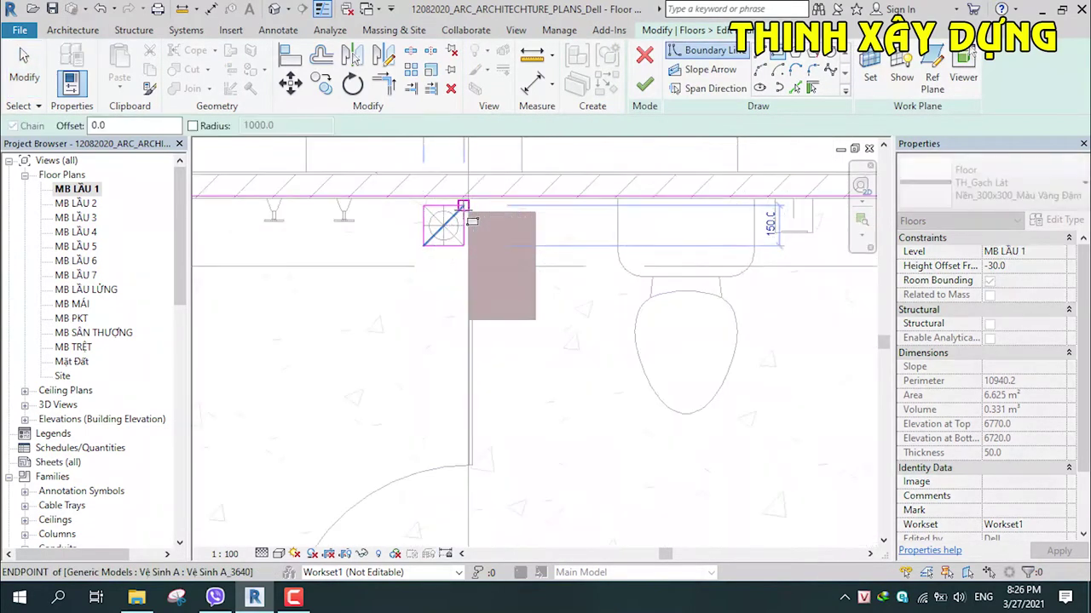
click(644, 84)
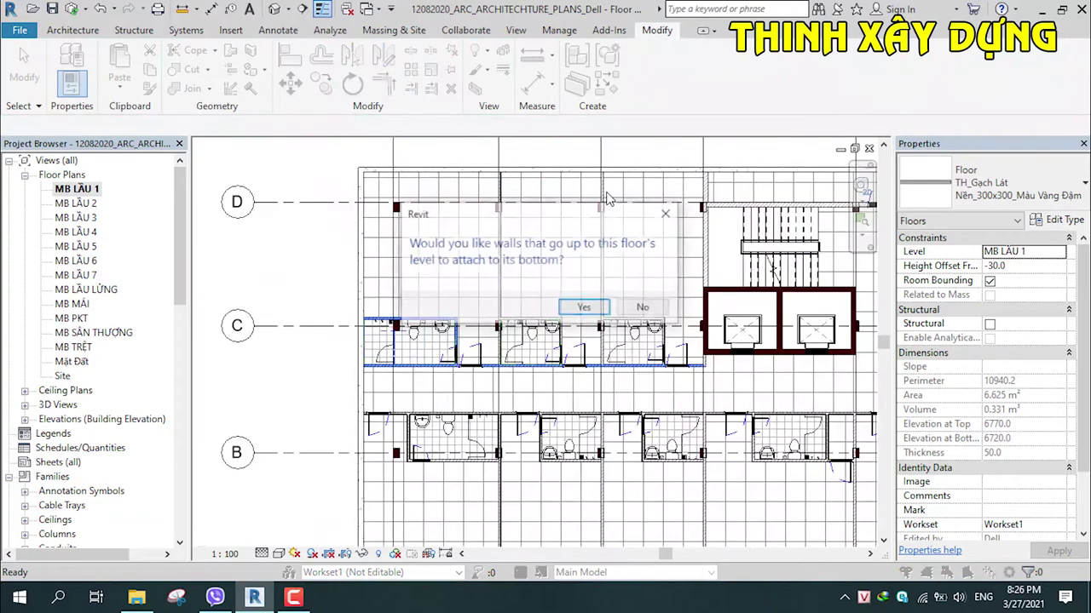
click(644, 308)
Step: Cut the drain opening in the middle floor of the upper toilet-room row
scroll(443, 324, down, 3)
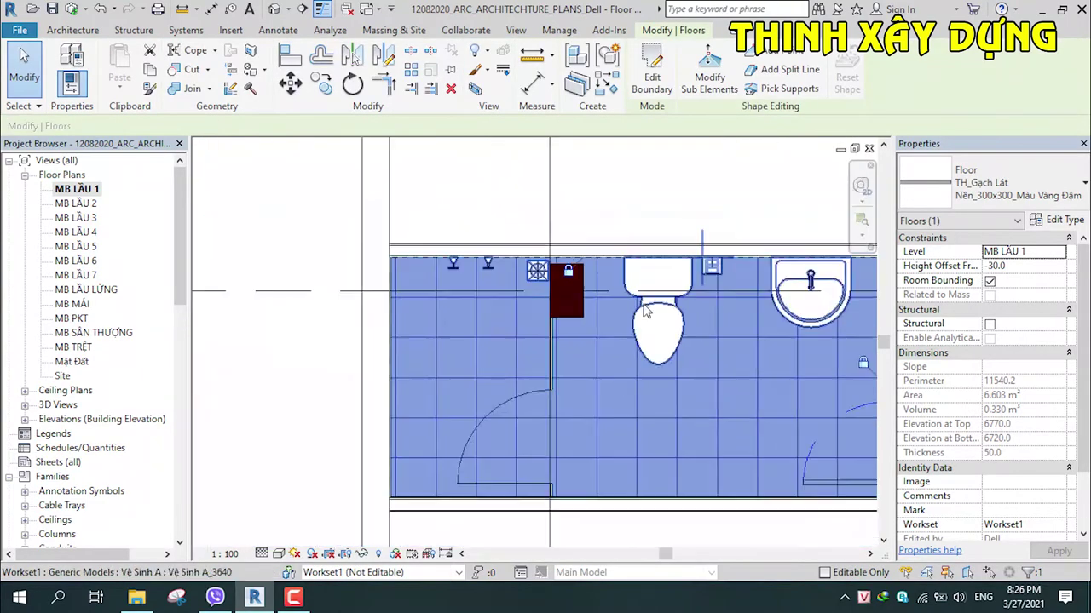
scroll(443, 324, down, 3)
middle_drag(511, 341, 446, 324)
click(447, 323)
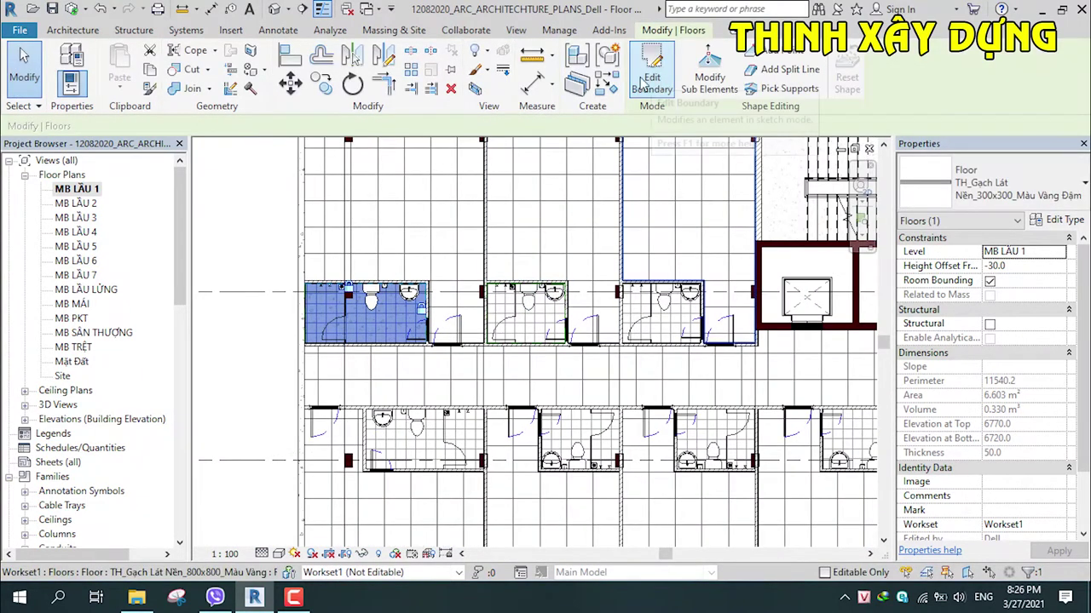
scroll(520, 332, up, 2)
click(542, 340)
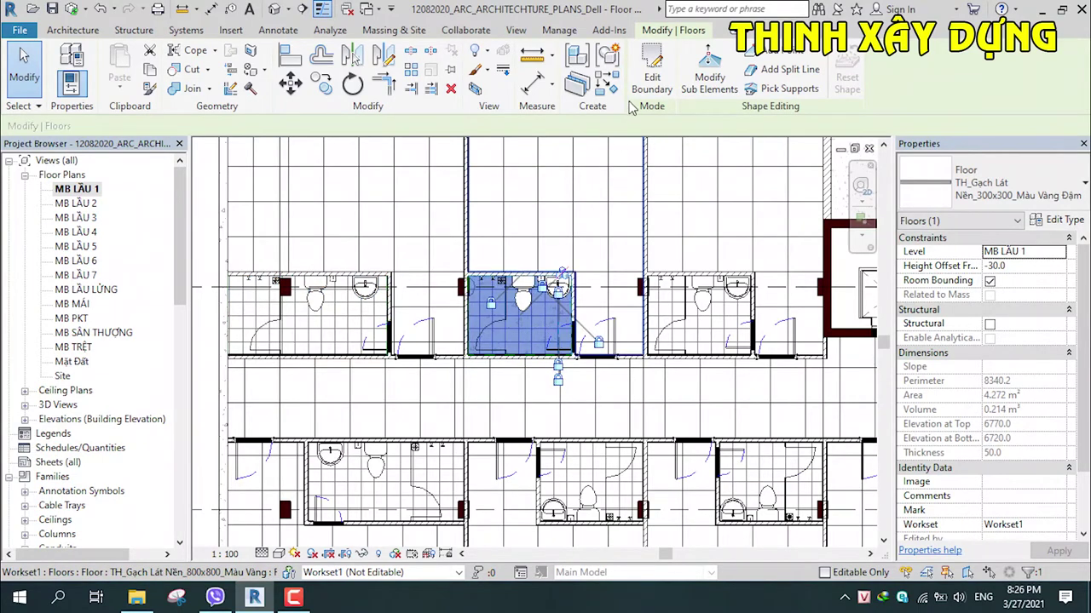
click(652, 72)
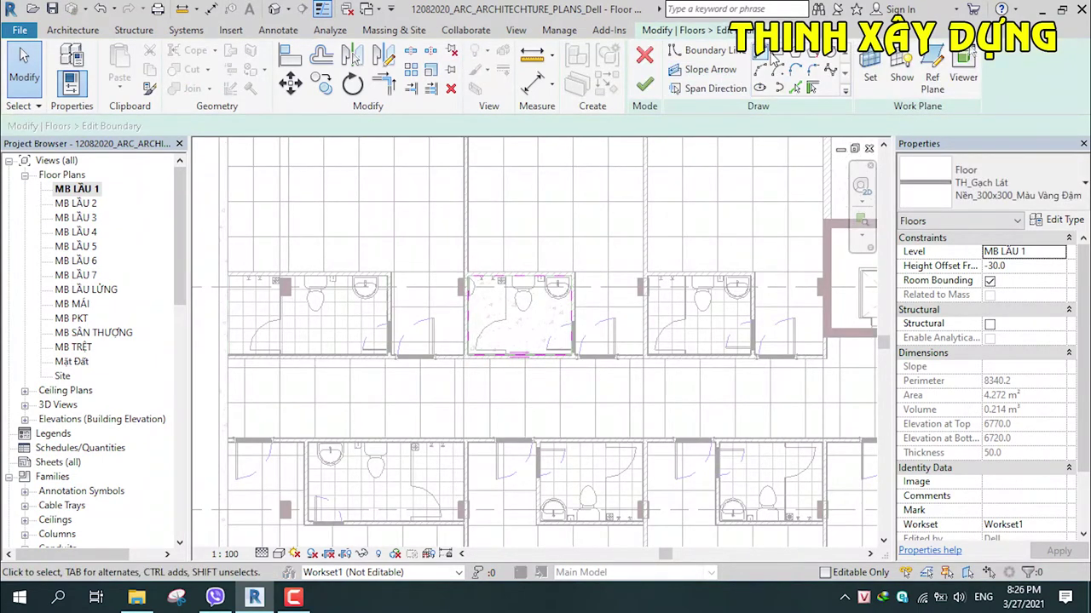
scroll(521, 269, up, 2)
scroll(500, 287, up, 2)
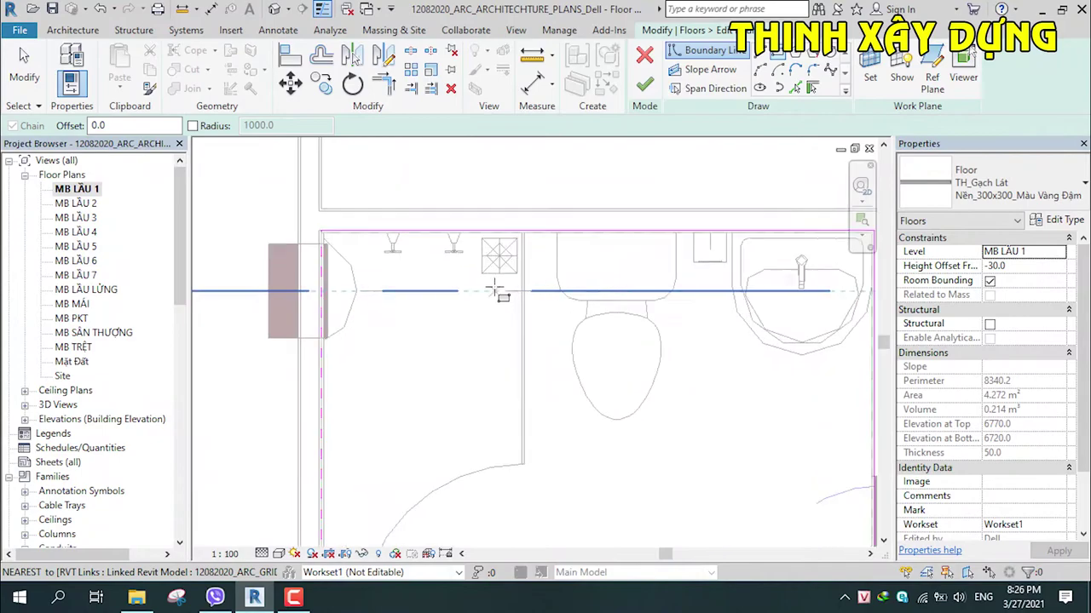
scroll(499, 287, down, 4)
scroll(500, 256, up, 2)
key(Return)
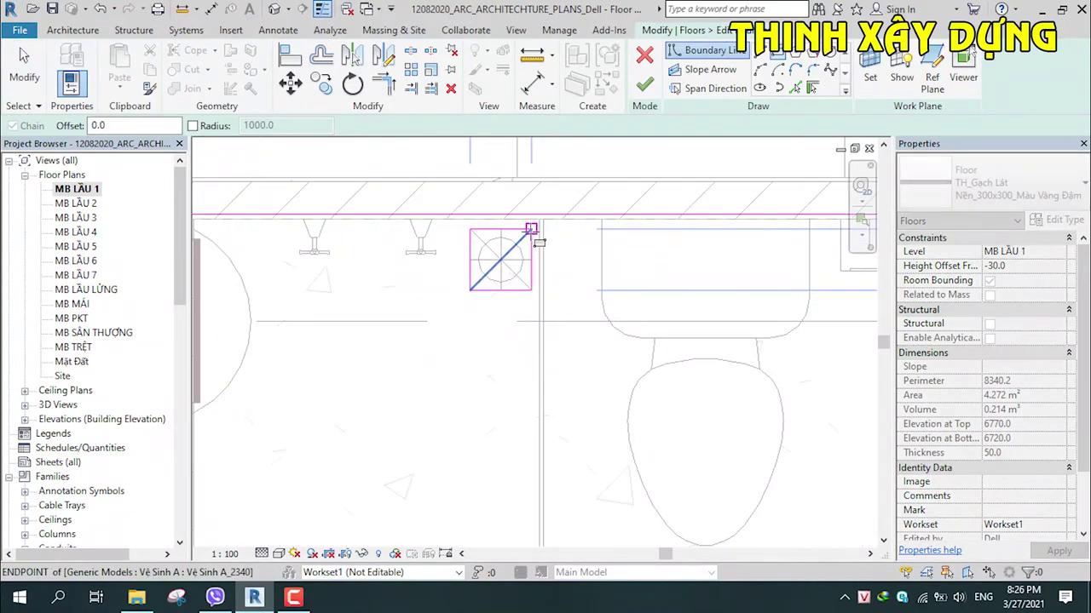
click(643, 85)
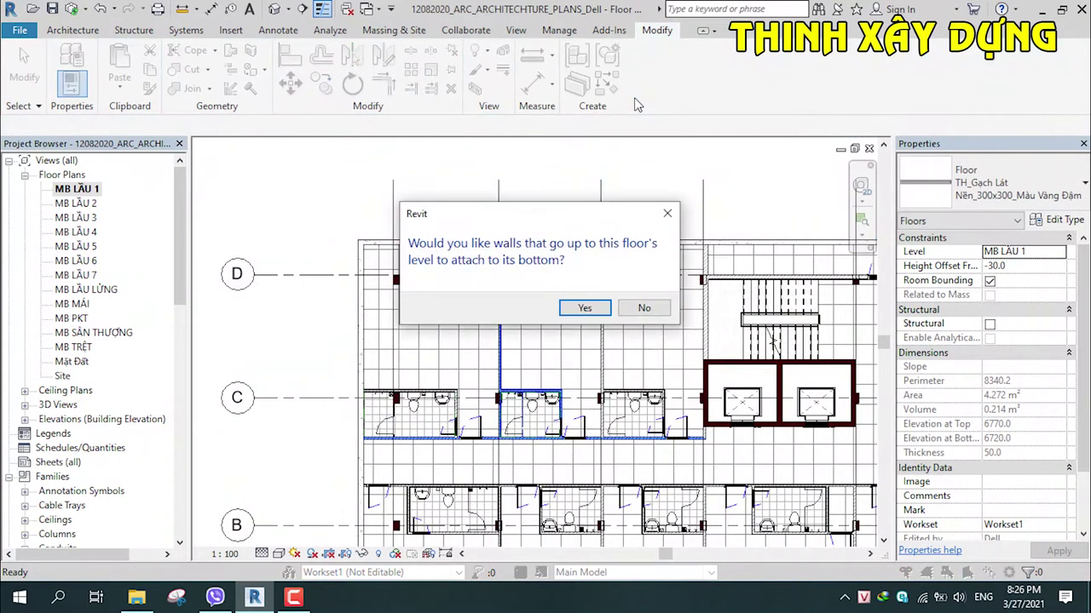
click(658, 309)
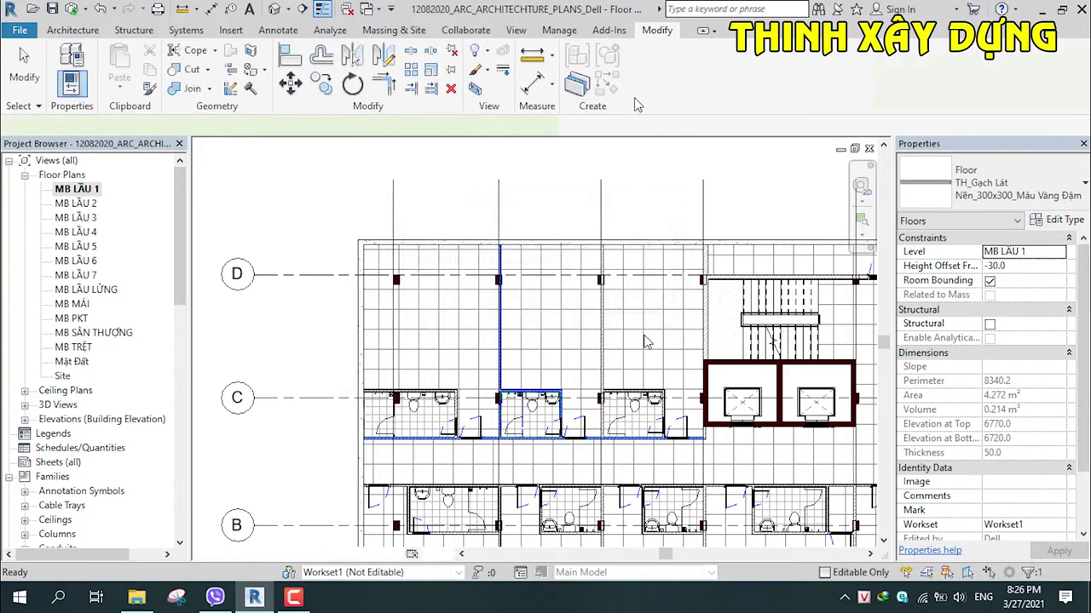
Step: Cut a rectangular opening around the drain in the first toilet's floor slab, leaving walls unattached
scroll(680, 351, up, 5)
scroll(680, 351, down, 3)
scroll(680, 351, down, 1)
mouse_move(680, 351)
middle_down()
mouse_move(362, 341)
mouse_move(511, 255)
middle_up()
scroll(673, 193, up, 2)
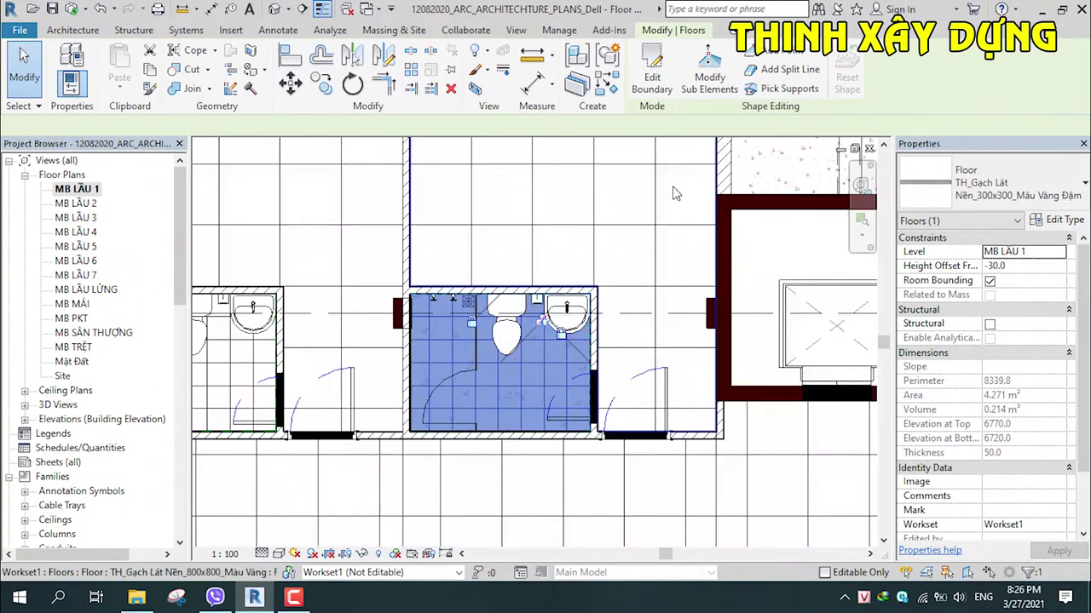
click(652, 77)
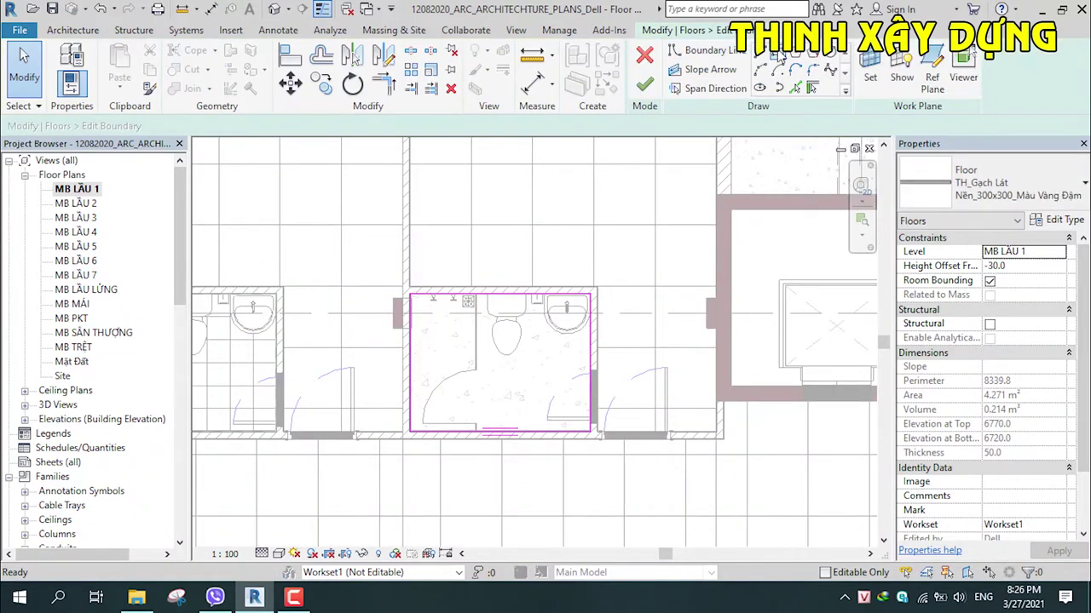
scroll(456, 310, up, 2)
scroll(456, 309, up, 1)
click(455, 316)
scroll(460, 311, down, 3)
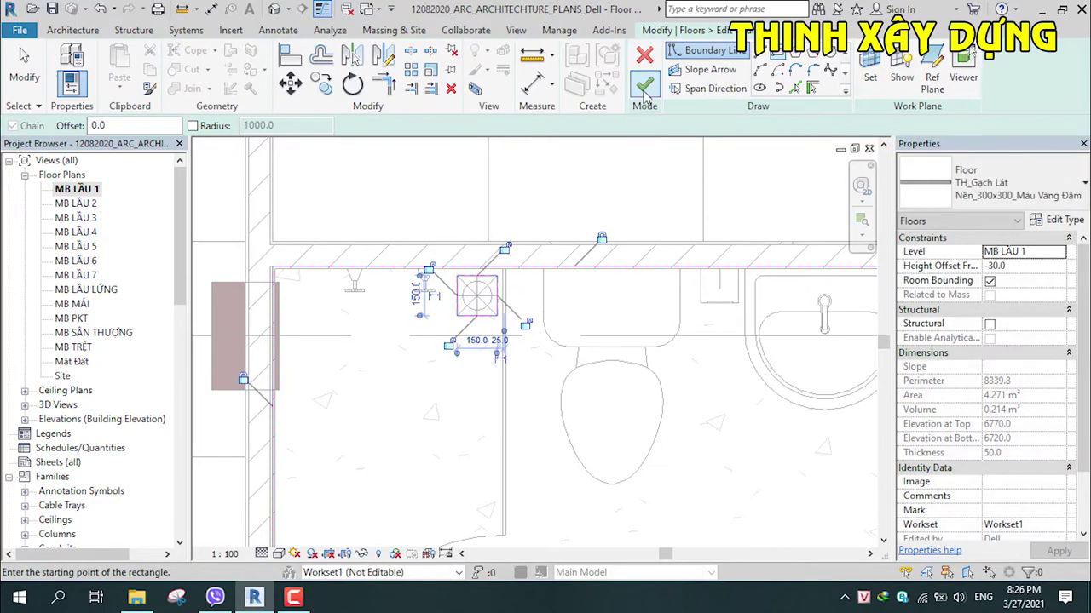
click(644, 84)
click(644, 307)
Step: Cut a drain opening in the next toilet's floor slab, declining to attach walls
scroll(596, 401, up, 4)
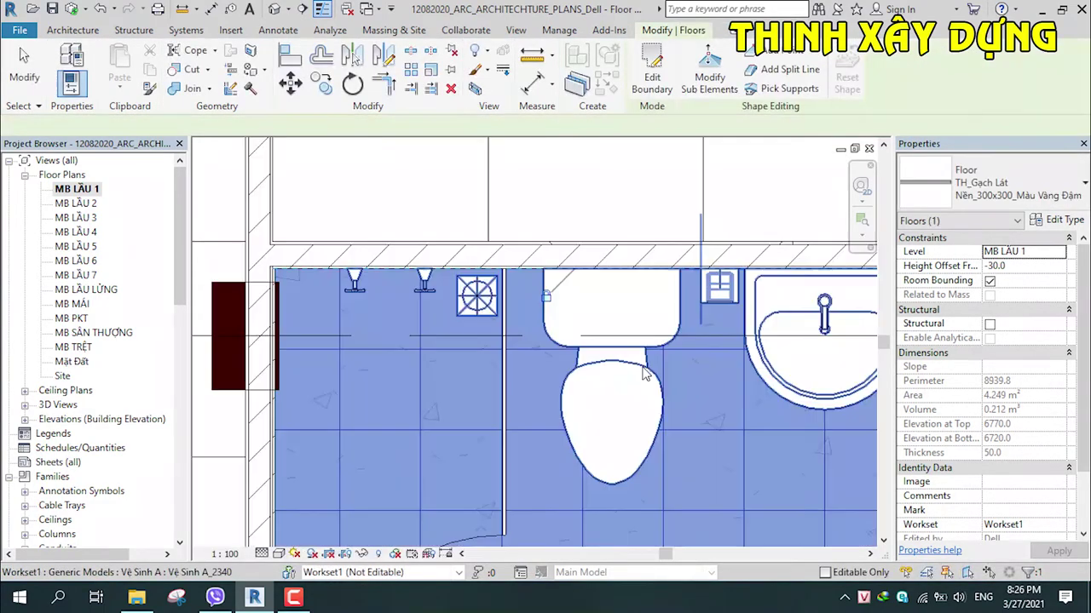
scroll(579, 405, down, 2)
scroll(562, 407, down, 2)
middle_drag(558, 407, 724, 416)
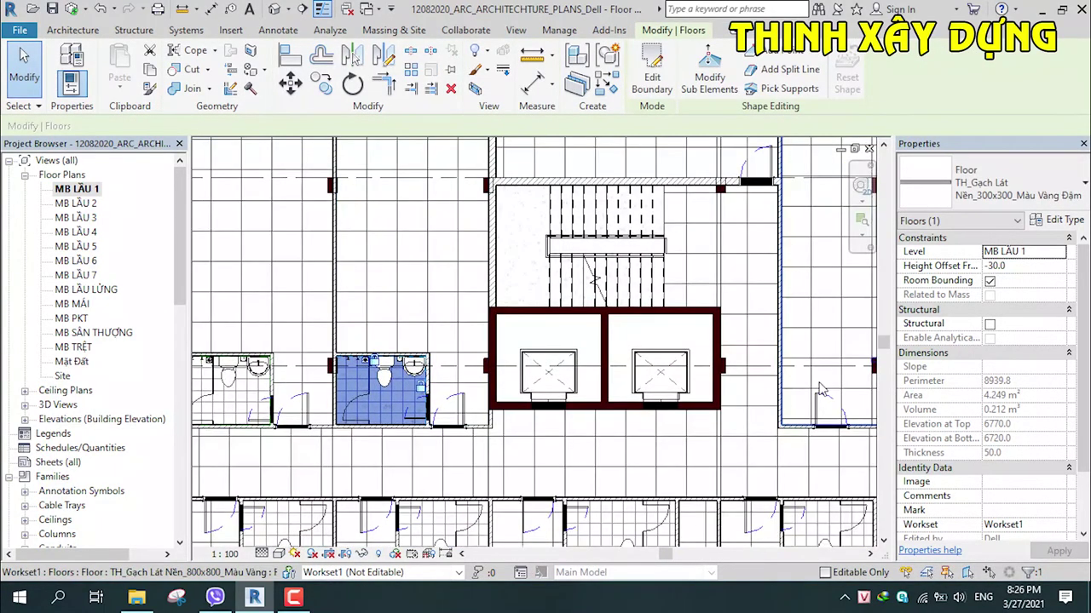
click(725, 416)
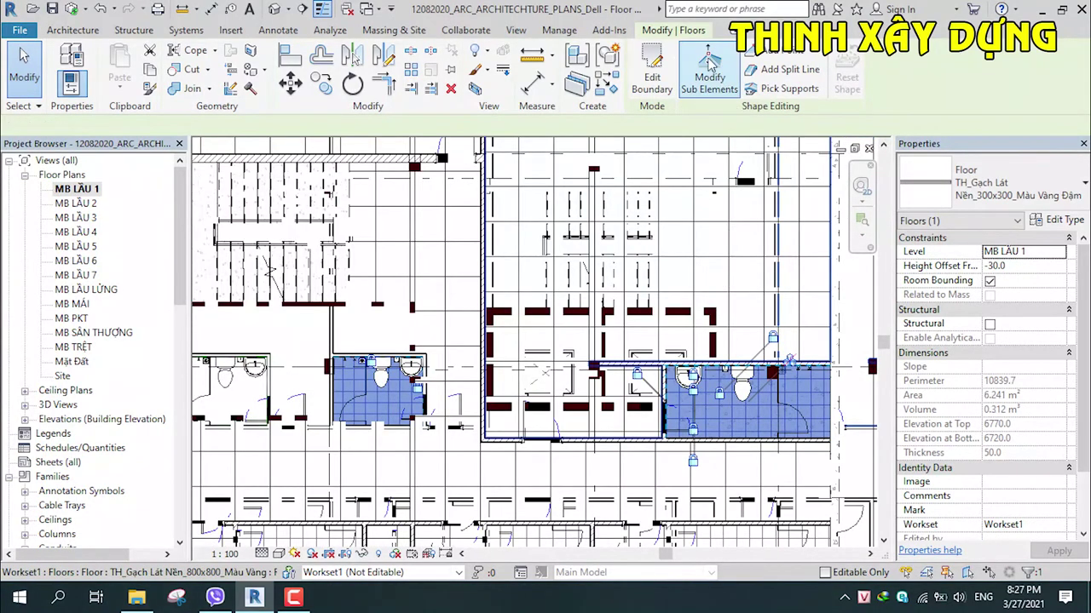
click(650, 82)
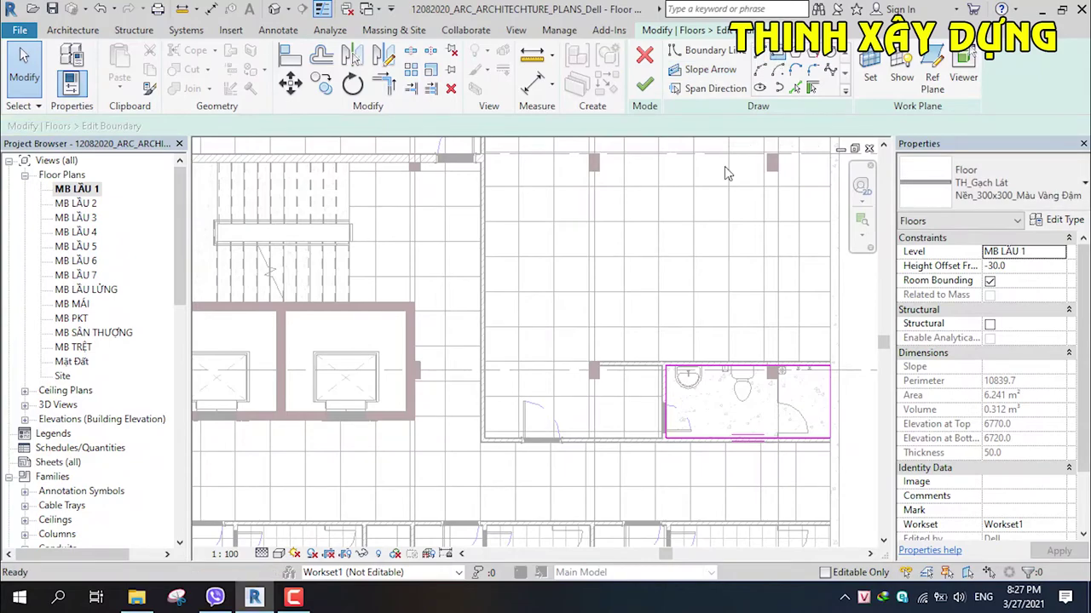
scroll(808, 390, up, 3)
scroll(790, 376, up, 2)
scroll(730, 316, down, 3)
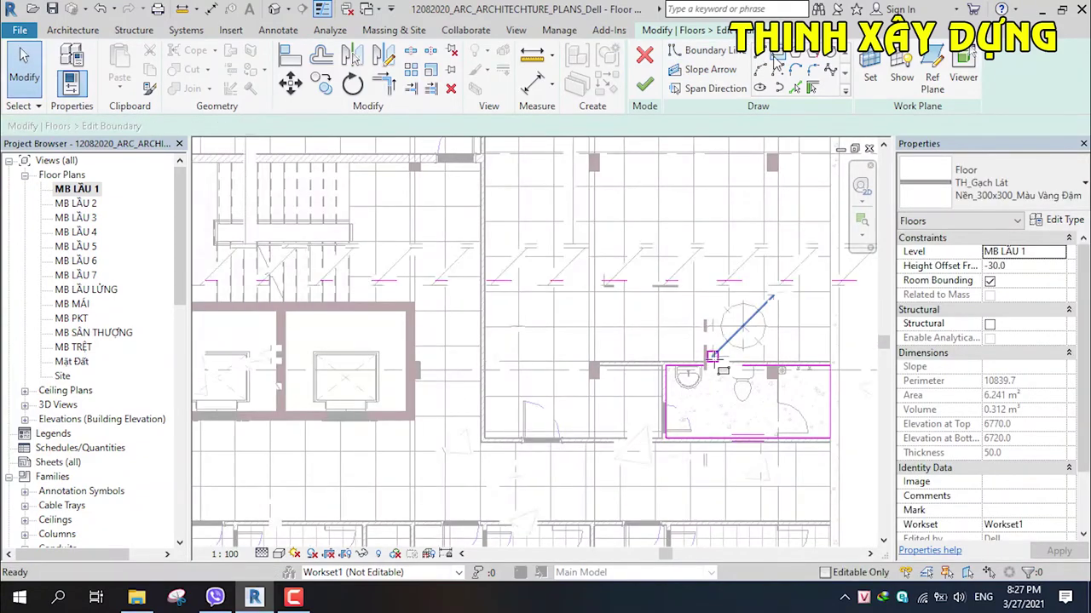
scroll(757, 322, up, 3)
click(758, 322)
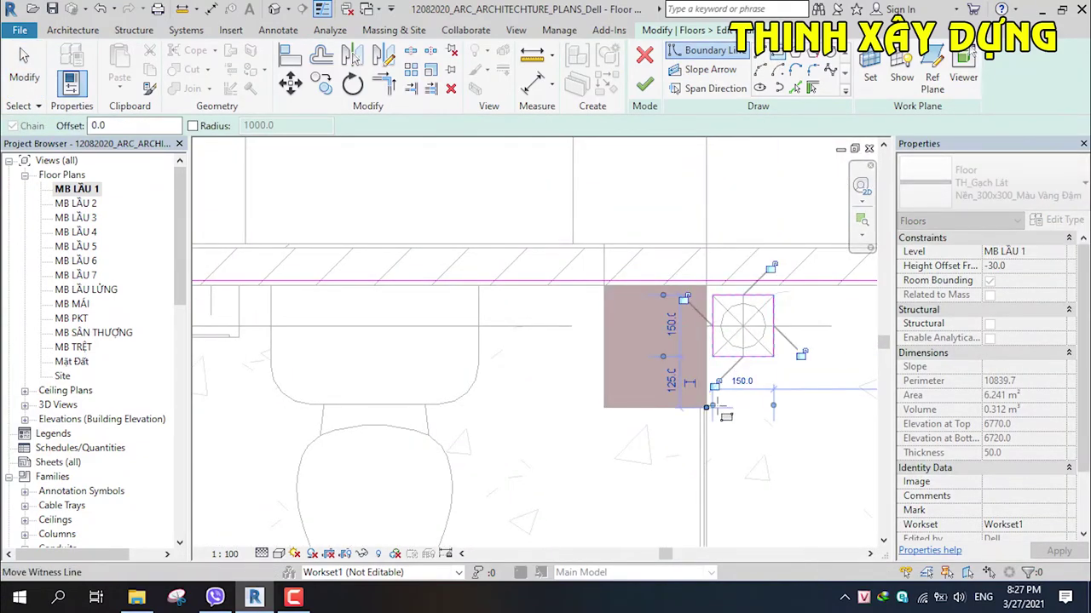
click(642, 89)
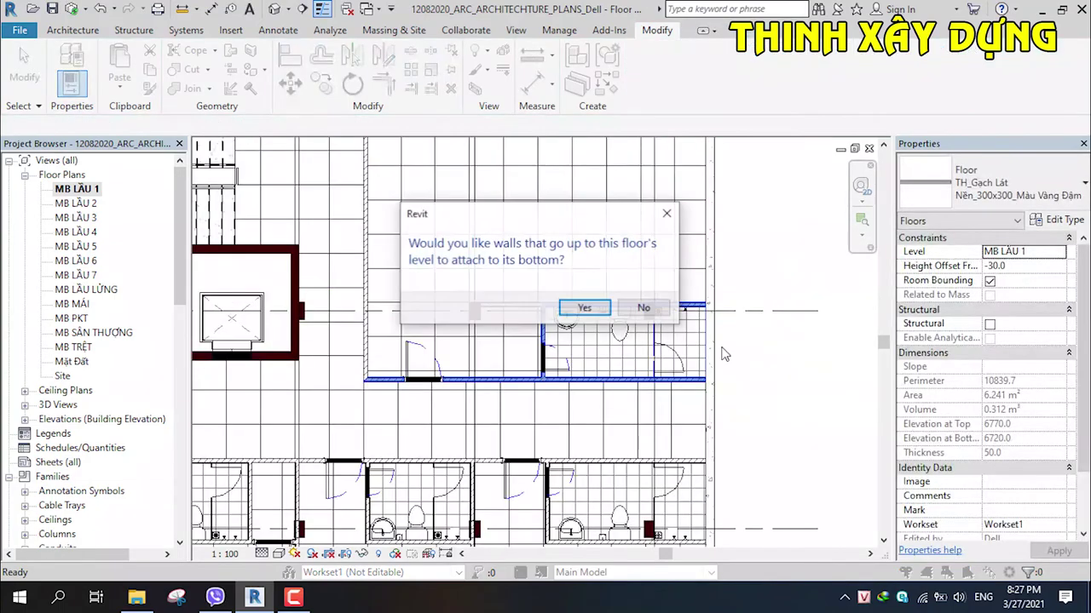
click(630, 309)
scroll(721, 358, up, 5)
key(Escape)
Step: Check the upper toilet rooms, synchronize with central, and switch to the Default 3D View
scroll(720, 358, down, 2)
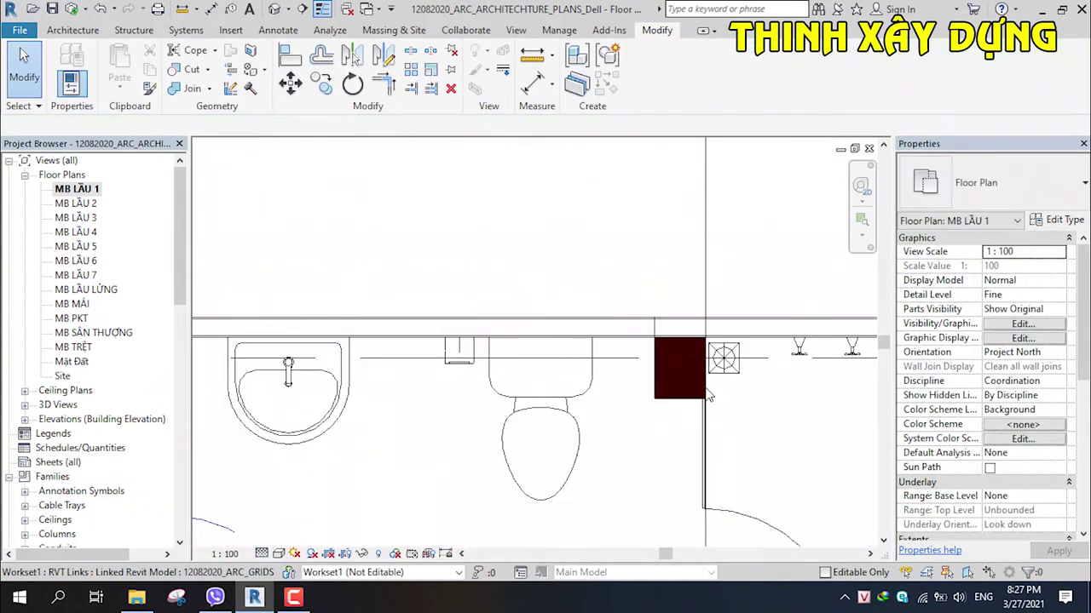
scroll(708, 391, down, 2)
scroll(699, 433, down, 2)
middle_drag(699, 433, 596, 255)
scroll(511, 383, up, 2)
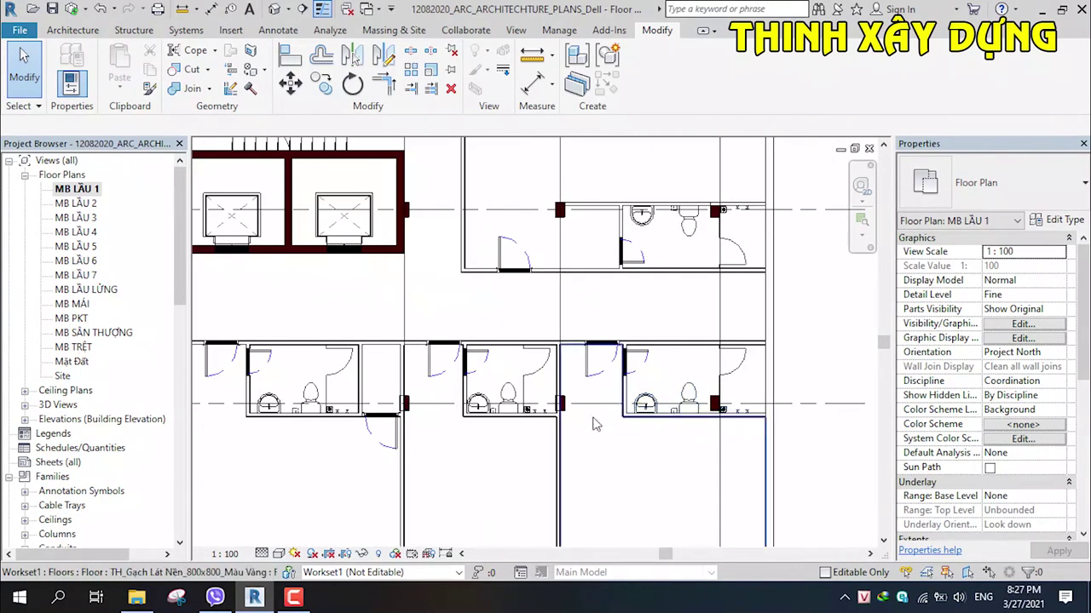
scroll(483, 433, up, 1)
scroll(483, 433, down, 1)
middle_drag(483, 433, 452, 357)
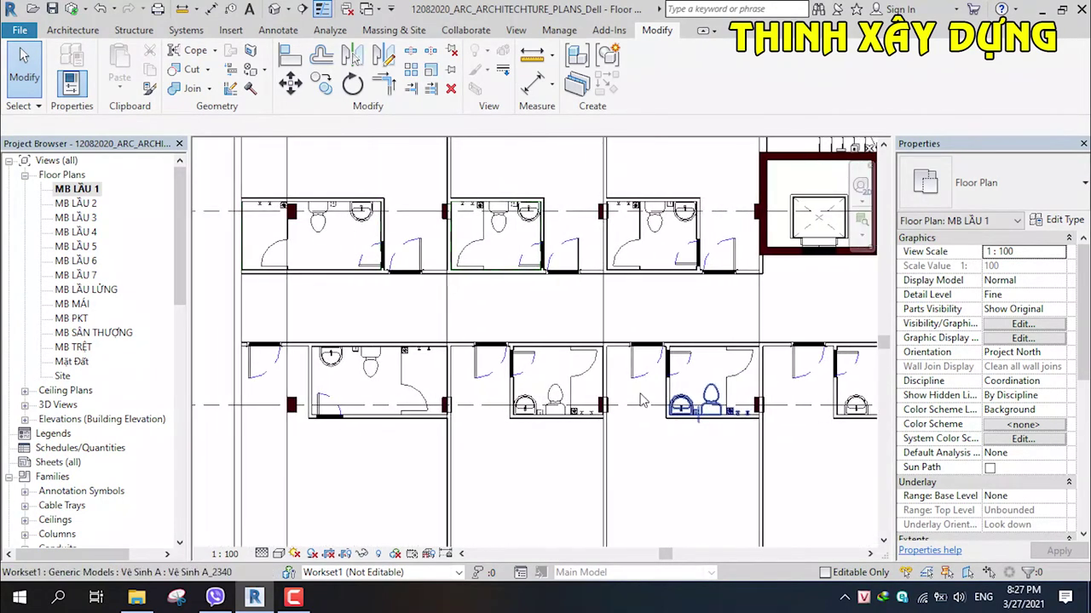
scroll(451, 356, up, 2)
scroll(451, 357, down, 2)
scroll(500, 392, up, 1)
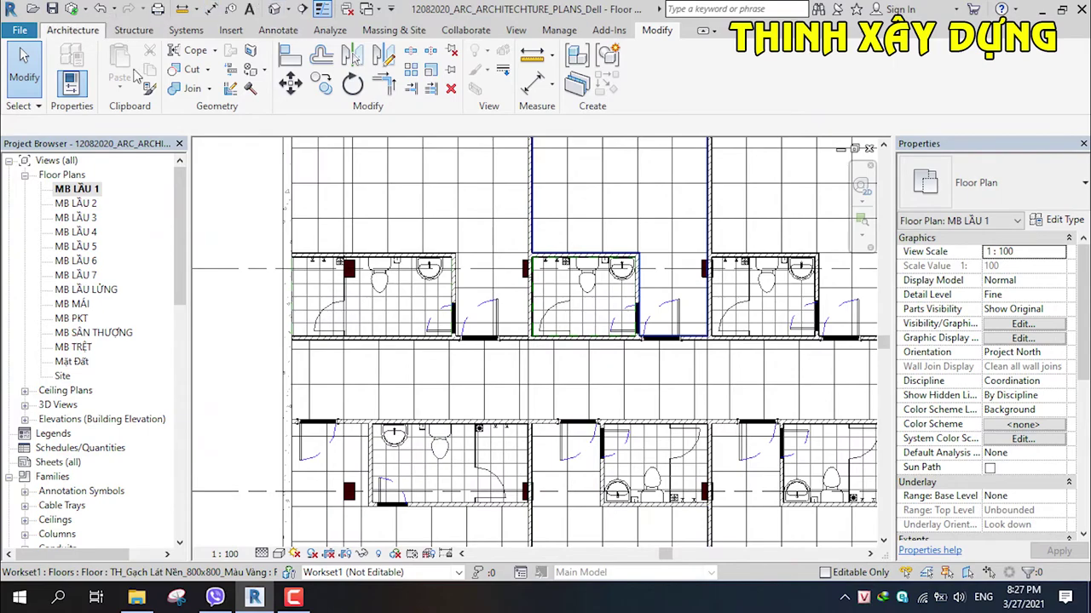
click(72, 10)
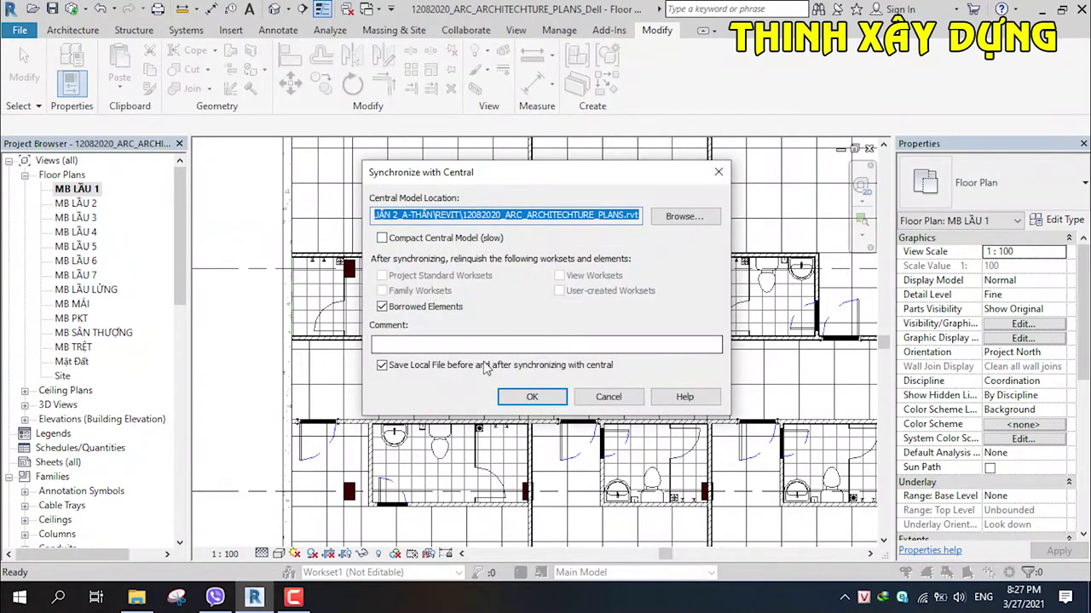
click(515, 397)
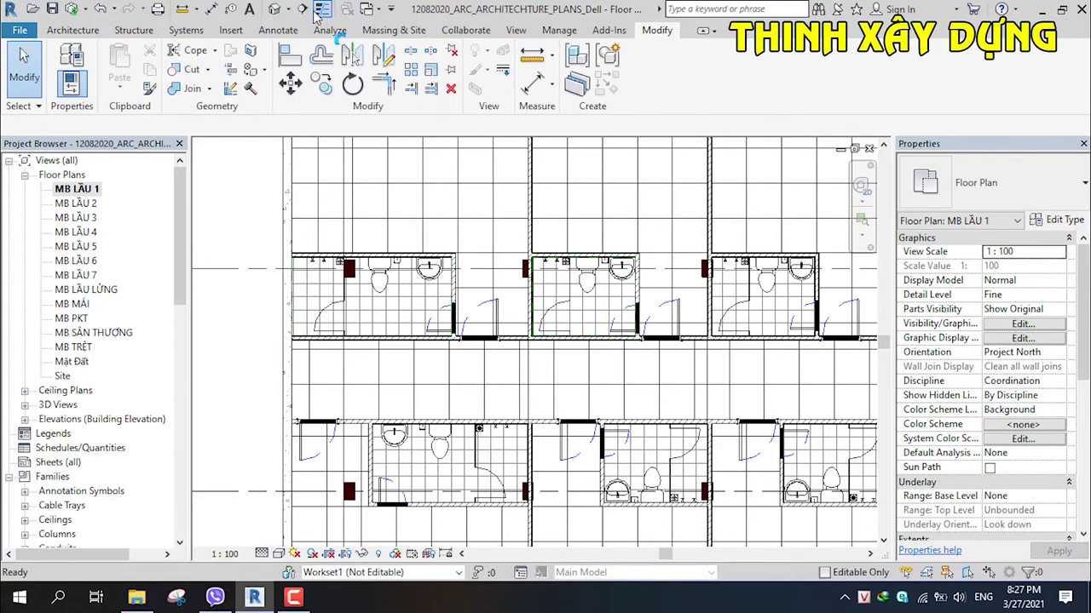
click(274, 10)
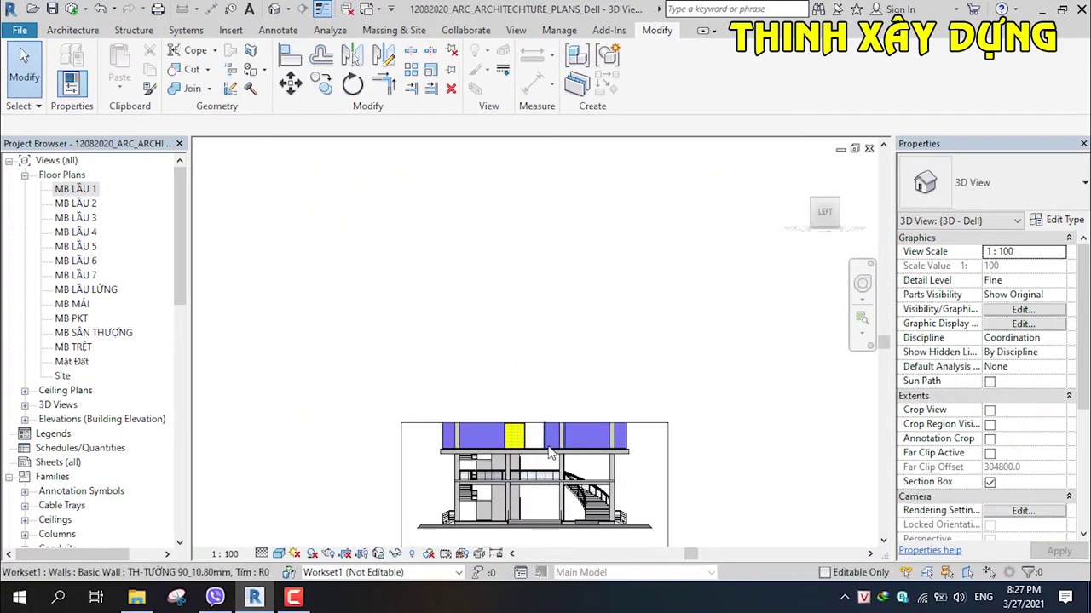
click(801, 174)
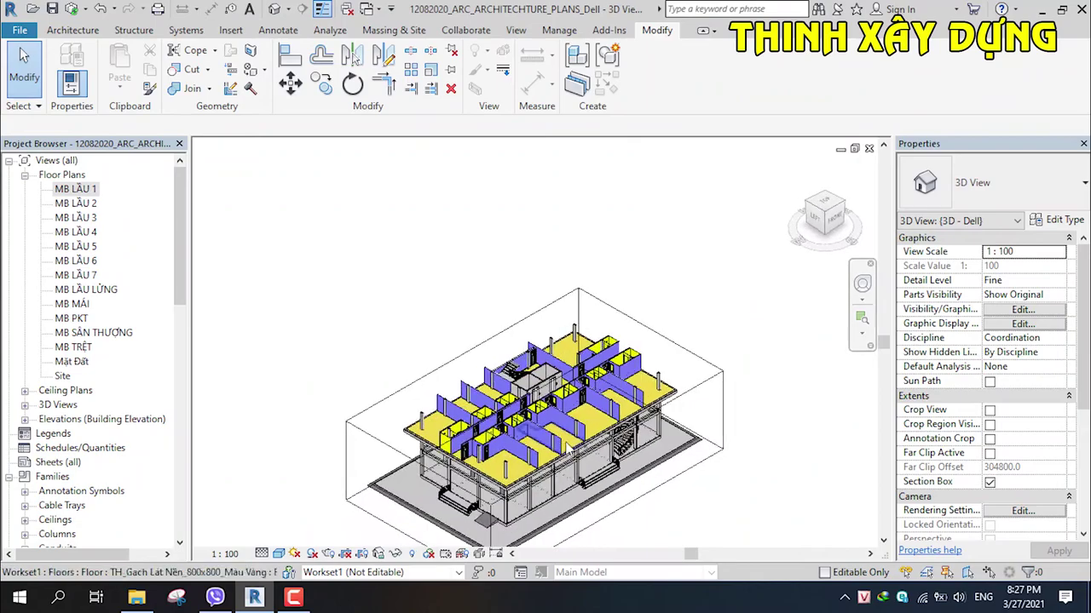
scroll(521, 449, up, 3)
scroll(522, 449, up, 3)
middle_drag(521, 449, 536, 338)
mouse_move(531, 417)
shift+middle_down()
mouse_move(503, 347)
mouse_move(546, 433)
mouse_move(420, 340)
shift+middle_up()
scroll(503, 347, up, 3)
scroll(419, 340, down, 5)
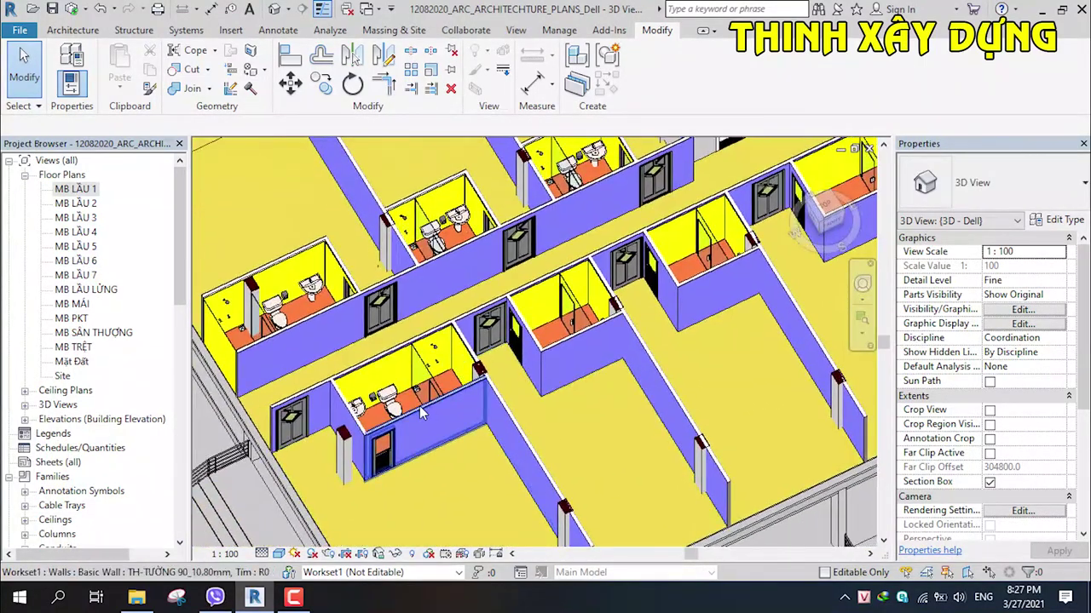
scroll(420, 412, up, 5)
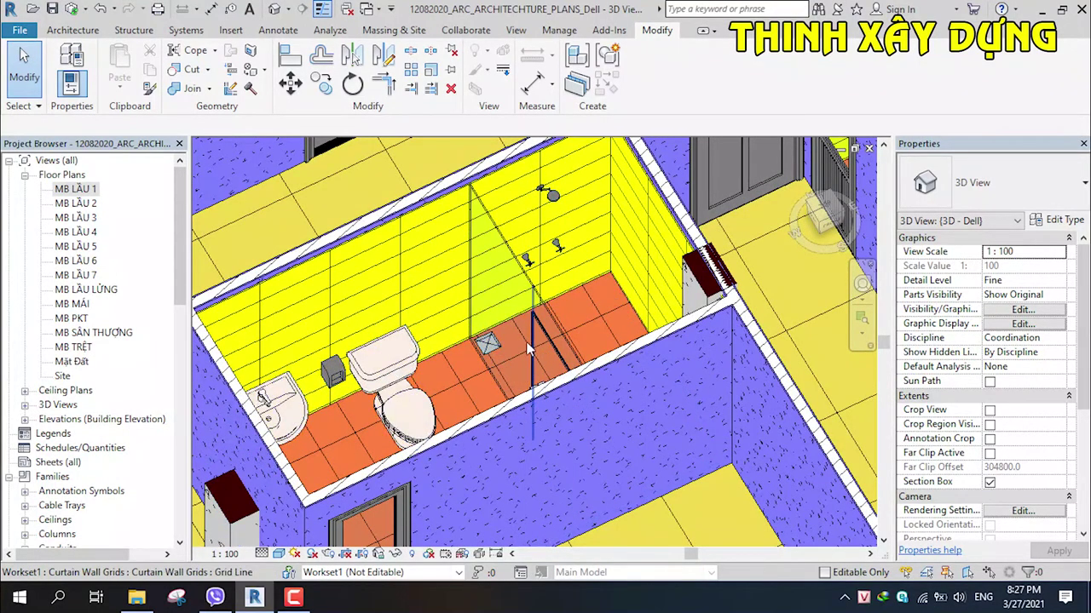
shift+middle_drag(576, 261, 516, 281)
scroll(511, 288, down, 4)
scroll(498, 299, down, 2)
scroll(494, 305, down, 1)
scroll(511, 294, down, 2)
scroll(533, 277, down, 1)
scroll(556, 260, down, 2)
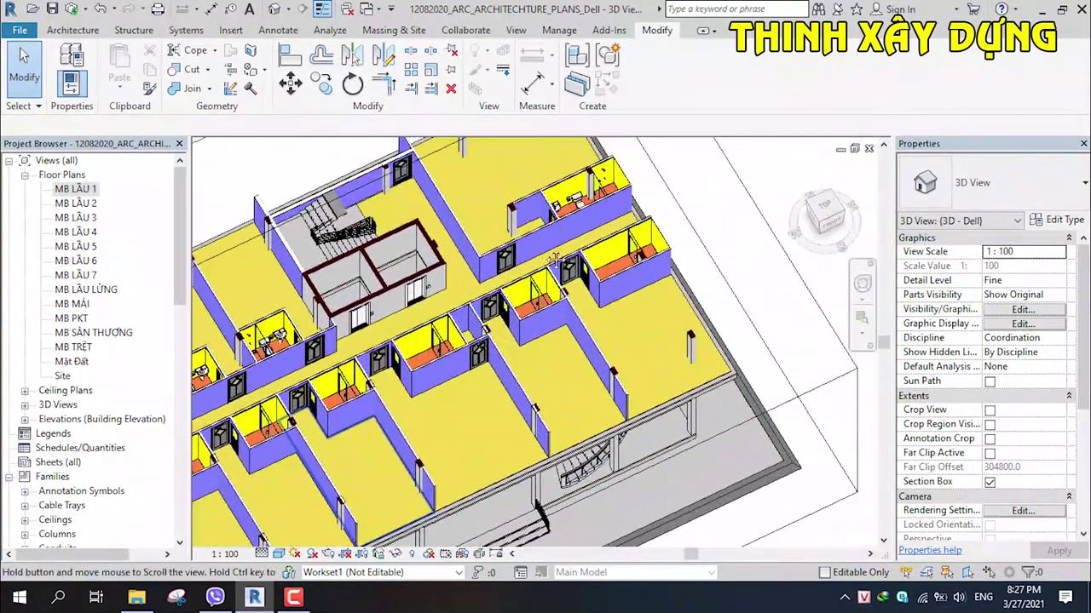
scroll(556, 260, up, 2)
scroll(580, 264, up, 2)
scroll(596, 266, down, 4)
scroll(653, 271, up, 4)
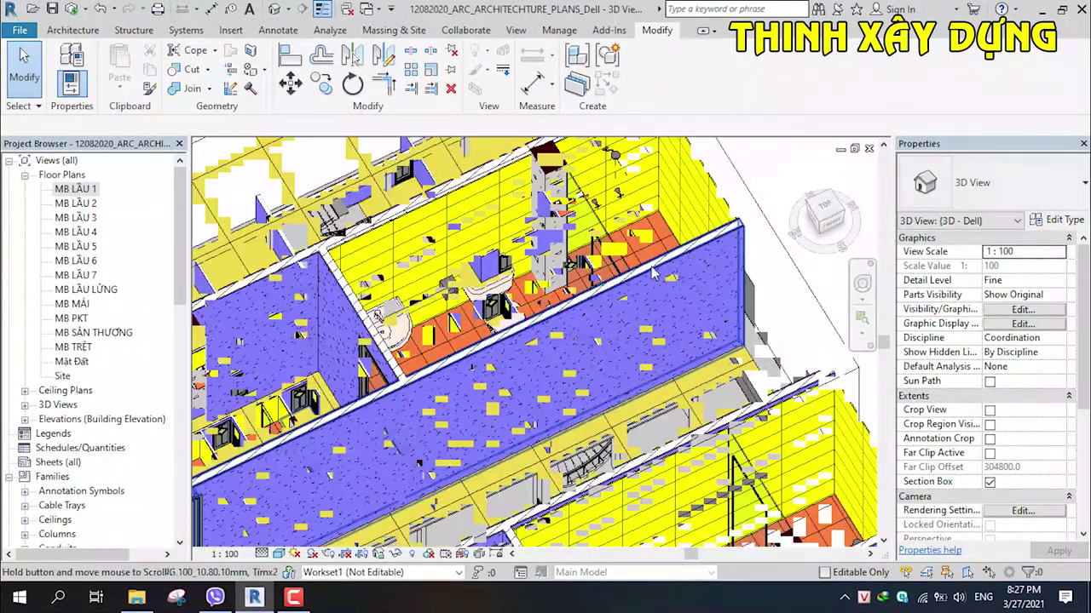
scroll(571, 312, down, 5)
scroll(571, 313, down, 2)
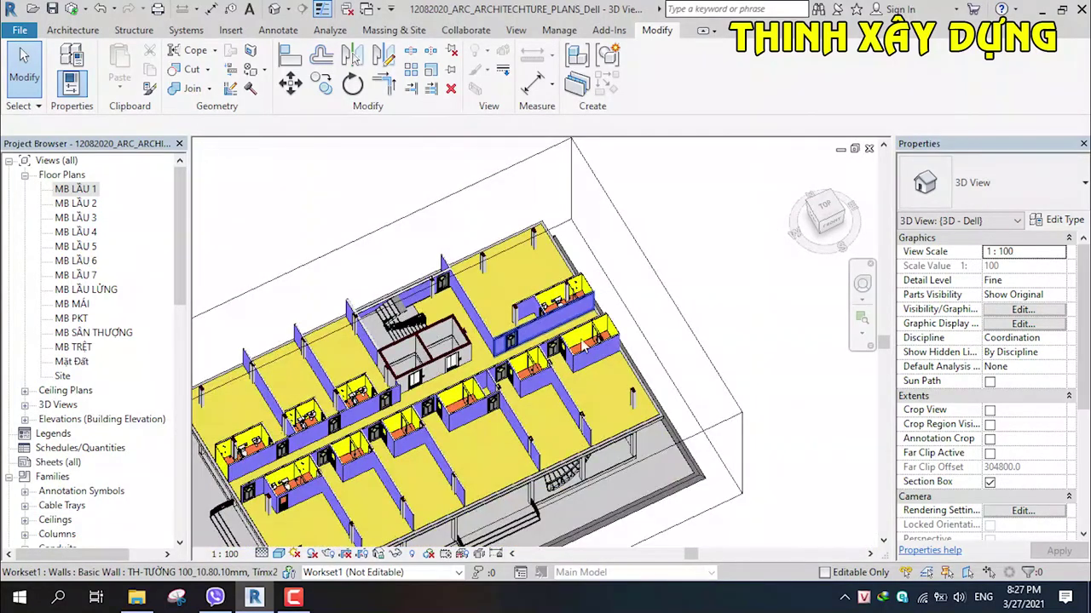
scroll(571, 313, down, 1)
shift+middle_drag(801, 173, 552, 351)
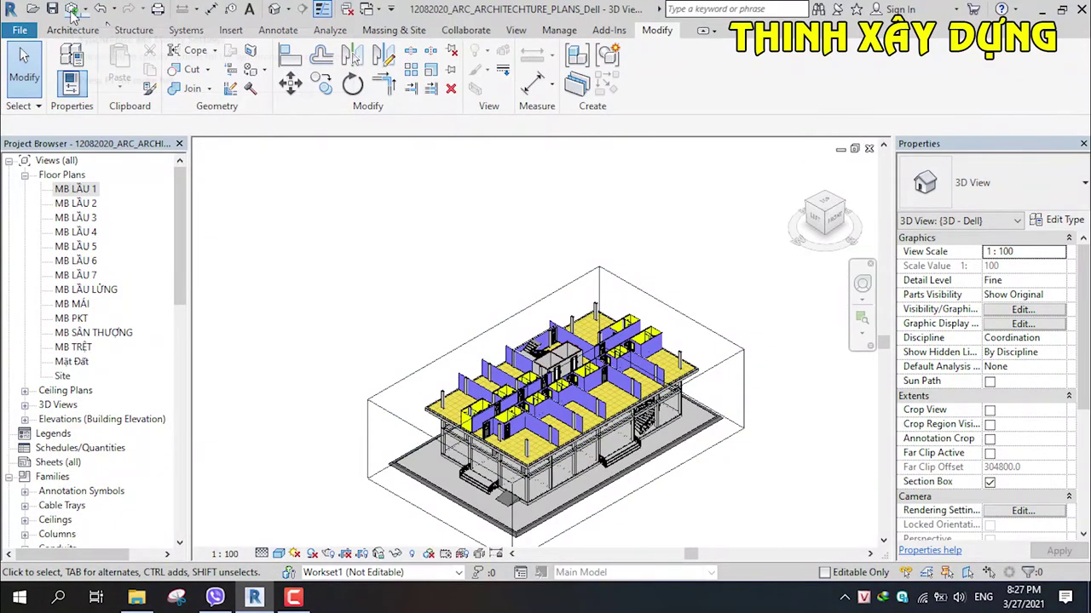
Step: Synchronize the model with central again
click(72, 10)
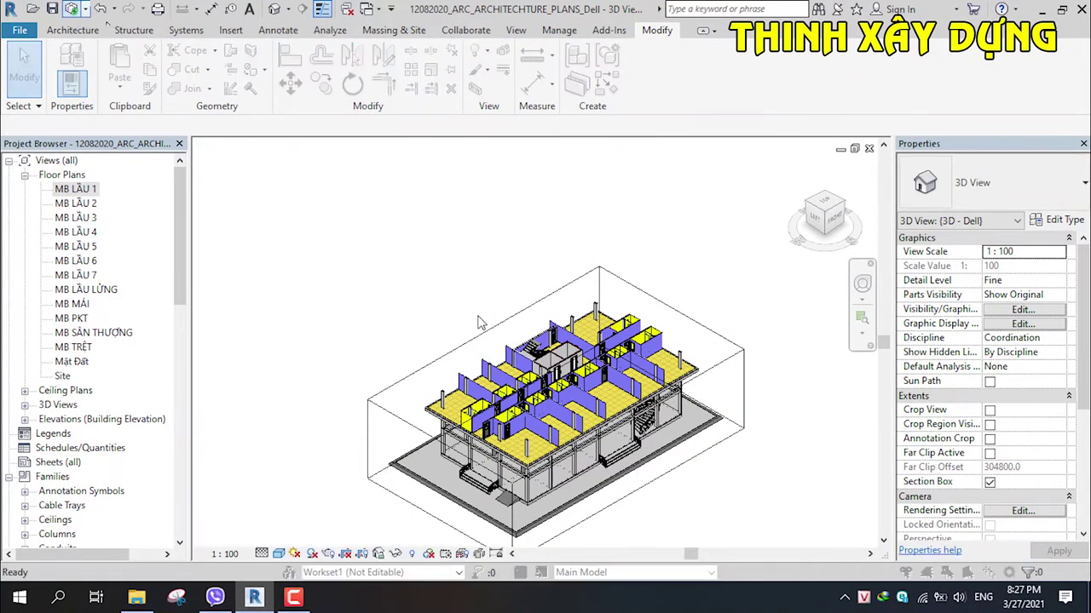
click(530, 393)
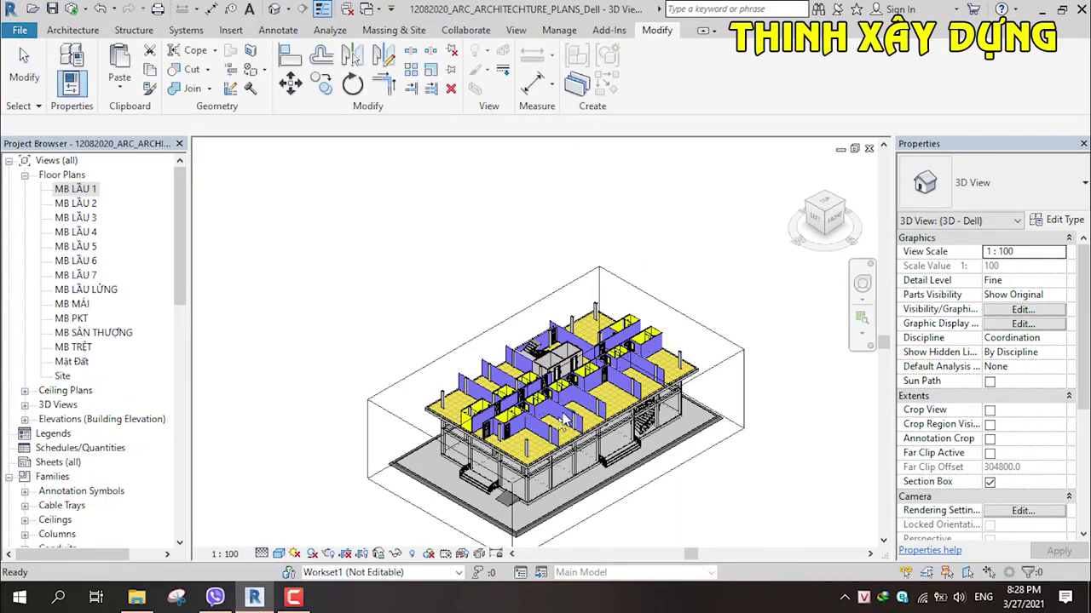
scroll(682, 415, down, 2)
mouse_move(681, 415)
middle_down()
mouse_move(554, 422)
mouse_move(631, 430)
middle_up()
scroll(593, 412, up, 2)
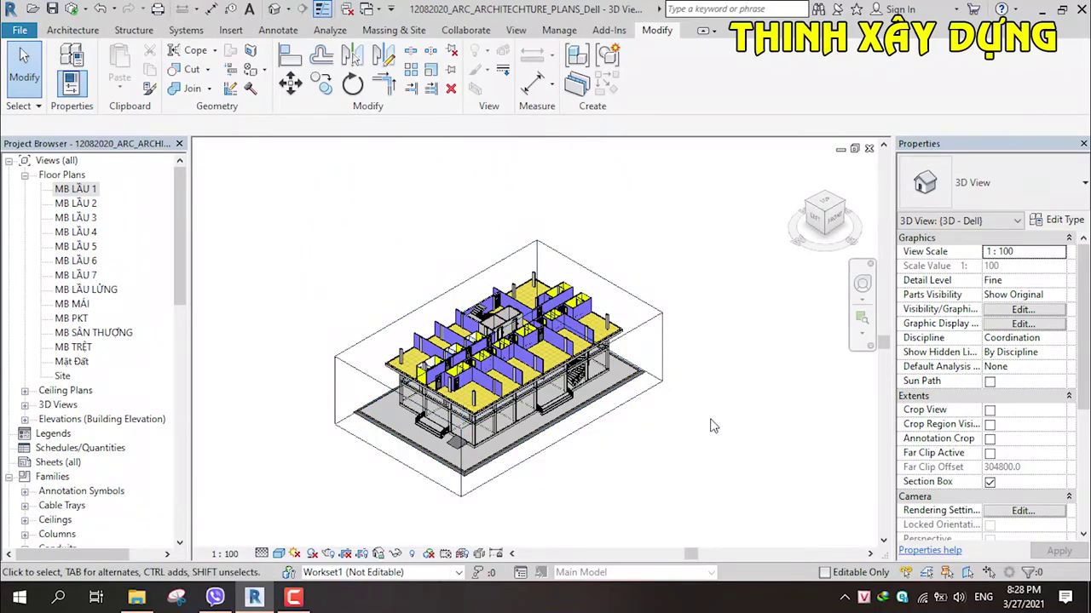
scroll(725, 335, up, 2)
Step: Orbit and zoom the 3D view, fitting the whole building on screen
mouse_move(722, 349)
shift+middle_down()
mouse_move(681, 366)
mouse_move(696, 391)
mouse_move(727, 387)
shift+middle_up()
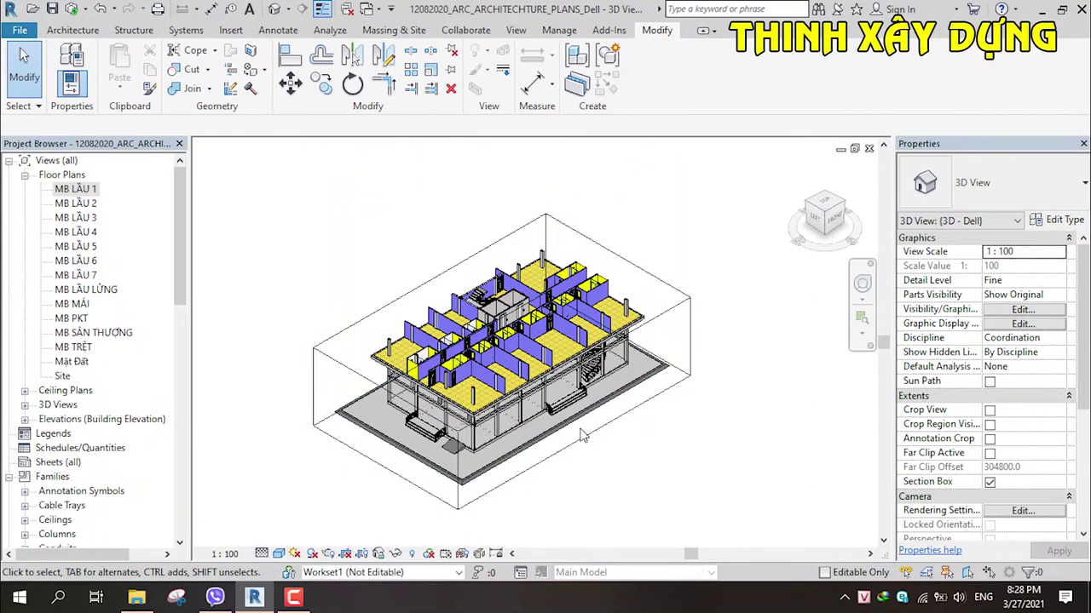
scroll(562, 379, up, 2)
scroll(494, 349, up, 2)
scroll(453, 332, up, 2)
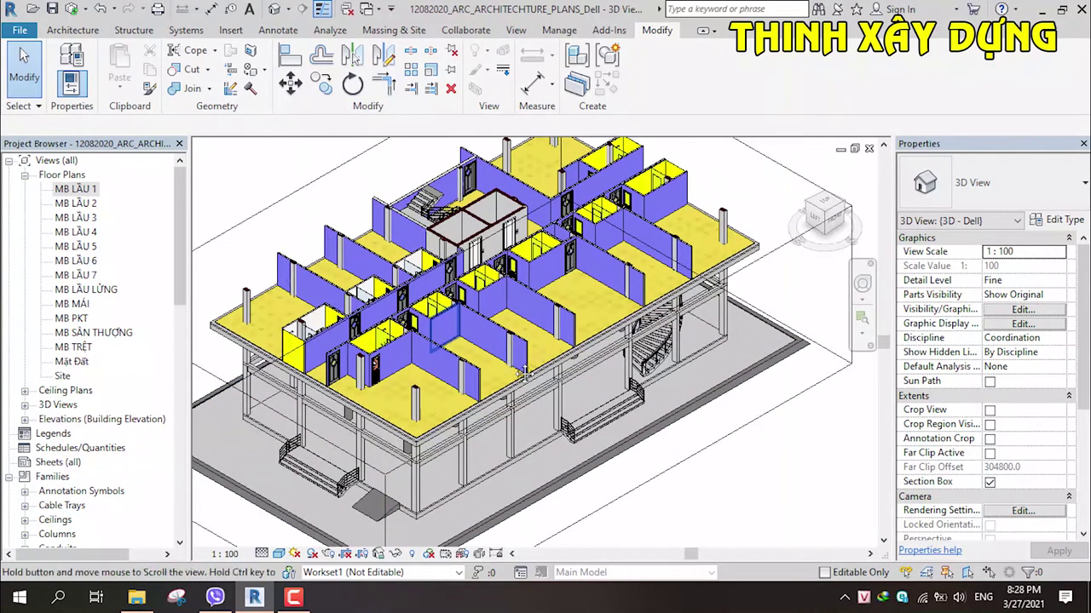
shift+middle_drag(454, 333, 542, 396)
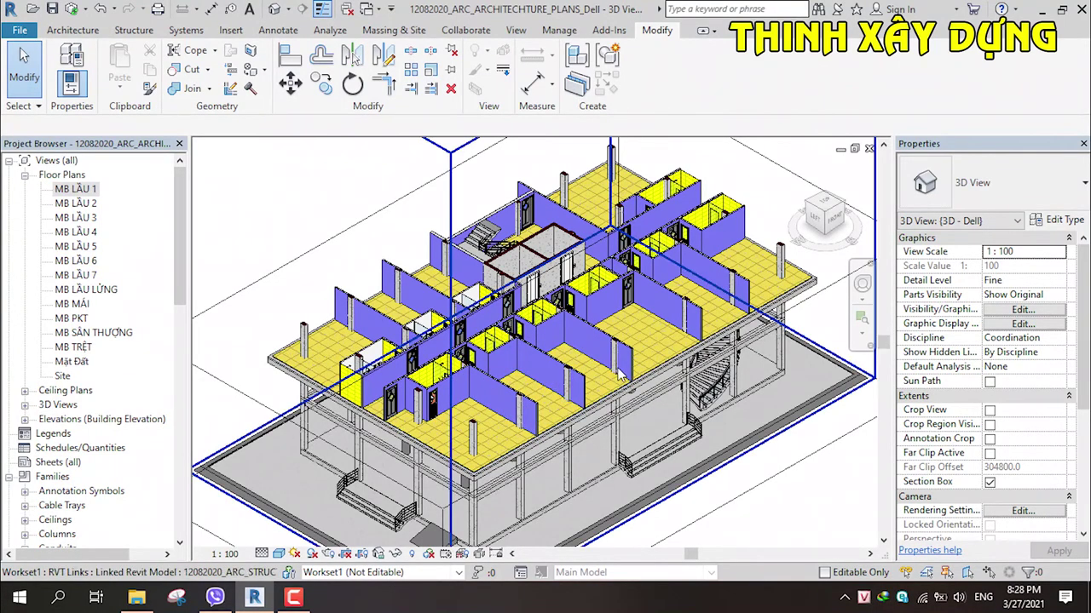
middle_click(542, 392)
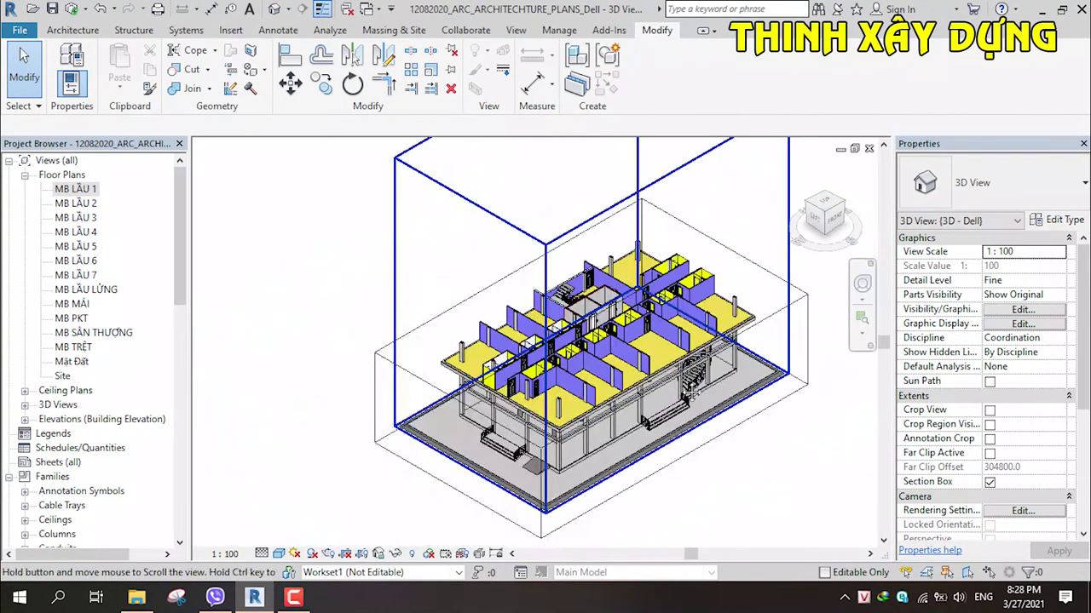
middle_drag(536, 337, 607, 360)
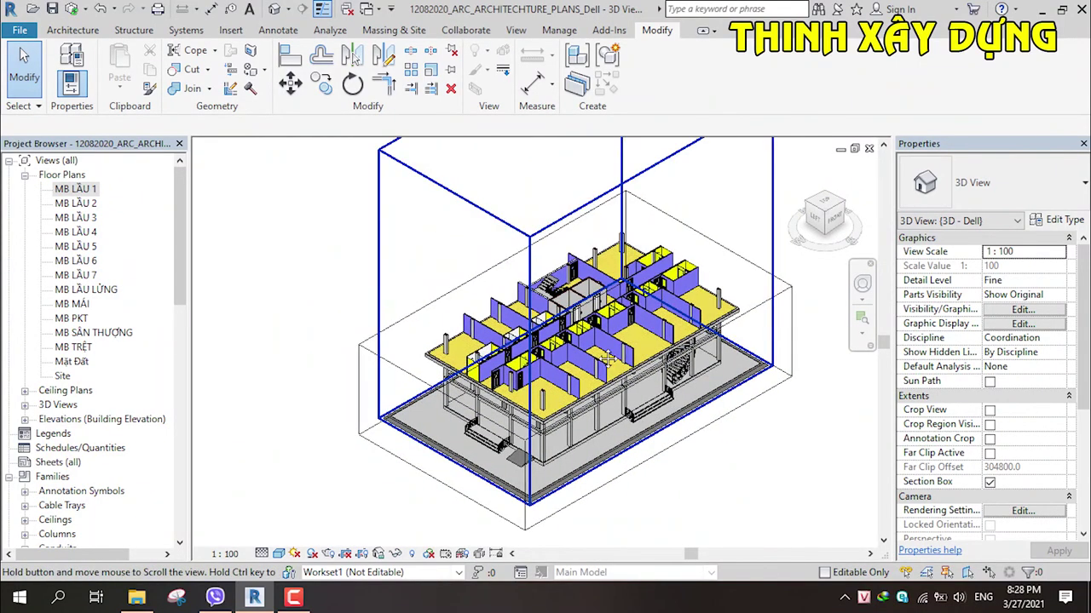
middle_drag(625, 463, 624, 461)
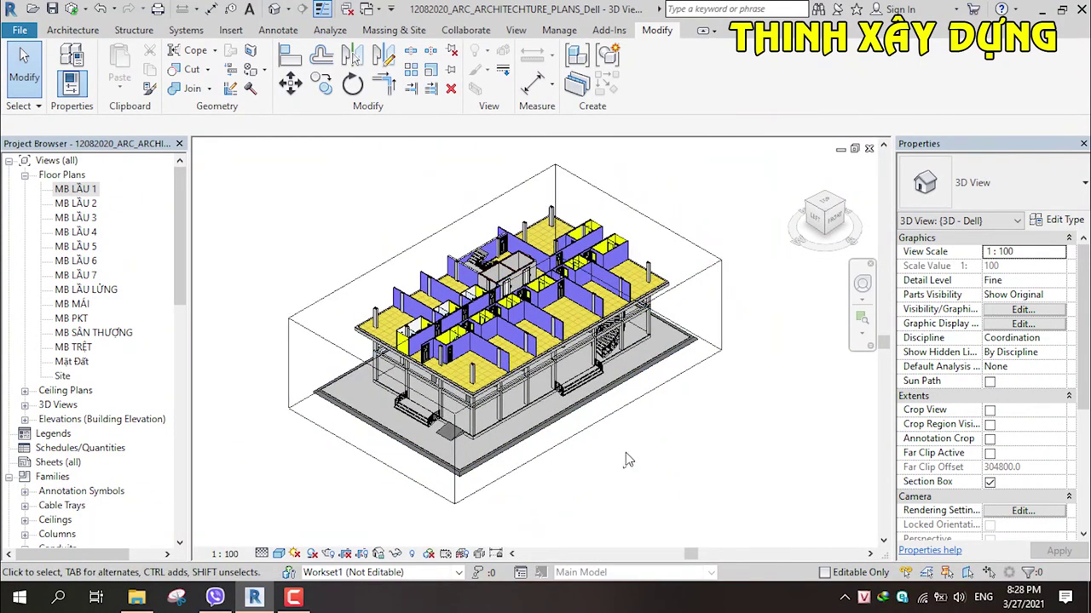